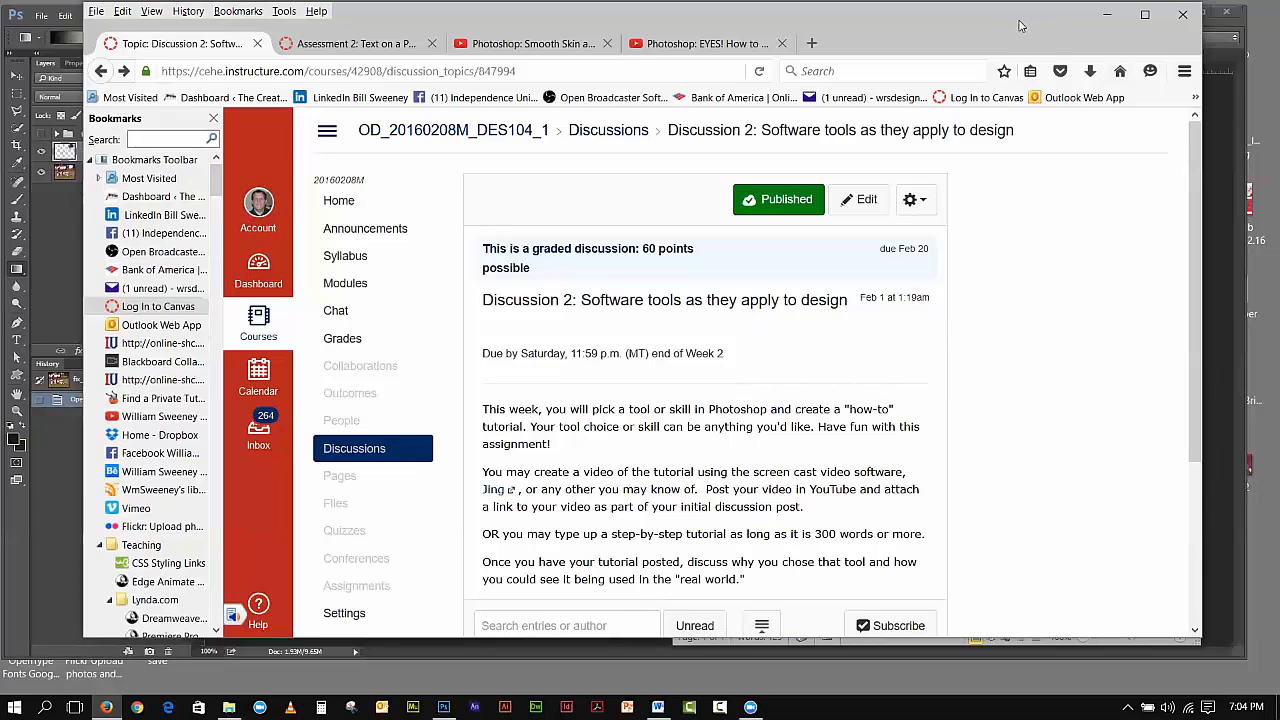
Step: Reposition the browser window and review the Discussion 2: Software tools as they apply to design prompt
drag(1020, 25, 952, 31)
scroll(1127, 182, down, 1)
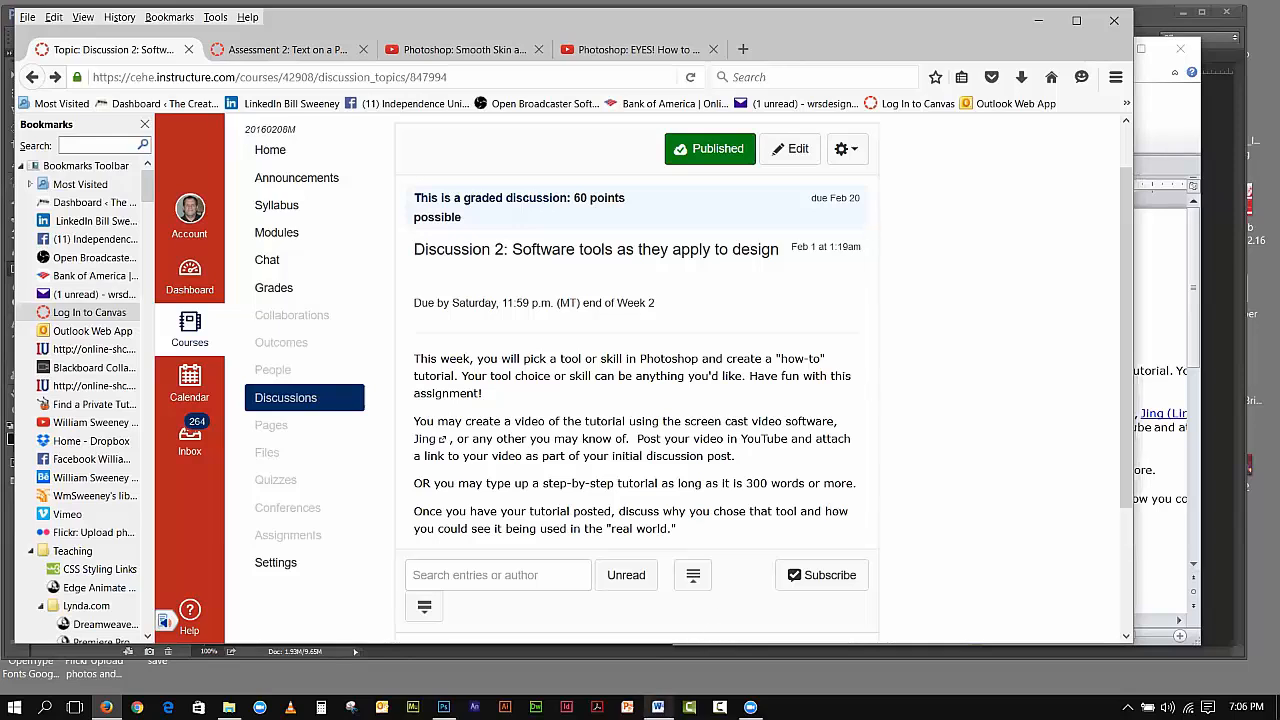
Step: Switch to the open Word document and examine its title, course and author lines above the assignment text
click(658, 707)
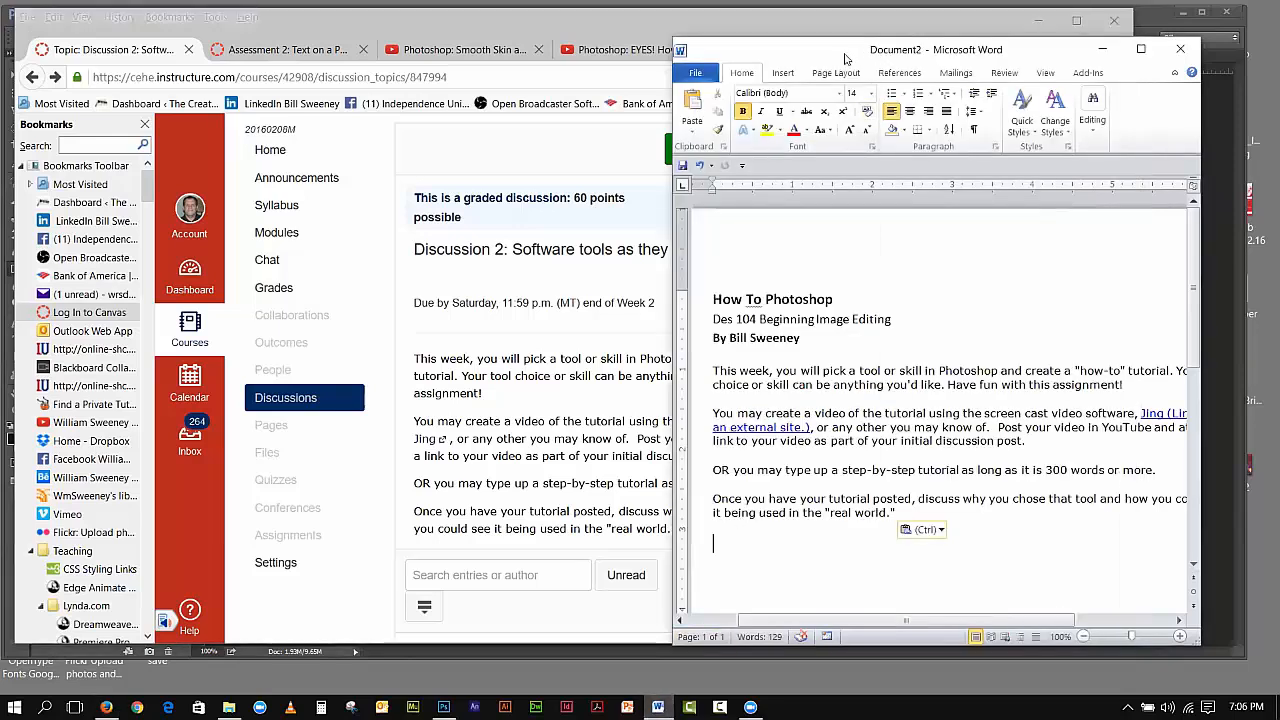
drag(848, 57, 728, 39)
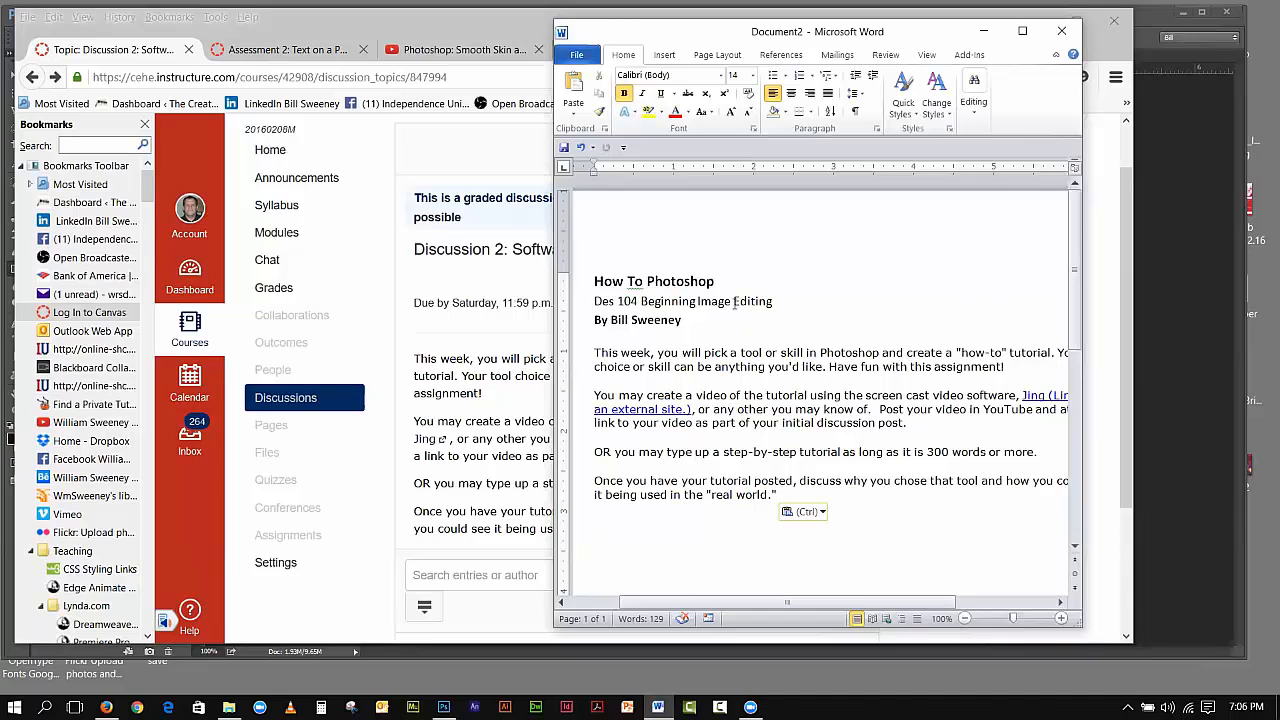
drag(722, 281, 598, 281)
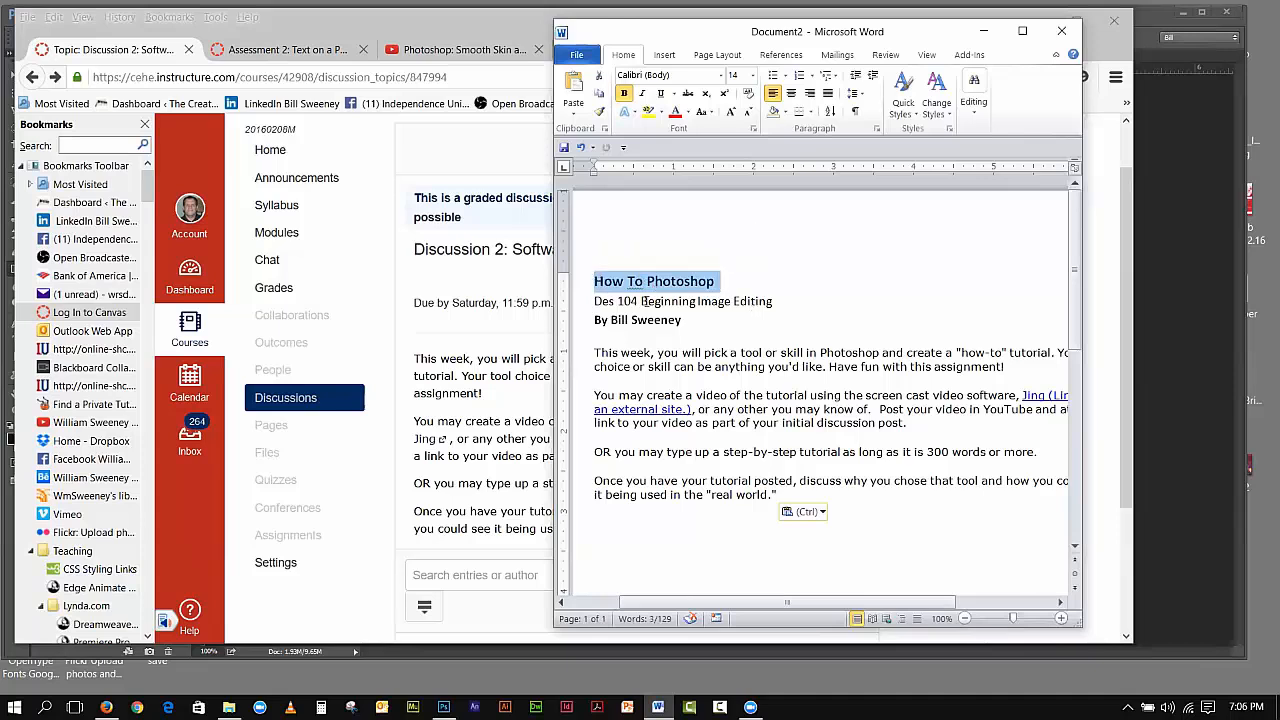
drag(595, 301, 773, 301)
drag(683, 321, 596, 323)
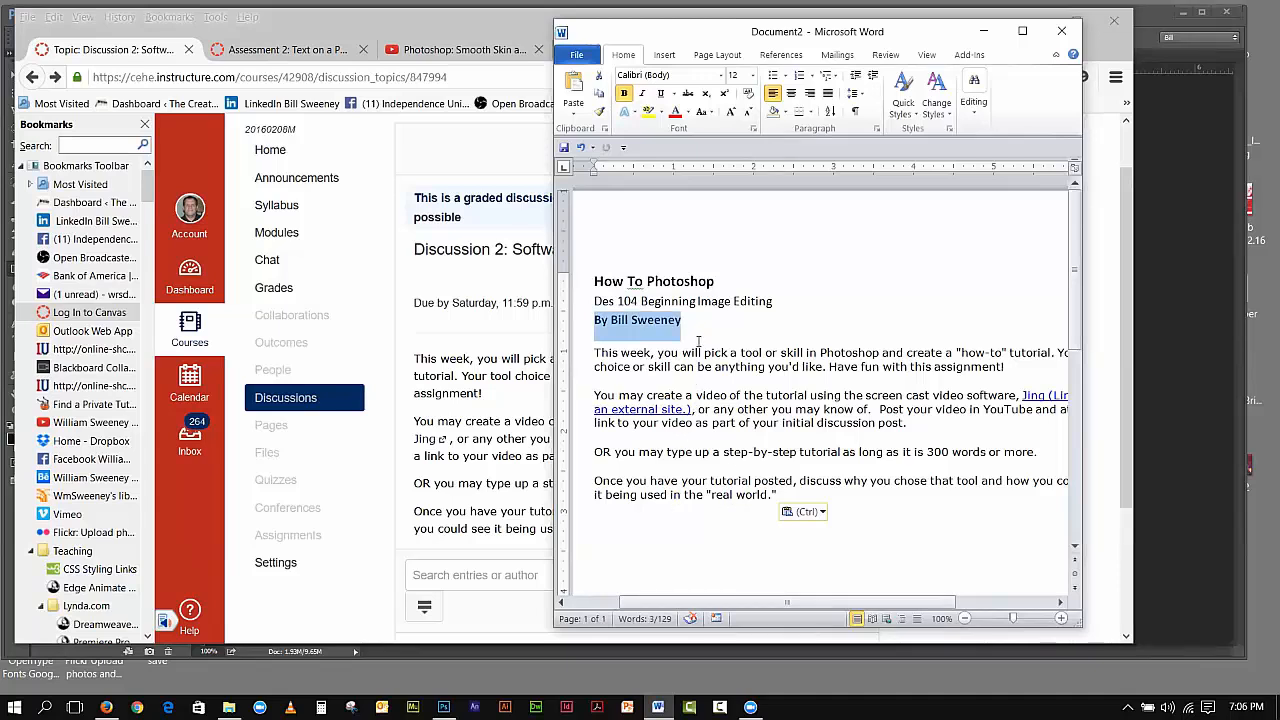
click(737, 330)
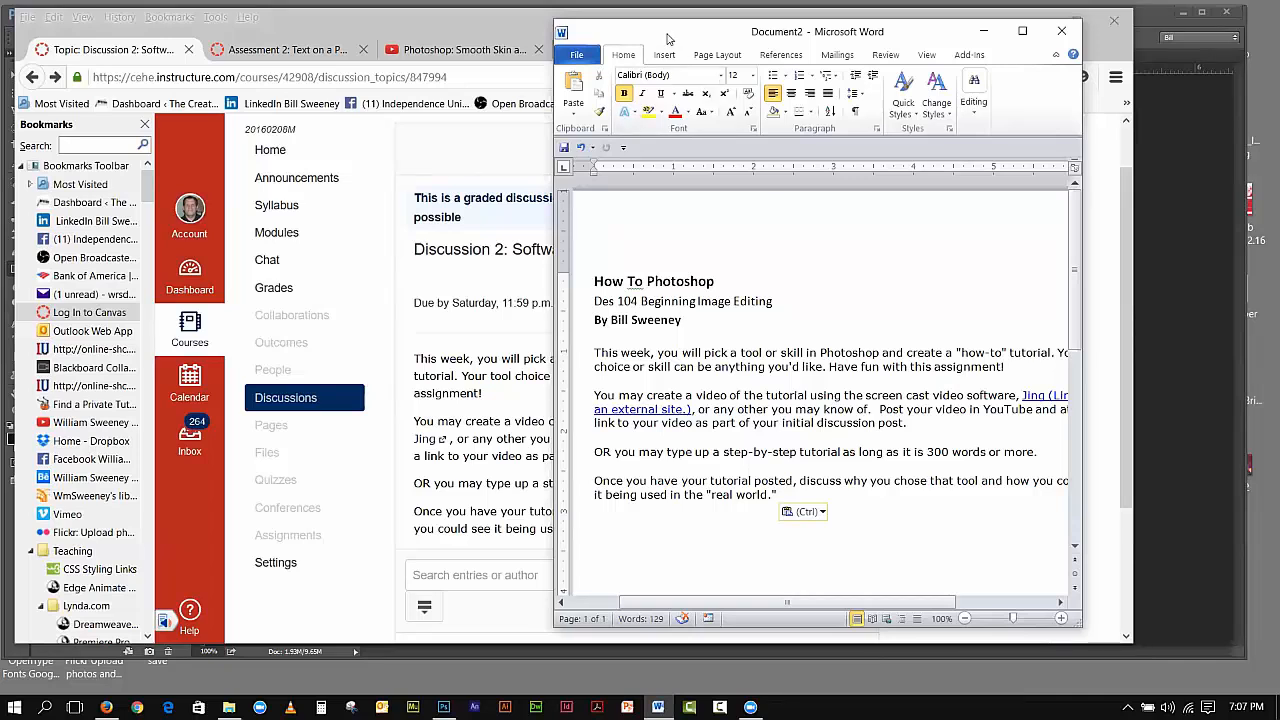
drag(668, 38, 600, 61)
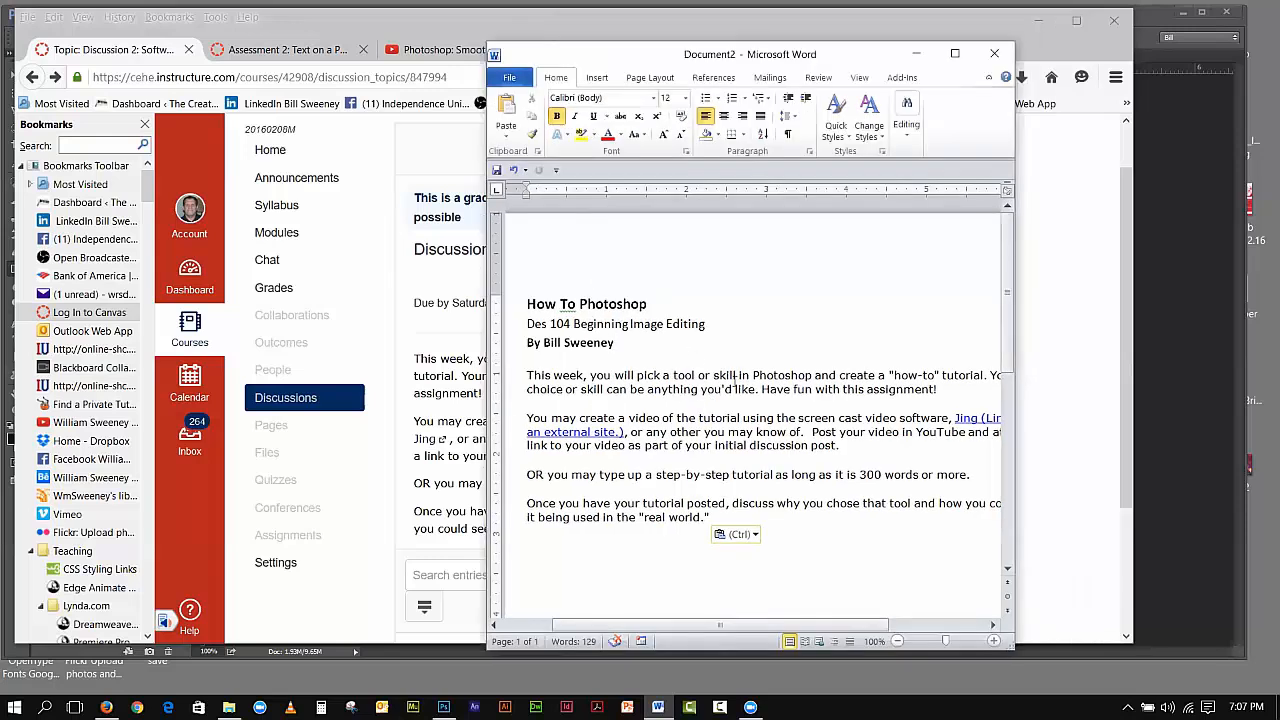
drag(655, 304, 538, 305)
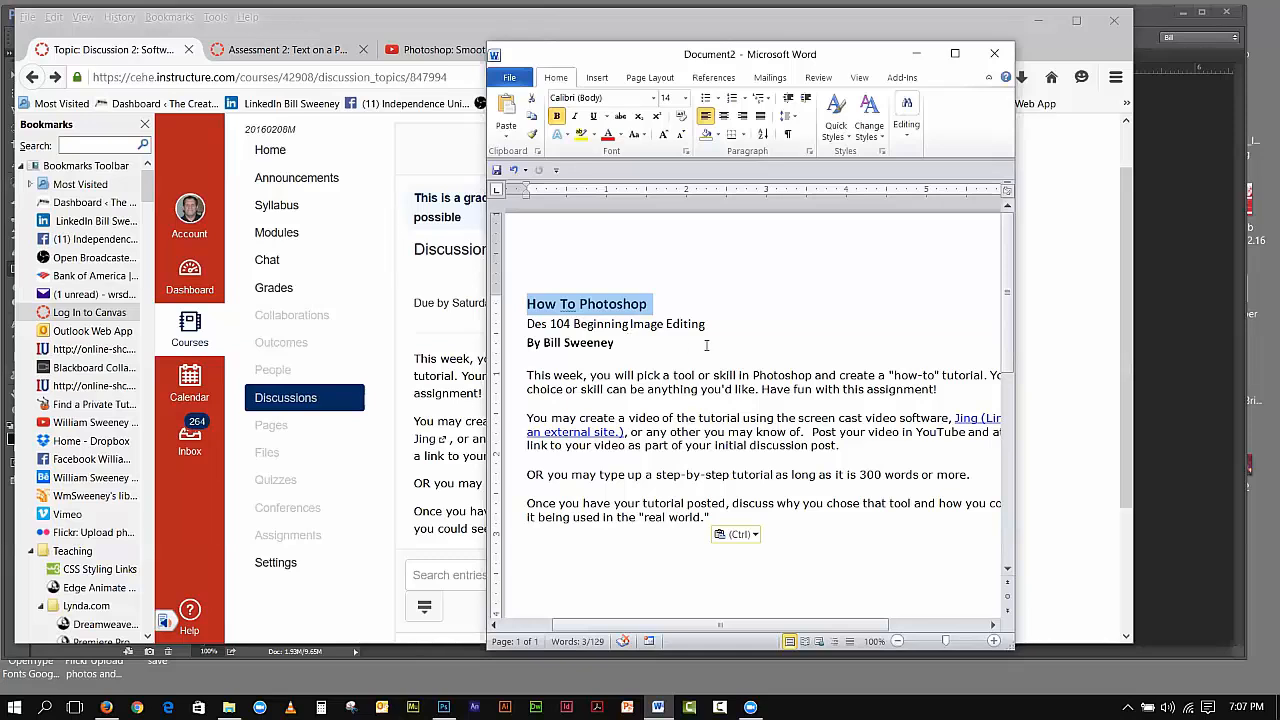
drag(706, 324, 527, 325)
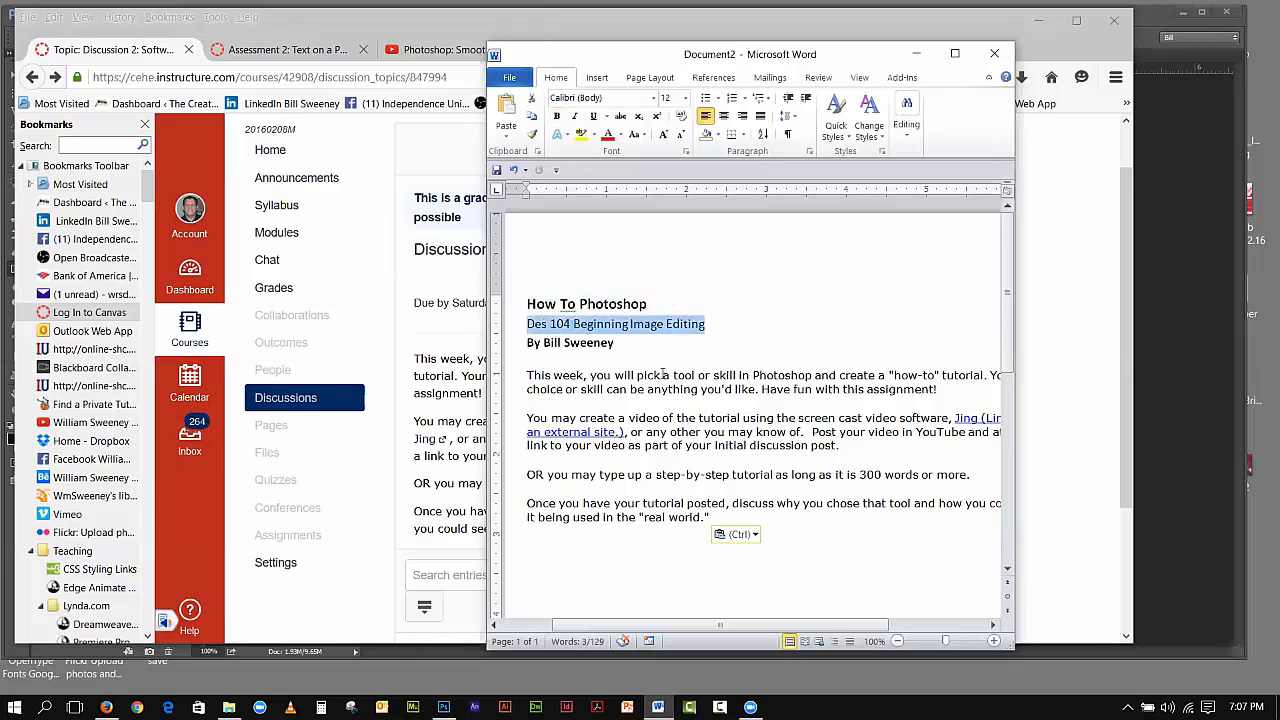
drag(625, 345, 551, 324)
click(816, 545)
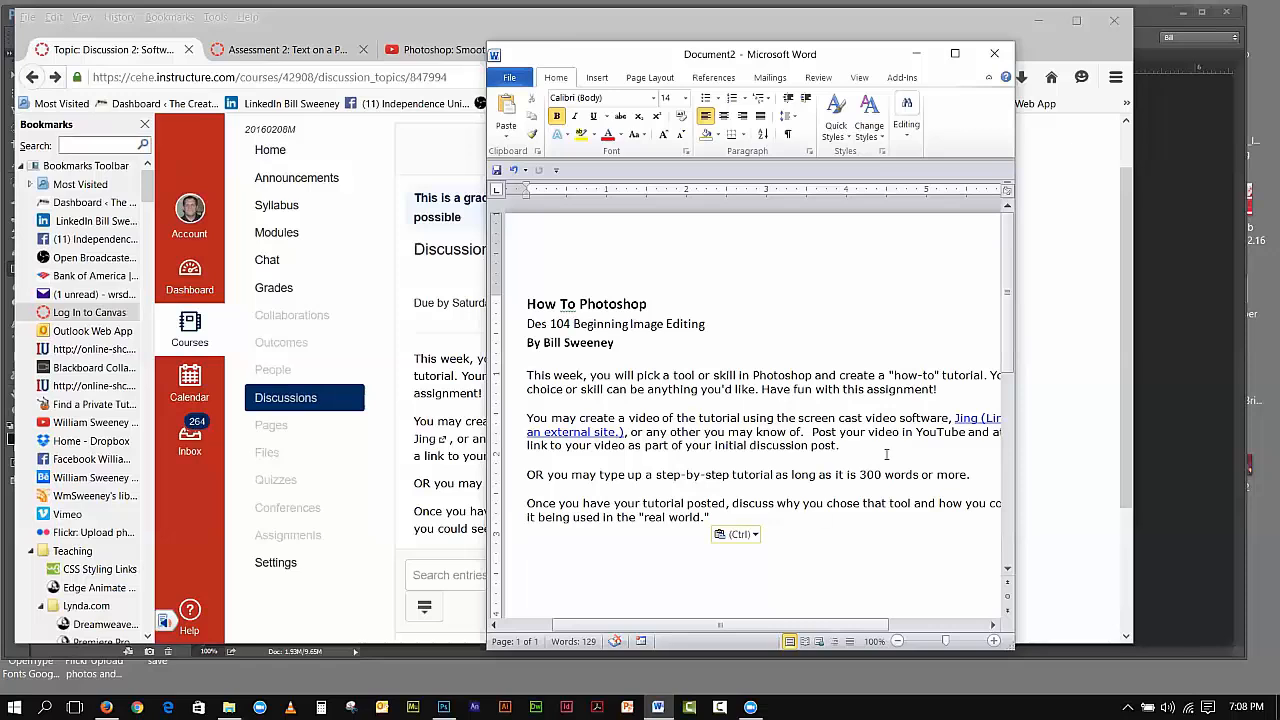
Step: Close the Word document and open the Assessment 2: Text on a Path assignment page in the browser
click(995, 56)
click(640, 387)
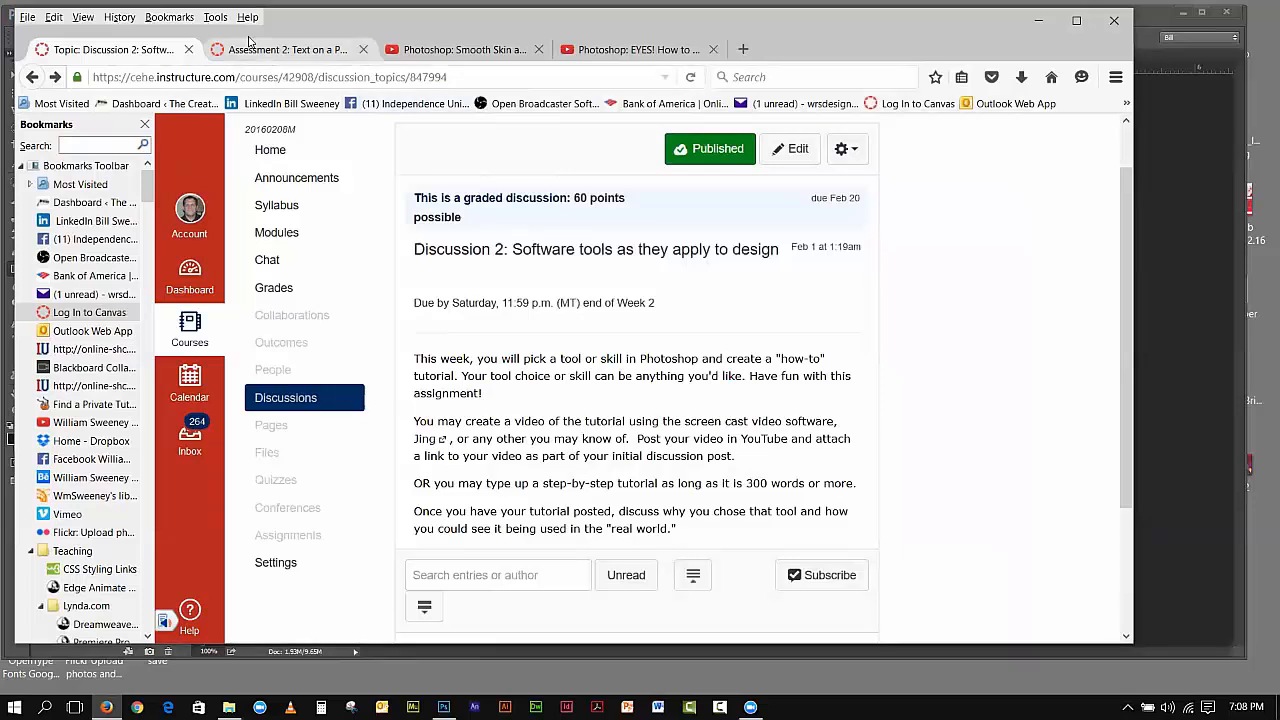
click(253, 50)
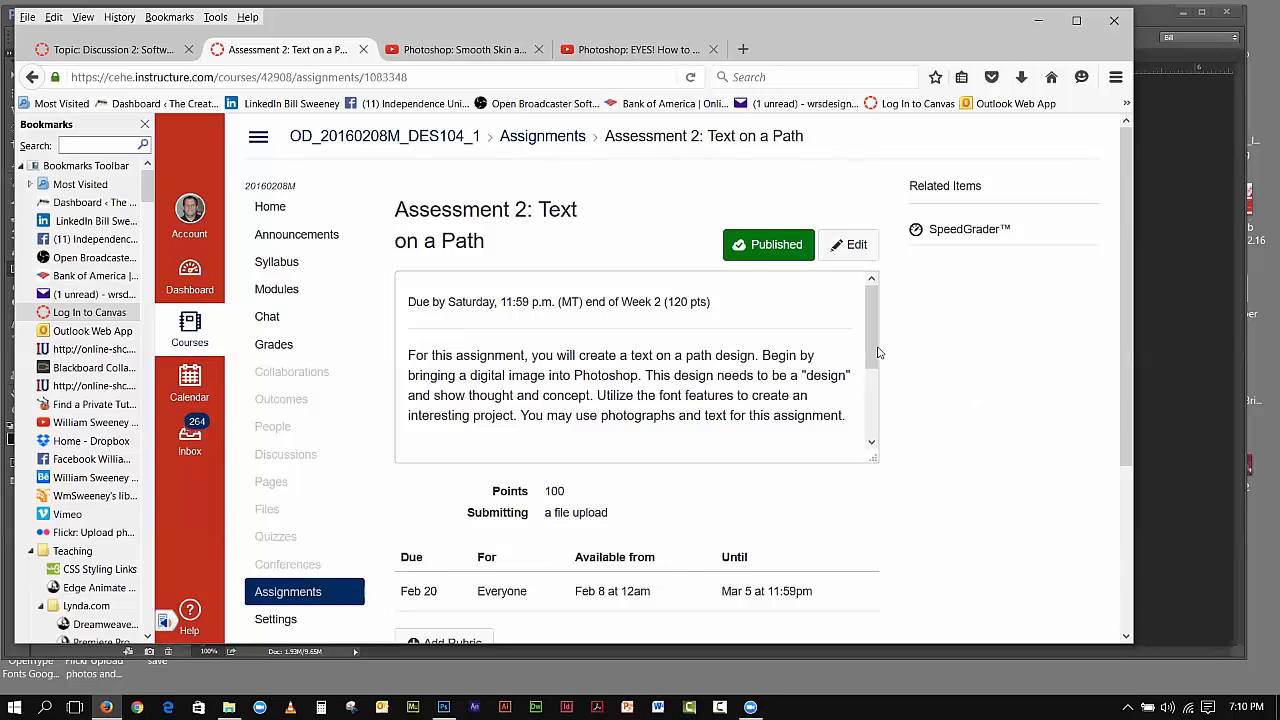
mouse_move(869, 347)
mouse_down()
mouse_move(866, 412)
mouse_move(869, 339)
mouse_up()
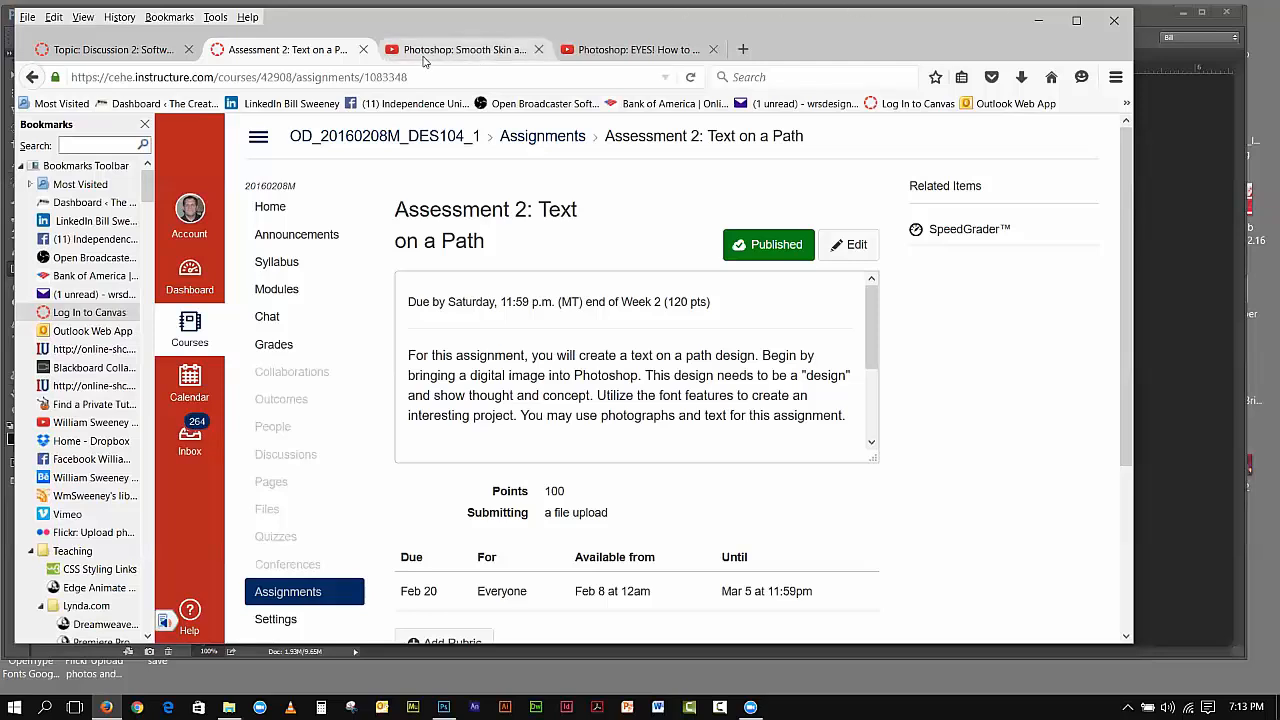
Step: Watch the YouTube video "Photoshop: Smooth Skin and Remove Blemishes & Scars" to the end and pause it at the start
click(460, 49)
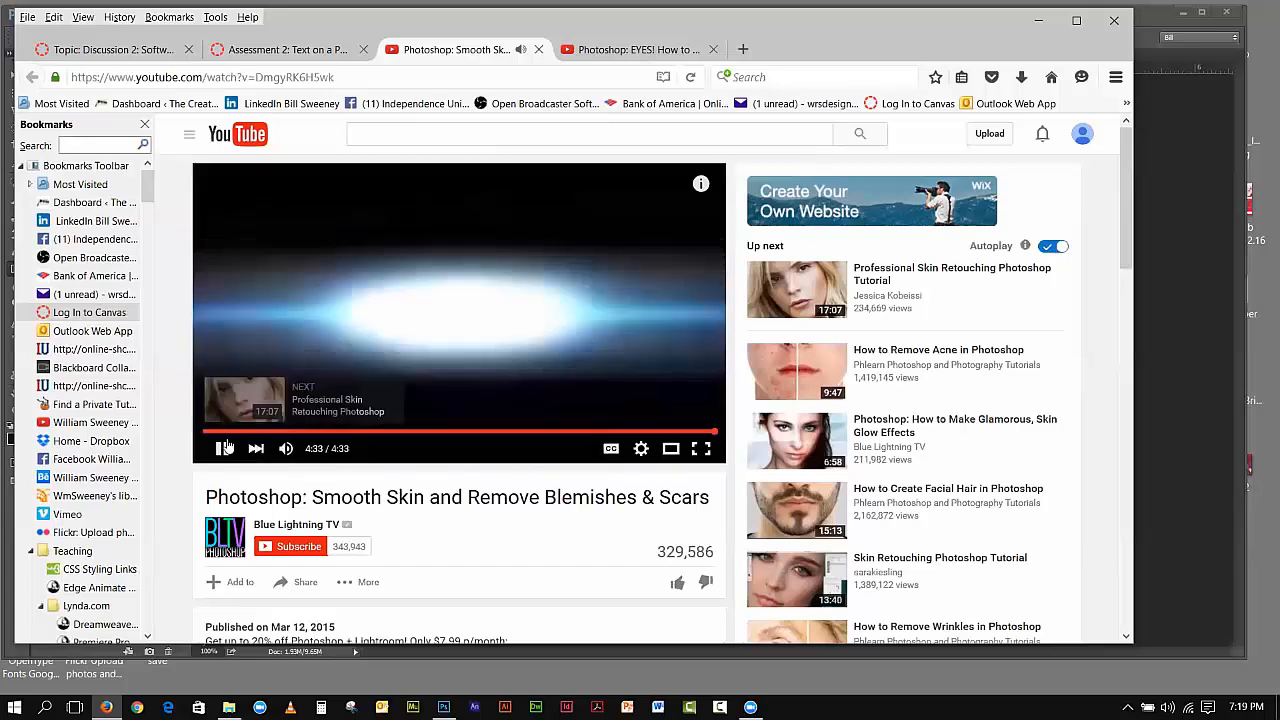
click(222, 448)
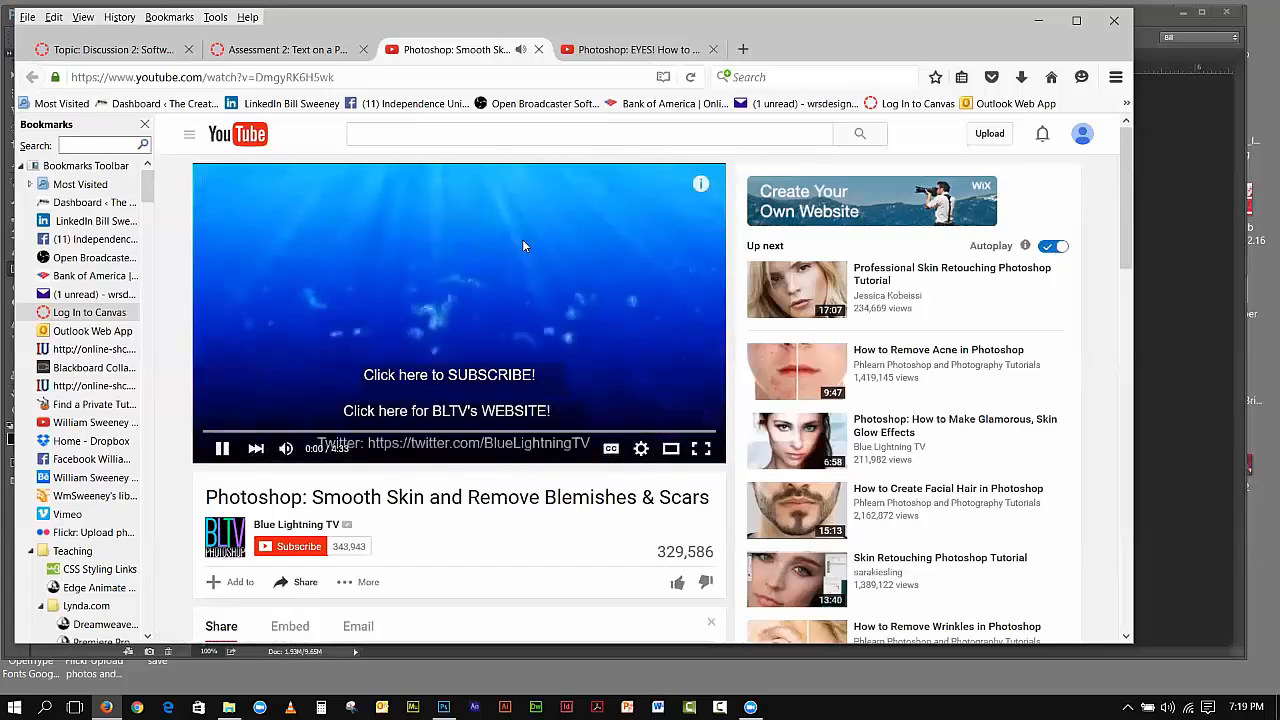
click(221, 452)
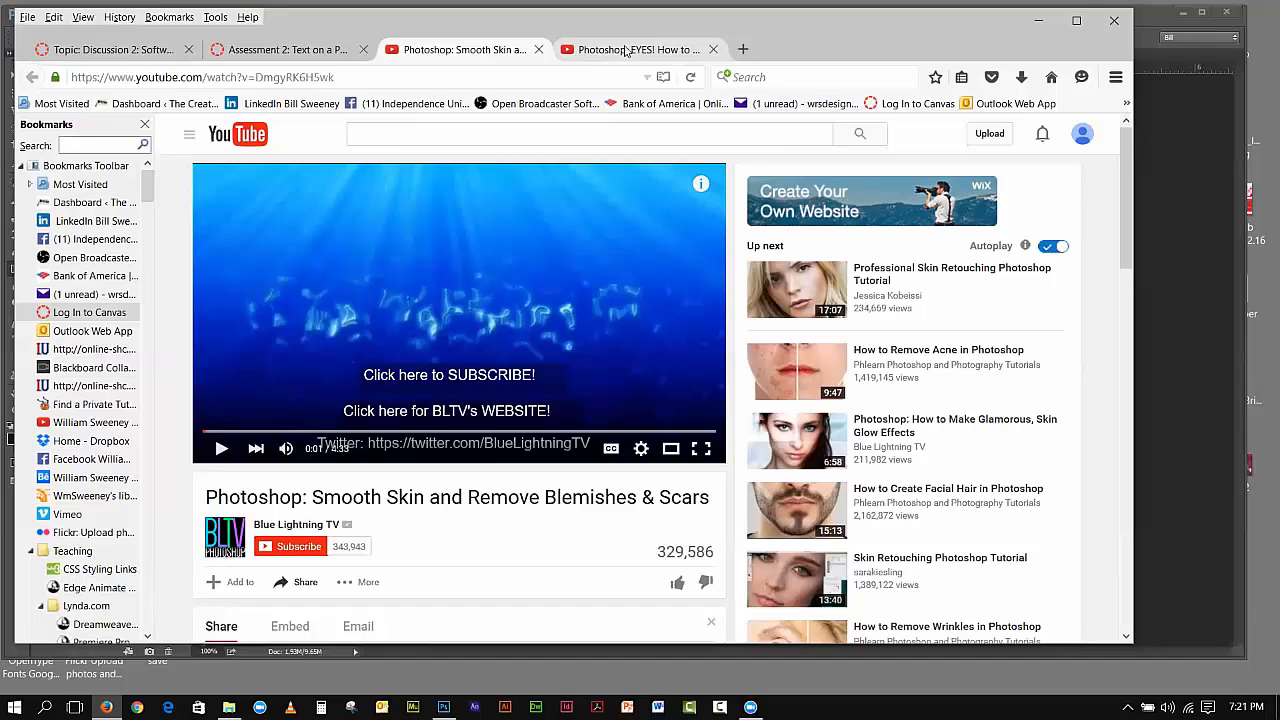
Step: Watch the video "Photoshop: EYES! How to Brighten, Enhance & Change Color" to the end and pause its replay
click(619, 53)
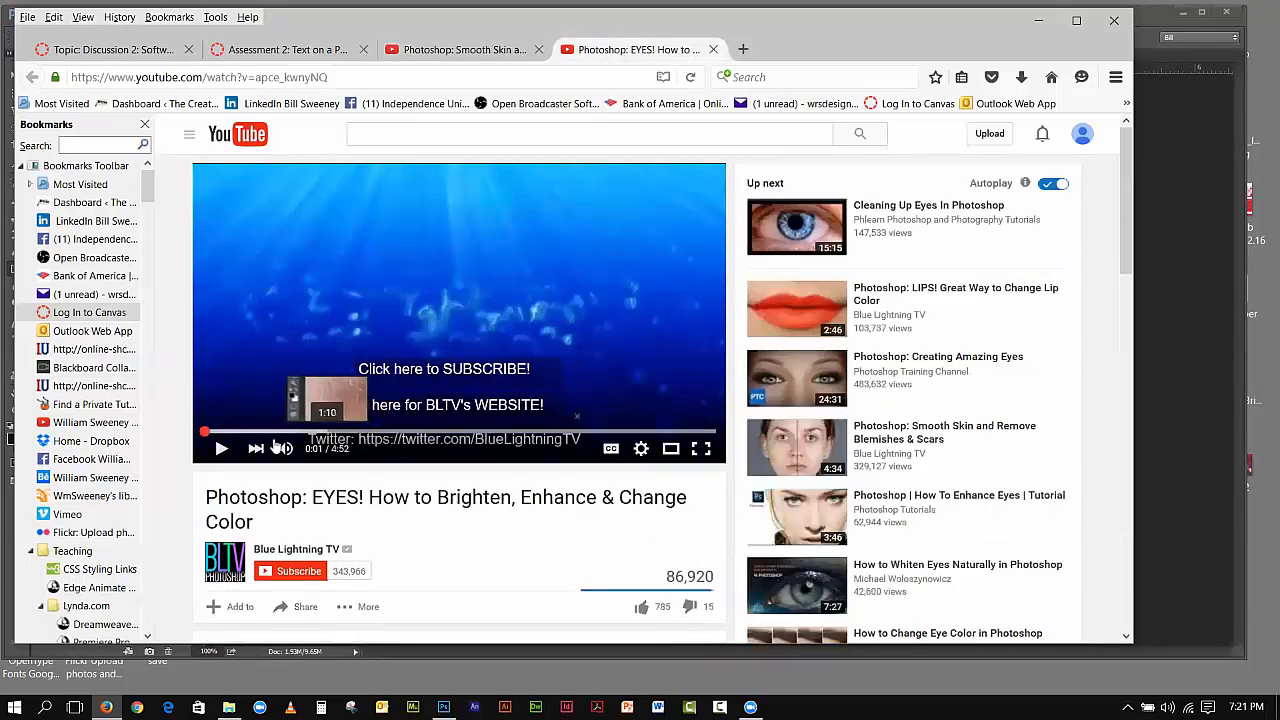
click(220, 450)
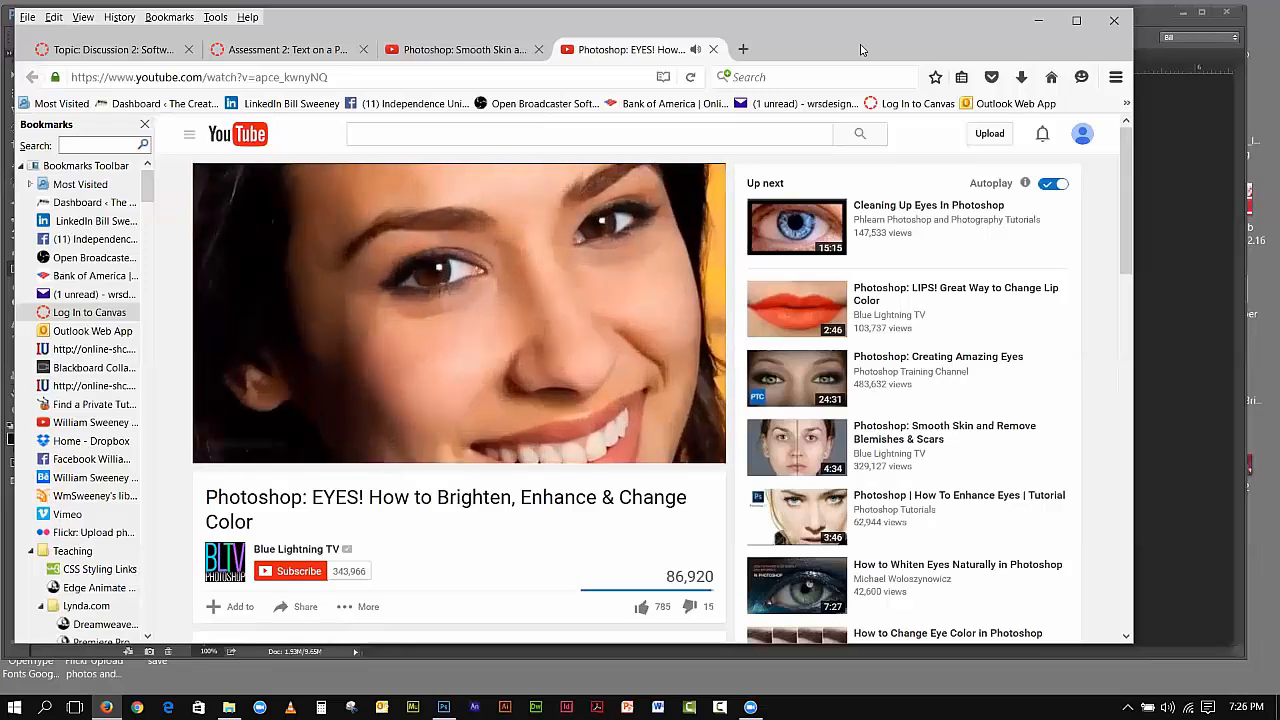
mouse_move(216, 457)
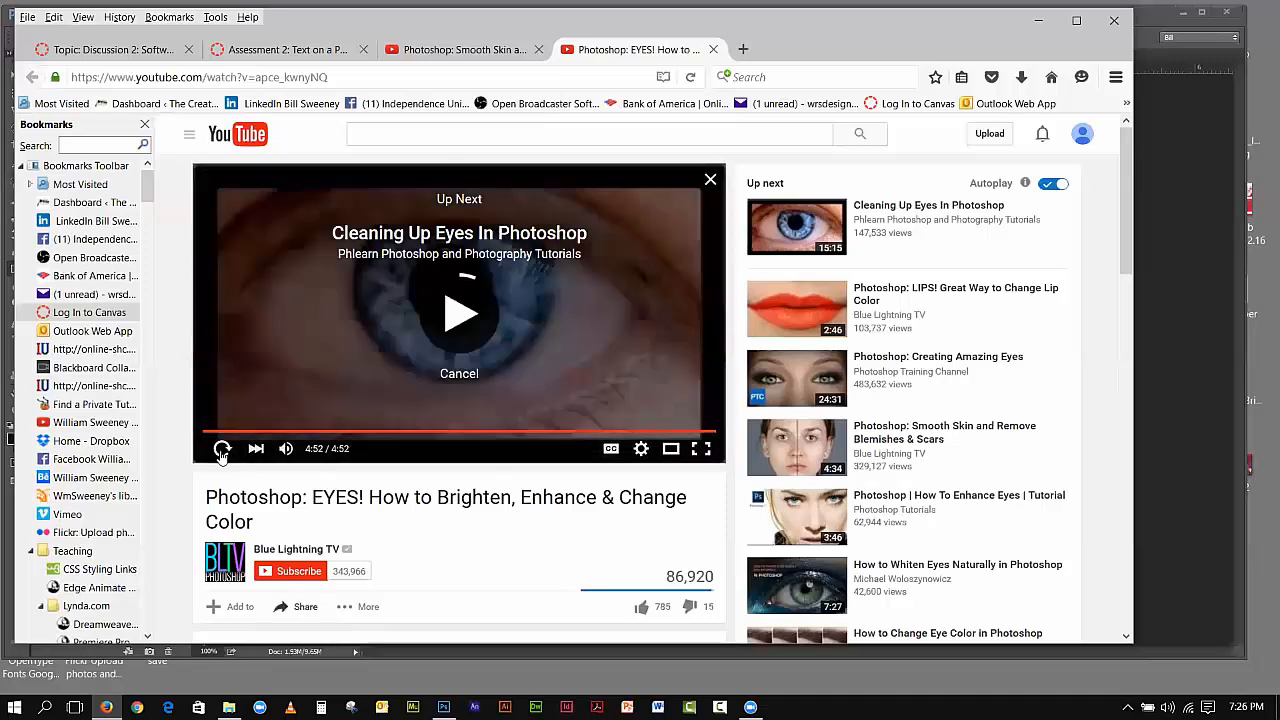
click(222, 449)
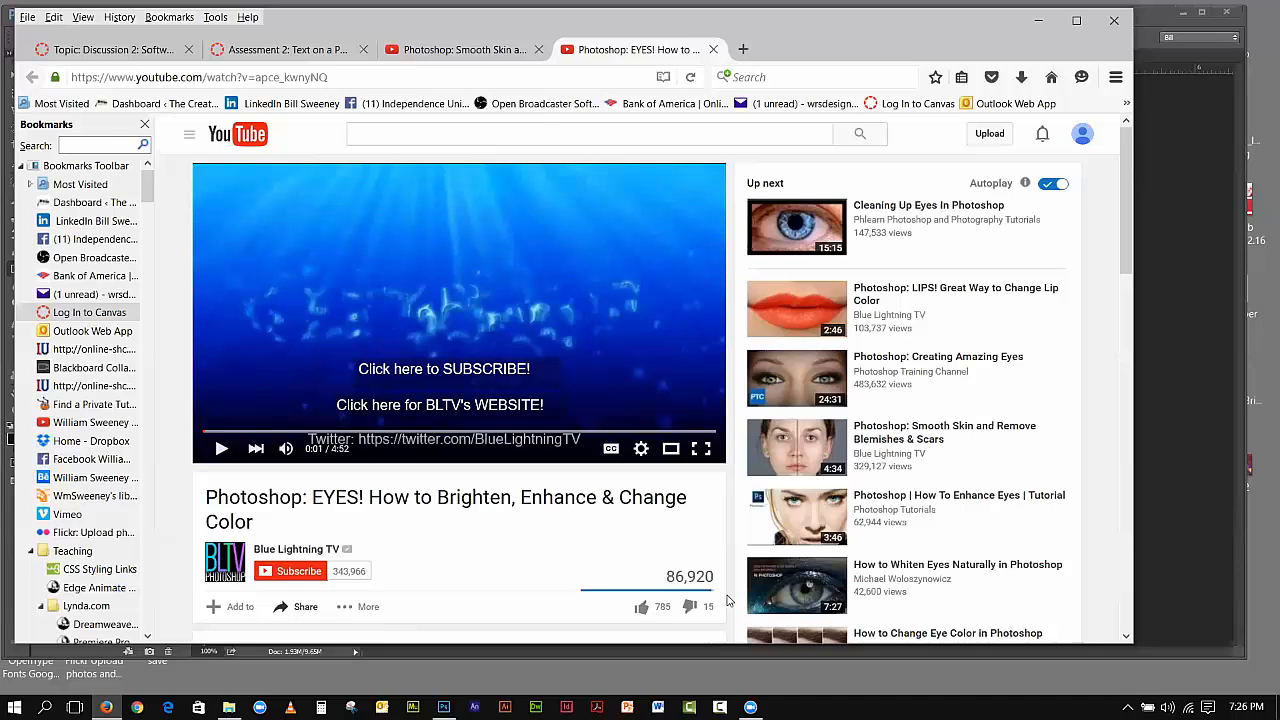
Step: Watch the suggested video "Photoshop: LIPS! Great Way to Change Lip Color", dismissing its overlay ad and pausing near the end
click(893, 293)
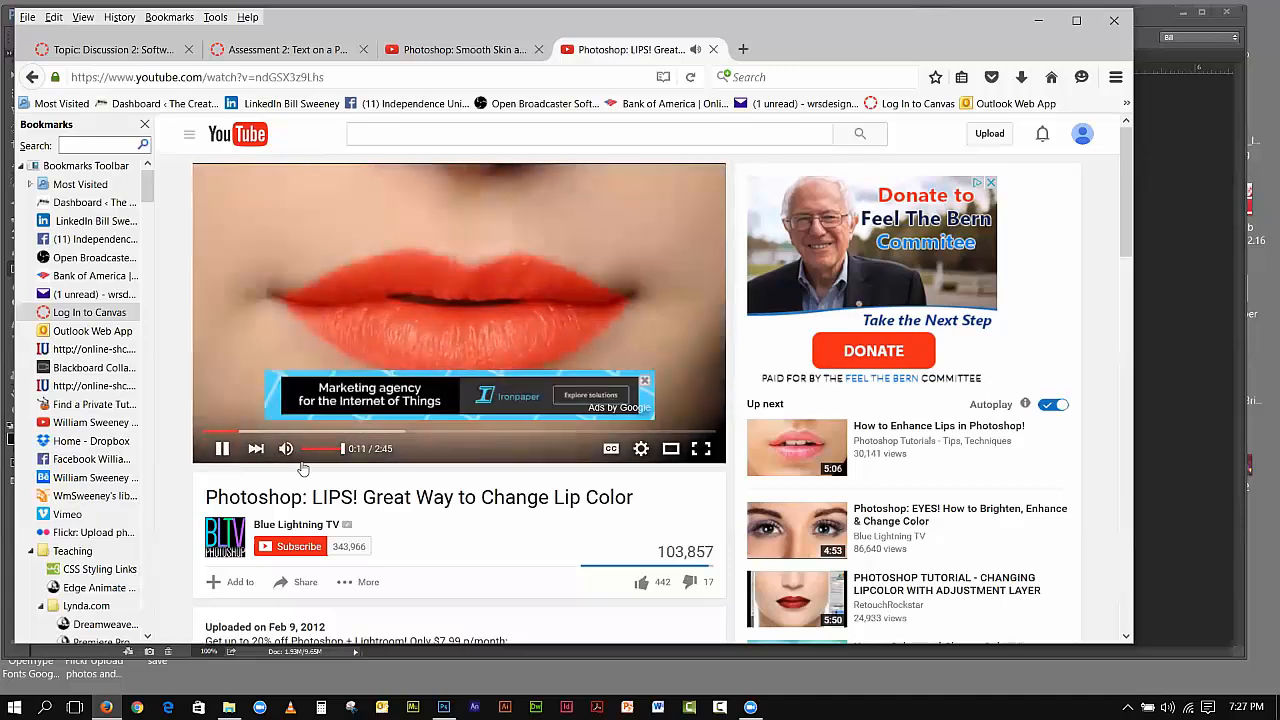
click(642, 383)
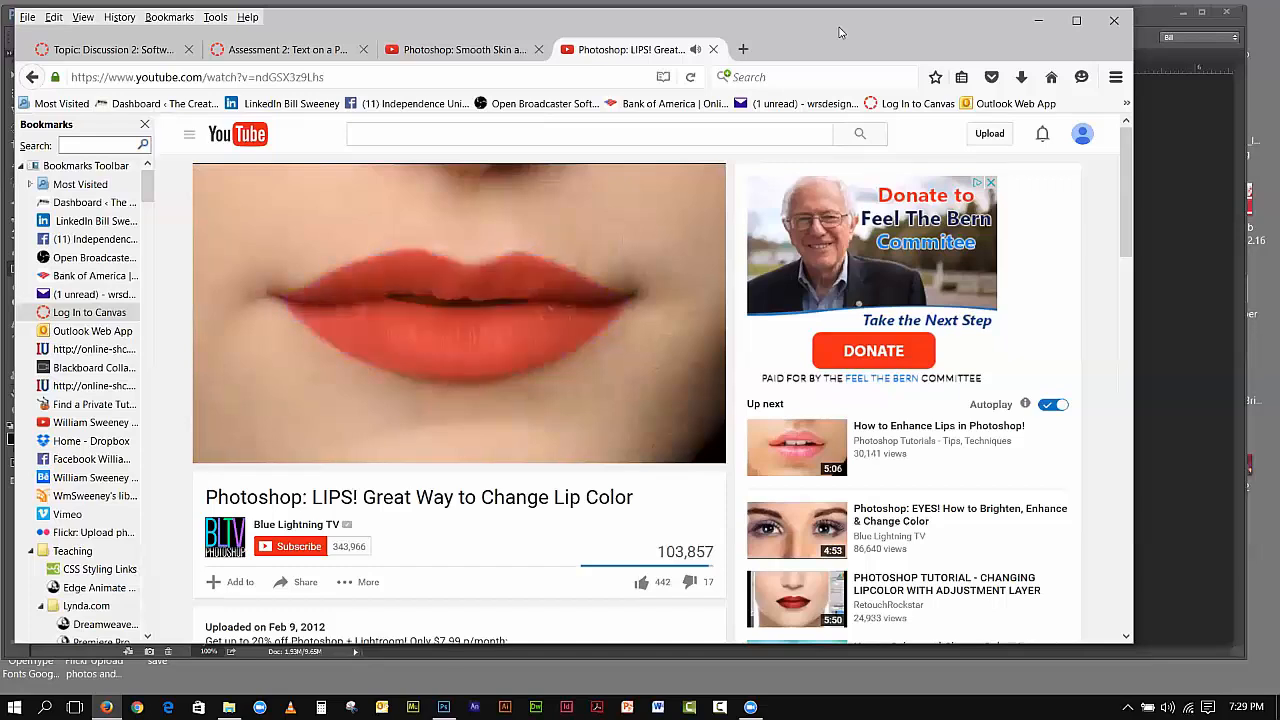
mouse_move(260, 445)
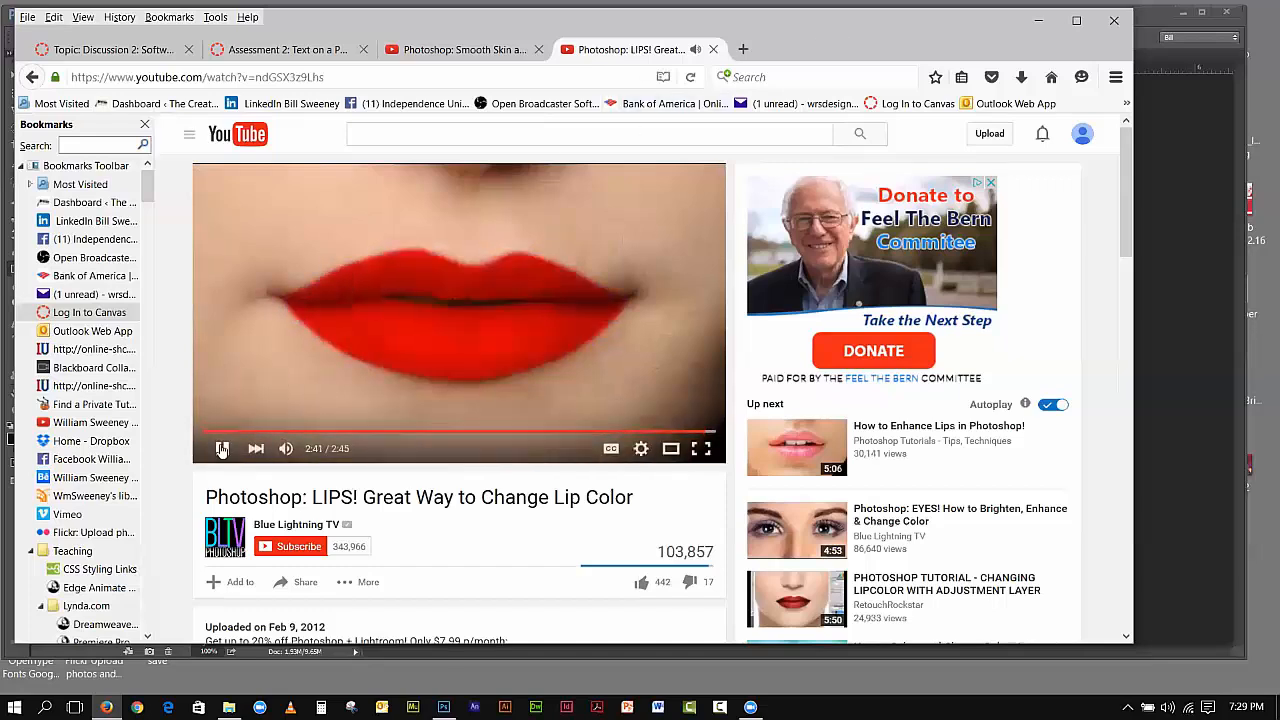
click(221, 447)
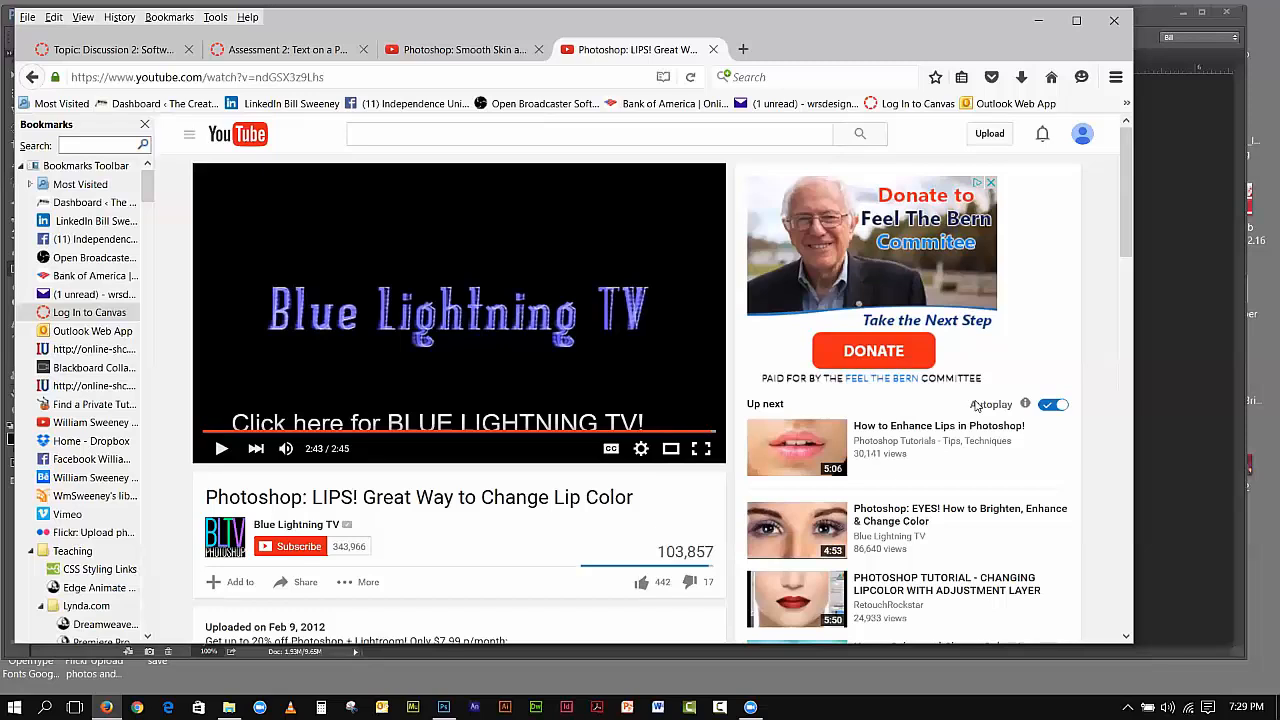
Step: Revisit the opened video pages and their addresses, go back to the "Photoshop: EYES!" video and pause its advert
mouse_move(343, 80)
mouse_down()
mouse_move(82, 80)
mouse_move(338, 79)
mouse_up()
click(342, 78)
click(462, 52)
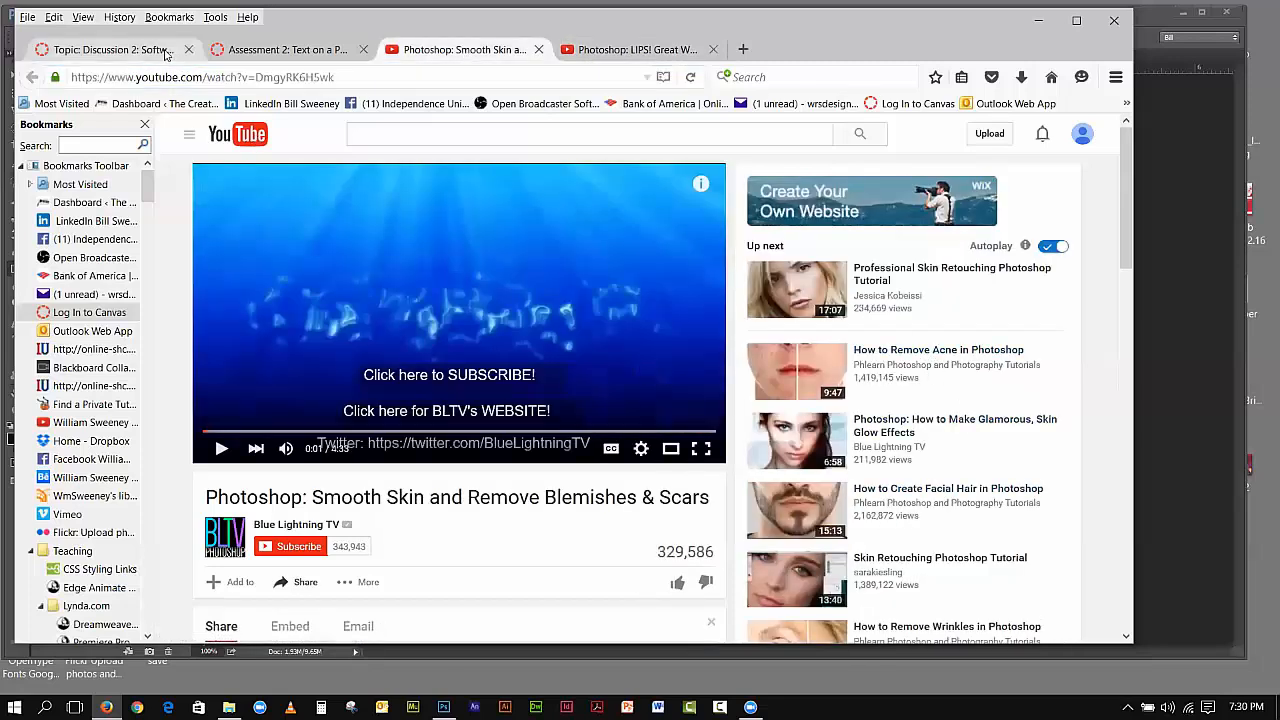
click(110, 49)
click(462, 49)
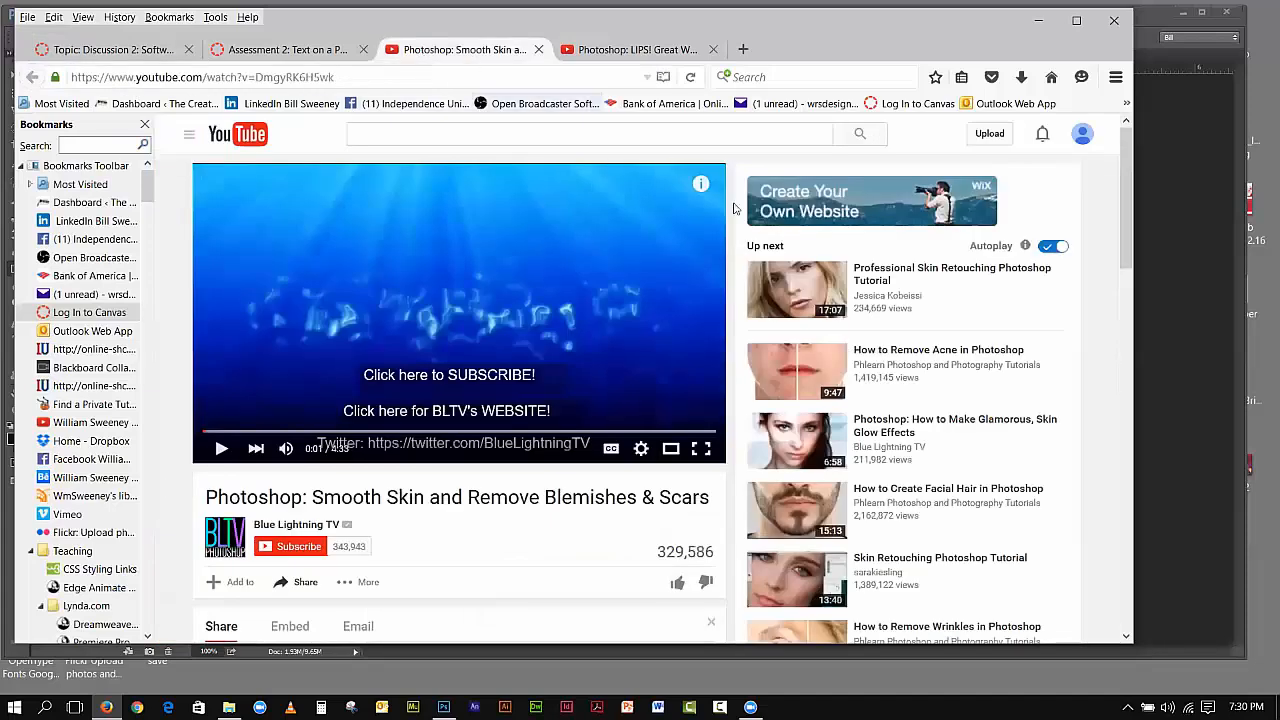
click(619, 50)
click(33, 77)
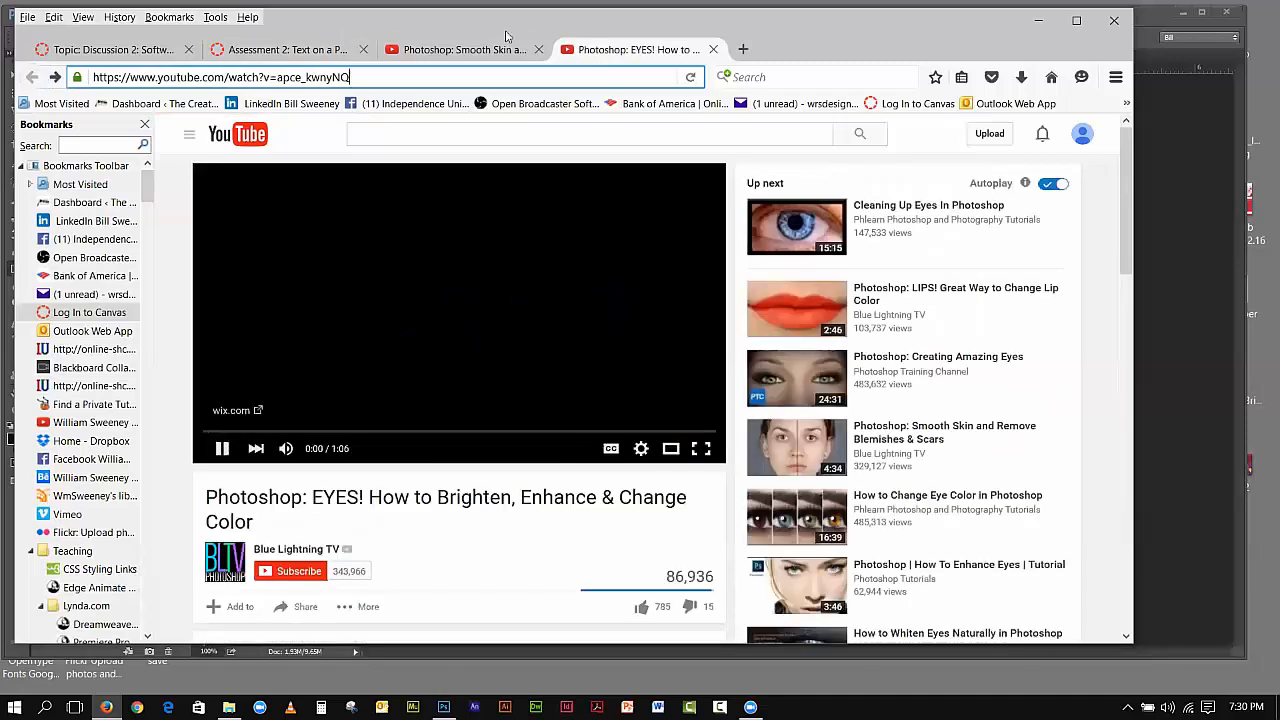
click(222, 448)
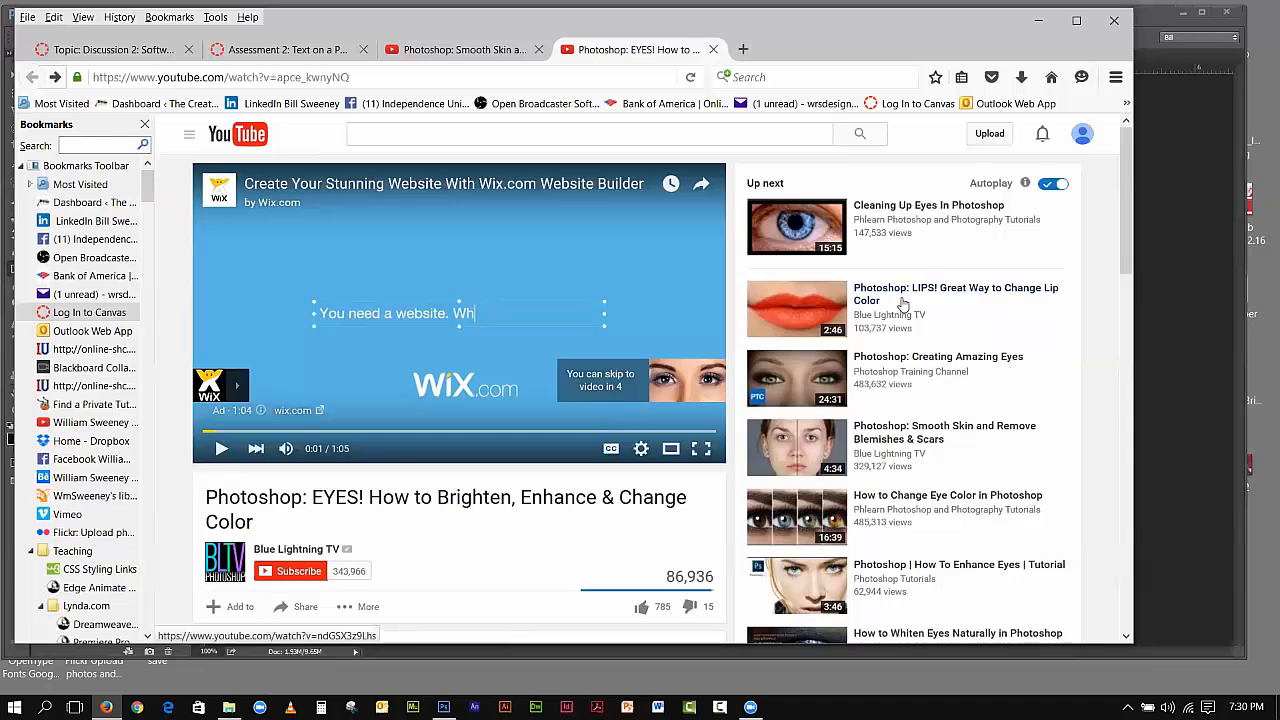
Step: Switch to Photoshop with fix_1.psd in view by clearing the browser and the 202E folder window out of the way
click(1035, 30)
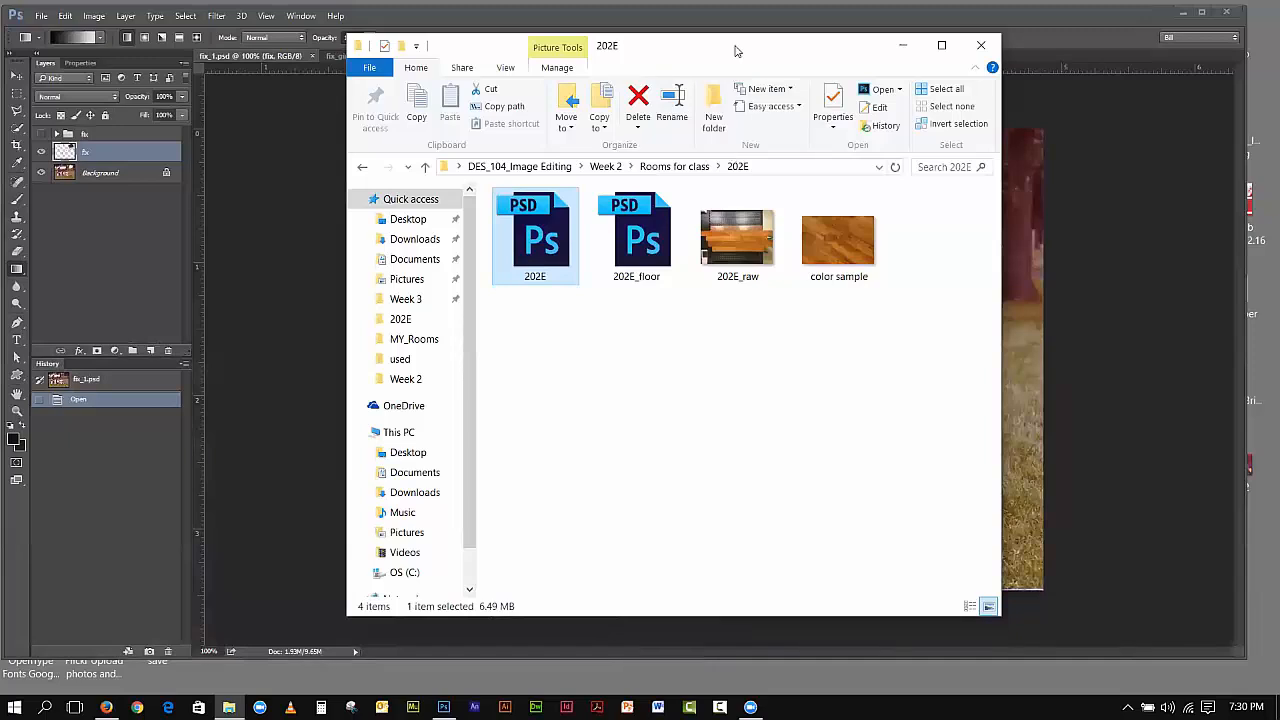
drag(735, 51, 884, 60)
click(883, 17)
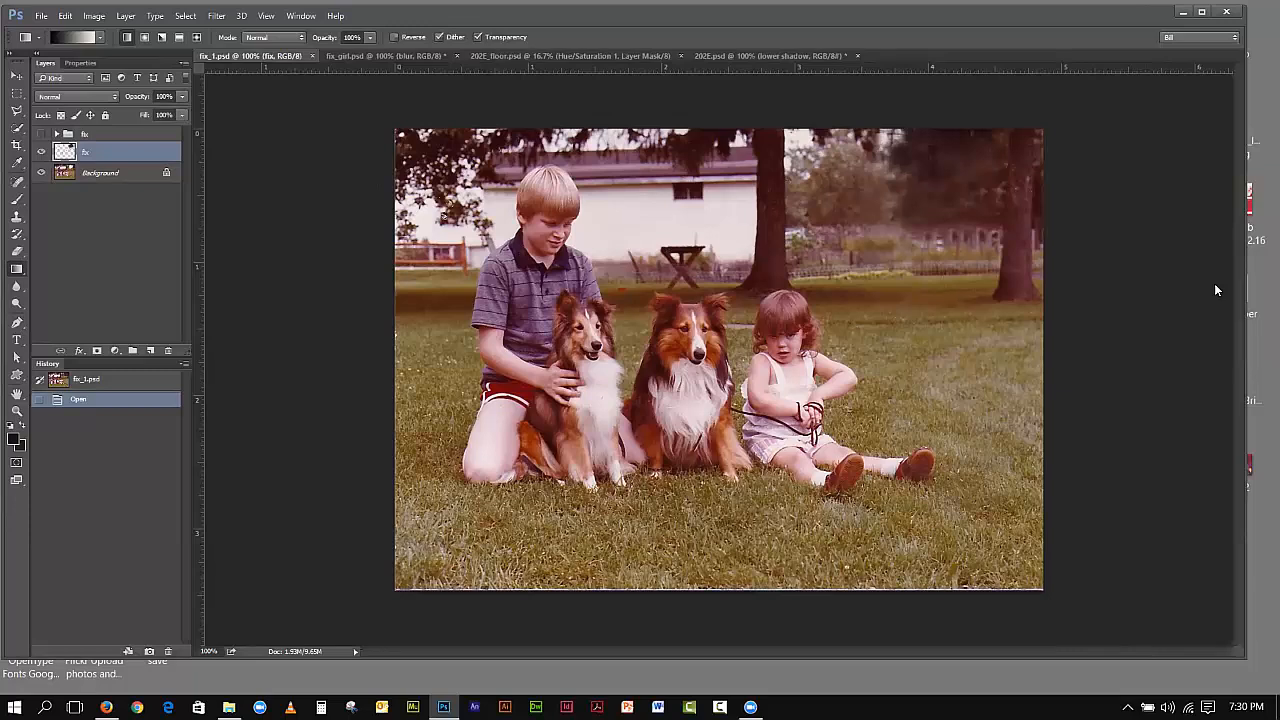
Step: Toggle the visibility of the fix group and the fix layer to compare the repaired photo with the damaged Background, leaving both shown
click(42, 135)
click(42, 135)
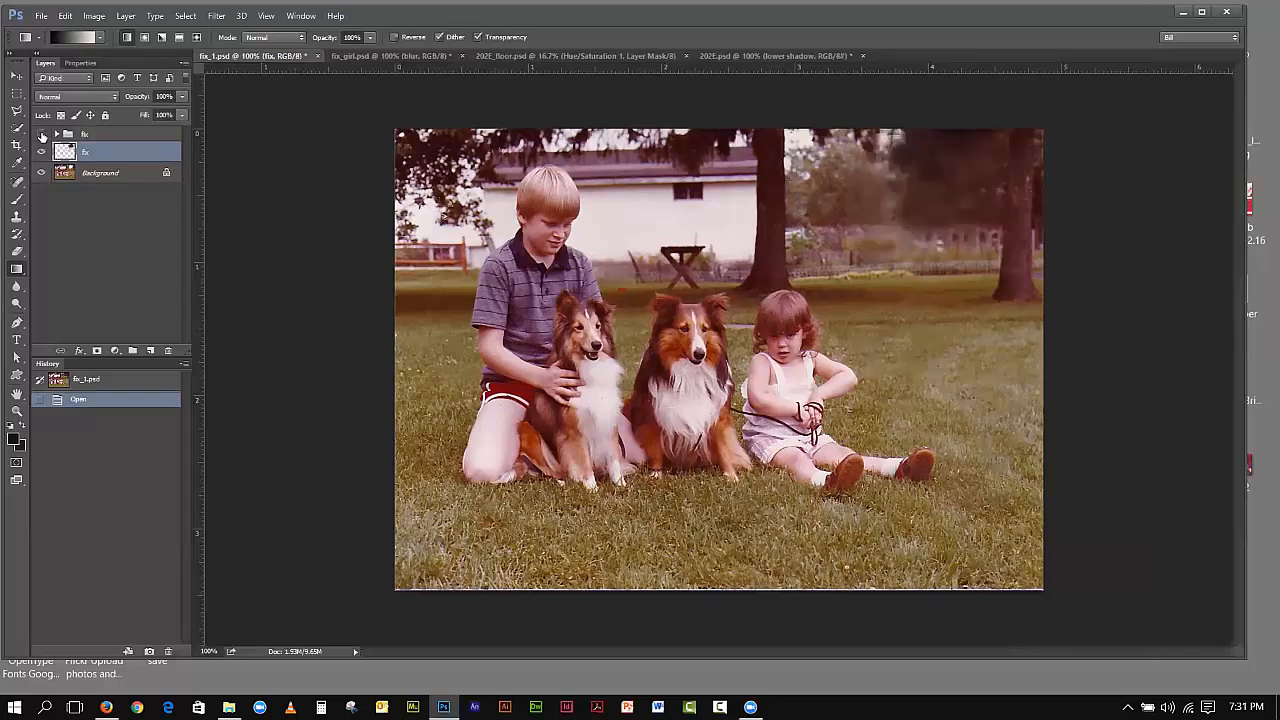
click(42, 135)
click(42, 153)
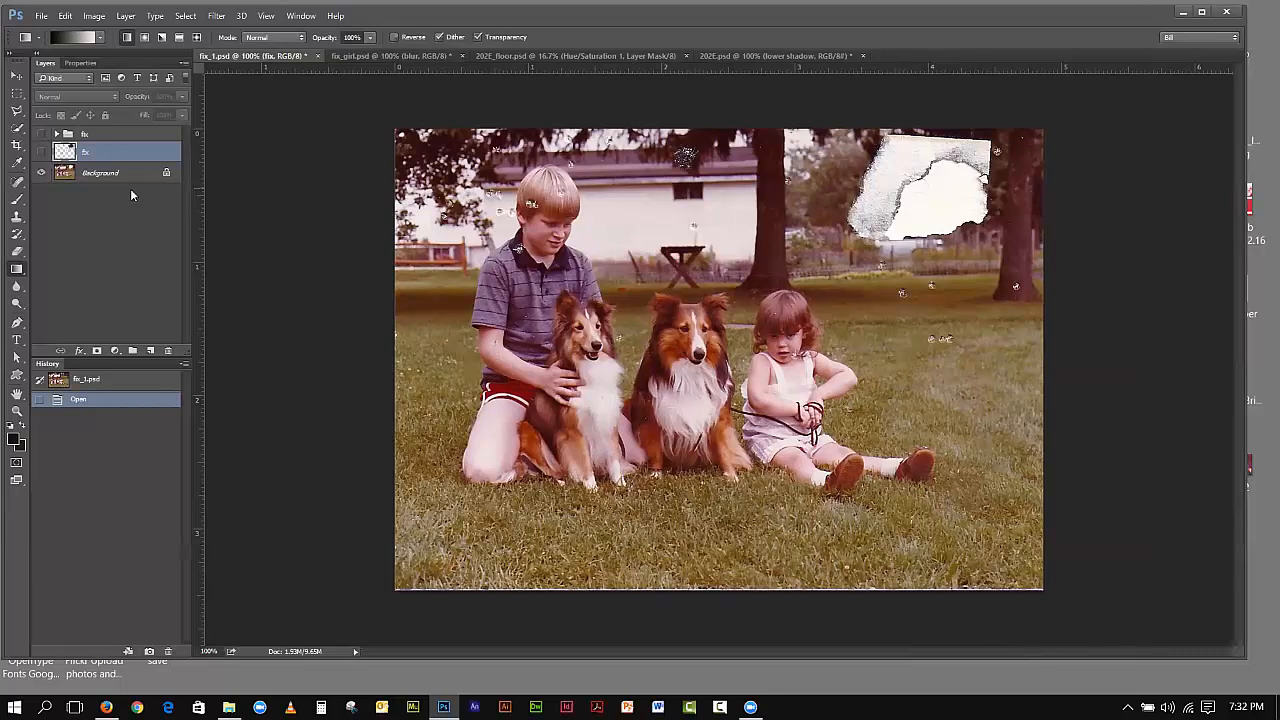
click(43, 151)
click(43, 151)
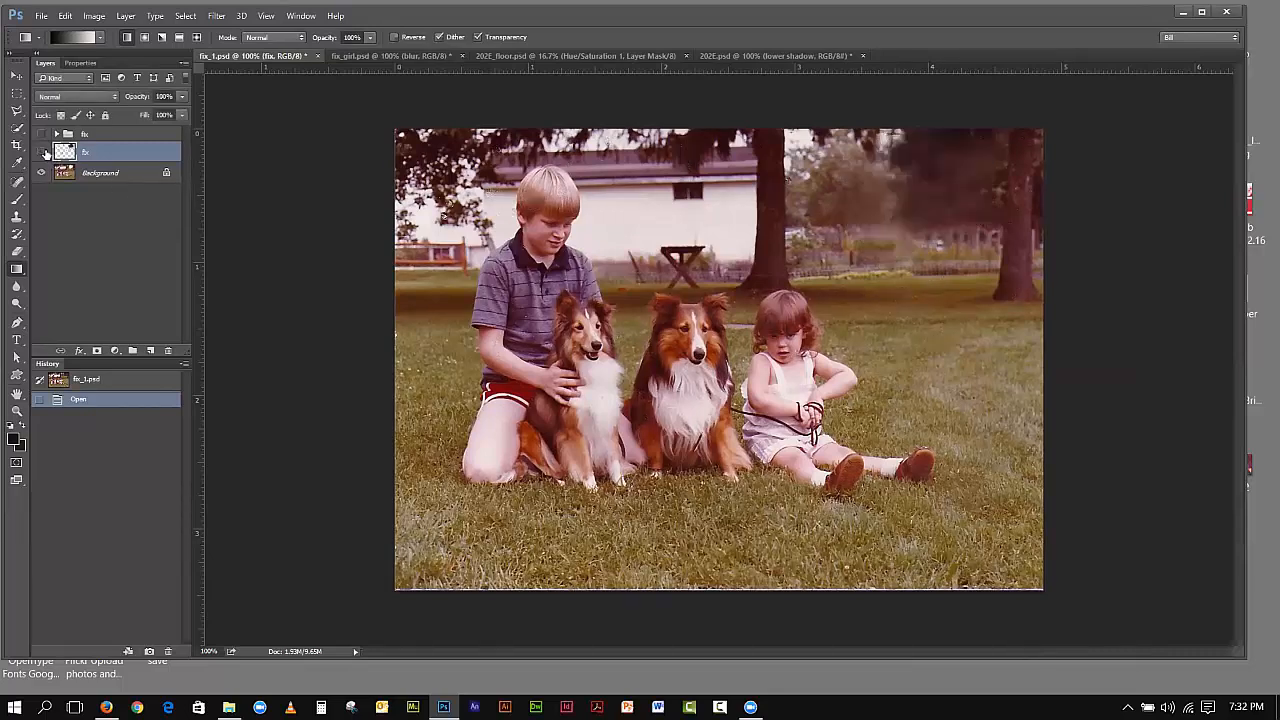
click(41, 134)
click(41, 134)
click(41, 134)
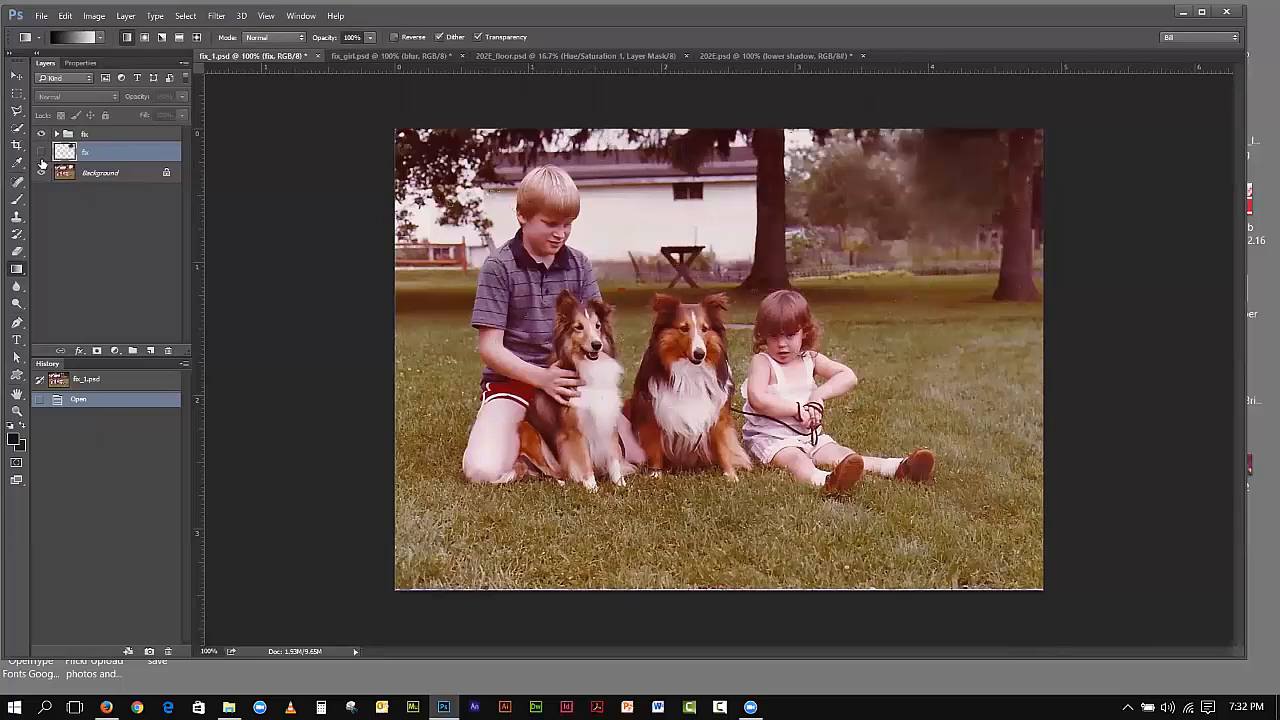
click(41, 152)
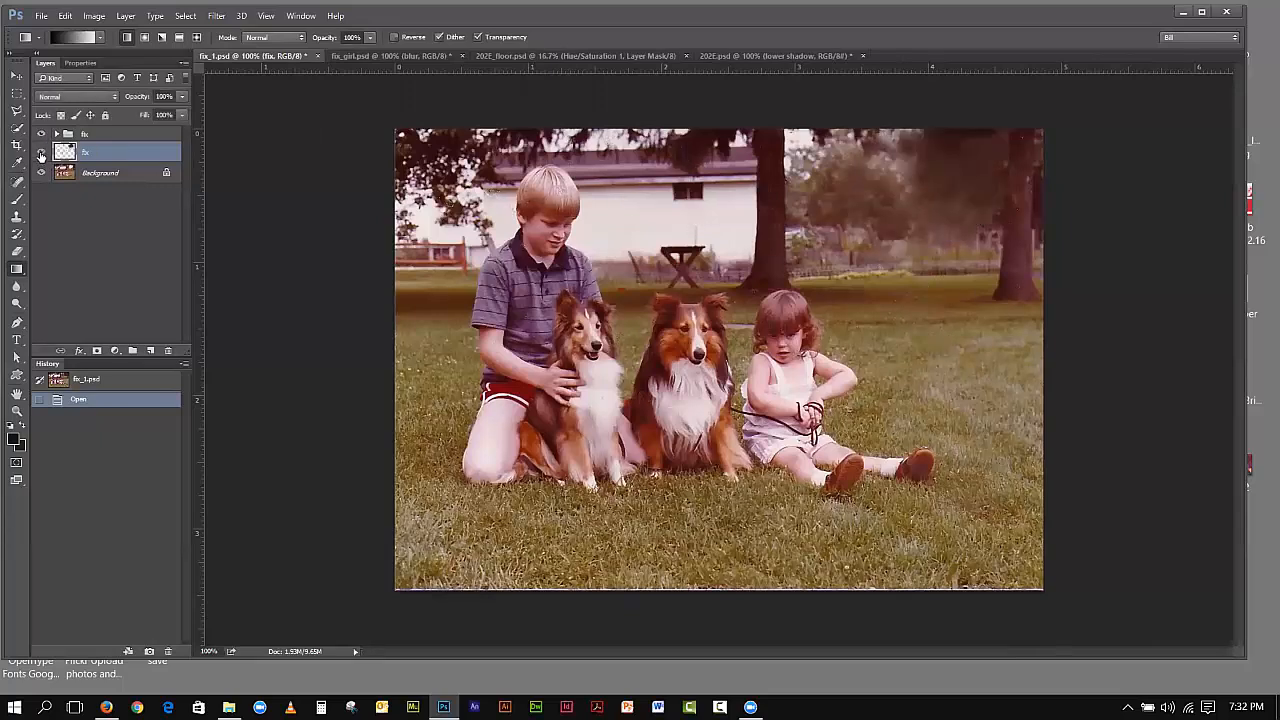
Step: Hide and show the fix layer and the fix group separately to compare each one's contribution to the repair, leaving both shown
click(41, 152)
click(41, 134)
click(41, 152)
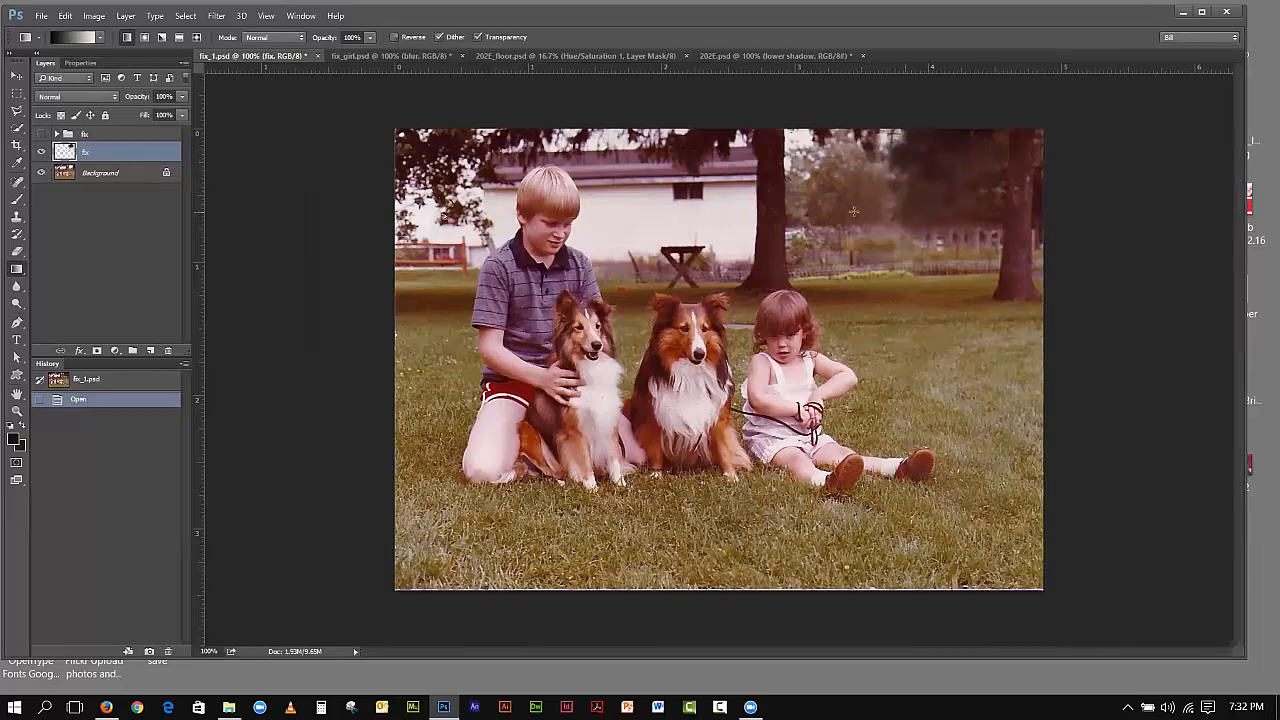
click(41, 134)
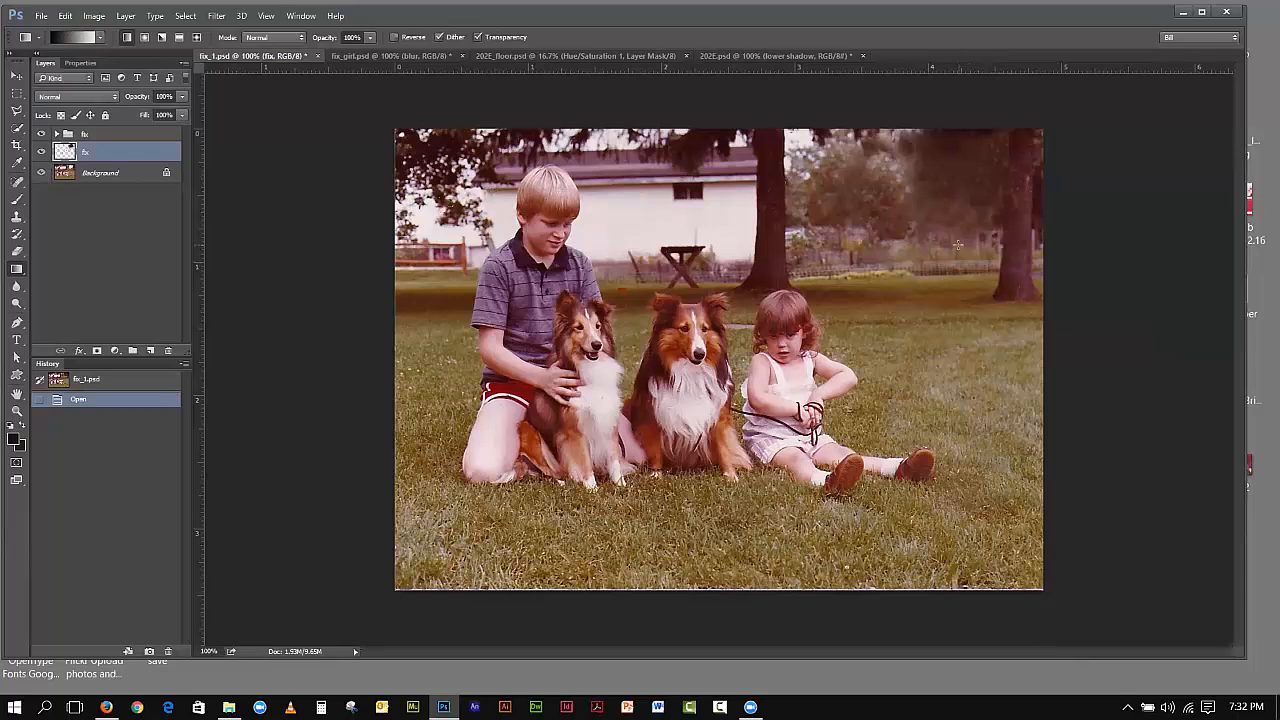
click(41, 151)
click(41, 134)
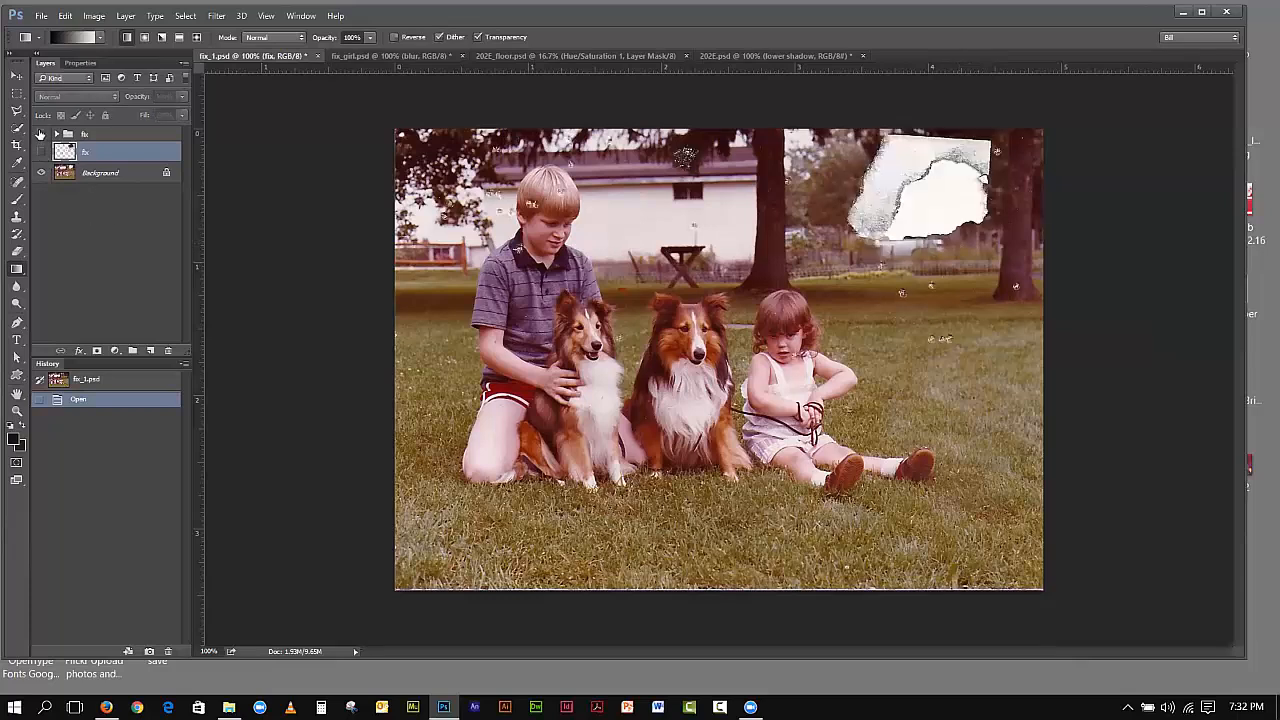
click(41, 151)
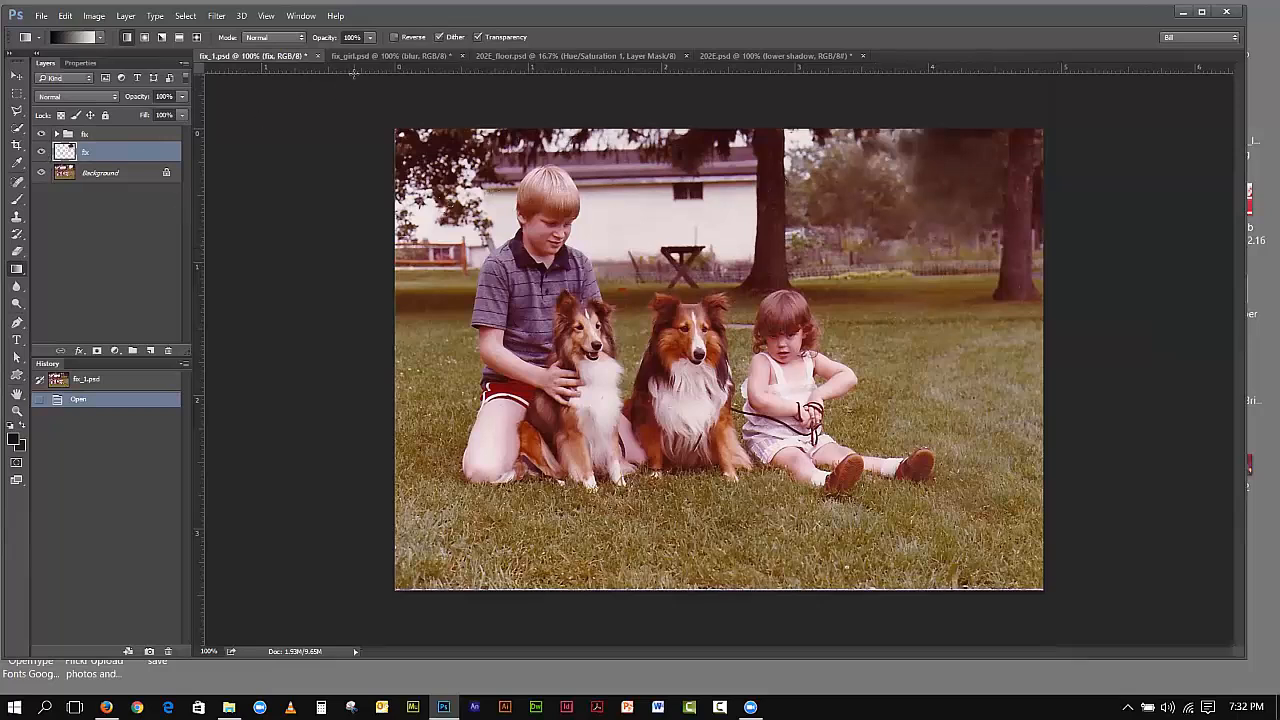
Step: Switch to fix_girl.psd and hide every layer above the original to view the unretouched portrait
click(354, 59)
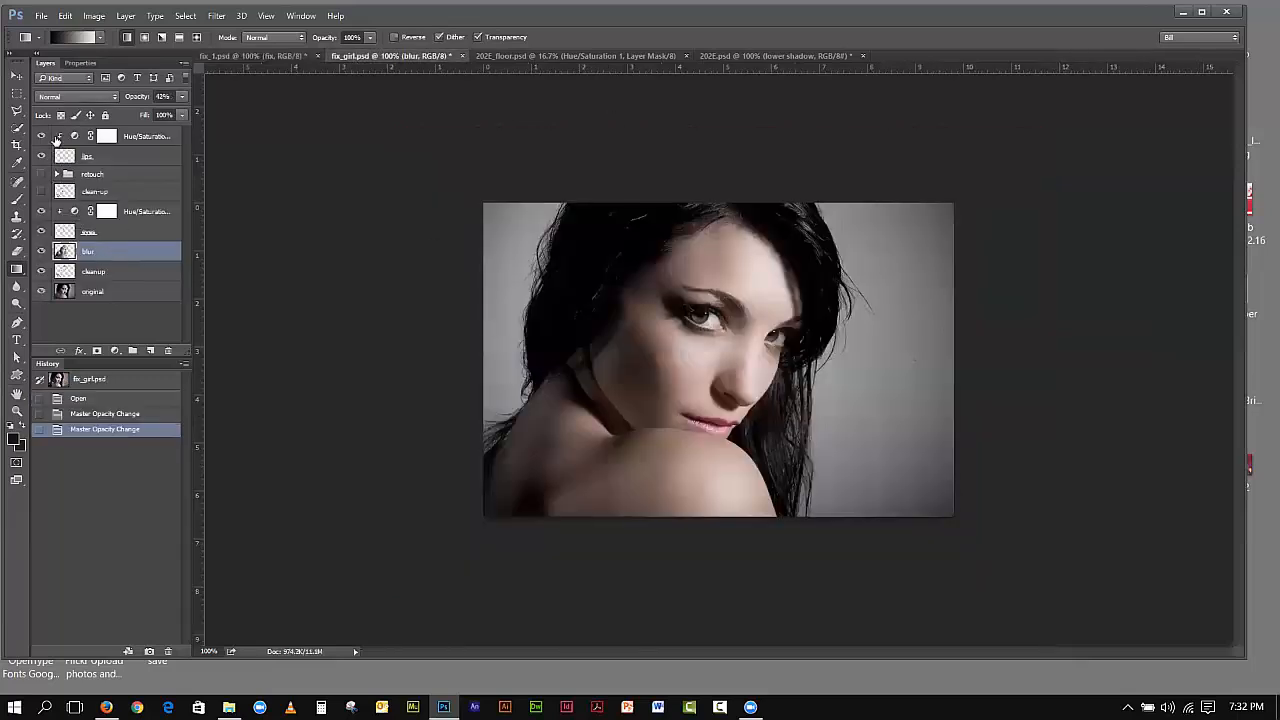
drag(41, 271, 38, 140)
click(40, 137)
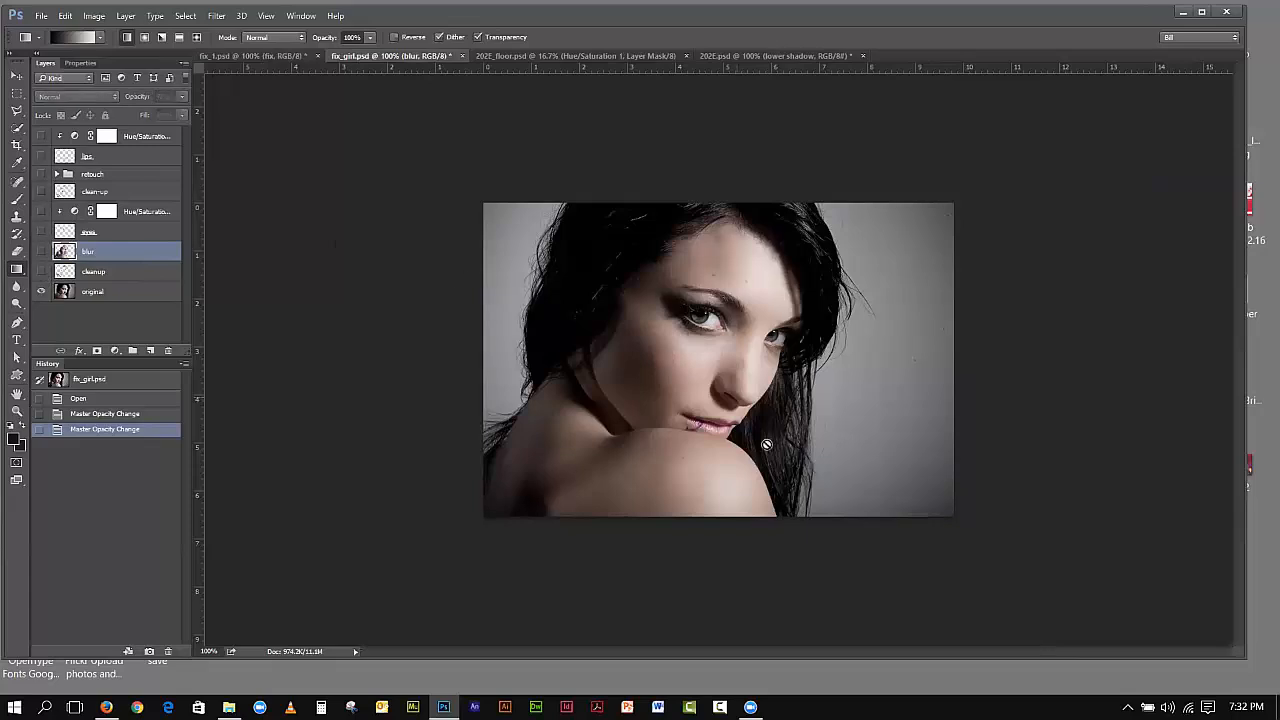
Step: Show the cleanup and blur layers, toggling blur off and on to compare the skin smoothing
click(41, 272)
click(40, 252)
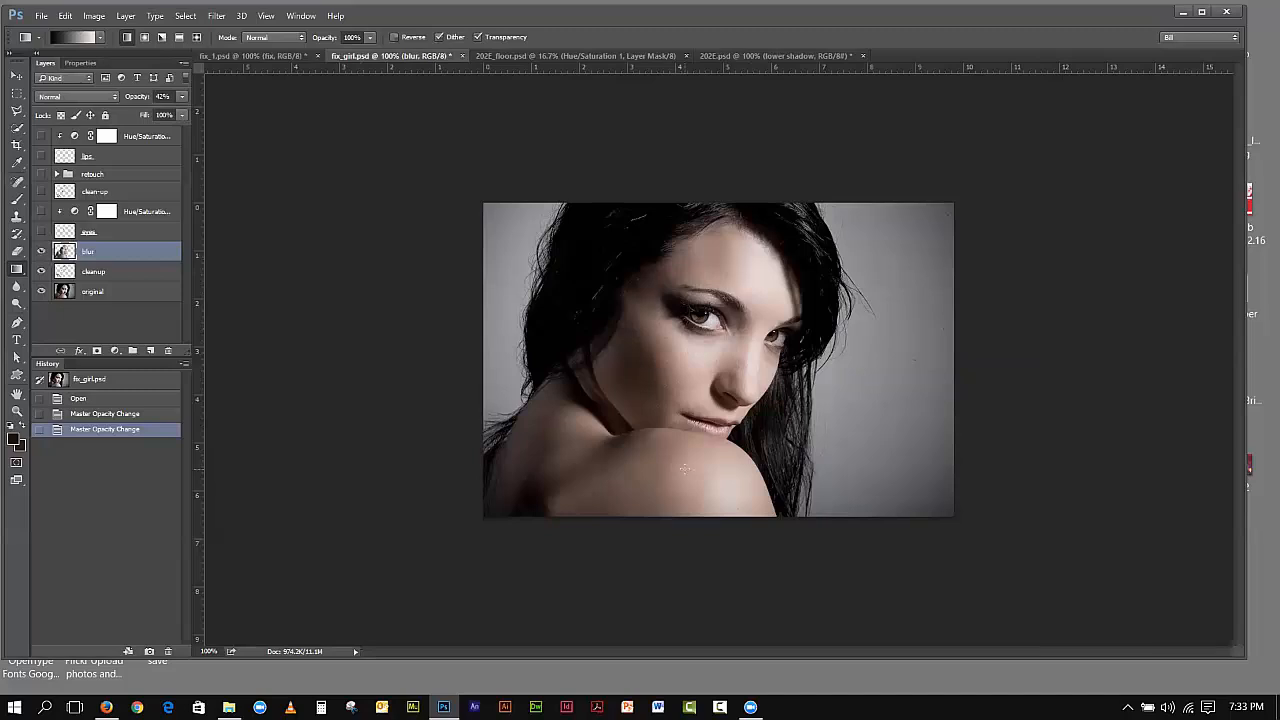
click(40, 252)
click(40, 252)
click(40, 252)
click(40, 252)
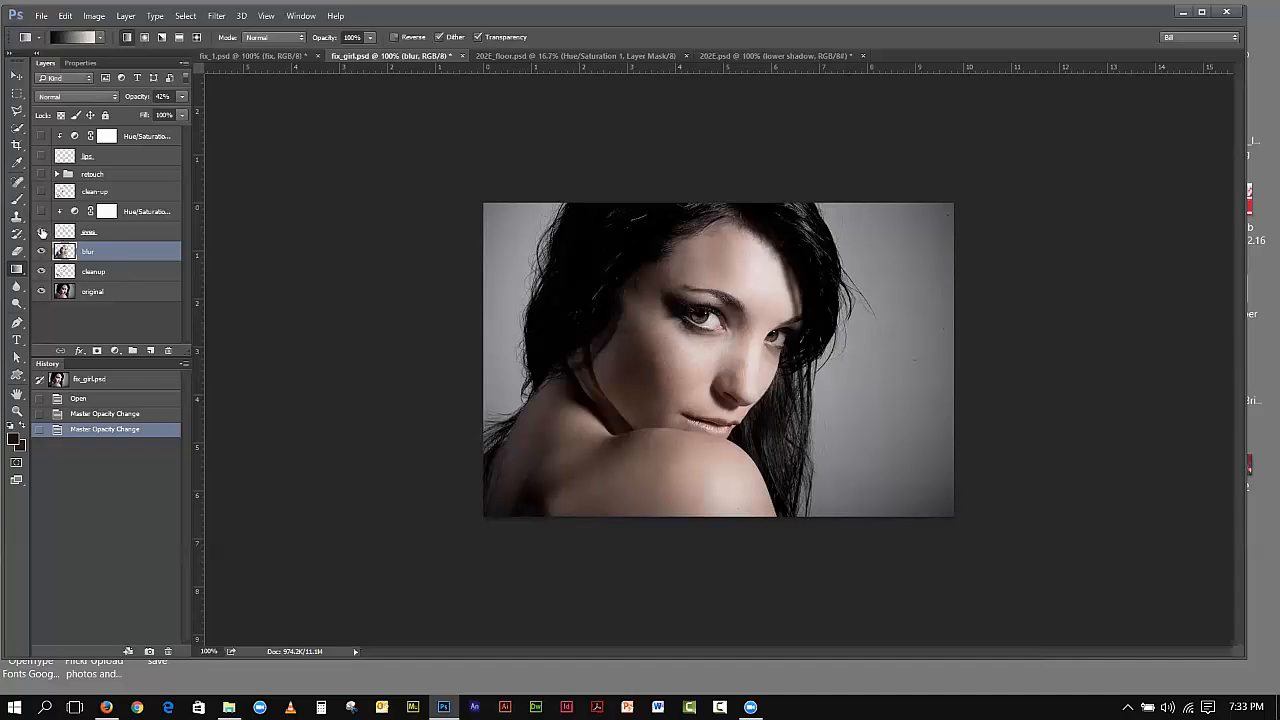
Step: Toggle the eyes layer to compare its effect, leaving it shown together with the Hue/Saturation adjustment clipped to it
click(42, 232)
click(42, 233)
click(42, 232)
click(41, 212)
Step: Lower the hue of the Hue/Saturation adjustment above the eyes layer to make the eyes greener, and return to the layer list
click(75, 212)
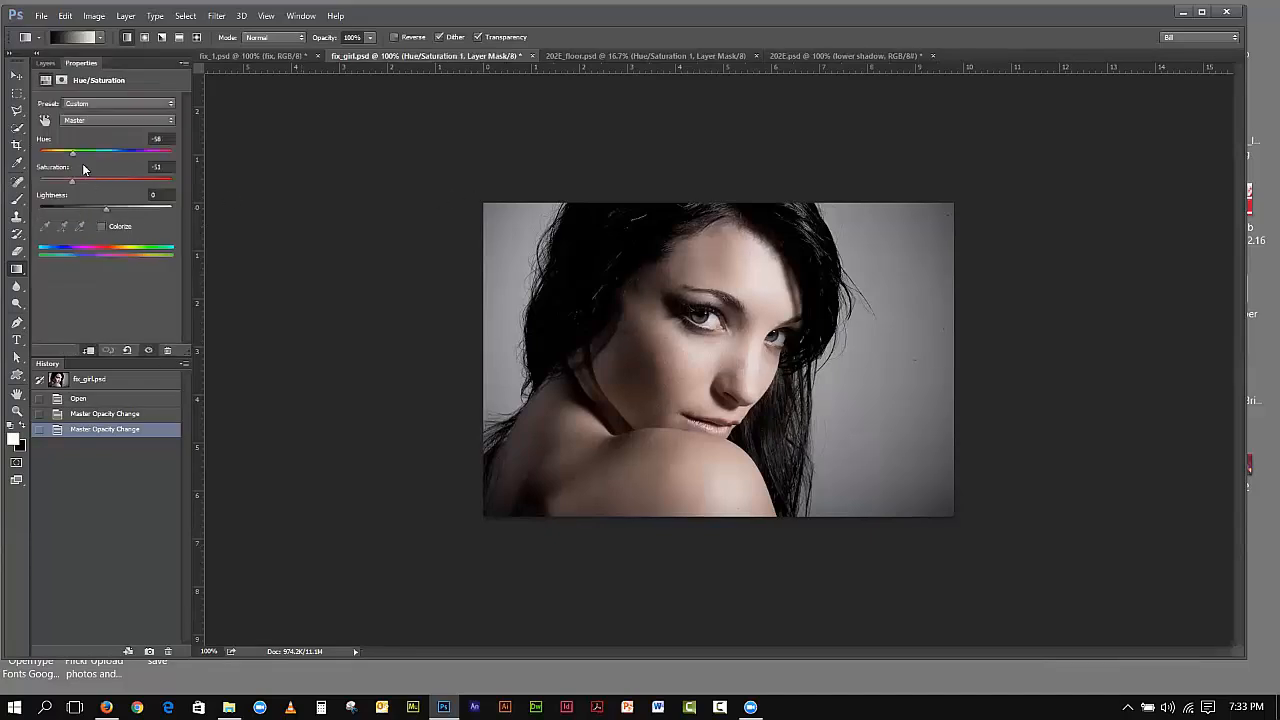
mouse_move(72, 155)
mouse_down()
mouse_move(155, 165)
mouse_move(108, 155)
mouse_move(62, 166)
mouse_up()
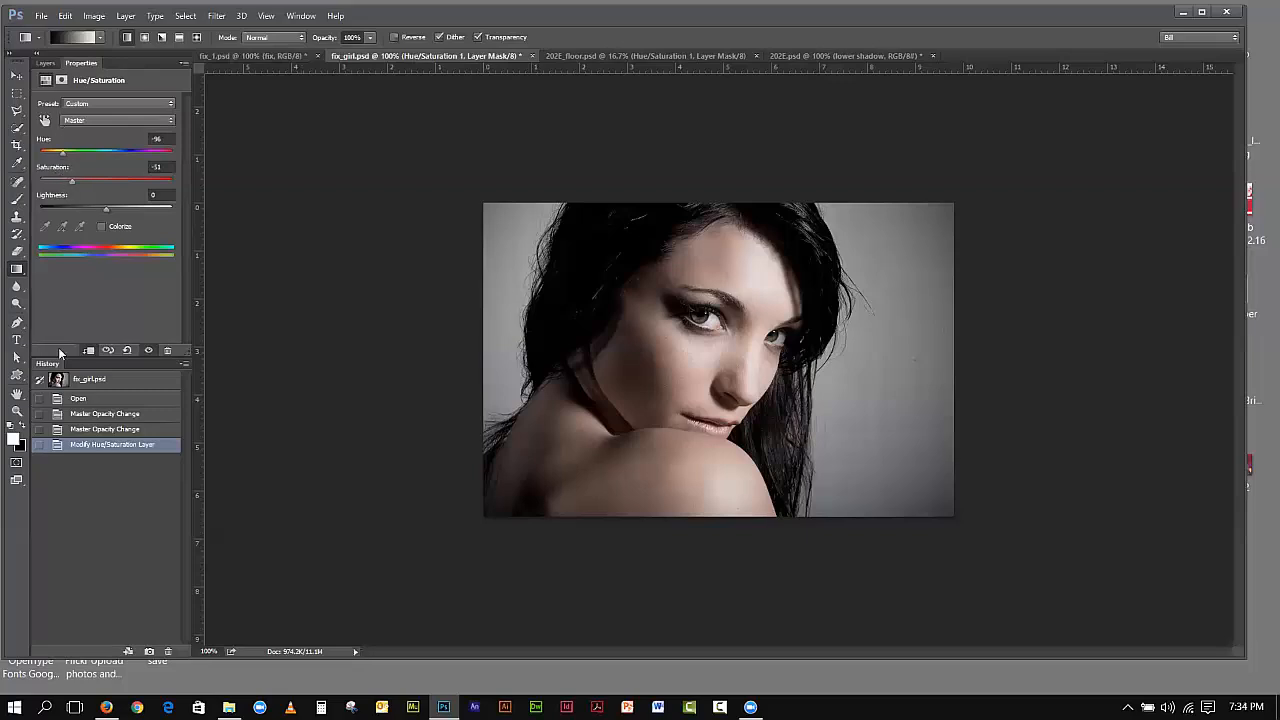
click(46, 63)
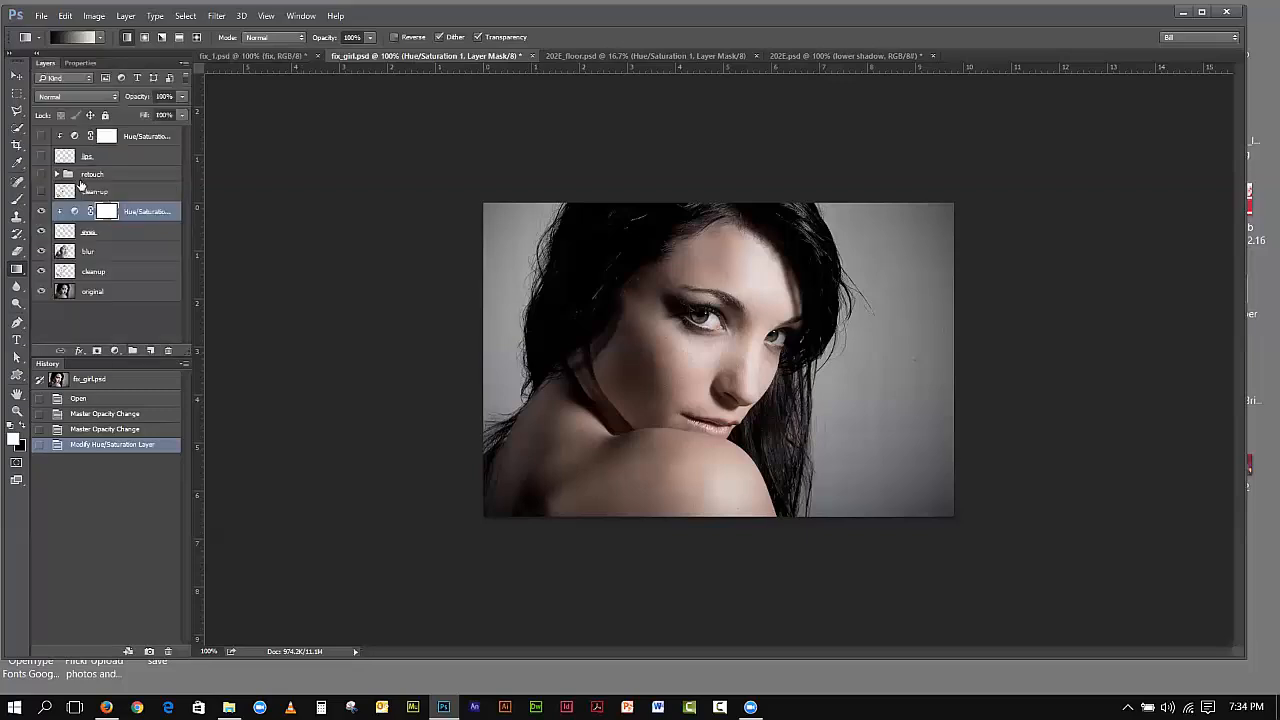
Step: Toggle the clean-up layer to compare its effect, leaving it shown, and show the retouch group as well
click(41, 191)
click(41, 191)
click(41, 192)
click(41, 192)
click(41, 192)
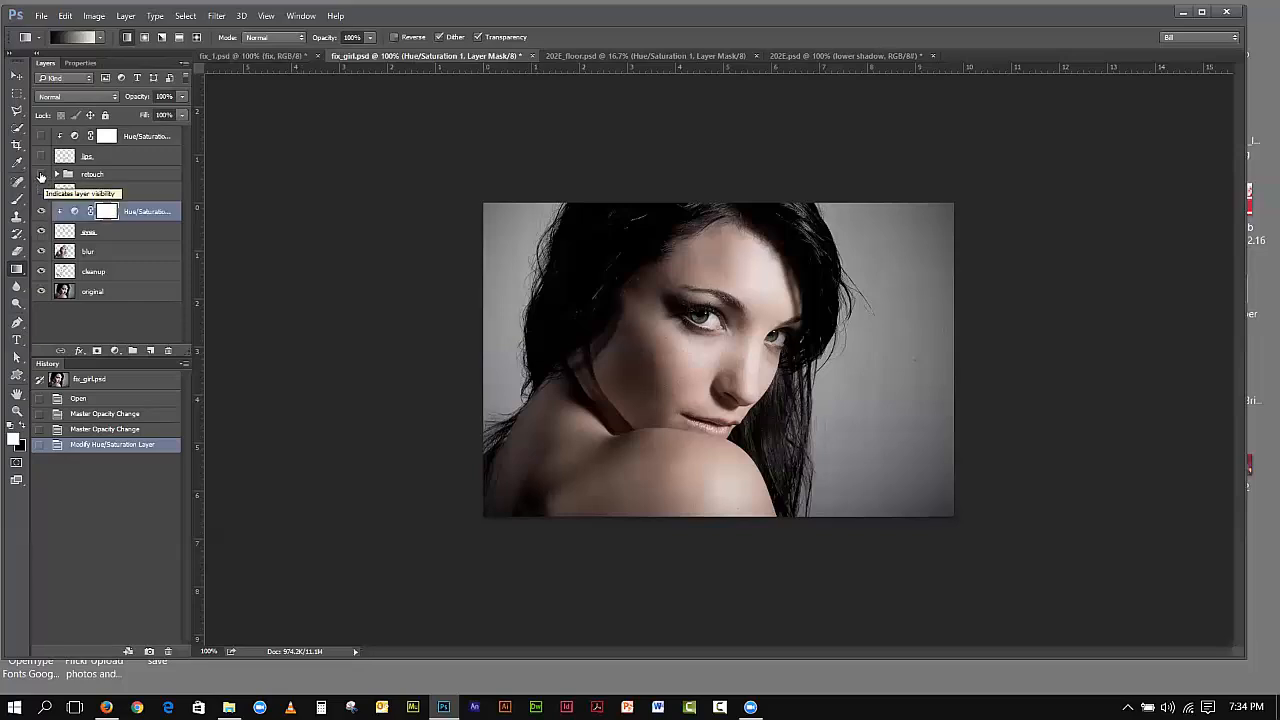
click(41, 192)
click(41, 192)
click(41, 192)
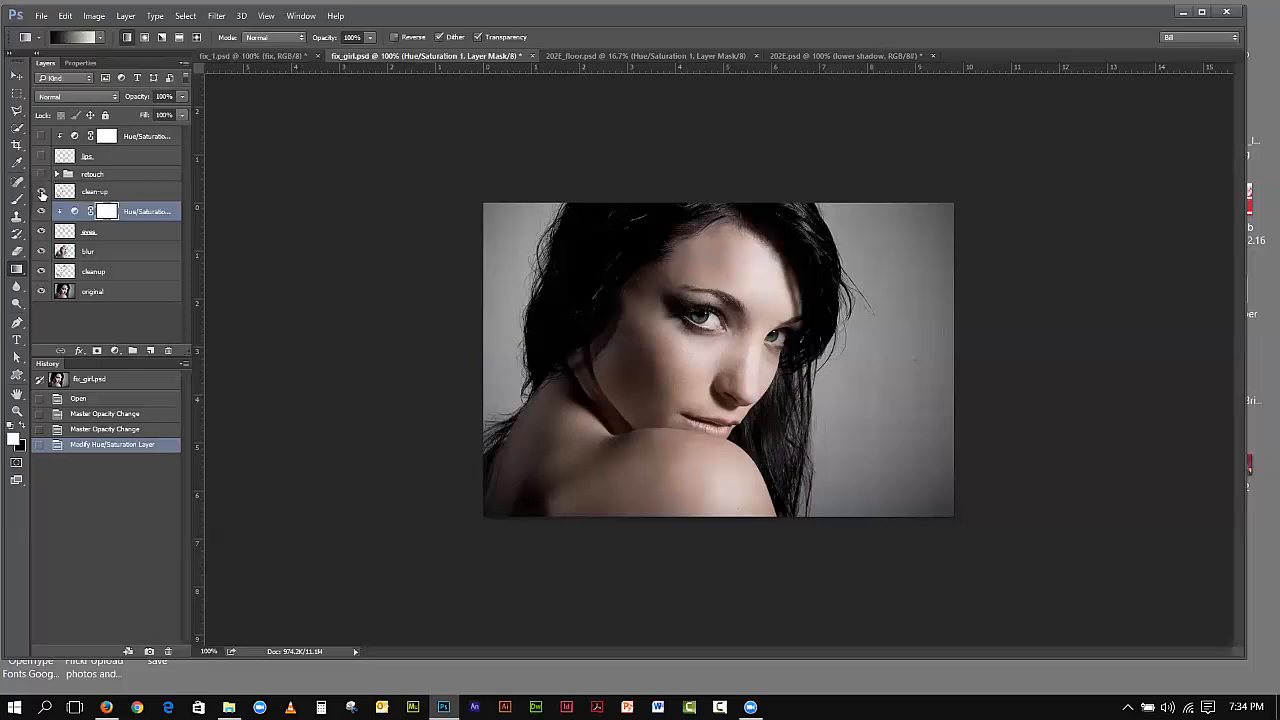
click(41, 174)
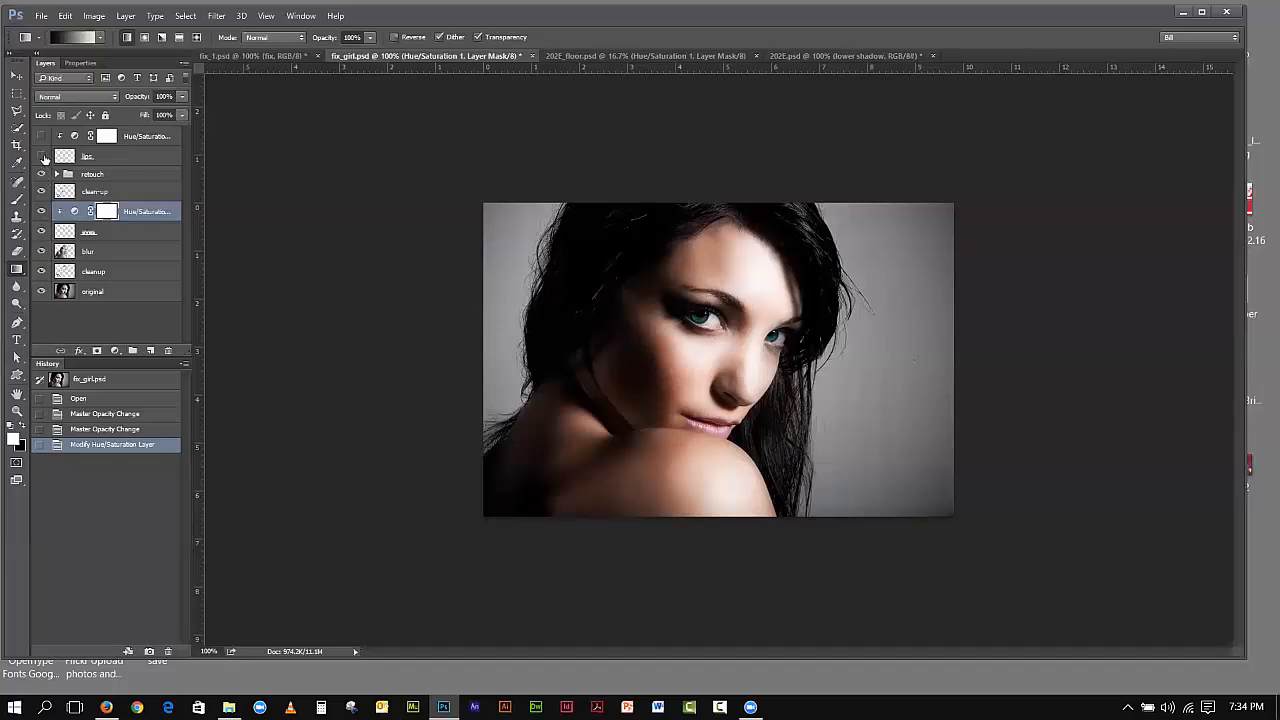
Step: Show the lips layer and its Hue/Saturation adjustment, and raise that adjustment's hue slightly for a softer pink lip color
click(41, 156)
click(40, 136)
click(73, 139)
click(73, 139)
double_click(73, 139)
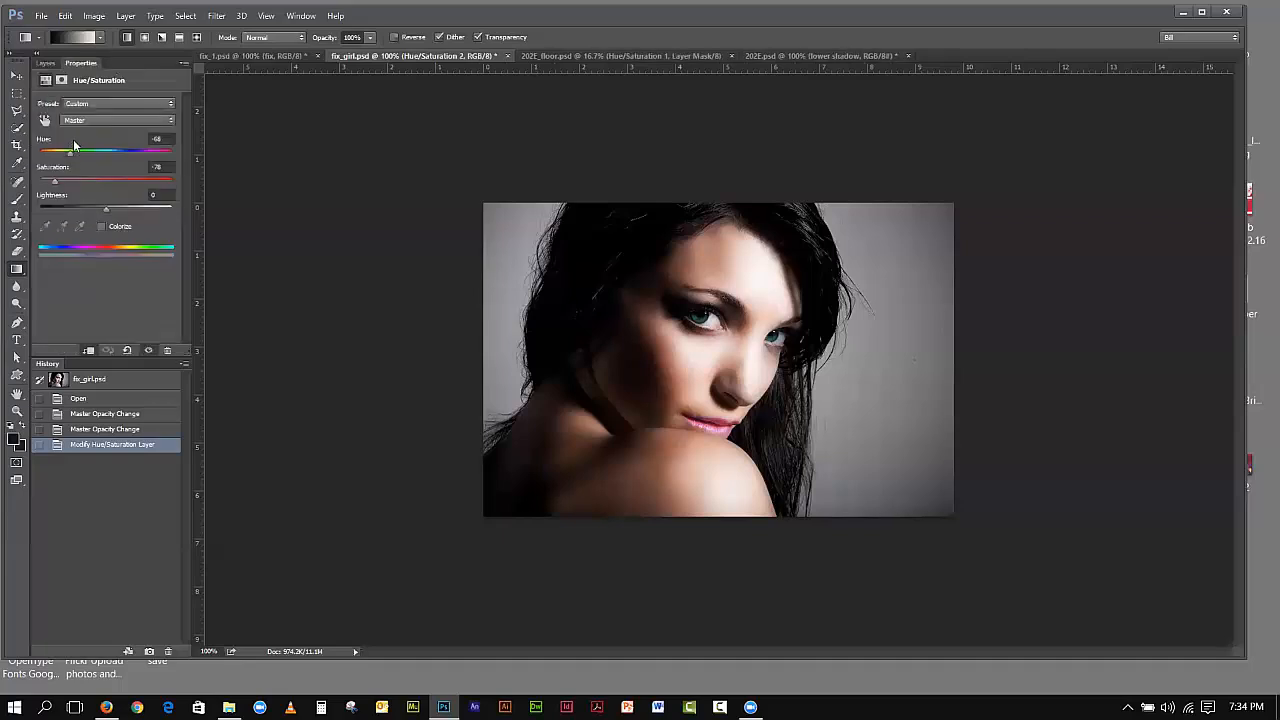
mouse_move(93, 161)
mouse_down()
mouse_move(190, 176)
mouse_move(98, 175)
mouse_up()
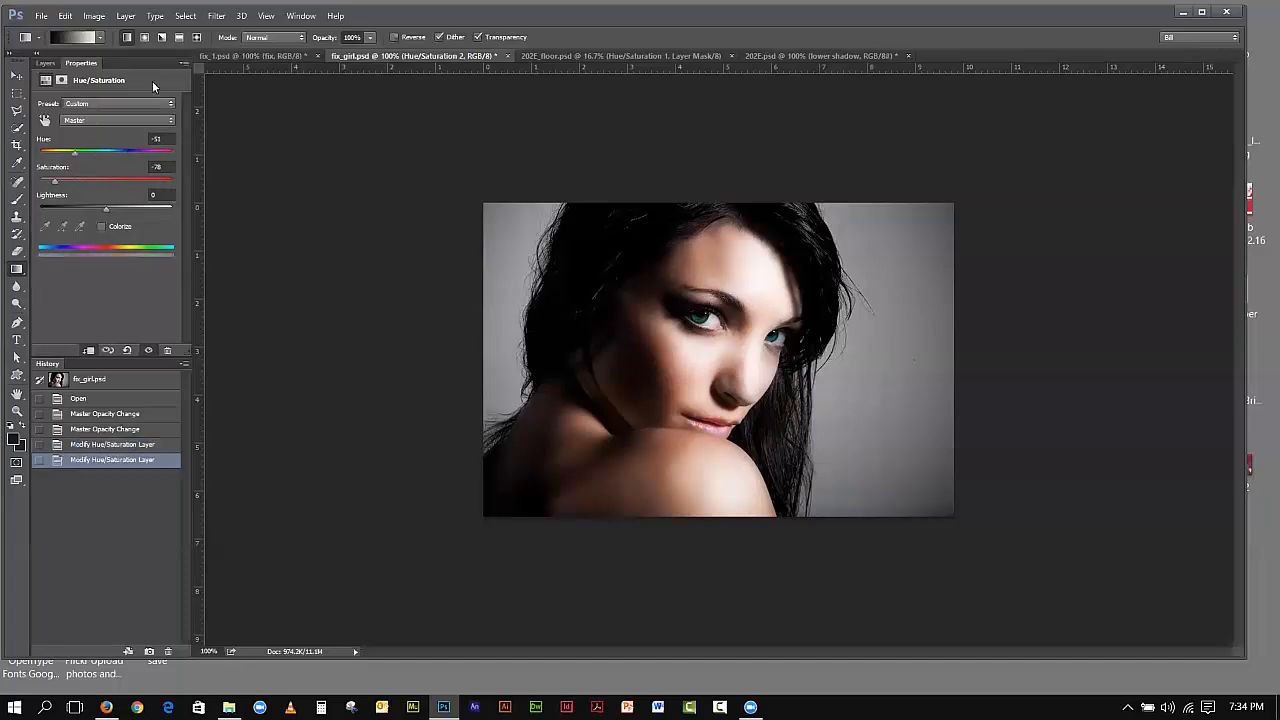
Step: Go back to fix_1.psd and open the damaged photo image10004 from the Week 2 folder in DES_104_Image Editing on the Desktop
click(250, 56)
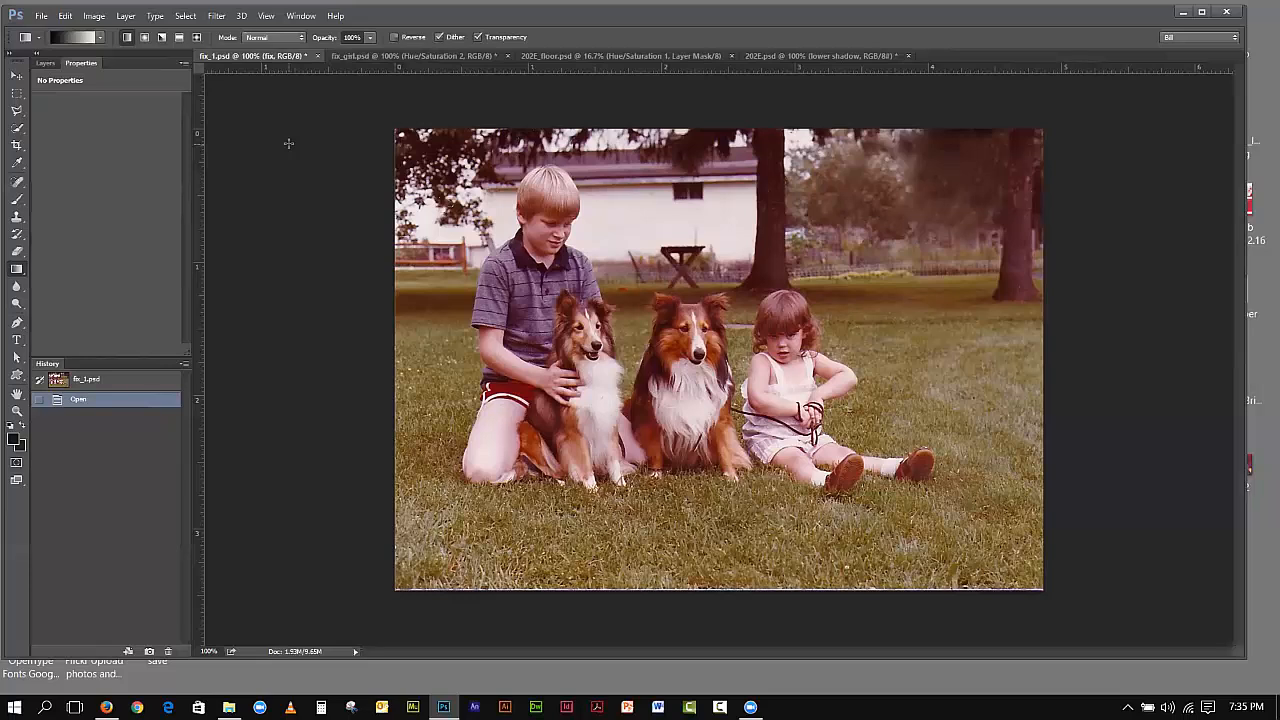
click(41, 16)
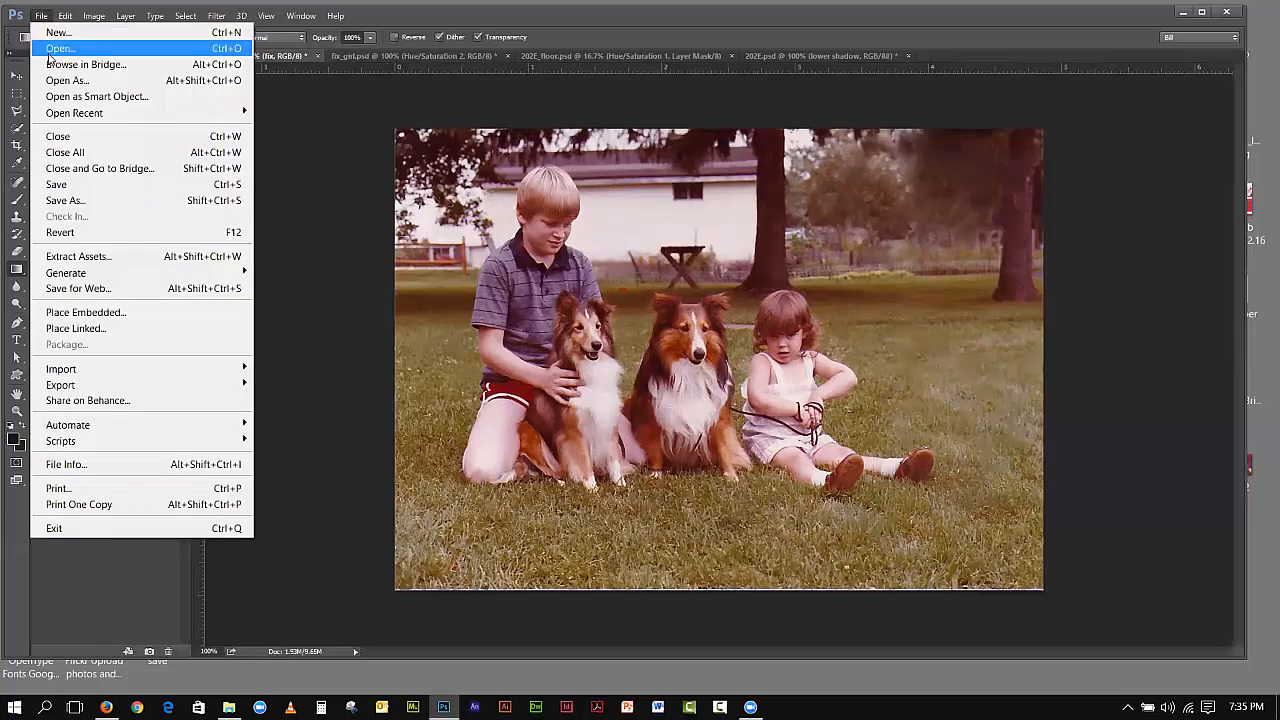
click(50, 48)
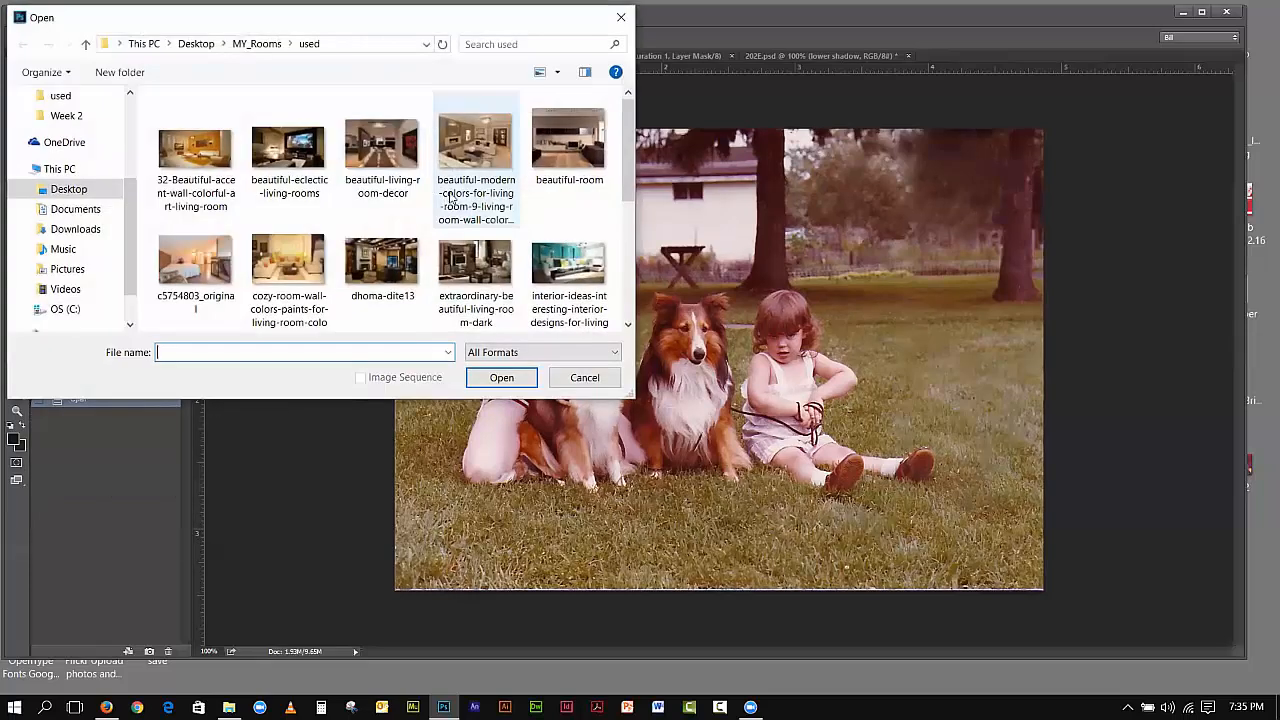
drag(131, 210, 141, 85)
click(68, 122)
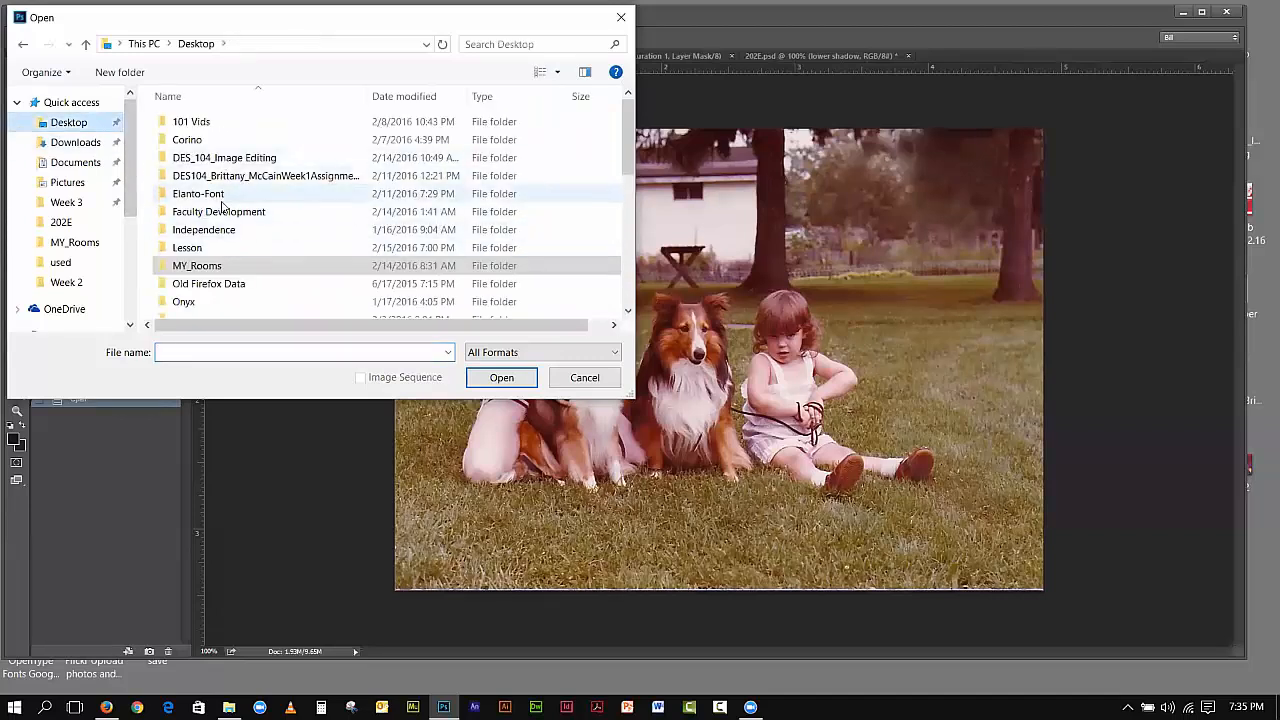
double_click(214, 158)
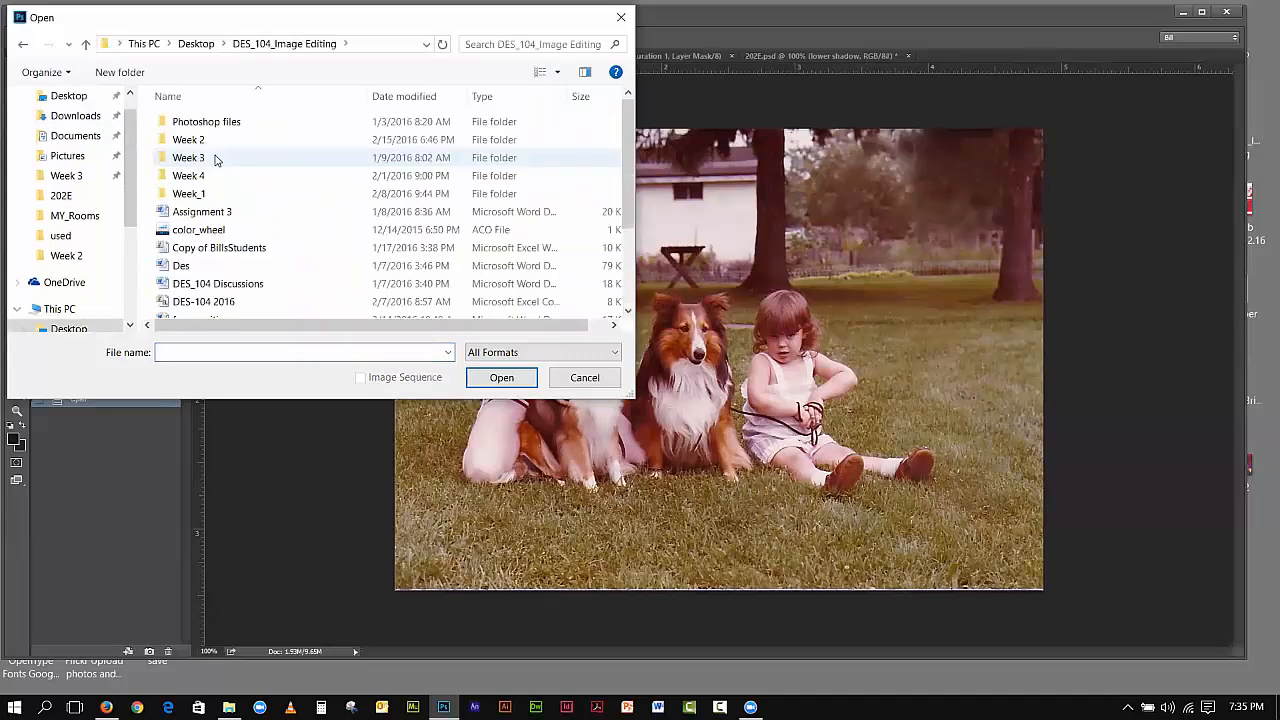
click(197, 144)
double_click(197, 144)
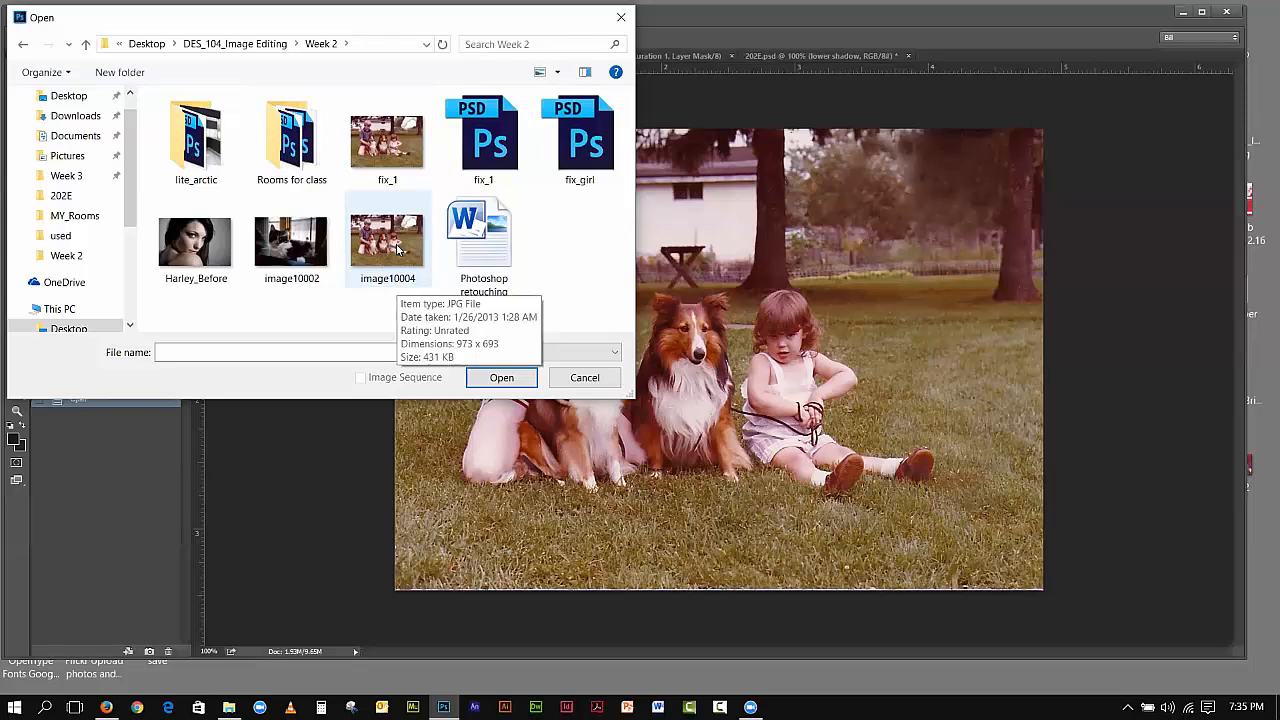
click(390, 245)
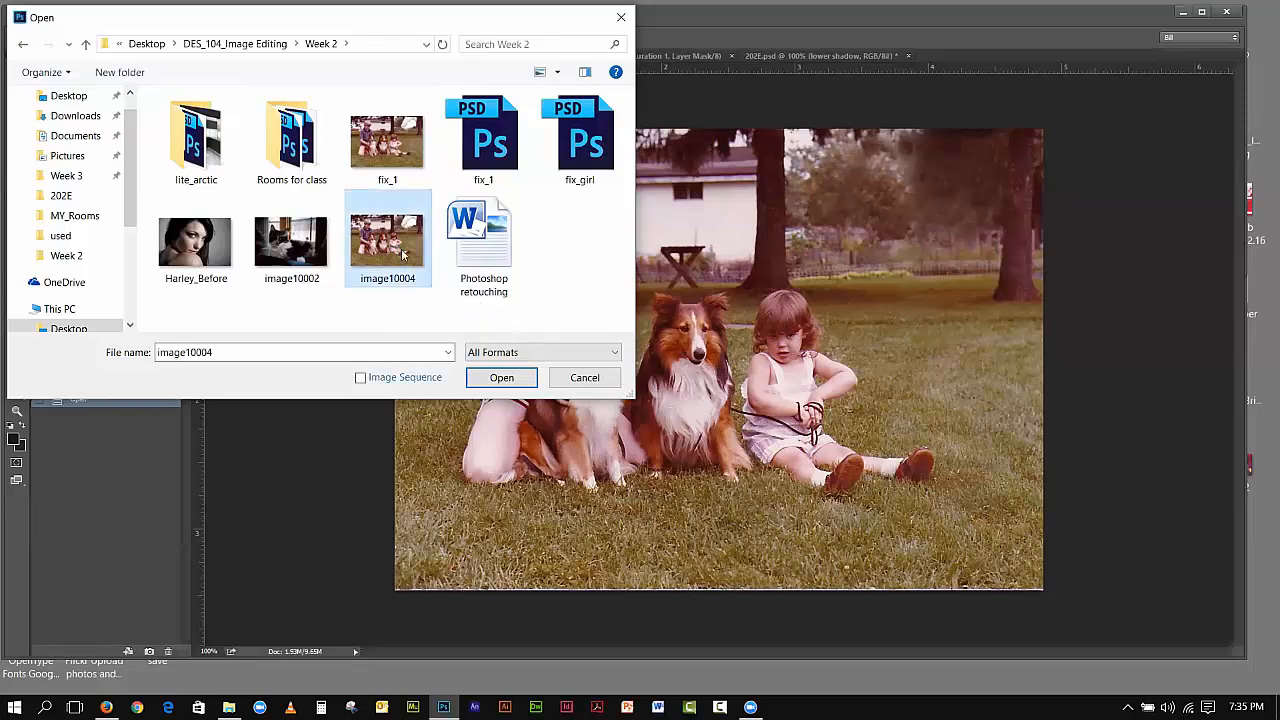
click(500, 377)
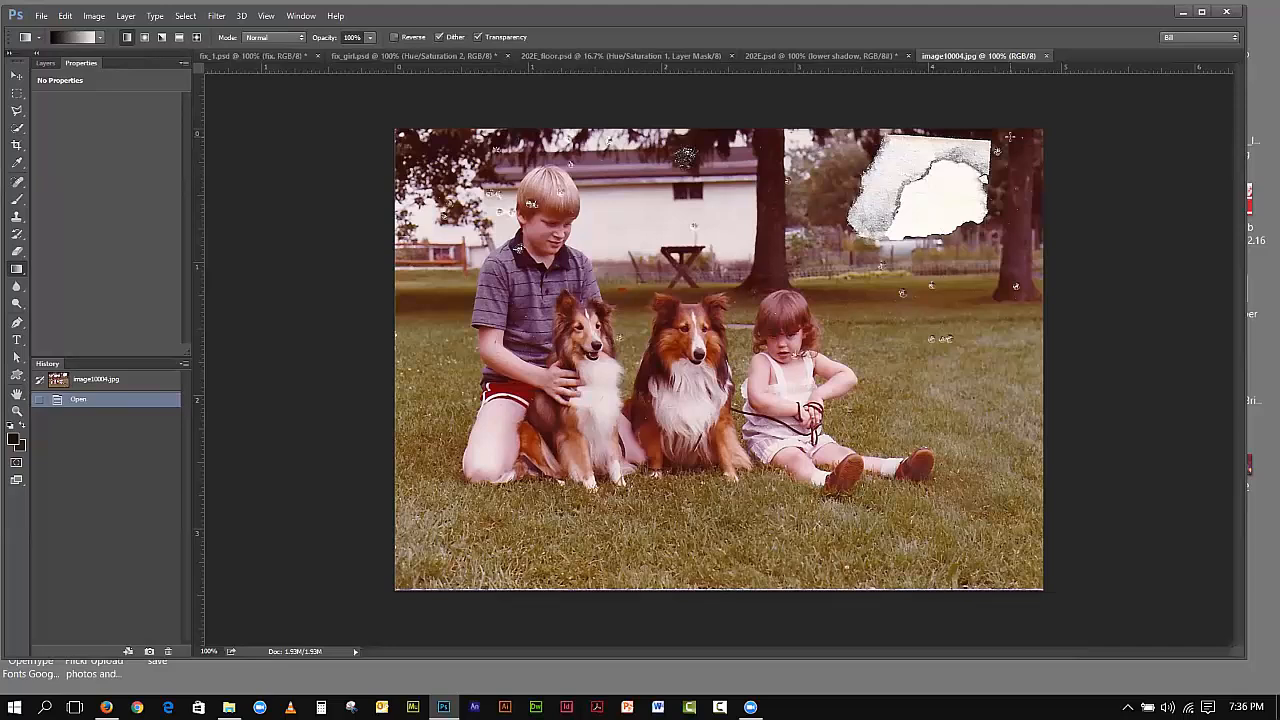
Step: Save the opened photo as dogs in Photoshop (PSD) format in the Lesson folder on the Desktop
click(41, 17)
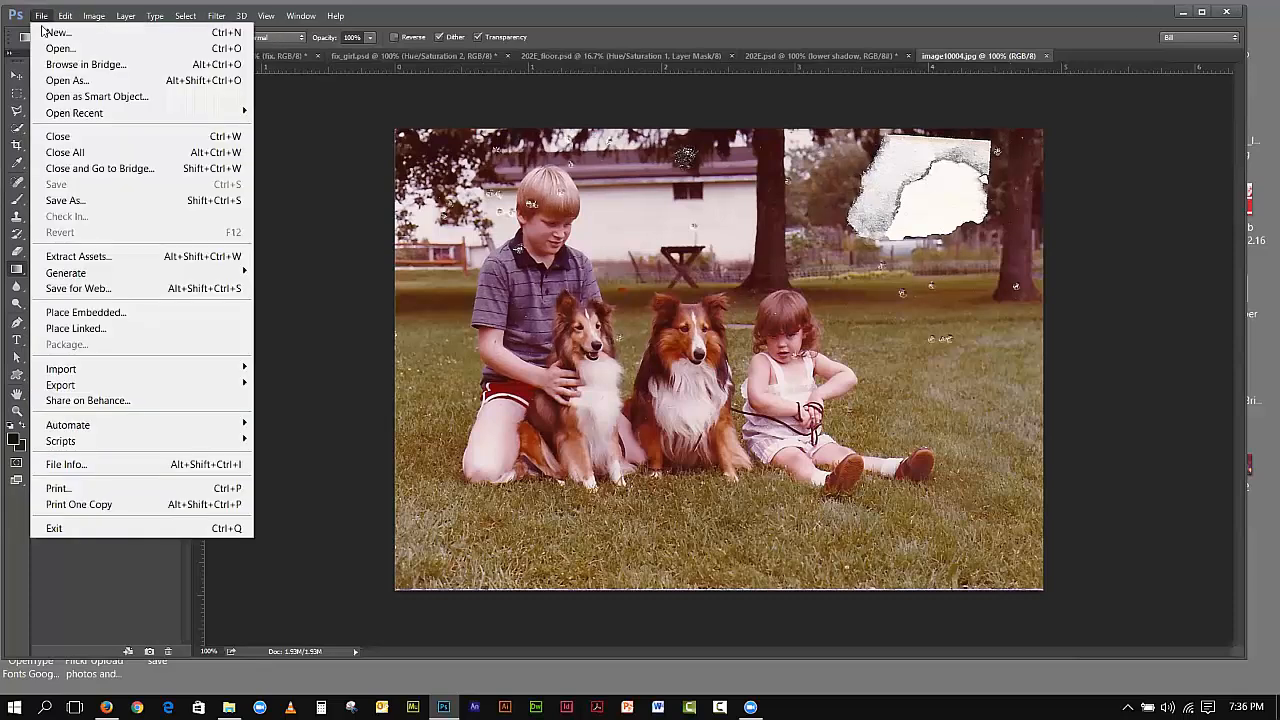
click(89, 201)
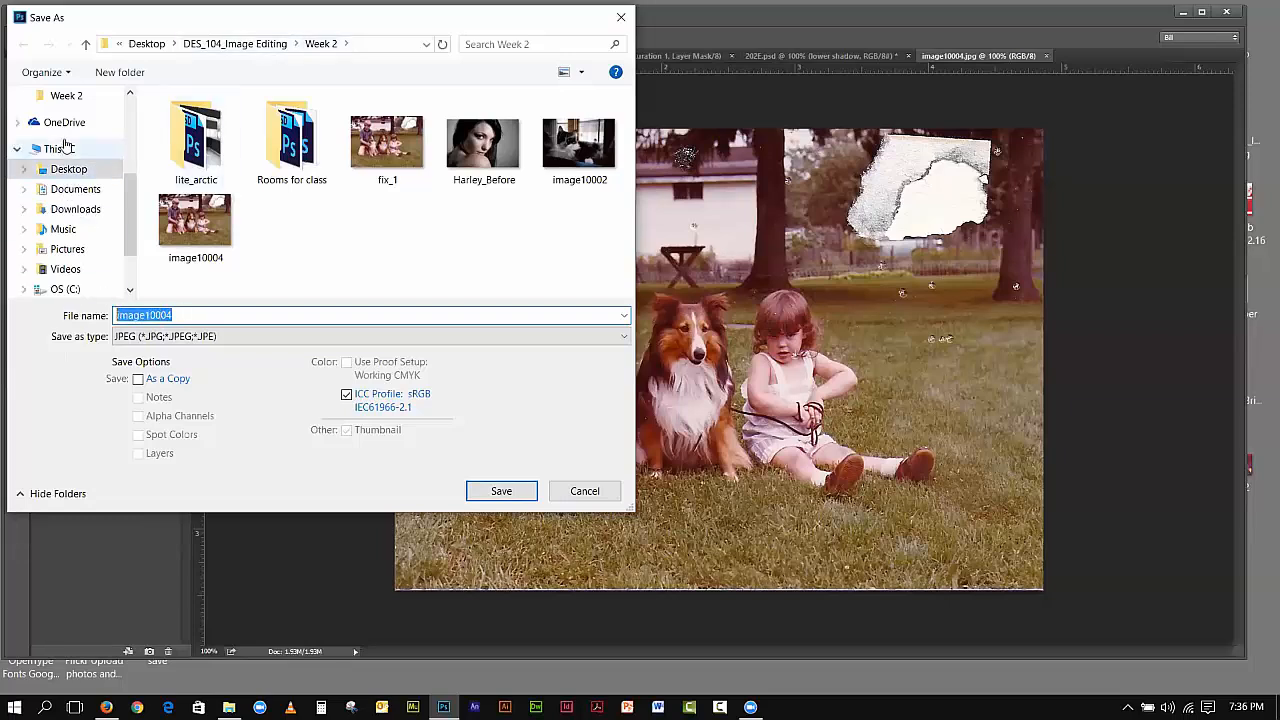
scroll(105, 160, up, 3)
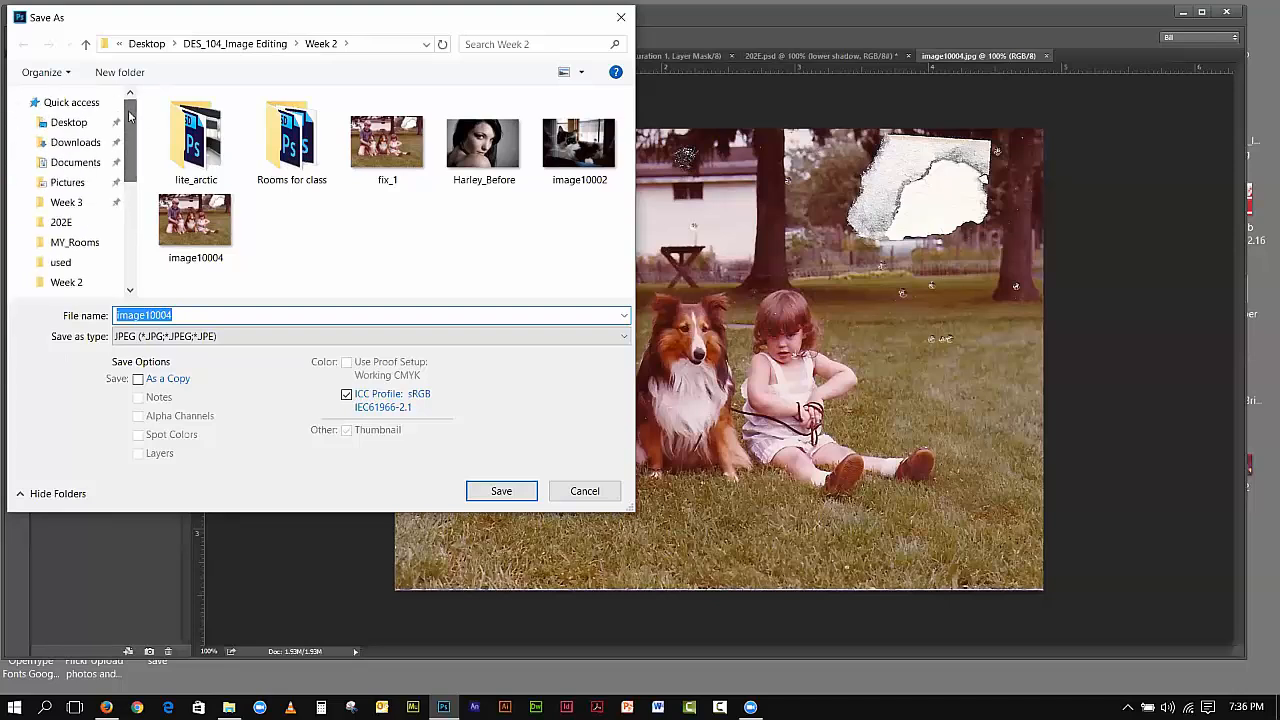
click(66, 122)
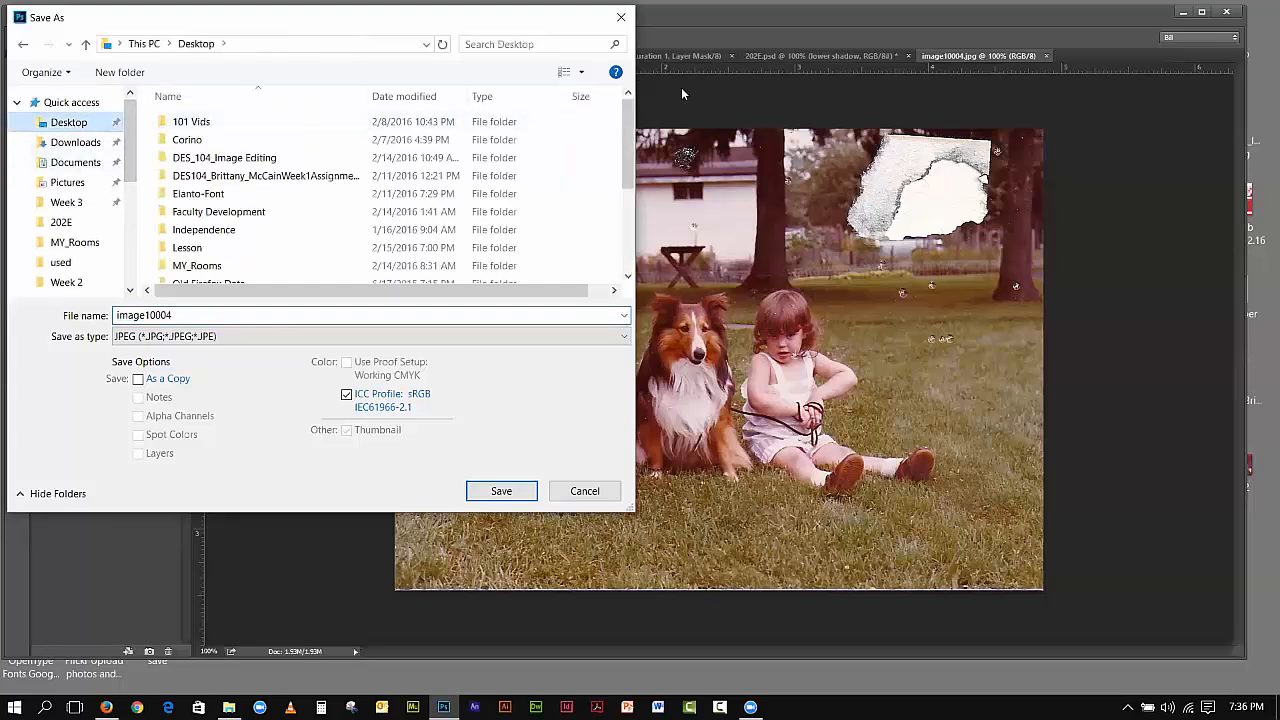
drag(630, 121, 628, 144)
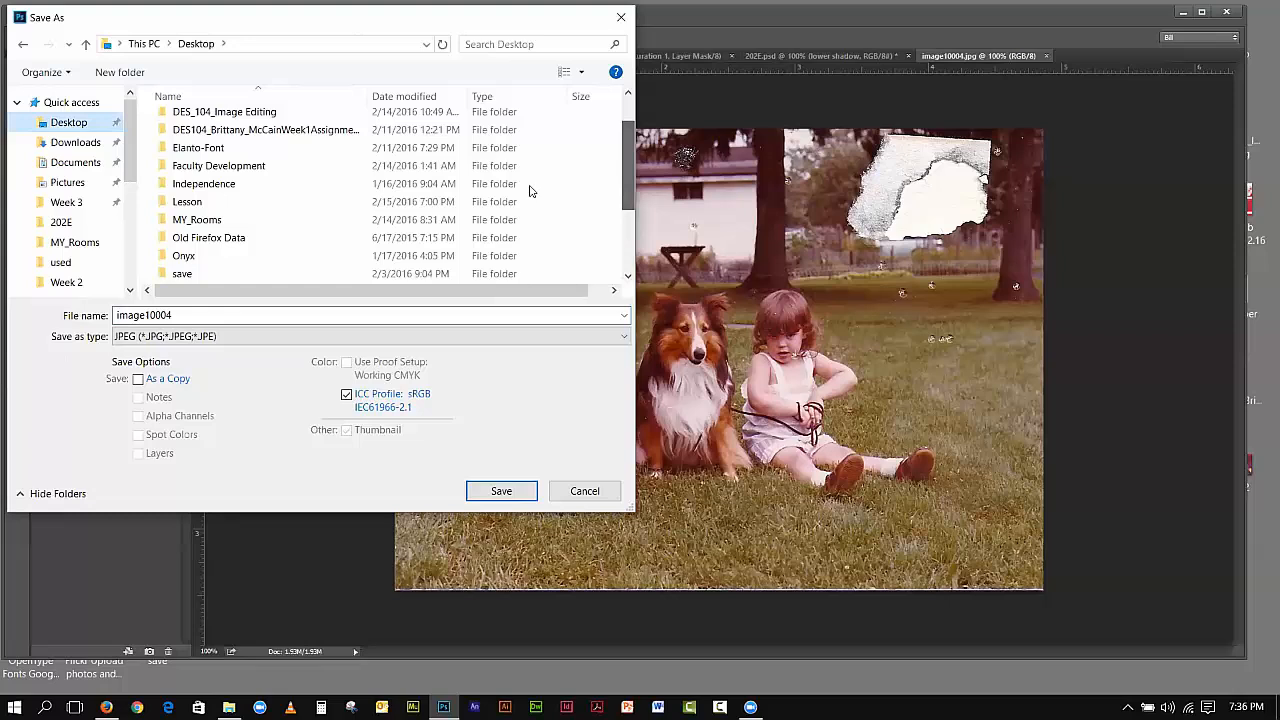
double_click(186, 202)
click(181, 315)
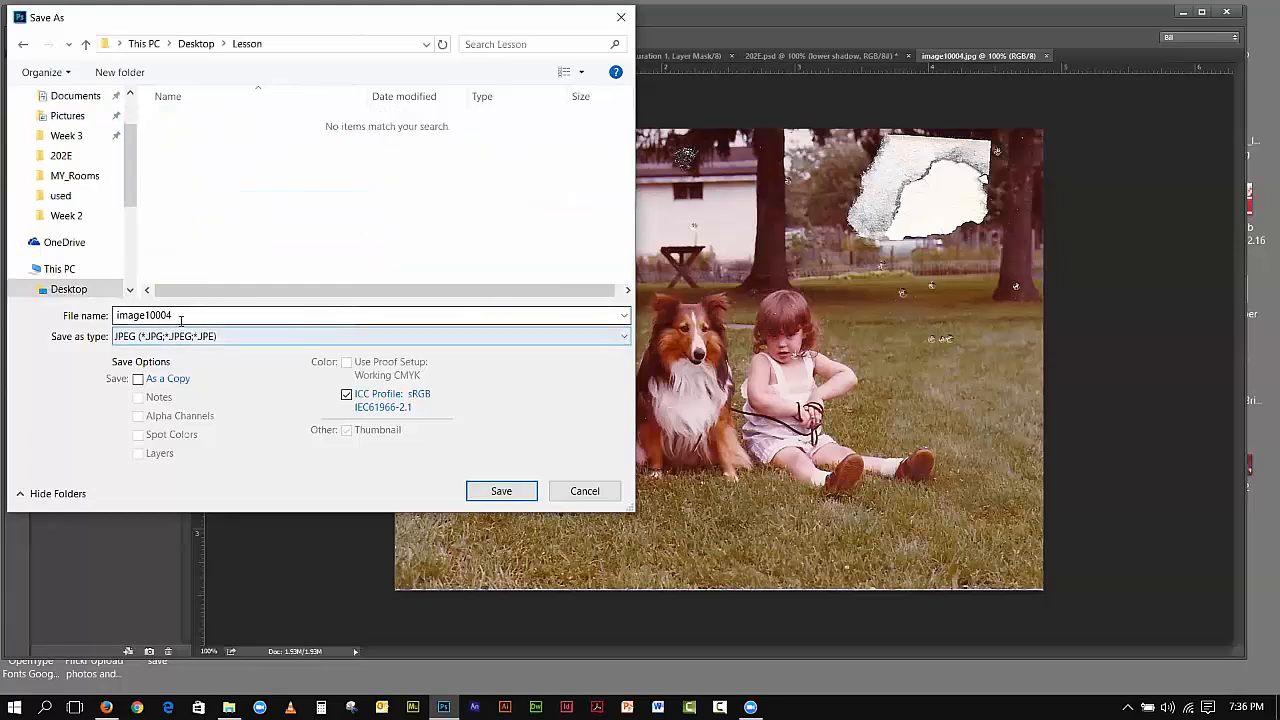
double_click(181, 315)
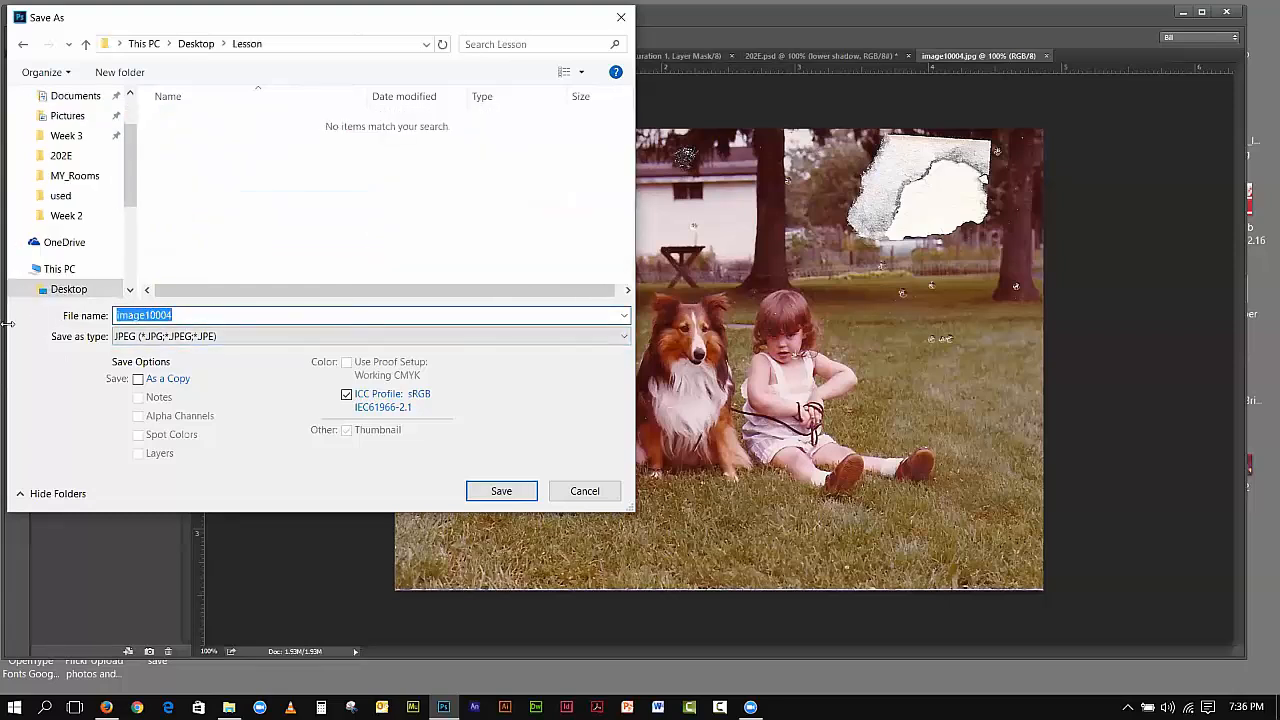
text(dogs)
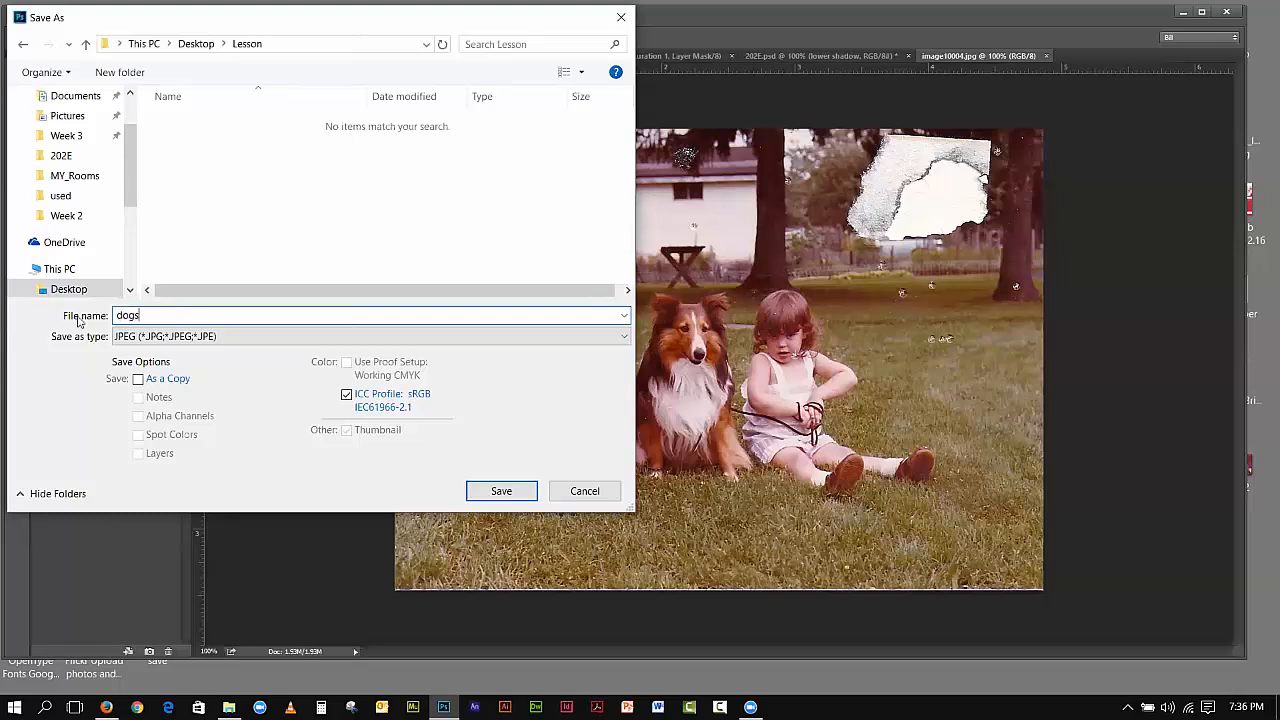
click(198, 341)
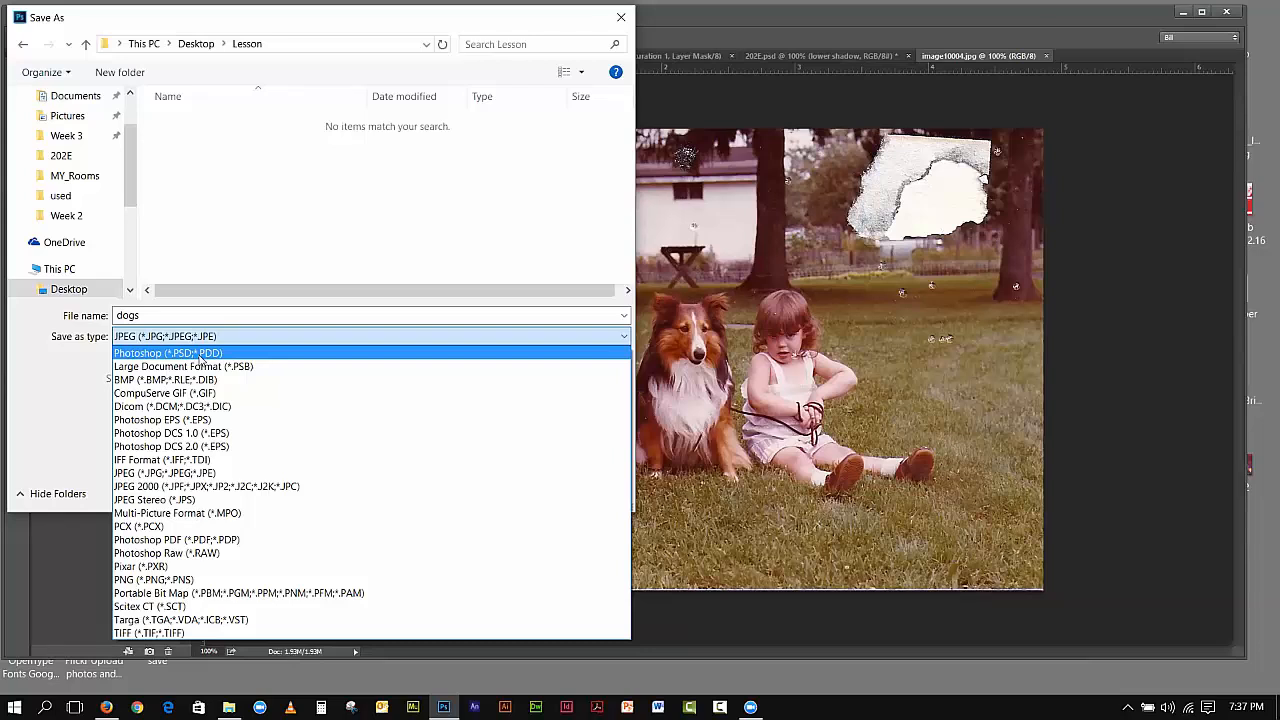
click(201, 356)
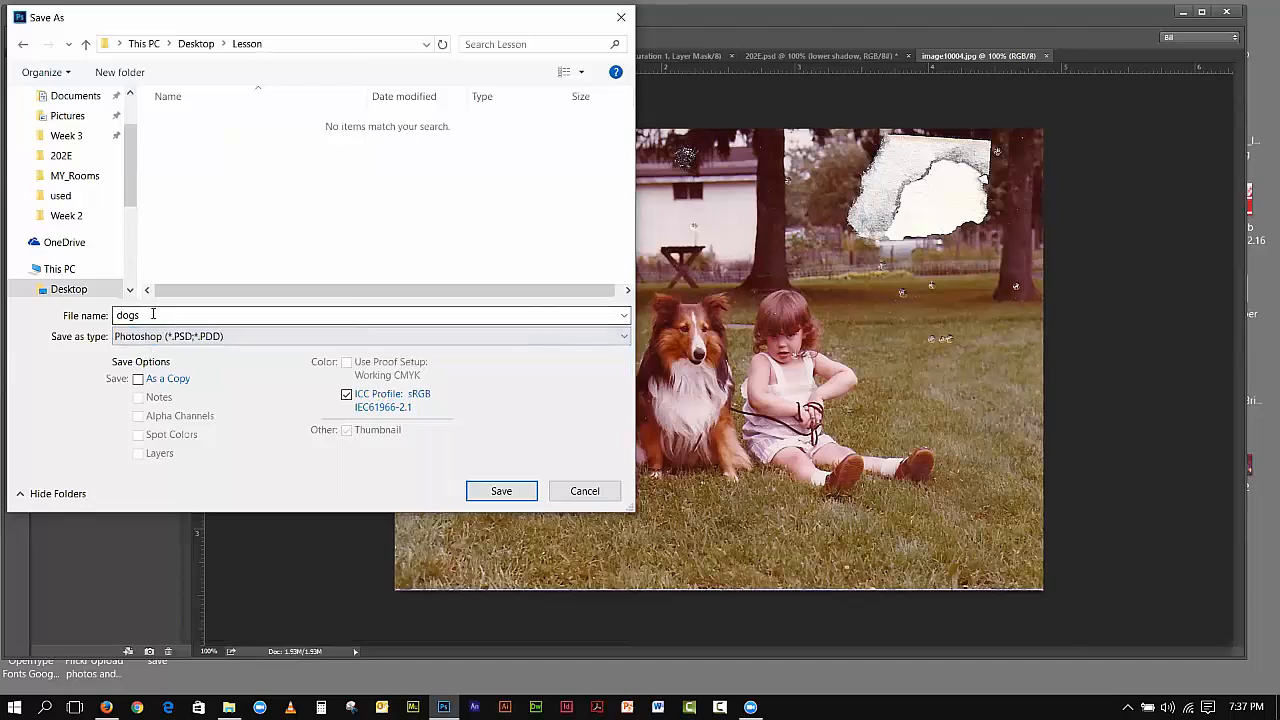
click(501, 491)
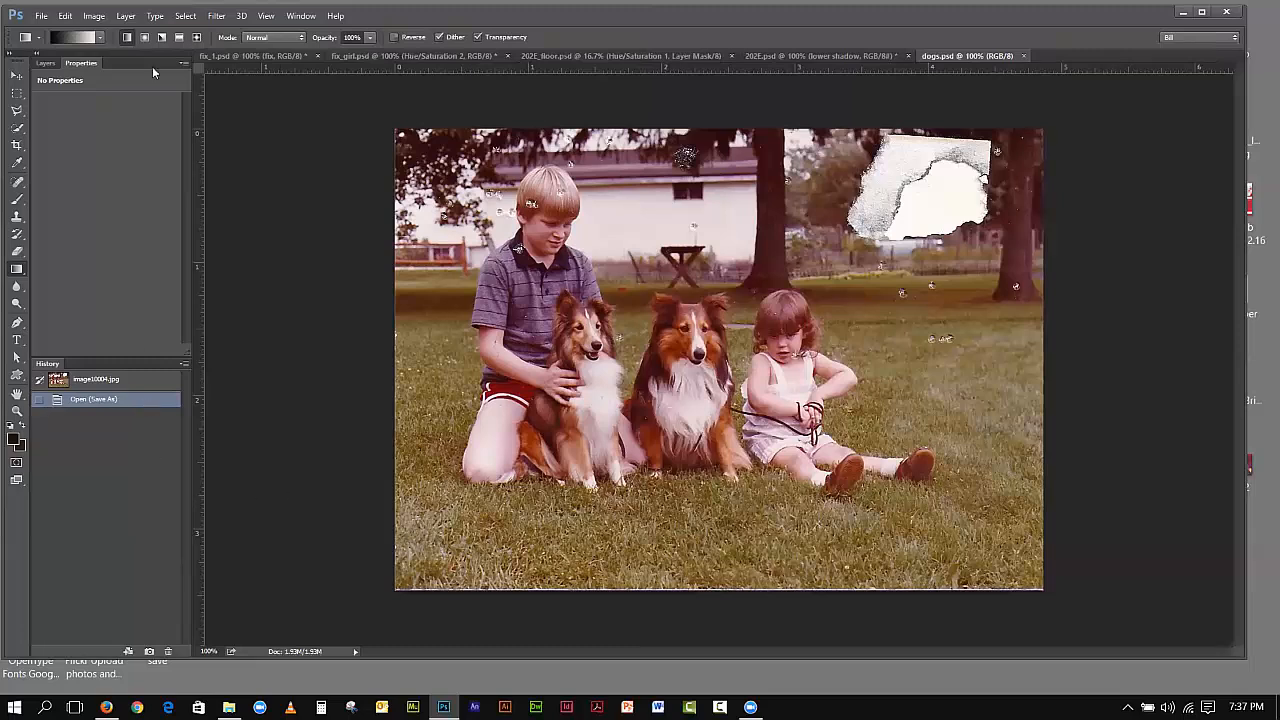
Step: Add a new layer above the Background, name it touchup, and make it the active layer
click(47, 64)
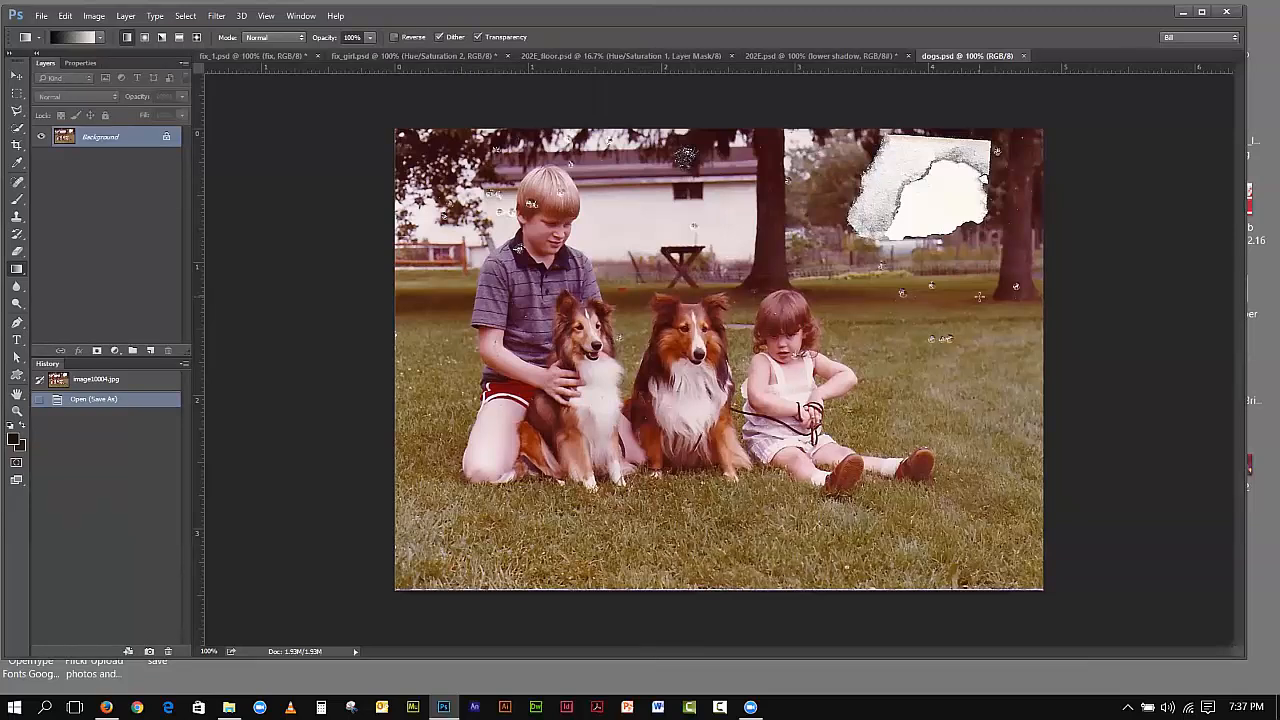
click(148, 351)
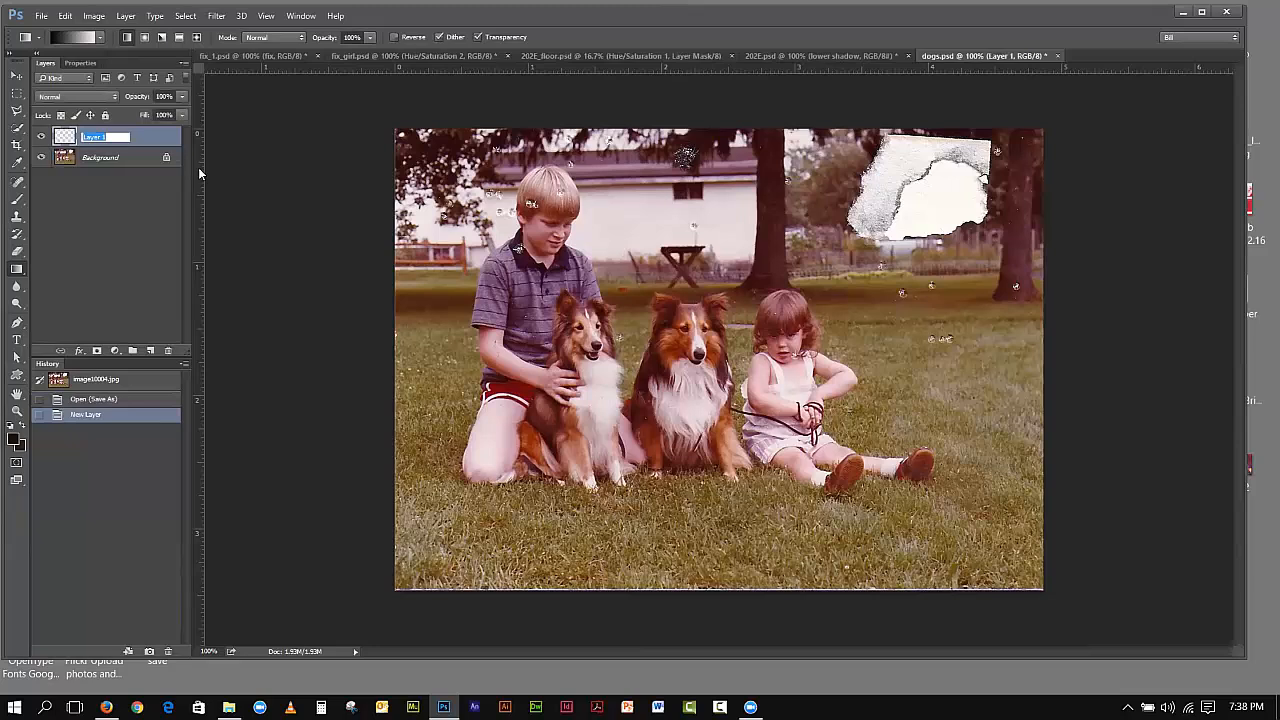
text(fix)
text(chup)
click(137, 208)
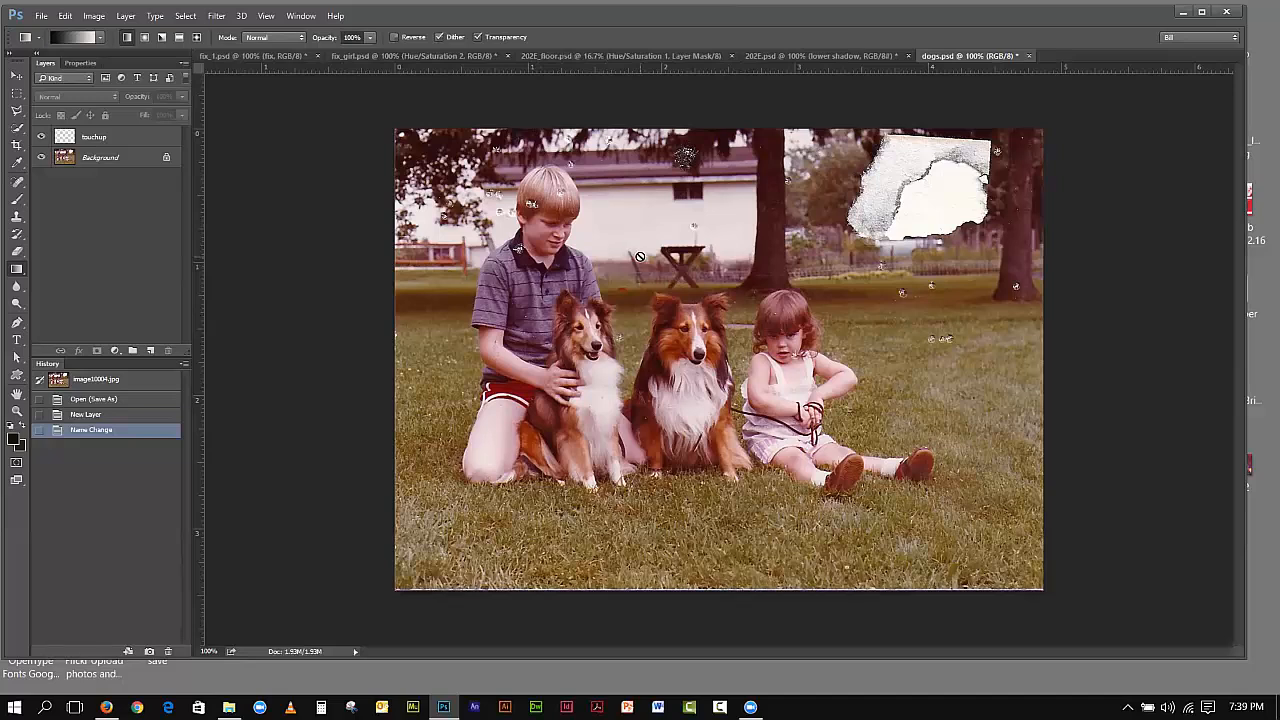
click(116, 140)
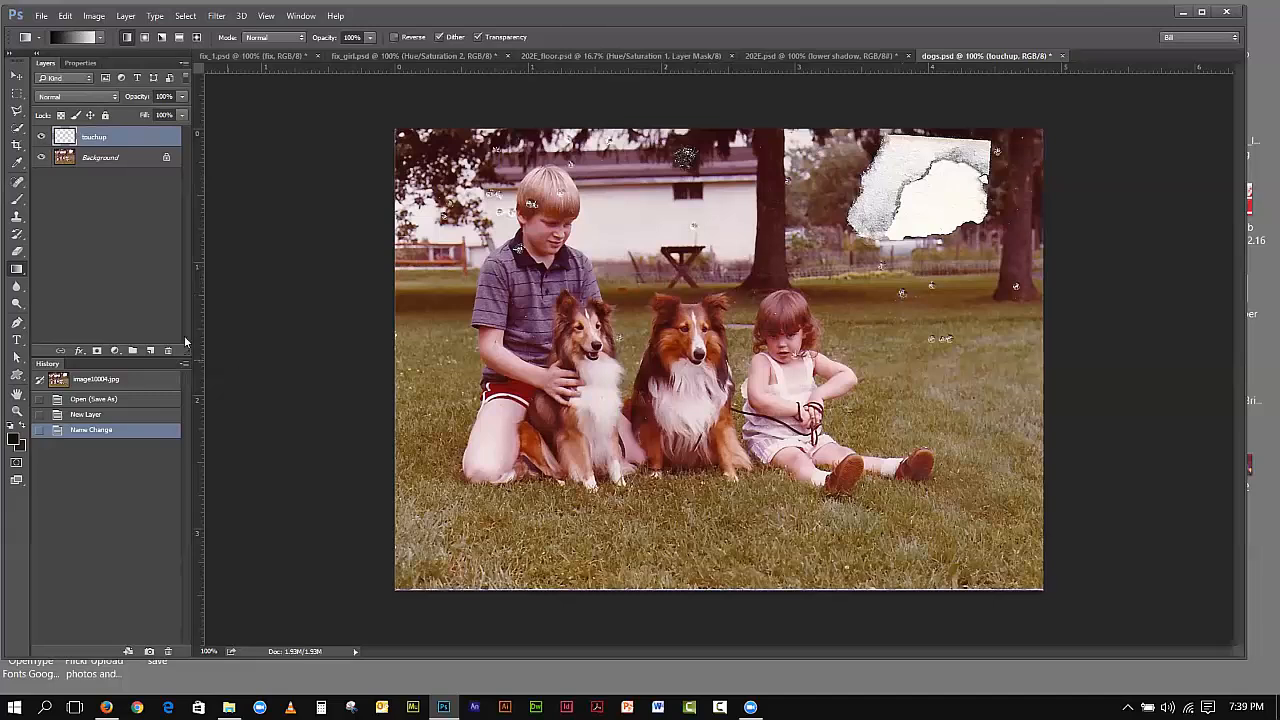
Step: Look at the Spot Healing Brush and Clone Stamp tools and the variants grouped with each
click(20, 184)
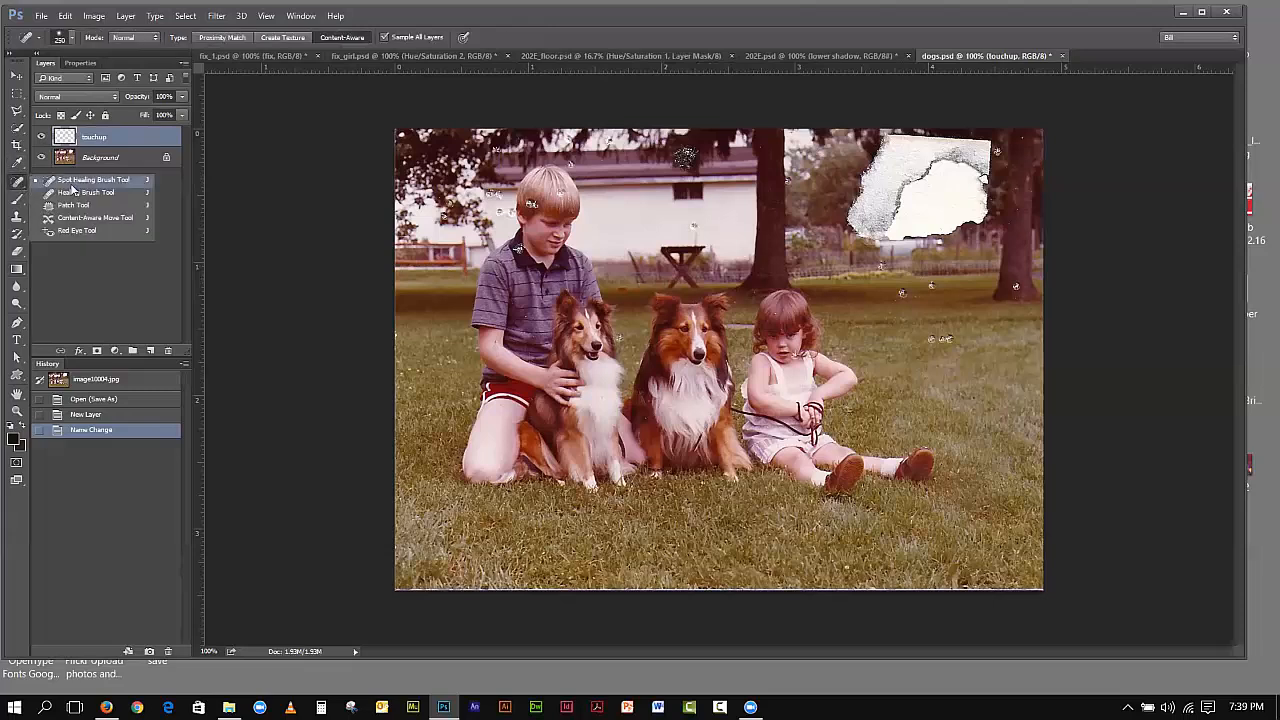
click(70, 182)
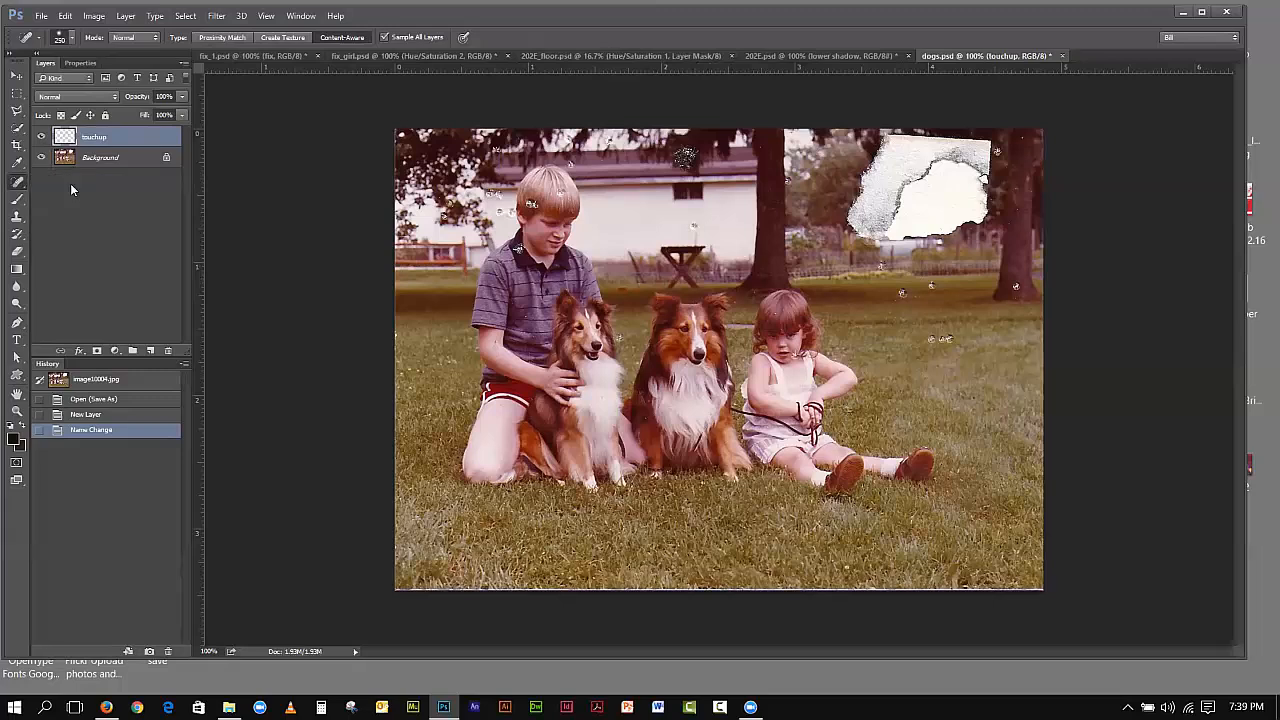
click(17, 223)
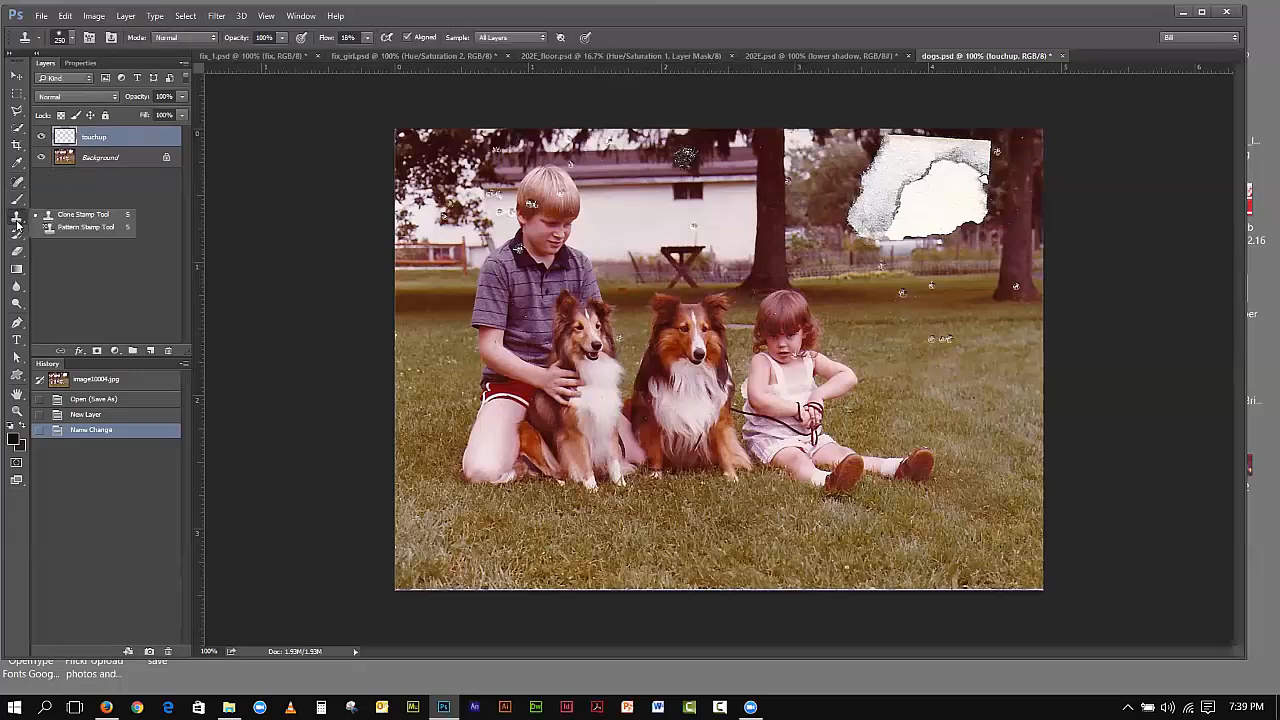
click(17, 225)
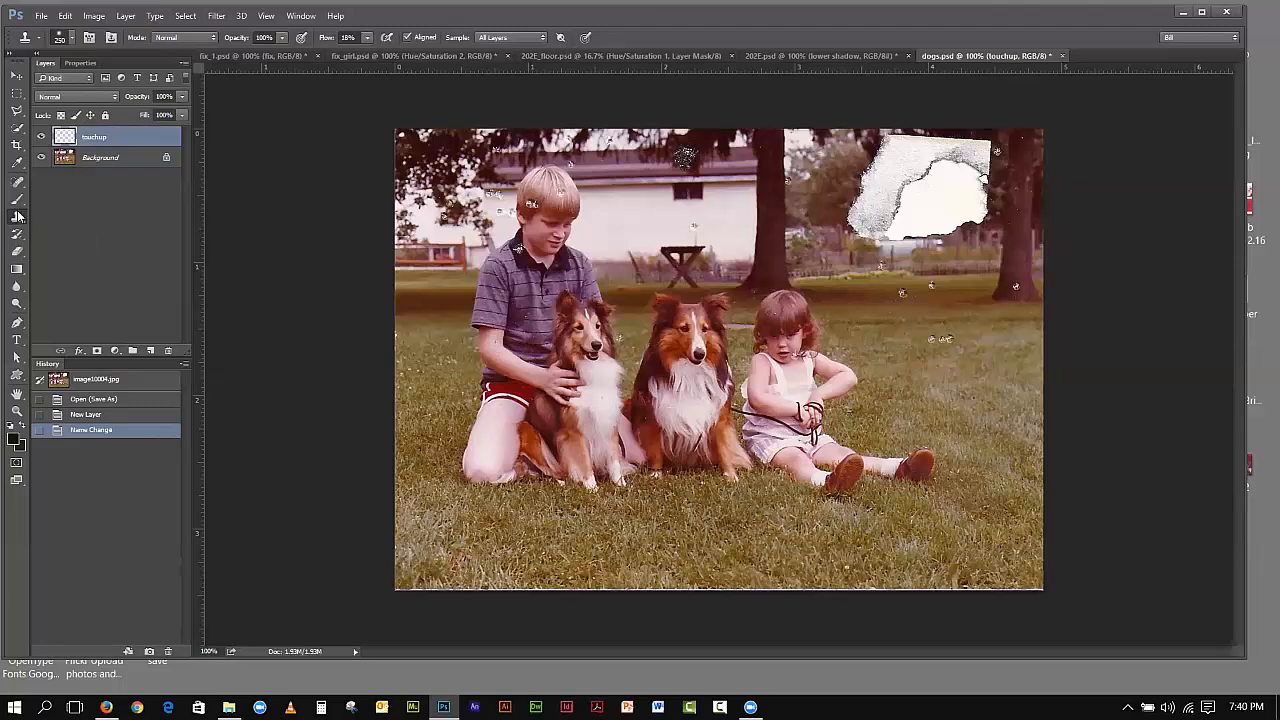
Step: Set the Quick Selection tool to Sample All Layers and adjust its brush size
click(18, 131)
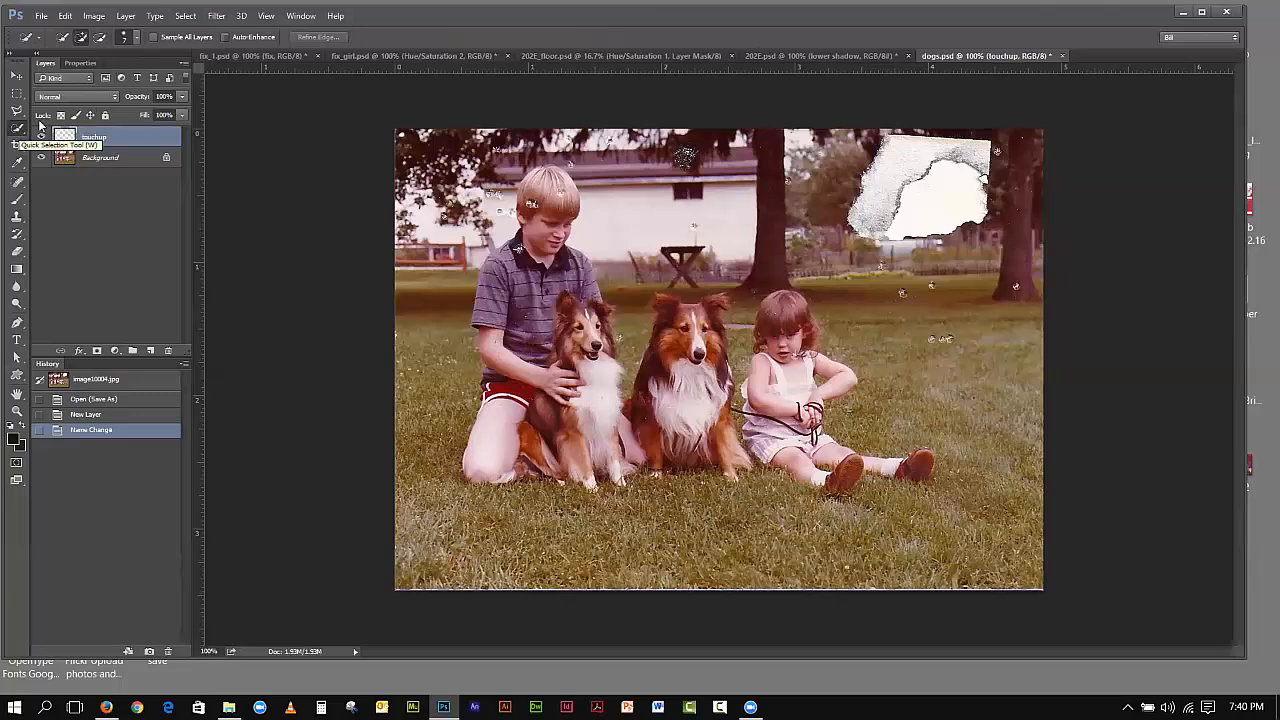
click(153, 37)
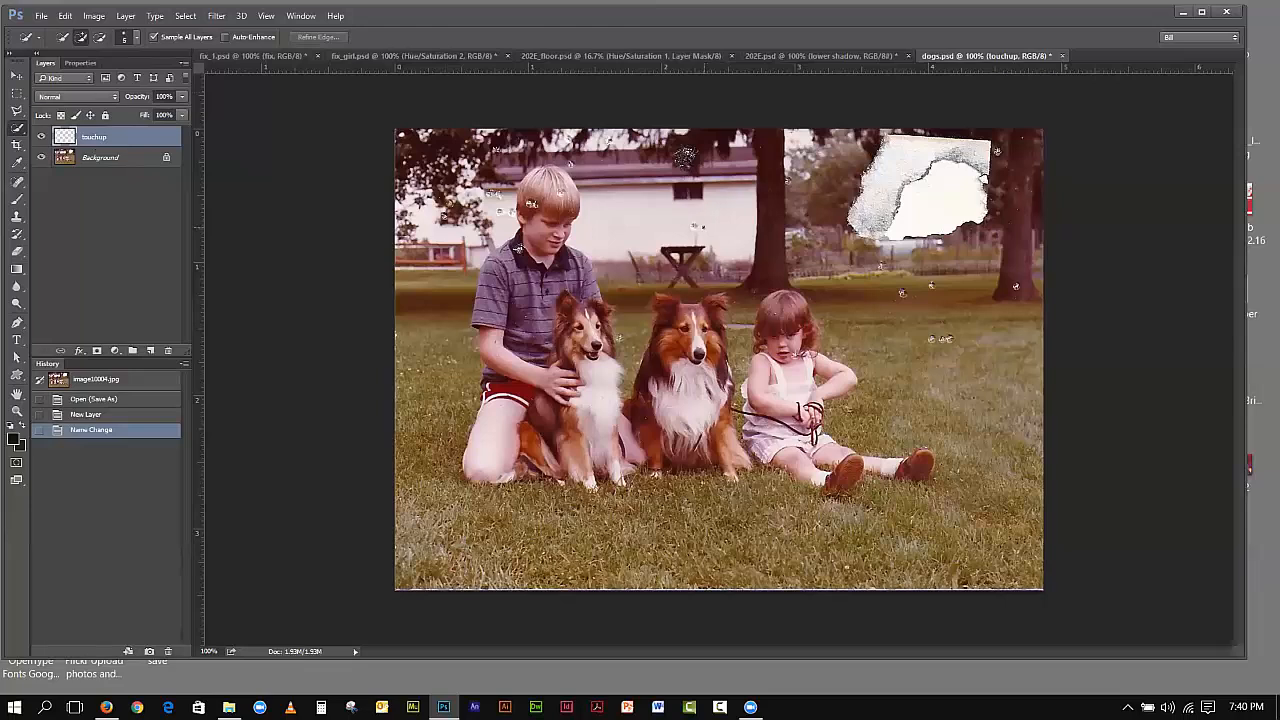
key(bracketright)
key(bracketright)
key(bracketright)
key(bracketright)
key(bracketleft)
Step: Heal the white spot on the house wall above the small table using a 20 px Spot Healing Brush
click(16, 411)
drag(534, 181, 564, 213)
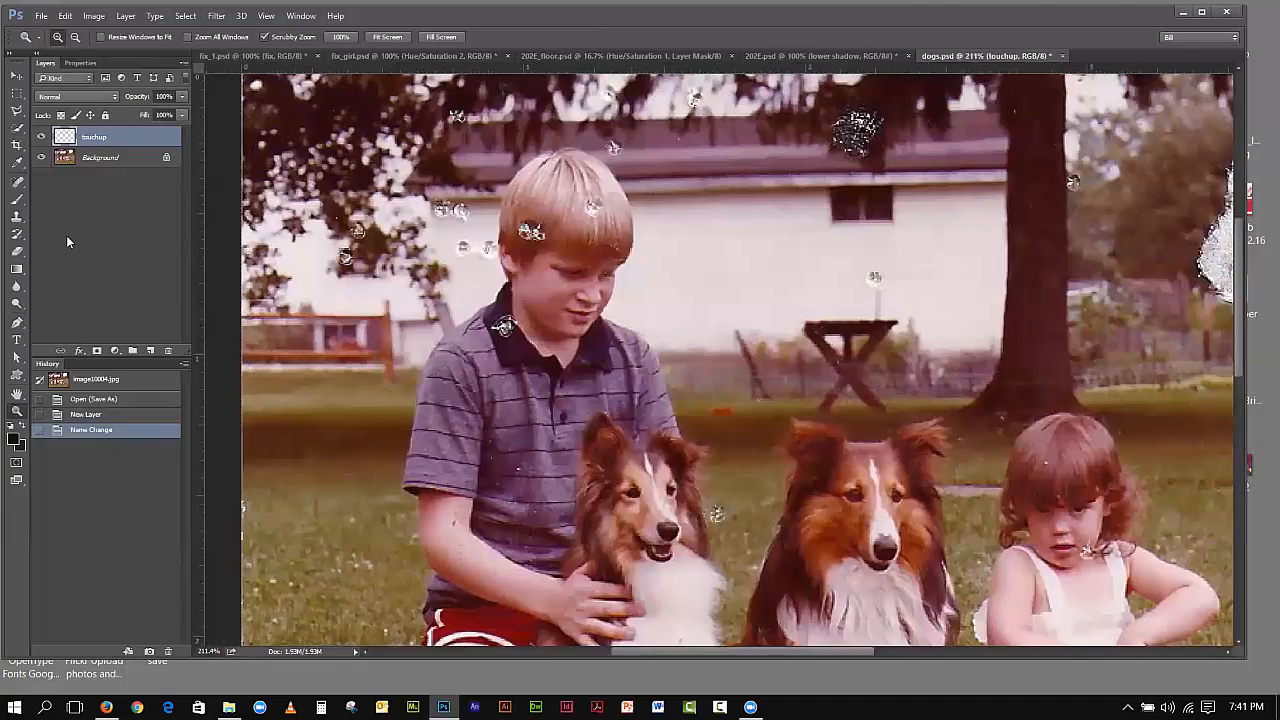
click(17, 184)
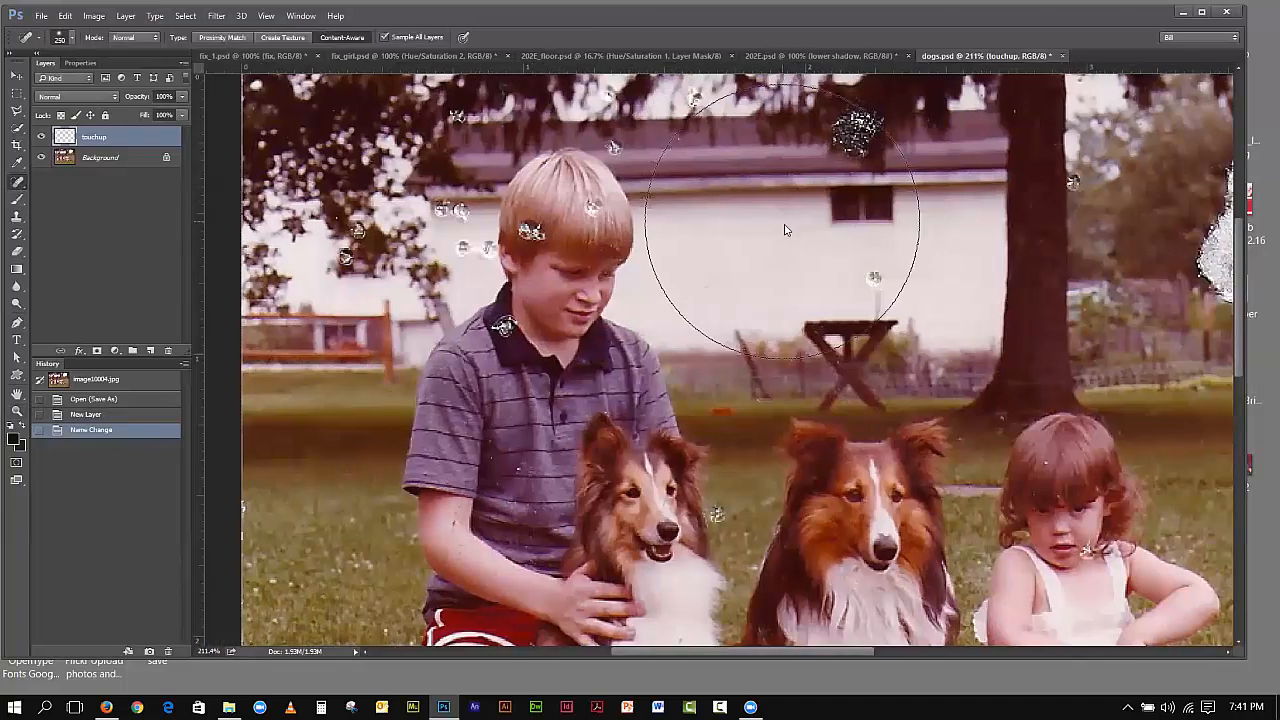
key(bracketleft)
key(bracketleft)
key(bracketleft)
key(bracketleft)
key(bracketleft)
key(bracketleft)
key(bracketleft)
key(bracketleft)
key(bracketleft)
key(bracketleft)
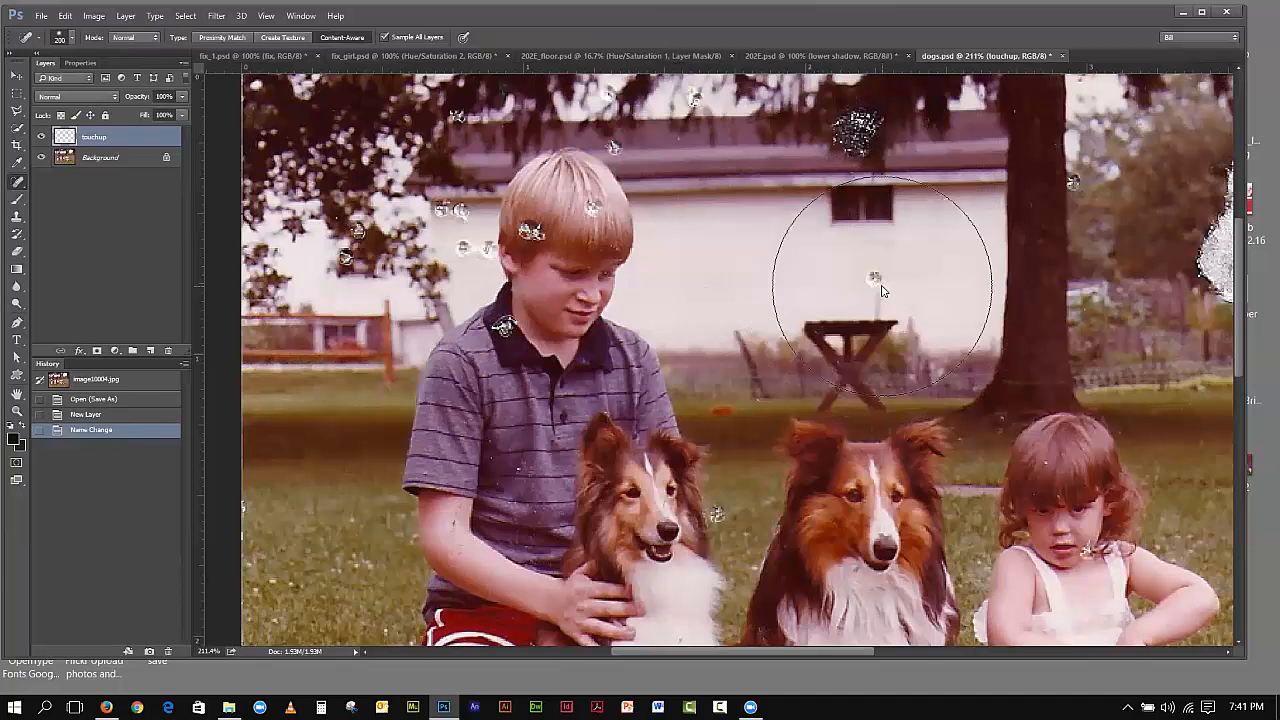
key(bracketleft)
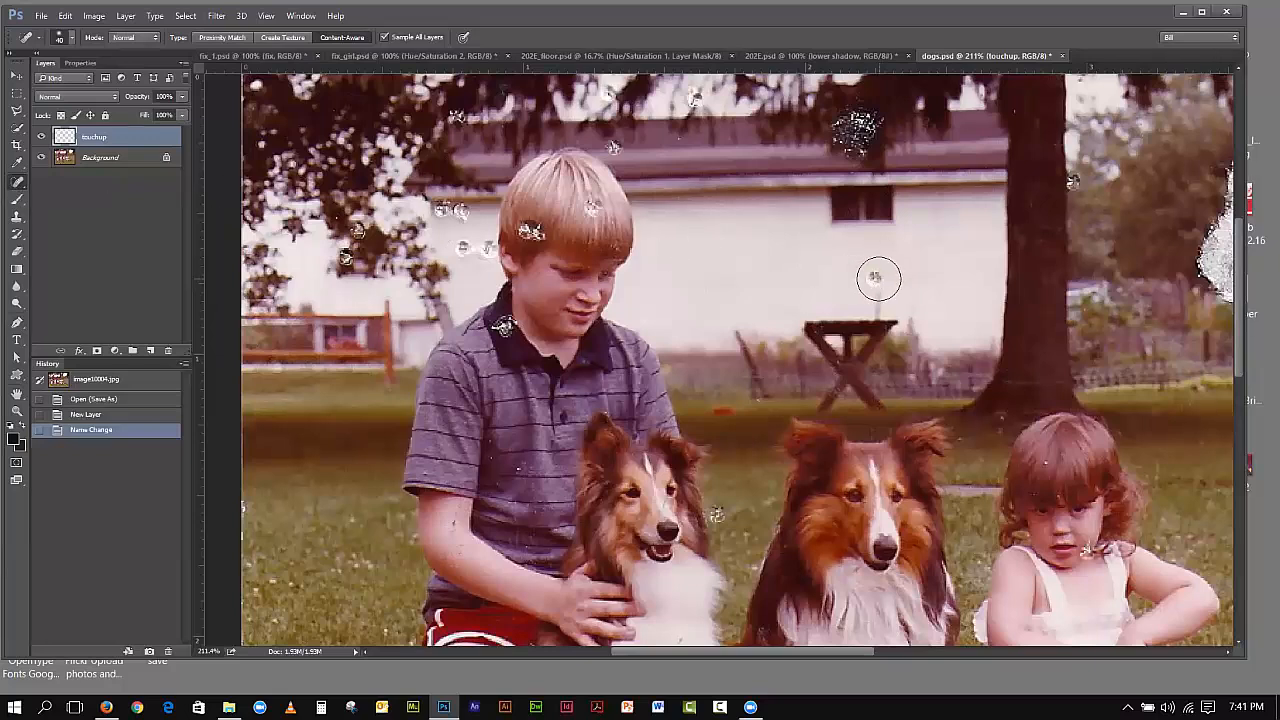
key(bracketleft)
key(bracketleft)
click(873, 279)
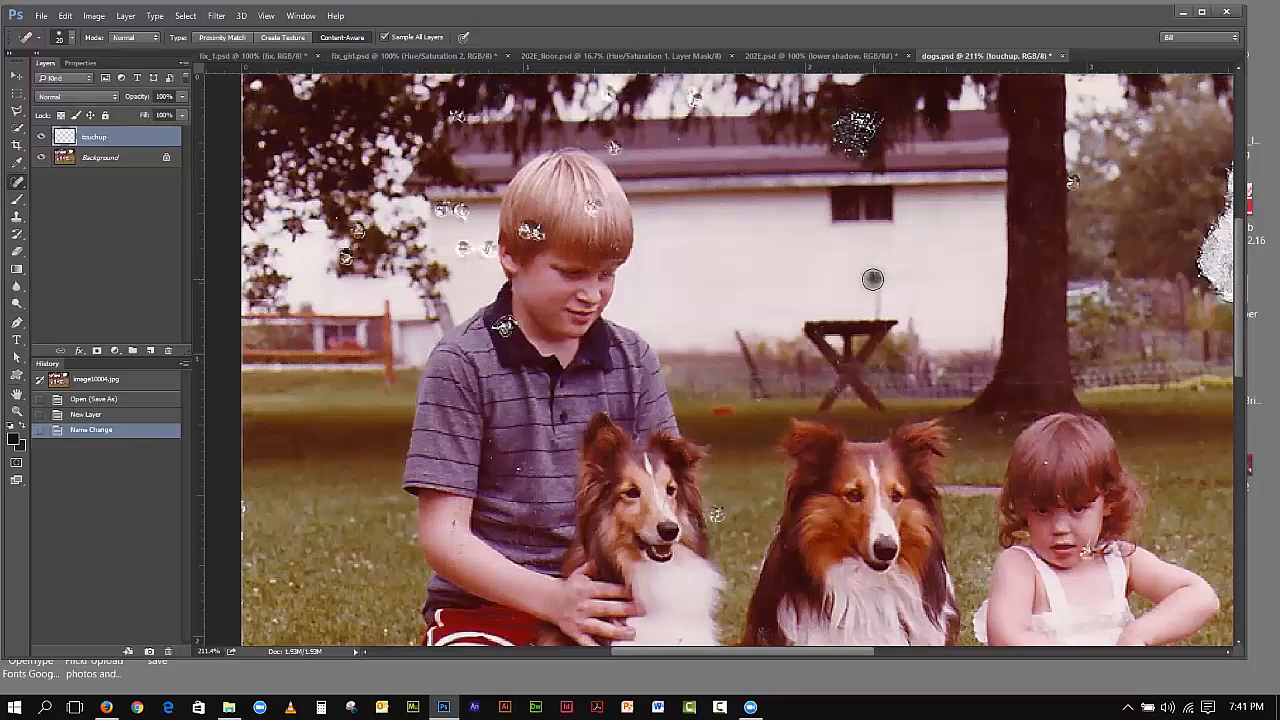
click(872, 278)
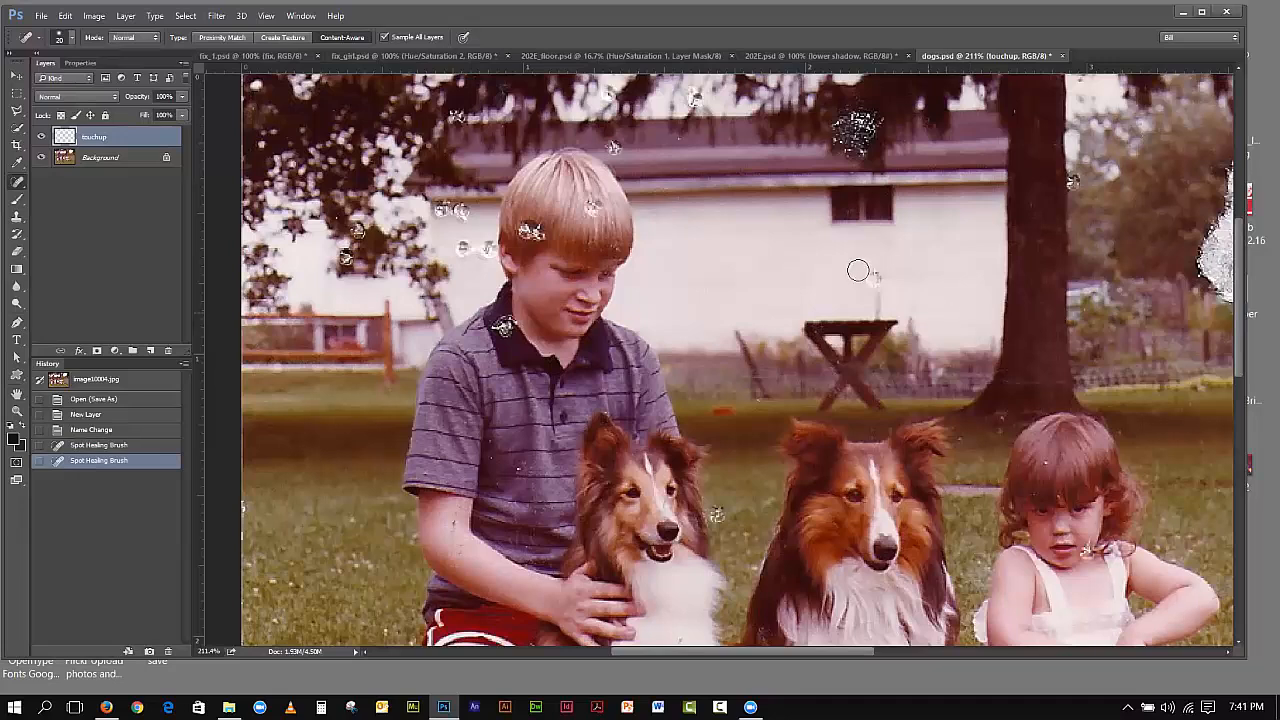
mouse_move(868, 276)
mouse_down()
mouse_move(886, 276)
mouse_move(870, 280)
mouse_up()
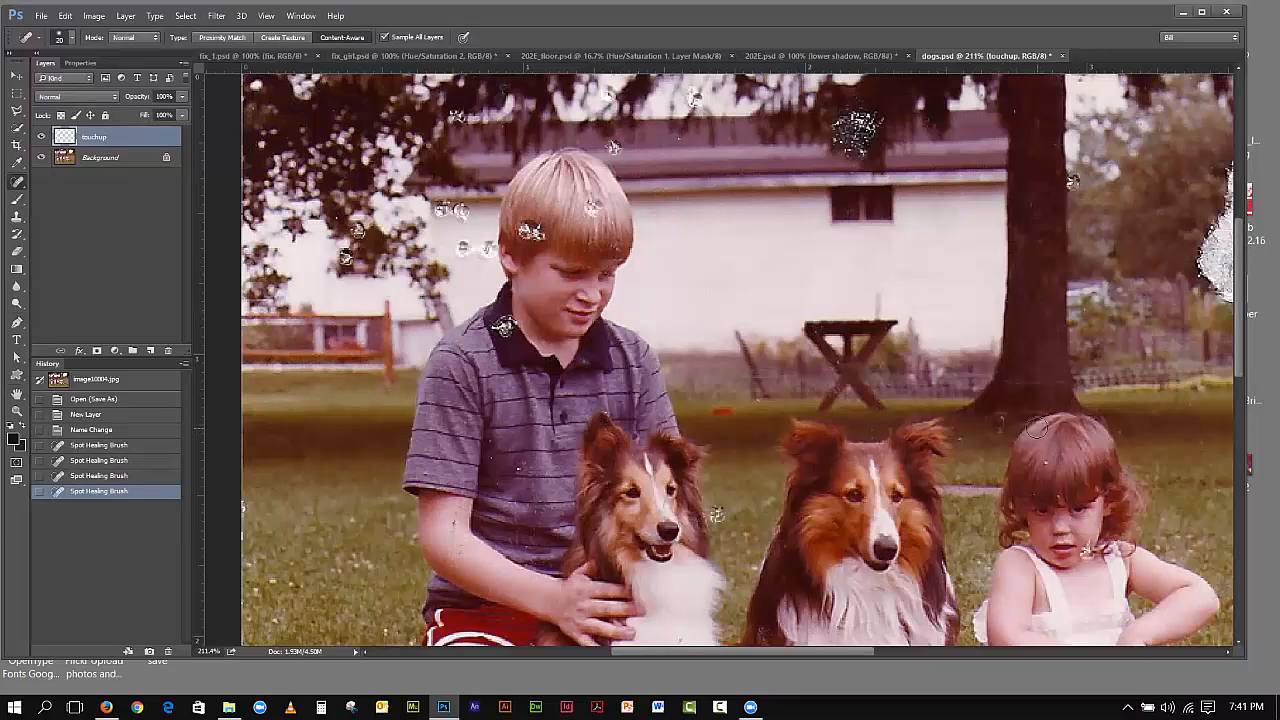
Step: Remove the light specks from the girl's bangs with a 10 px Spot Healing Brush
key(bracketleft)
key(bracketleft)
click(1047, 463)
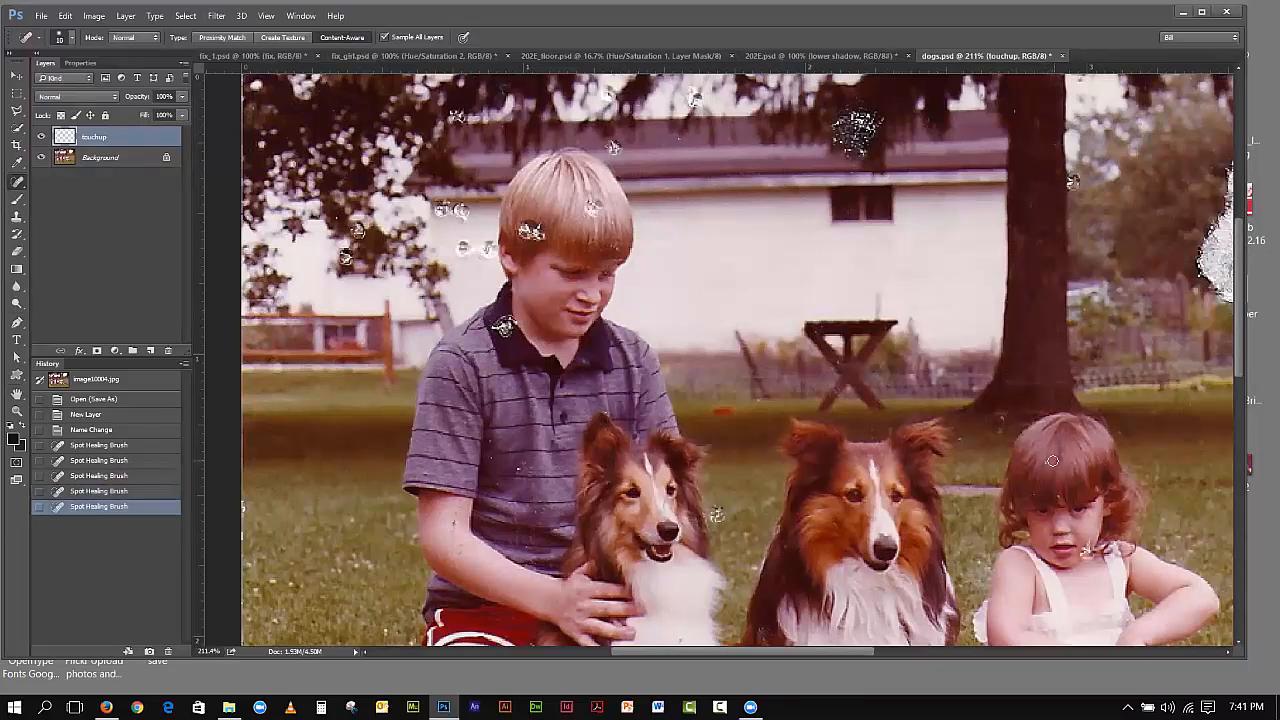
click(1044, 461)
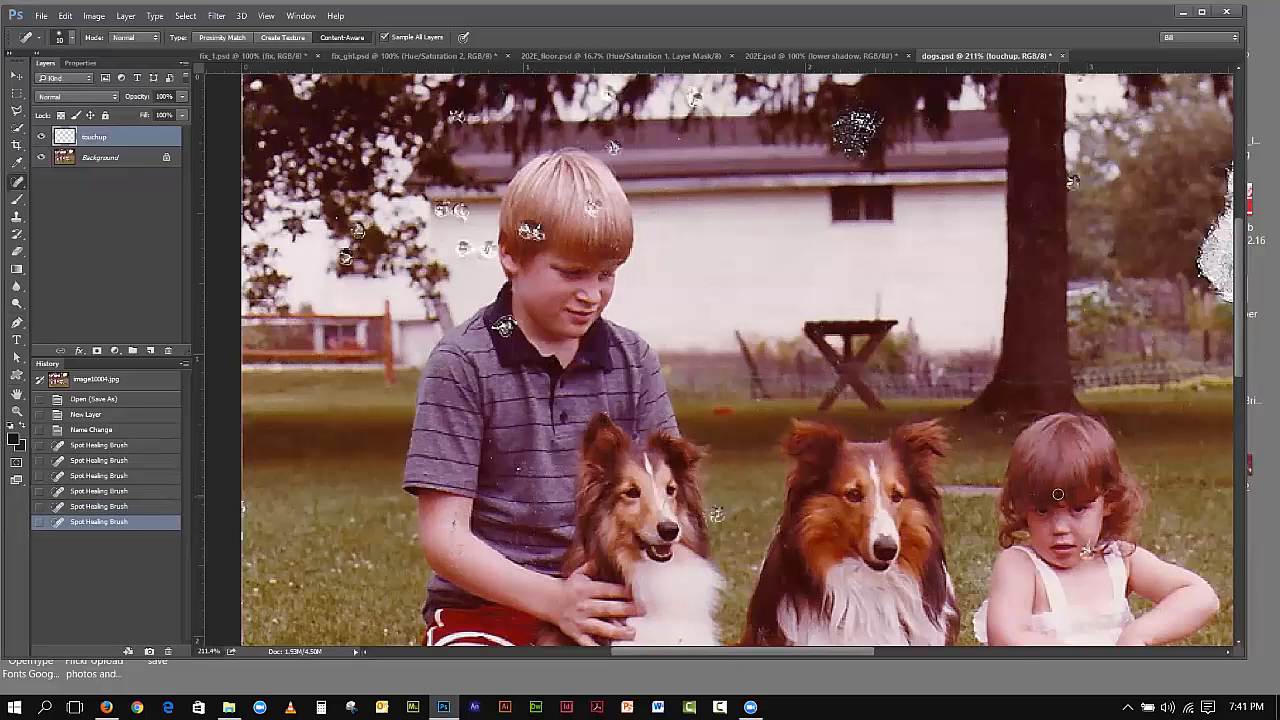
click(1058, 495)
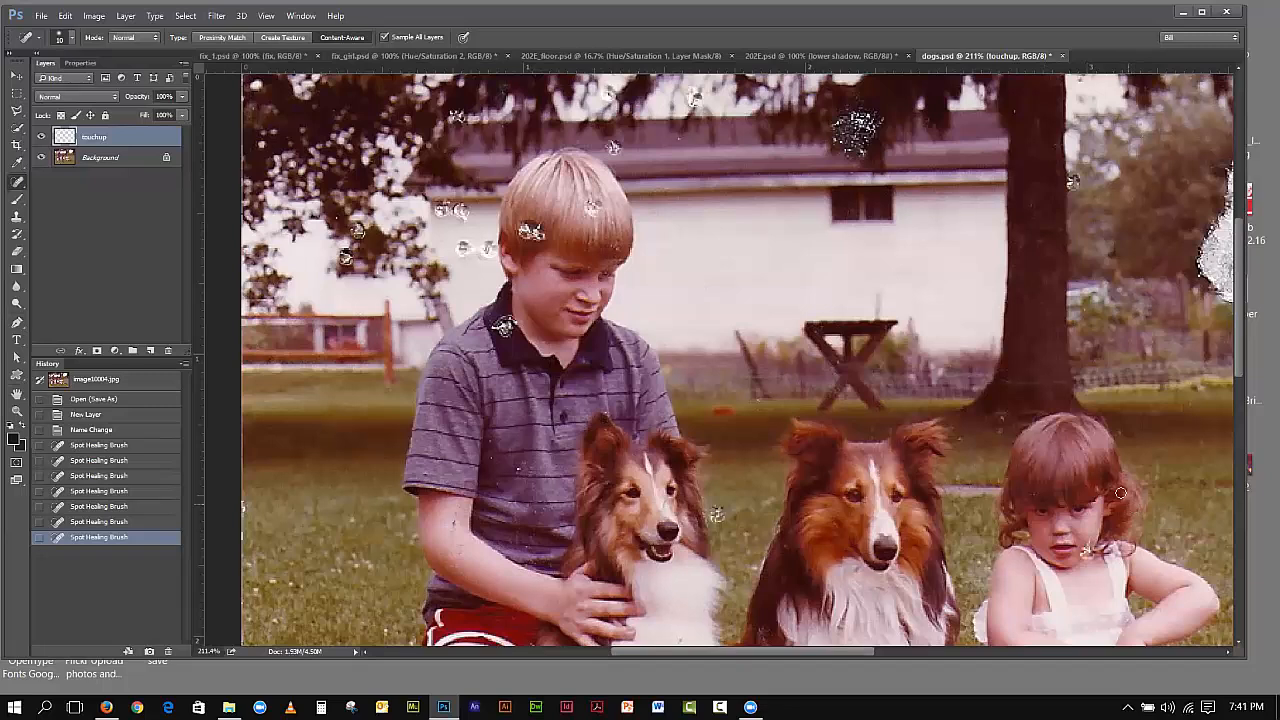
Step: Heal the small specks on the shaded grass below the tree trunk and on both sides of the girl's head
click(1002, 419)
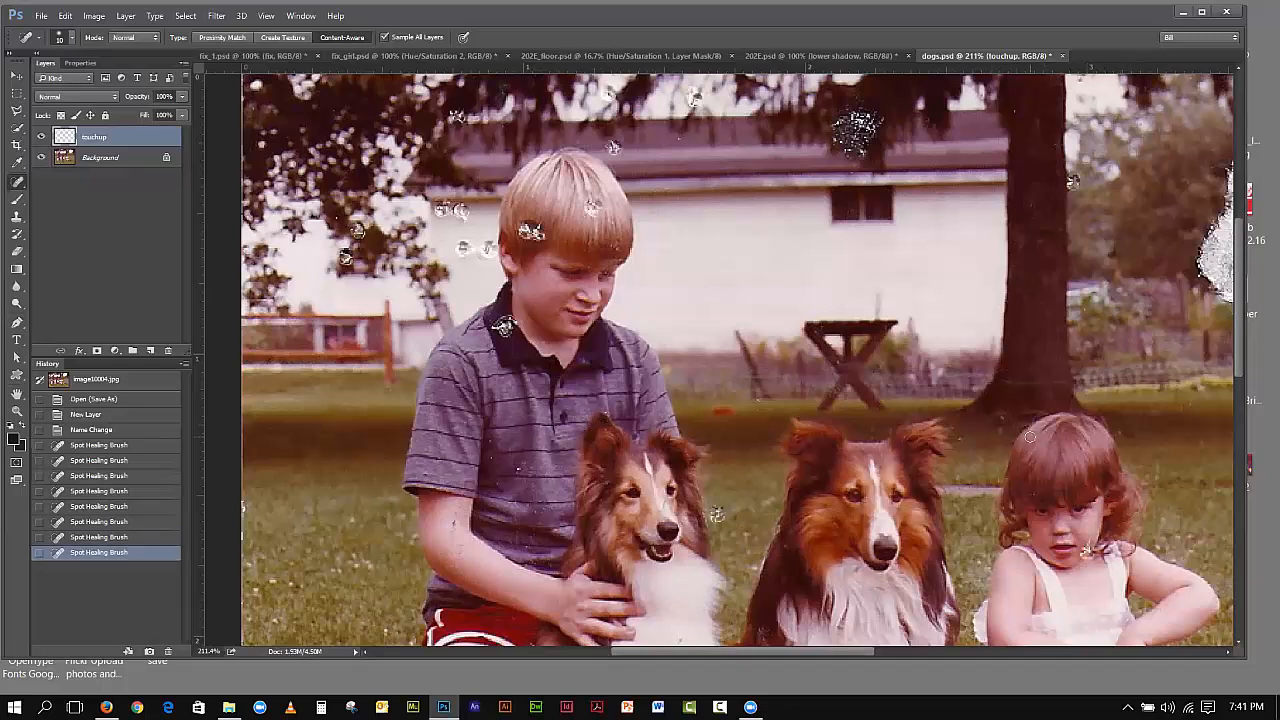
click(1004, 419)
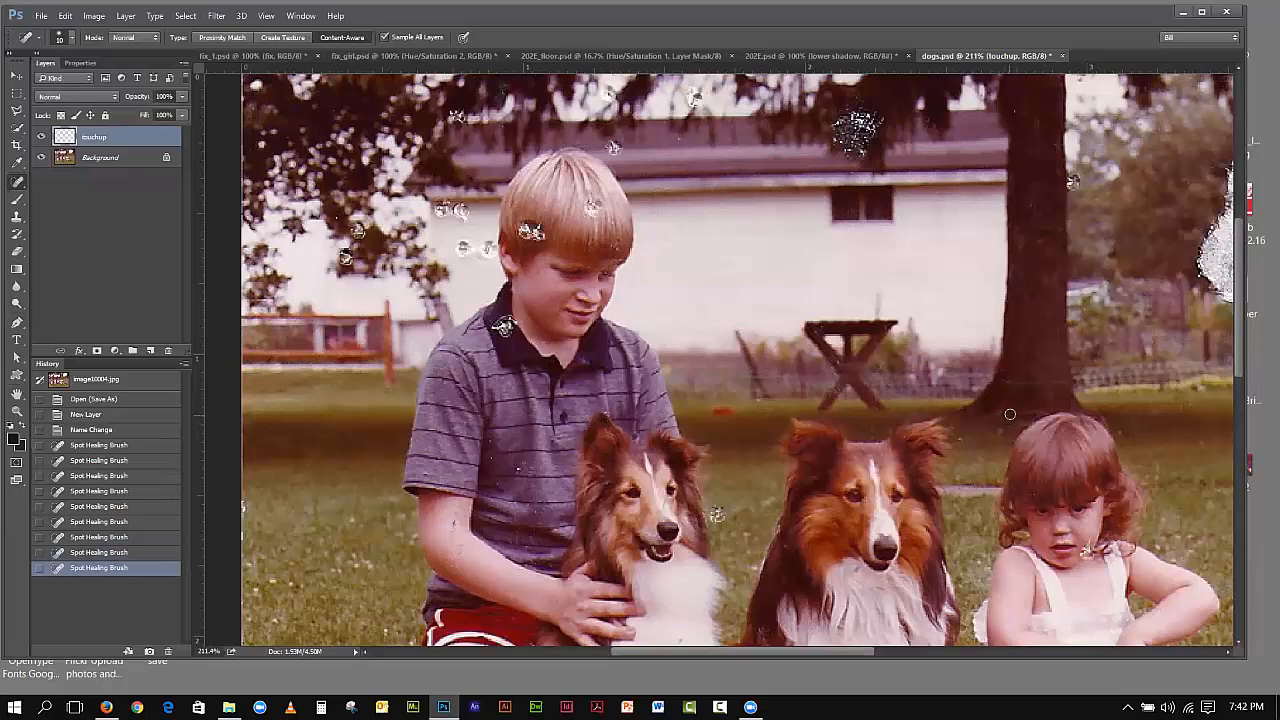
click(1003, 421)
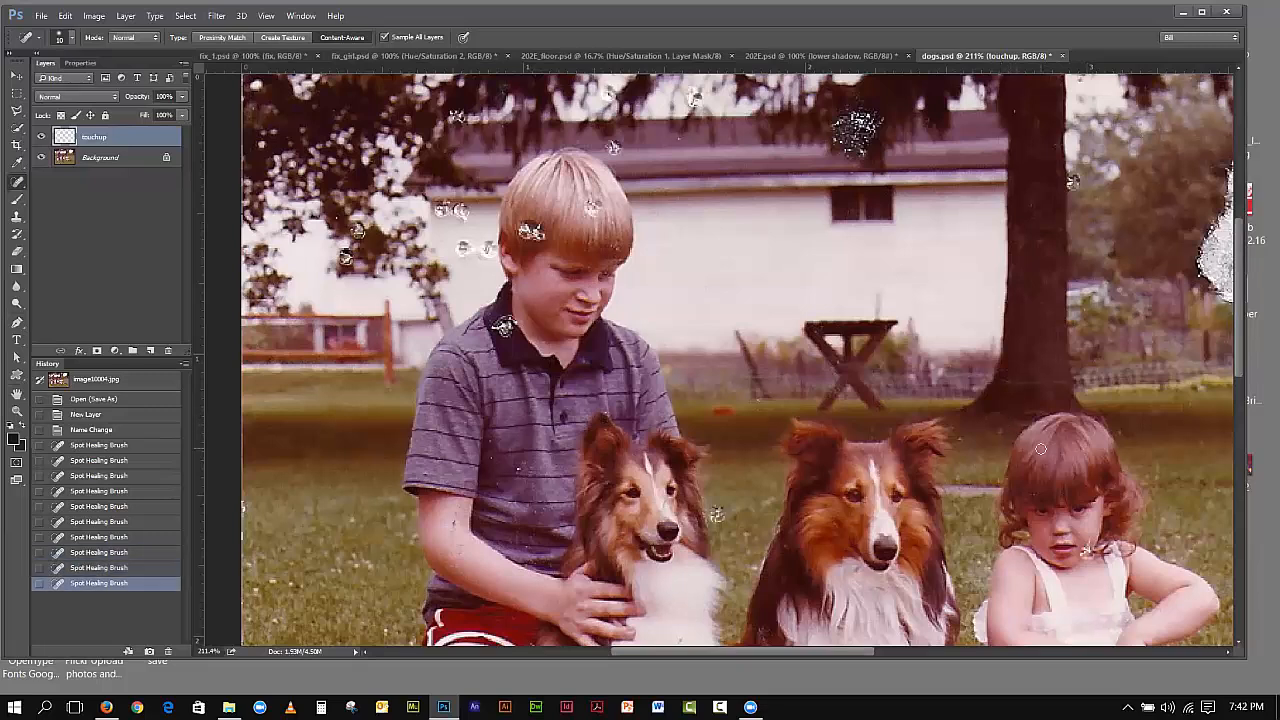
click(1121, 430)
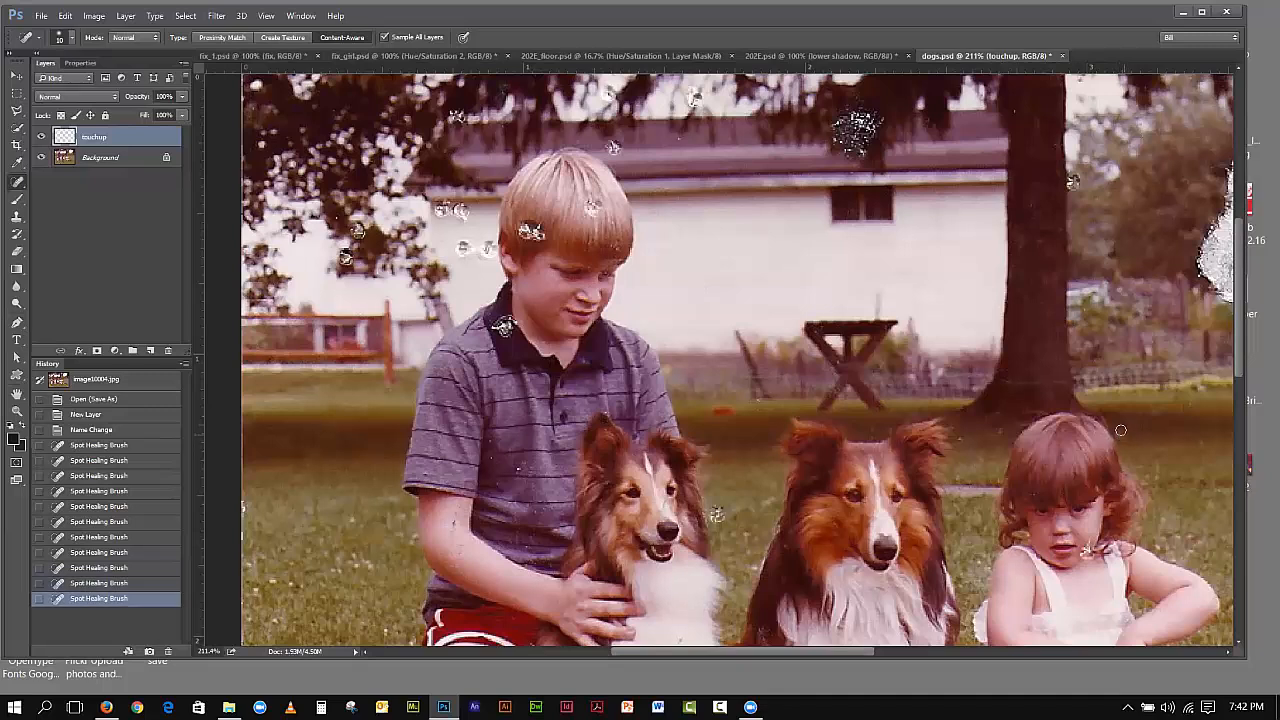
click(1121, 430)
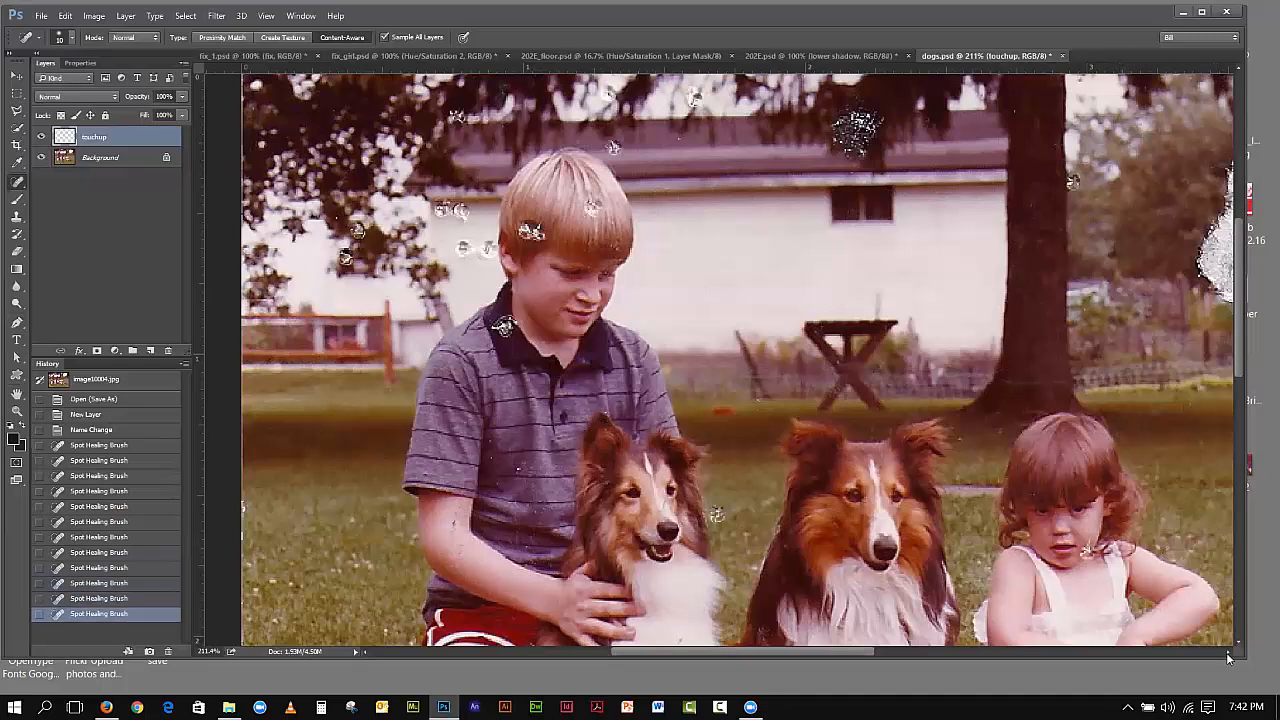
click(960, 437)
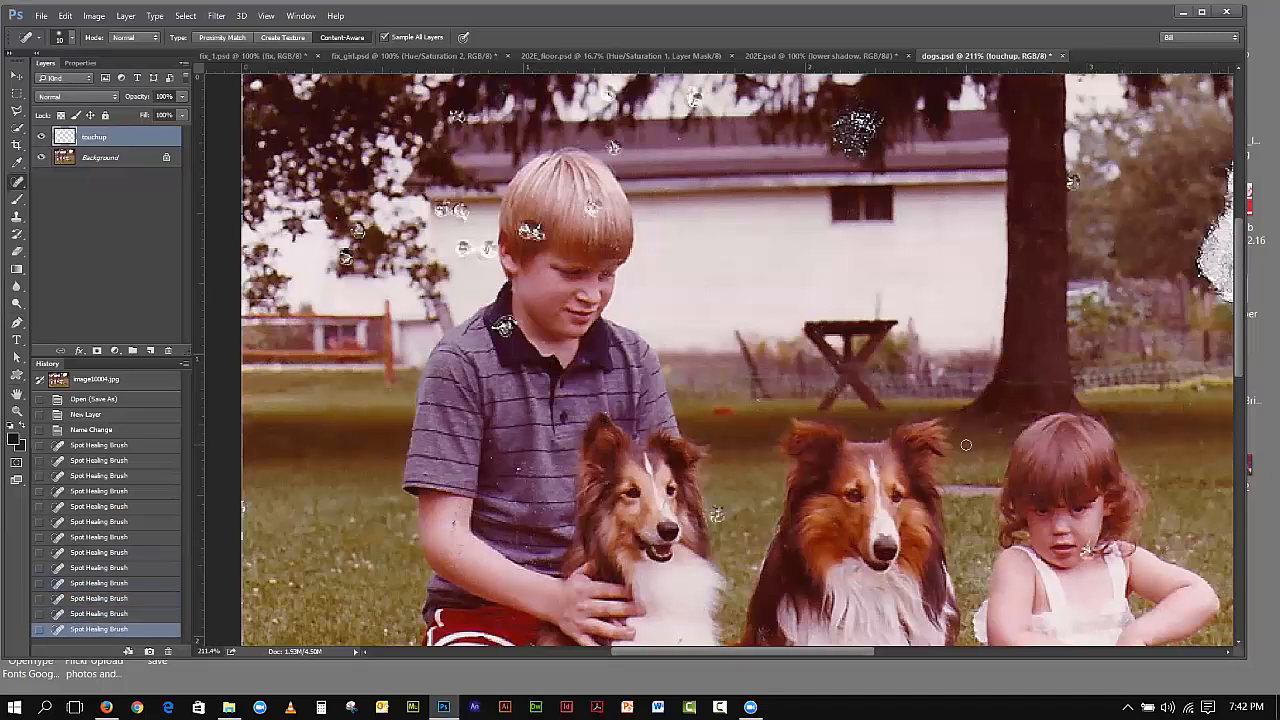
click(961, 440)
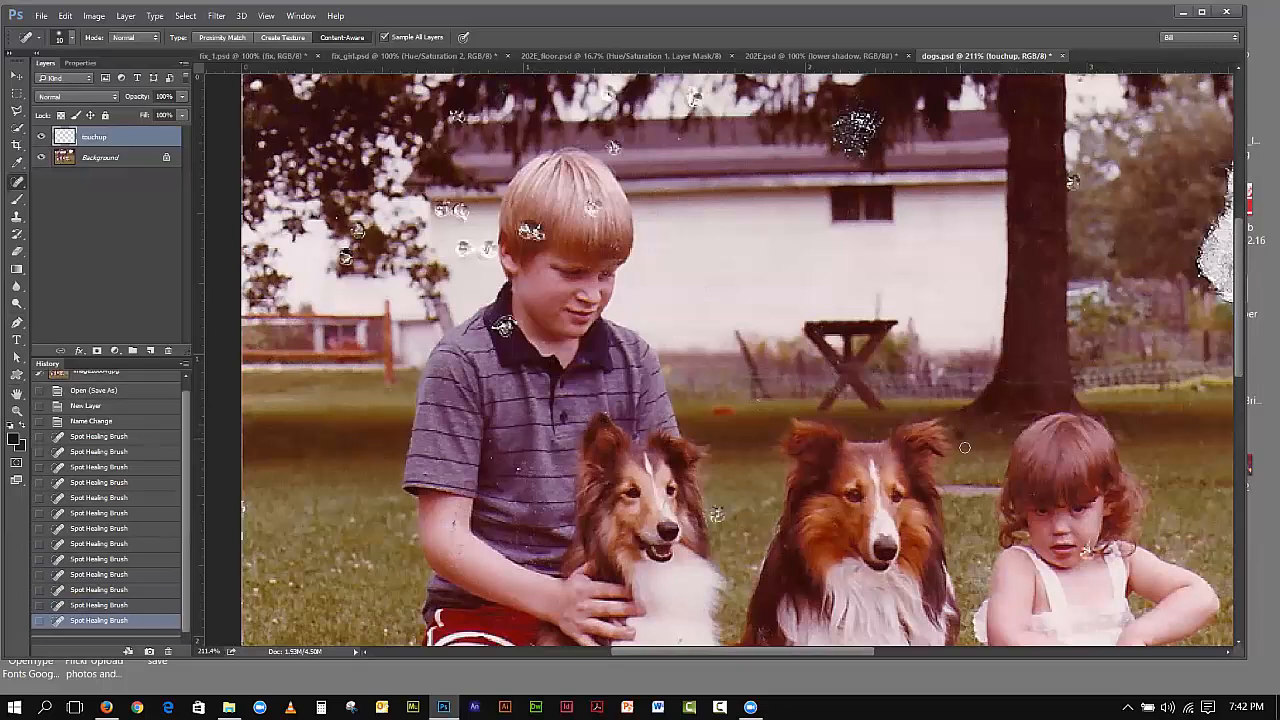
Step: Heal a speck in the girl's hair and the white damage spot between her cheek and shoulder
click(1036, 493)
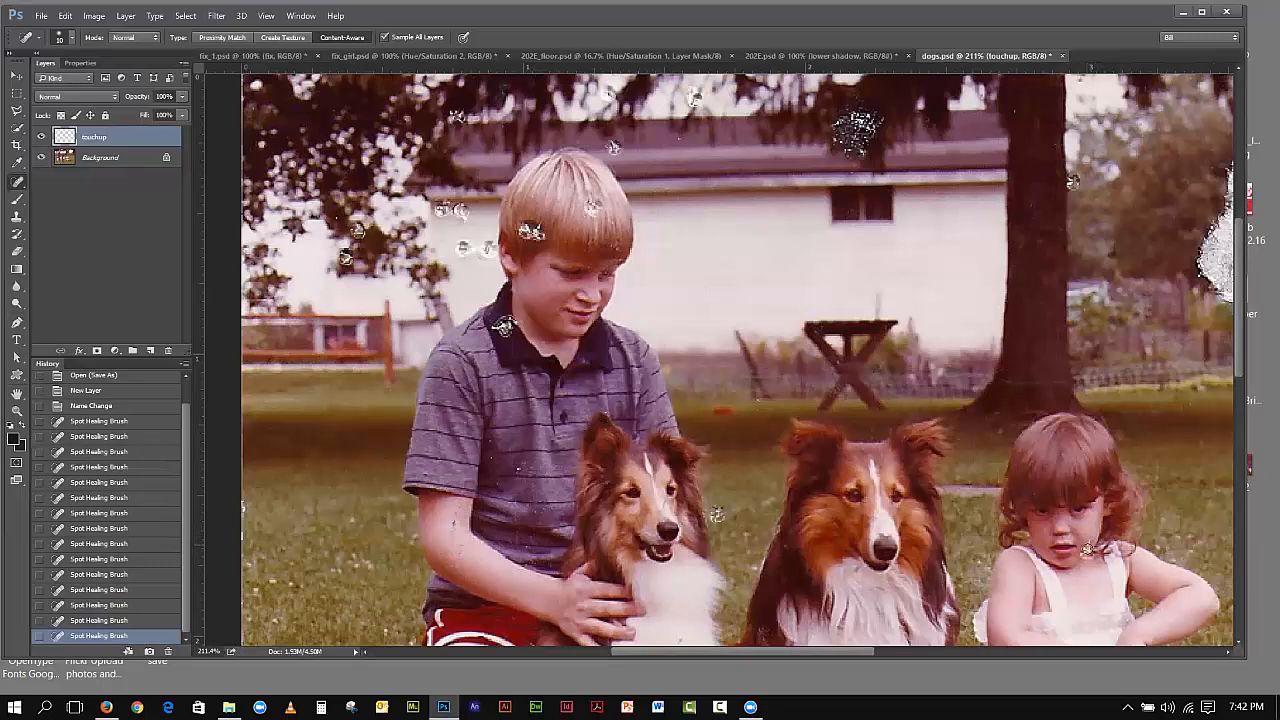
drag(1090, 538, 1085, 560)
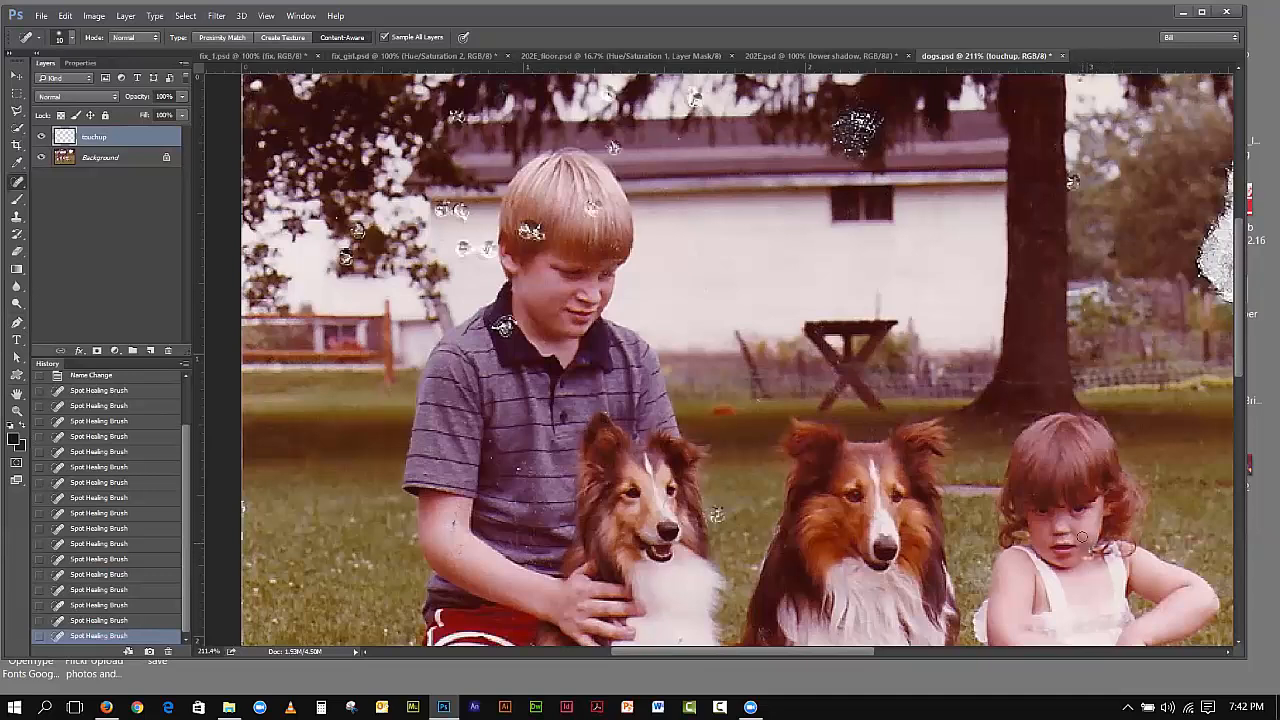
drag(1083, 533, 1088, 547)
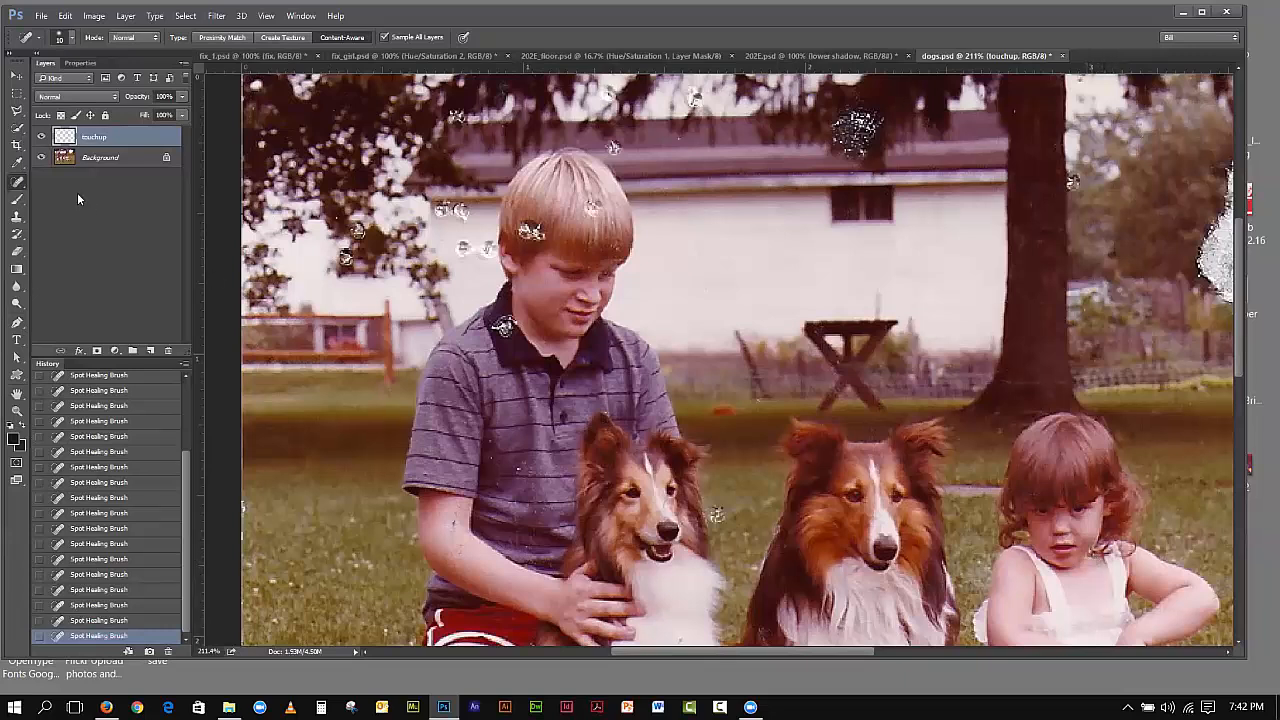
Step: Clone nearby skin over the damage between the girl's cheek and shoulder using a small Clone Stamp brush at 18% flow
click(14, 219)
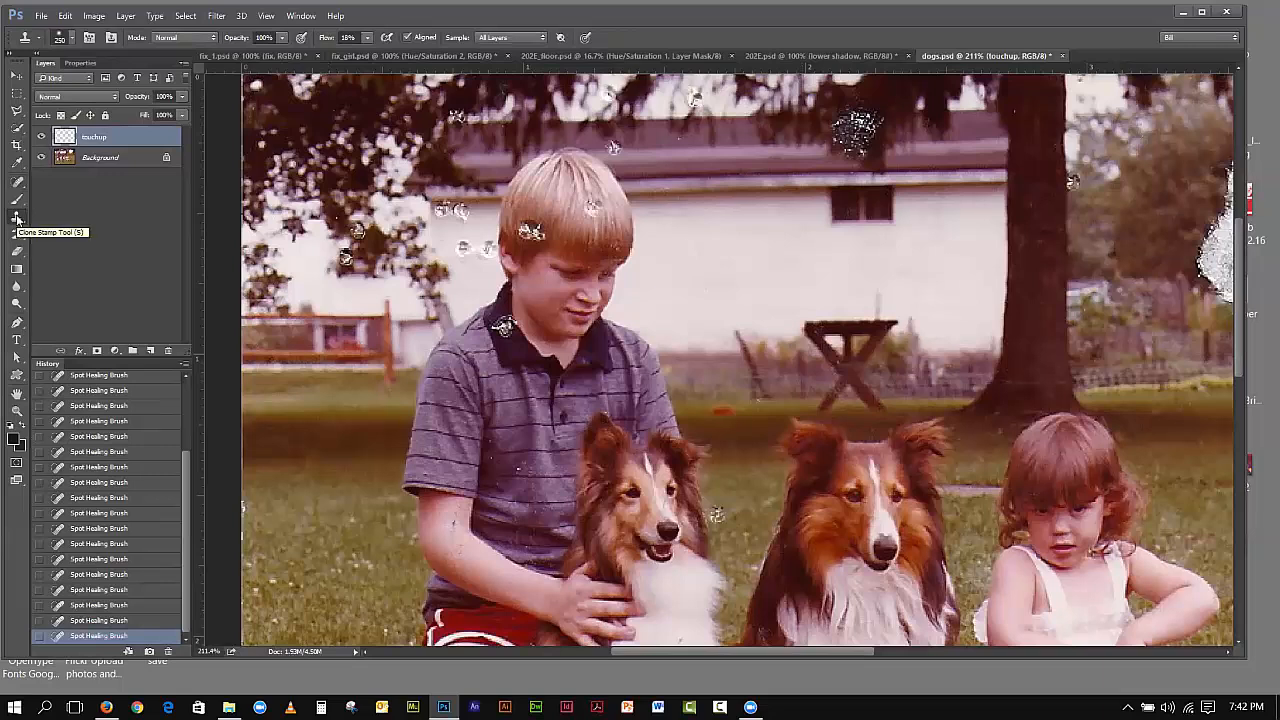
key(bracketleft)
key(bracketleft)
key(bracketleft)
key(bracketleft)
key(bracketleft)
key(bracketleft)
key(bracketleft)
key(bracketleft)
key(bracketleft)
key(bracketleft)
key(bracketleft)
key(bracketleft)
key(bracketleft)
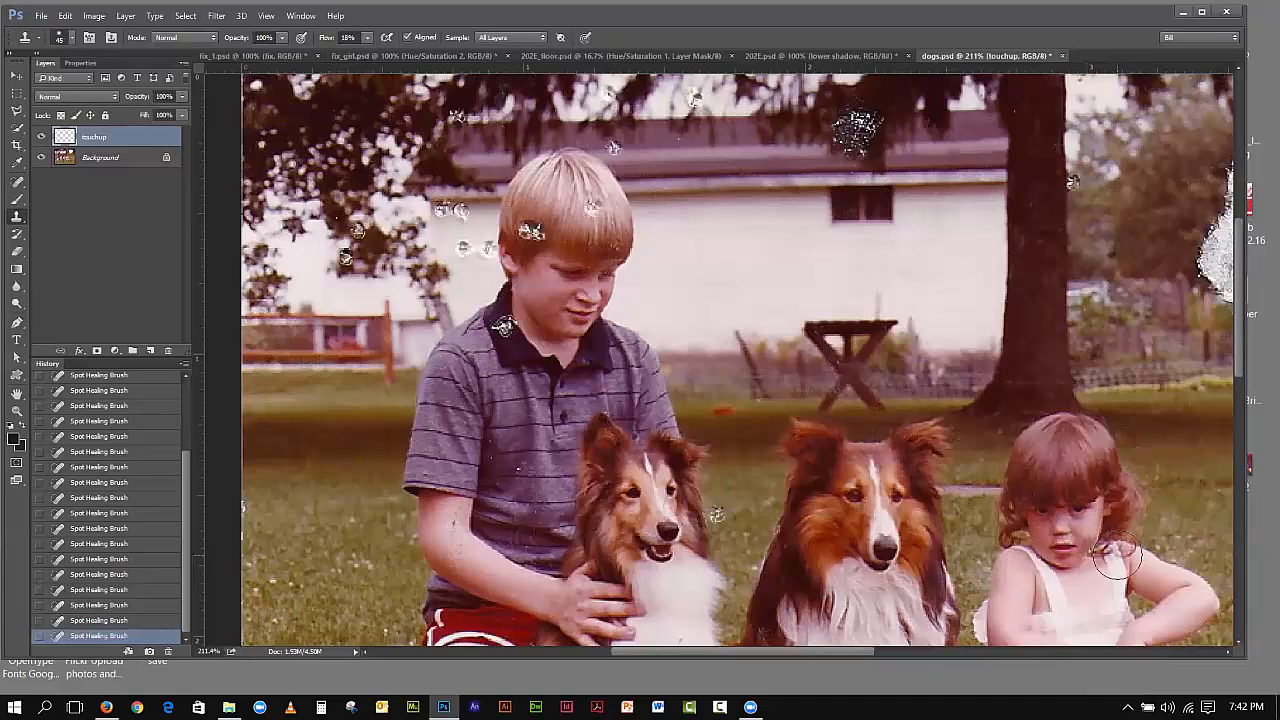
key(bracketleft)
key(bracketleft)
key(bracketleft)
key(bracketleft)
key(alt)
key(alt)
key(alt)
key(alt)
click(1088, 568)
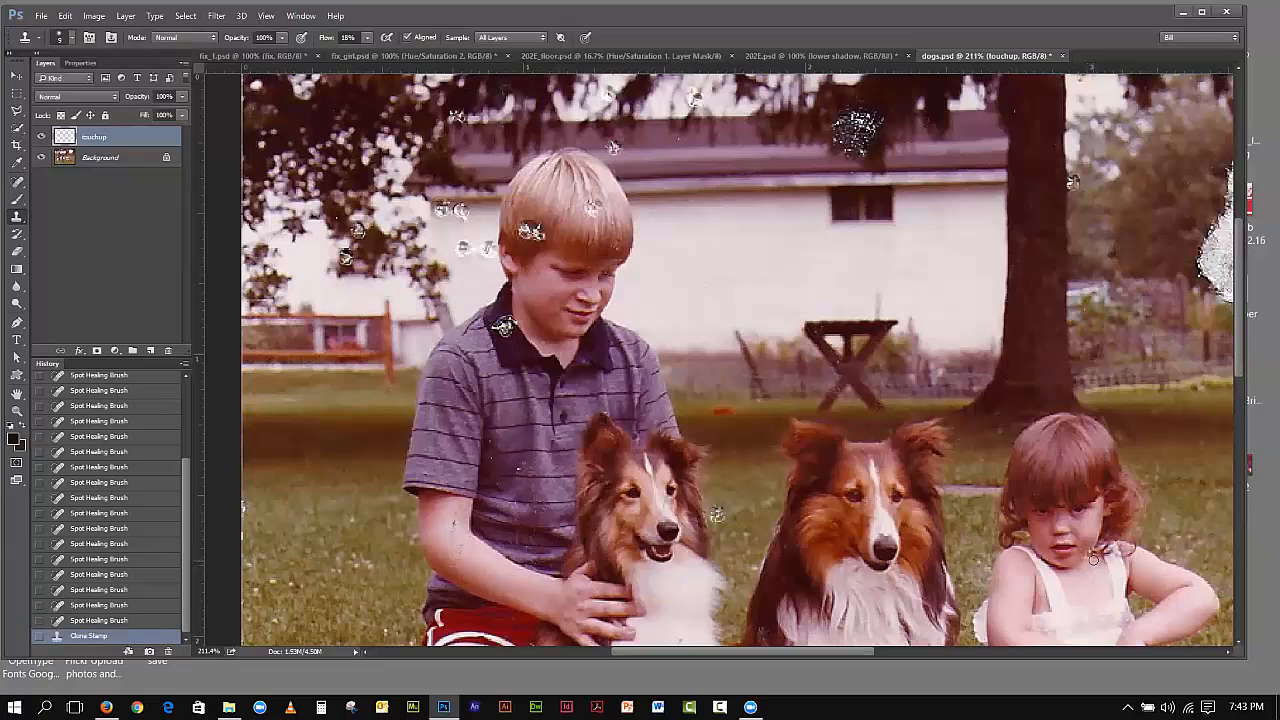
click(1090, 557)
click(1090, 570)
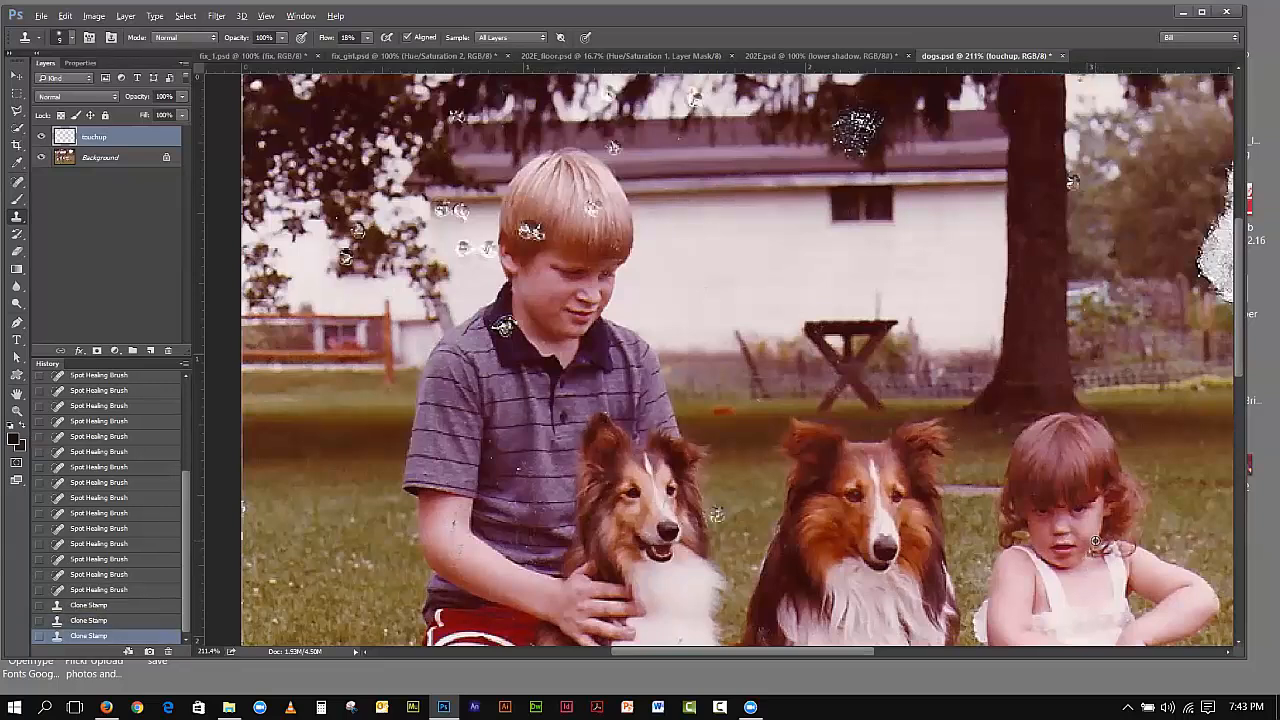
Step: Refine the edge between the girl's jaw and the curls above her shoulder strap with more small clone strokes
click(1104, 549)
click(1104, 549)
click(1073, 577)
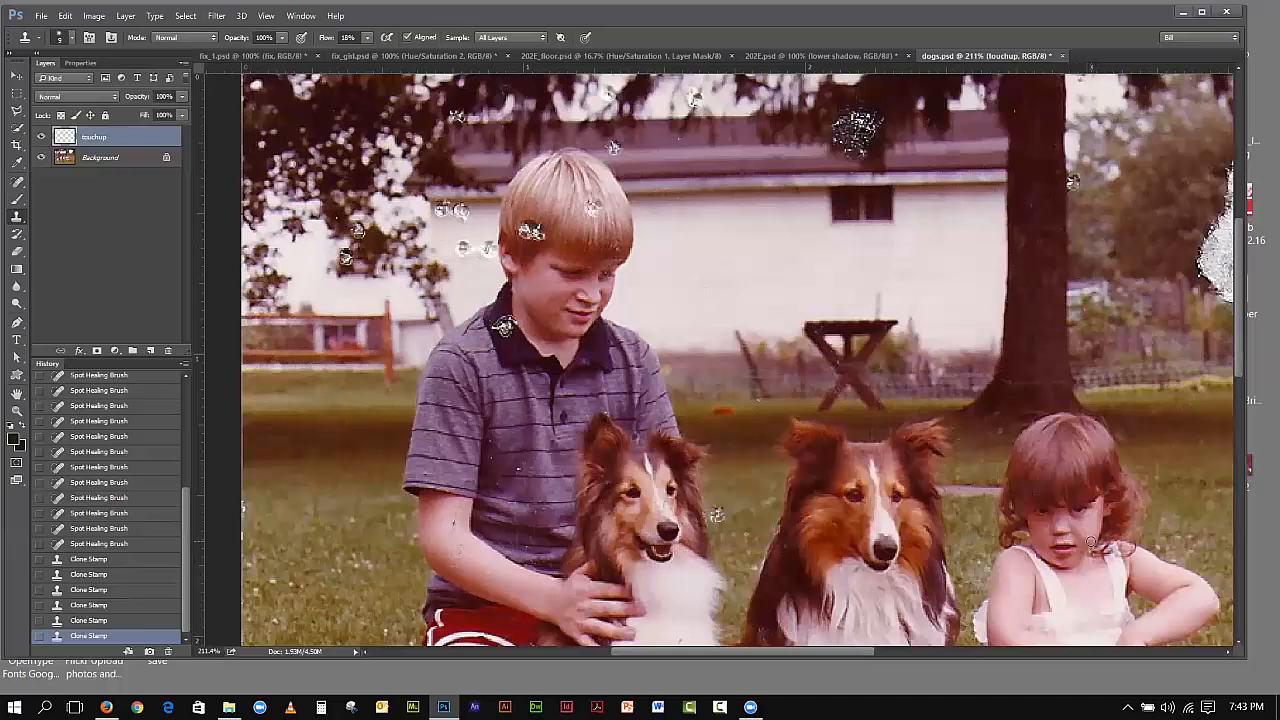
click(1091, 546)
click(1100, 551)
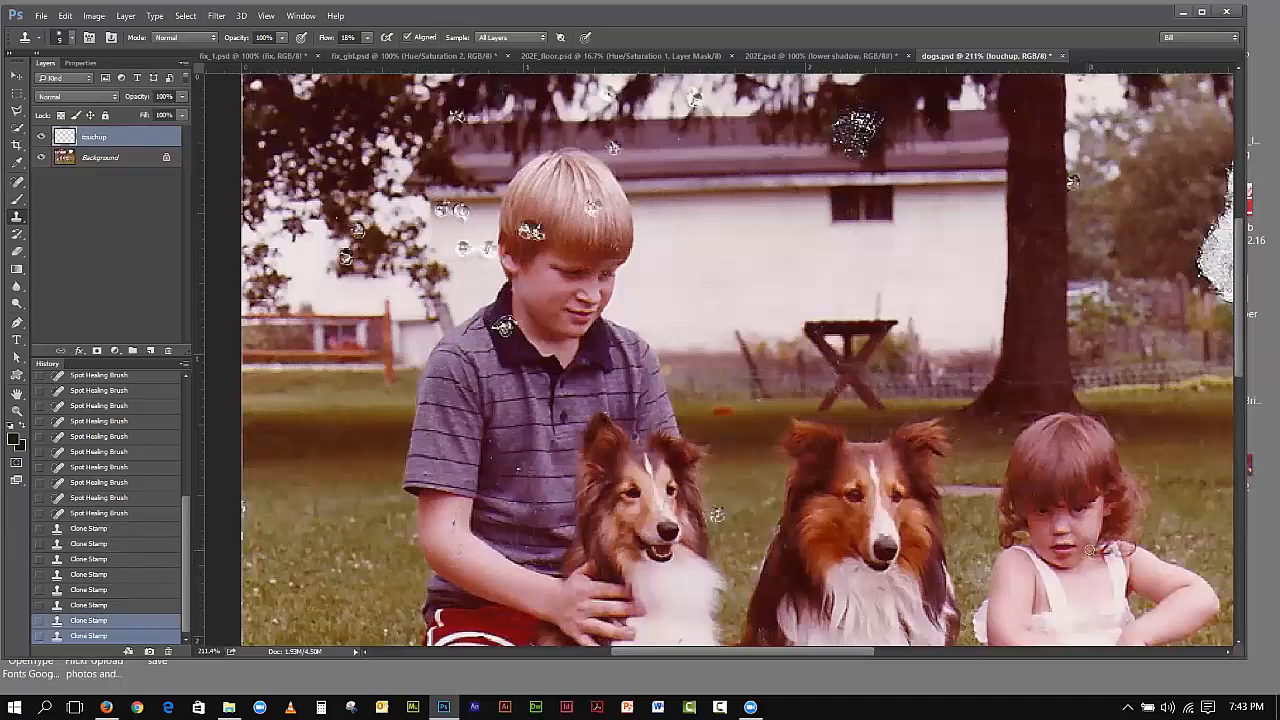
click(1091, 544)
click(1092, 549)
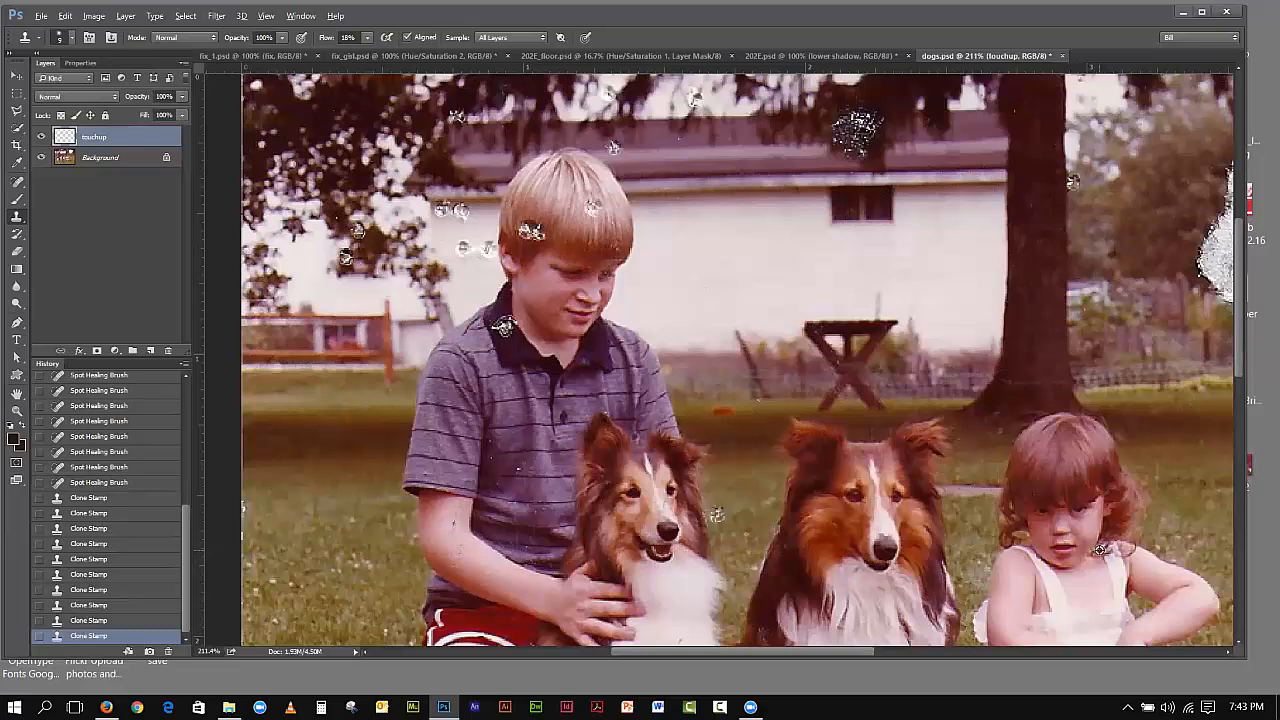
click(1097, 550)
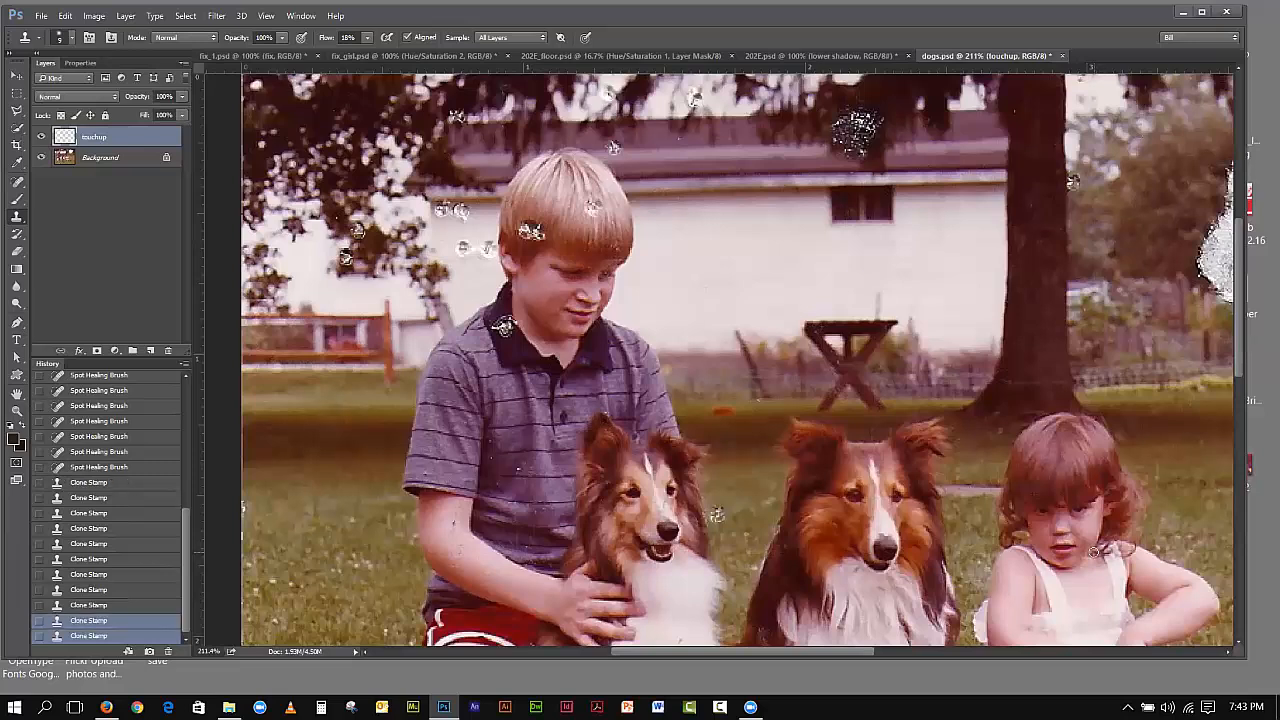
Step: Set the Clone Stamp flow to 42% and clone skin along the girl's lower cheek beside her curls
click(18, 410)
click(1086, 568)
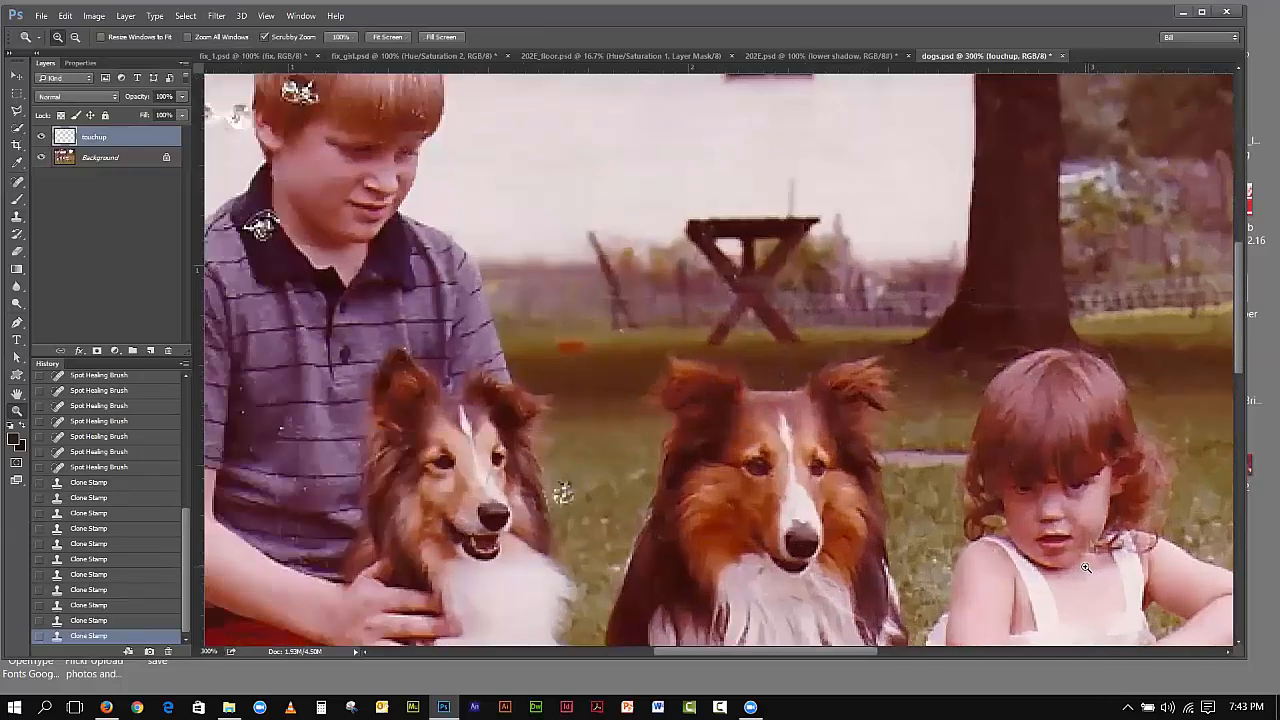
click(1086, 568)
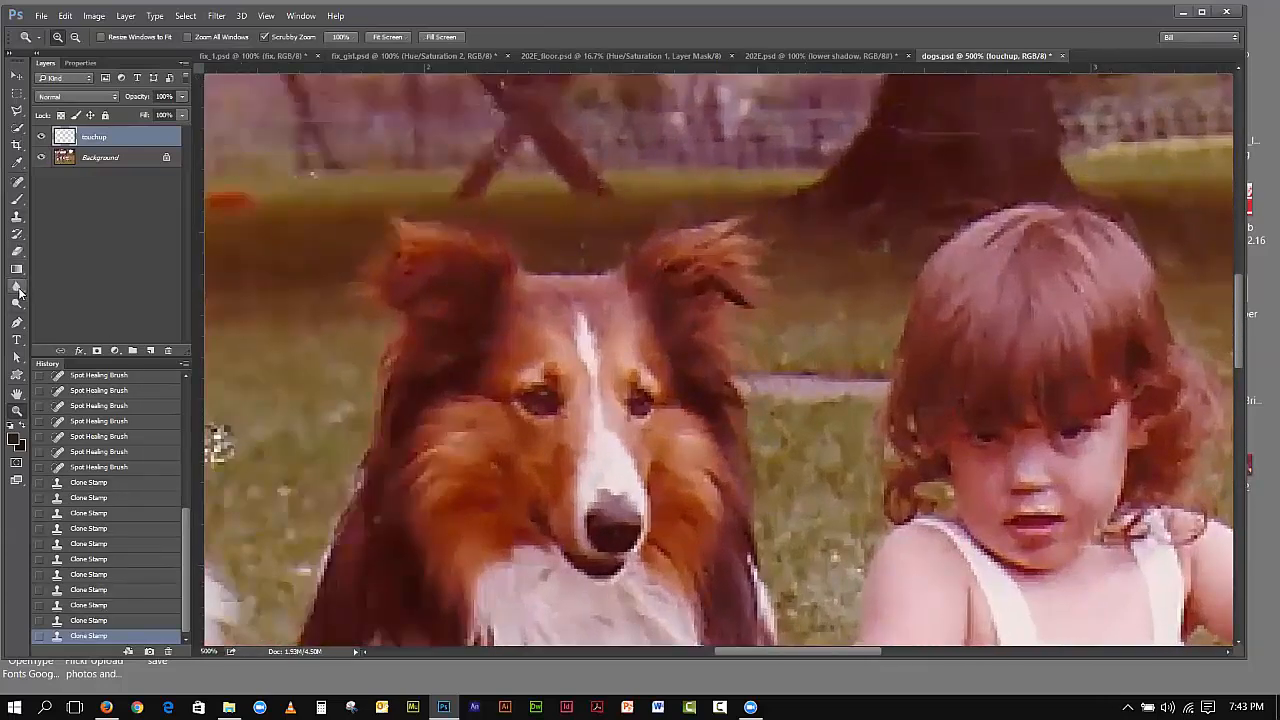
click(21, 224)
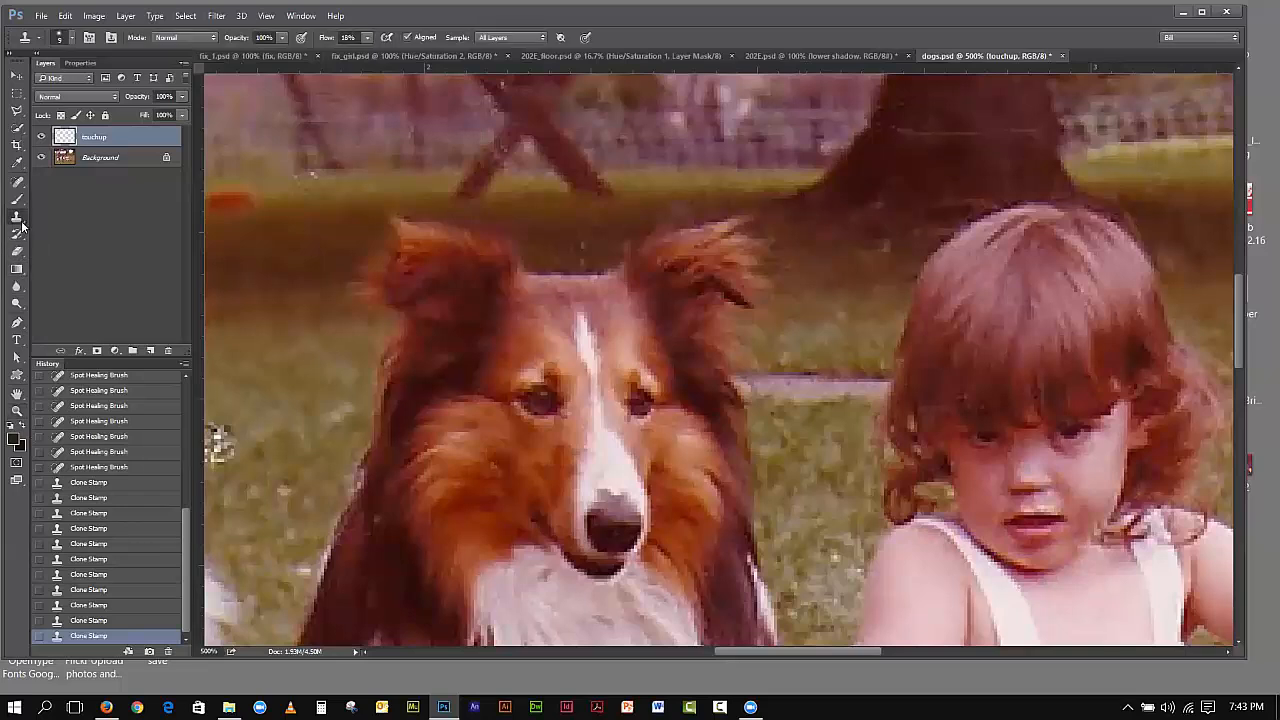
click(368, 40)
drag(396, 59, 377, 59)
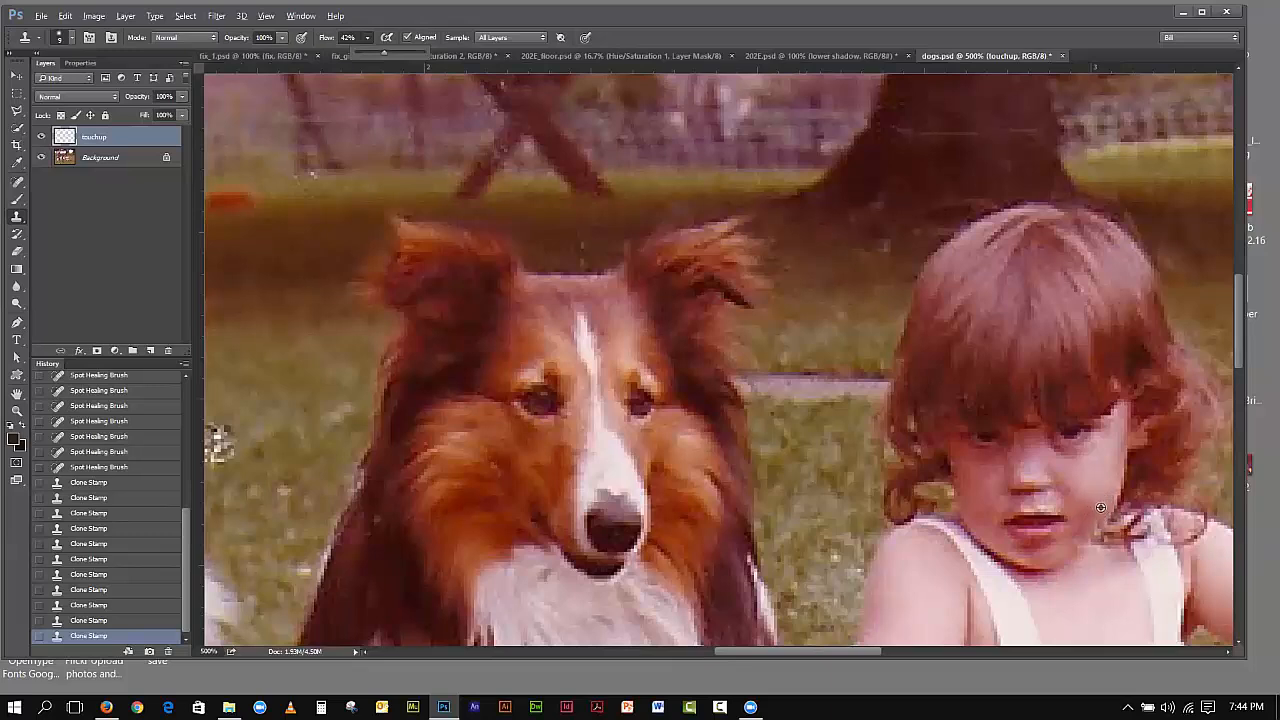
click(1096, 524)
click(1094, 526)
click(1086, 530)
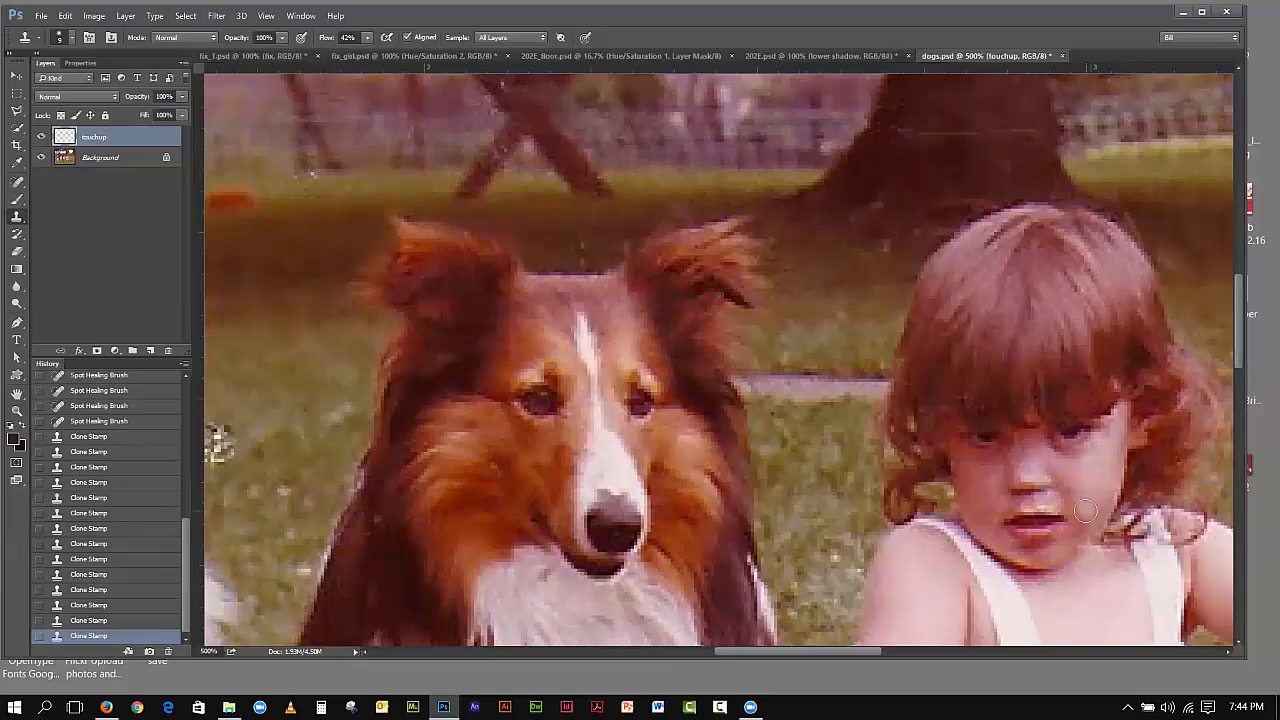
click(1080, 513)
click(1083, 508)
click(1088, 528)
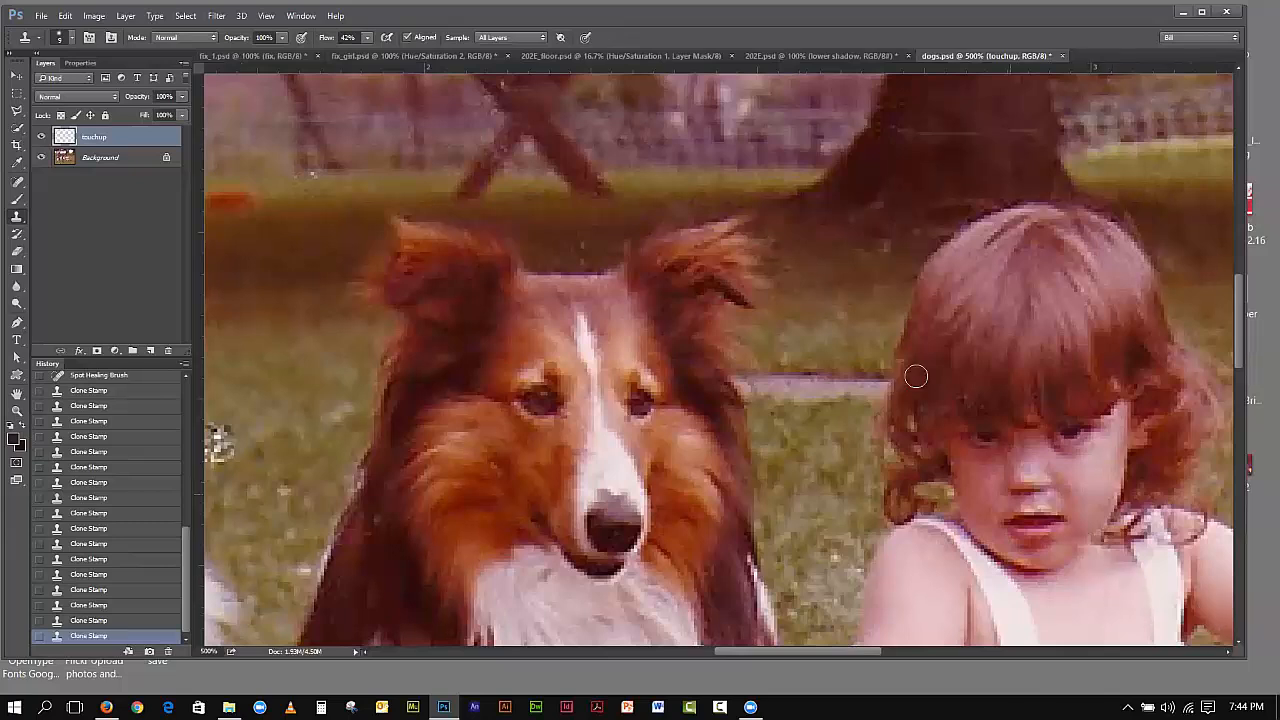
Step: Set the Clone Stamp flow to 100% and clone skin onto the girl's jawline
click(367, 38)
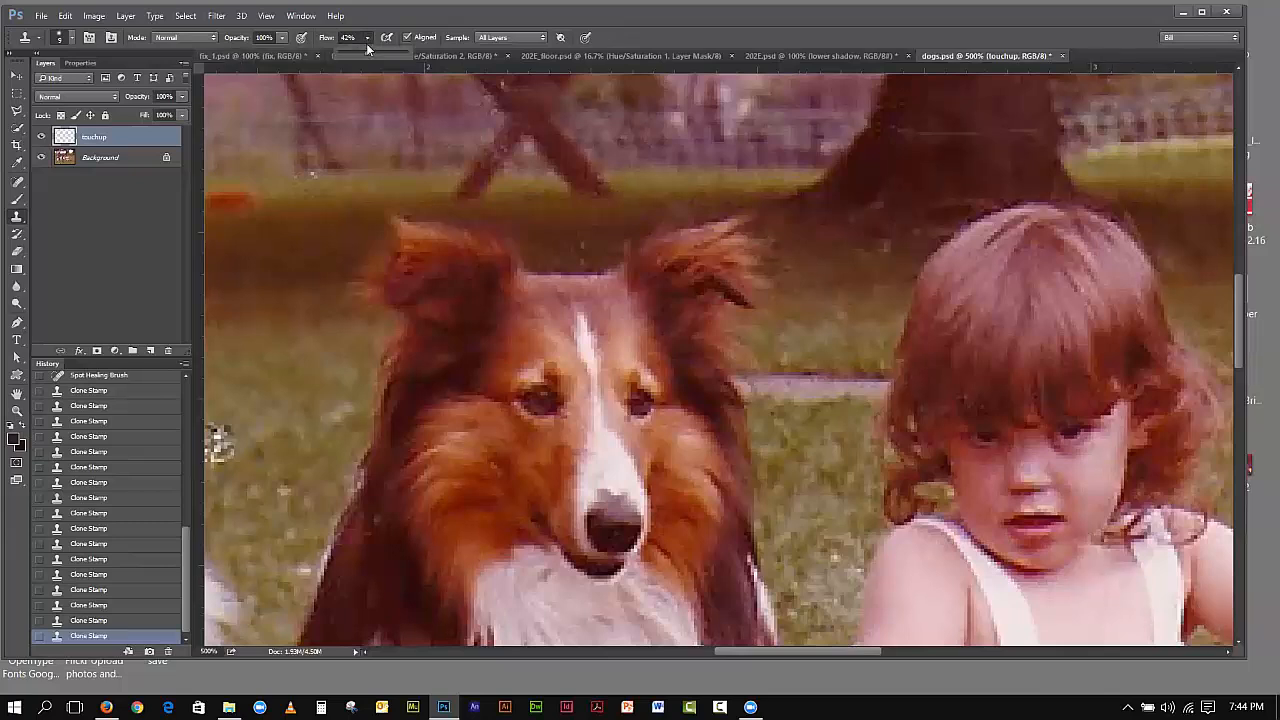
alt+click(1068, 562)
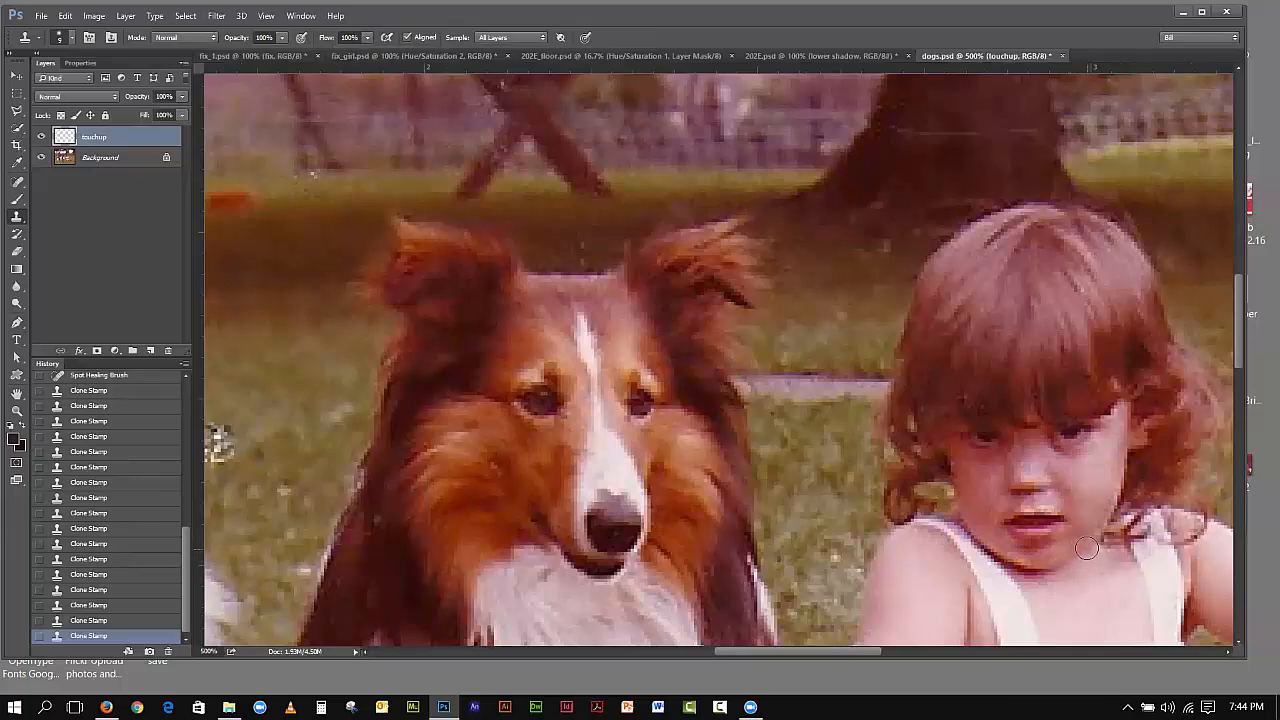
click(1085, 547)
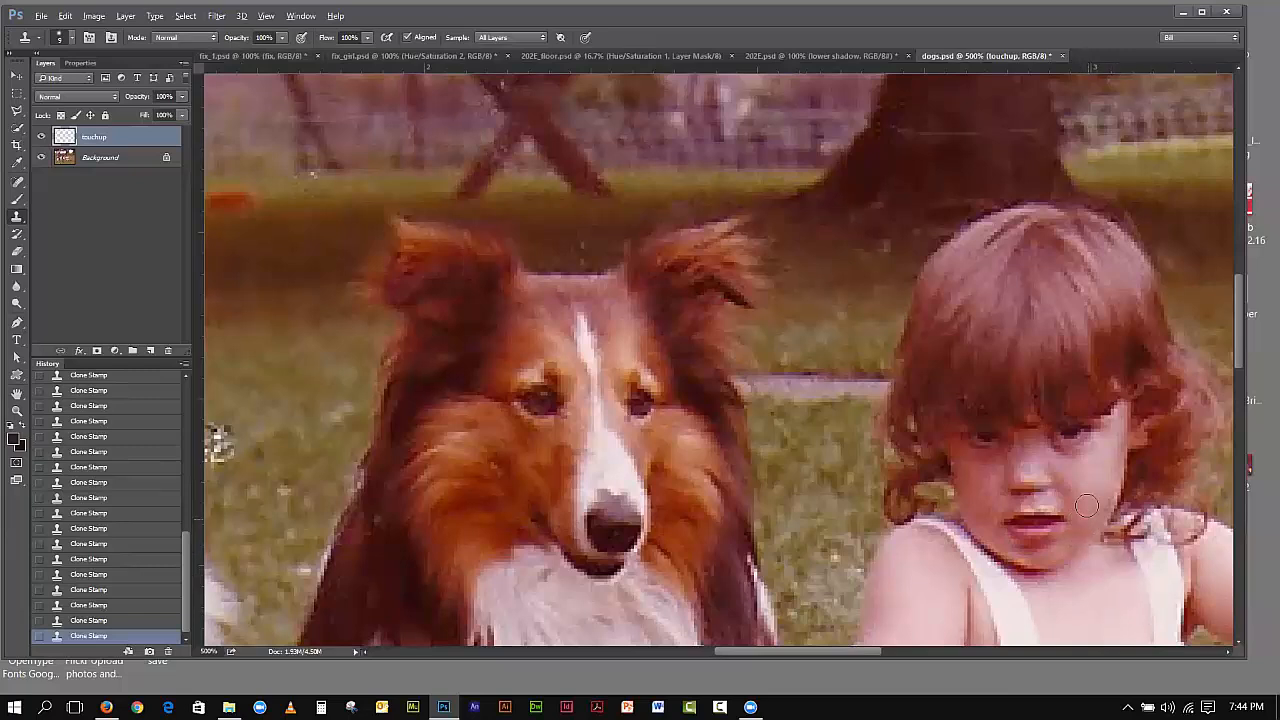
Step: Set the Clone Stamp flow to 60% and sample skin from the girl's lower cheek
click(369, 37)
drag(369, 50, 353, 47)
alt+click(1079, 526)
Step: Compare the whole photo at an earlier clone state and the original opened state, and return to the latest history state
click(266, 16)
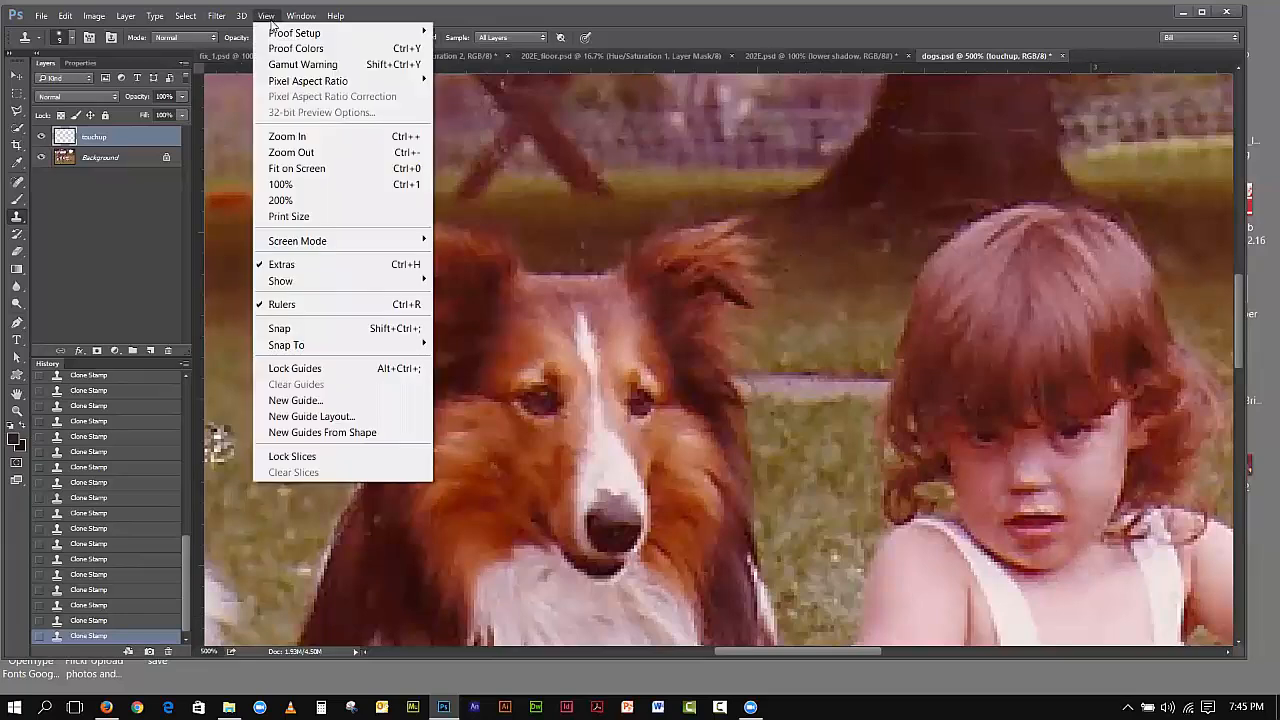
click(281, 168)
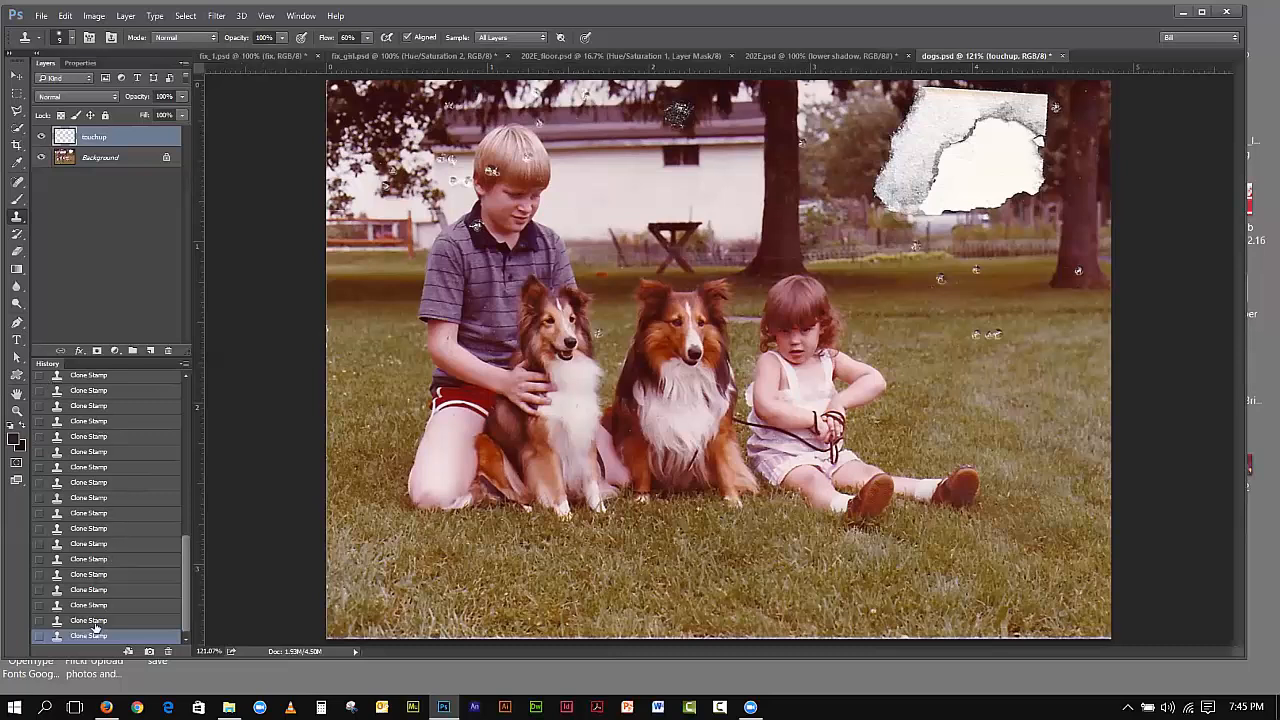
click(73, 483)
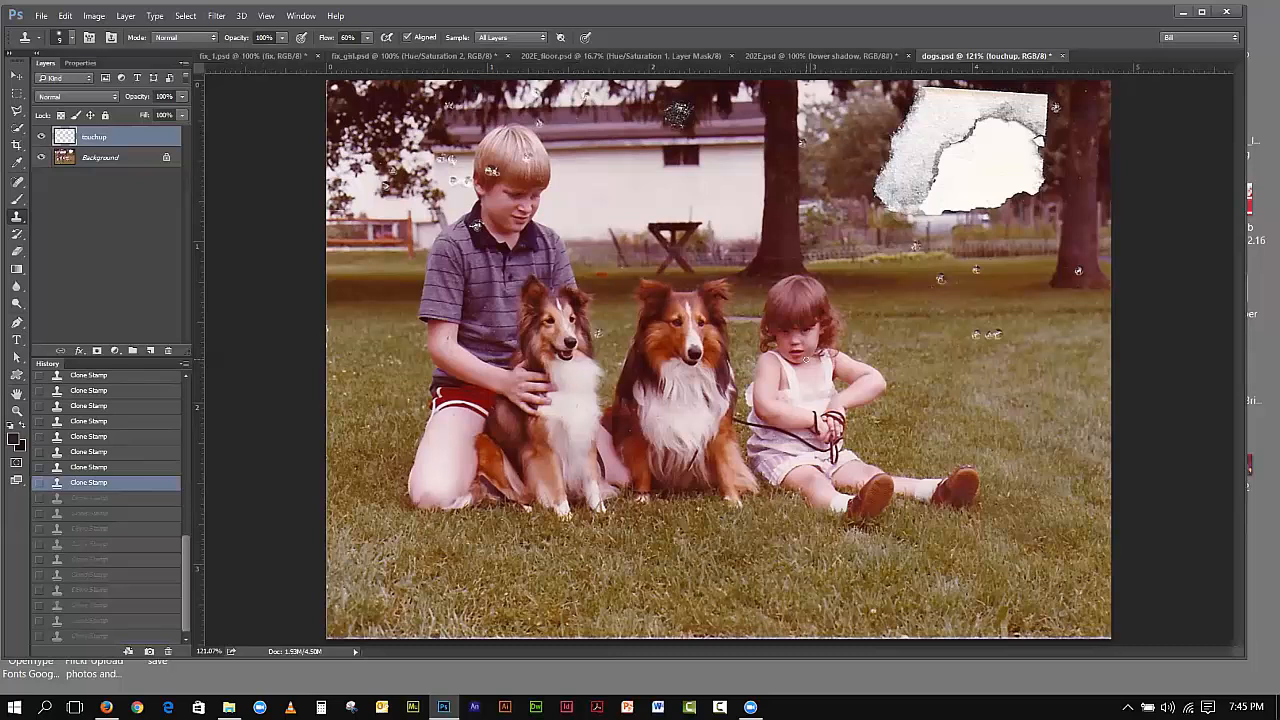
mouse_move(186, 547)
mouse_down()
mouse_move(220, 401)
mouse_move(205, 340)
mouse_up()
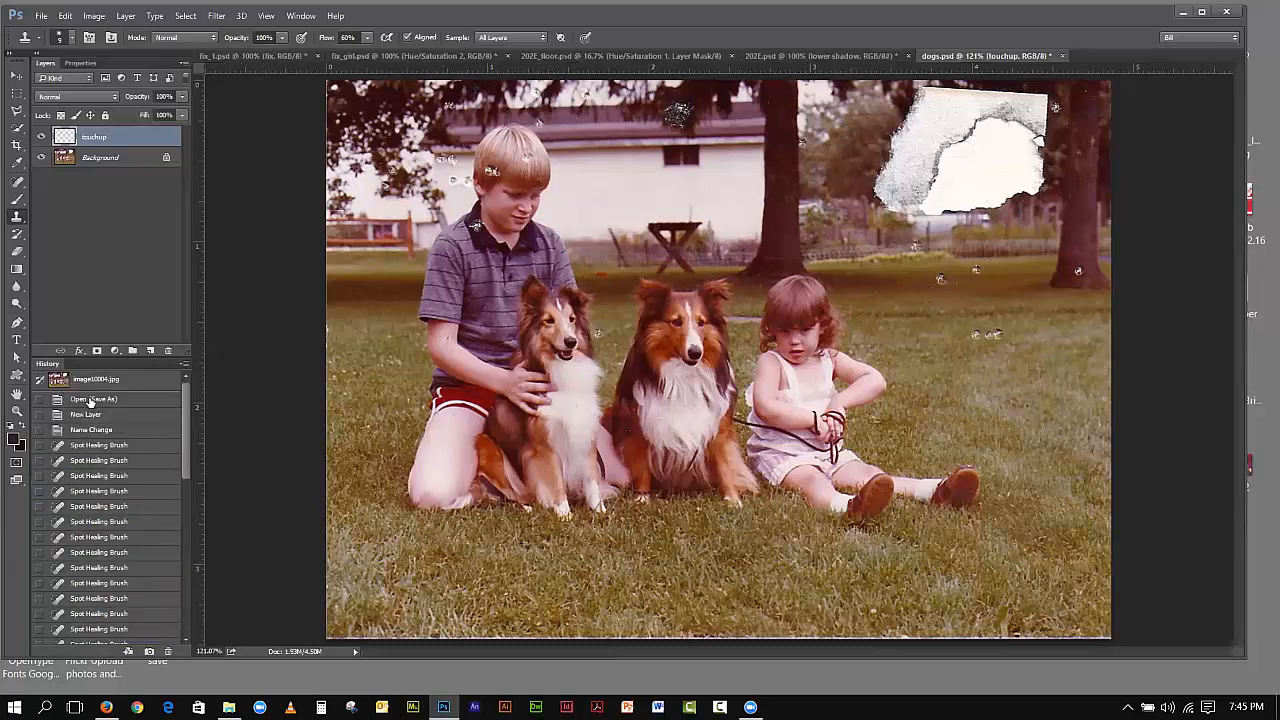
click(91, 400)
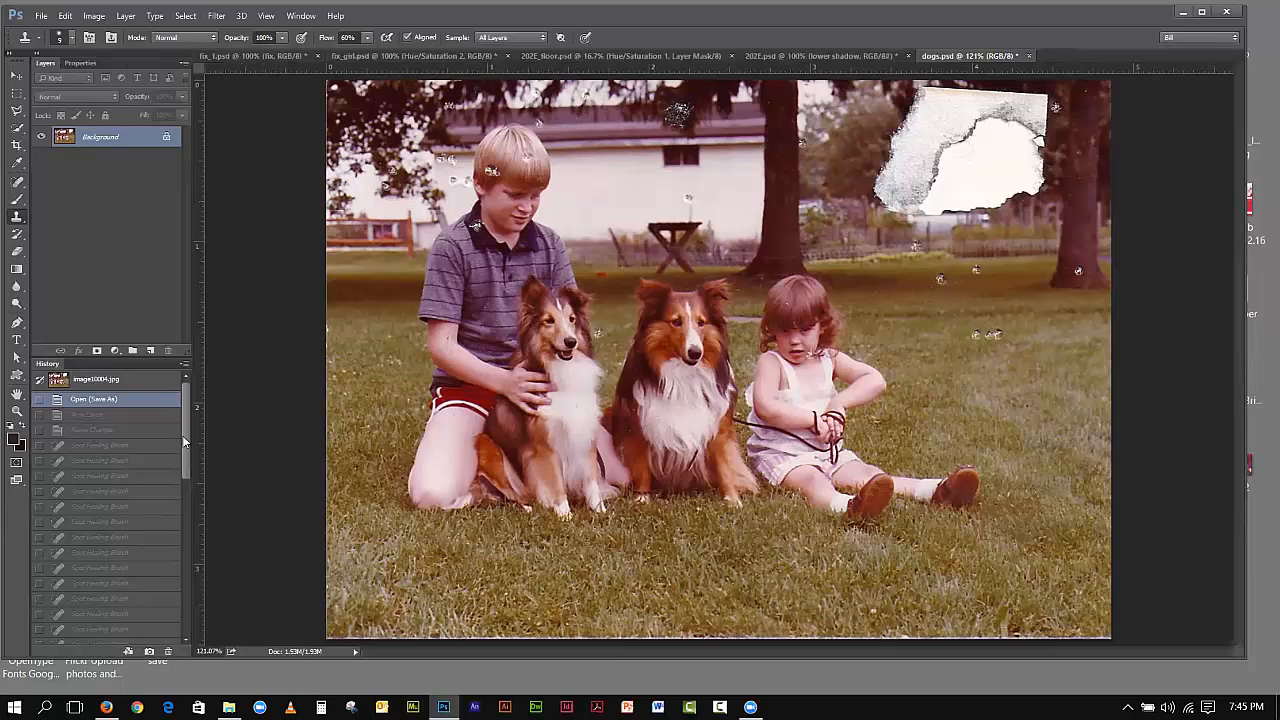
drag(186, 402, 196, 599)
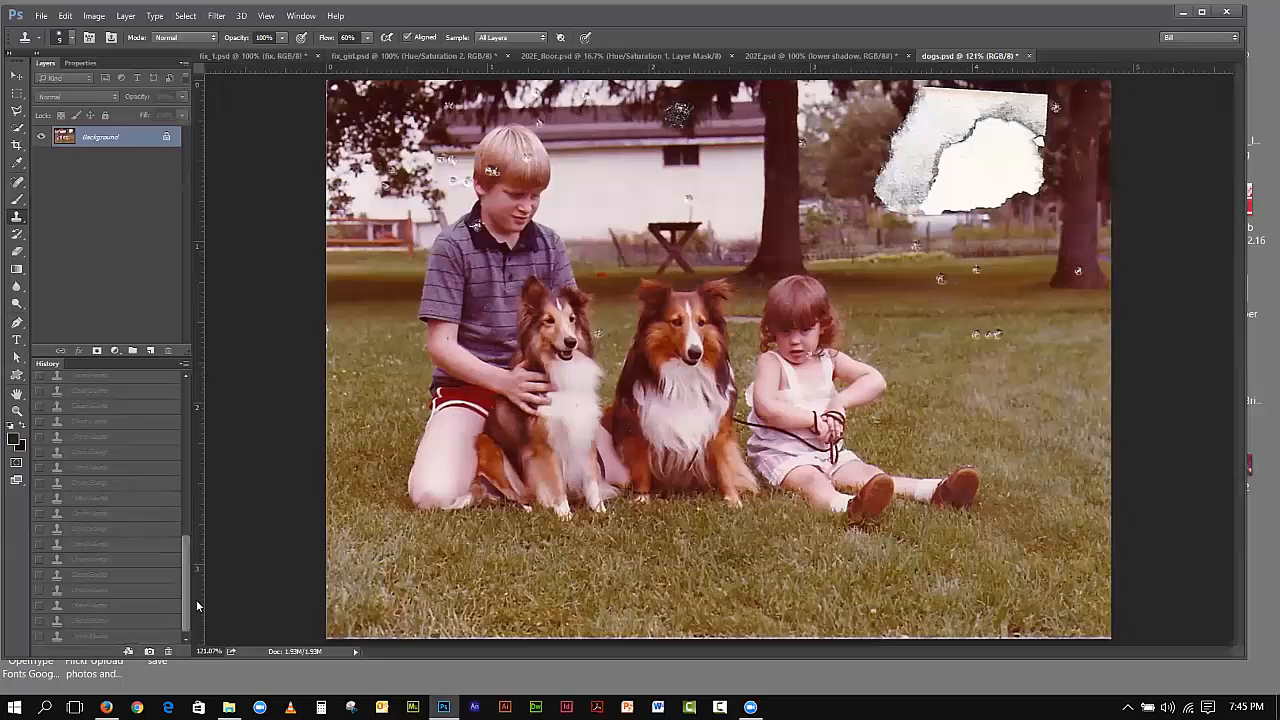
click(115, 637)
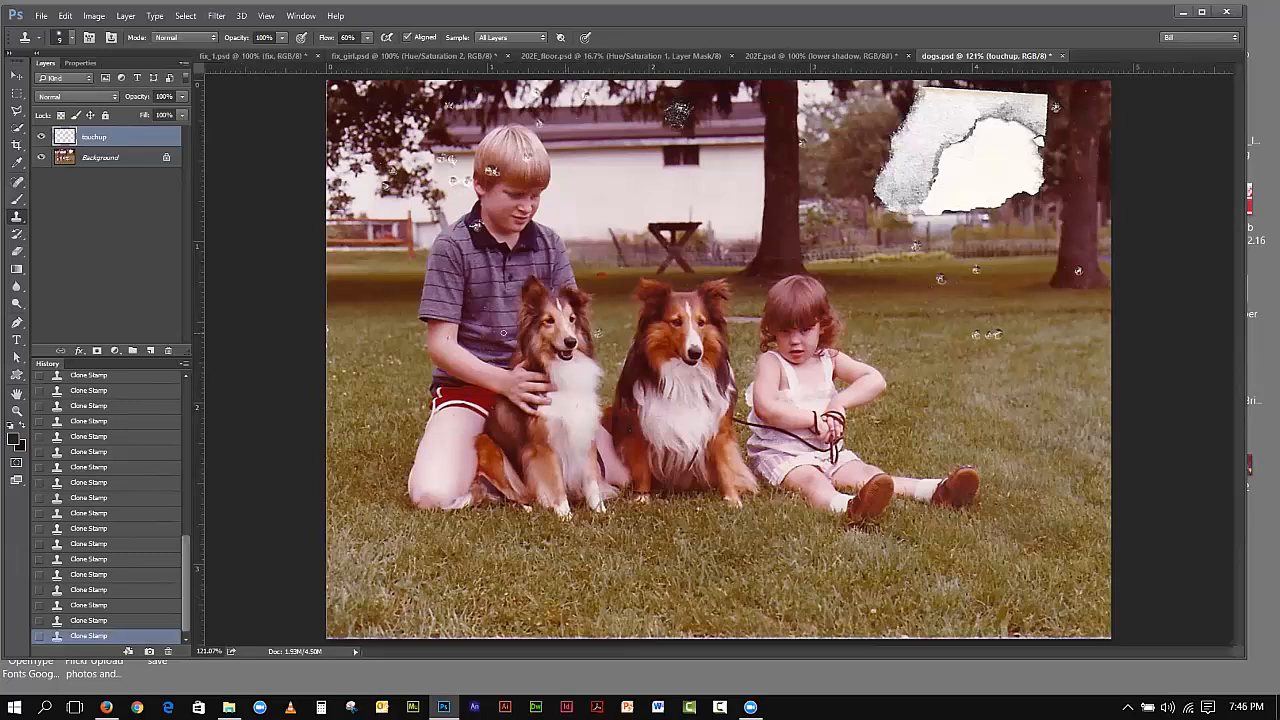
Step: Try to heal the damage spot in the grass beside the boy's dog with a 10 px Spot Healing Brush
click(17, 128)
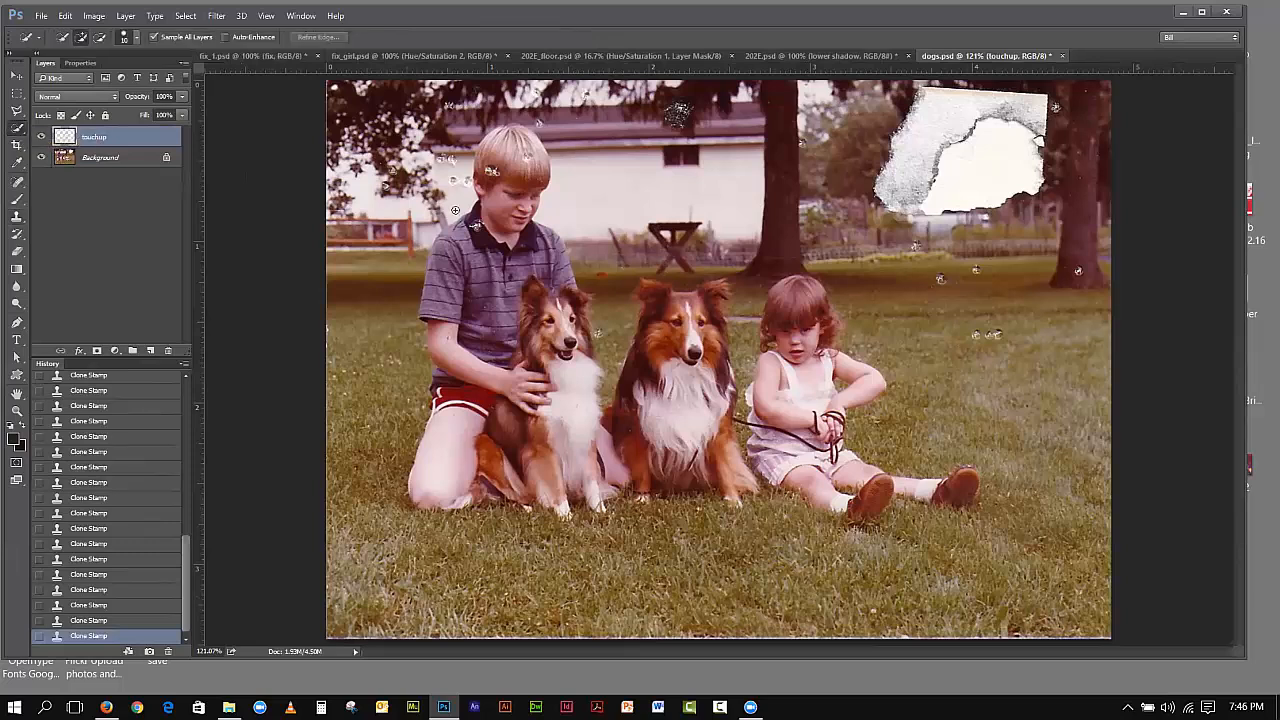
click(12, 181)
click(95, 184)
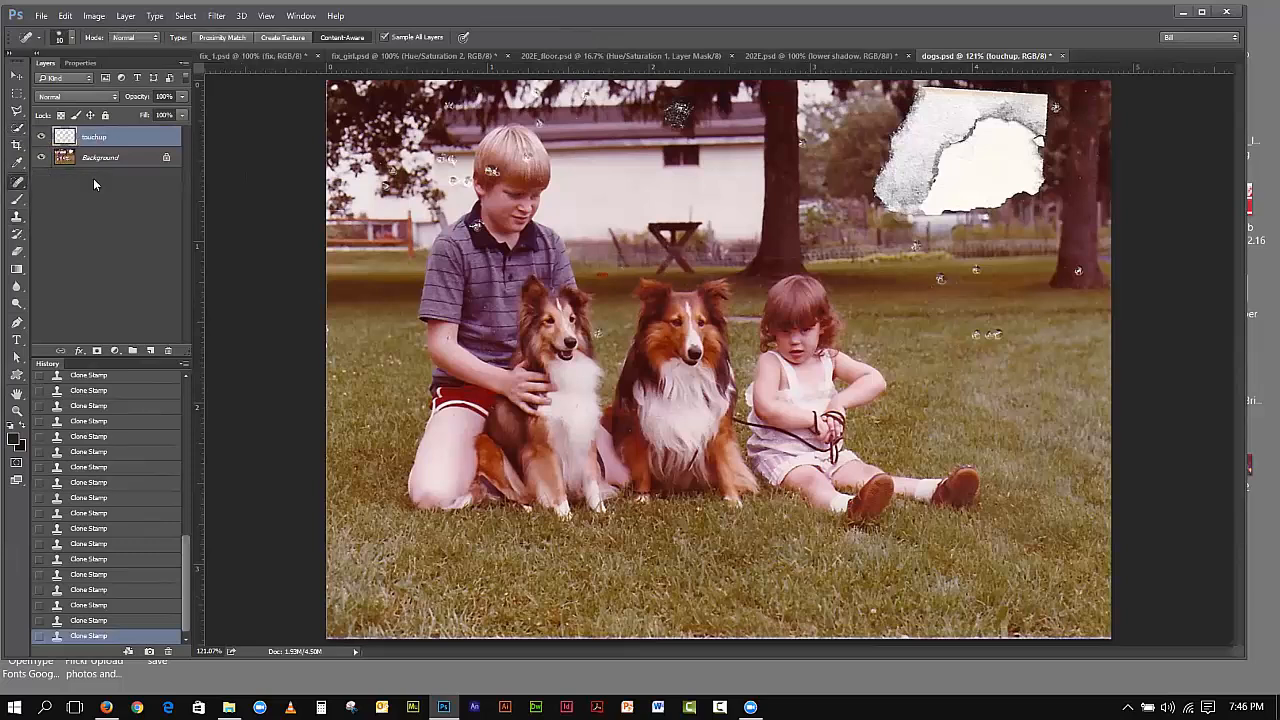
click(597, 333)
click(88, 621)
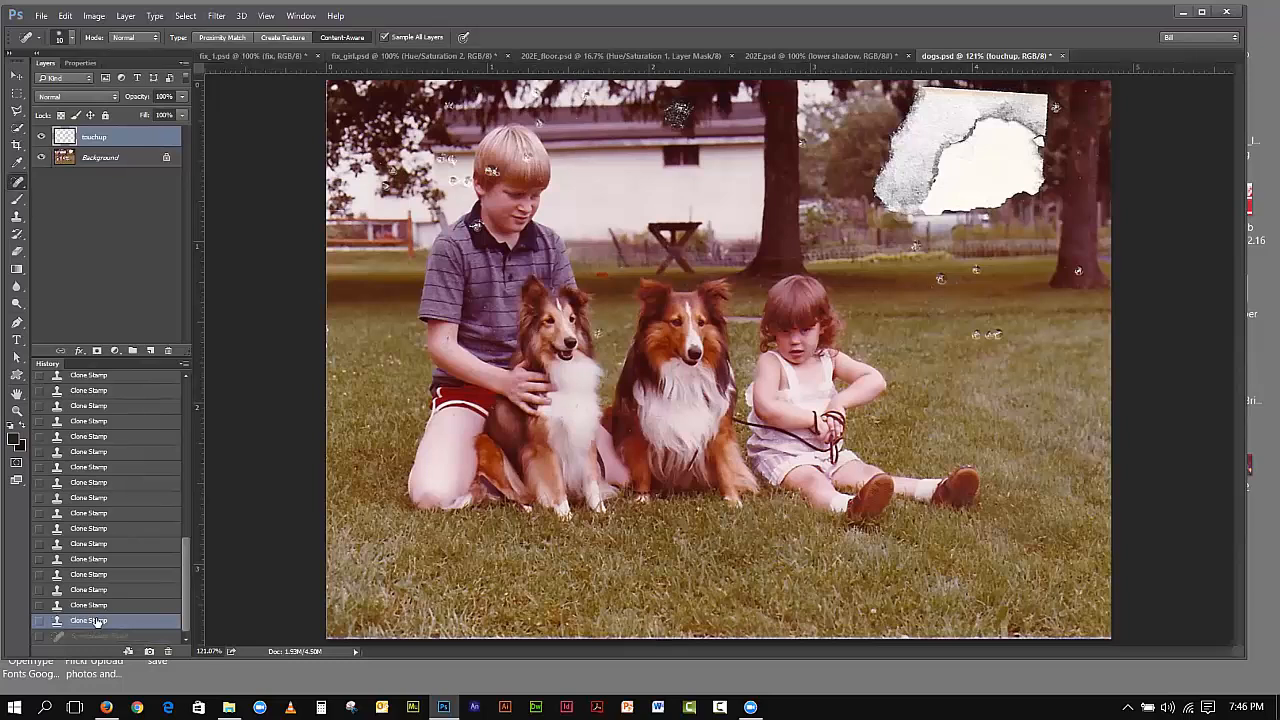
Step: Clone grass over the damage spot beside the boy's dog with a 15 px Clone Stamp brush at 60% flow
click(16, 217)
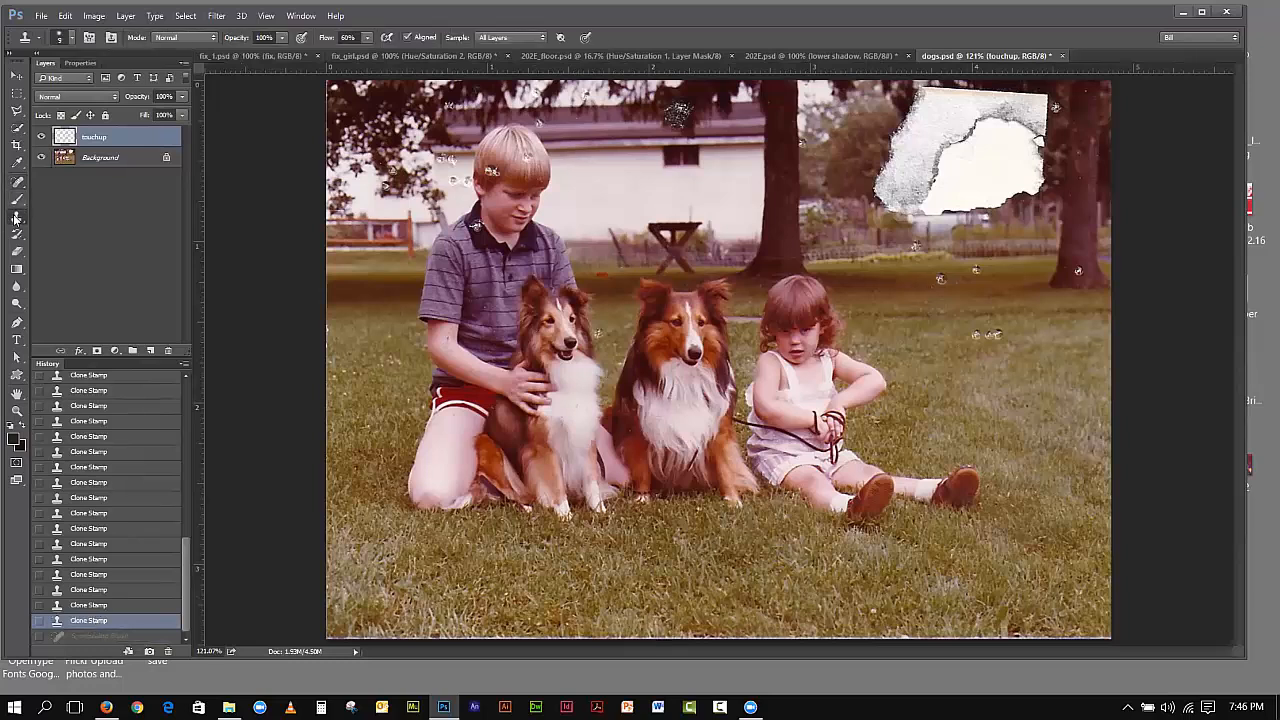
right_click(14, 218)
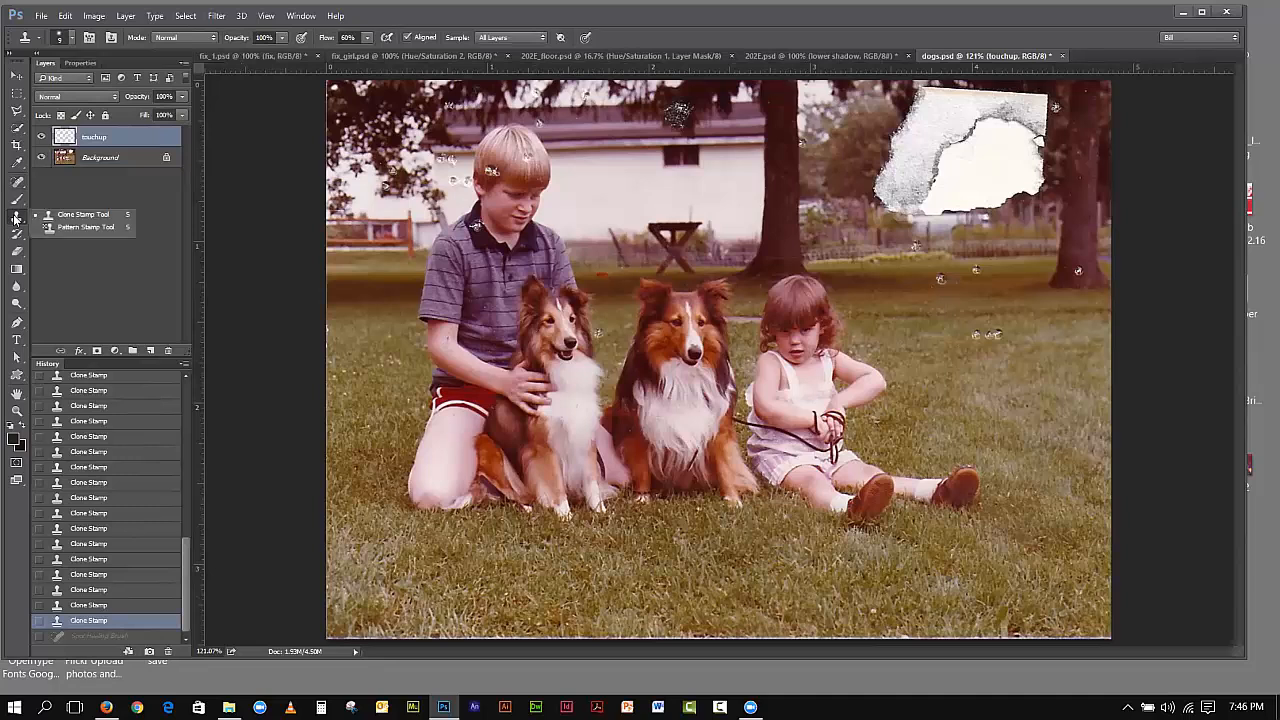
click(57, 218)
key(bracketright)
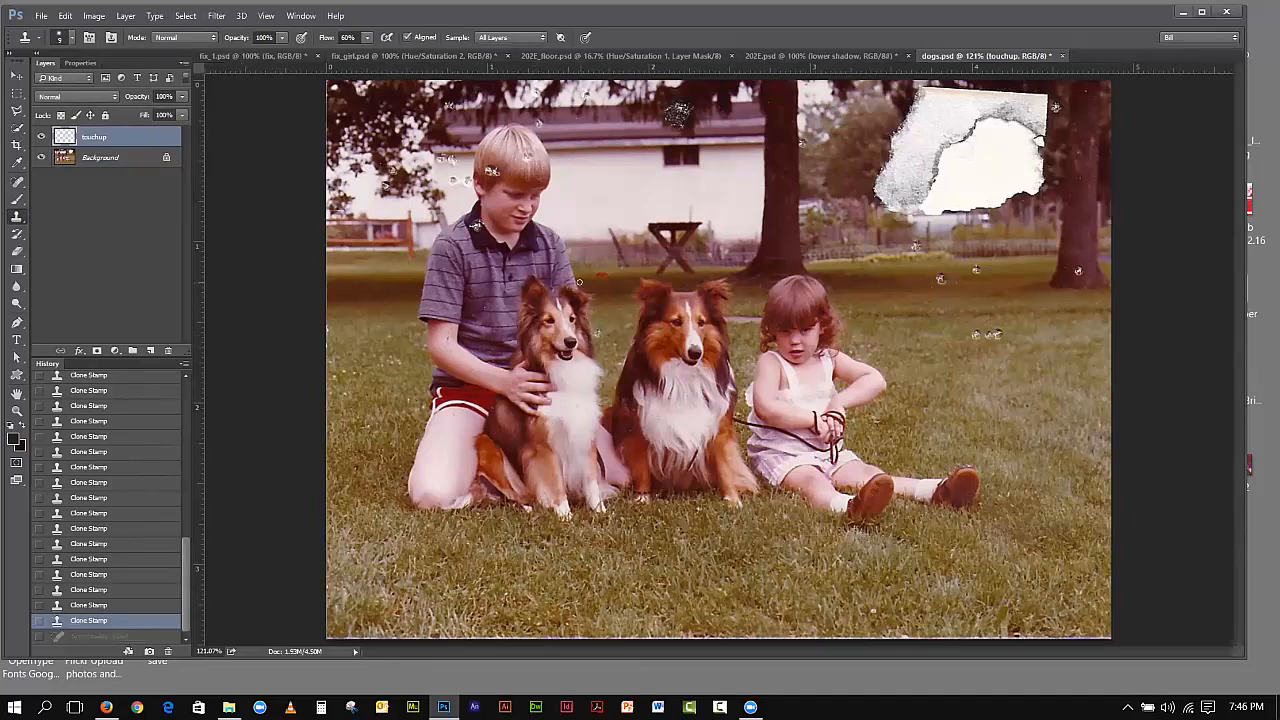
key(bracketright)
click(597, 334)
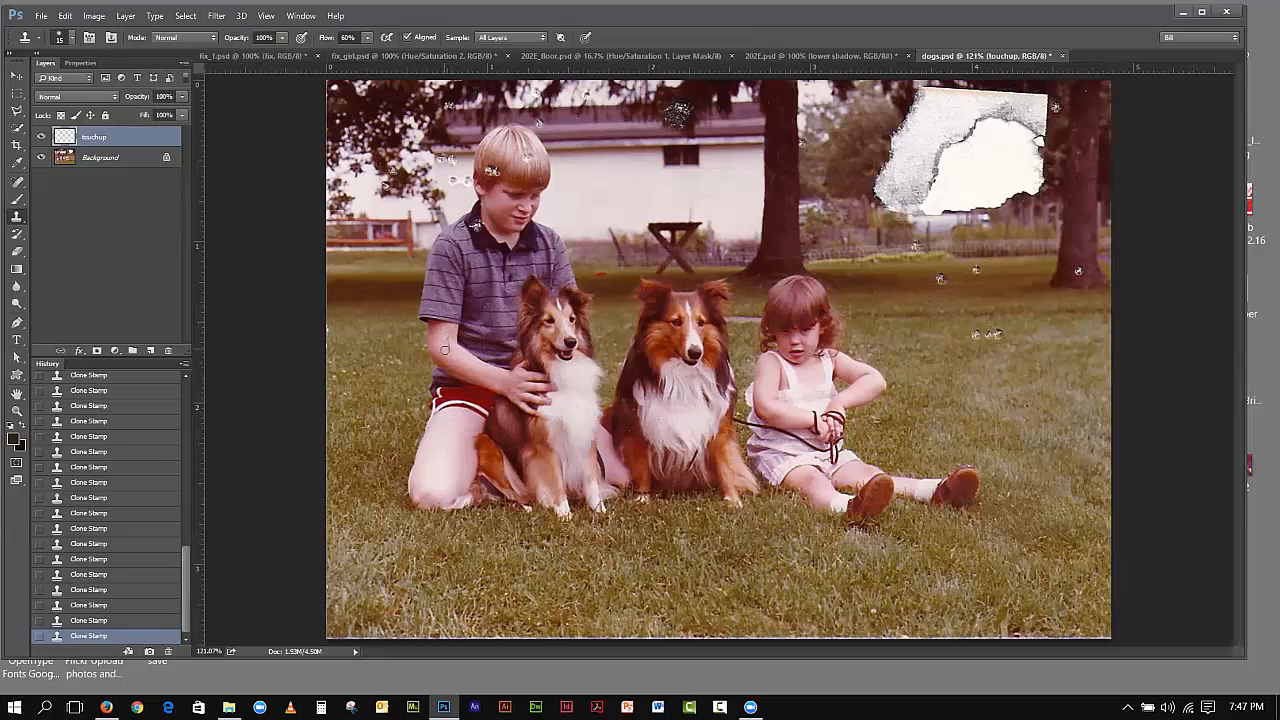
Step: Try to heal the boy's arm just below the sleeve with a 10 px Spot Healing Brush, and undo both strokes
click(18, 182)
click(90, 179)
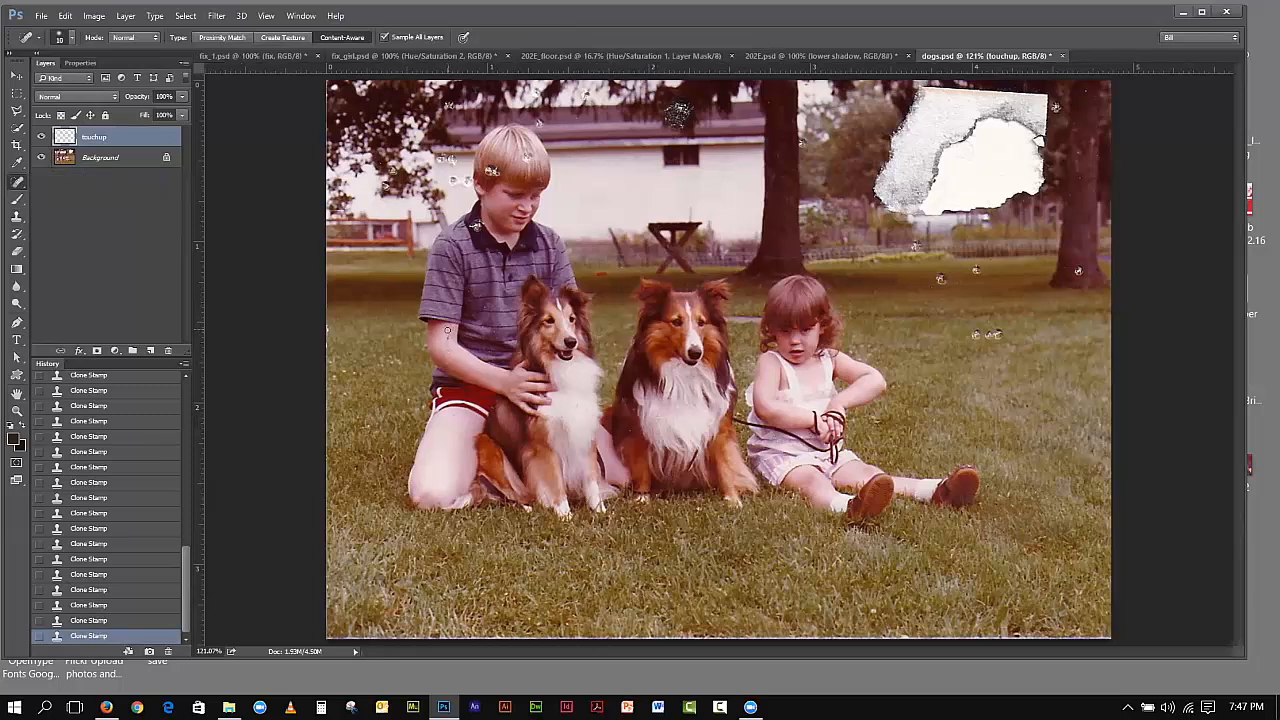
drag(447, 329, 449, 354)
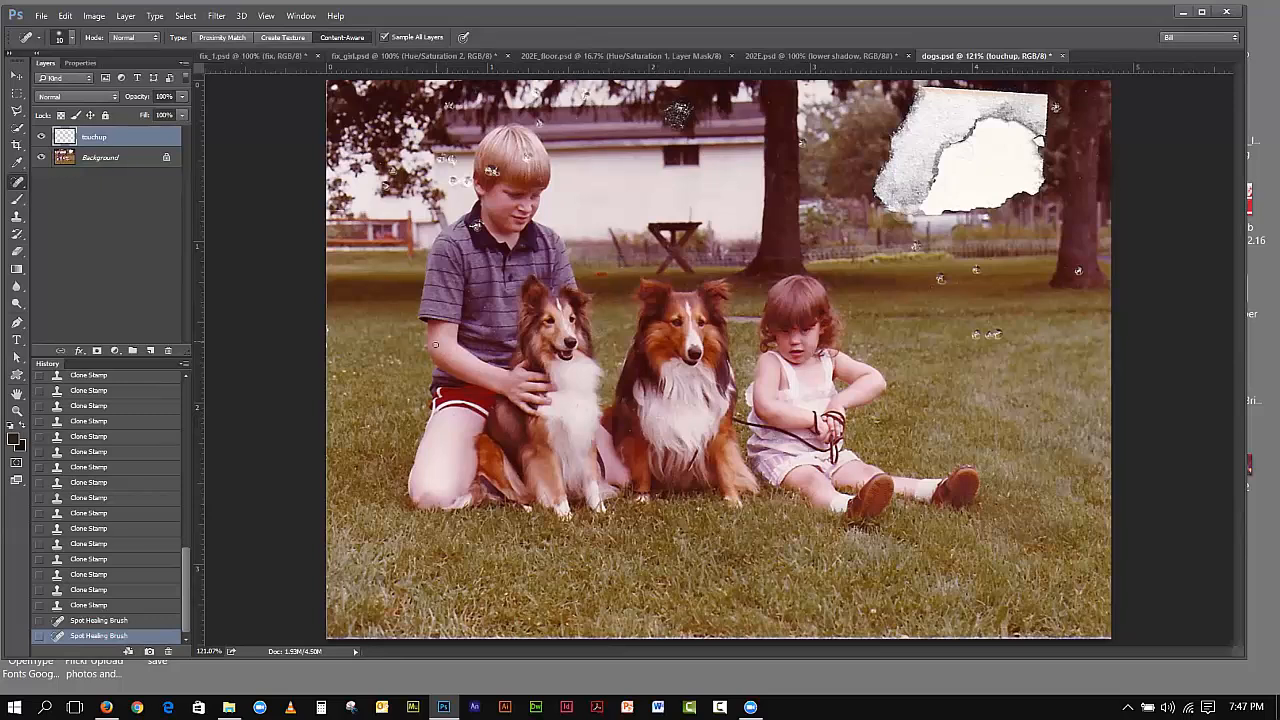
click(65, 16)
click(70, 28)
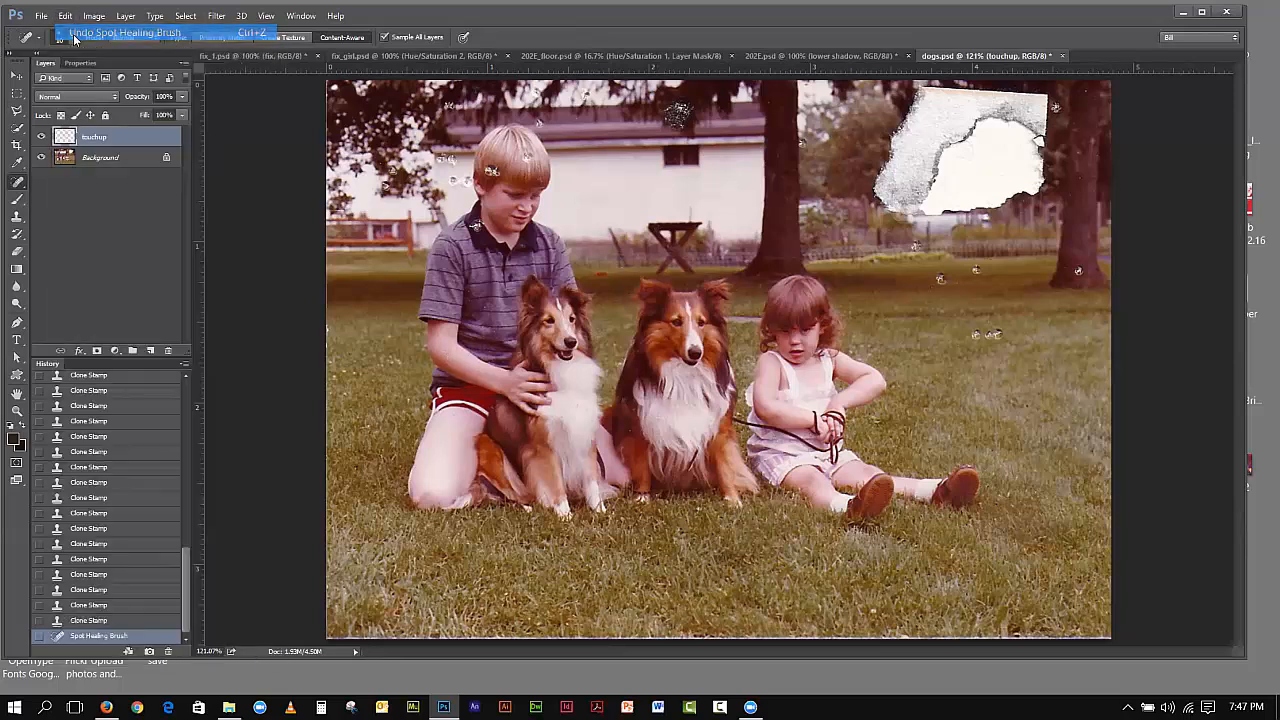
click(91, 620)
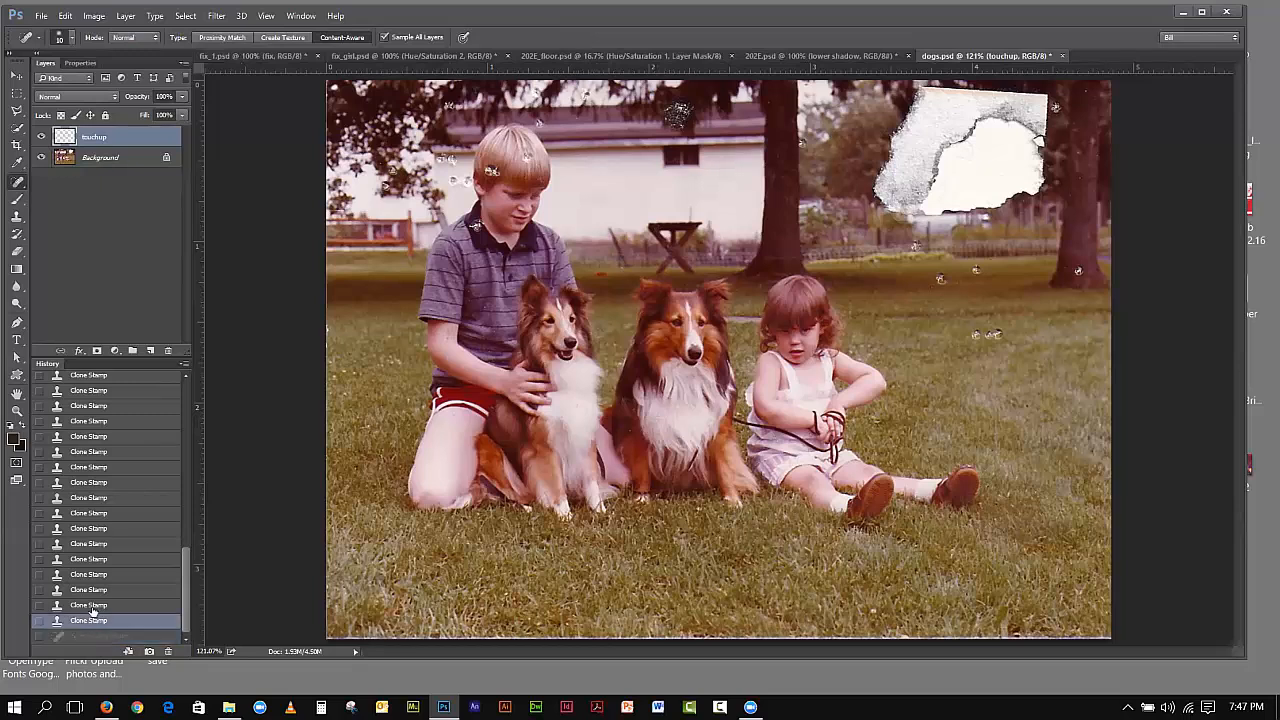
Step: Step back through the last few Clone Stamp history states to compare the photo, and return to the most recent clone state
click(92, 606)
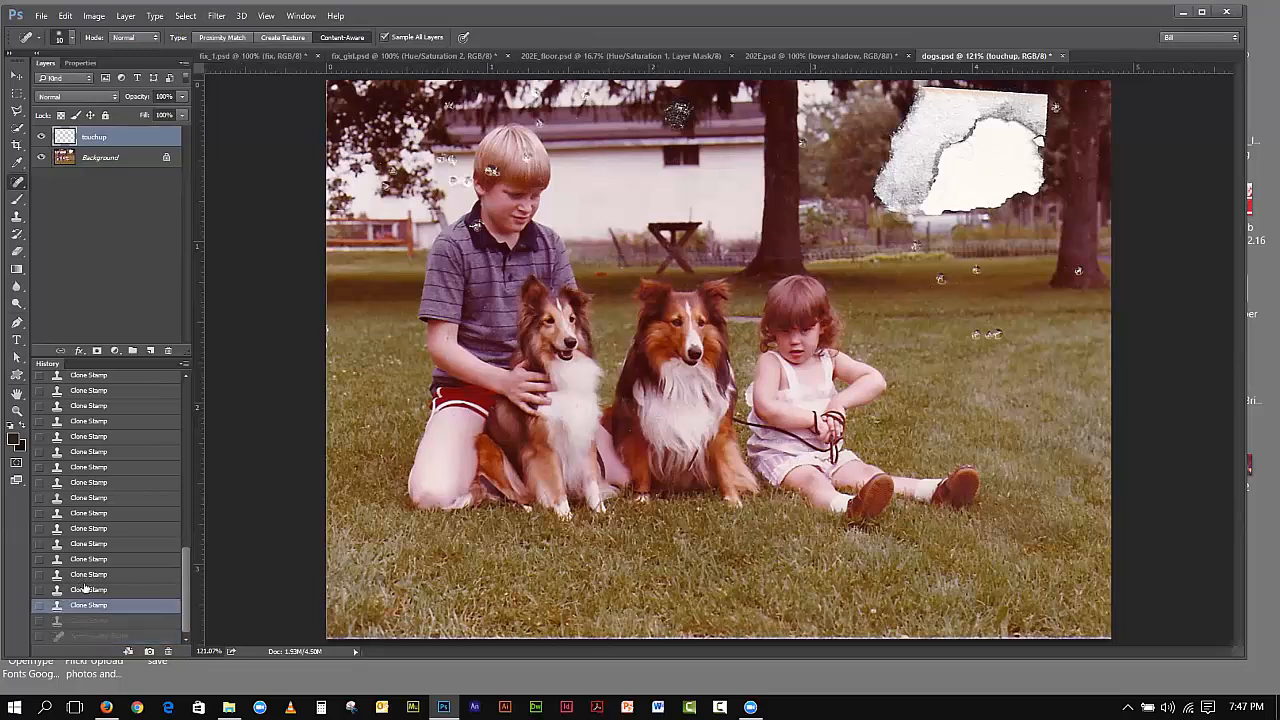
click(86, 590)
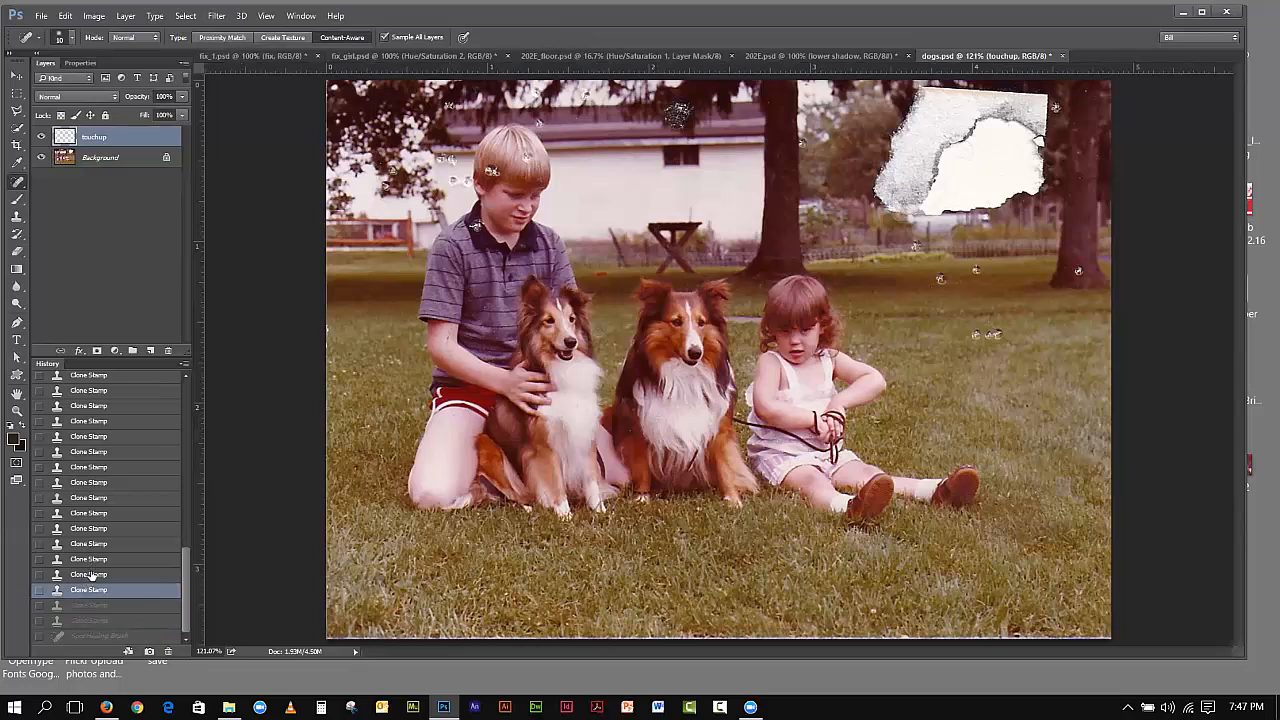
click(91, 575)
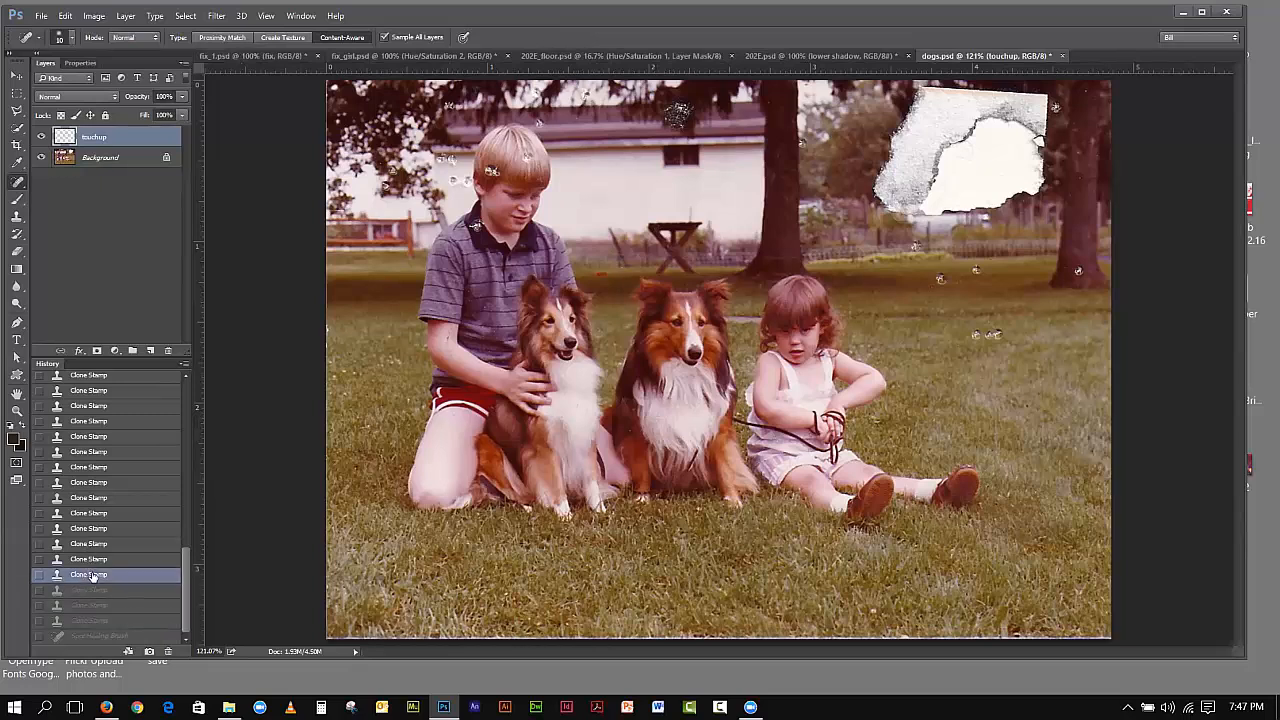
click(91, 590)
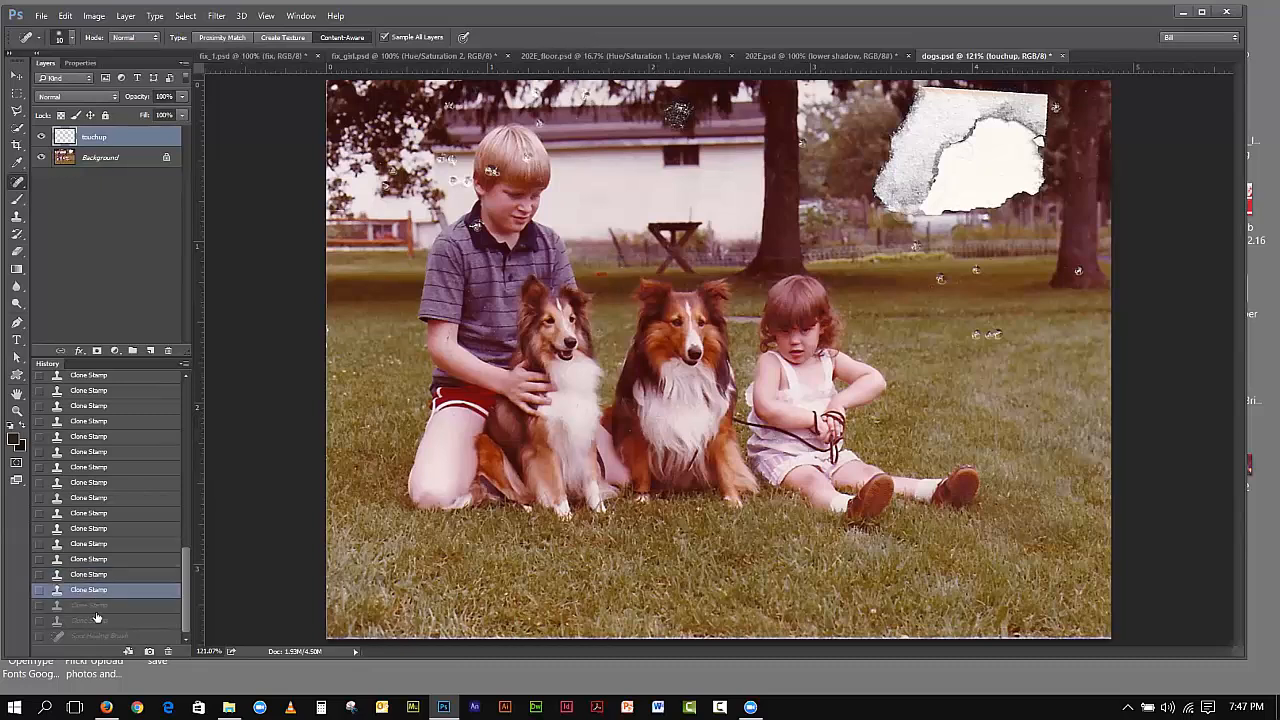
click(92, 606)
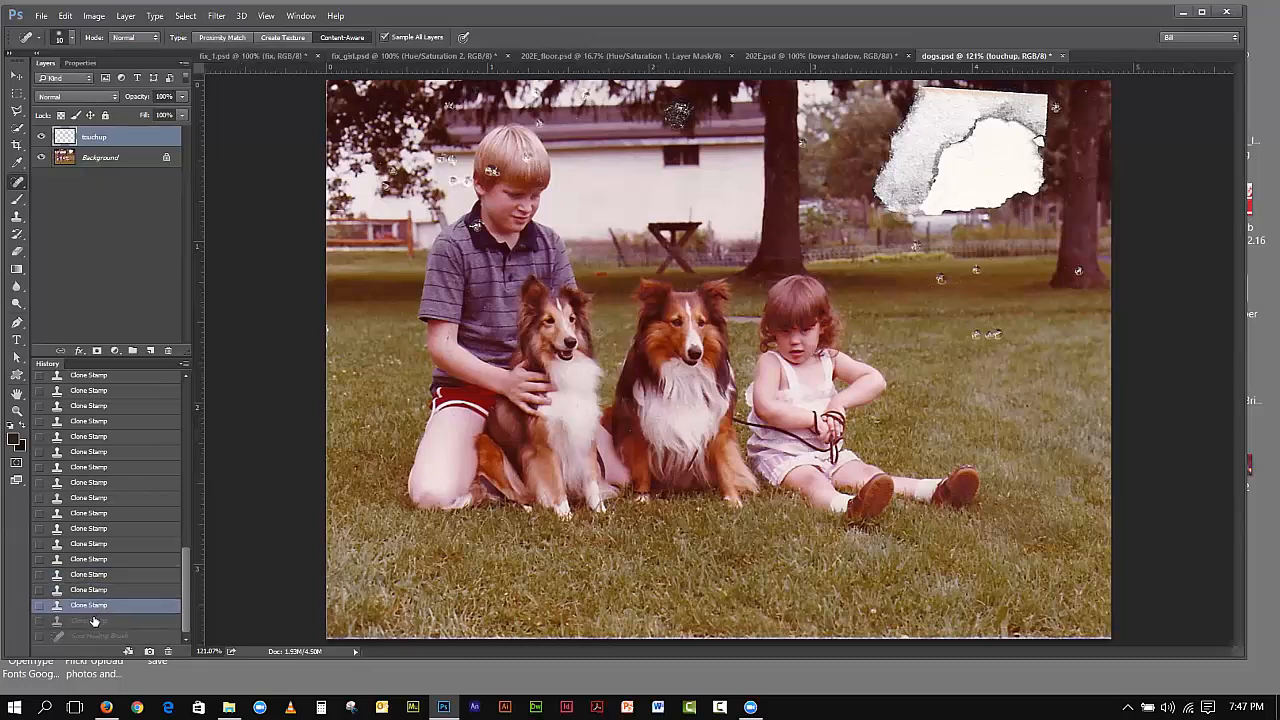
click(93, 621)
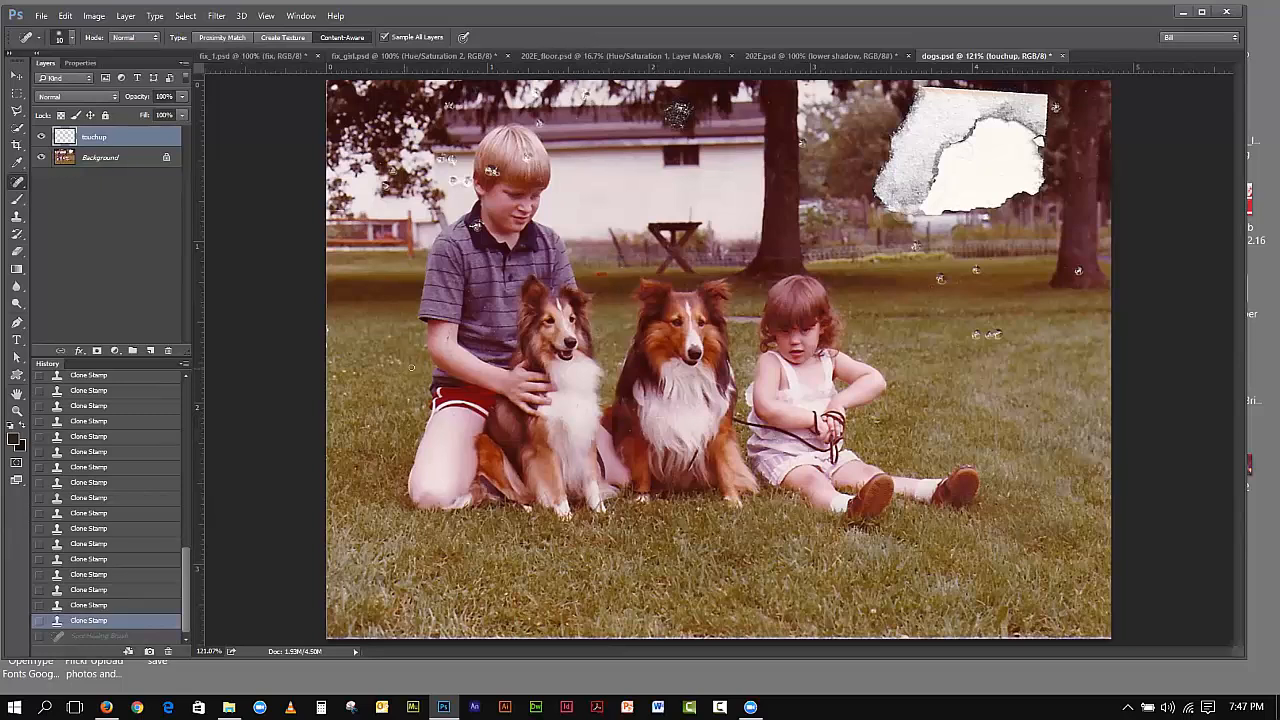
Step: Clone skin over the boy's arm below the sleeve with a 15 px Clone Stamp, raise the flow to 100%, and sample the forearm
click(16, 216)
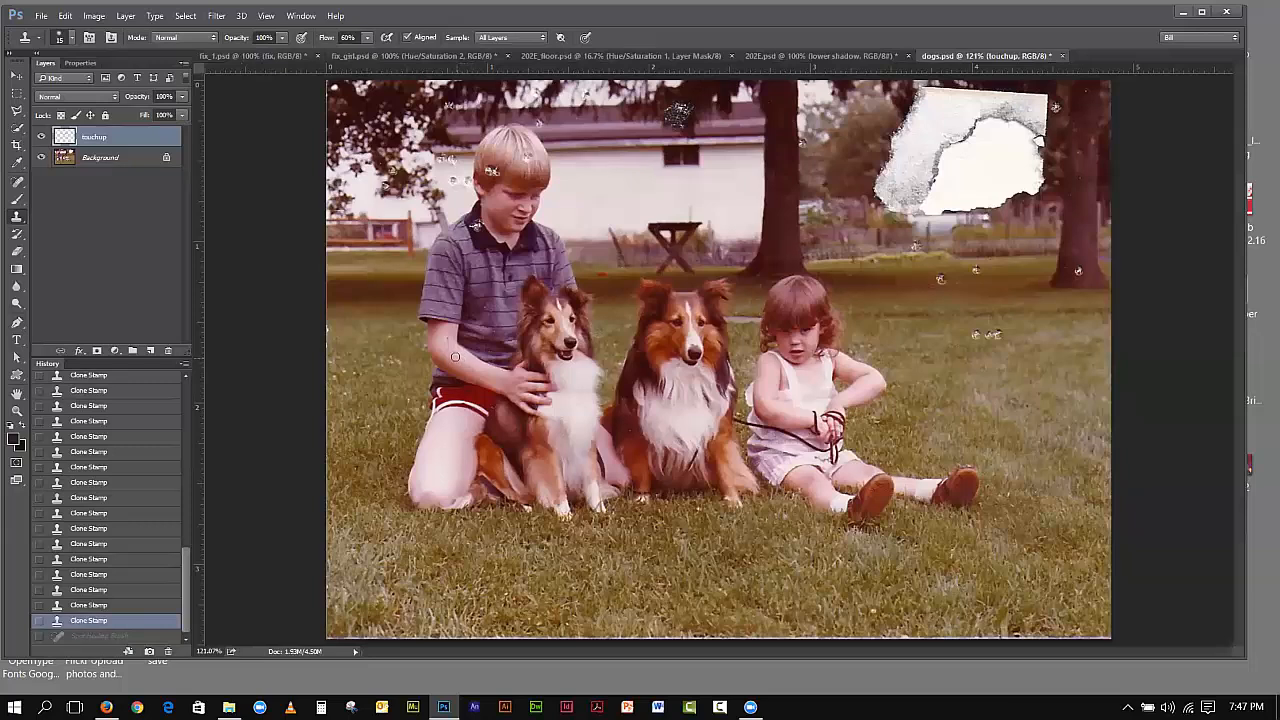
click(451, 350)
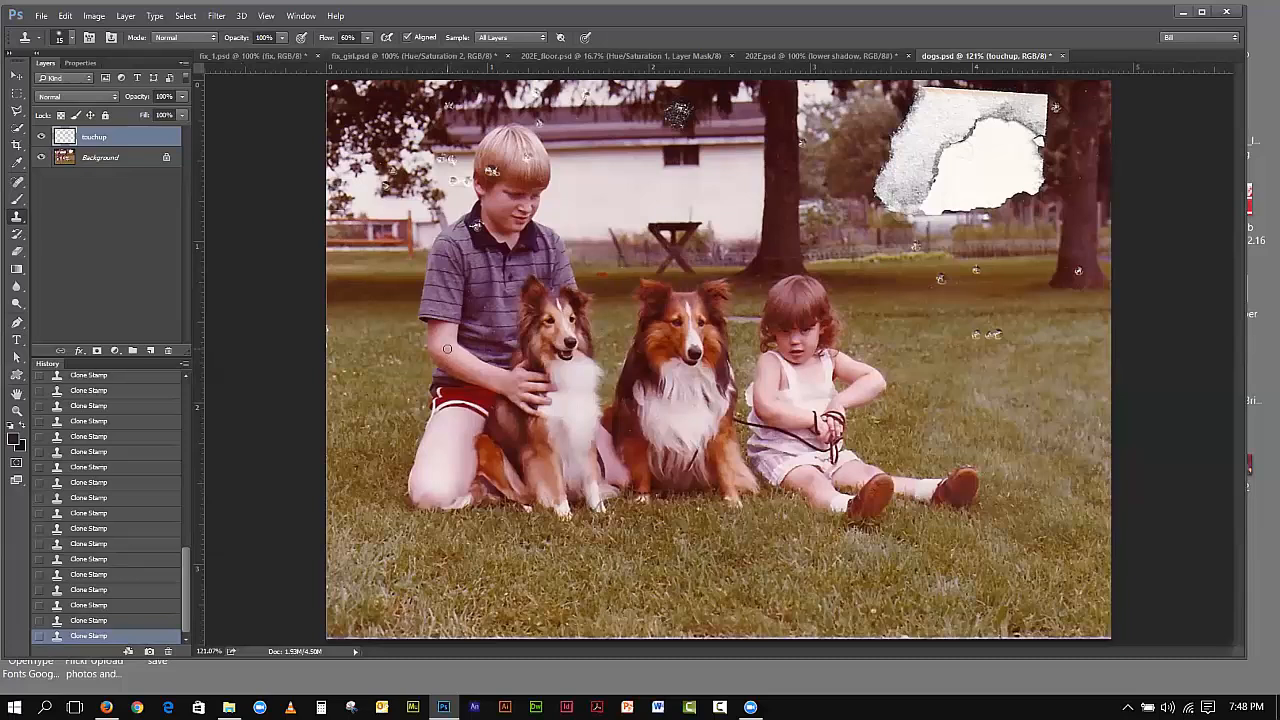
click(367, 37)
drag(368, 52, 398, 54)
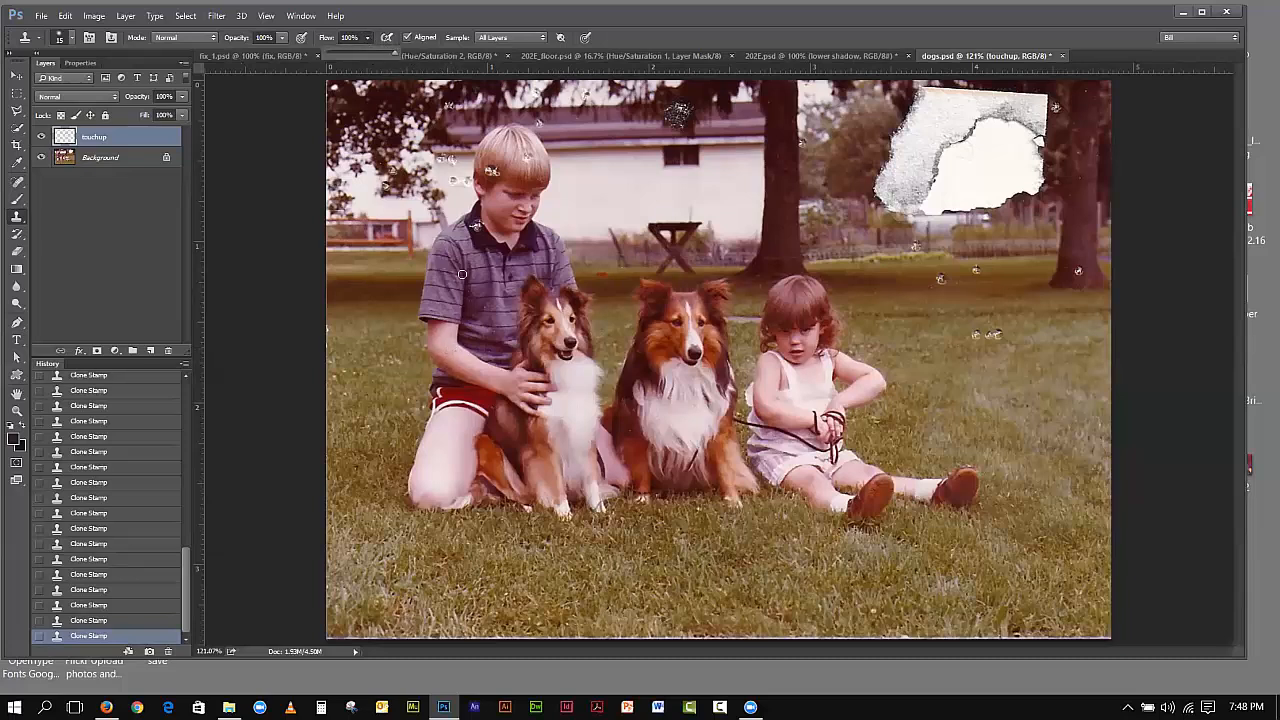
alt+click(459, 353)
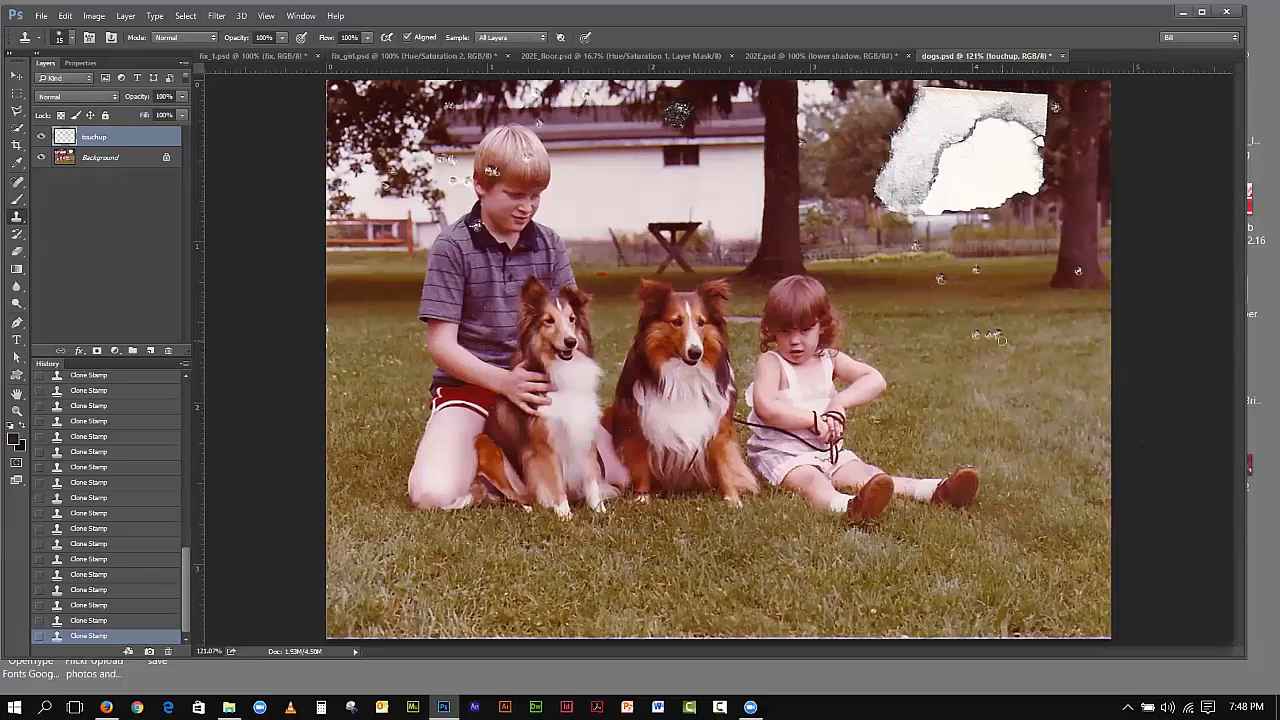
Step: Heal the small damage speck in the grass beyond the girl's shoulder with a 10 px Content-Aware Spot Healing Brush
click(16, 183)
click(80, 181)
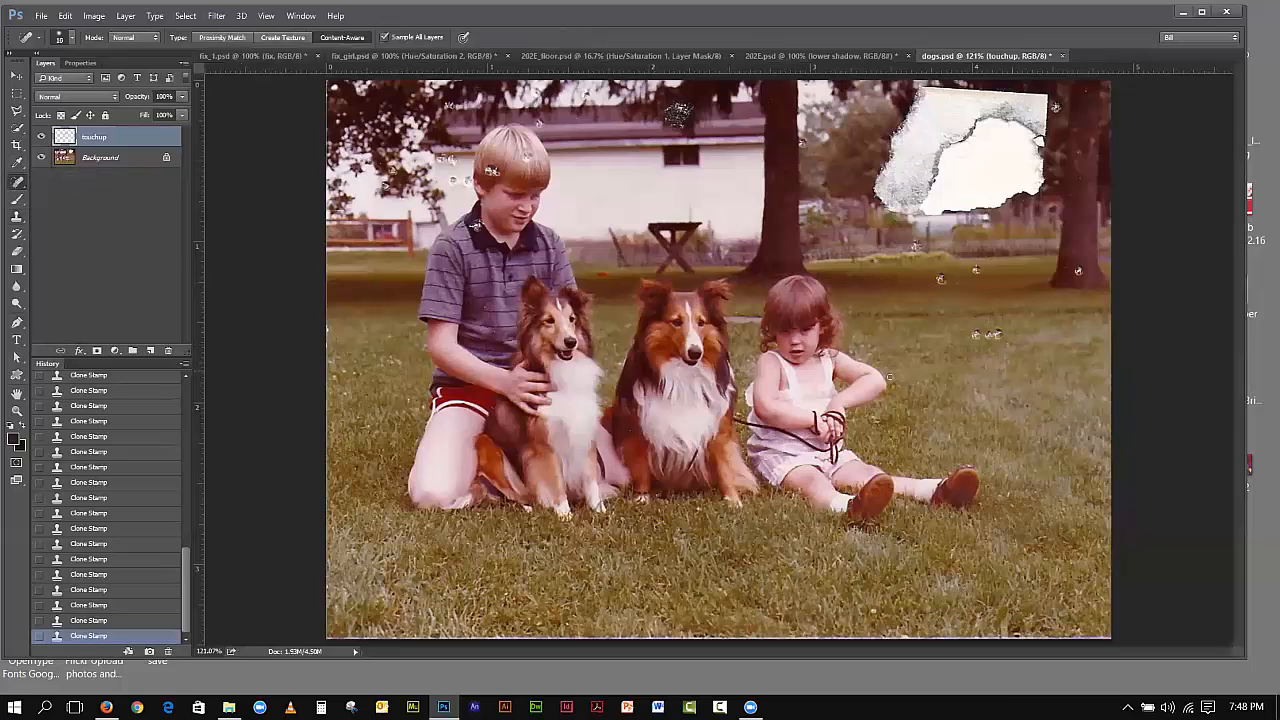
drag(981, 331, 975, 335)
click(980, 338)
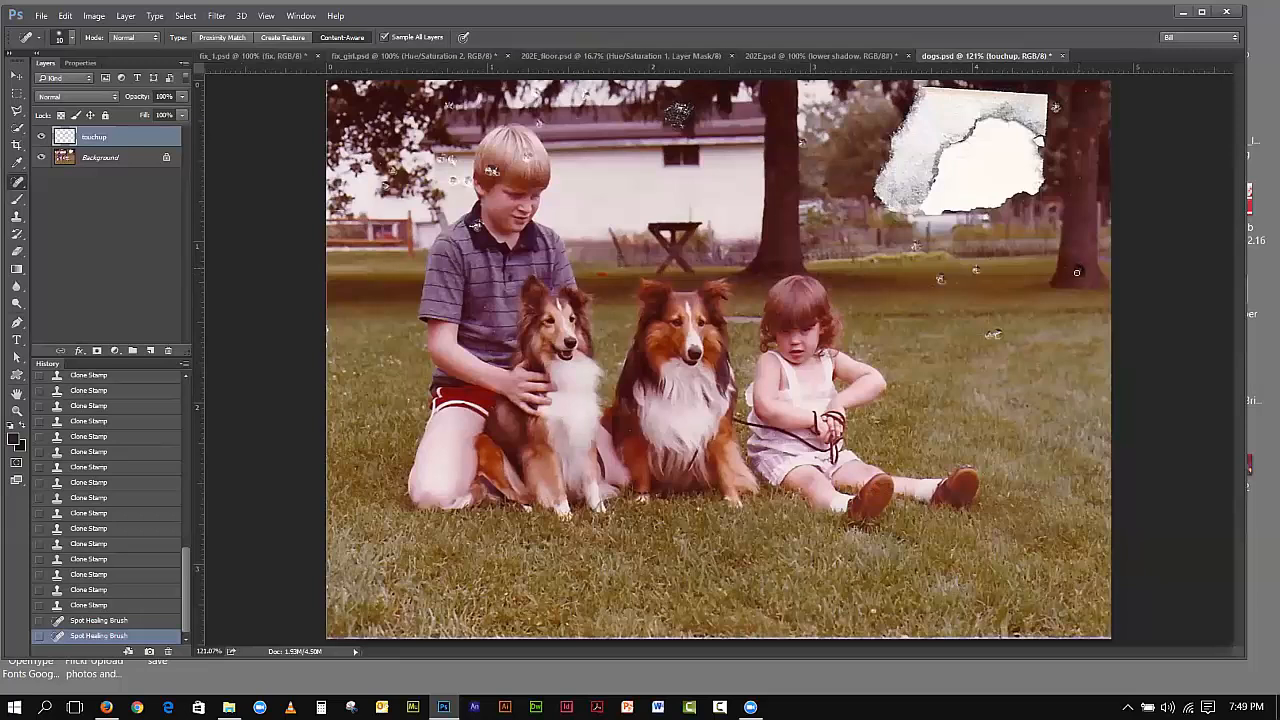
Step: Heal the damage spot at the base of the tree behind the girl and the blemishes higher on its trunk
click(1078, 274)
click(1083, 293)
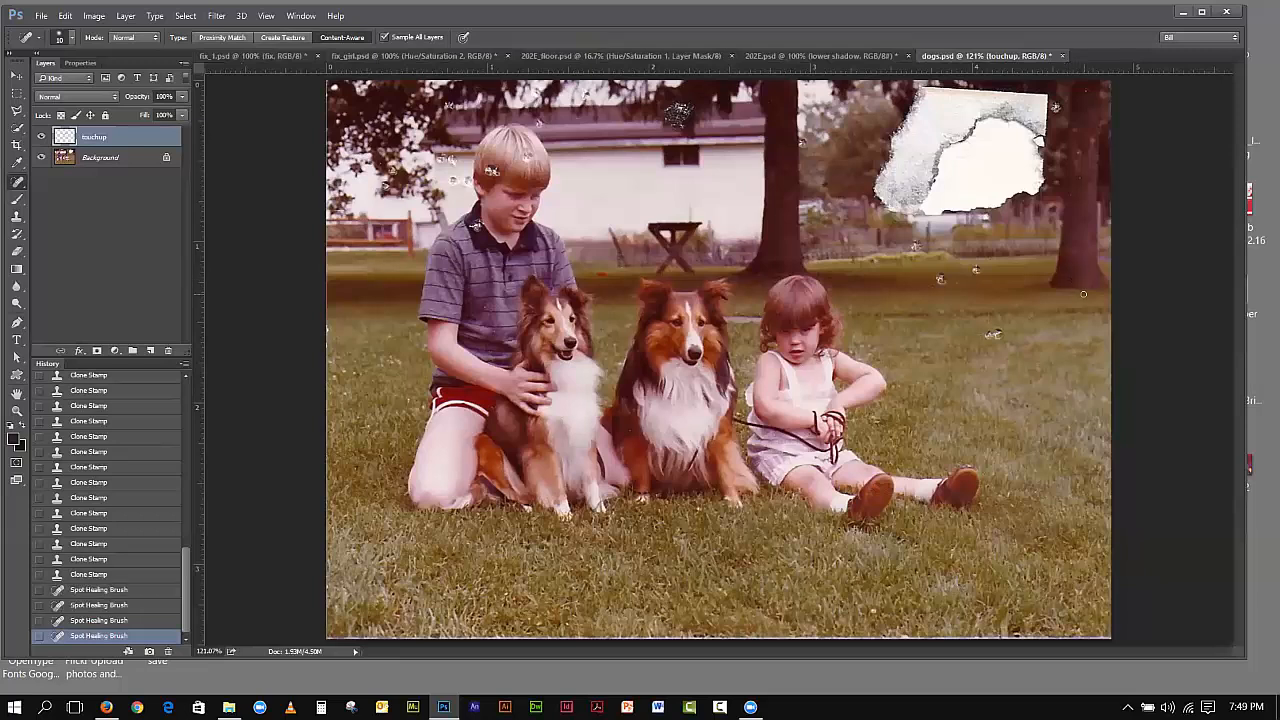
click(1081, 178)
click(1080, 182)
click(1079, 154)
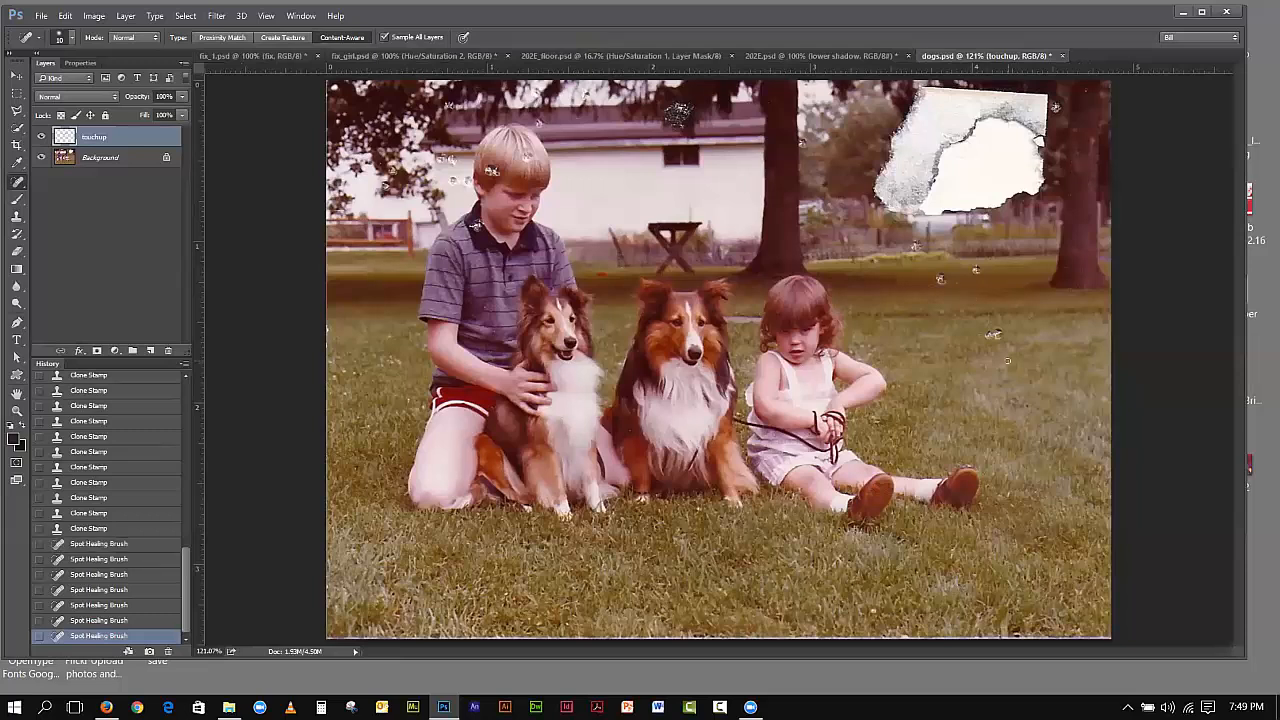
Step: Heal the remaining pair of damage specks in the grass beyond the girl with the Spot Healing Brush
click(988, 328)
click(988, 328)
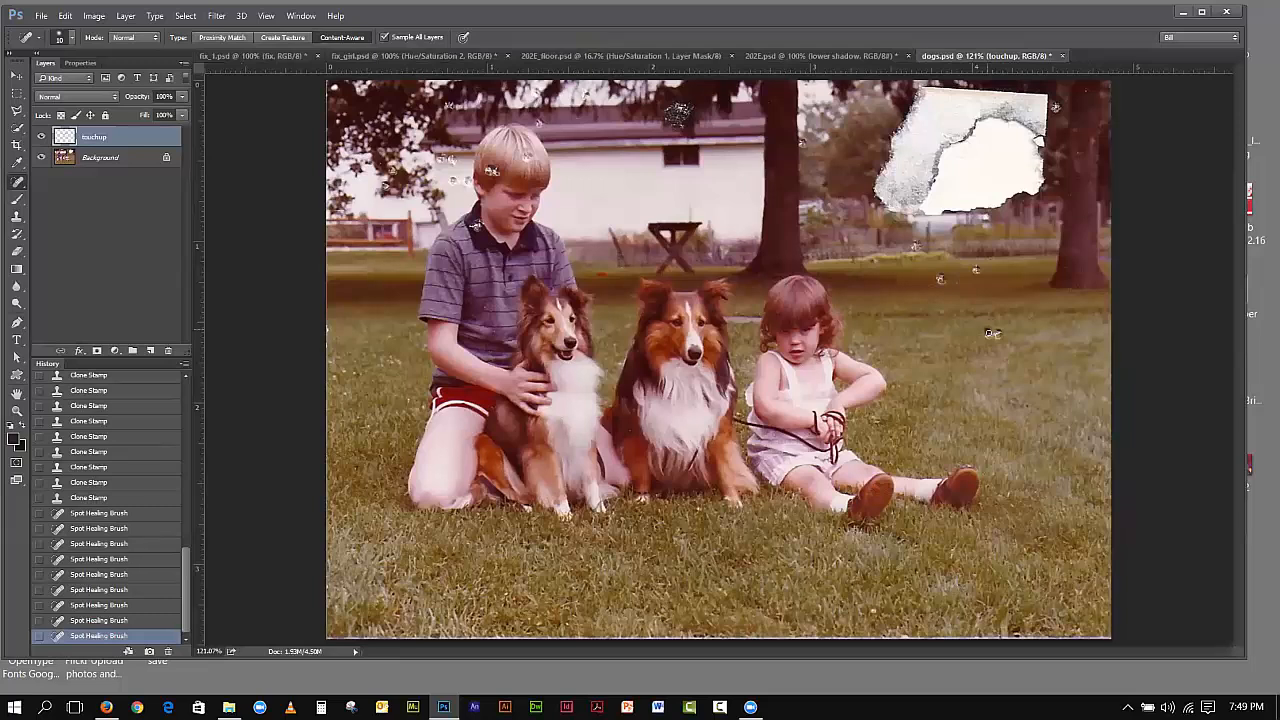
click(988, 334)
mouse_move(993, 338)
mouse_down()
mouse_move(1016, 336)
mouse_move(996, 338)
mouse_move(1008, 348)
mouse_move(988, 331)
mouse_move(992, 344)
mouse_up()
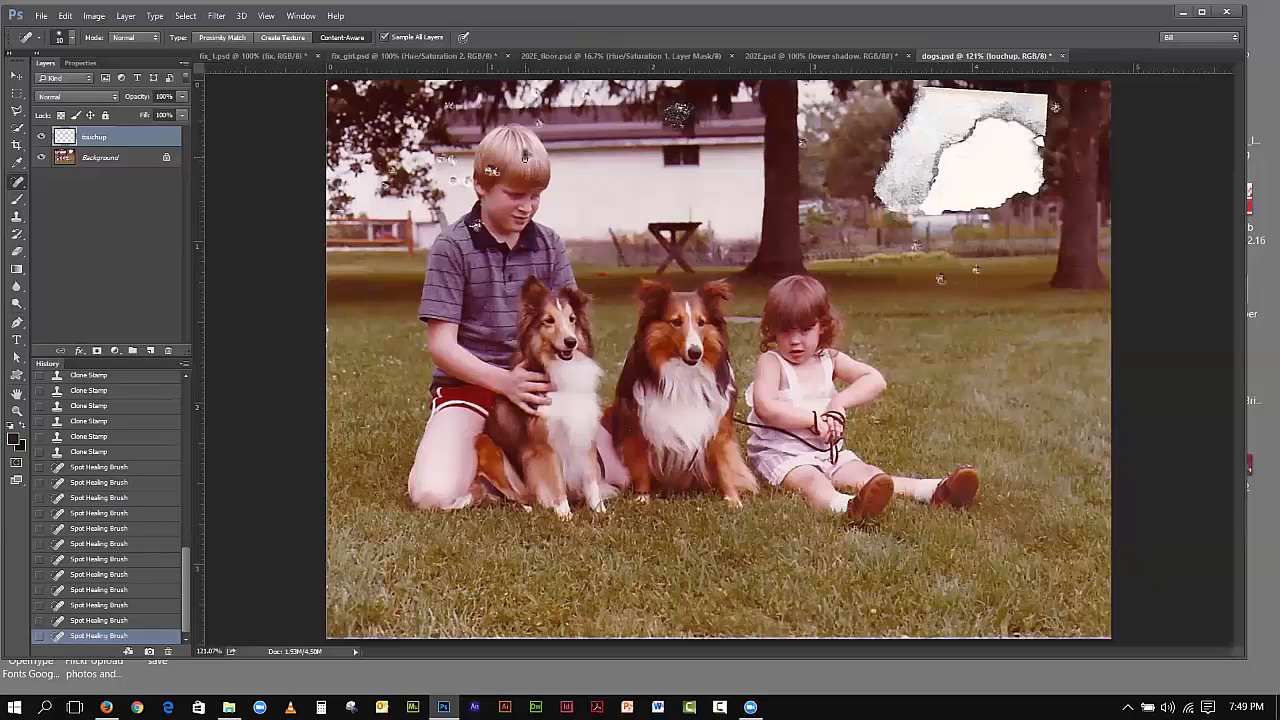
Step: Heal the two damage spots in the boy's hair with the 10 px Spot Healing Brush
click(528, 168)
click(530, 154)
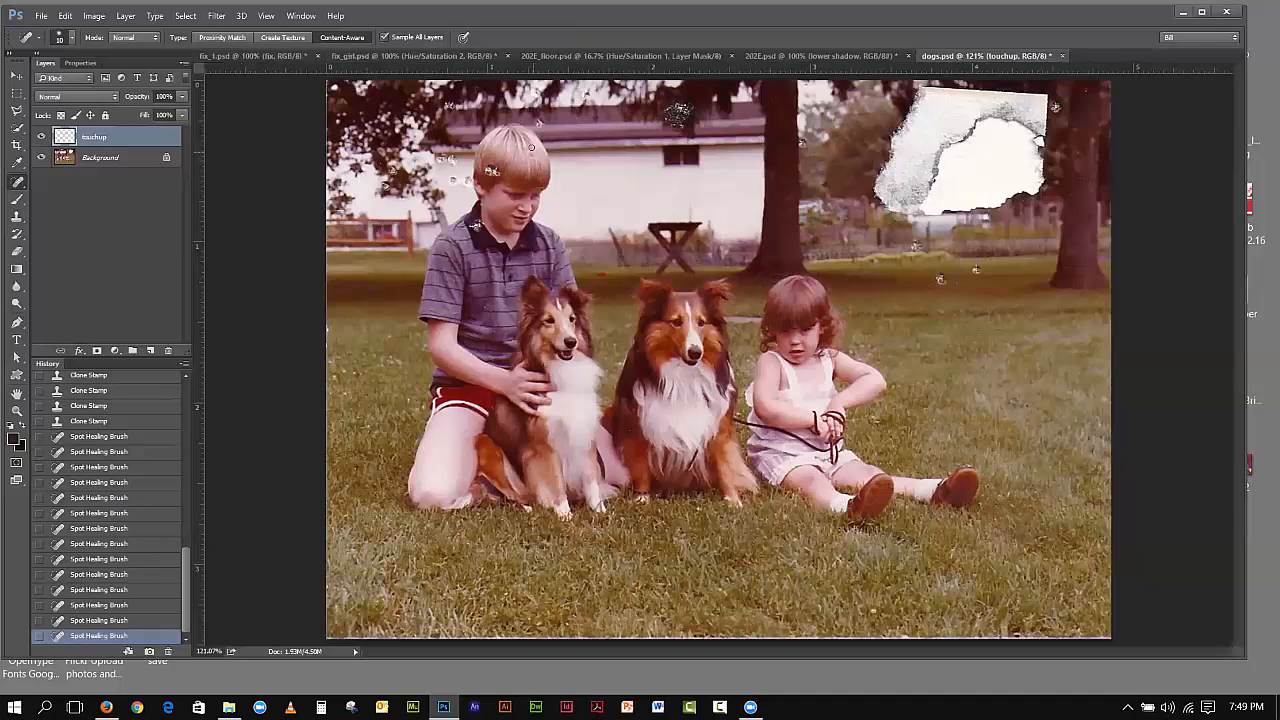
click(532, 160)
click(523, 157)
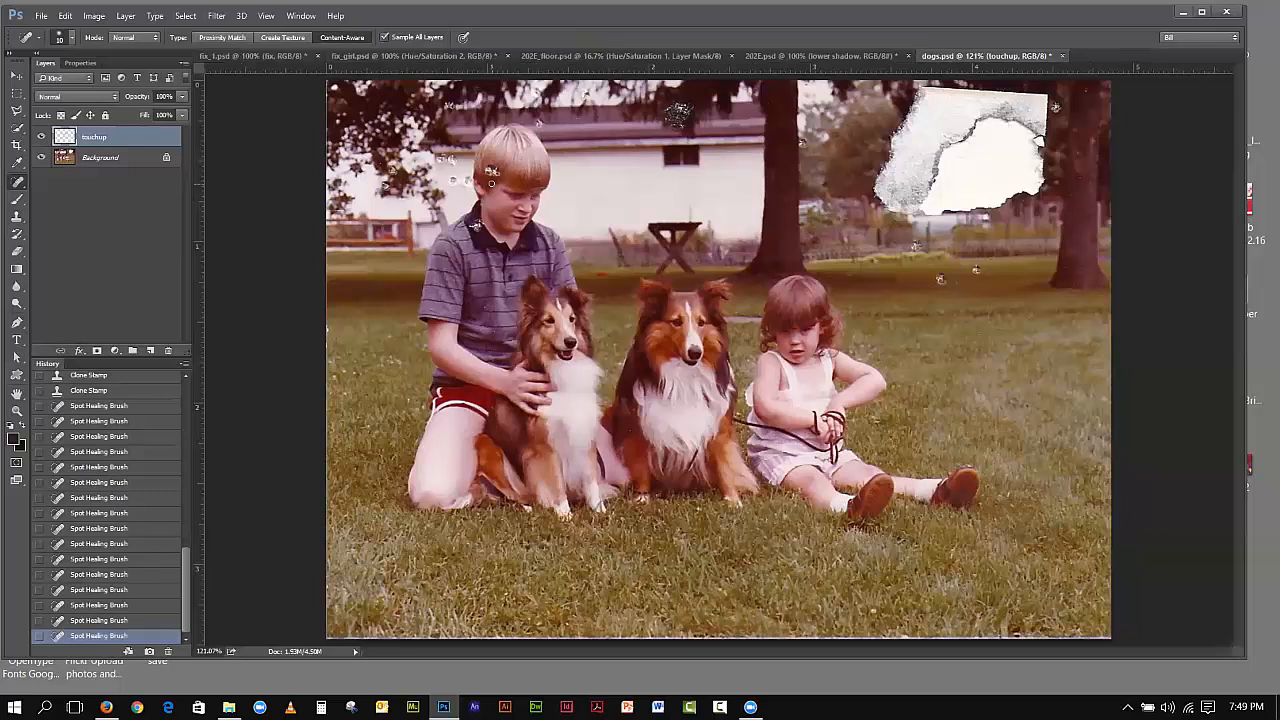
click(491, 169)
click(492, 170)
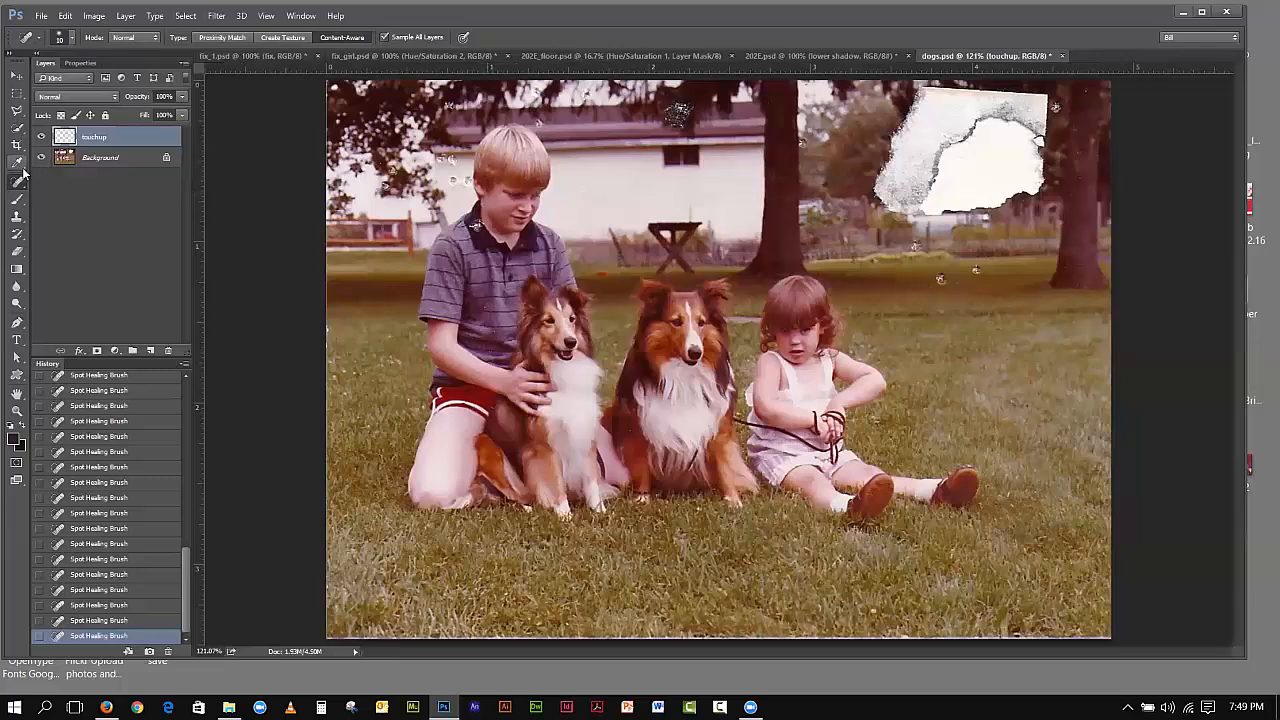
Step: Clone hair over the repaired patch at the boy's fringe and temple with a 15 px Clone Stamp at 70% flow
click(17, 218)
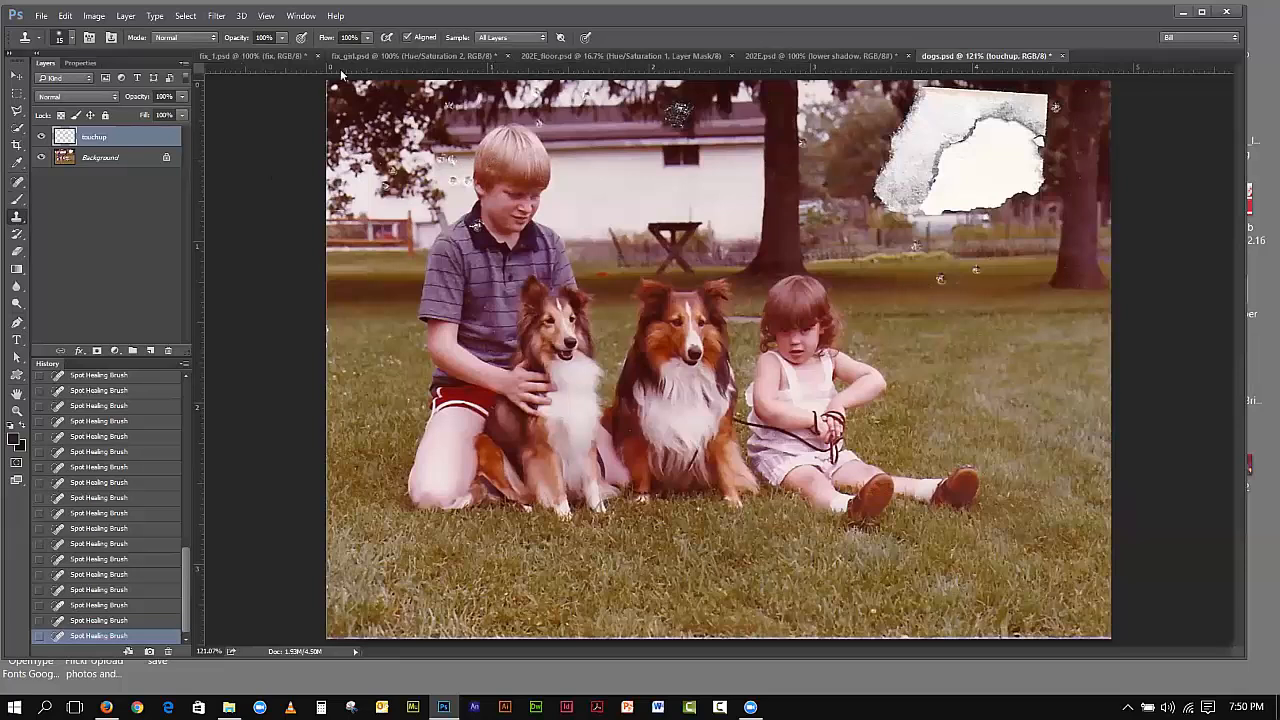
click(369, 37)
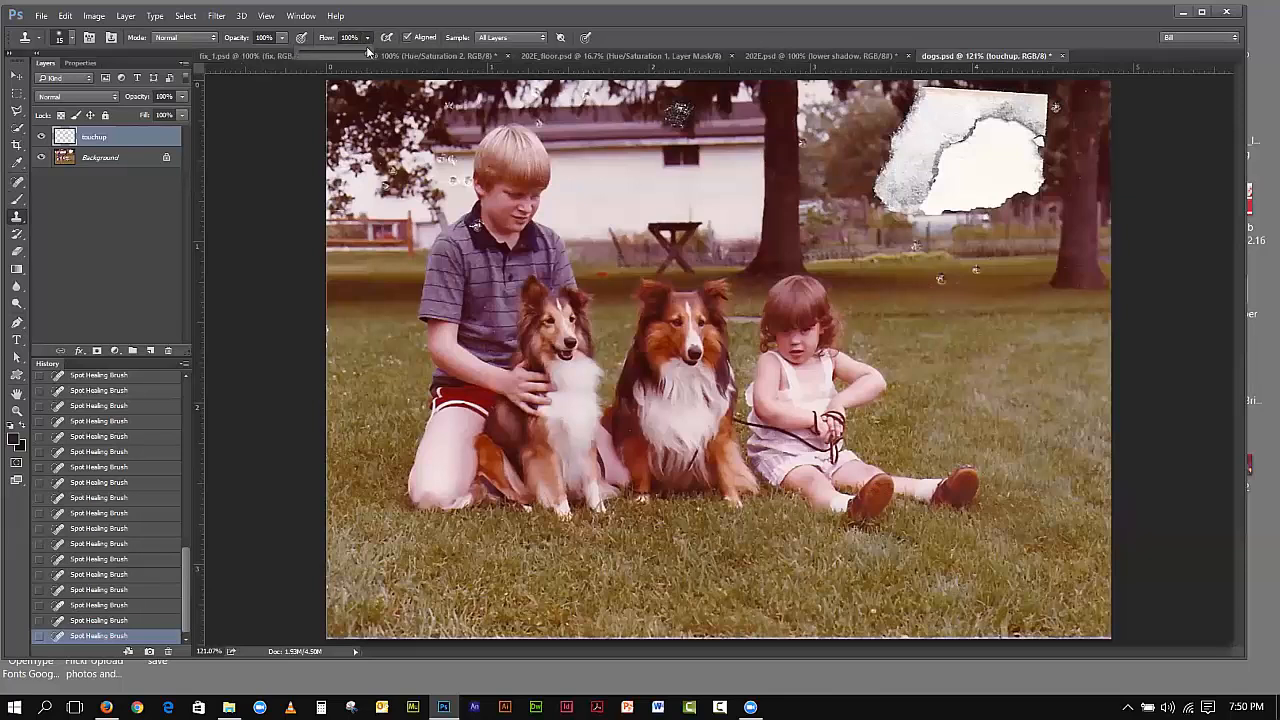
drag(370, 55, 344, 55)
click(488, 168)
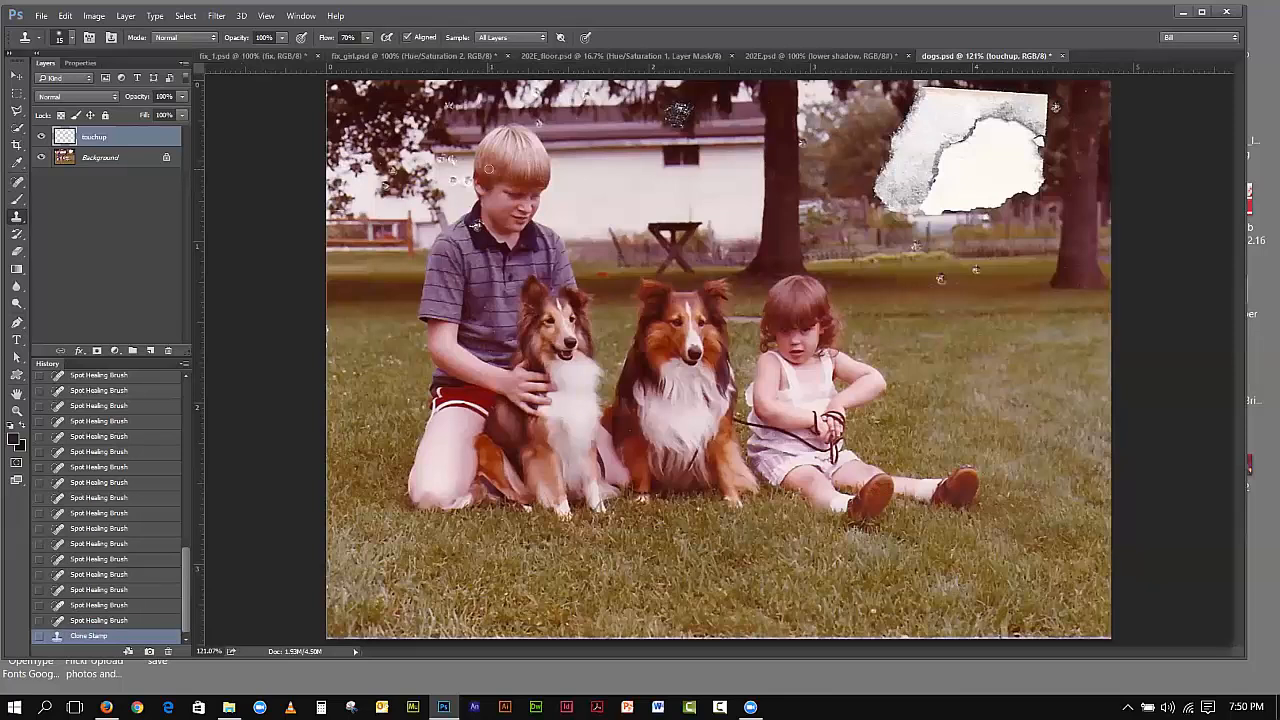
click(490, 168)
click(496, 171)
click(504, 174)
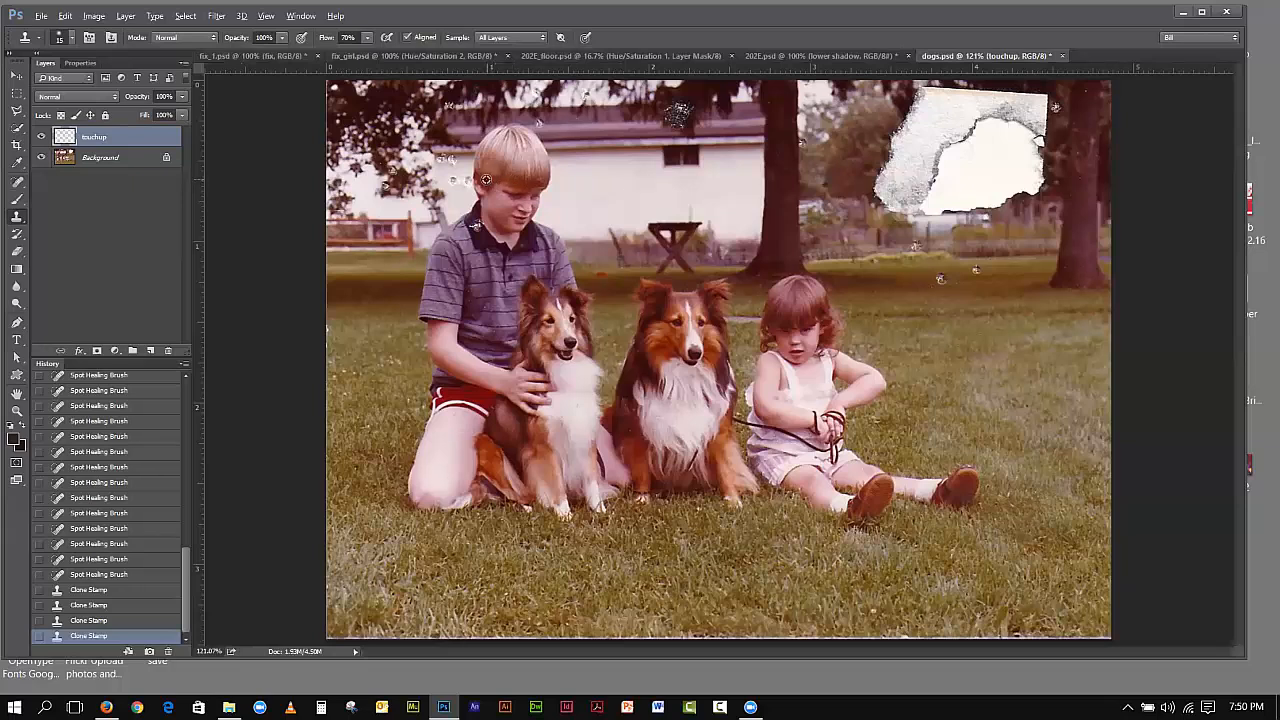
click(495, 190)
Step: Blend the boy's fringe and temple with light Clone Stamp strokes at 28% flow
click(368, 37)
drag(365, 50, 340, 52)
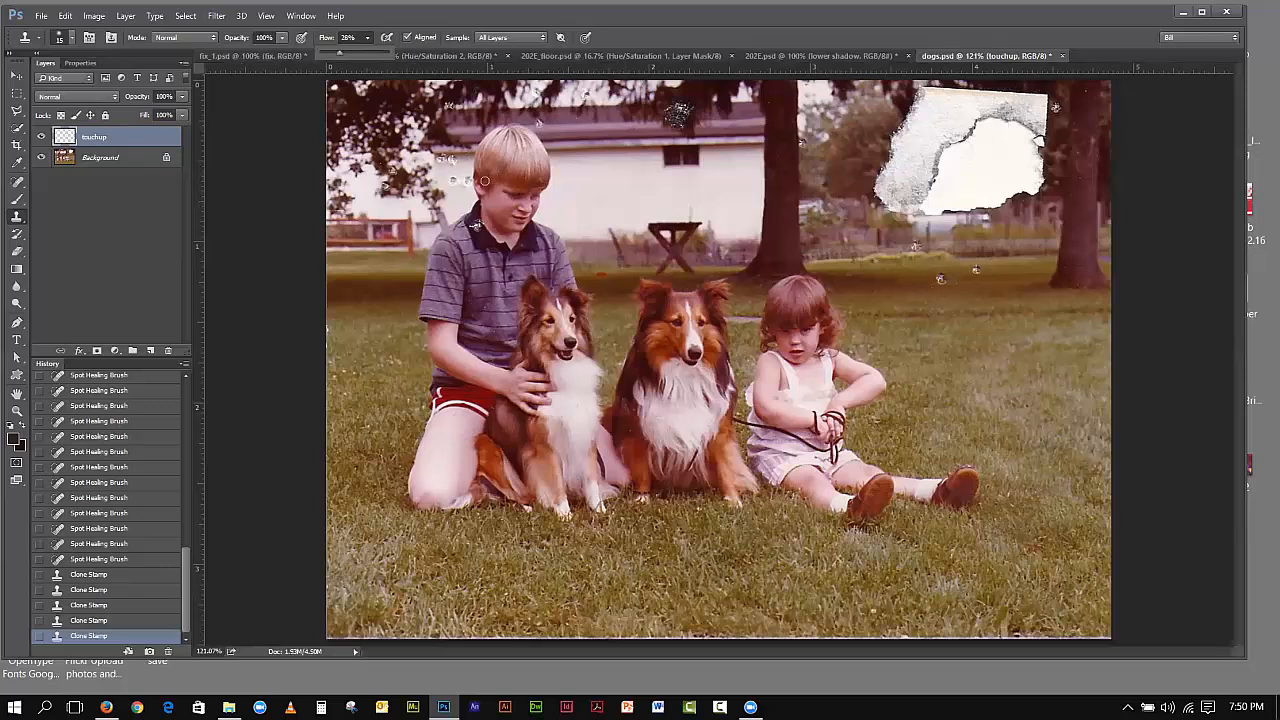
click(488, 177)
click(494, 170)
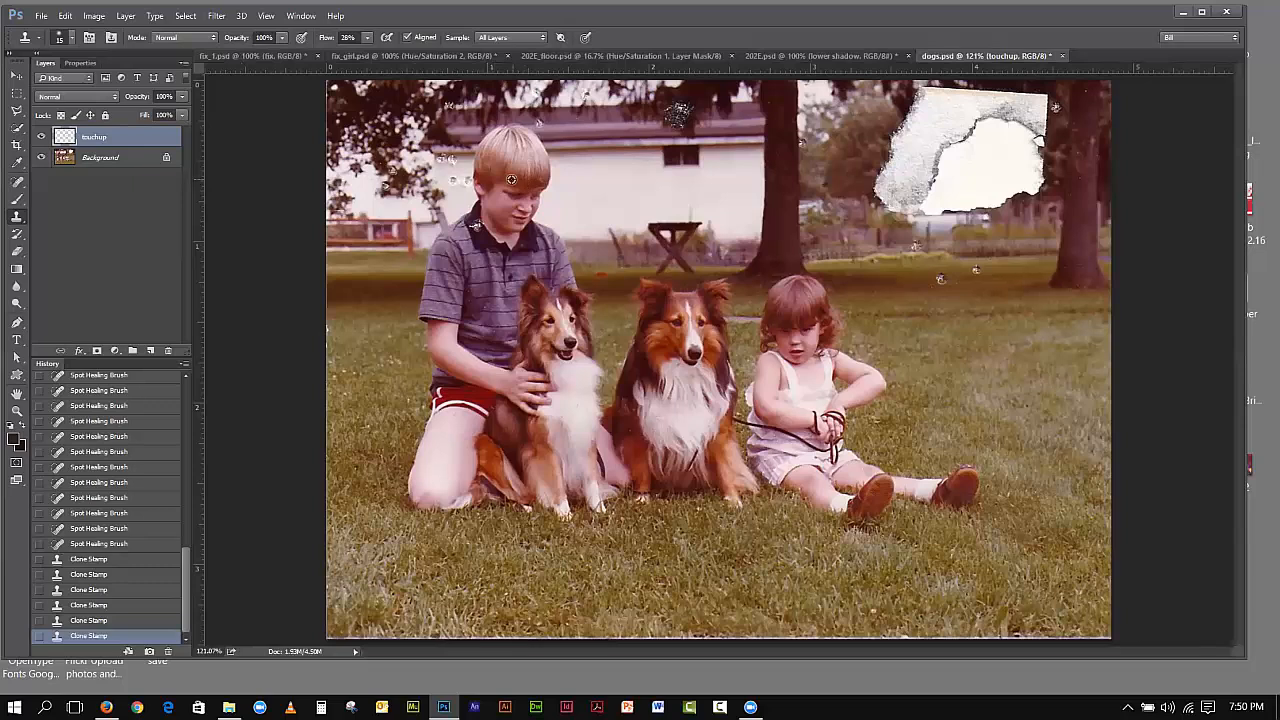
click(495, 175)
click(504, 174)
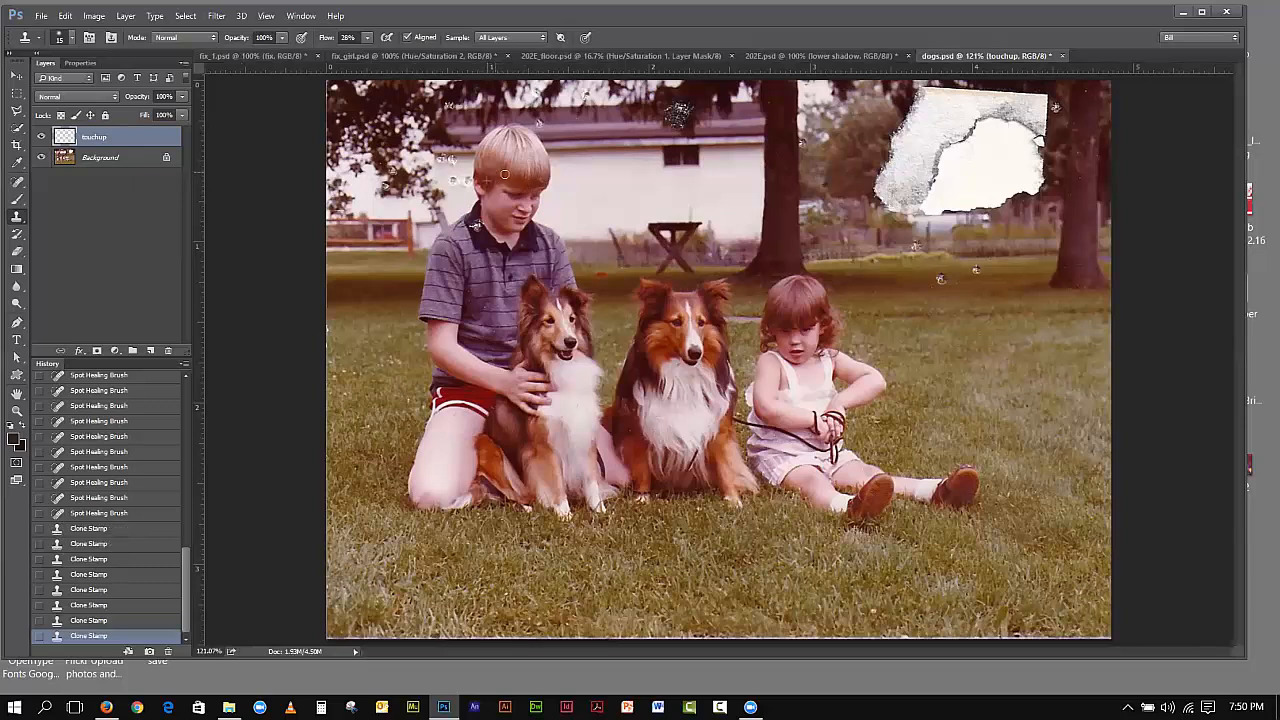
click(500, 172)
click(484, 162)
click(489, 166)
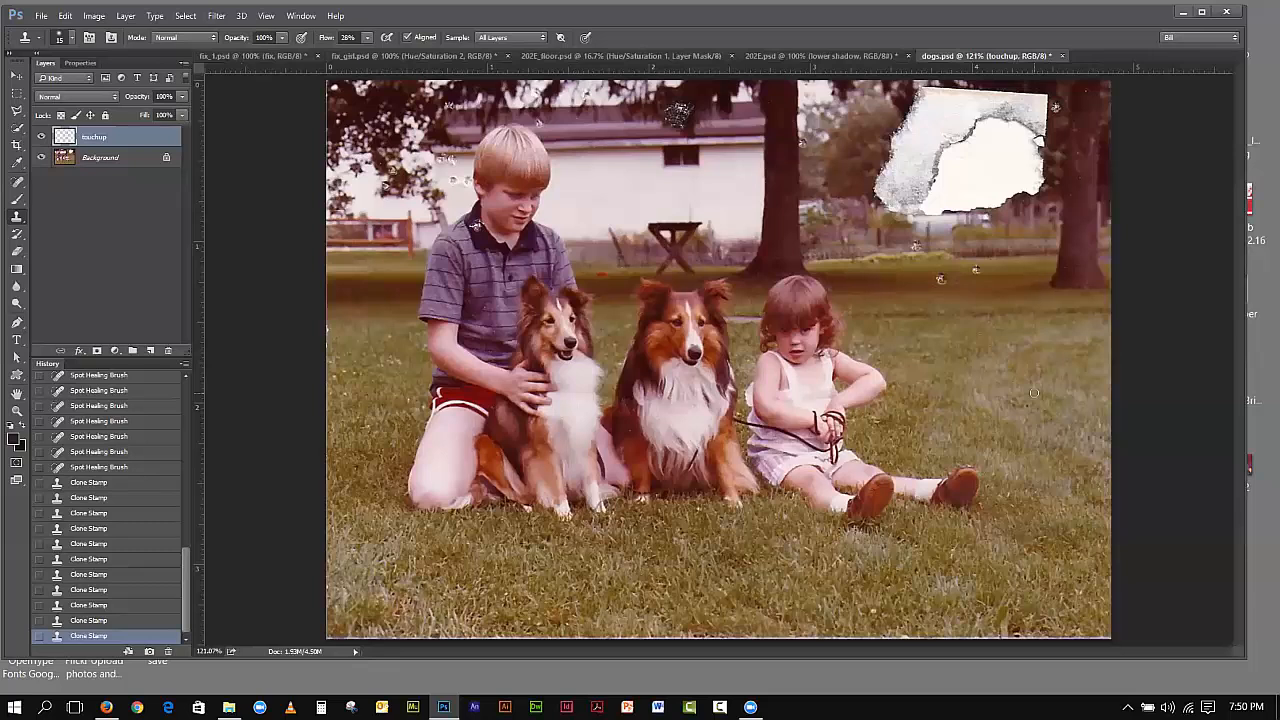
click(492, 172)
click(492, 172)
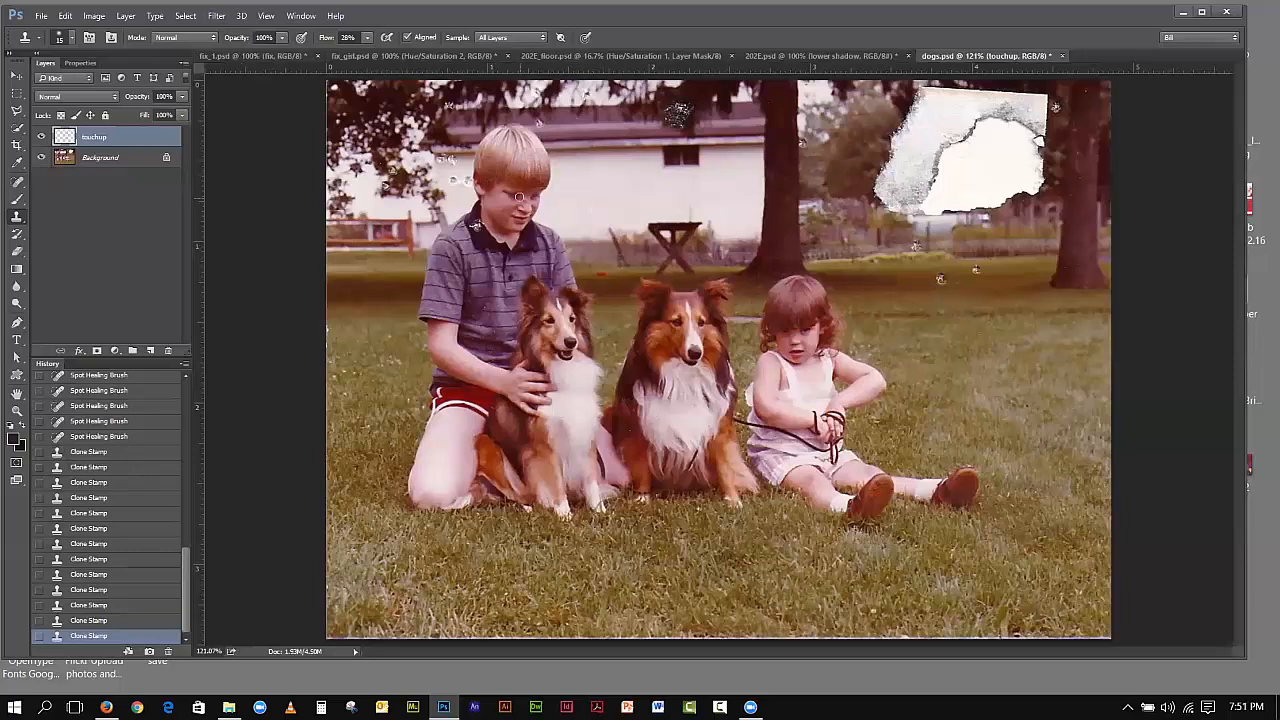
Step: Heal the edge of the boy's fringe on the side facing the house with a 10 px Spot Healing Brush
click(16, 128)
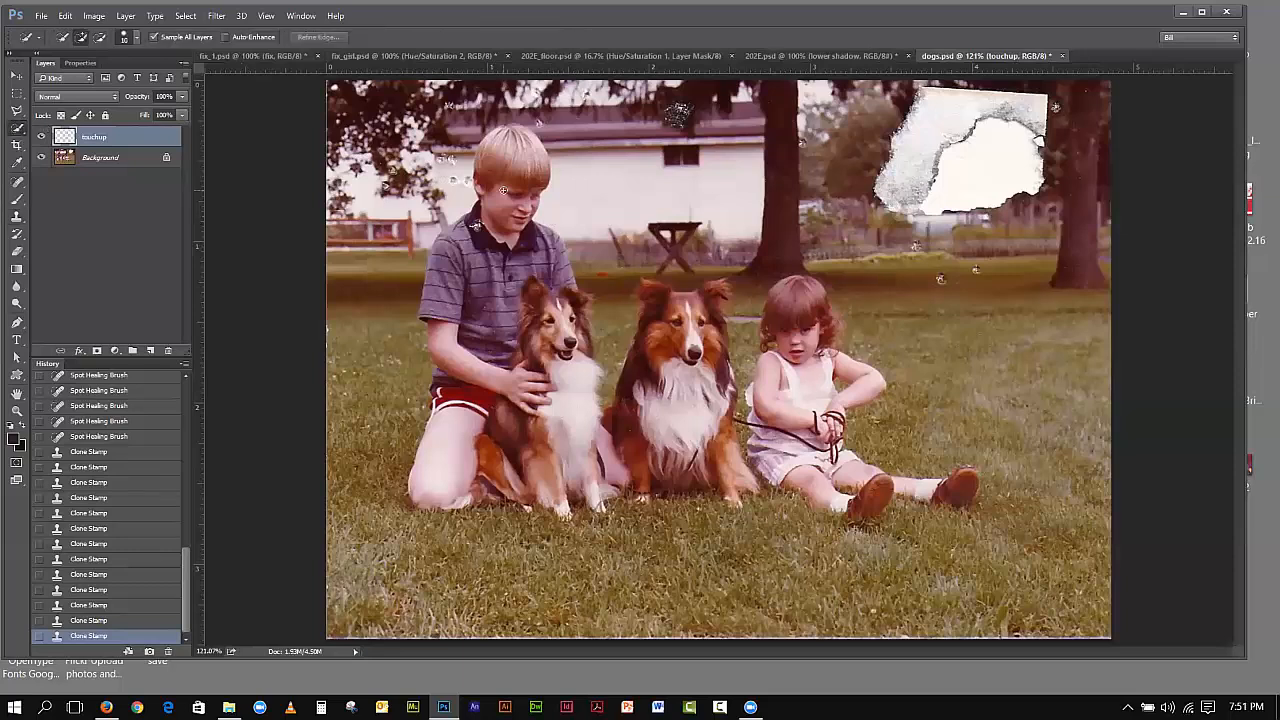
click(16, 181)
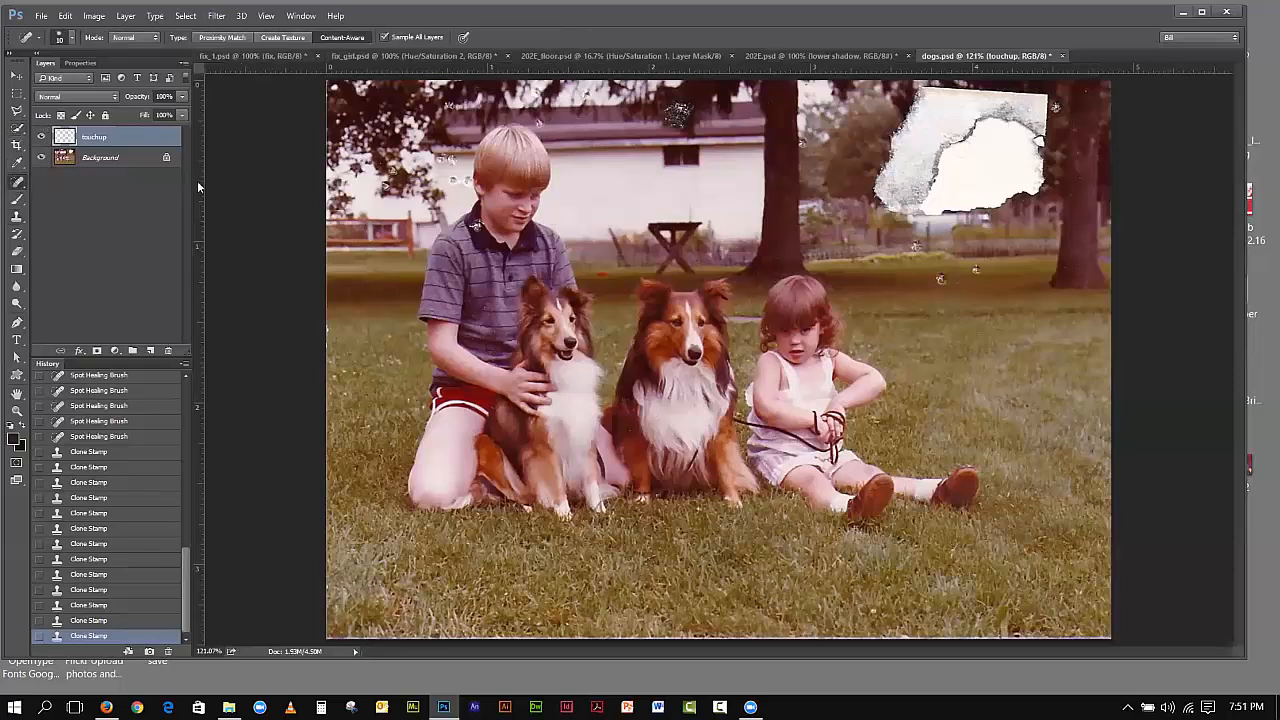
click(538, 178)
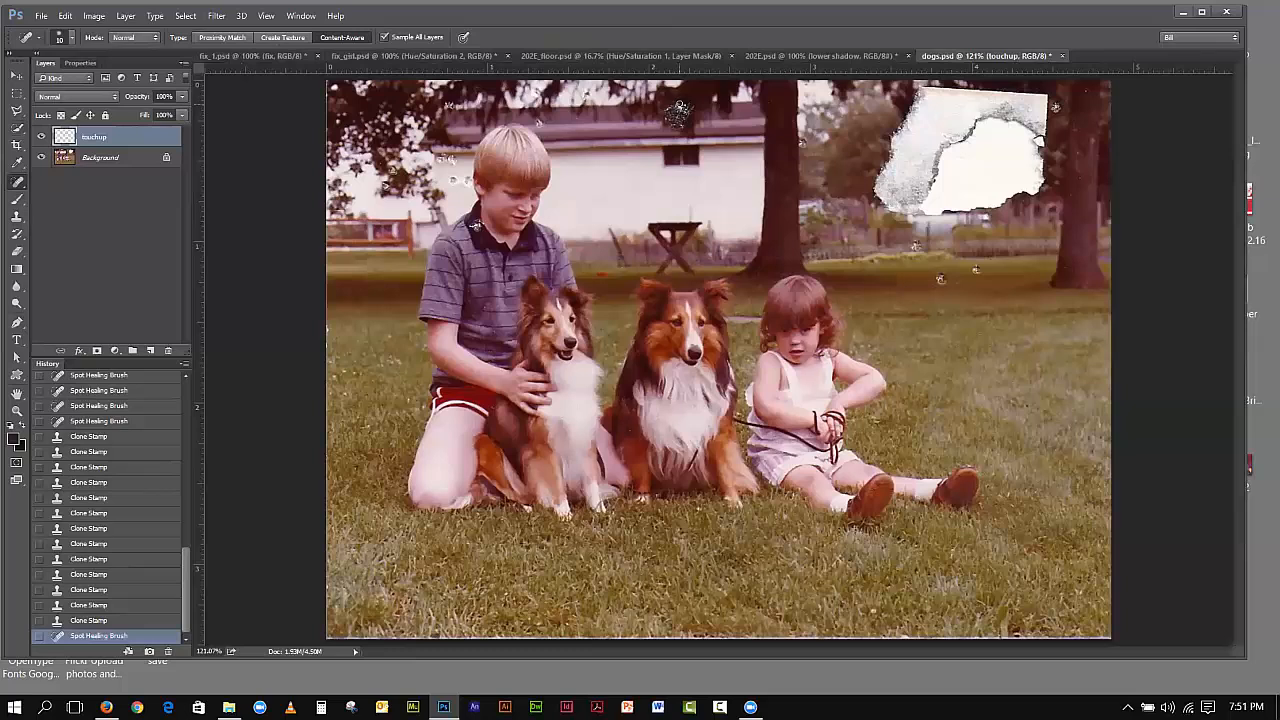
Step: Heal the speckled damage patch in the dark branches above the house roof with the 10 px Spot Healing Brush
click(679, 112)
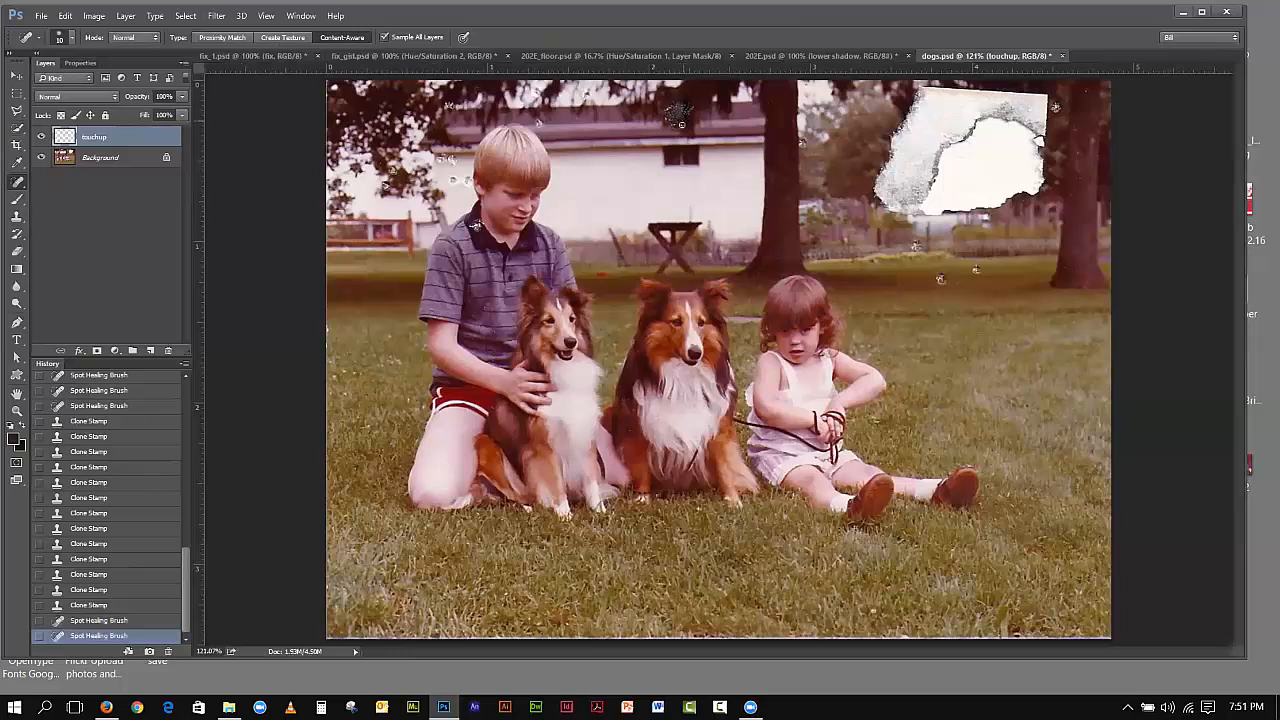
click(682, 110)
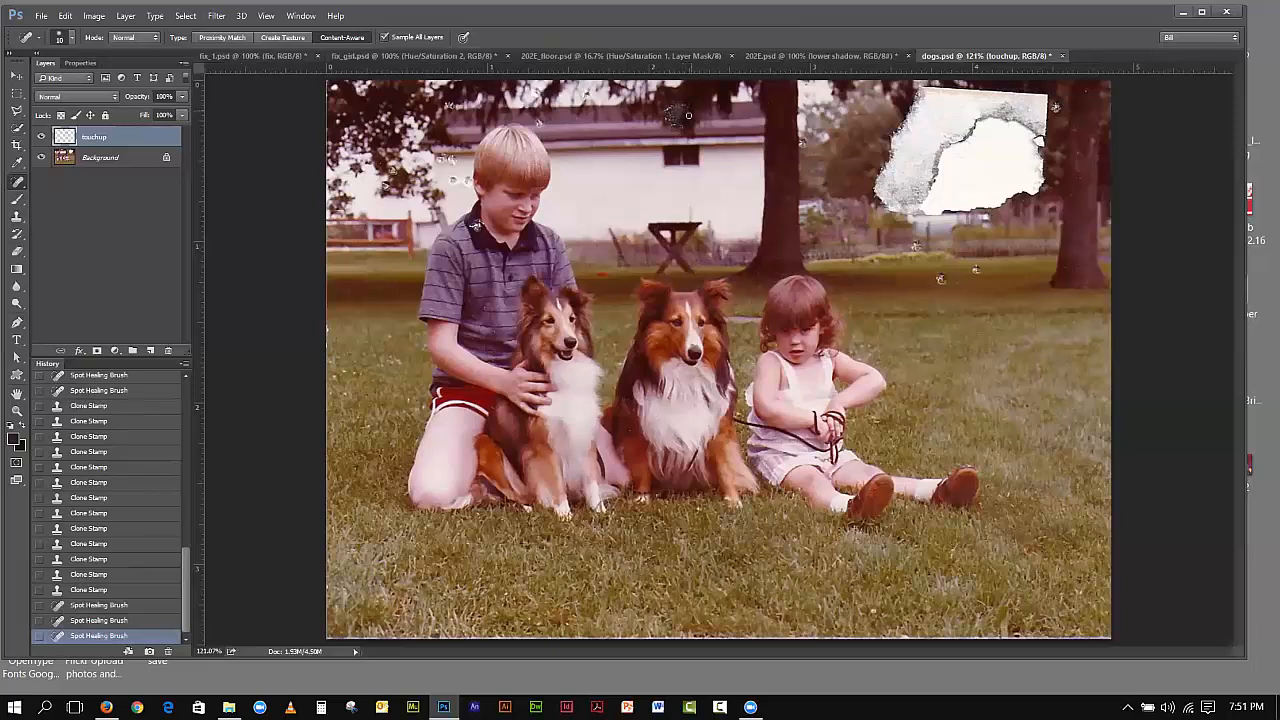
click(688, 106)
click(685, 115)
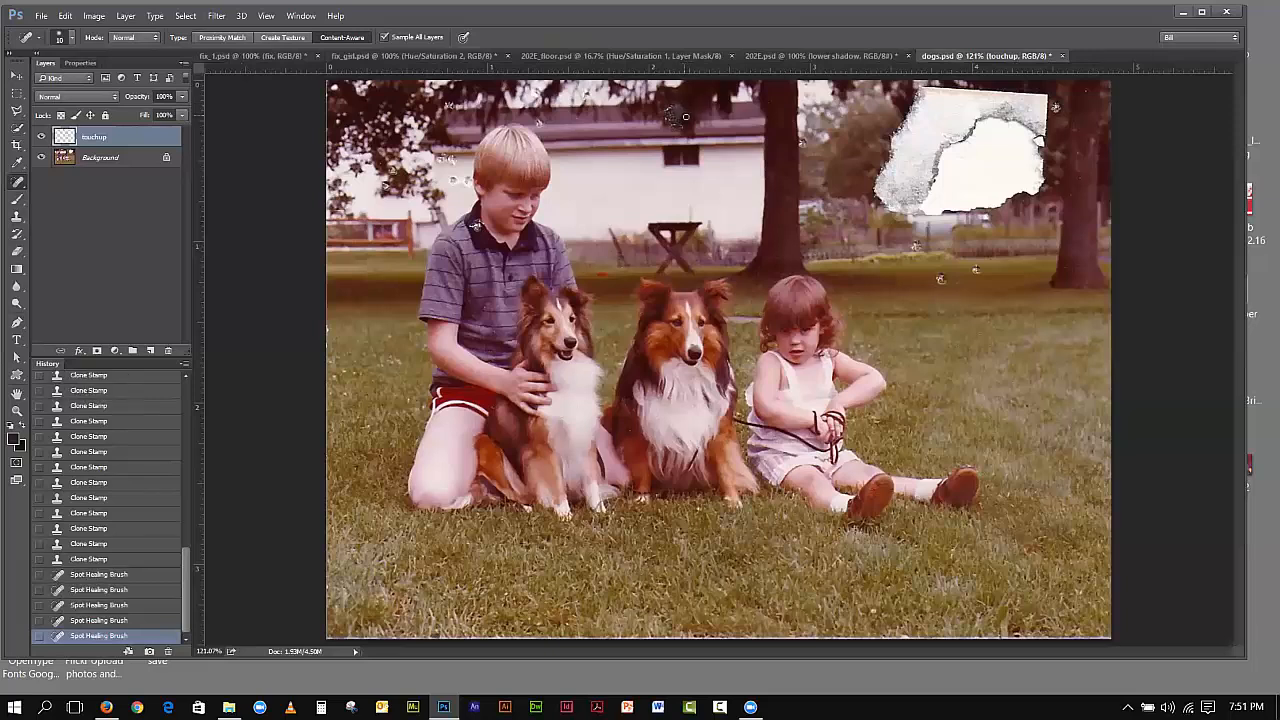
click(689, 106)
click(675, 114)
click(684, 125)
click(670, 105)
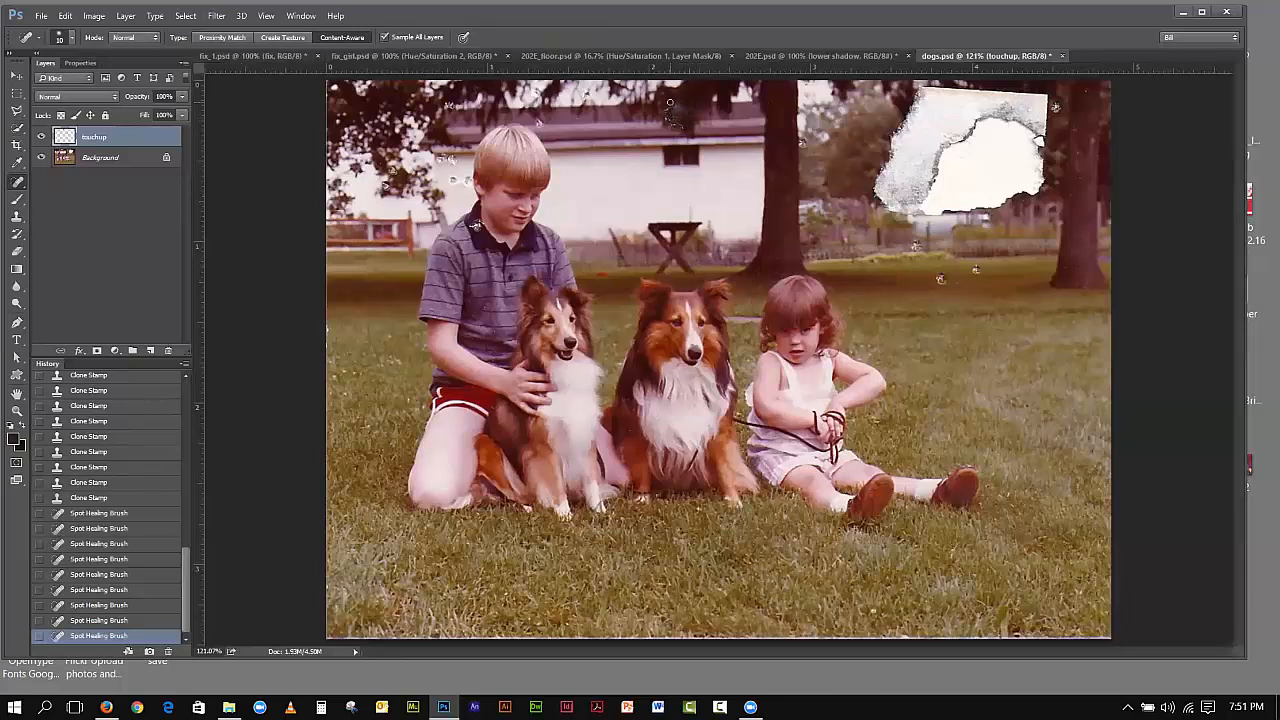
click(668, 110)
click(670, 122)
click(674, 114)
click(674, 122)
click(681, 126)
click(673, 124)
click(665, 110)
click(677, 104)
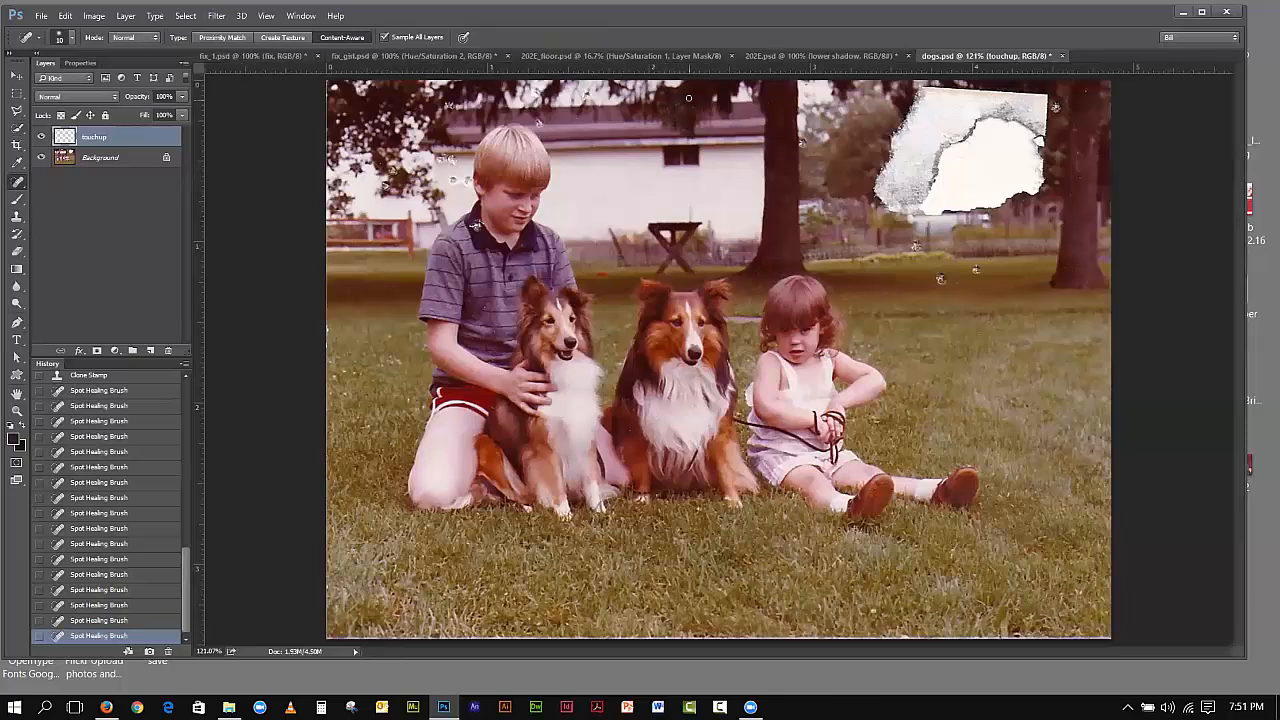
click(674, 101)
Step: Blend the healed branches above the roof with 15 px Clone Stamp strokes at 28% flow
click(16, 216)
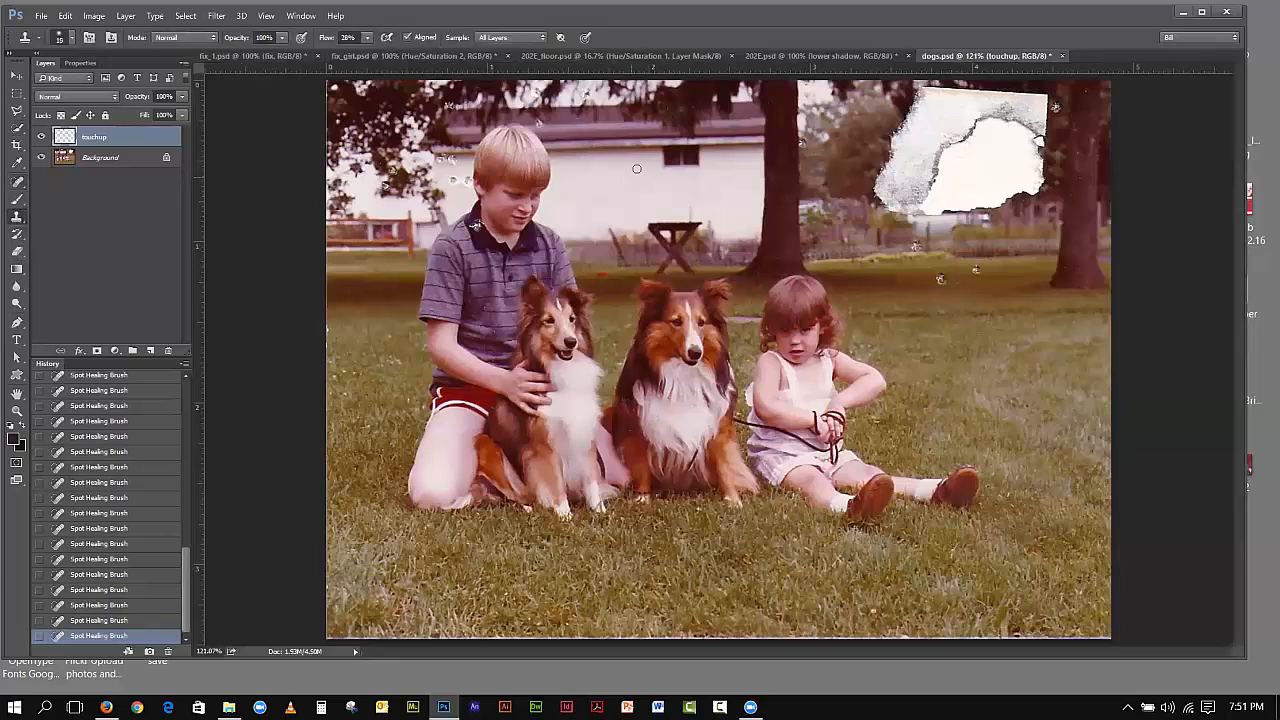
drag(691, 96, 694, 106)
click(672, 100)
click(676, 100)
click(670, 107)
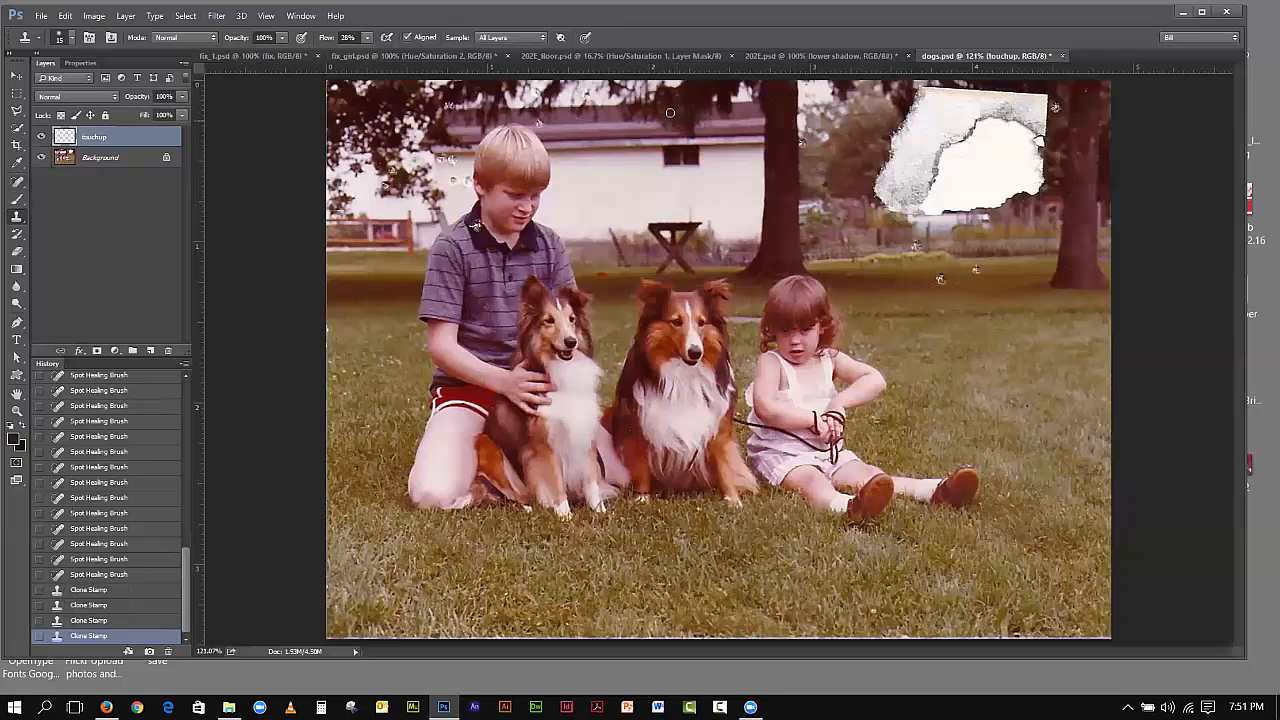
click(651, 104)
Step: Raise the Clone Stamp flow to 100% and clone branch and roof texture over the repaired patch
click(367, 40)
drag(366, 57, 436, 67)
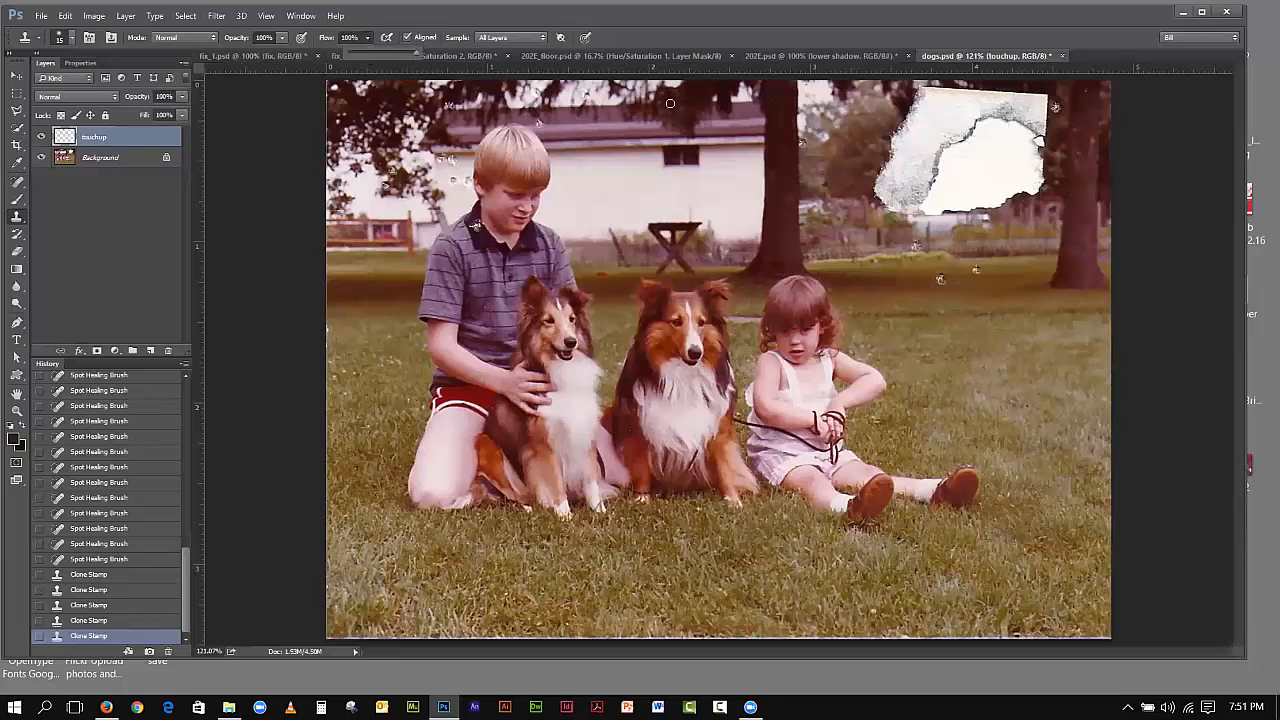
alt+click(670, 104)
click(667, 110)
click(684, 123)
click(685, 120)
click(680, 104)
click(678, 94)
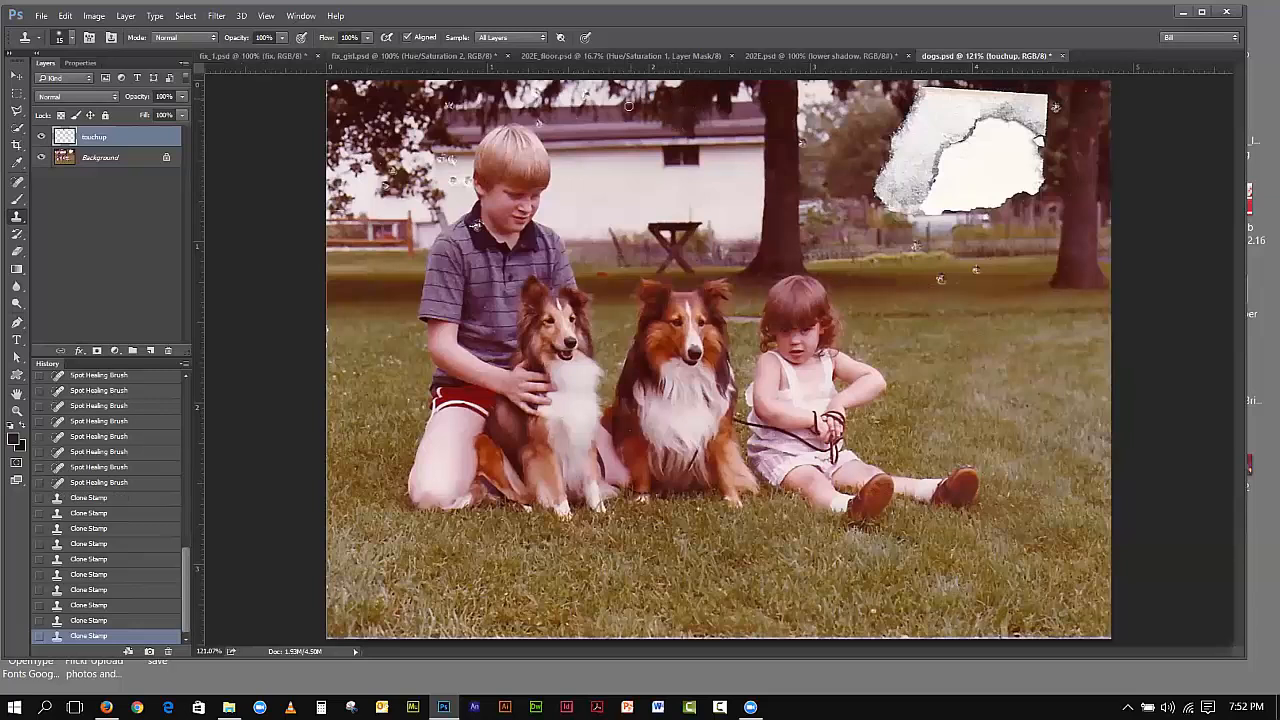
Step: Clone out the small spots on the house, the tree trunk's edge and just above the boy's hair
click(726, 144)
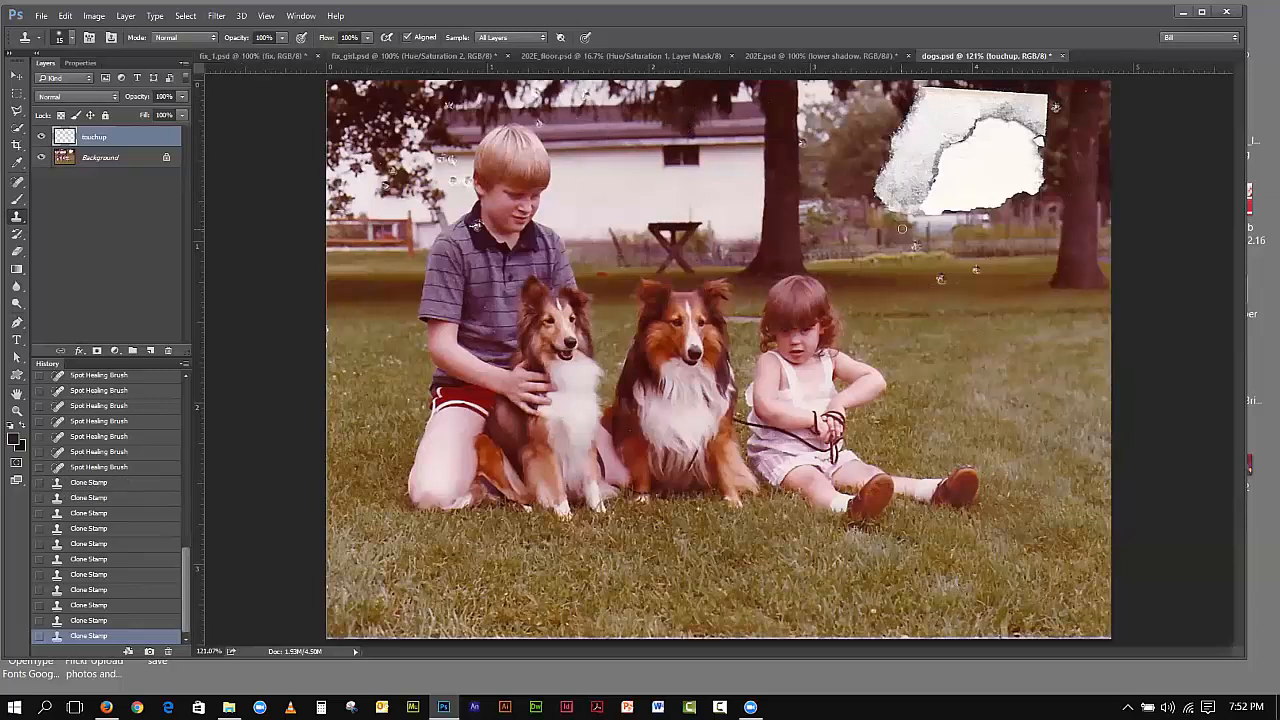
click(769, 97)
click(539, 121)
click(539, 121)
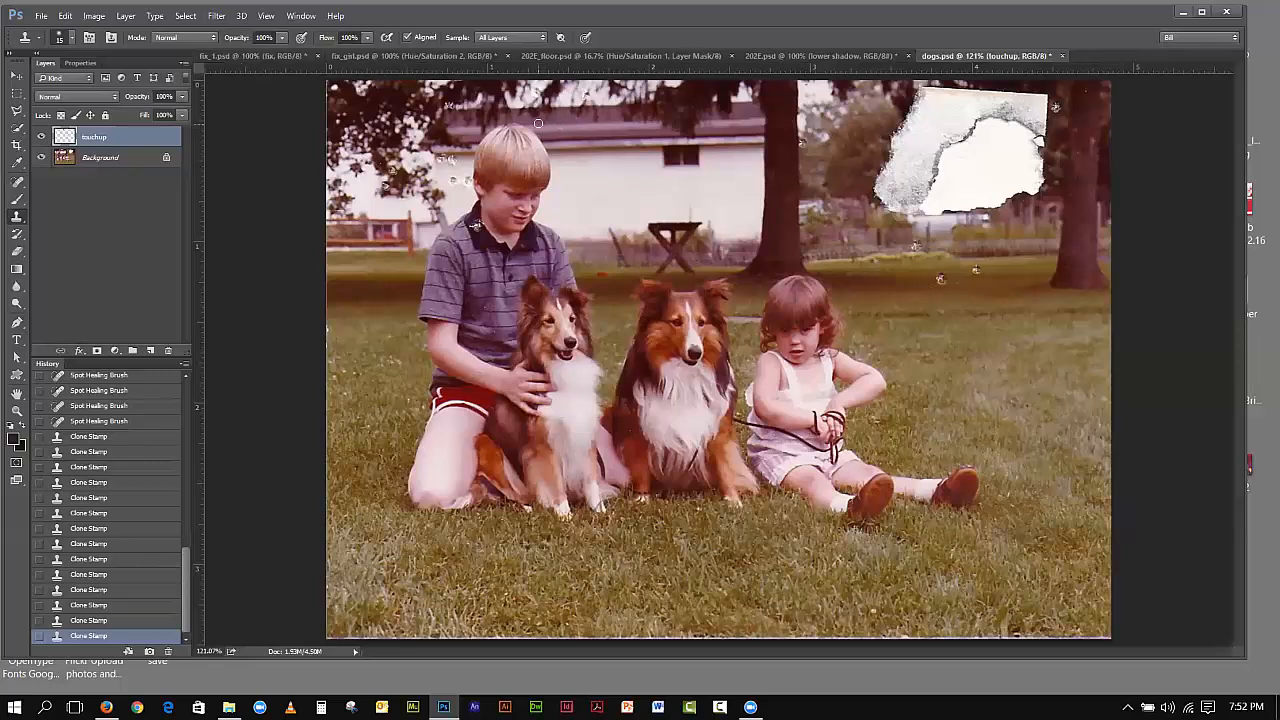
click(536, 123)
click(541, 124)
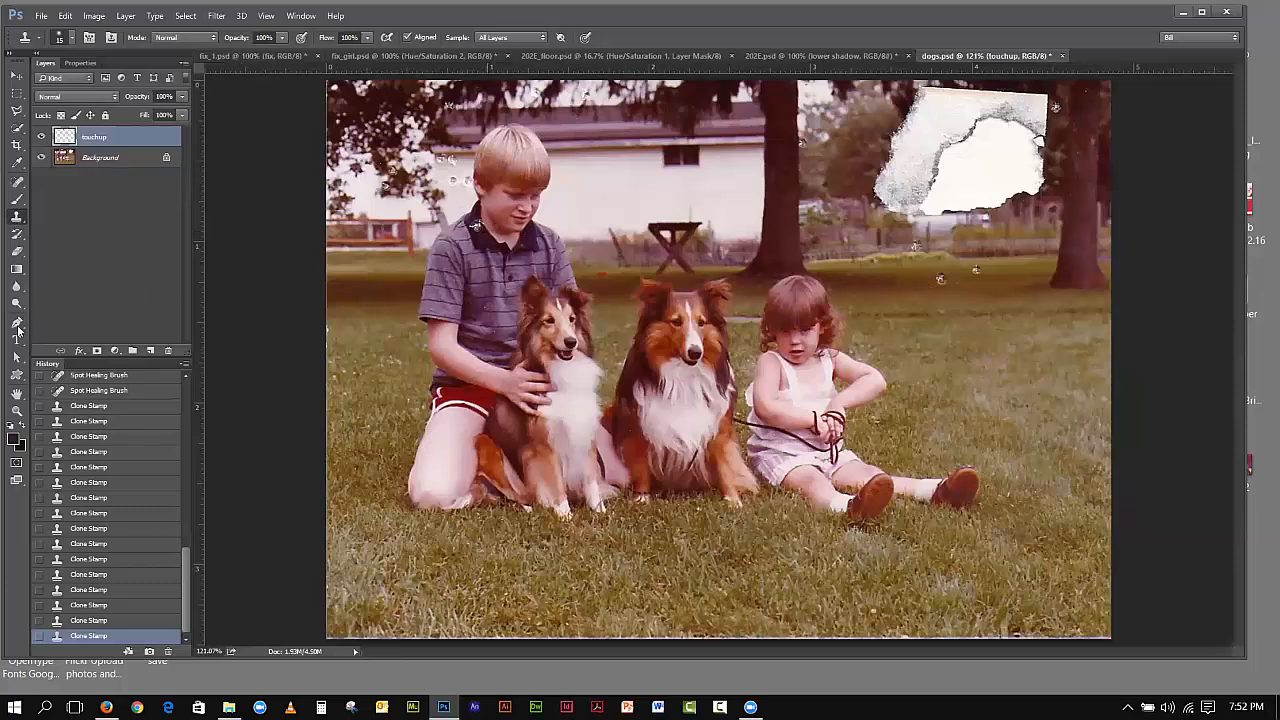
Step: Clone out the white damage on the boy's shirt collar with the 15 px Clone Stamp at 200% zoom
click(17, 410)
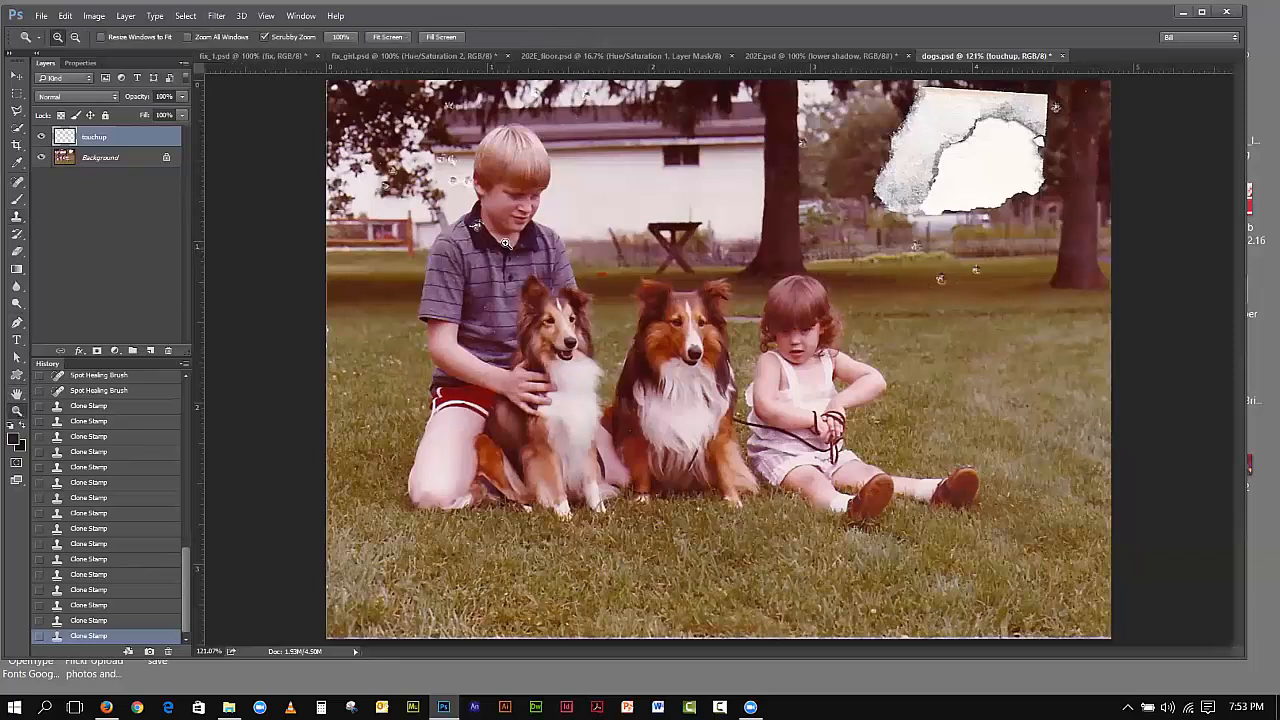
click(500, 242)
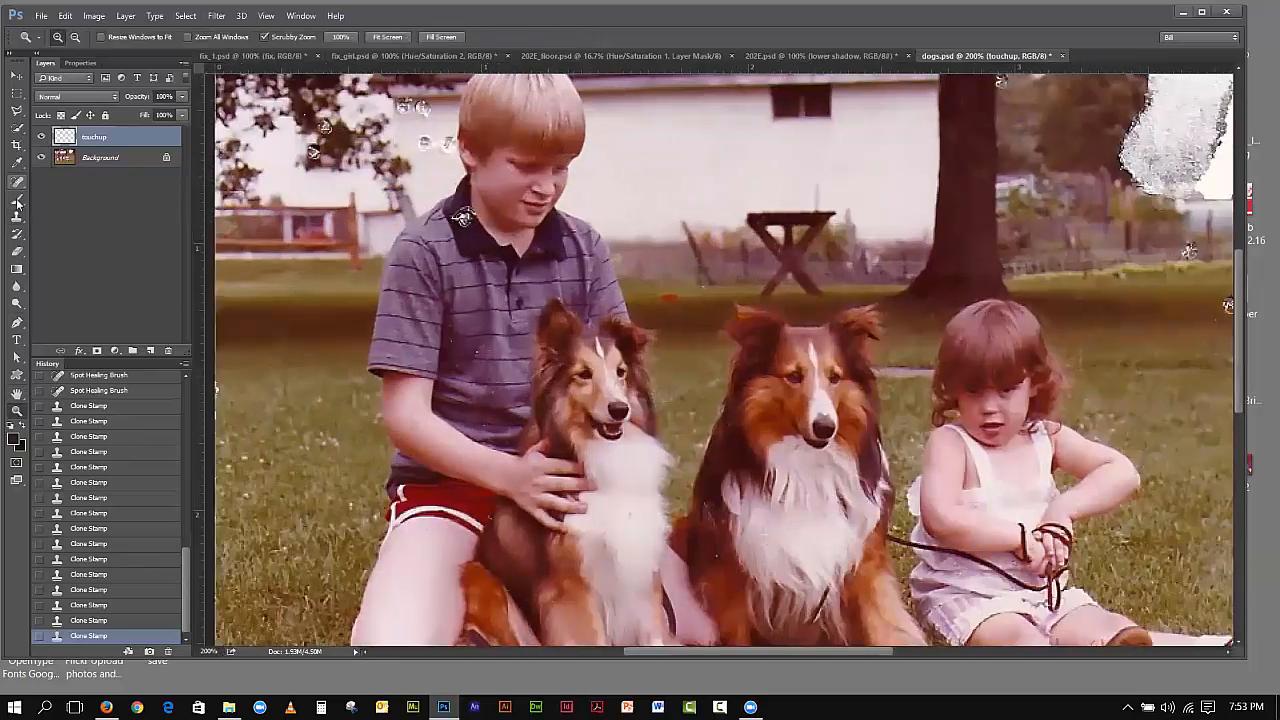
click(16, 216)
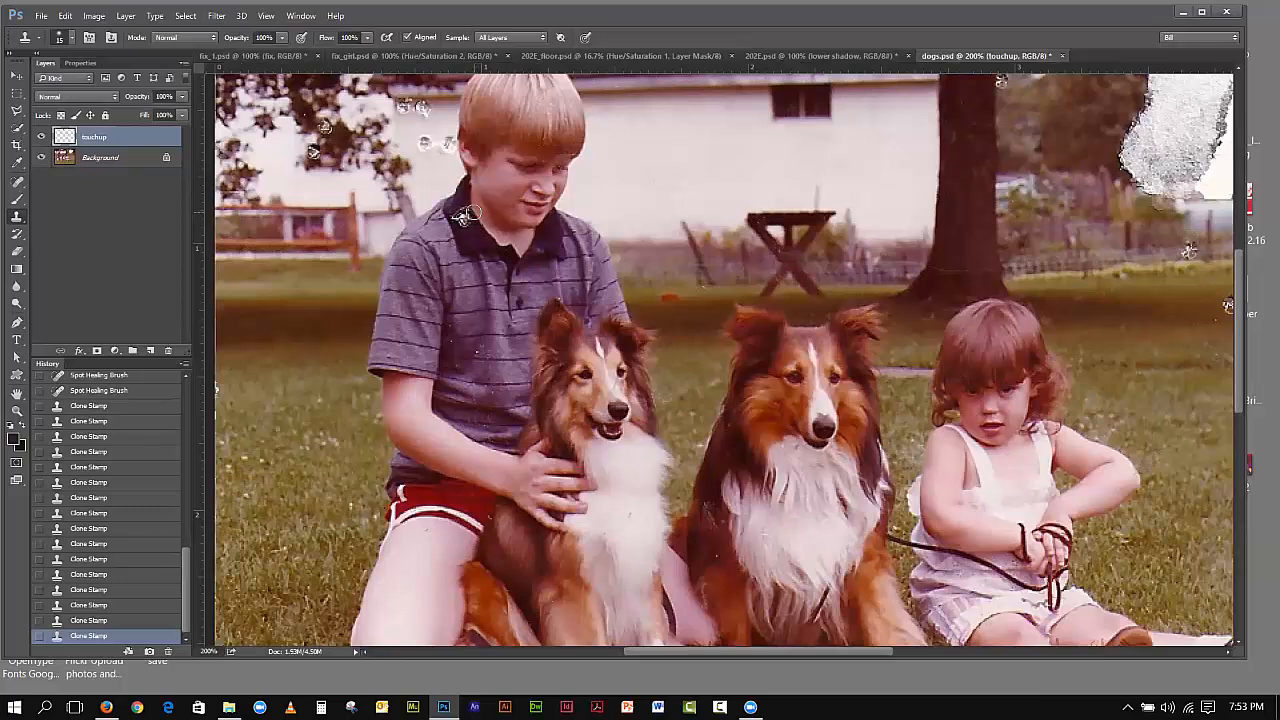
click(466, 215)
click(465, 223)
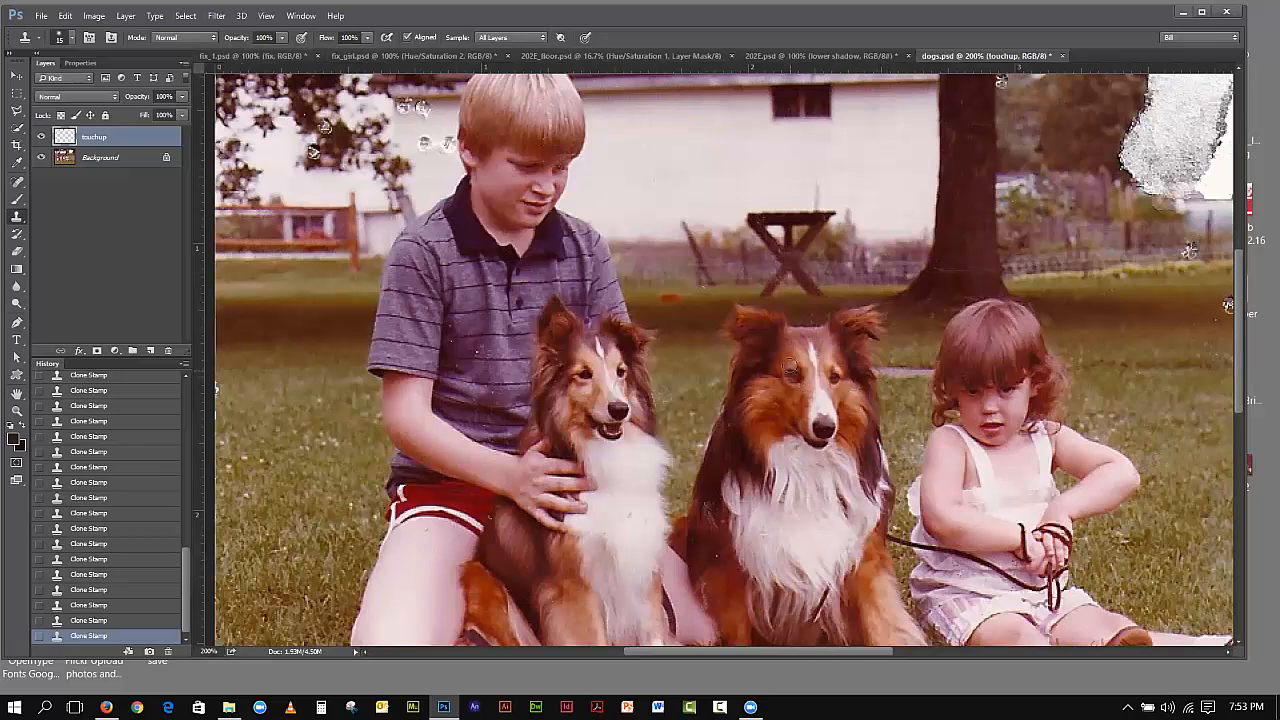
Step: Reduce the Clone Stamp brush size to 6 px
key(bracketleft)
key(bracketleft)
key(bracketleft)
key(bracketleft)
key(bracketleft)
right_click(16, 217)
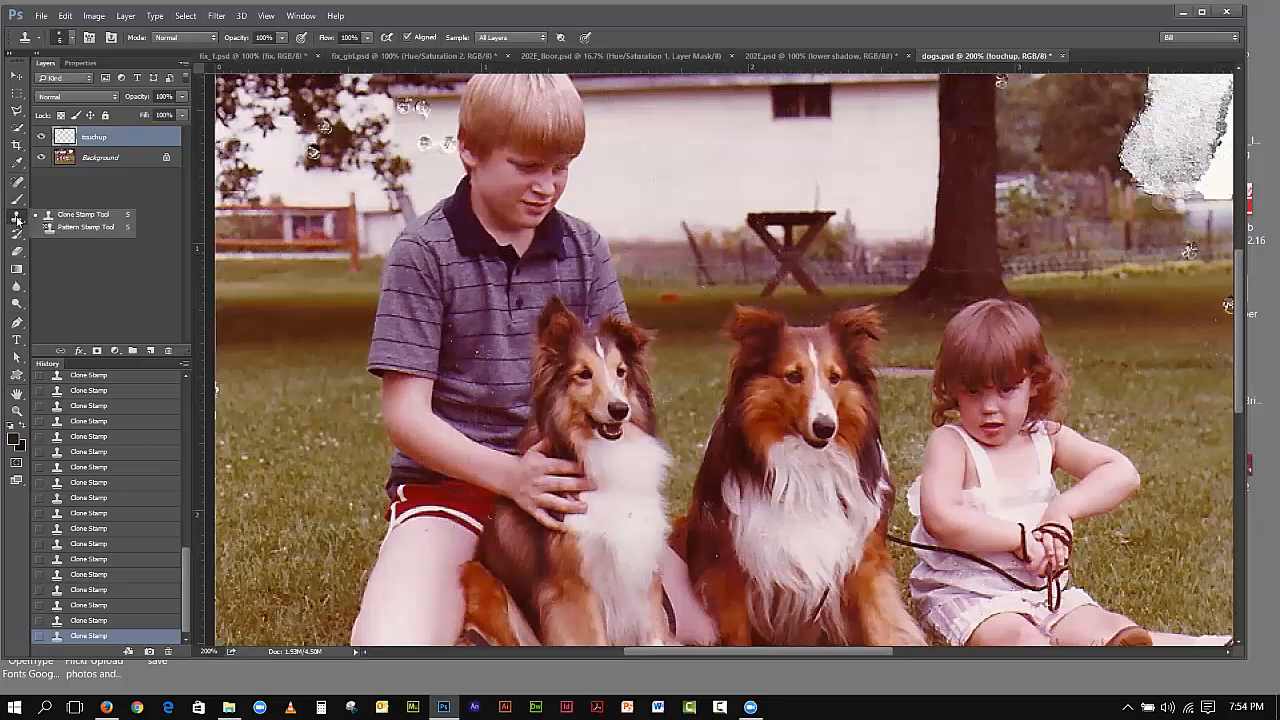
Step: Try to sample a source on the sawhorse with the Spot Healing Brush, and heal a spot beside its crossed legs
click(19, 181)
right_click(20, 180)
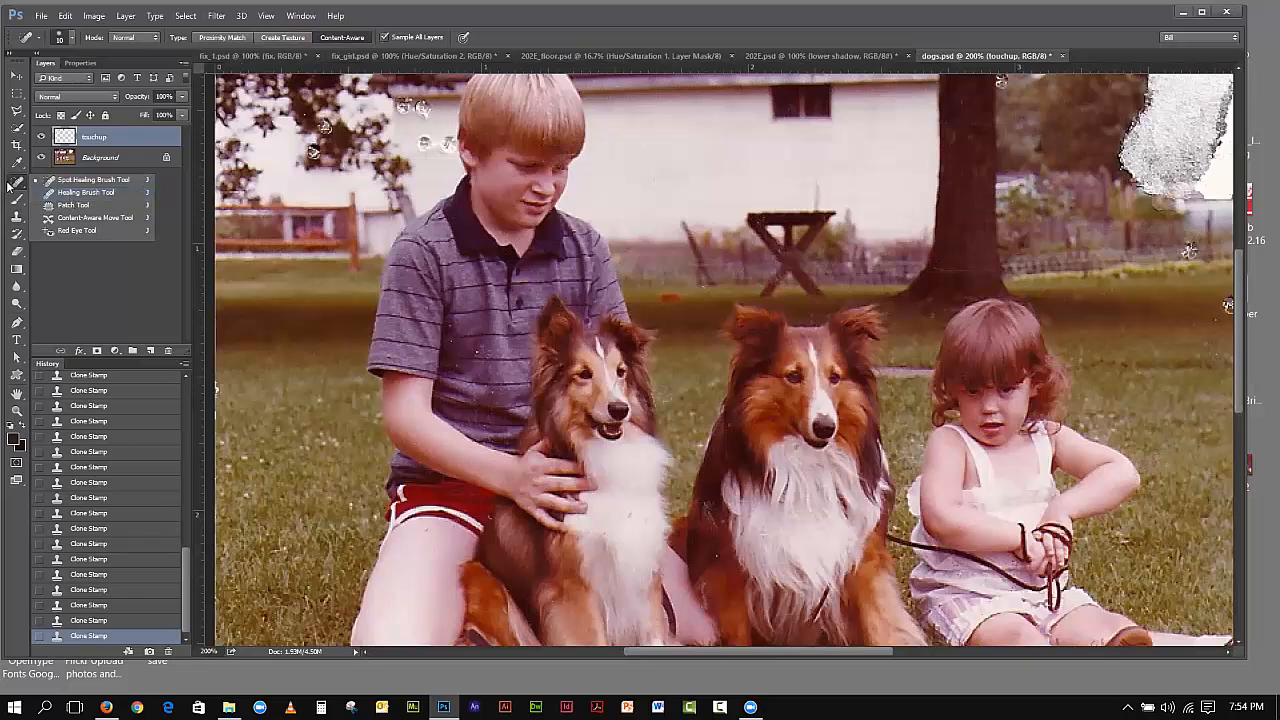
alt+click(784, 253)
click(626, 273)
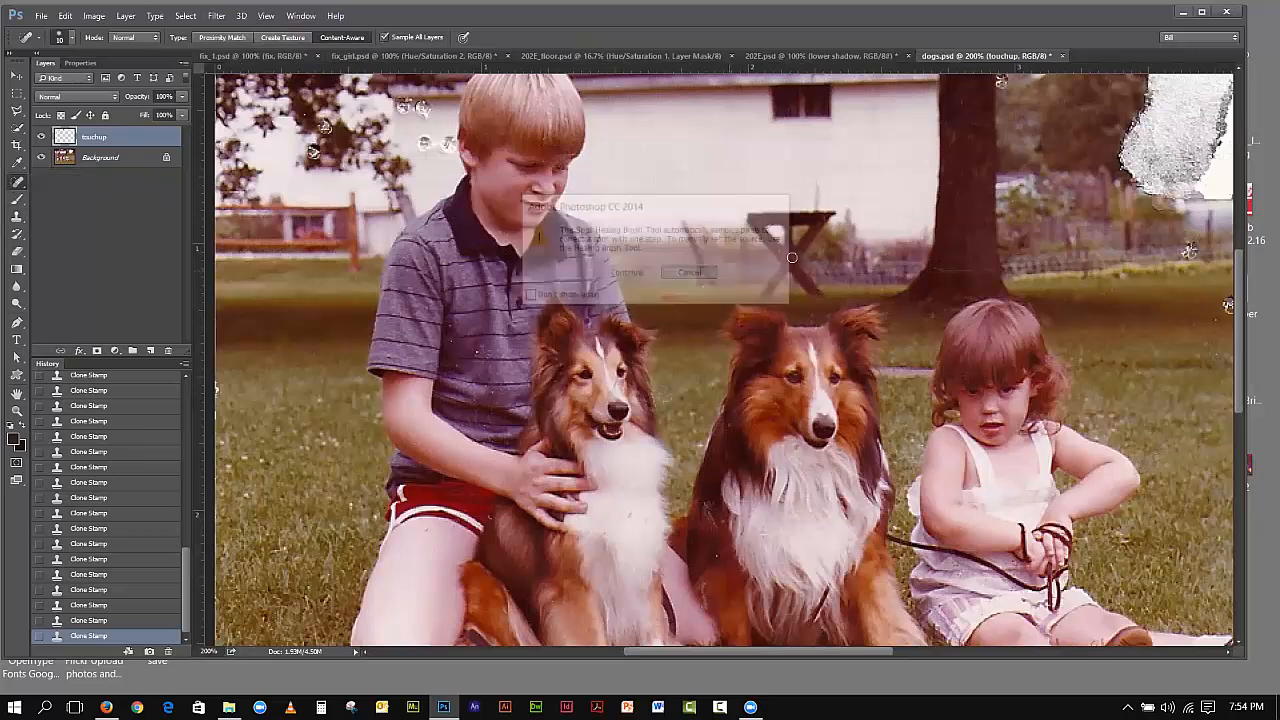
alt+click(791, 257)
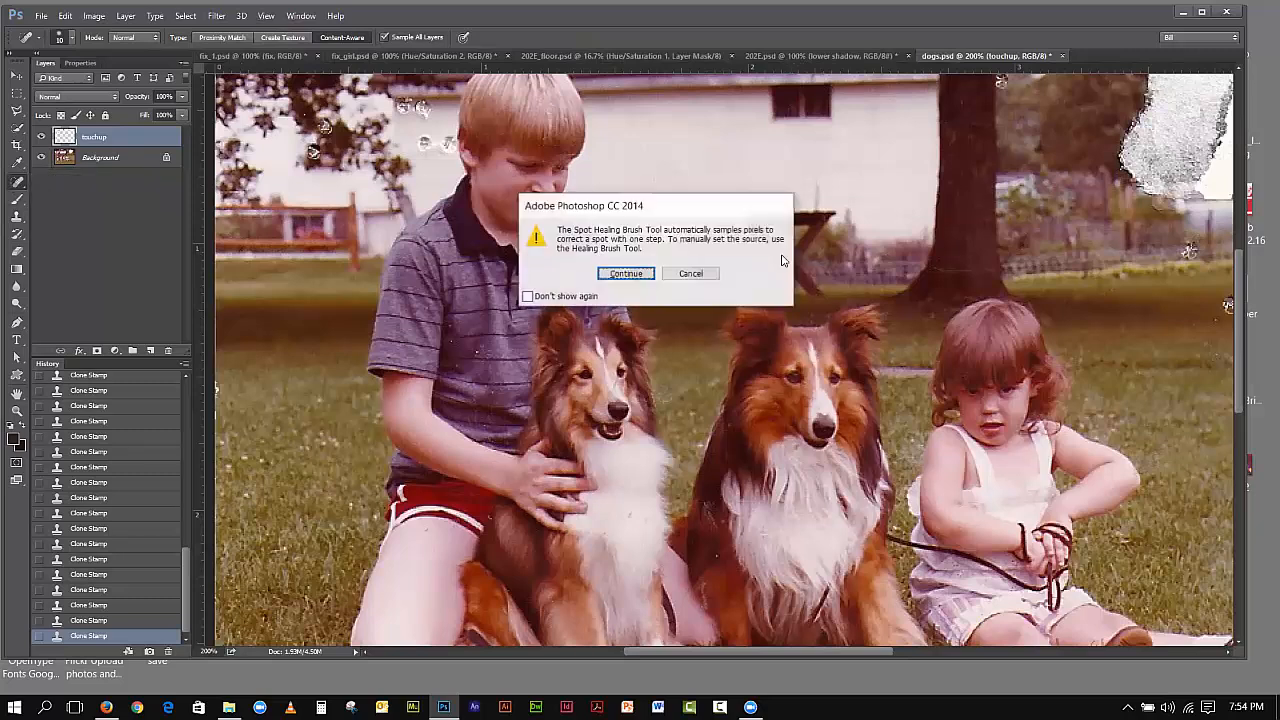
click(684, 273)
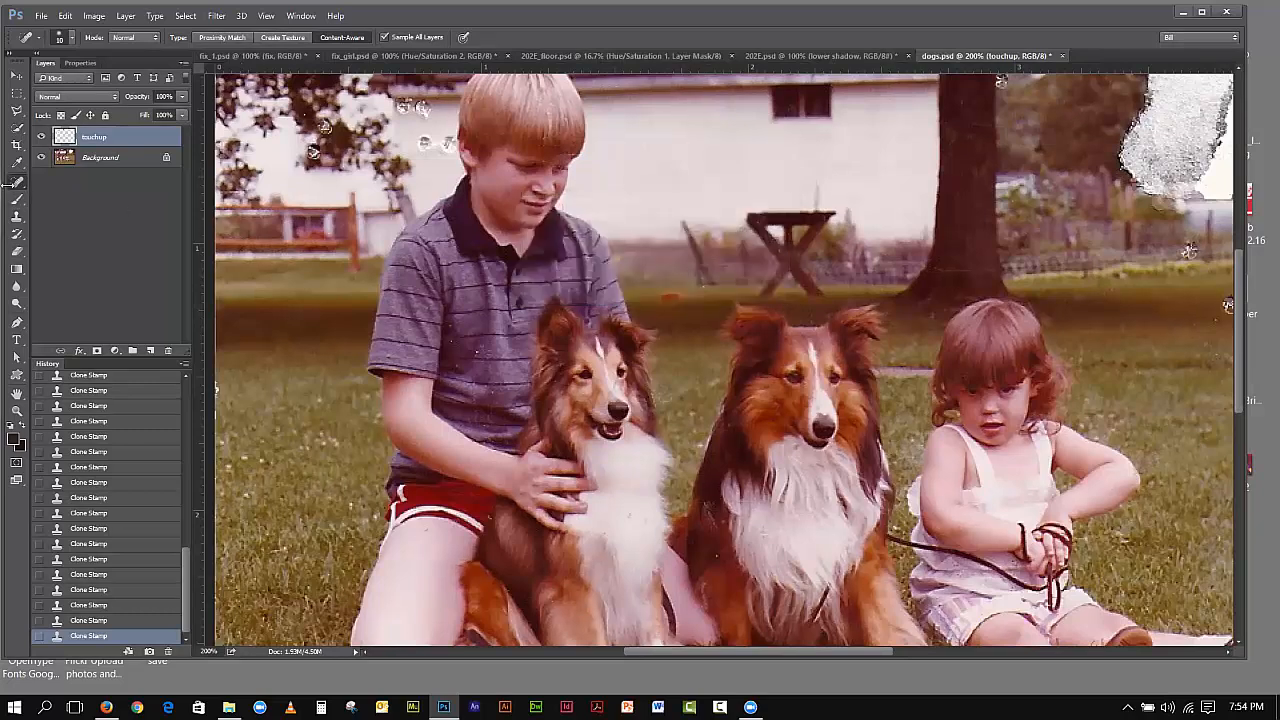
alt+click(785, 255)
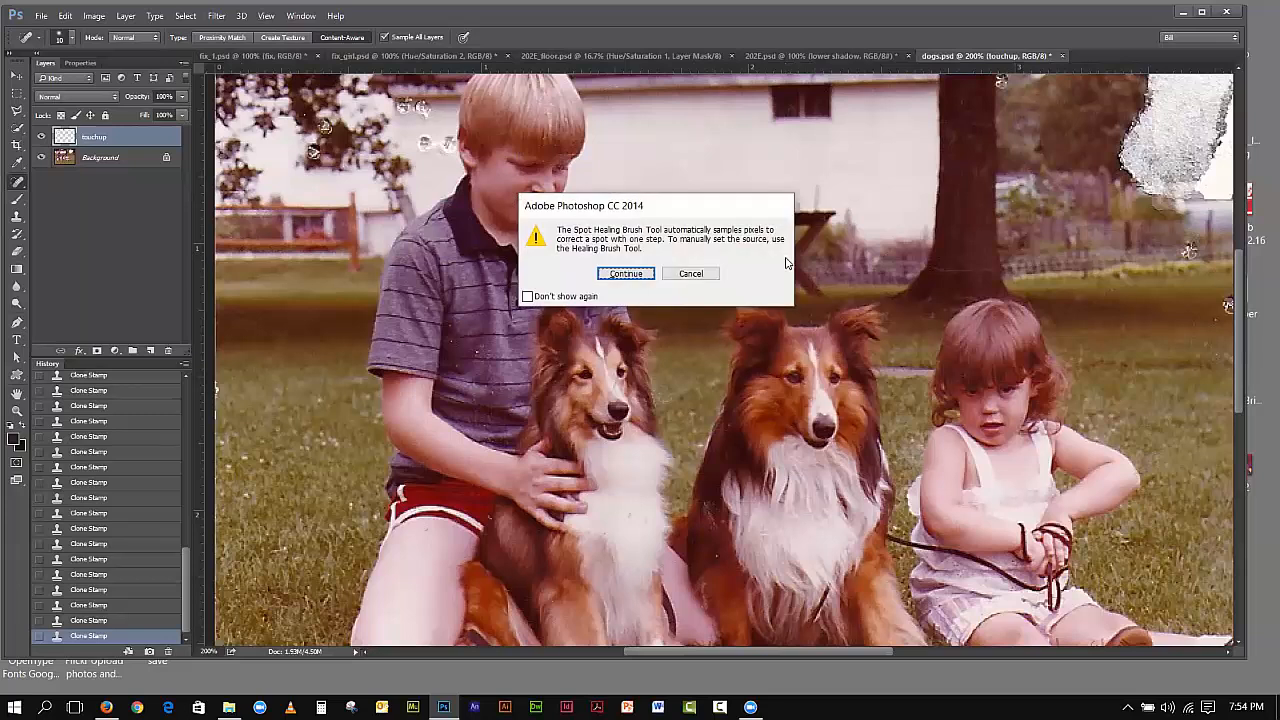
click(628, 274)
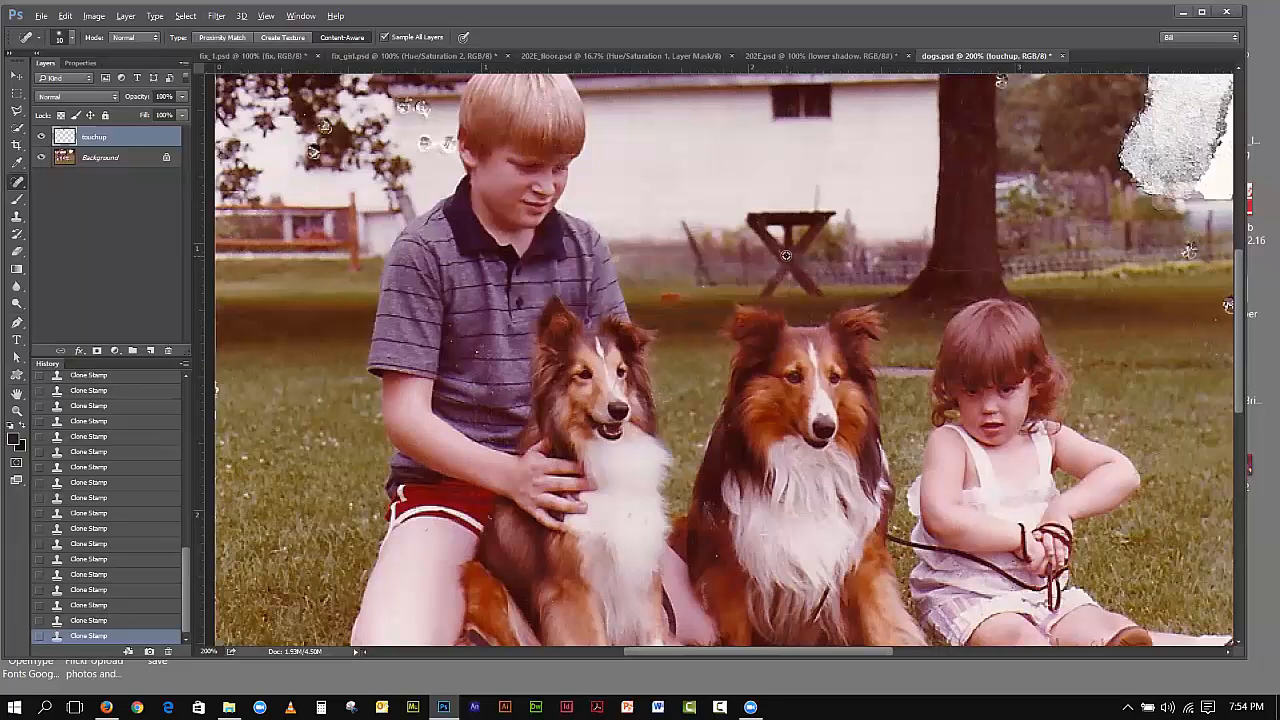
alt+click(790, 259)
click(626, 273)
click(778, 252)
Step: Clone out the scratch running across the base of the tree trunk behind the girl with the 6 px Clone Stamp
click(18, 217)
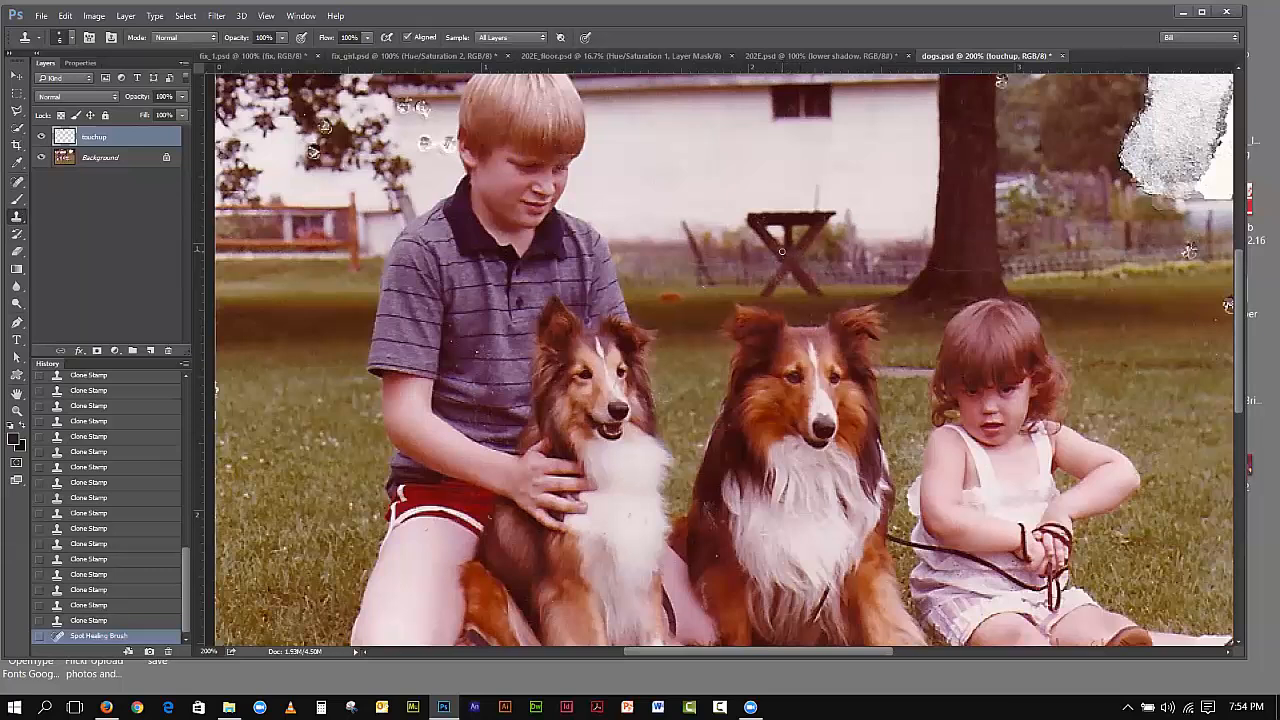
click(932, 313)
click(959, 269)
click(963, 269)
click(969, 270)
click(974, 267)
click(985, 266)
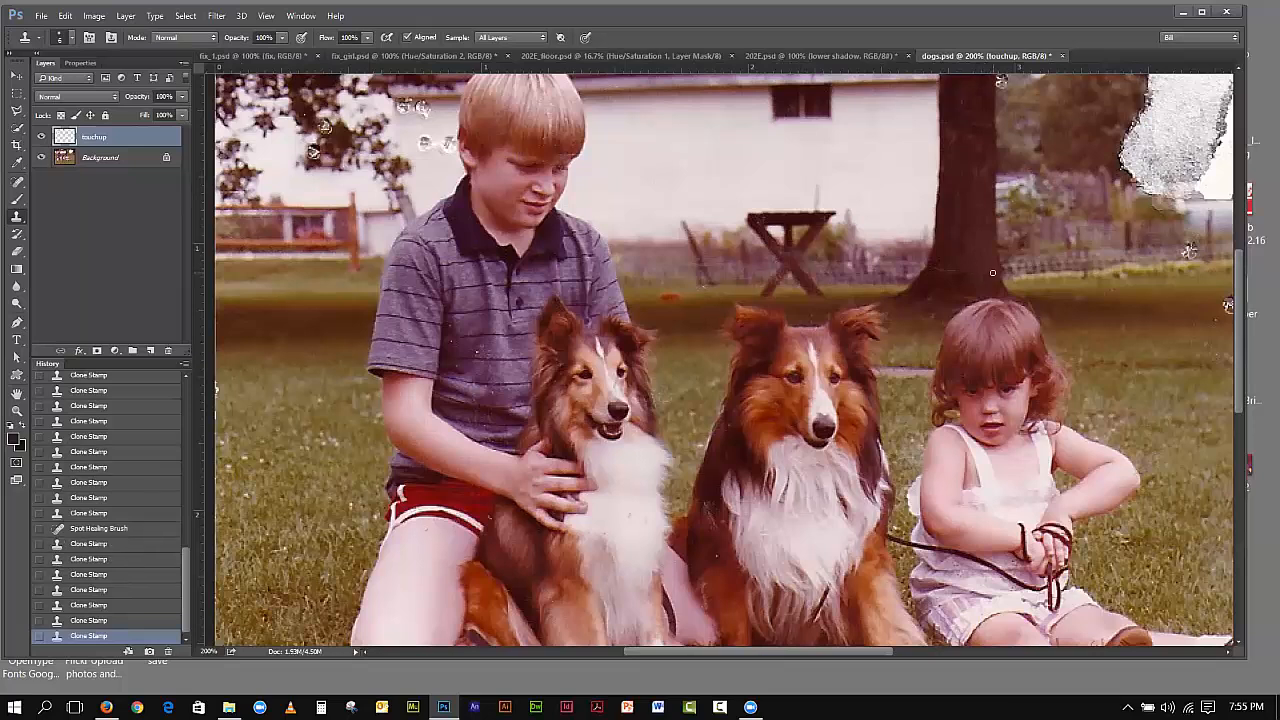
click(992, 270)
click(990, 270)
click(951, 270)
click(943, 269)
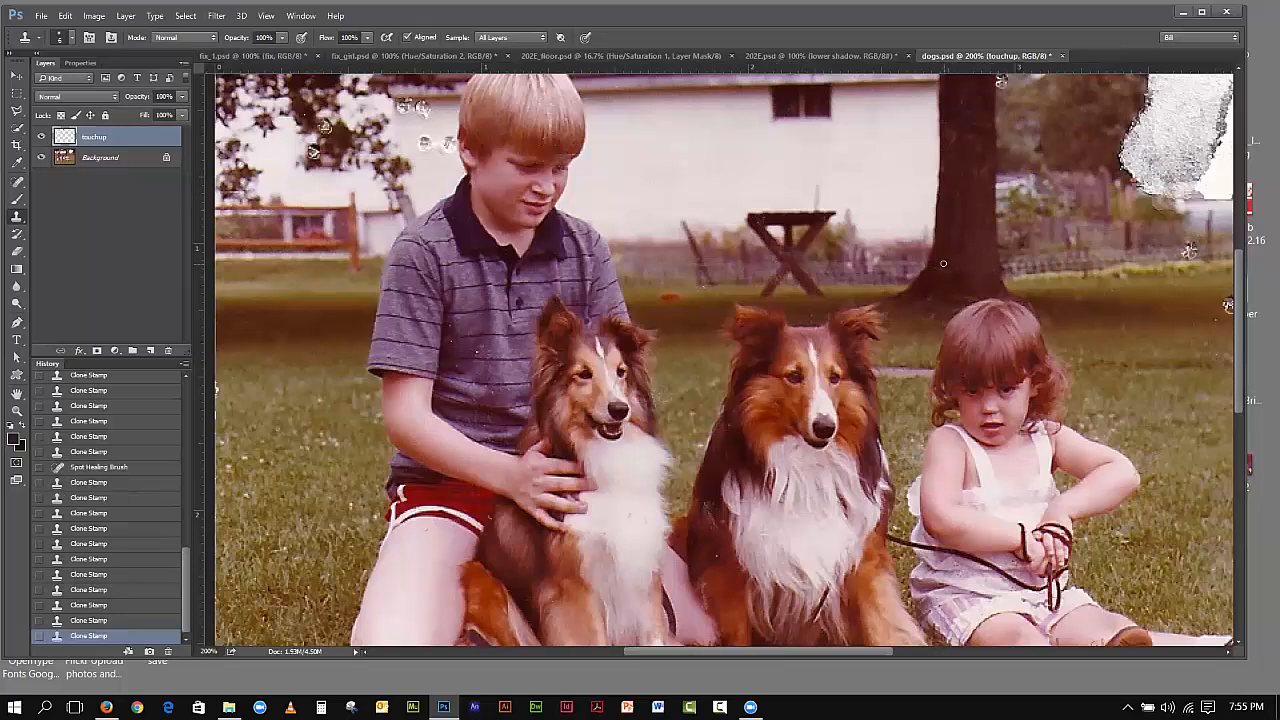
click(939, 268)
click(975, 285)
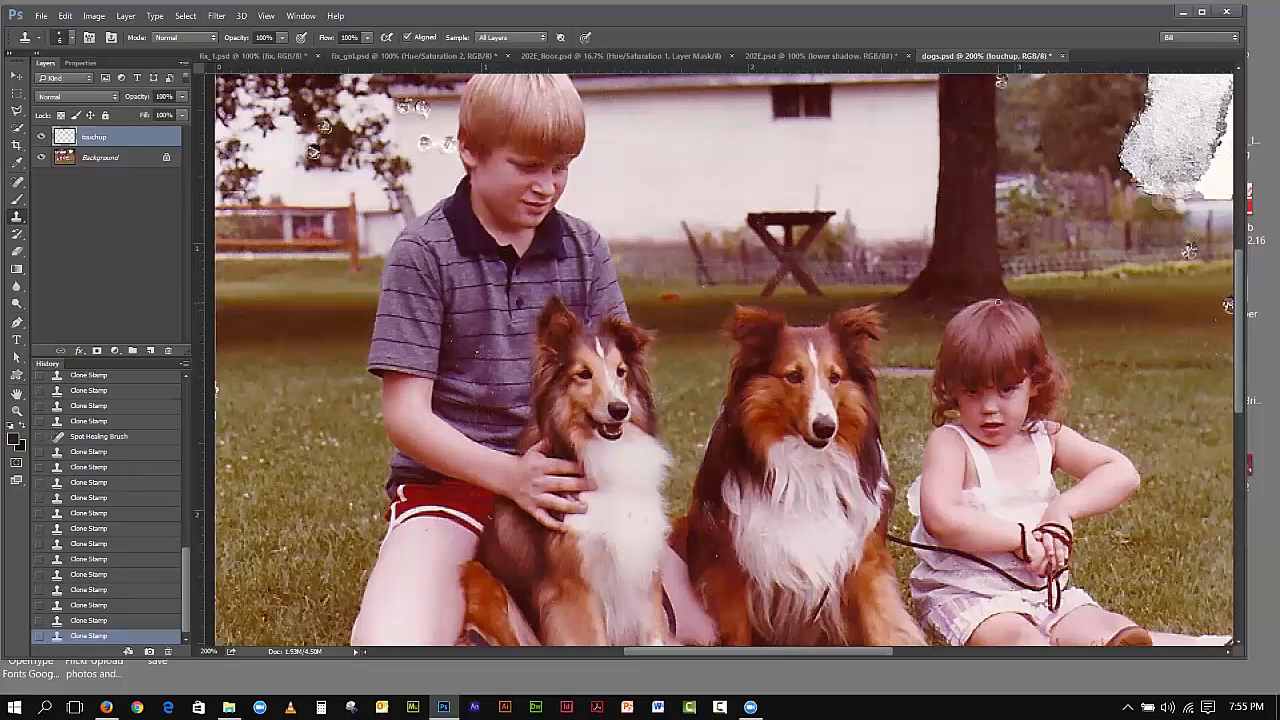
Step: Clone out the small marks along the trunk's fence-side edge and in the grass near the leaning fence post
click(986, 247)
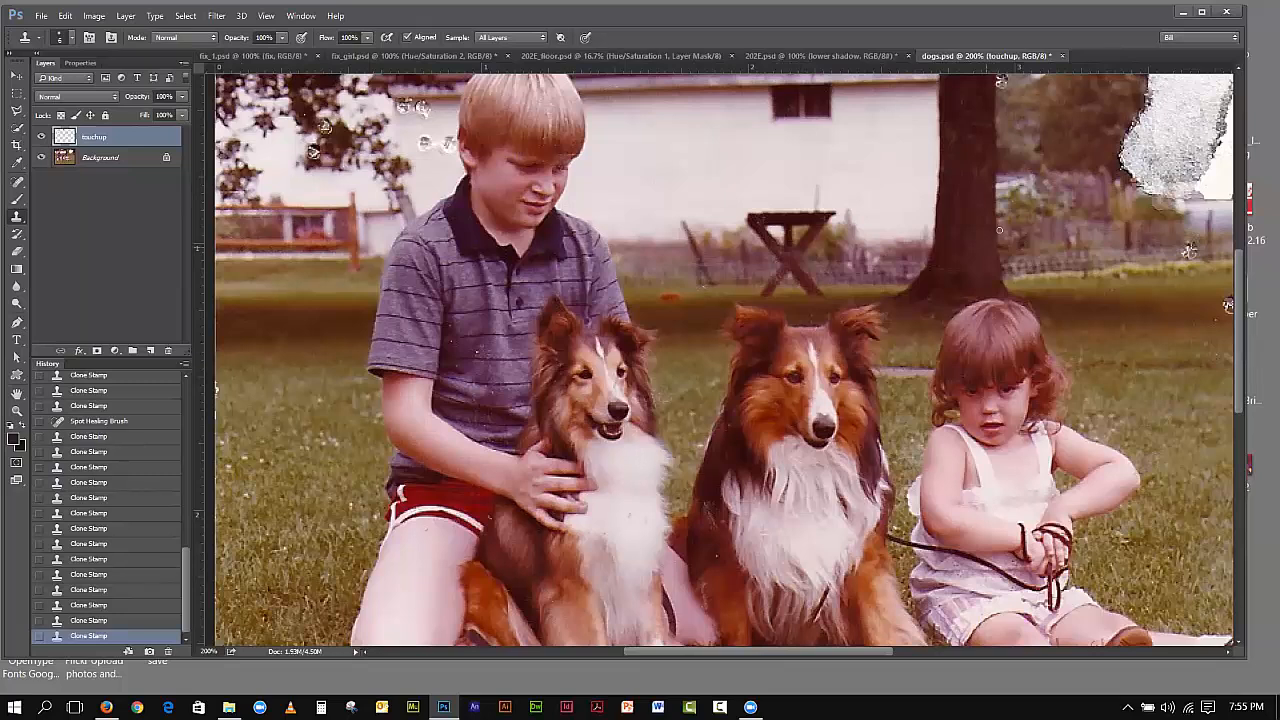
key(c)
key(s)
click(1009, 200)
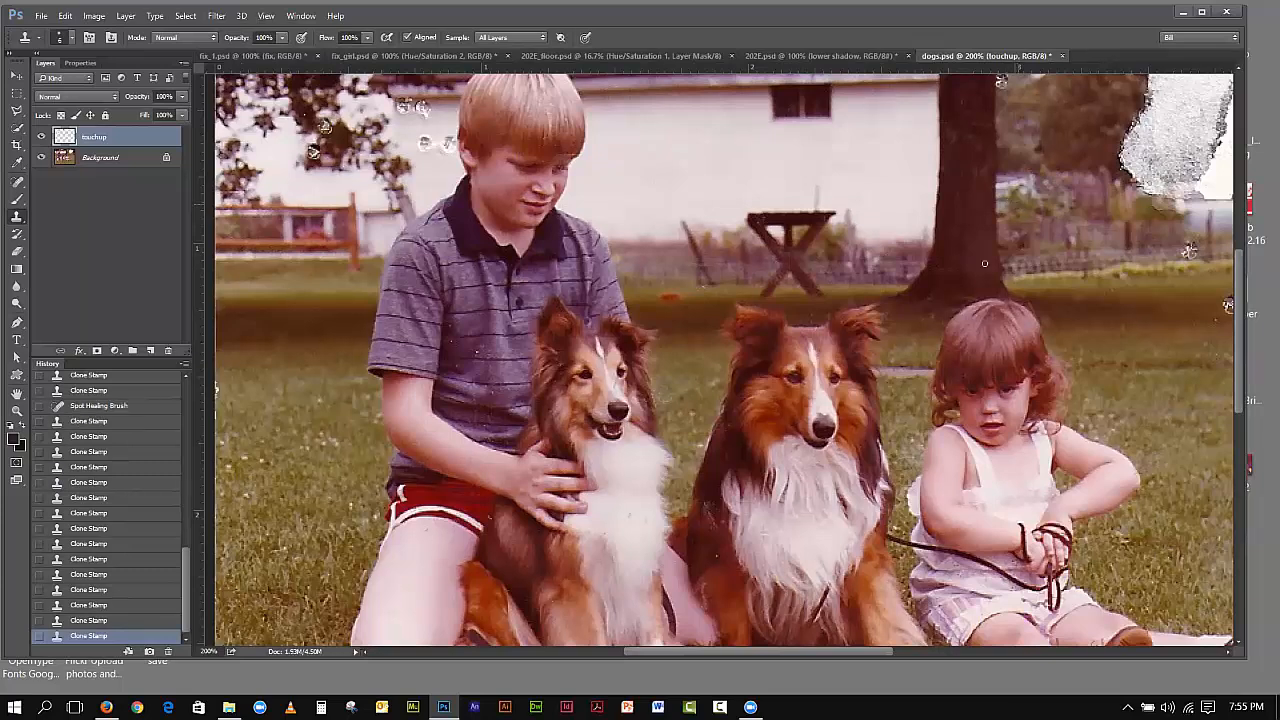
click(703, 285)
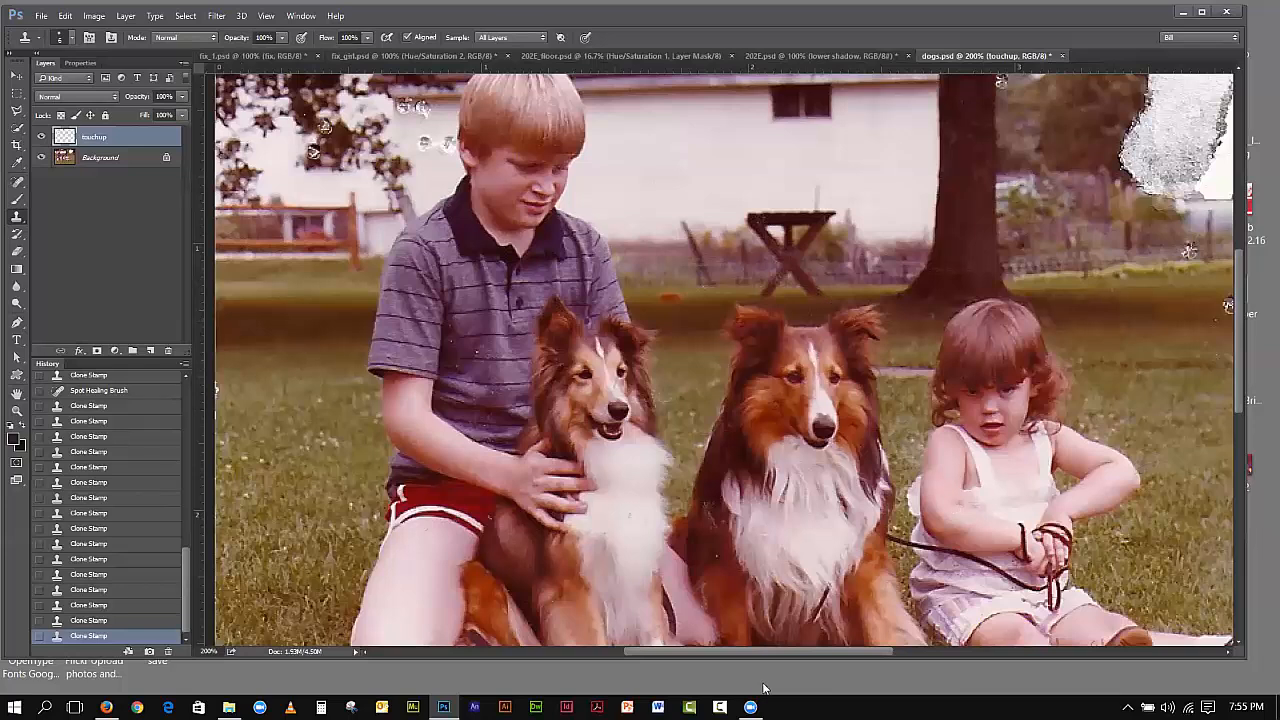
Step: Heal the edge of the large torn area beside the bushes with the 10 px Spot Healing Brush
drag(772, 647, 877, 644)
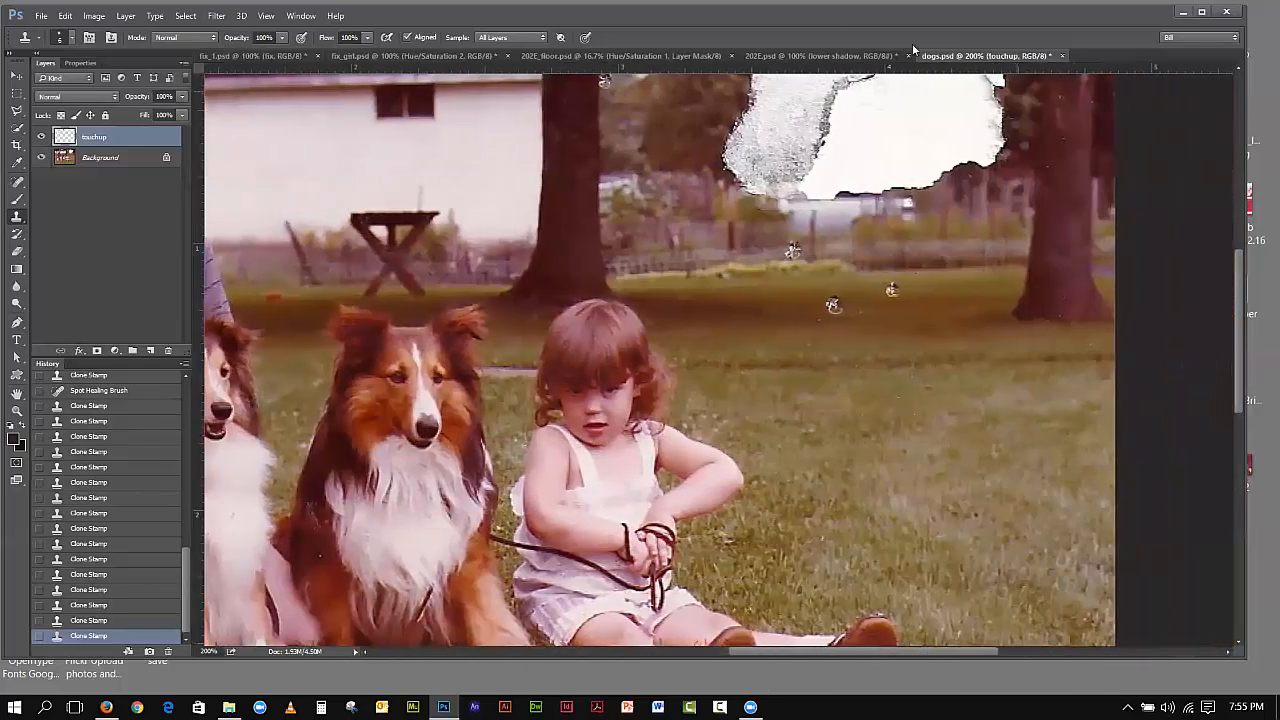
drag(852, 25, 790, 41)
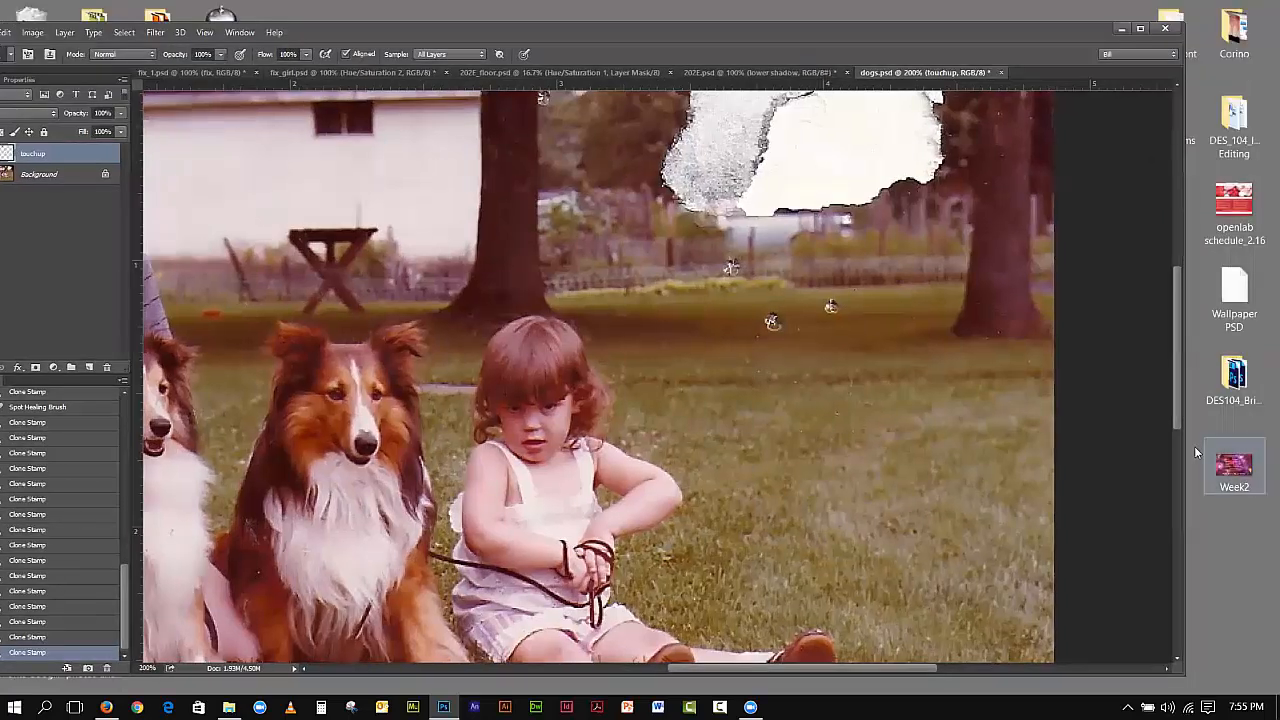
click(1200, 57)
click(1180, 278)
drag(1178, 270, 1182, 215)
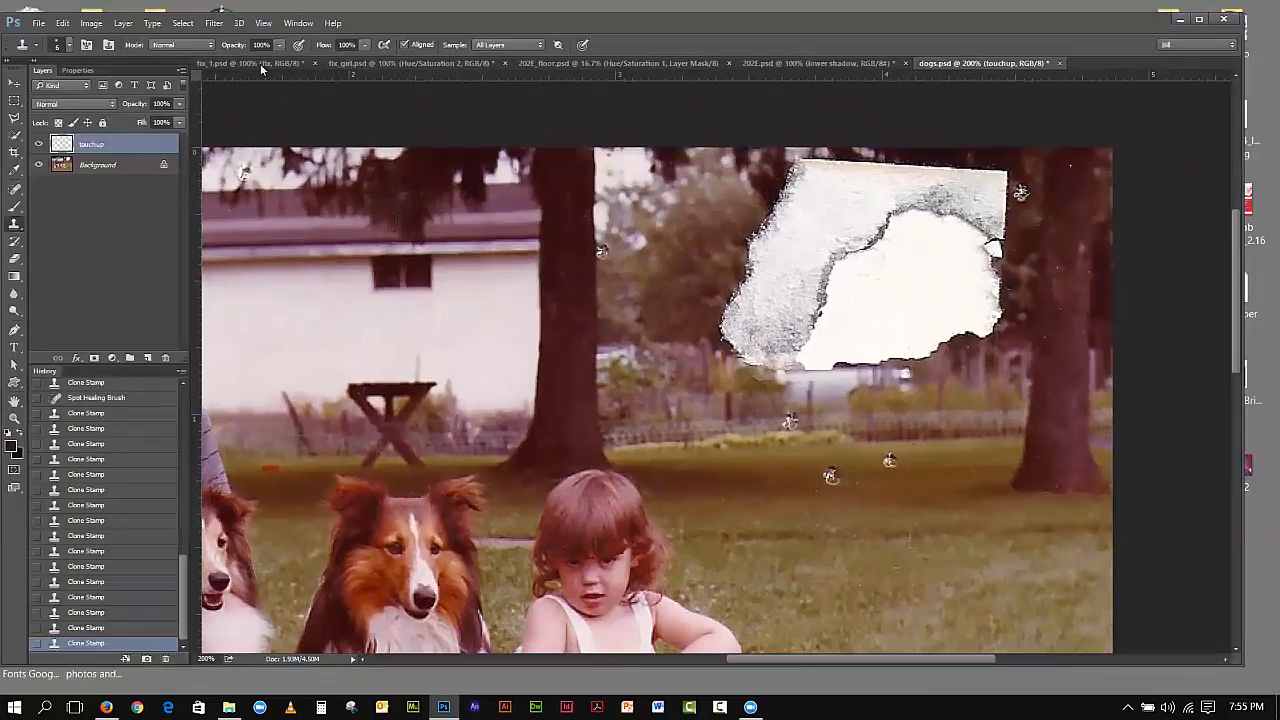
click(15, 189)
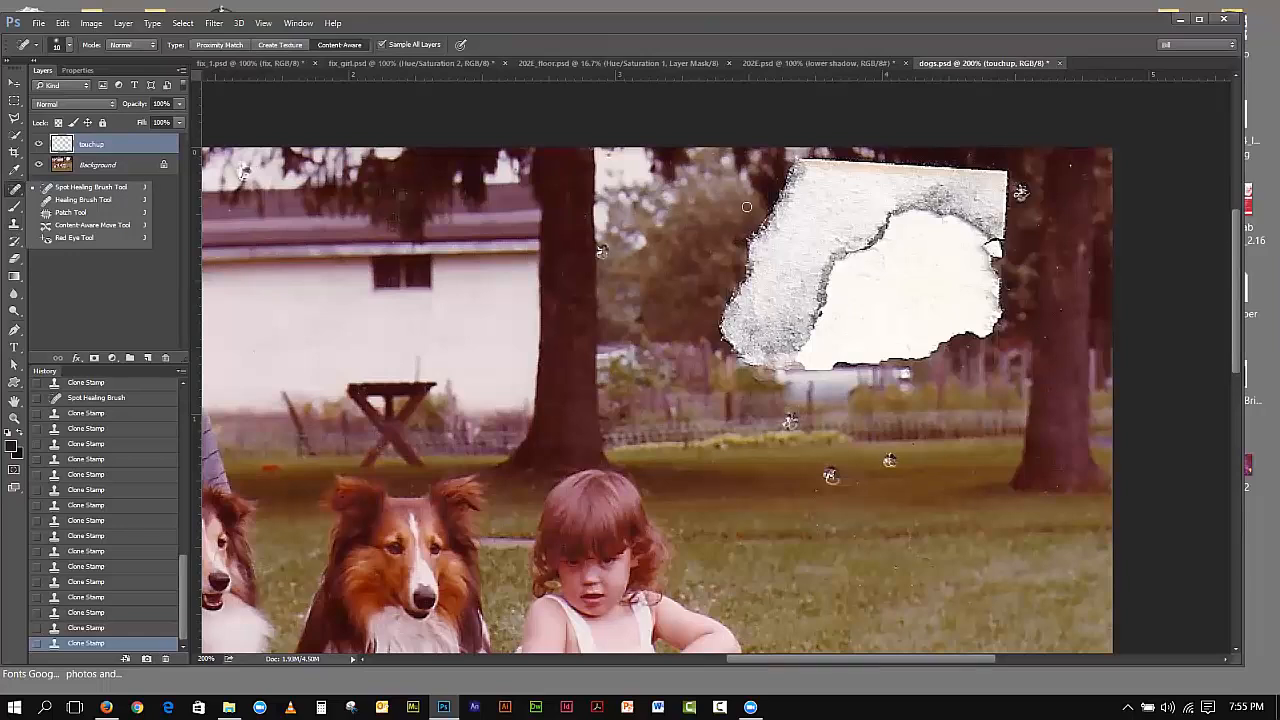
mouse_move(750, 226)
mouse_down()
mouse_move(736, 245)
mouse_move(750, 240)
mouse_up()
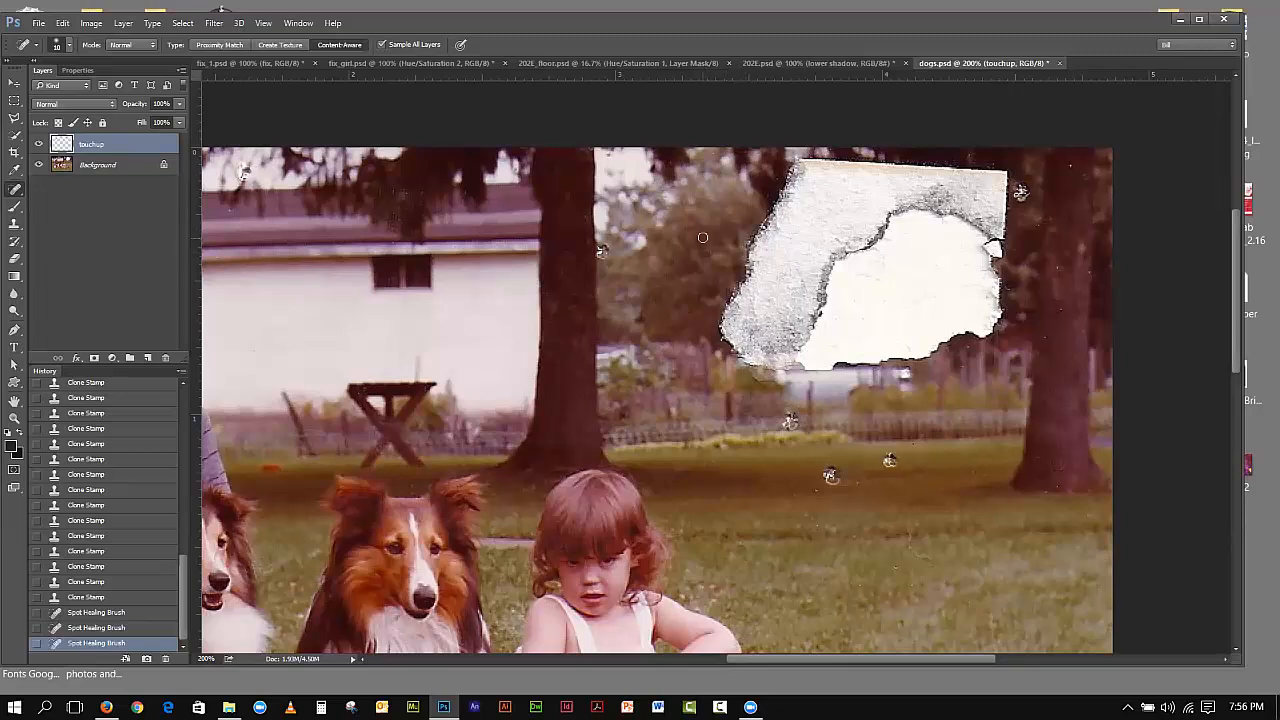
Step: Outline the bushes between the tree trunk and the torn area with a closed Polygonal Lasso selection
click(13, 121)
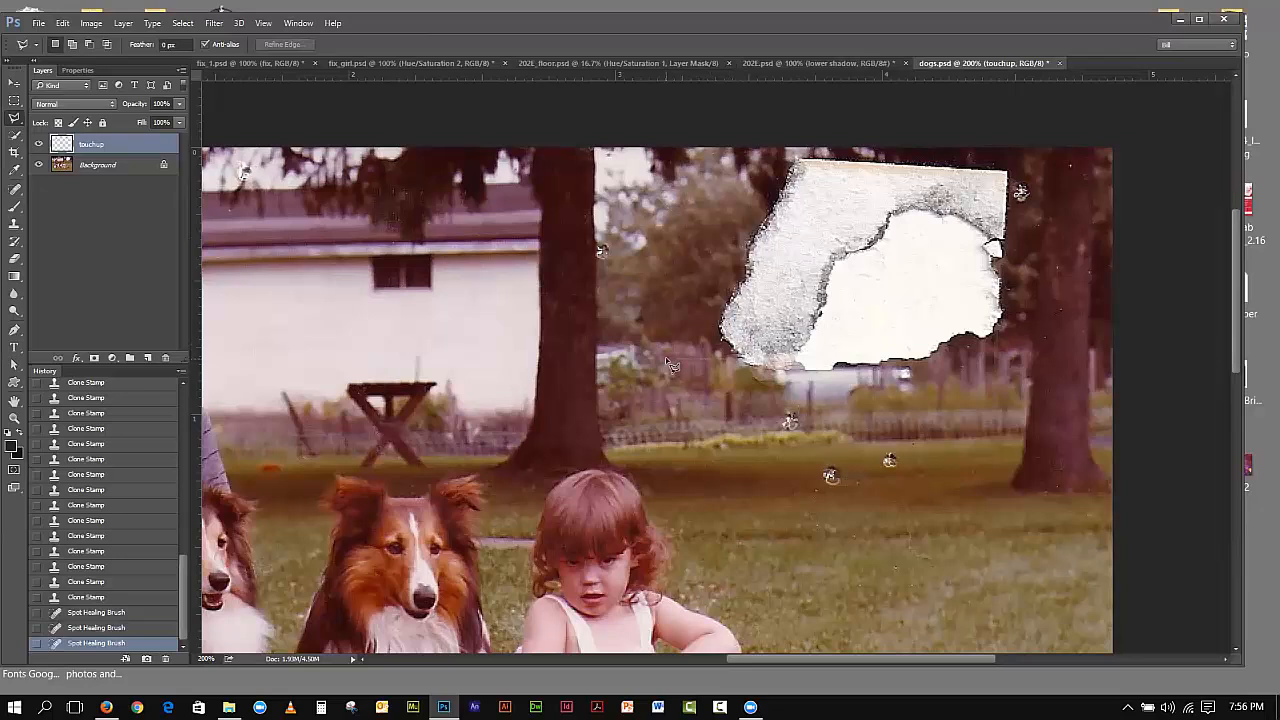
click(700, 371)
click(608, 285)
click(626, 229)
click(712, 152)
click(749, 169)
click(752, 209)
click(736, 274)
click(718, 301)
click(730, 365)
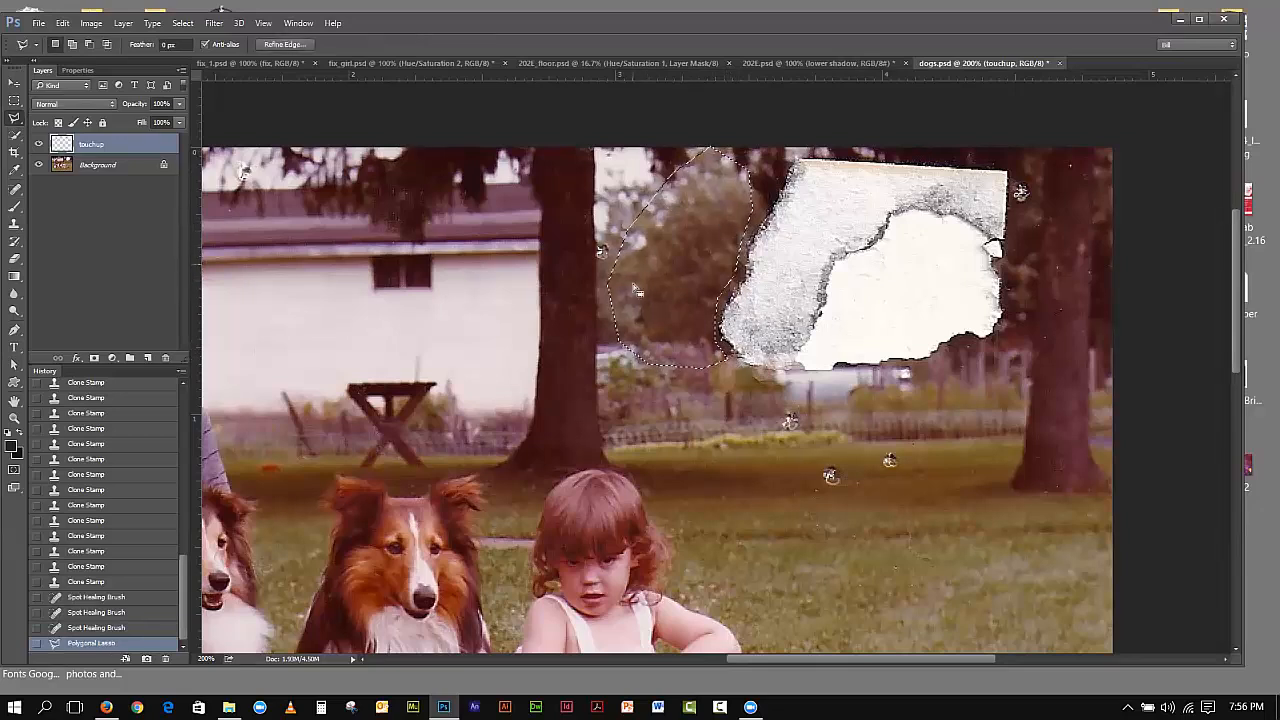
Step: Feather the bush selection with a radius of 3 pixels
click(182, 26)
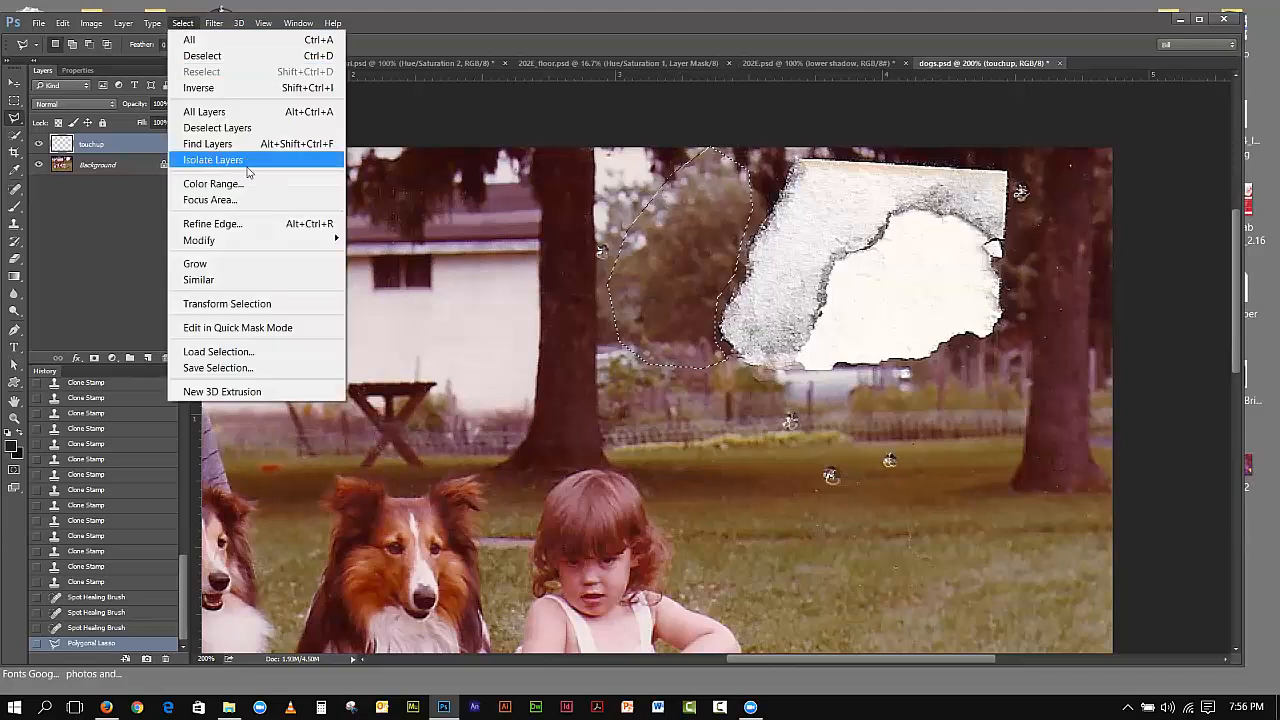
mouse_move(248, 240)
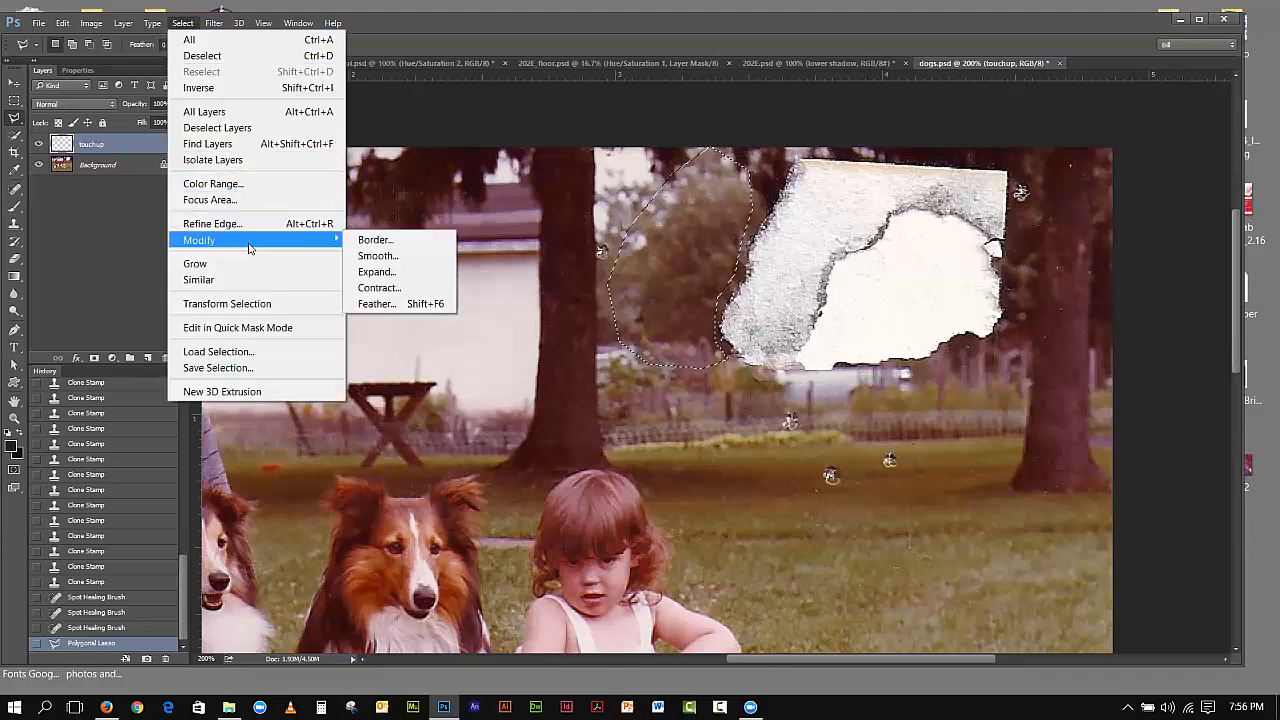
click(405, 304)
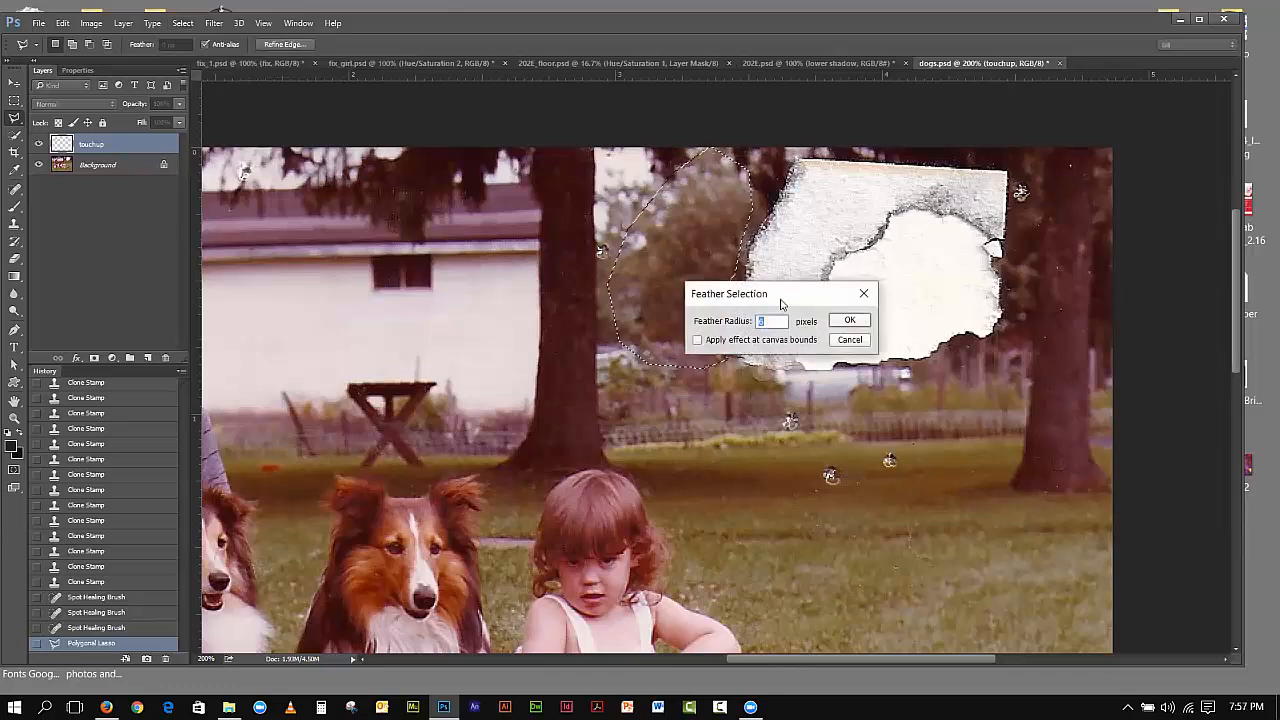
drag(783, 294, 863, 419)
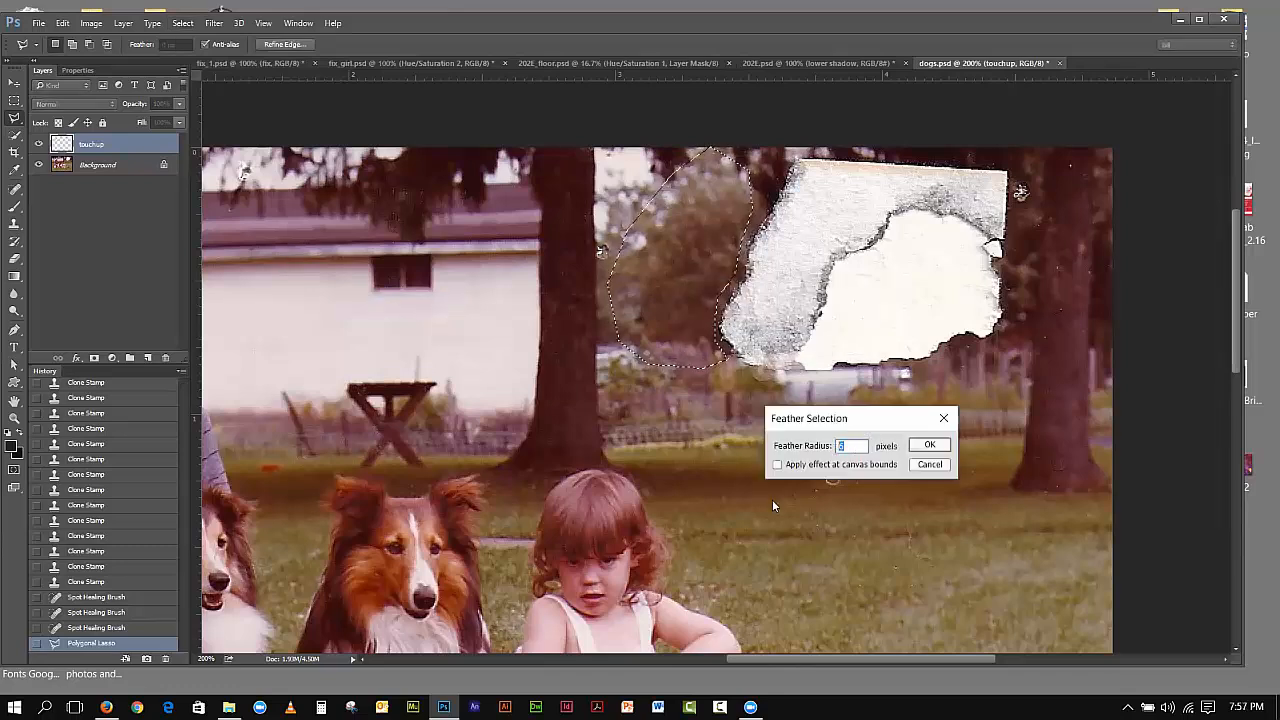
text(3)
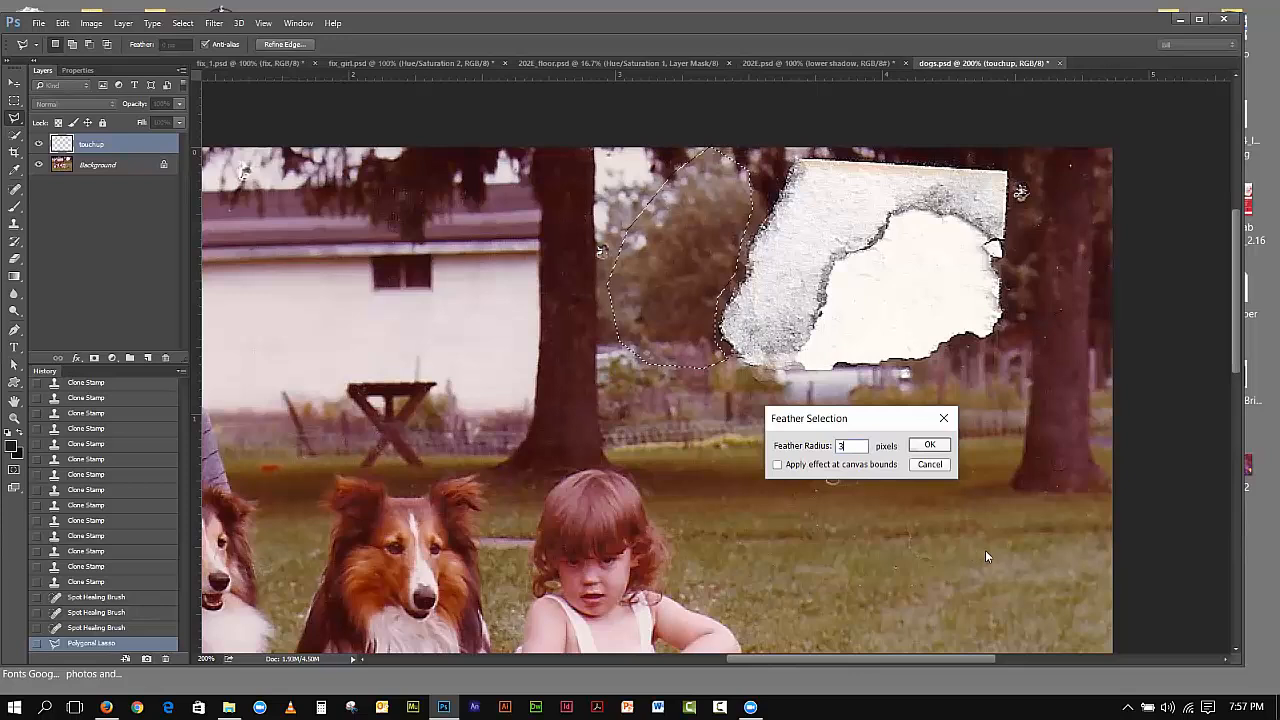
click(930, 445)
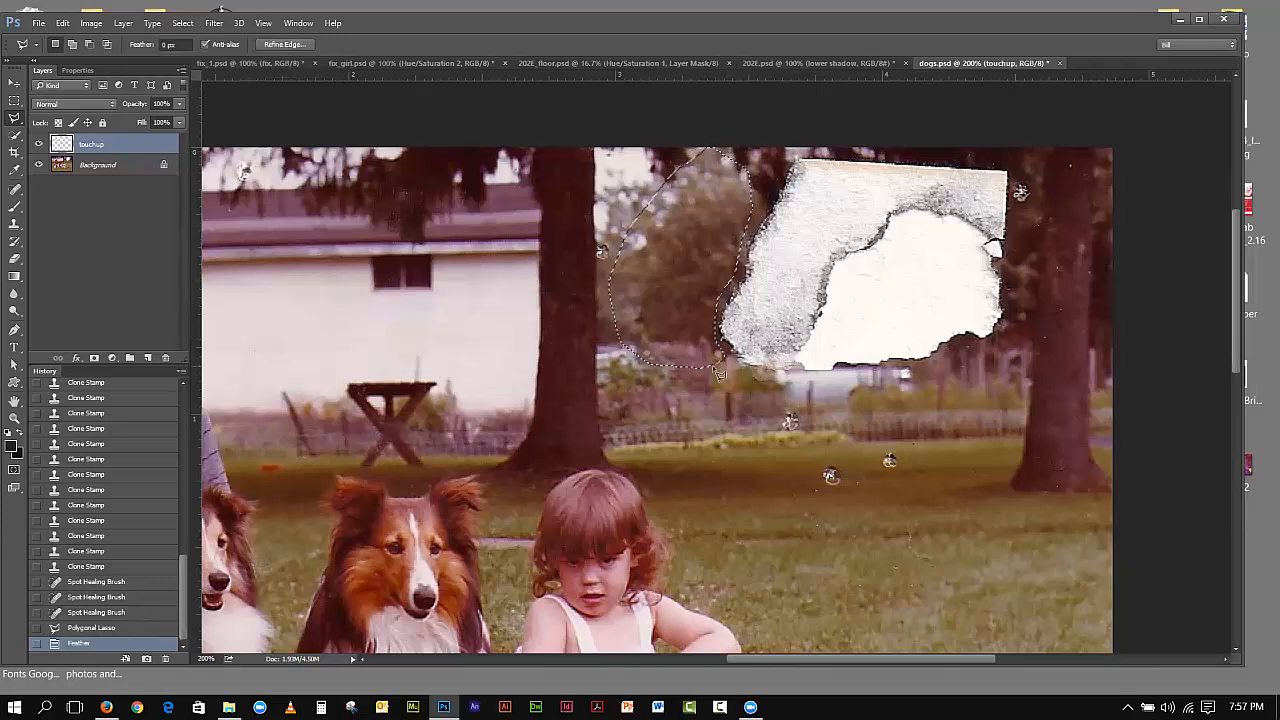
Step: Feather the bush selection once more, using a radius of 5 pixels
click(182, 23)
mouse_move(212, 240)
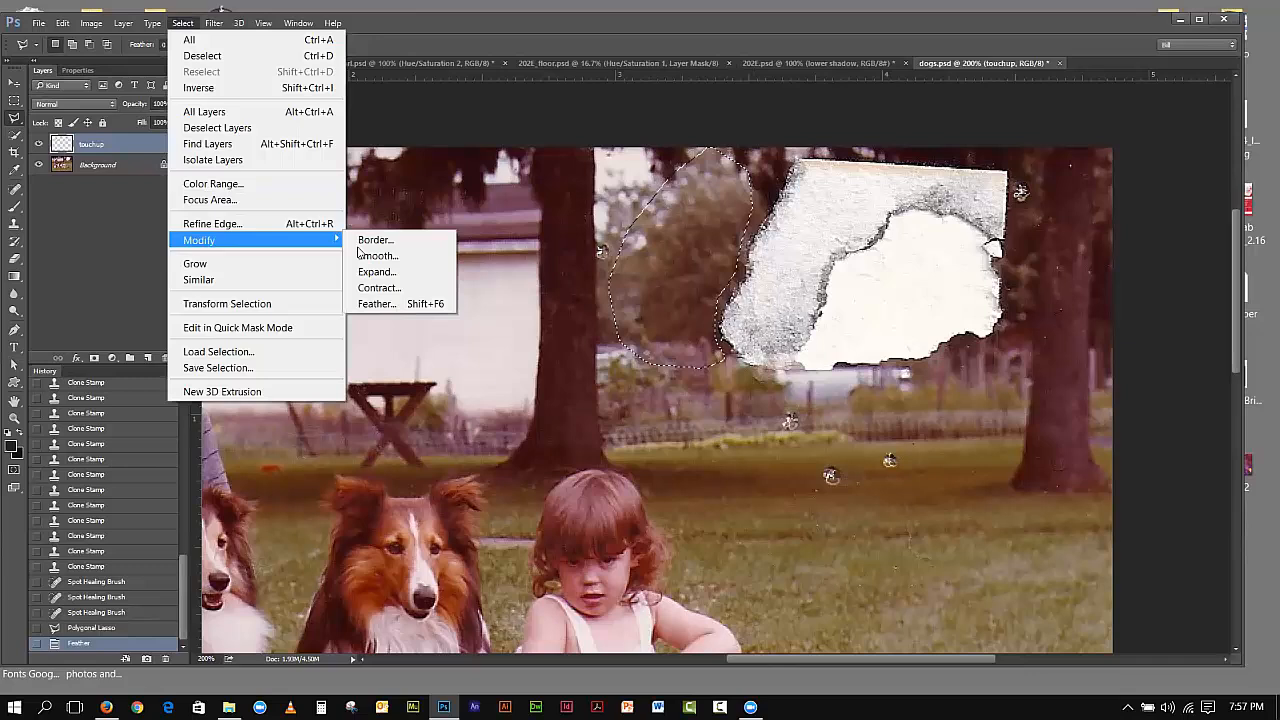
click(415, 303)
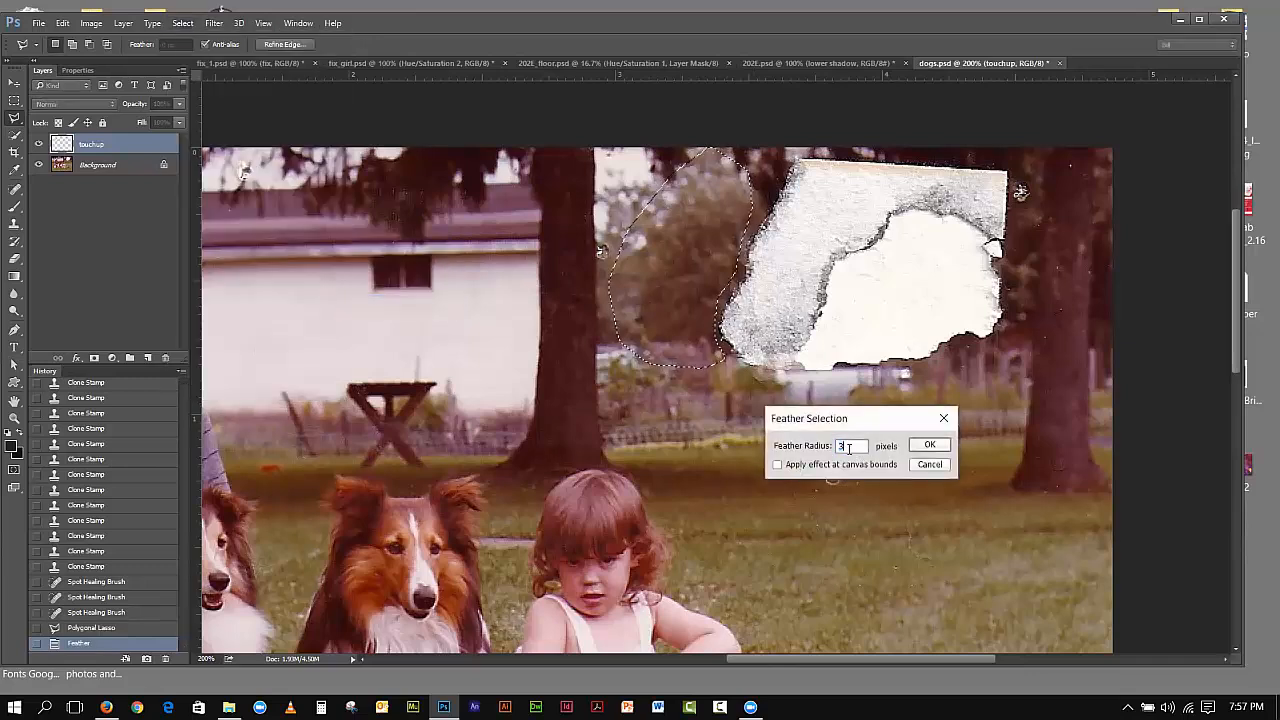
text(5)
click(935, 449)
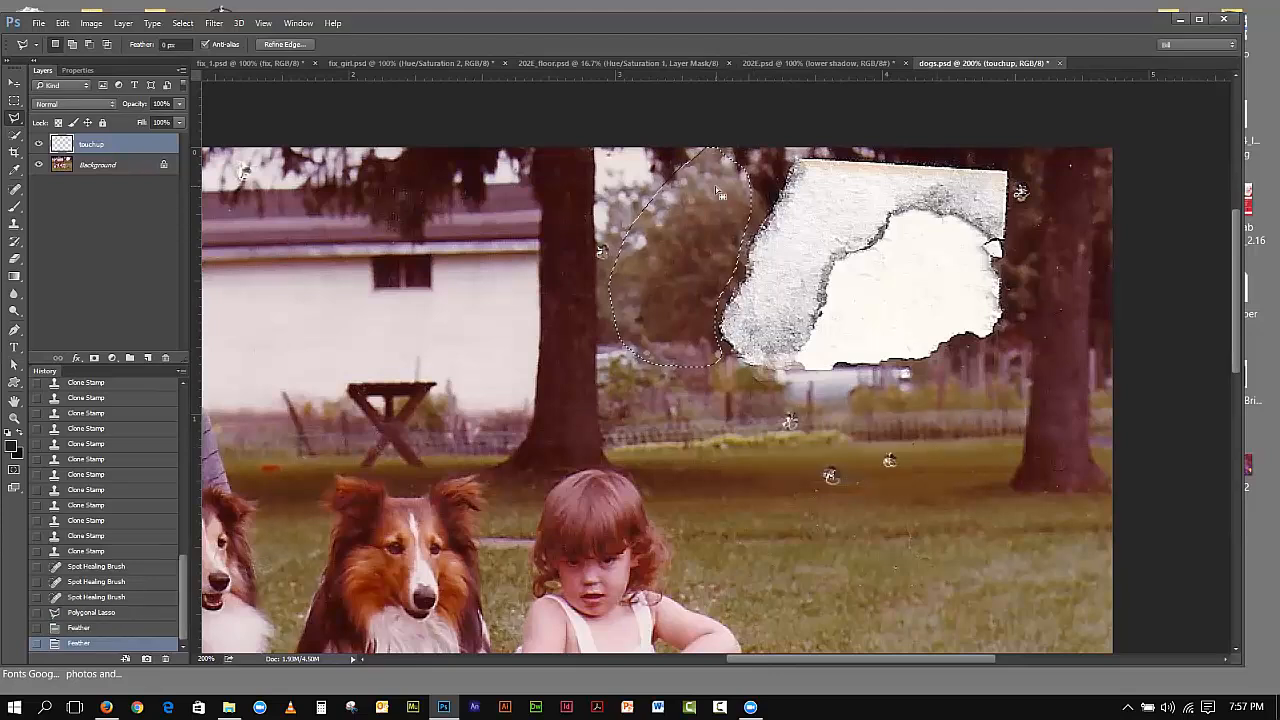
Step: Copy the feathered bush selection from the Background layer onto a new layer
click(108, 168)
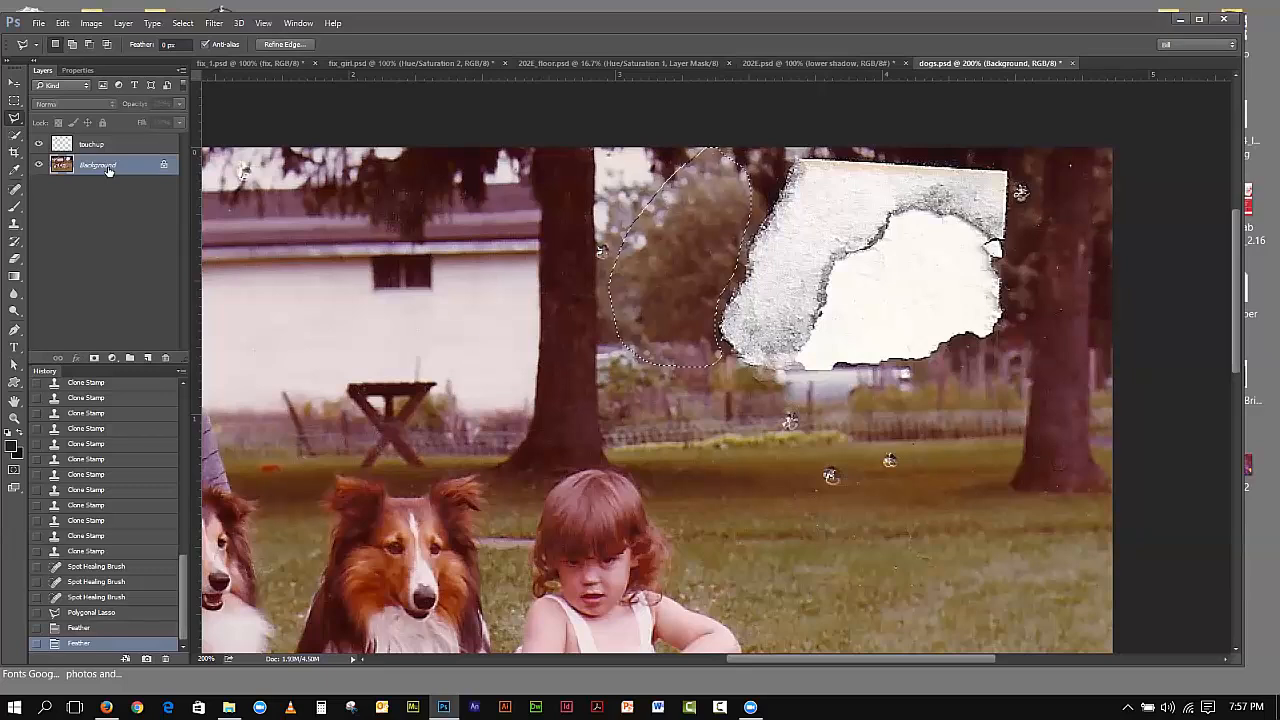
click(123, 22)
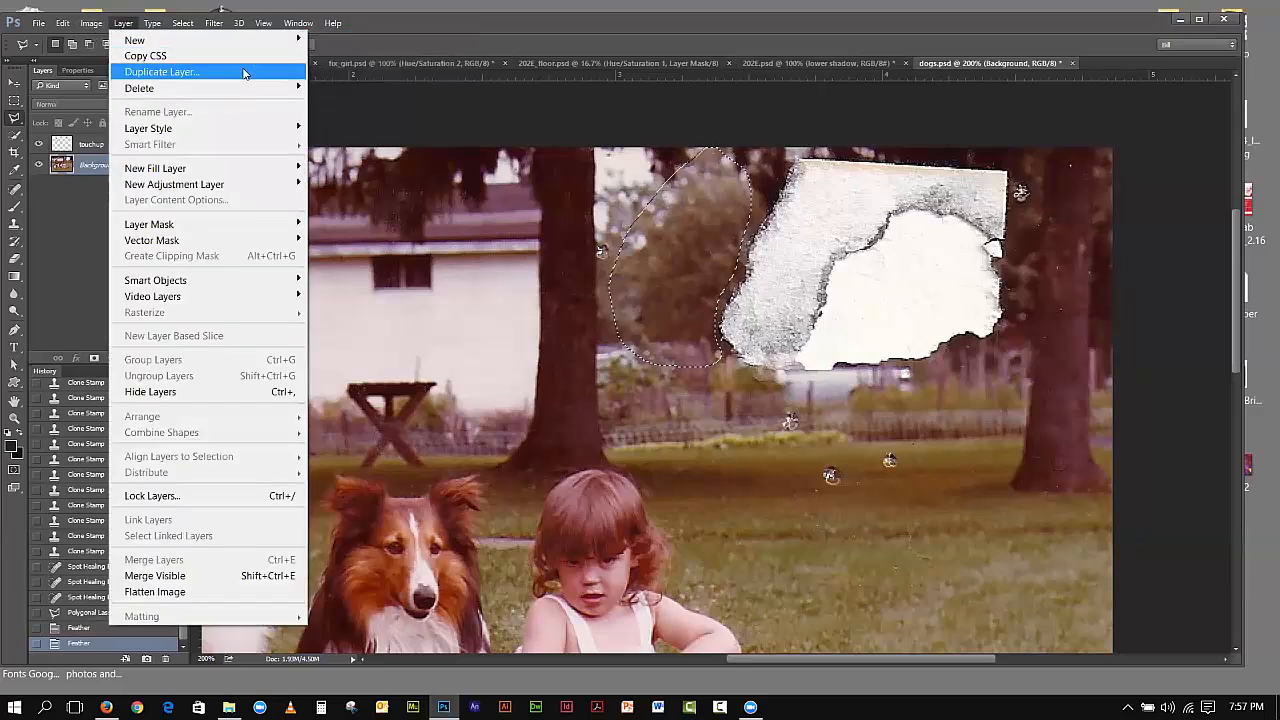
mouse_move(243, 42)
click(390, 114)
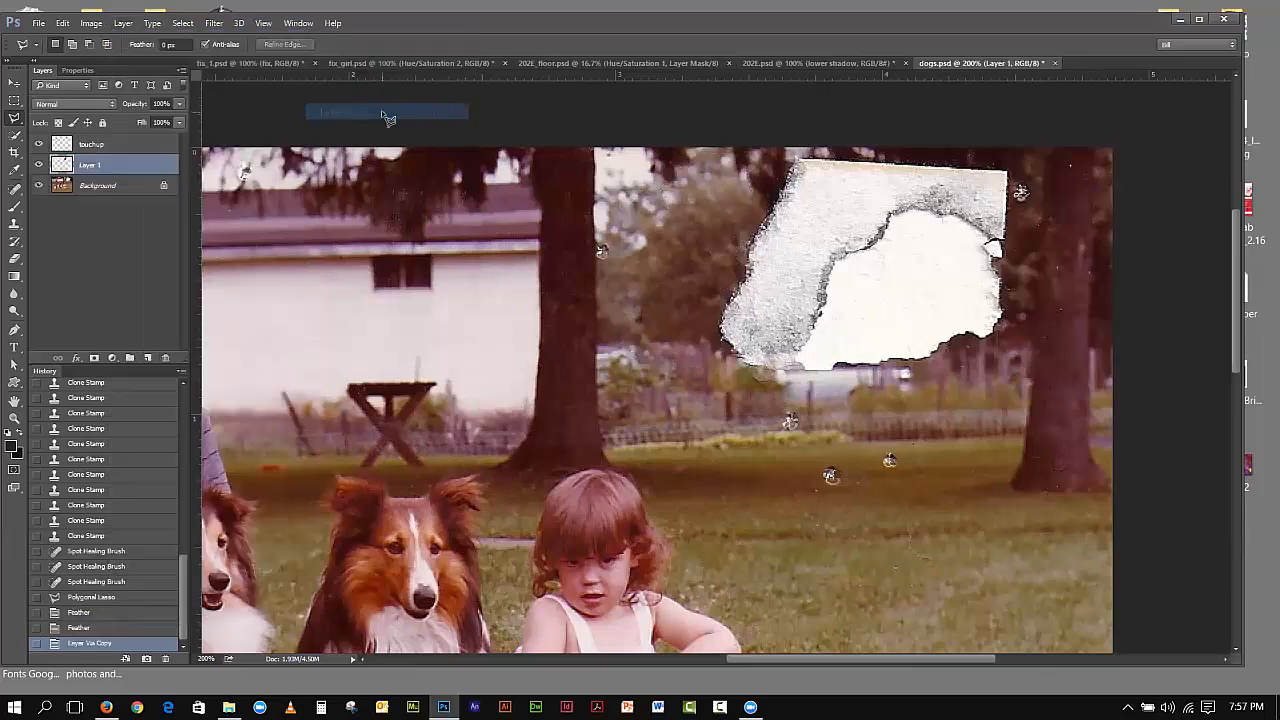
Step: Hide the Background layer to isolate the copied bushes, and flip the copy horizontally
click(37, 165)
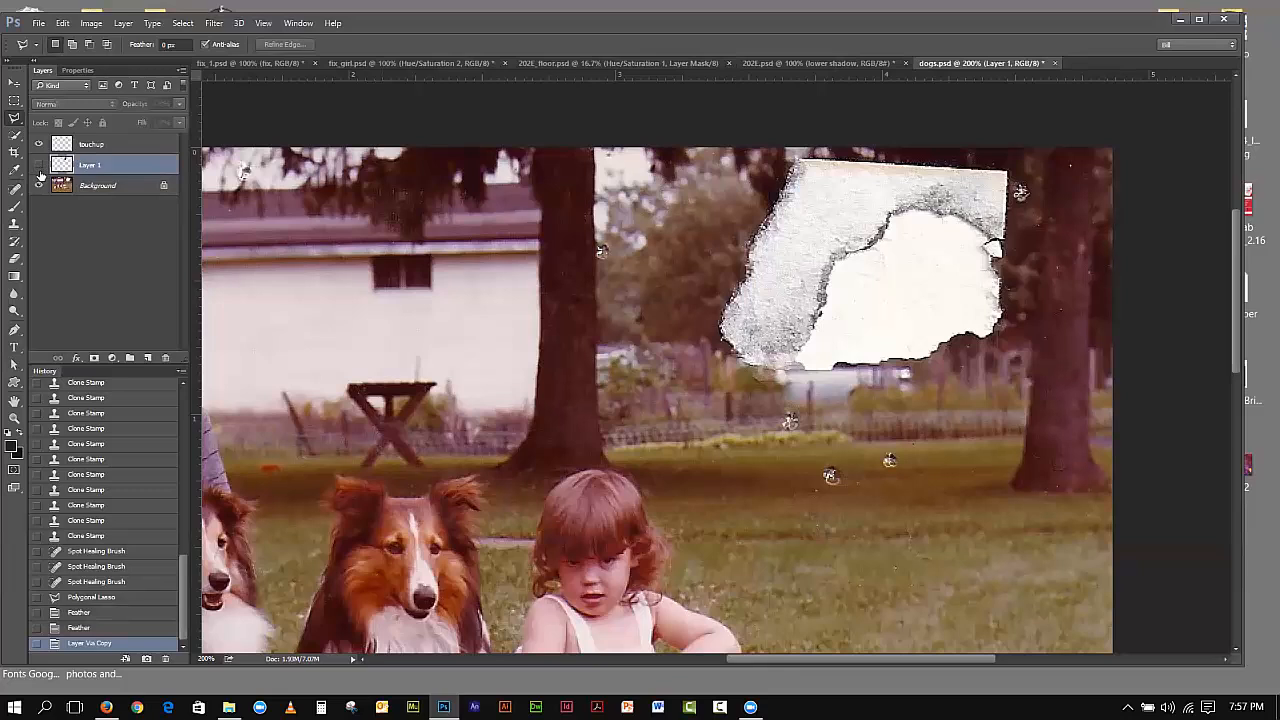
click(39, 166)
click(41, 185)
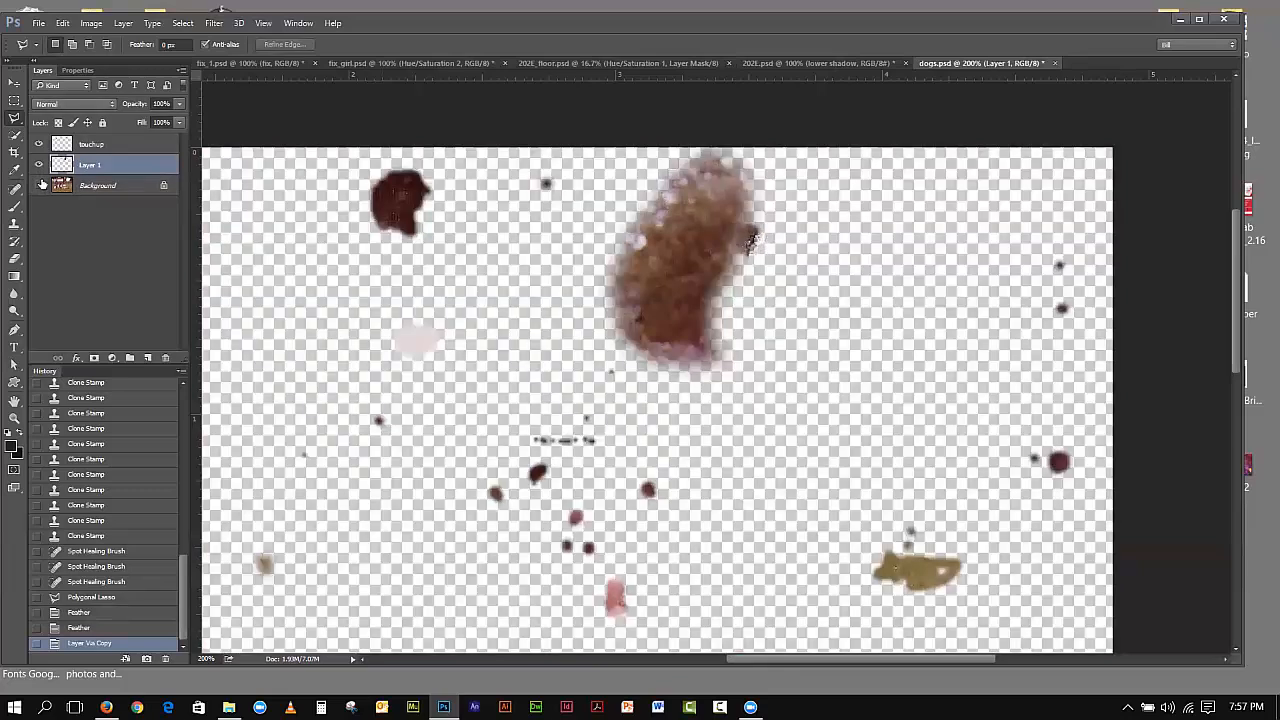
double_click(668, 260)
click(606, 264)
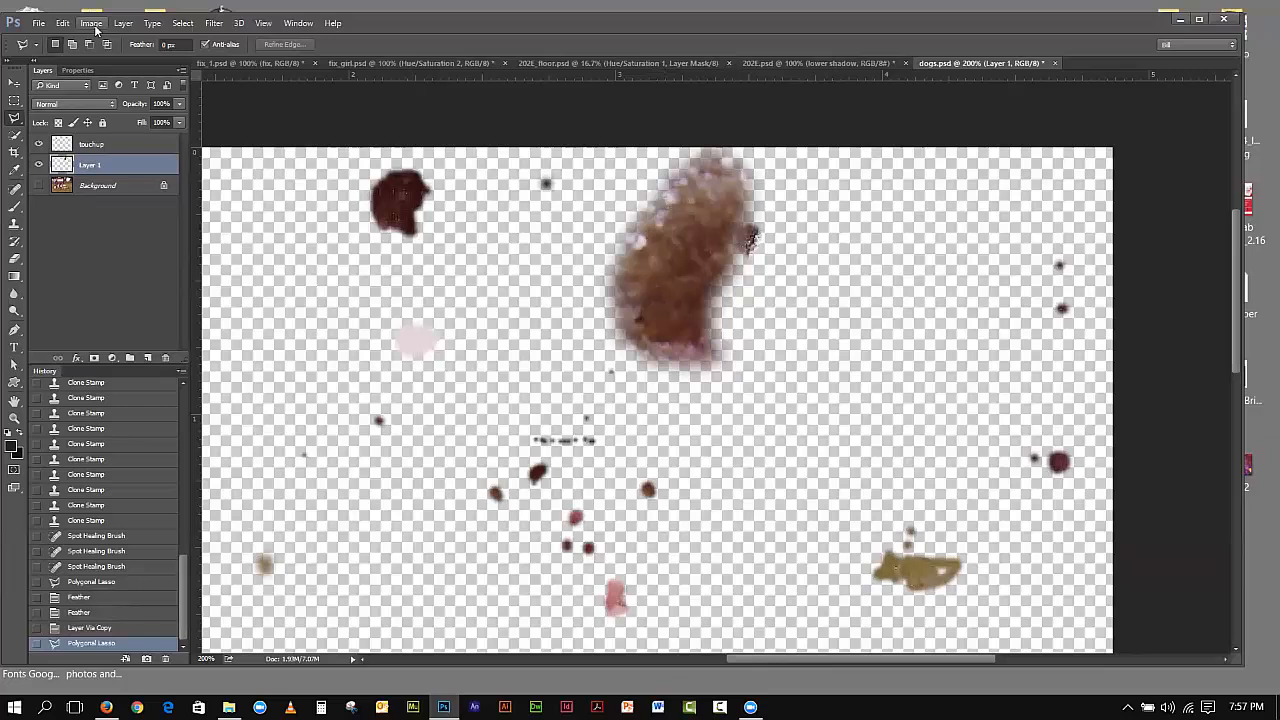
click(62, 22)
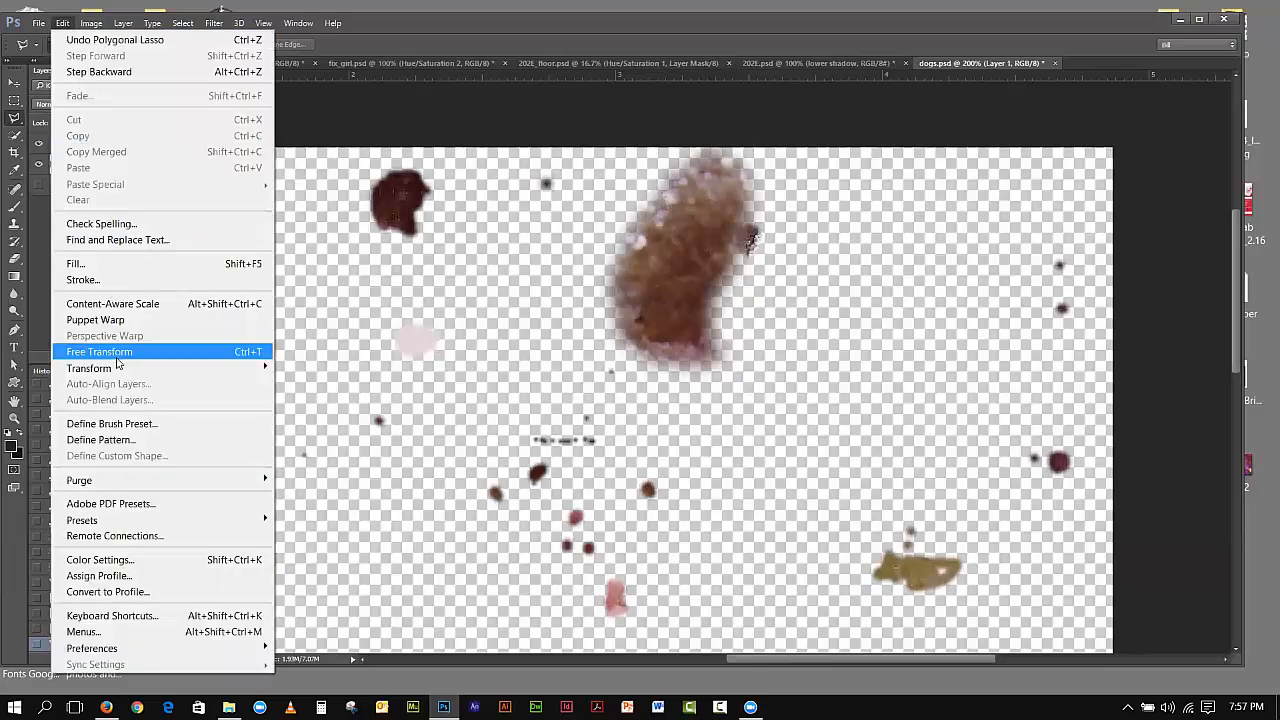
mouse_move(118, 368)
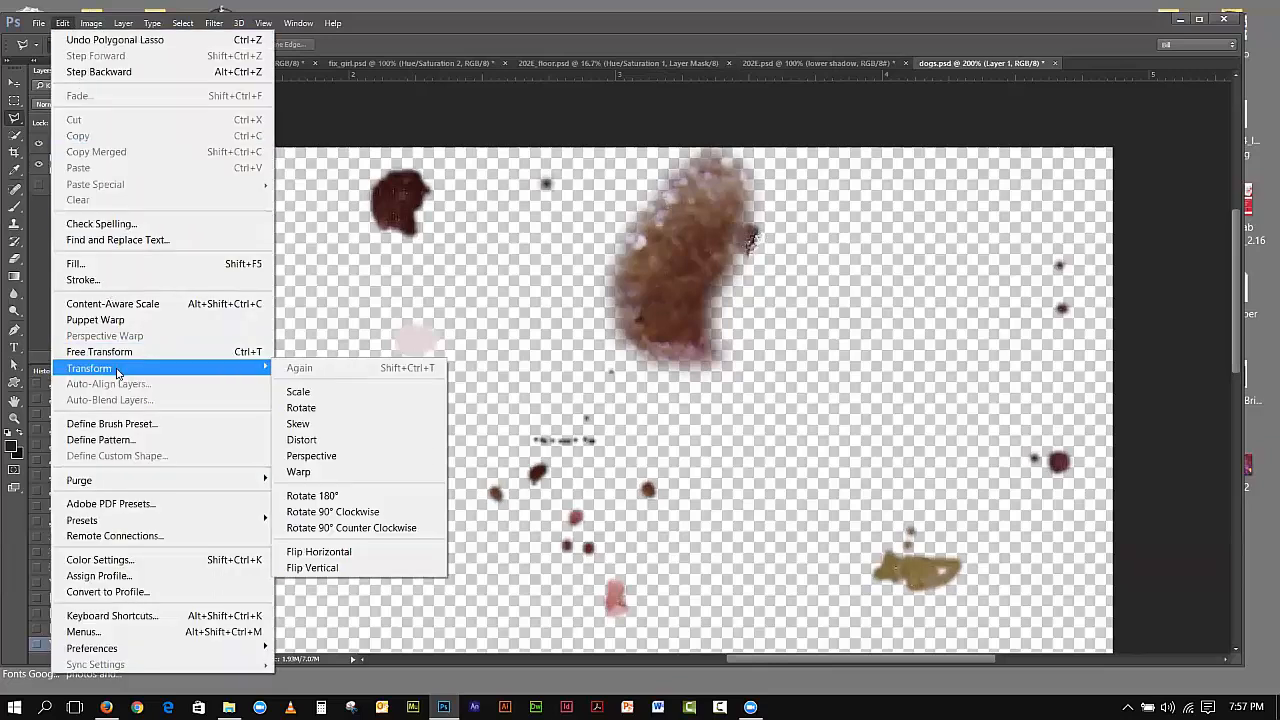
click(327, 557)
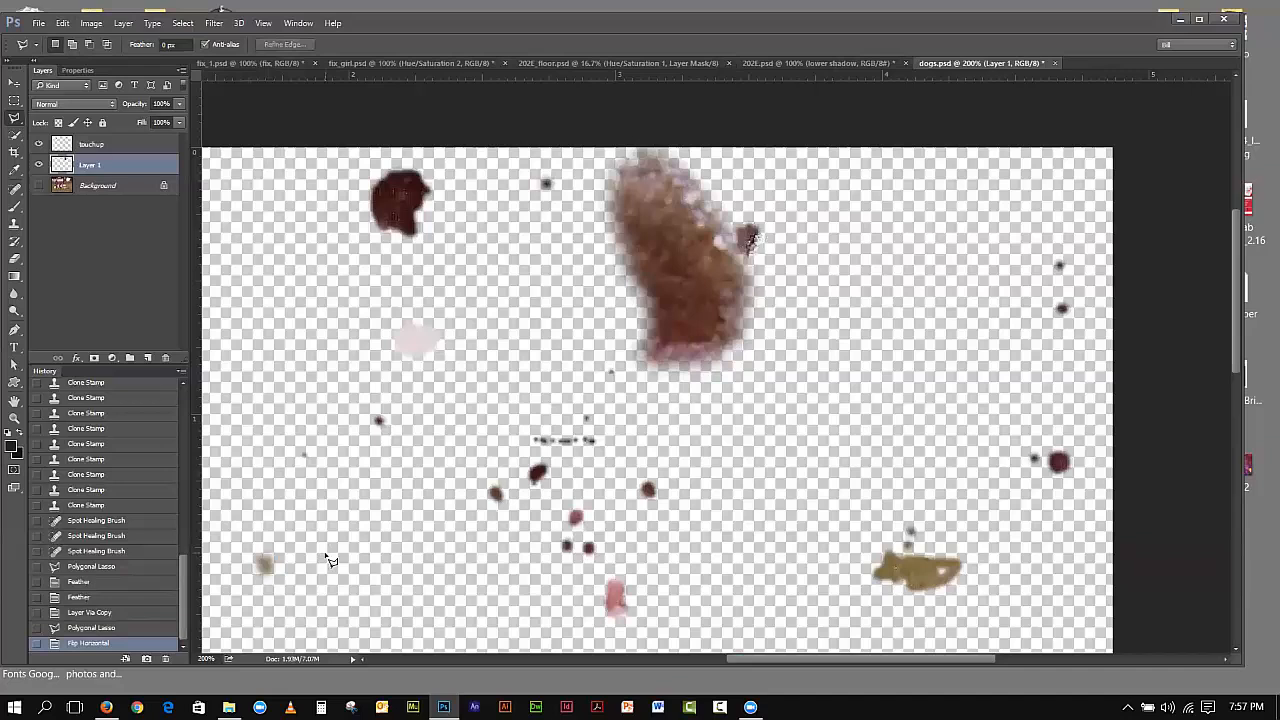
Step: Show the Background layer again and nudge the flipped bush copy to the right until it covers the torn area's near edge
click(16, 85)
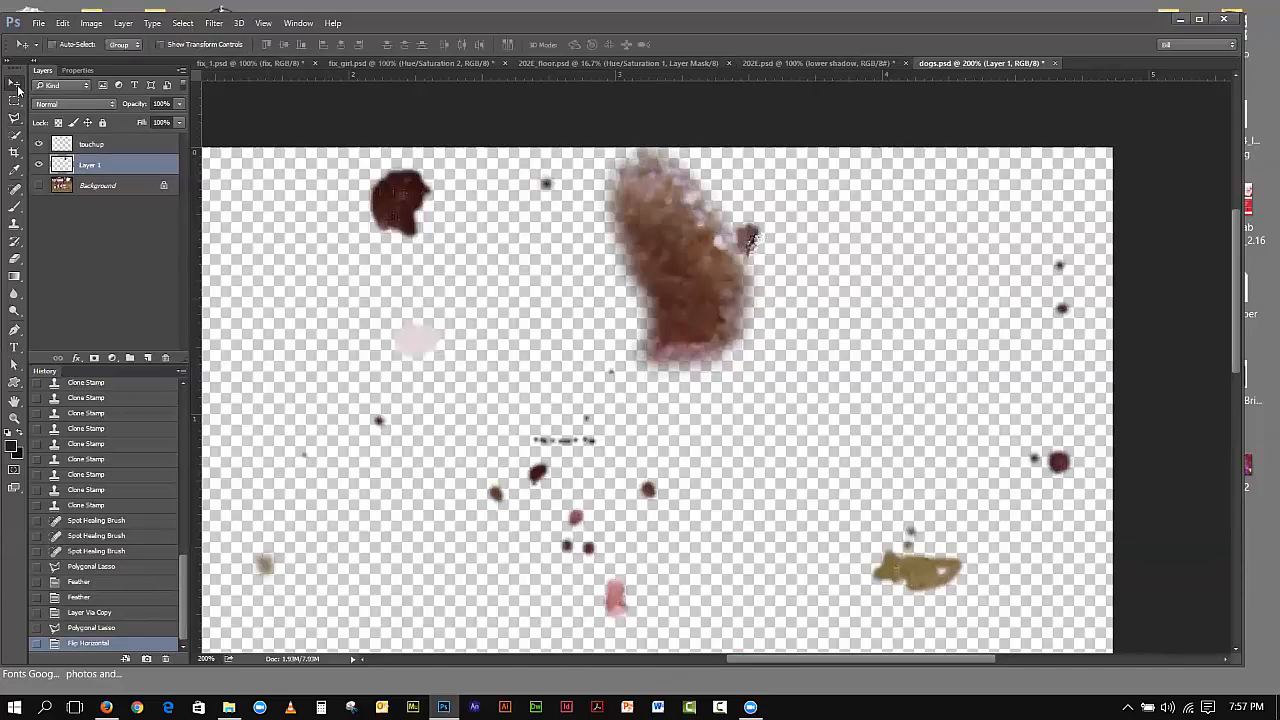
click(39, 185)
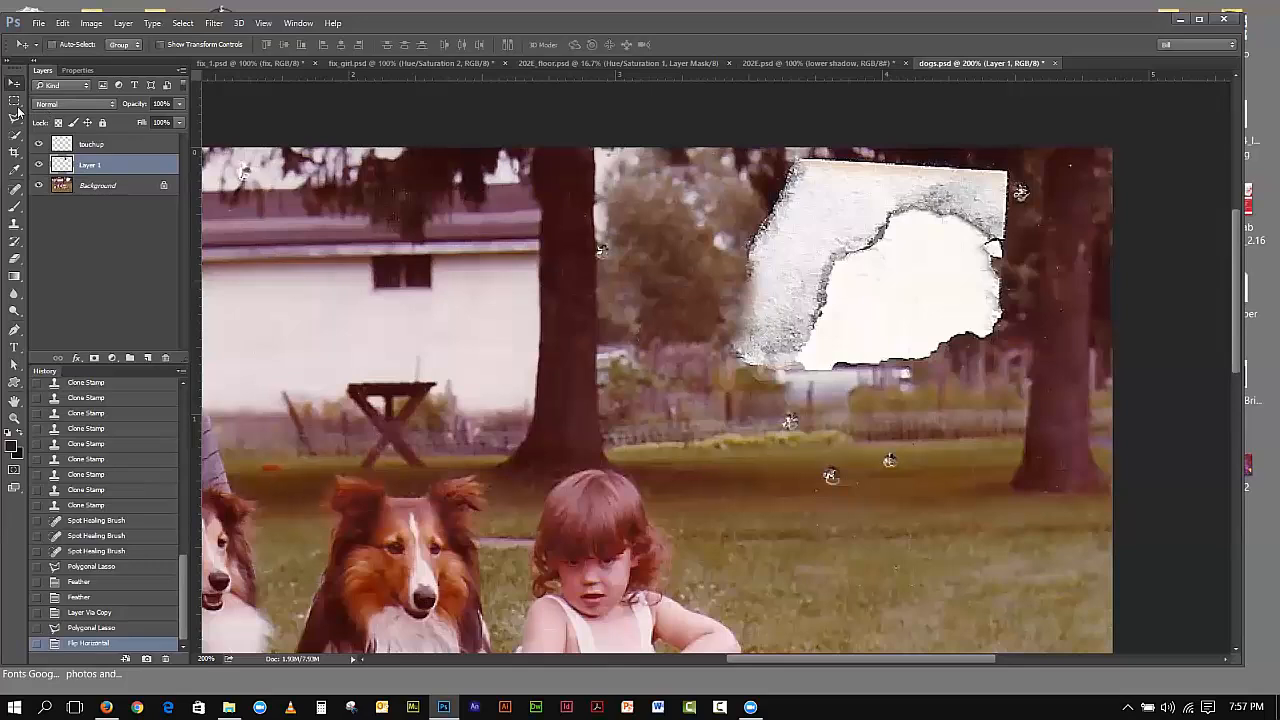
key(Right)
key(Right)
key(Right)
key(Right)
key(Right)
key(Right)
key(Right)
key(Right)
key(Right)
key(Right)
key(Right)
key(Right)
key(Right)
key(Right)
key(Right)
key(Right)
key(Right)
key(Right)
key(Right)
key(Right)
key(Right)
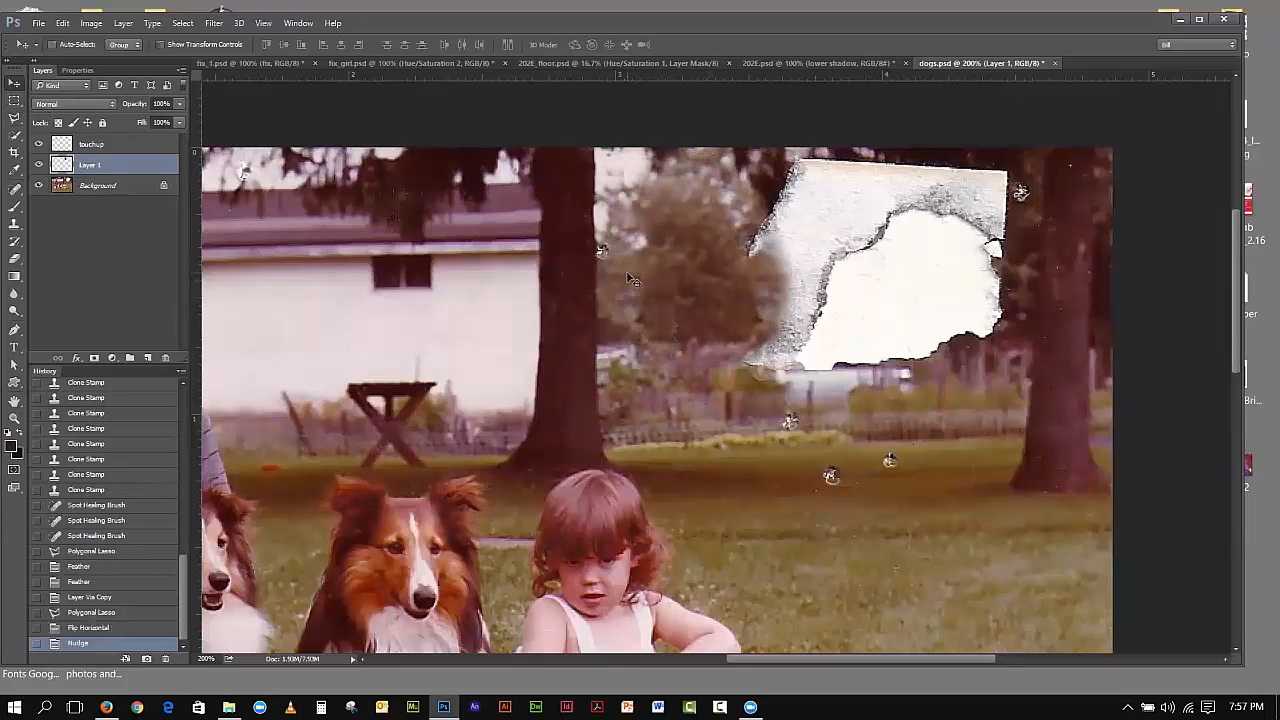
key(Right)
key(Right)
key(Right)
key(Right)
key(Right)
key(Right)
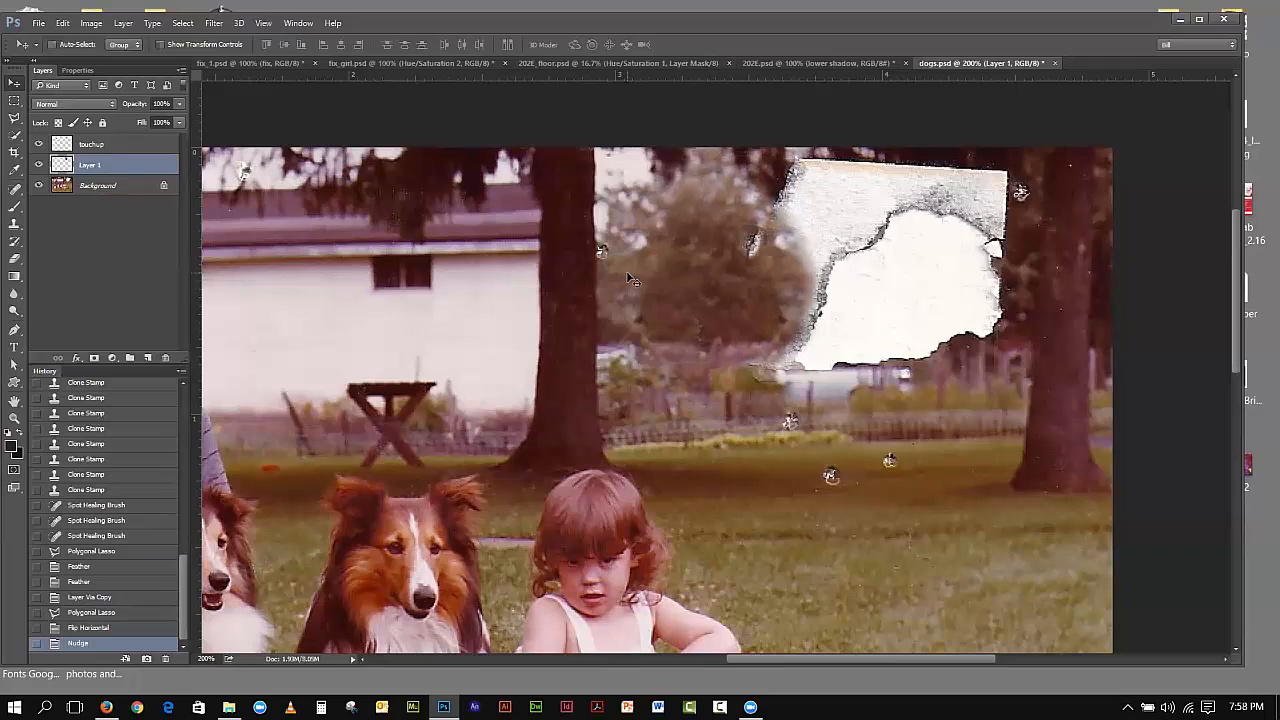
key(Right)
key(Right)
key(Right)
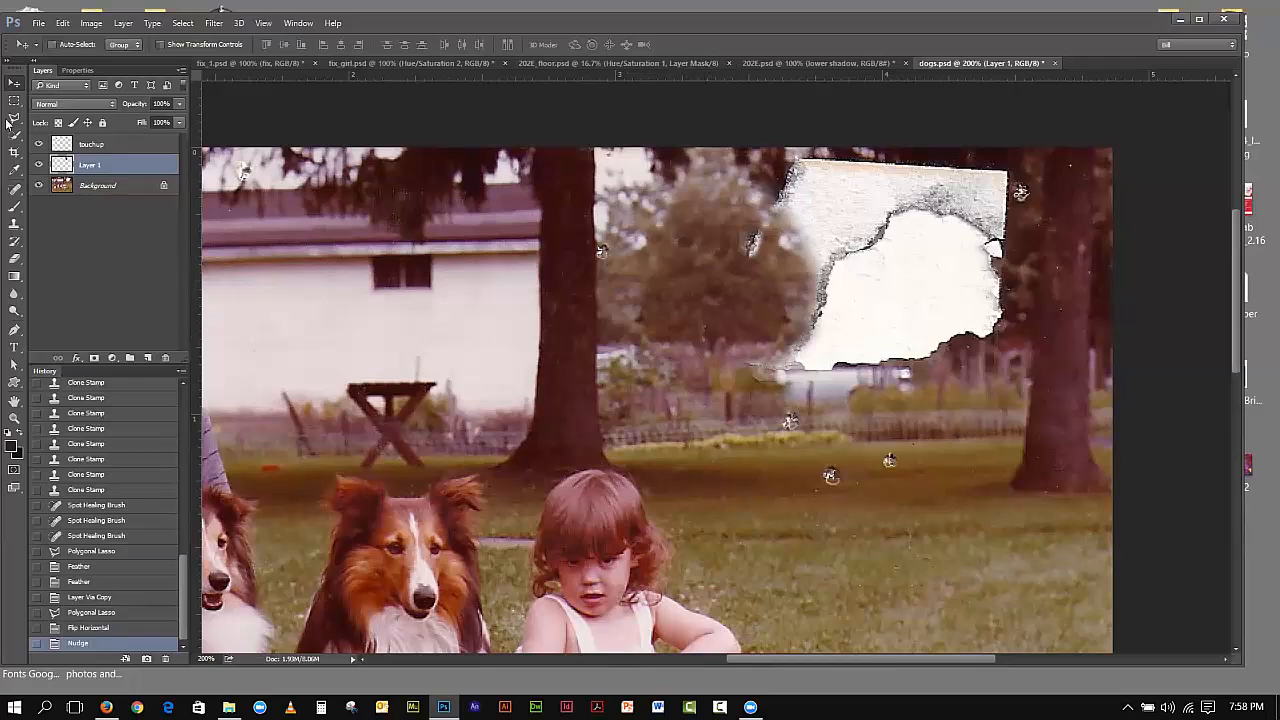
Step: Erase the overlapping inner edge of the bush copy at 52% flow, and compare the photo with the copy hidden and shown
click(14, 260)
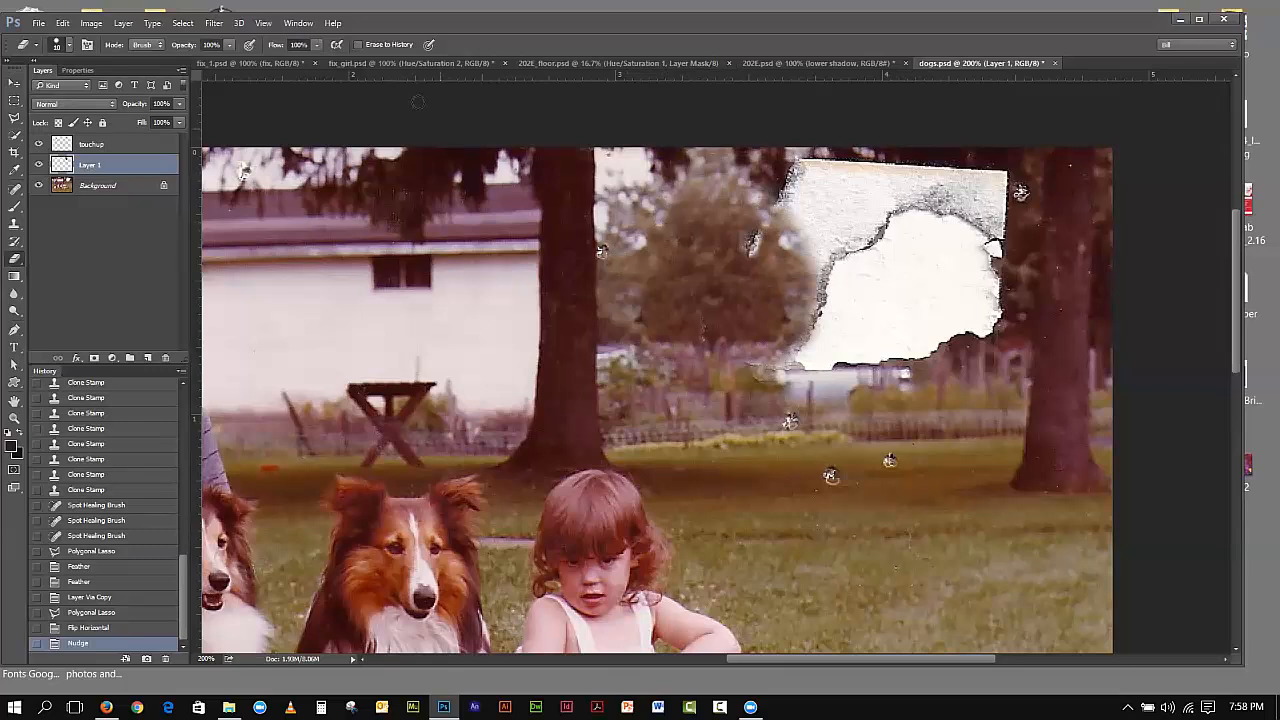
click(318, 46)
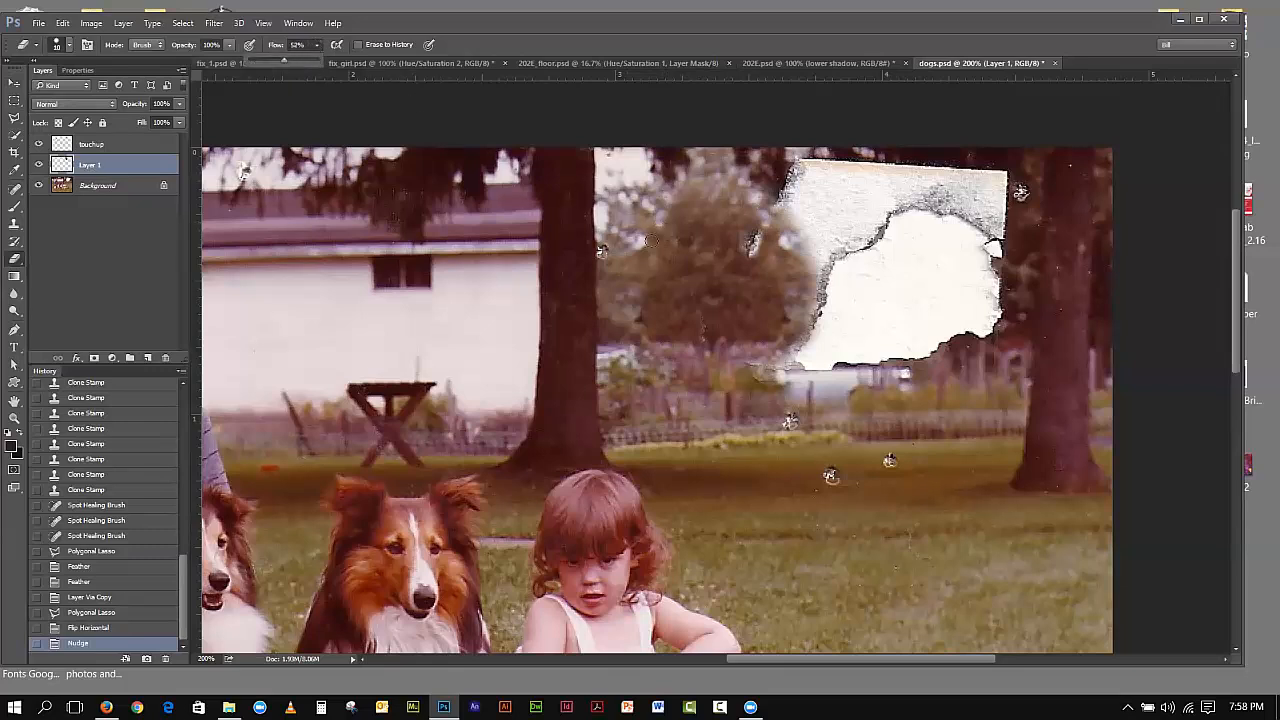
mouse_move(663, 219)
mouse_down()
mouse_move(686, 250)
mouse_move(701, 340)
mouse_move(717, 333)
mouse_up()
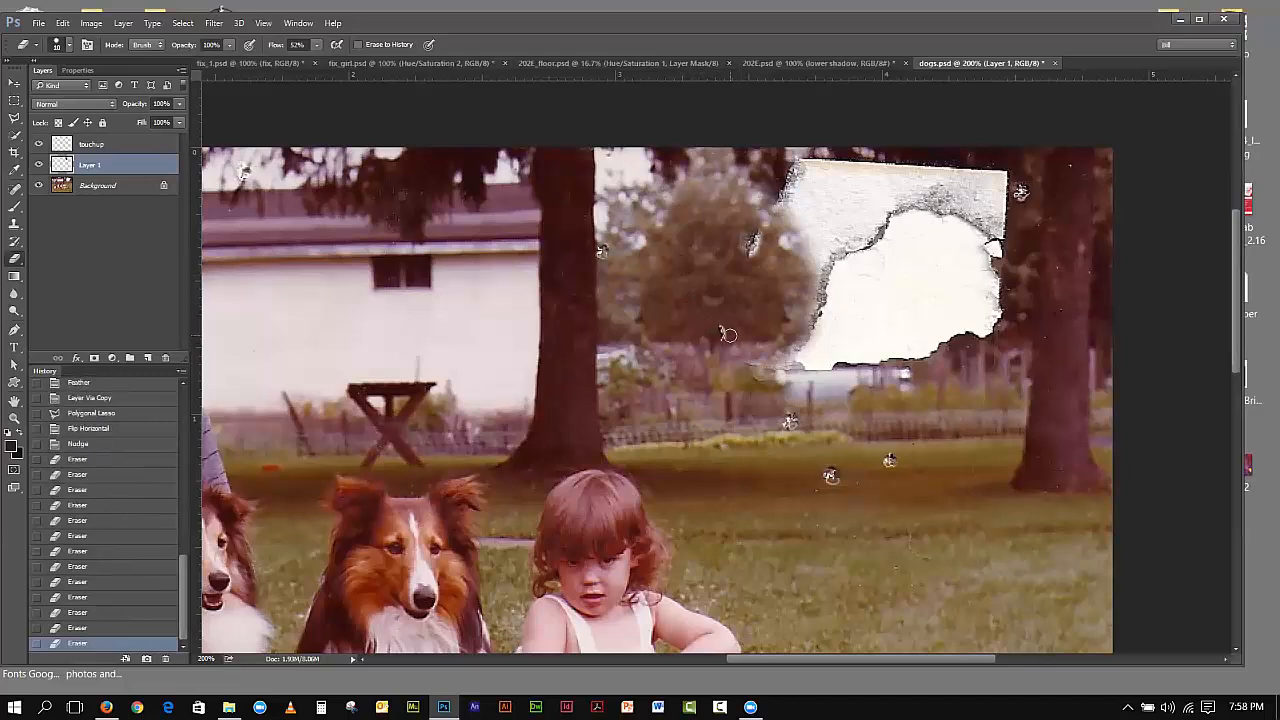
click(38, 165)
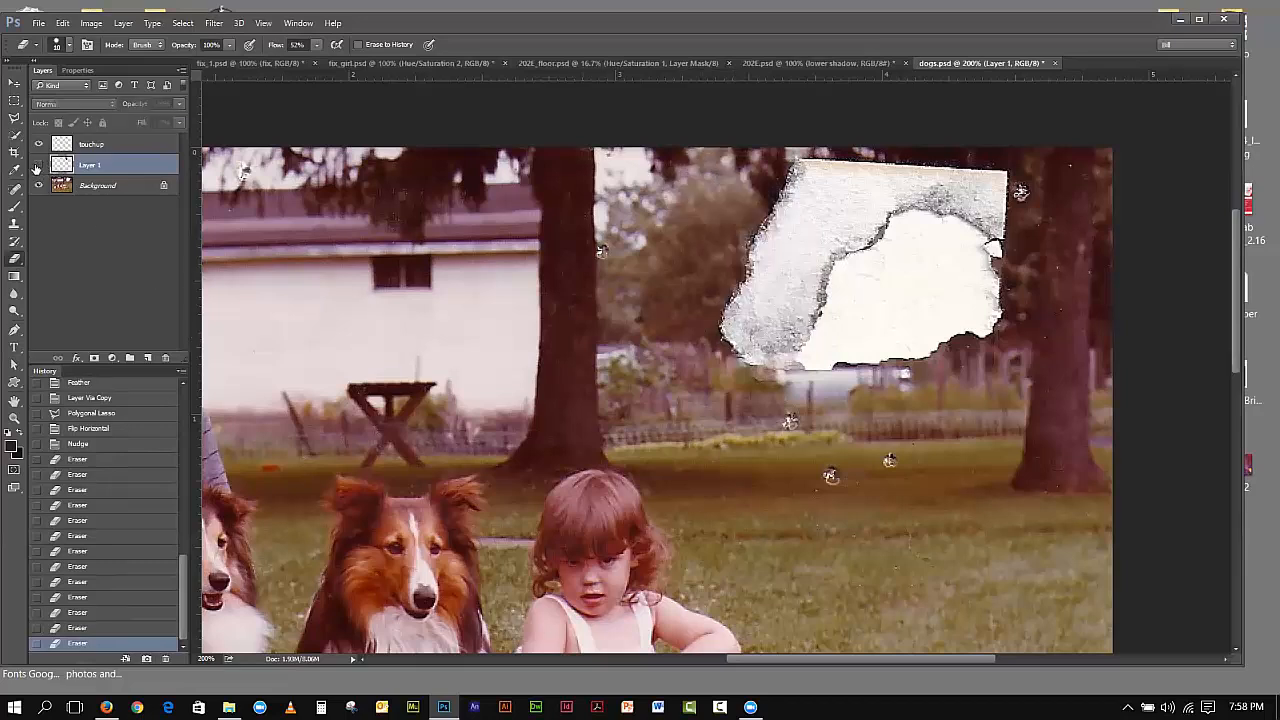
click(39, 165)
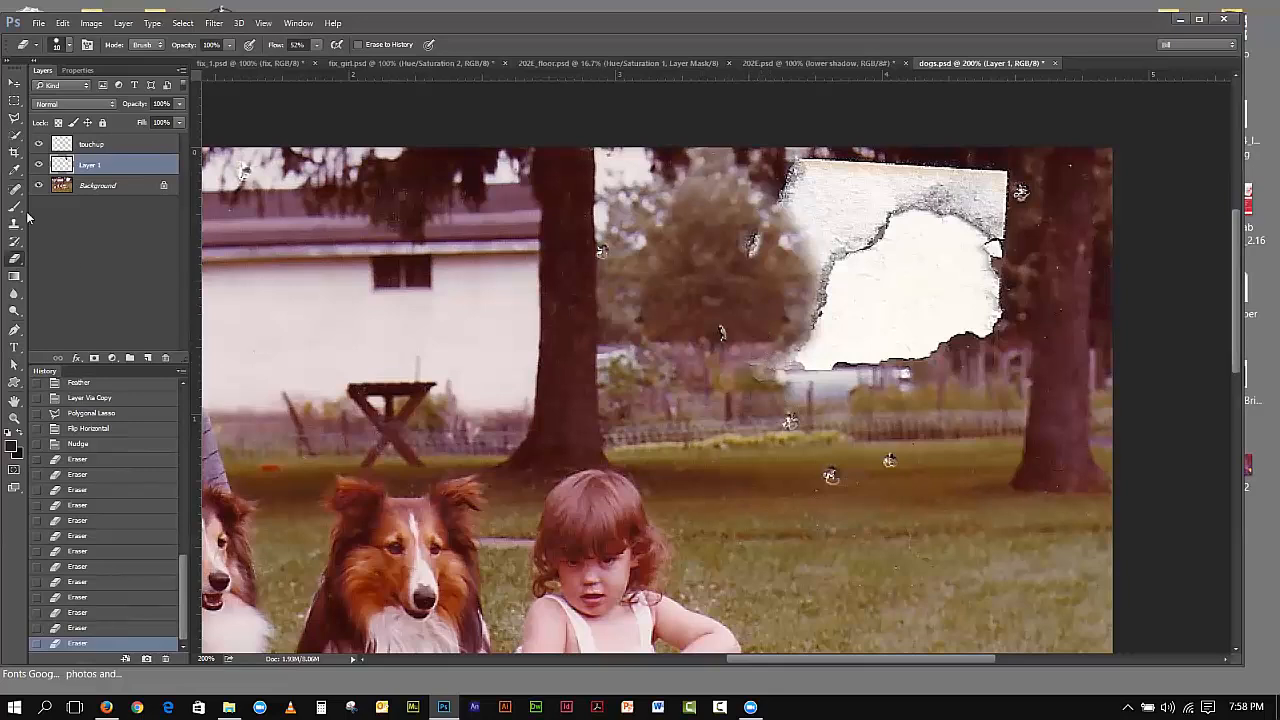
Step: Clone out the leftover torn-edge mark at the base of the bushes with an enlarged Clone Stamp
key(s)
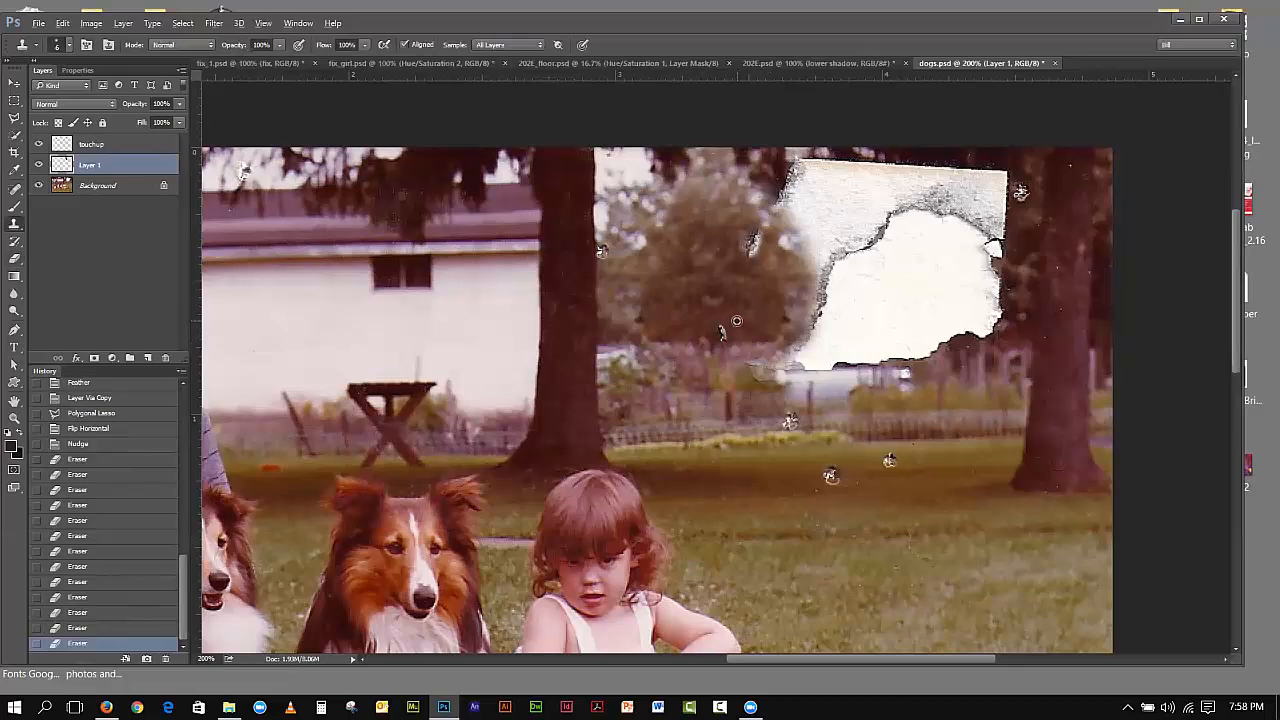
key(])
key(])
key(])
key(])
click(722, 331)
click(724, 334)
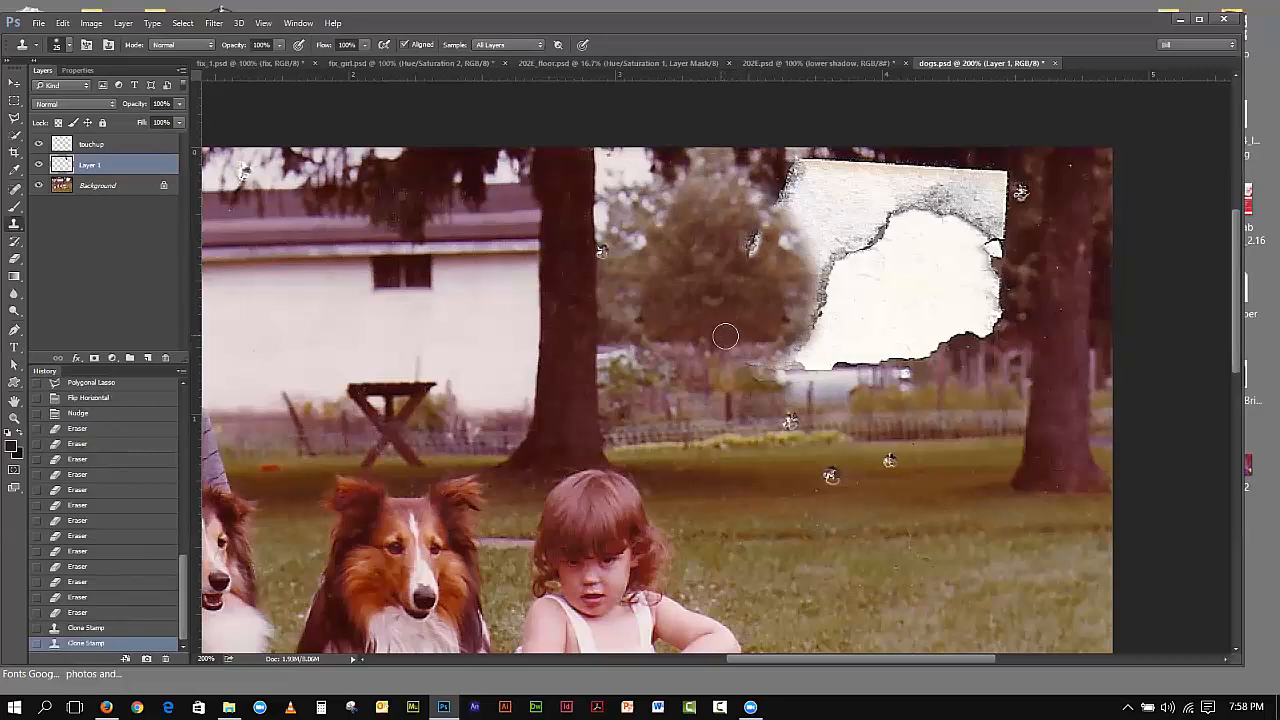
click(724, 335)
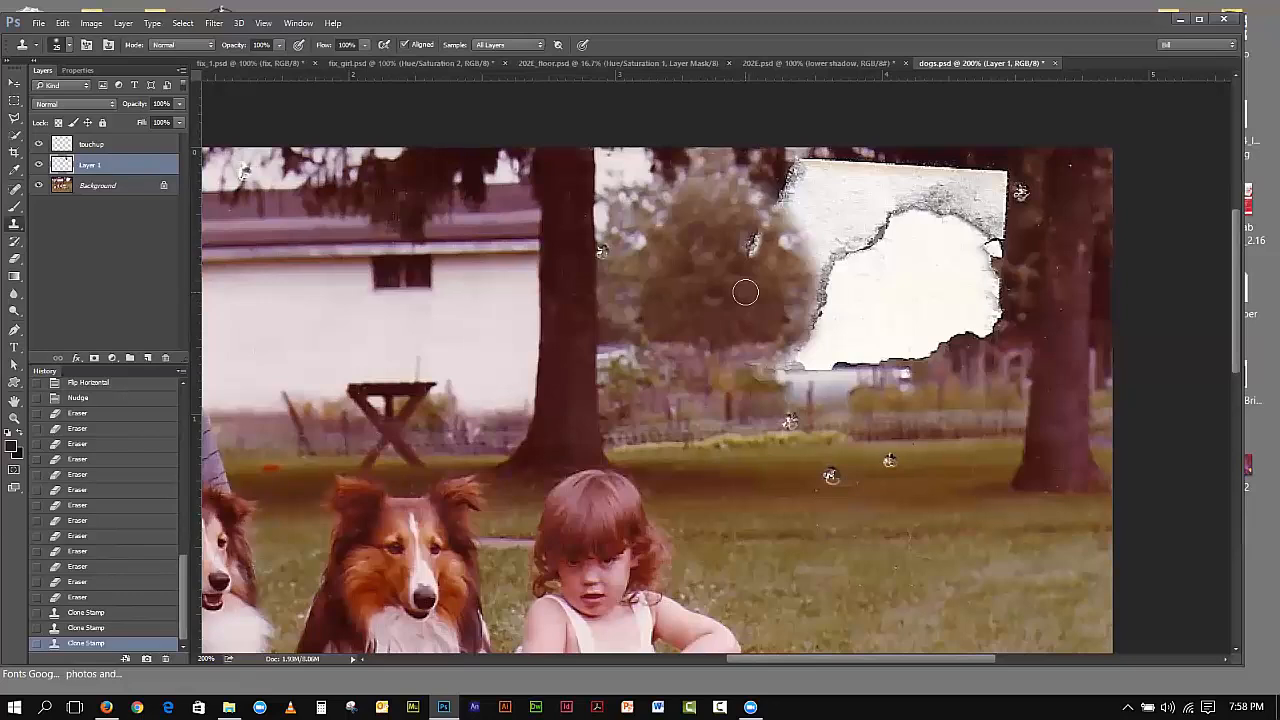
Step: Try to clone out the speckled mark in the upper part of the copied bush with the Clone Stamp
click(753, 248)
click(757, 240)
click(758, 239)
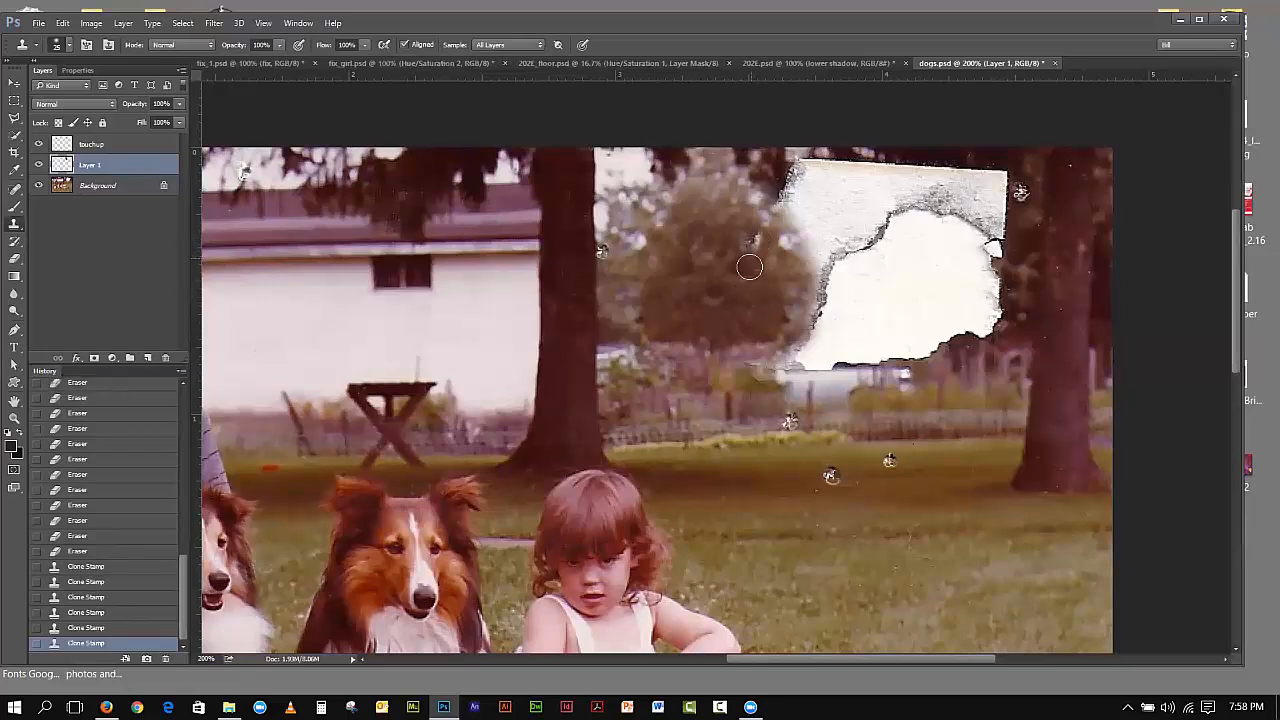
click(754, 248)
click(755, 248)
click(753, 248)
click(753, 248)
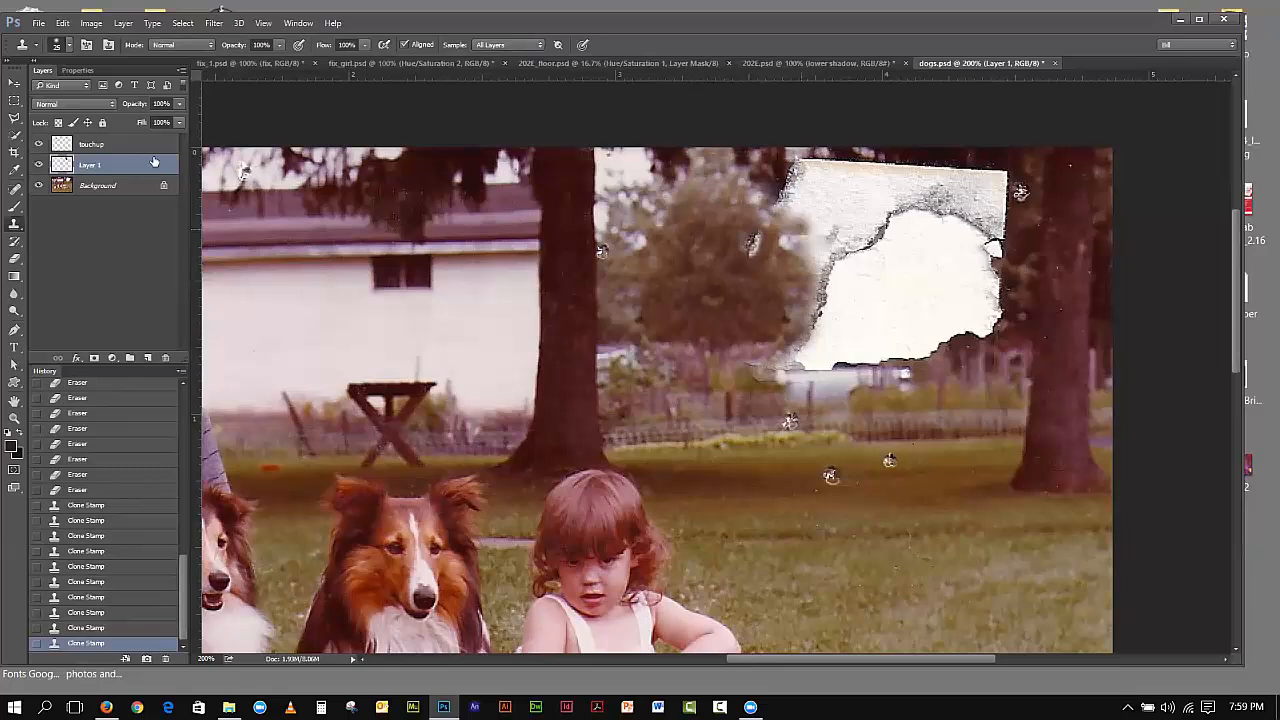
Step: Compare the photo with the bush copy hidden and shown, and clone out the speckled mark in the copied bush on the touchup layer
click(39, 164)
click(39, 164)
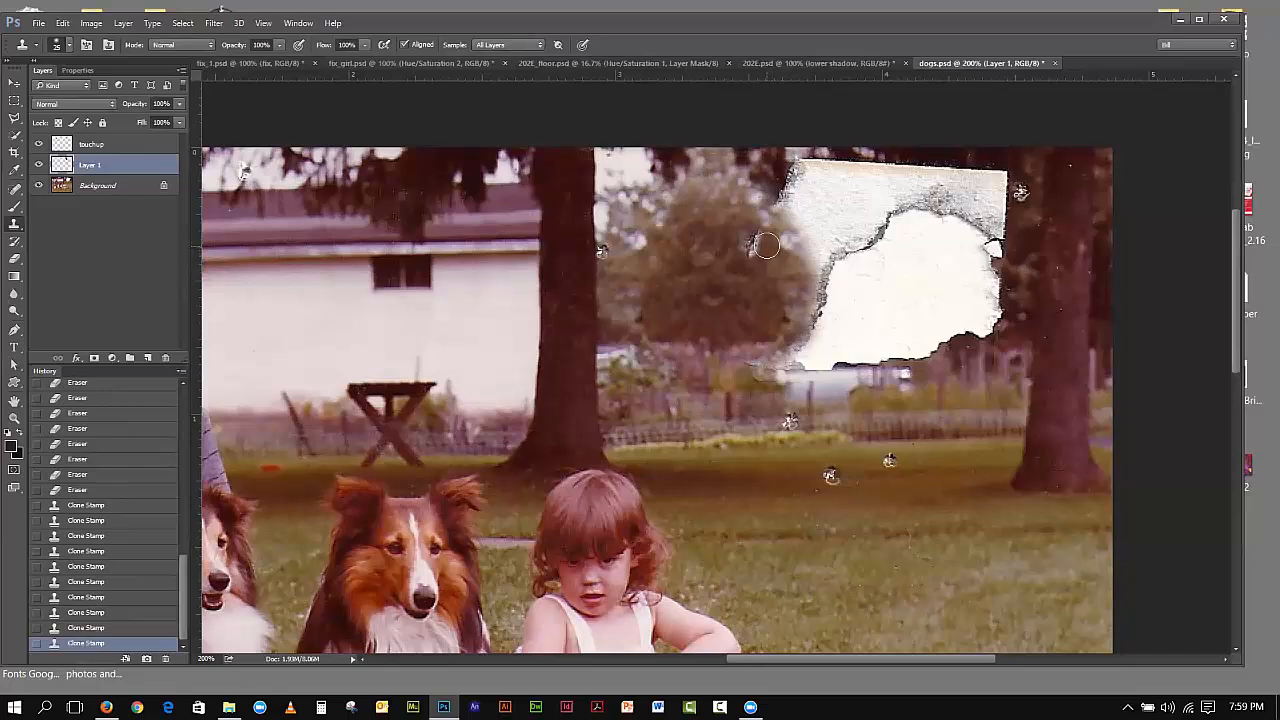
click(84, 141)
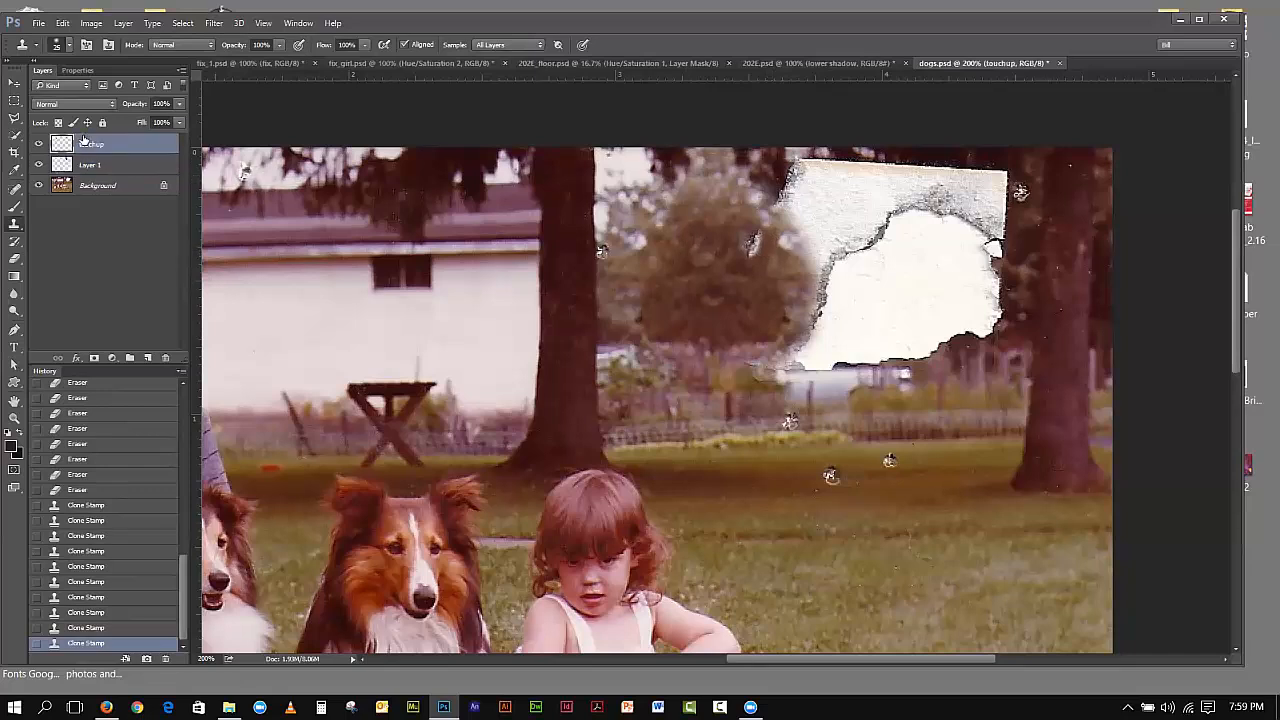
click(753, 250)
click(753, 250)
click(753, 241)
click(753, 243)
click(750, 236)
click(746, 229)
click(746, 229)
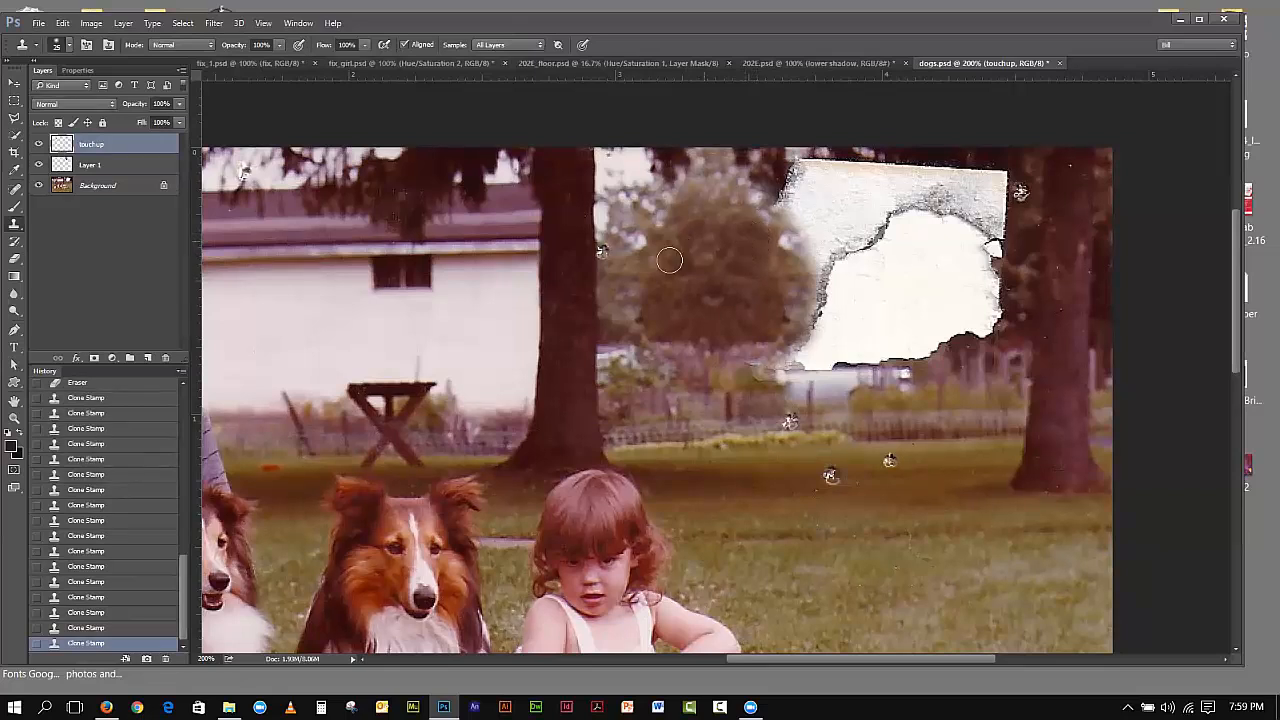
Step: Move Layer 1 above the touchup layer, and compare the photo with Layer 1 hidden and shown
key(c)
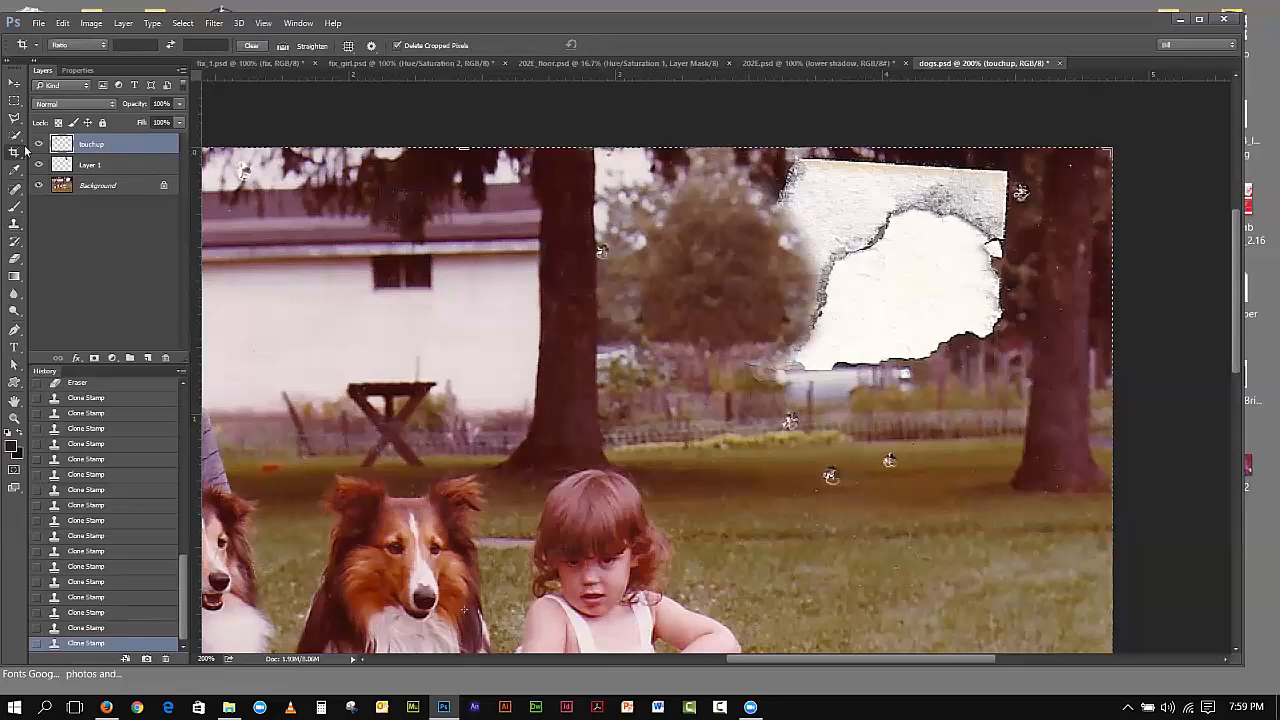
click(14, 82)
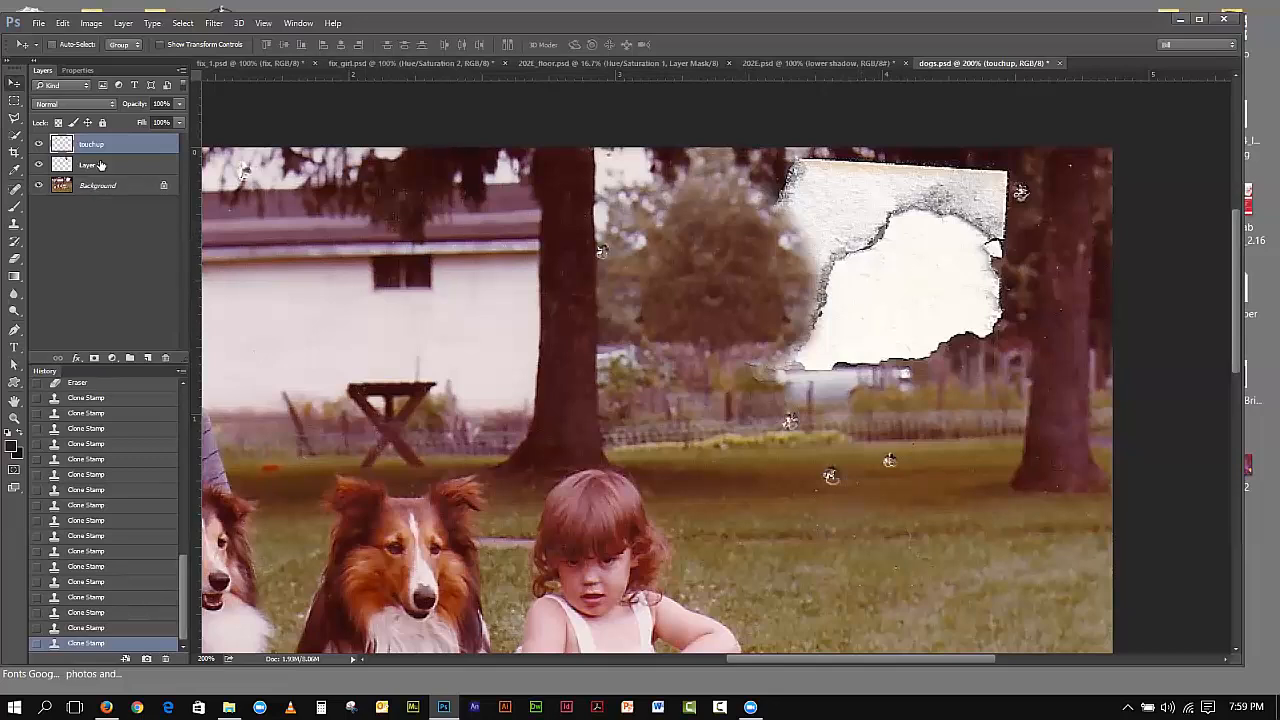
drag(100, 165, 103, 140)
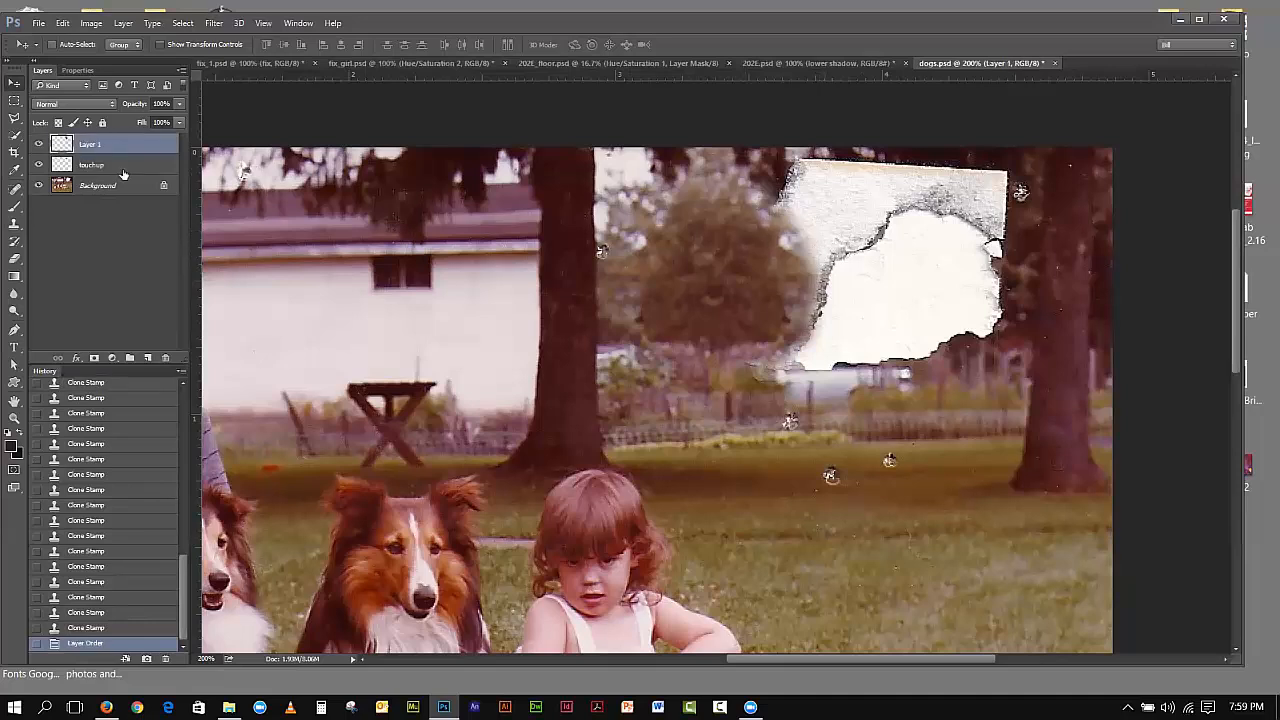
click(38, 145)
click(38, 145)
Step: Clone fence and foliage over the lower torn edge near the far tree on the touchup layer with the Clone Stamp
click(14, 227)
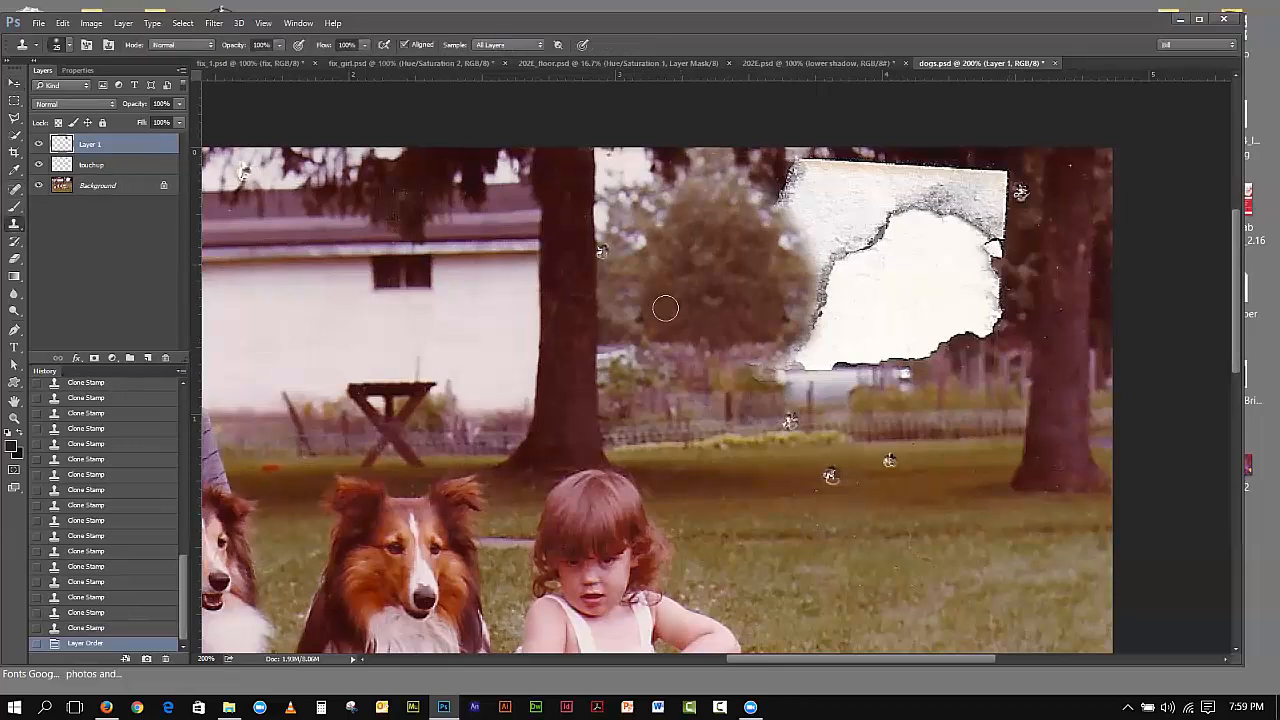
click(107, 166)
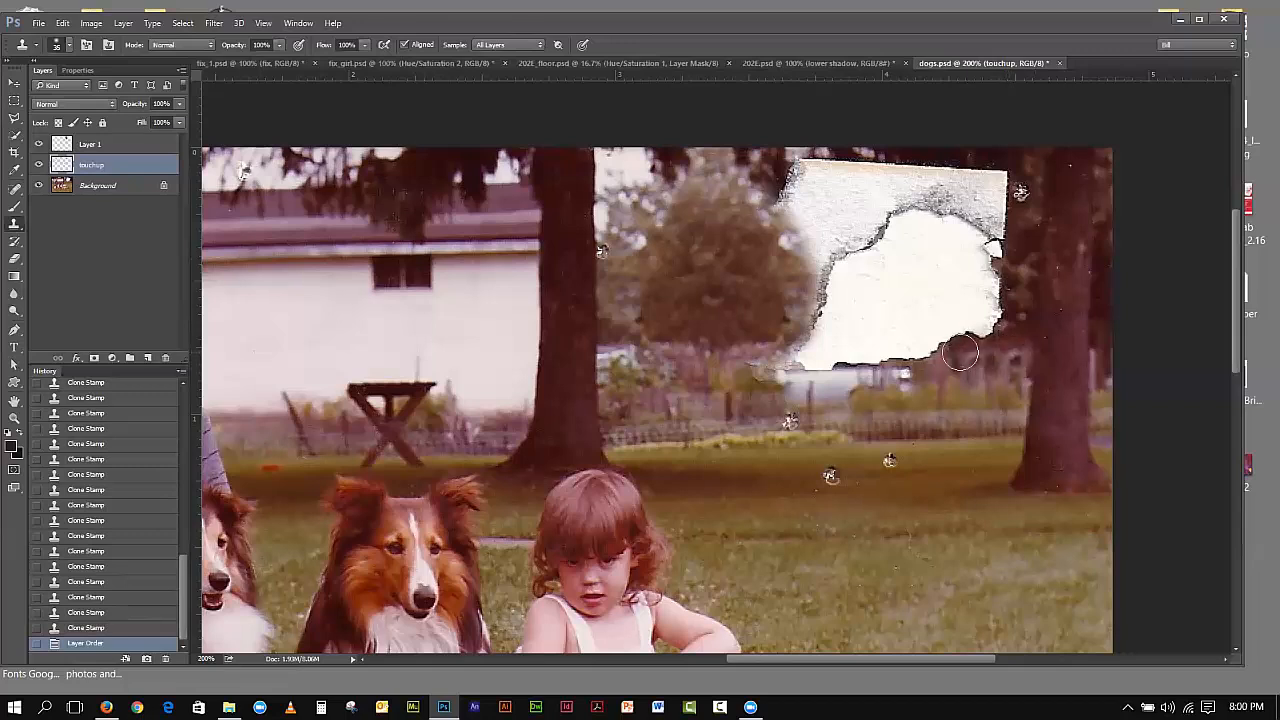
drag(934, 347, 910, 352)
click(919, 356)
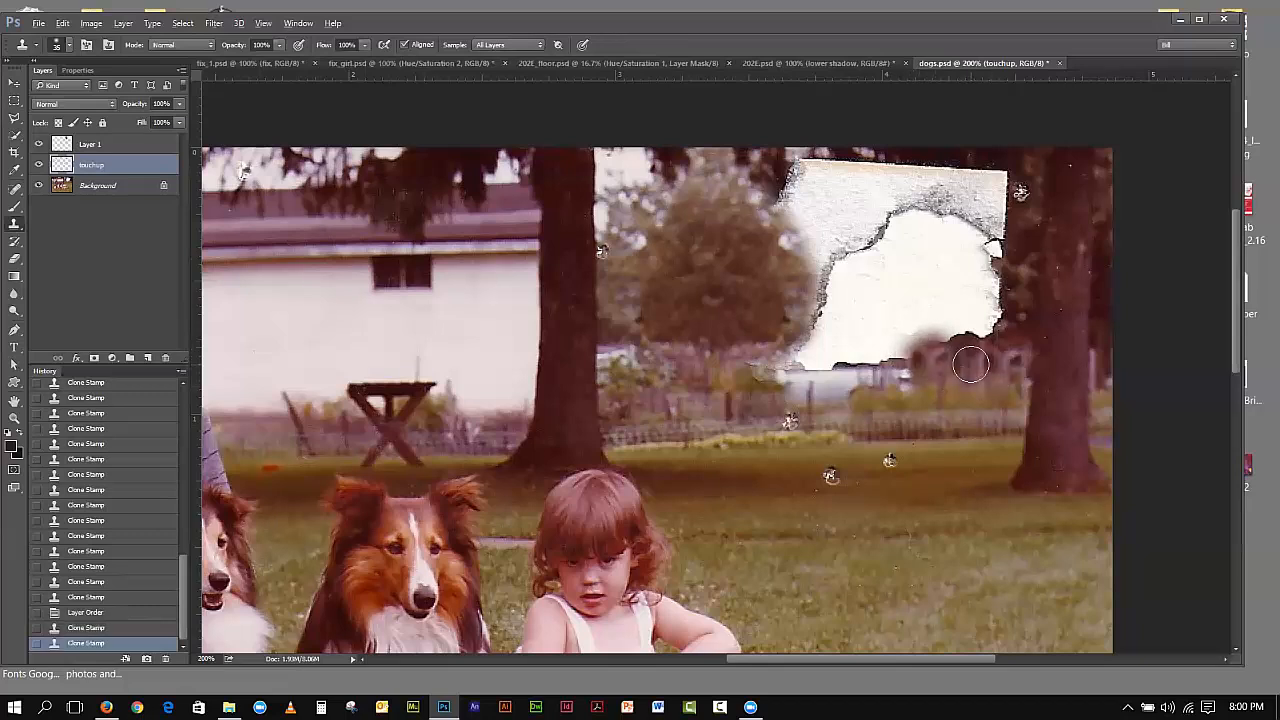
click(907, 355)
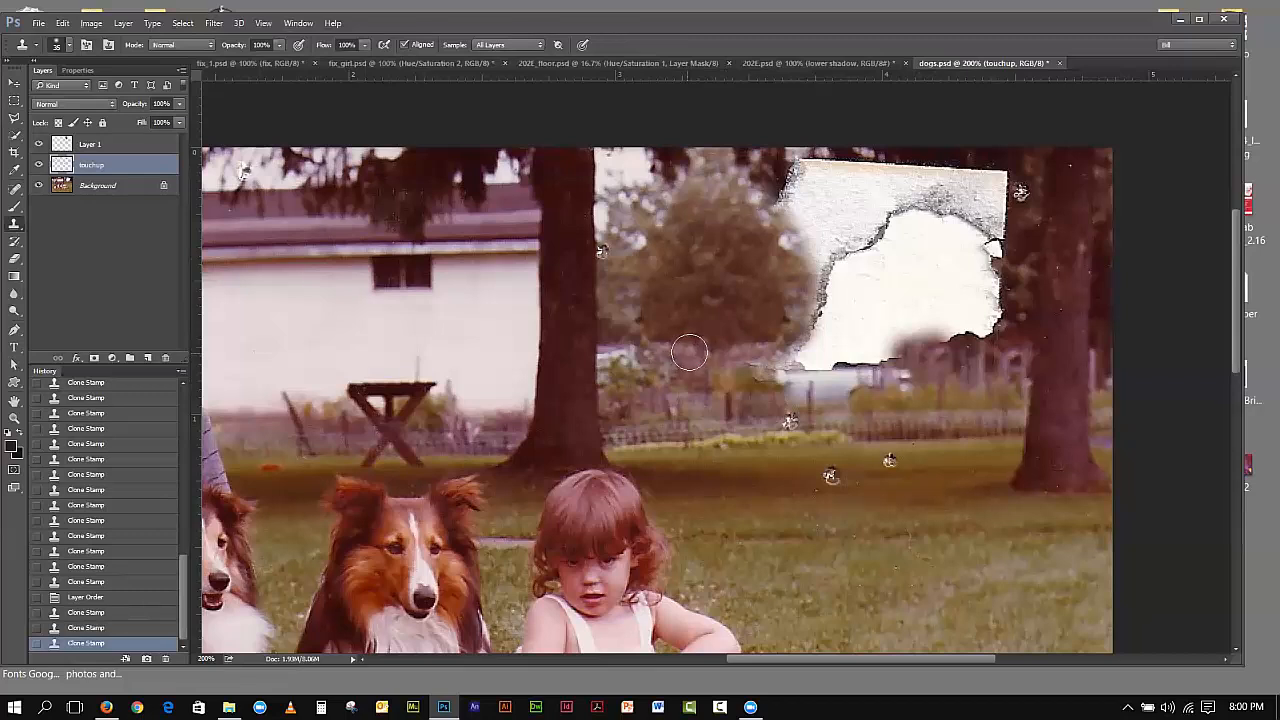
click(891, 350)
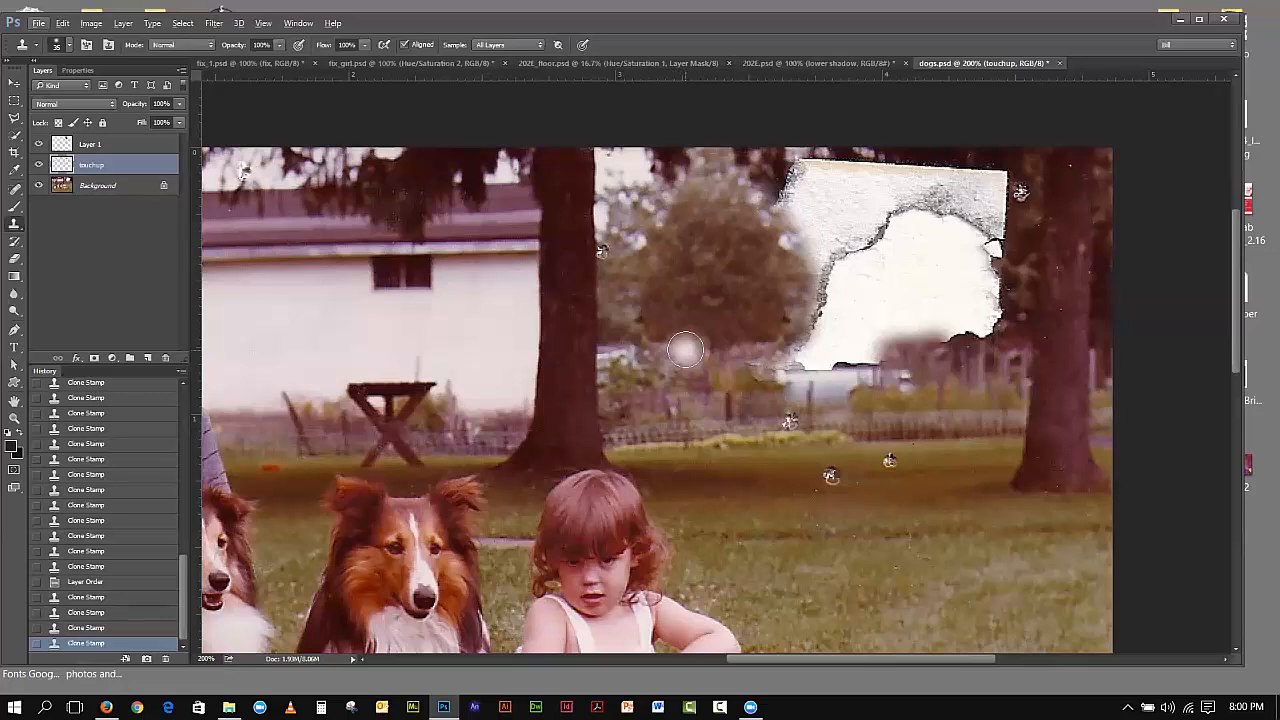
Step: Enlarge the Clone Stamp to 60 px and clone the fence area below the bush over the torn area's lower edge
key(bracketright)
key(bracketright)
key(bracketright)
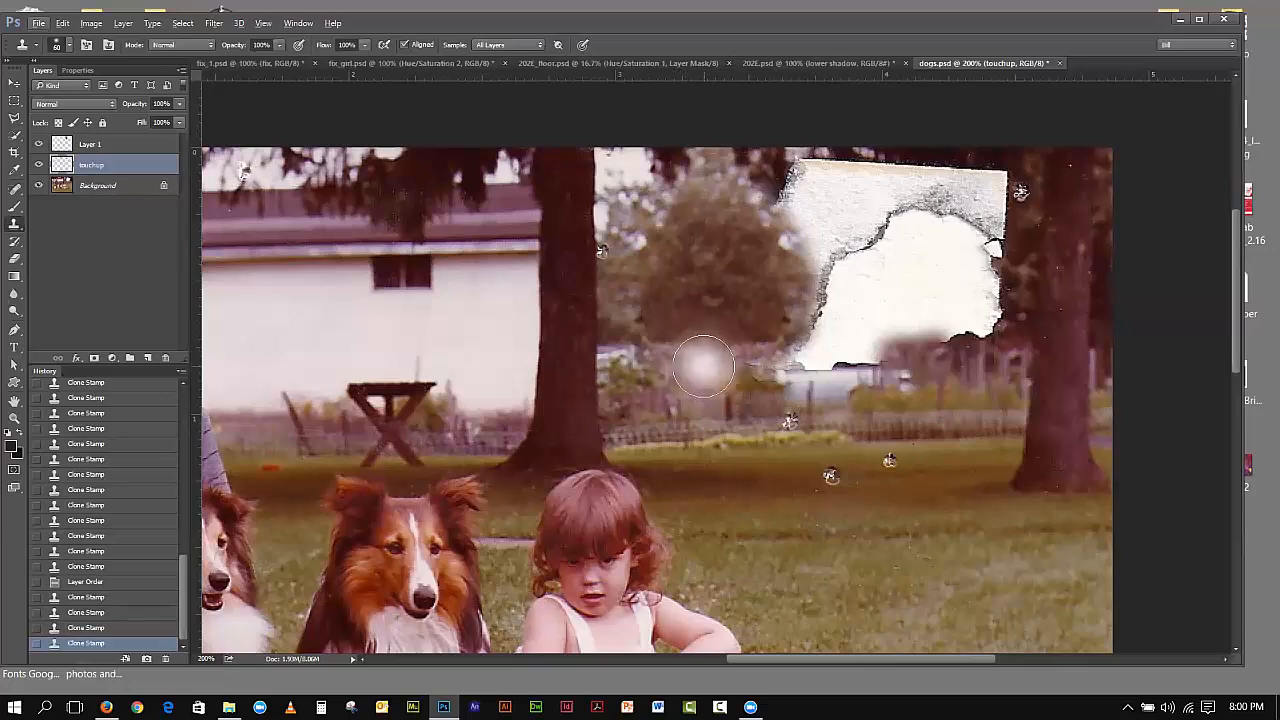
key(alt)
alt+click(680, 361)
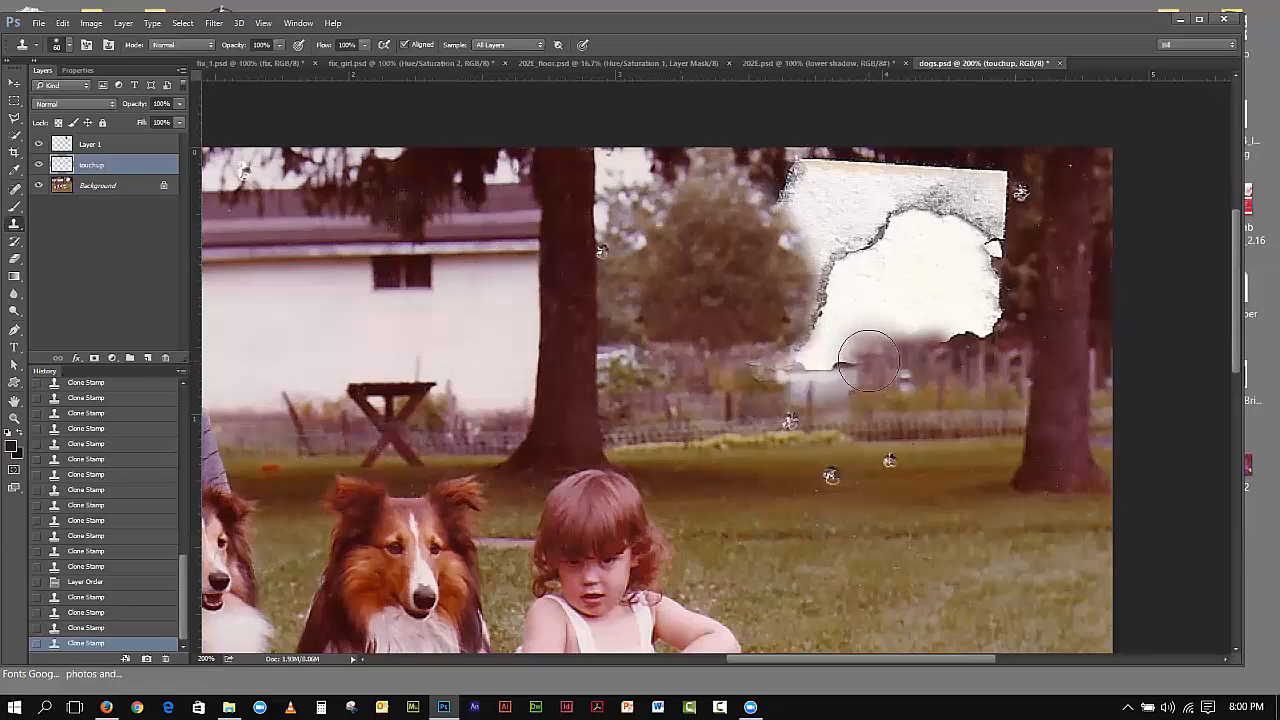
drag(850, 340, 878, 352)
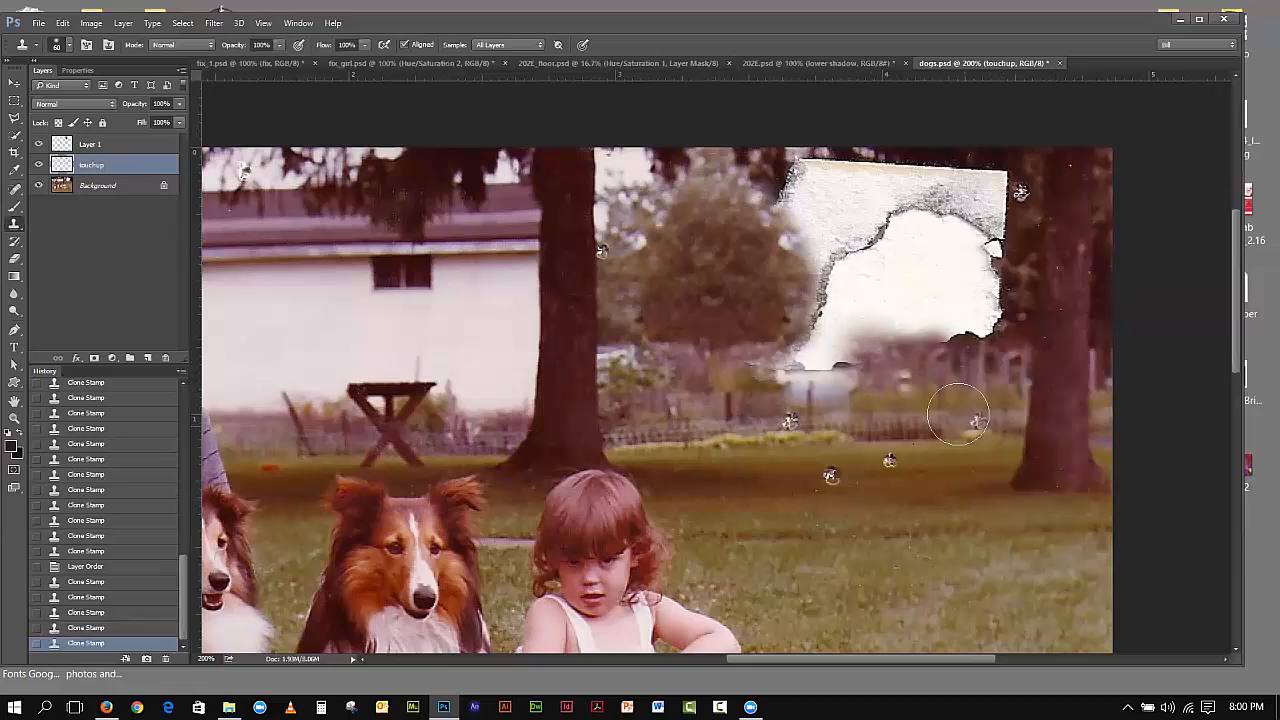
Step: Blend foliage into the pale patch below the torn area with a 40 px Clone Stamp, lowering its flow to 59%
key(bracketleft)
key(bracketleft)
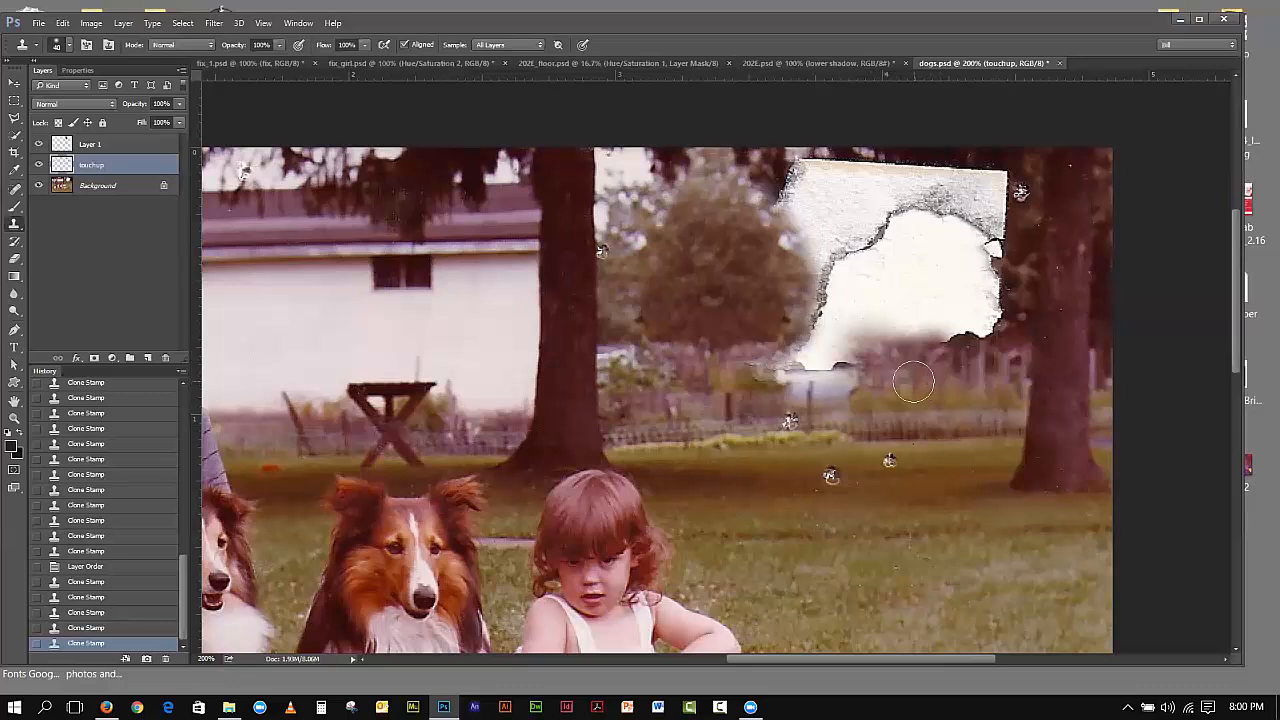
click(904, 380)
click(846, 390)
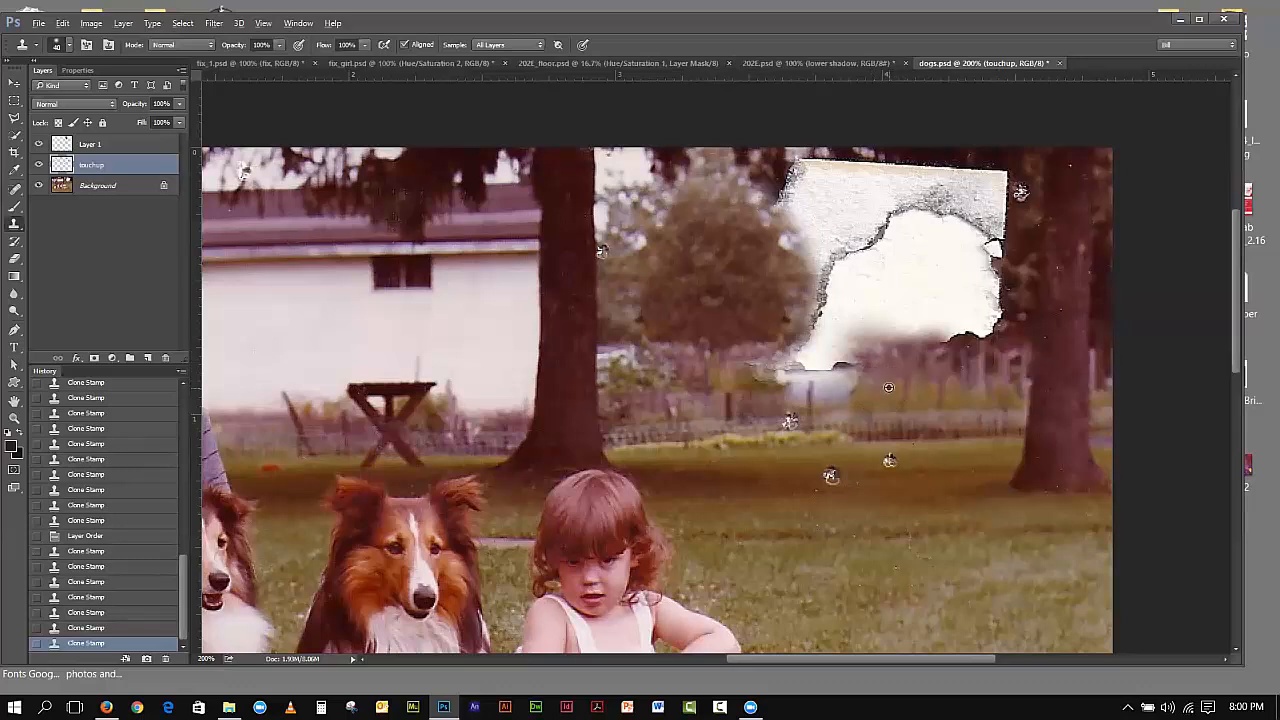
click(868, 389)
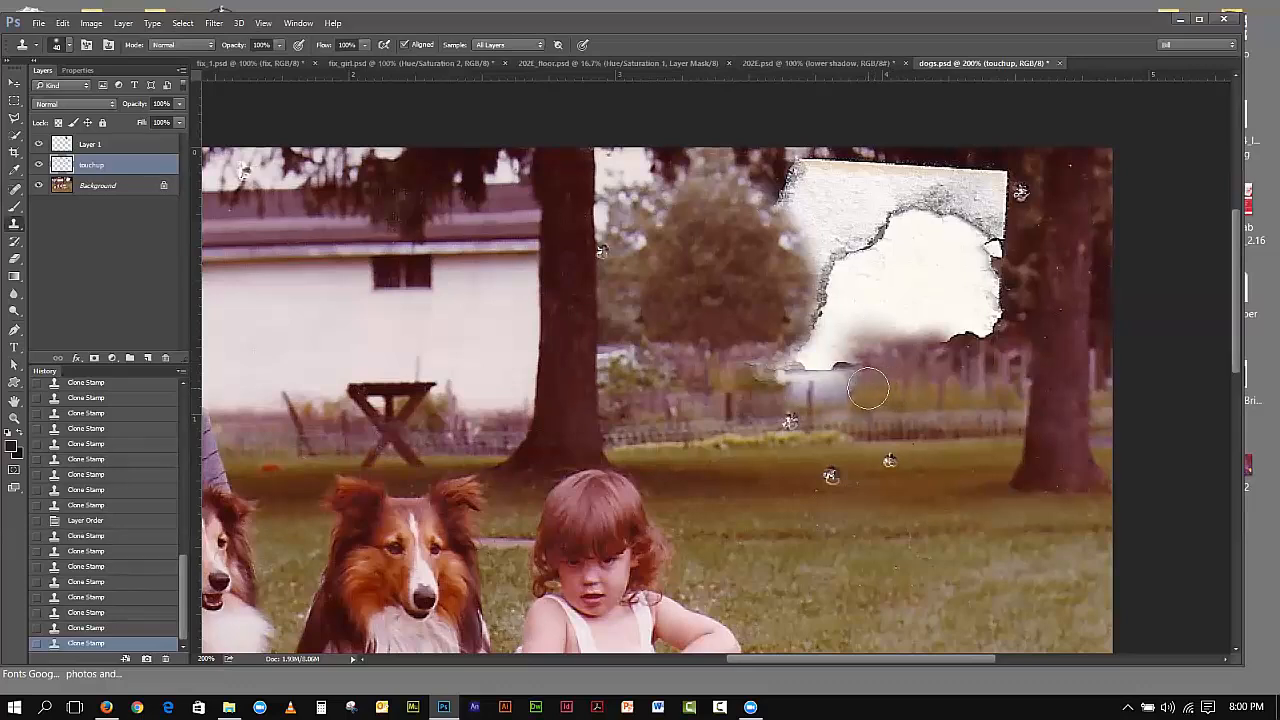
click(365, 44)
click(851, 391)
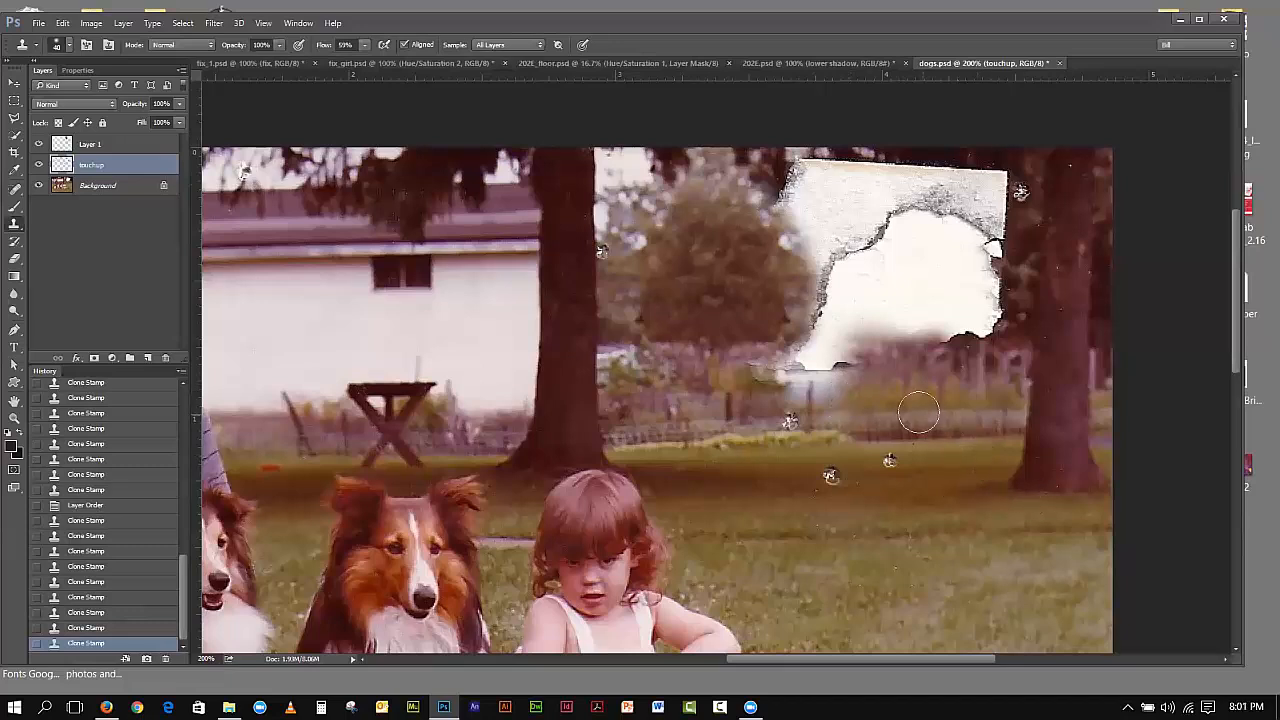
Step: Clone out the speckled mark on the fence line below the torn area
click(965, 469)
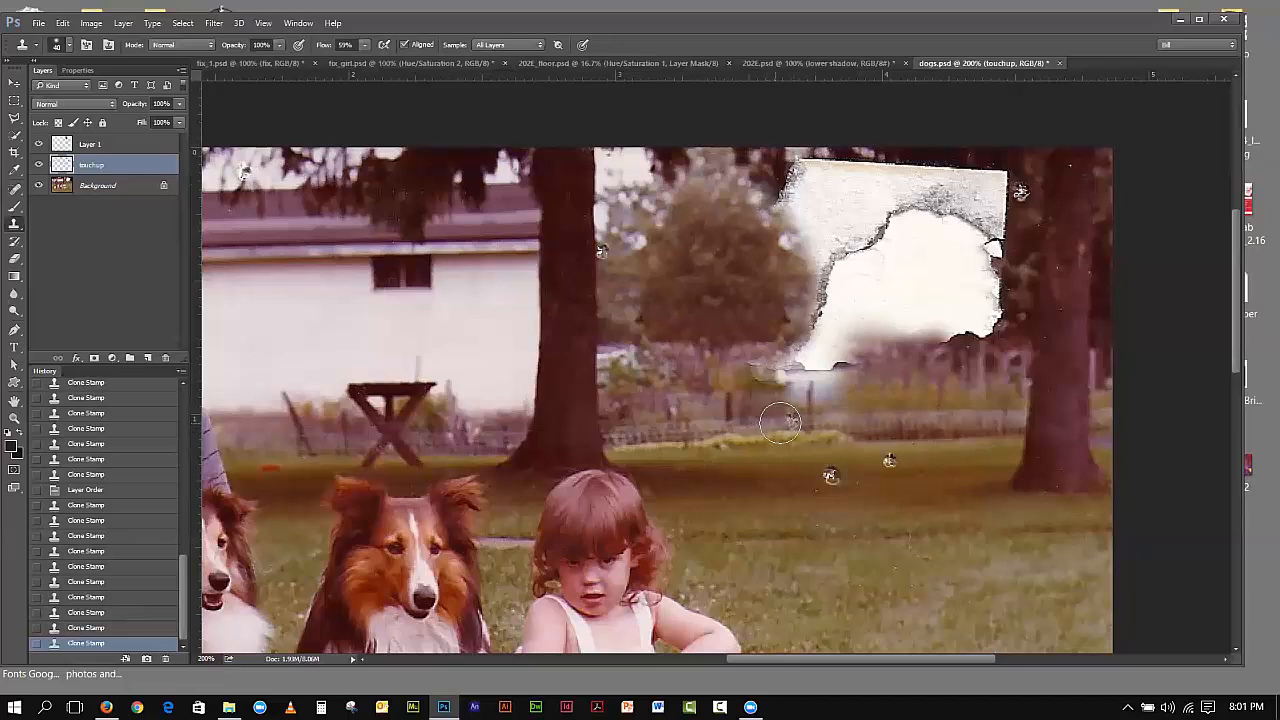
click(792, 420)
click(792, 420)
click(793, 419)
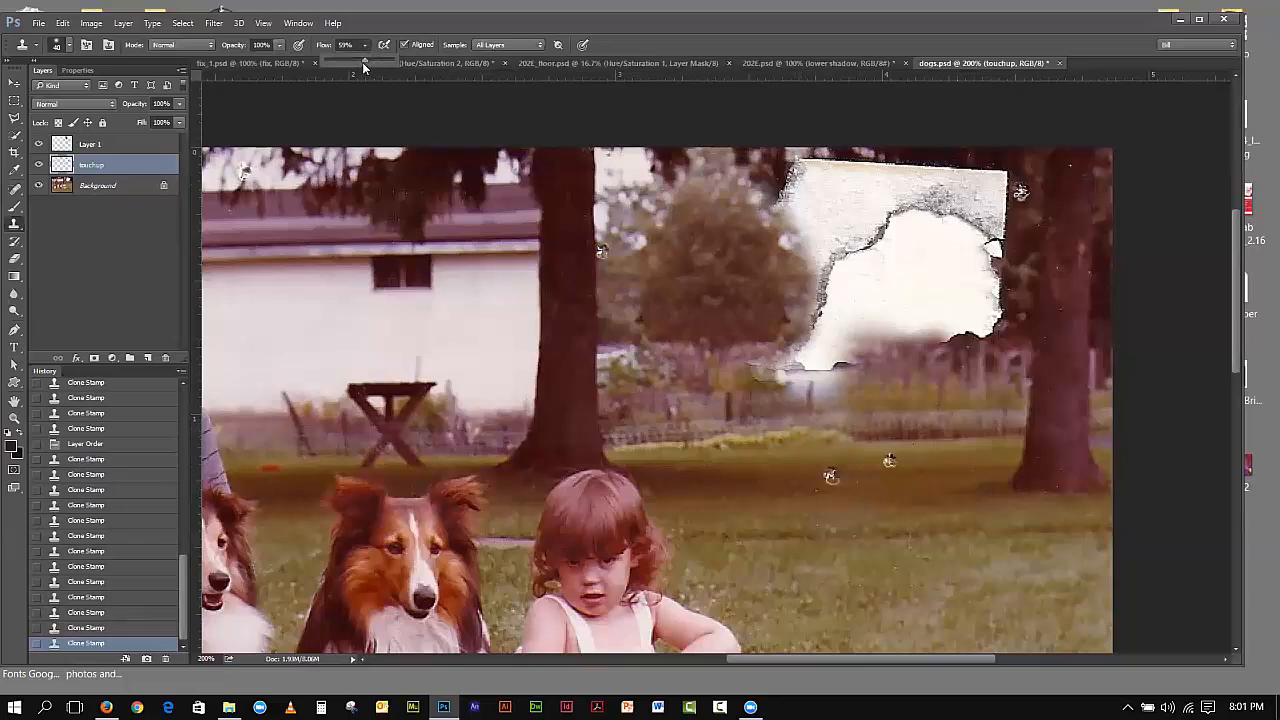
Step: Raise the Clone Stamp flow to 100%, and clone out the small mark on the lawn just below the fence
drag(364, 56, 514, 108)
click(816, 417)
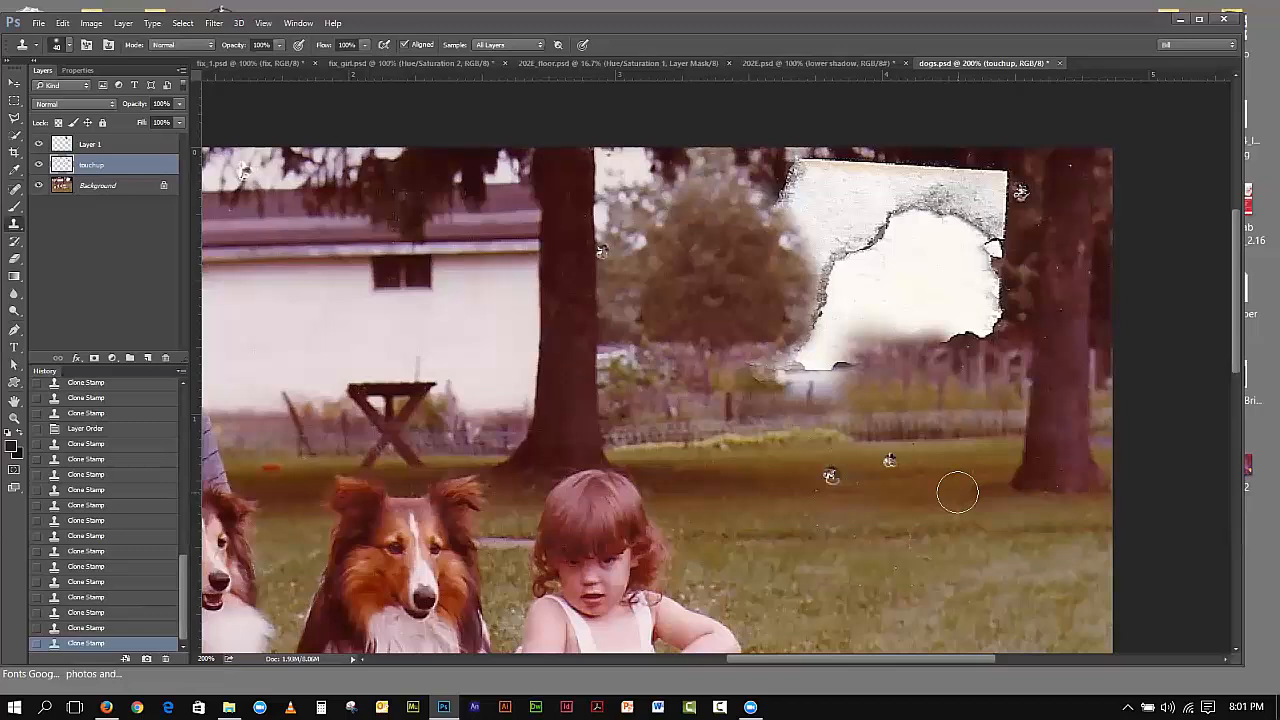
click(888, 460)
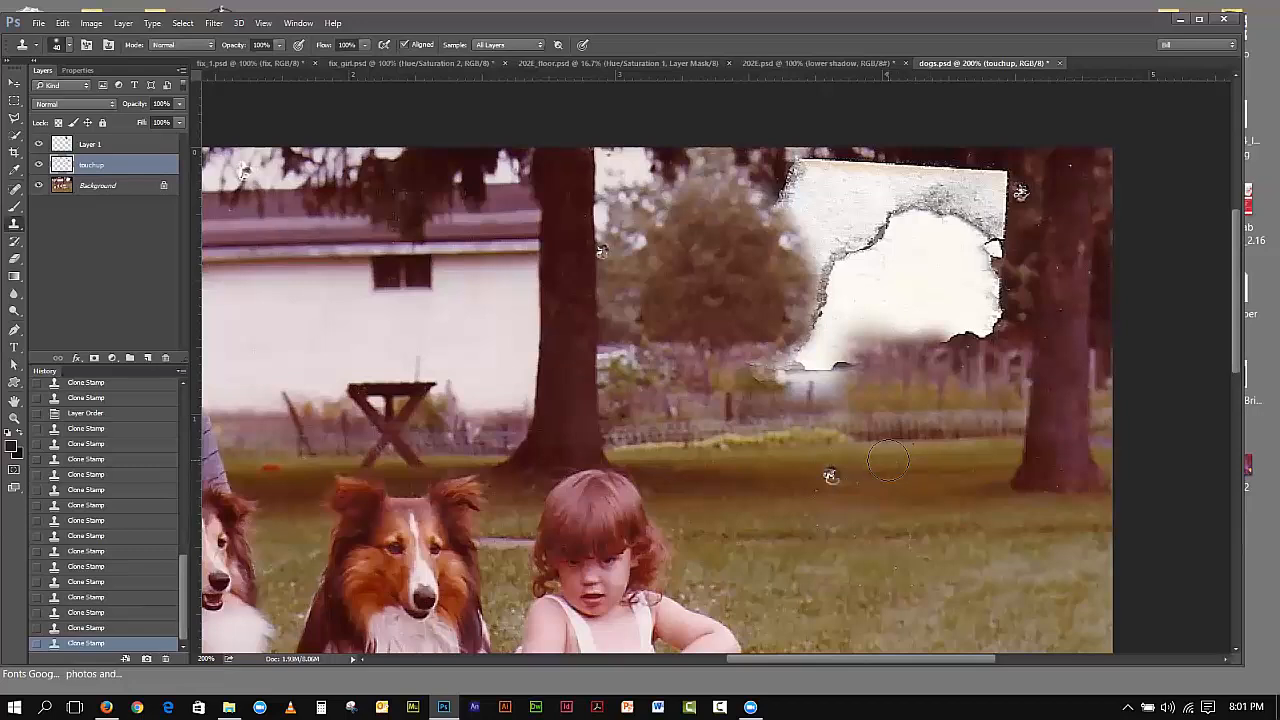
Step: Remove the remaining dark speckled mark on the shaded lawn with the content-aware Spot Healing Brush
click(15, 189)
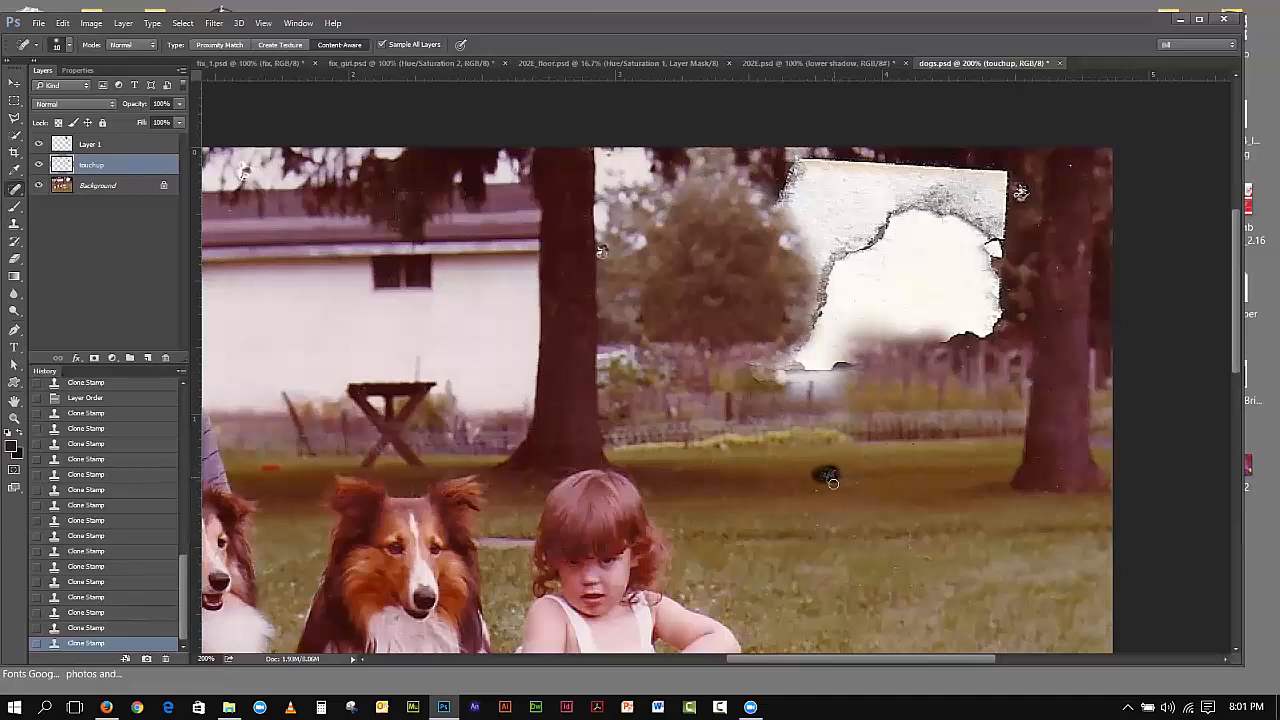
click(826, 474)
click(839, 482)
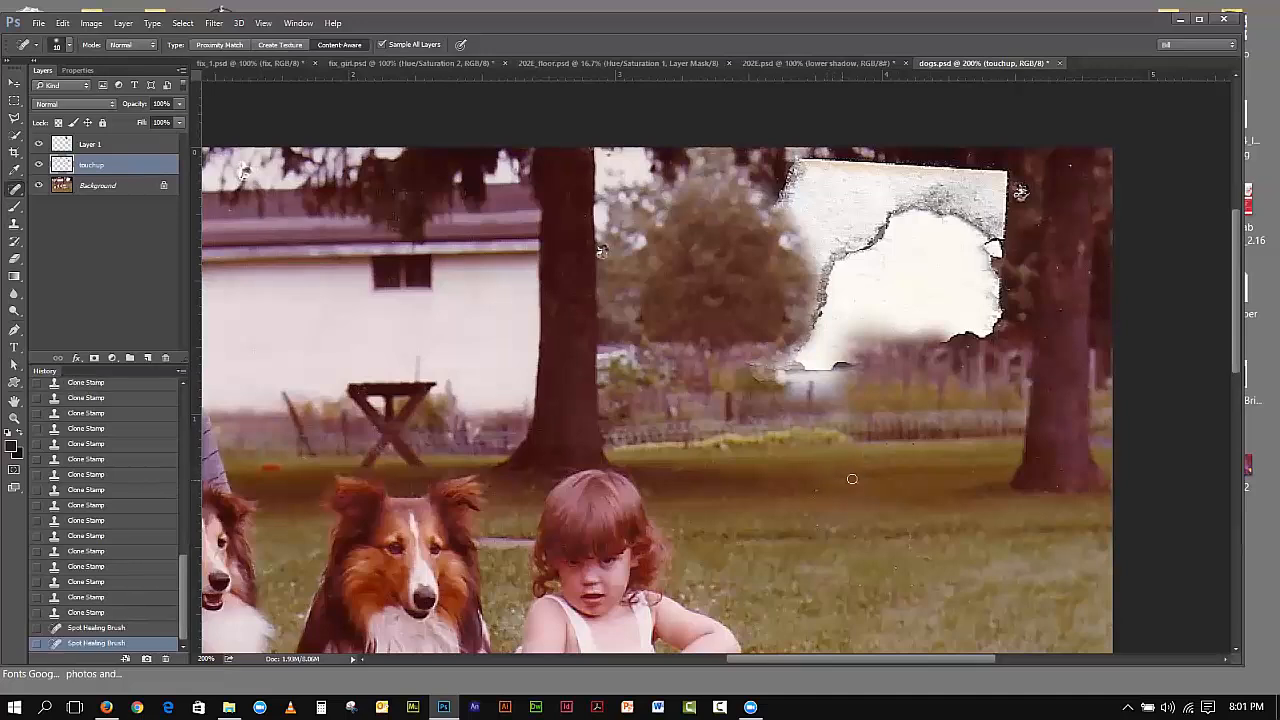
click(834, 471)
click(836, 467)
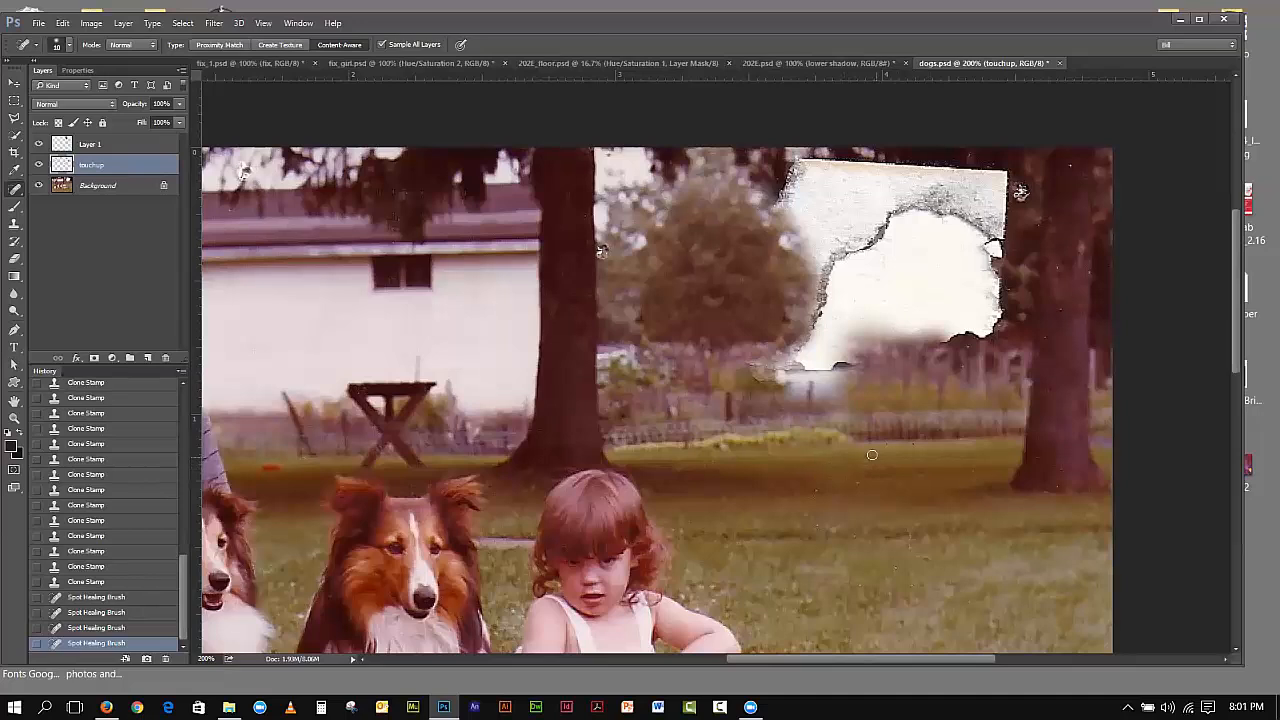
Step: Heal the small dust specks scattered across the lawn between the girl and the far tree
click(869, 457)
click(866, 463)
click(846, 480)
click(828, 485)
click(848, 538)
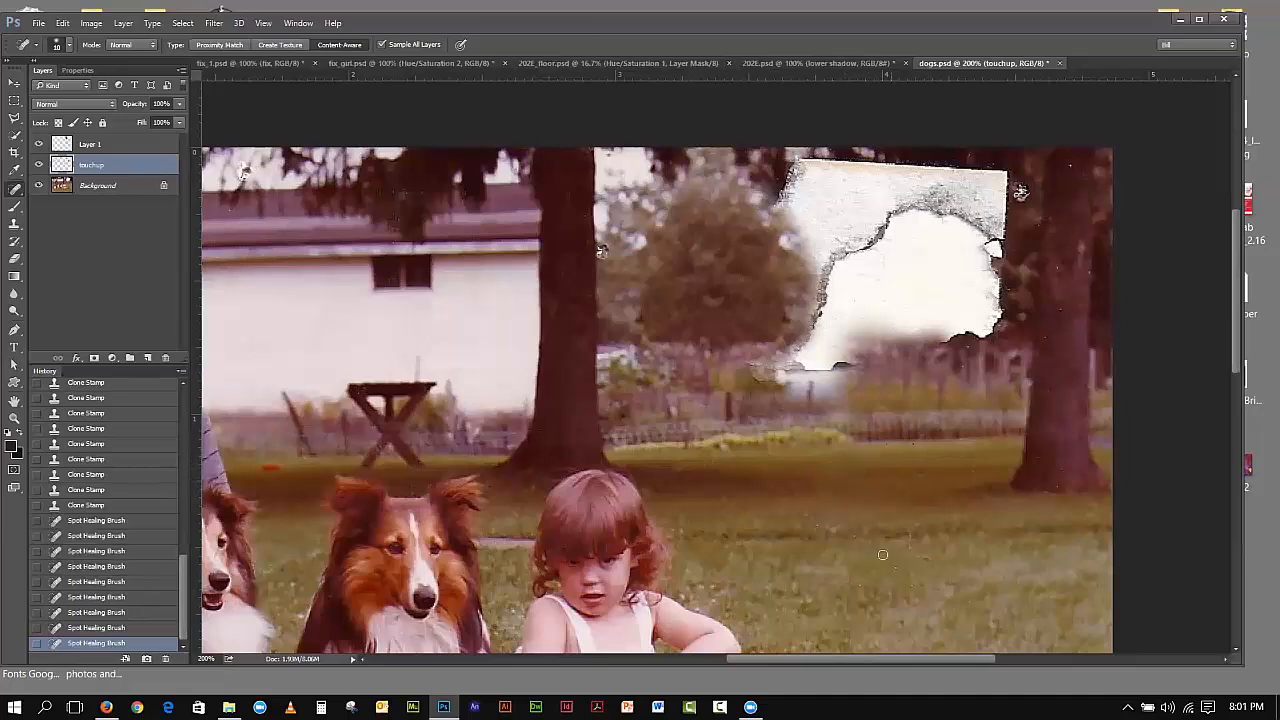
click(913, 542)
click(913, 540)
click(910, 564)
click(900, 568)
click(913, 556)
click(926, 567)
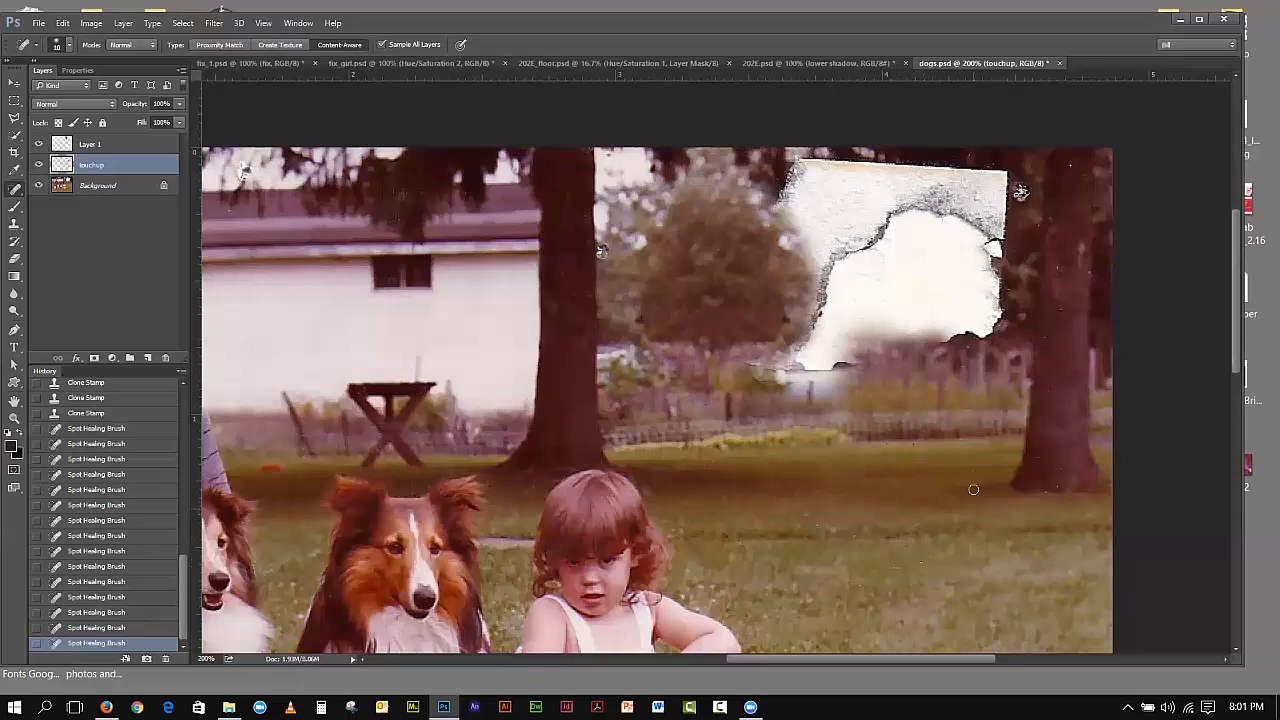
Step: Heal the specks around the far tree's base and trunk, and the speckled mark beside the torn area
click(973, 472)
click(1055, 486)
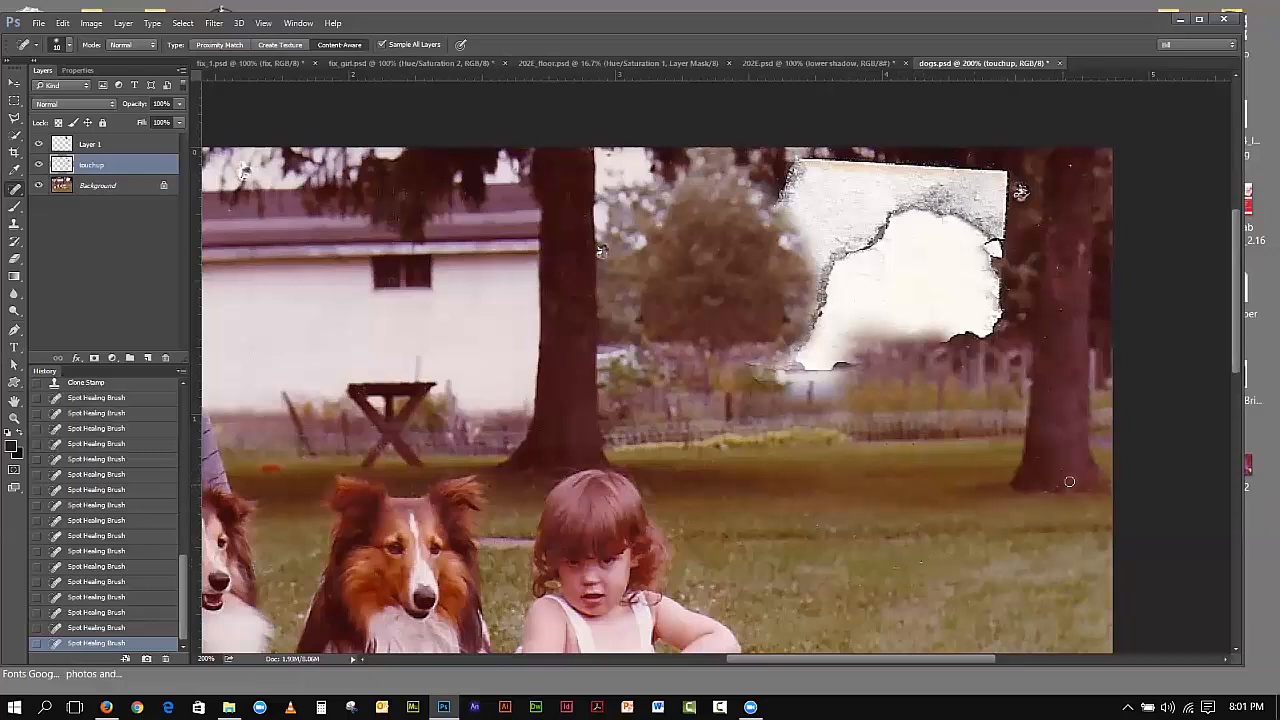
click(1069, 171)
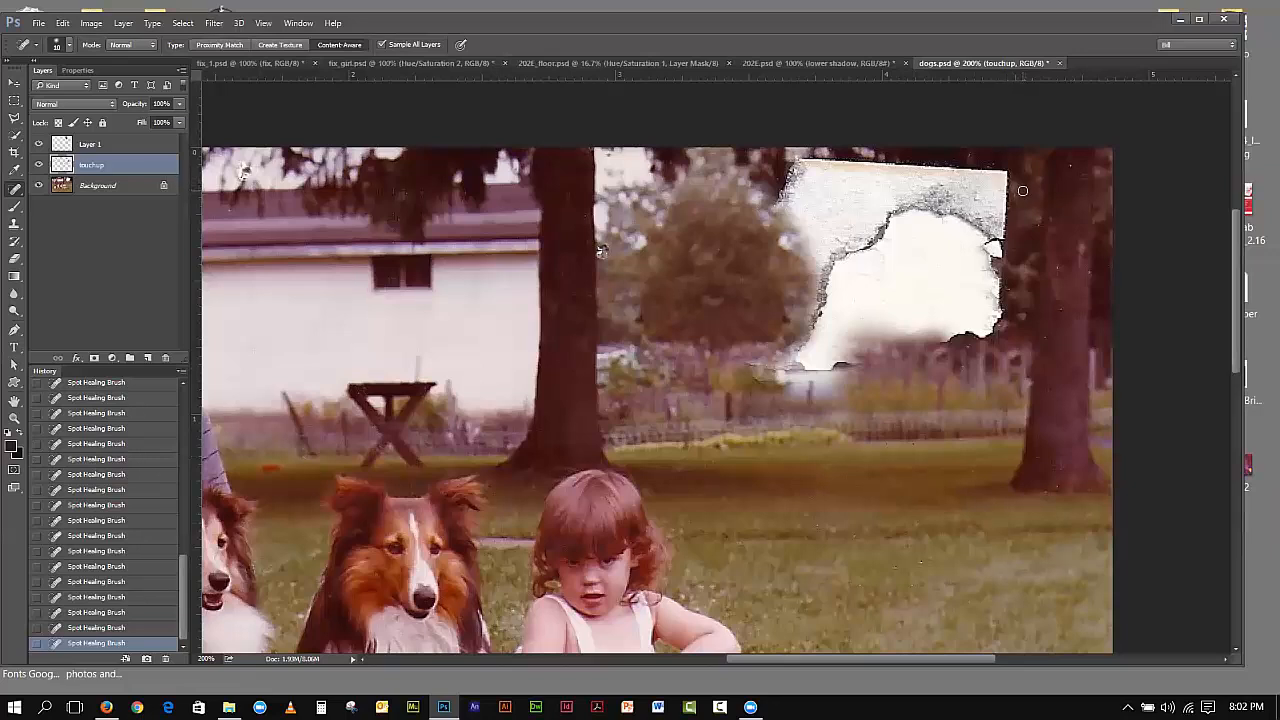
Step: Clone dark foliage beside the far tree's trunk over the torn area's adjacent edge, using a 25 px Clone Stamp
click(14, 223)
click(82, 224)
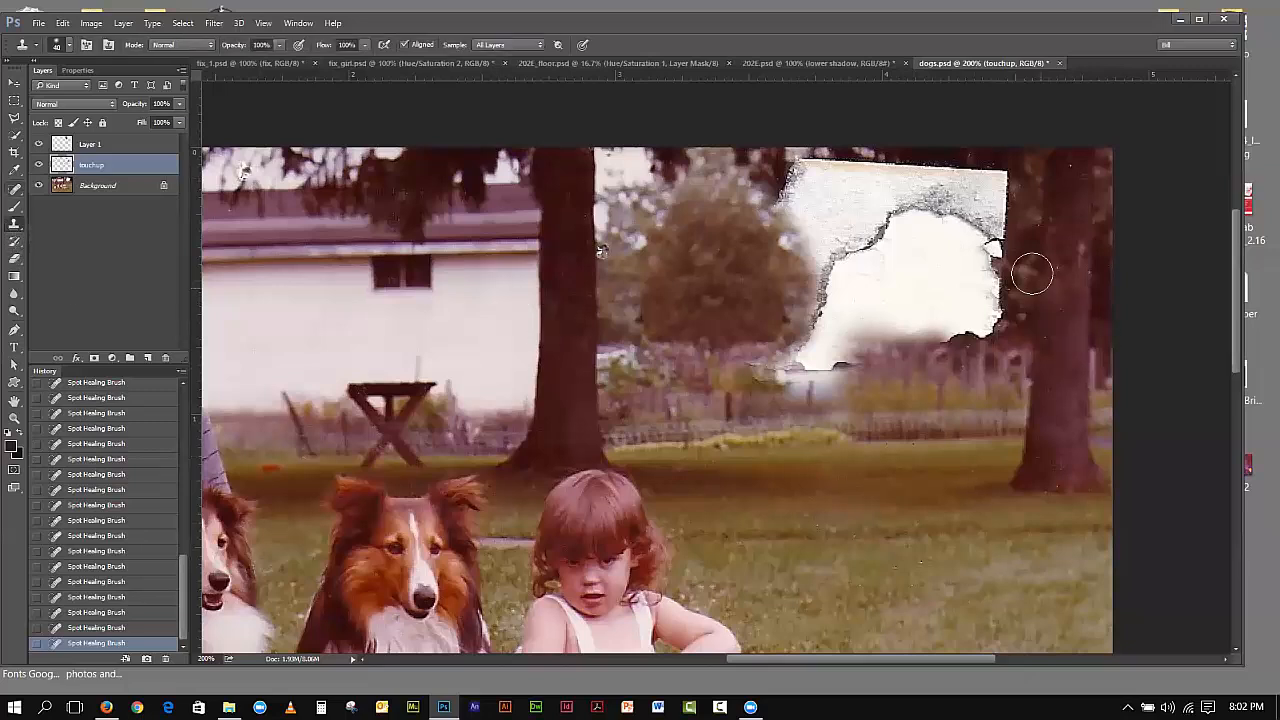
key(bracketleft)
key(bracketleft)
key(bracketleft)
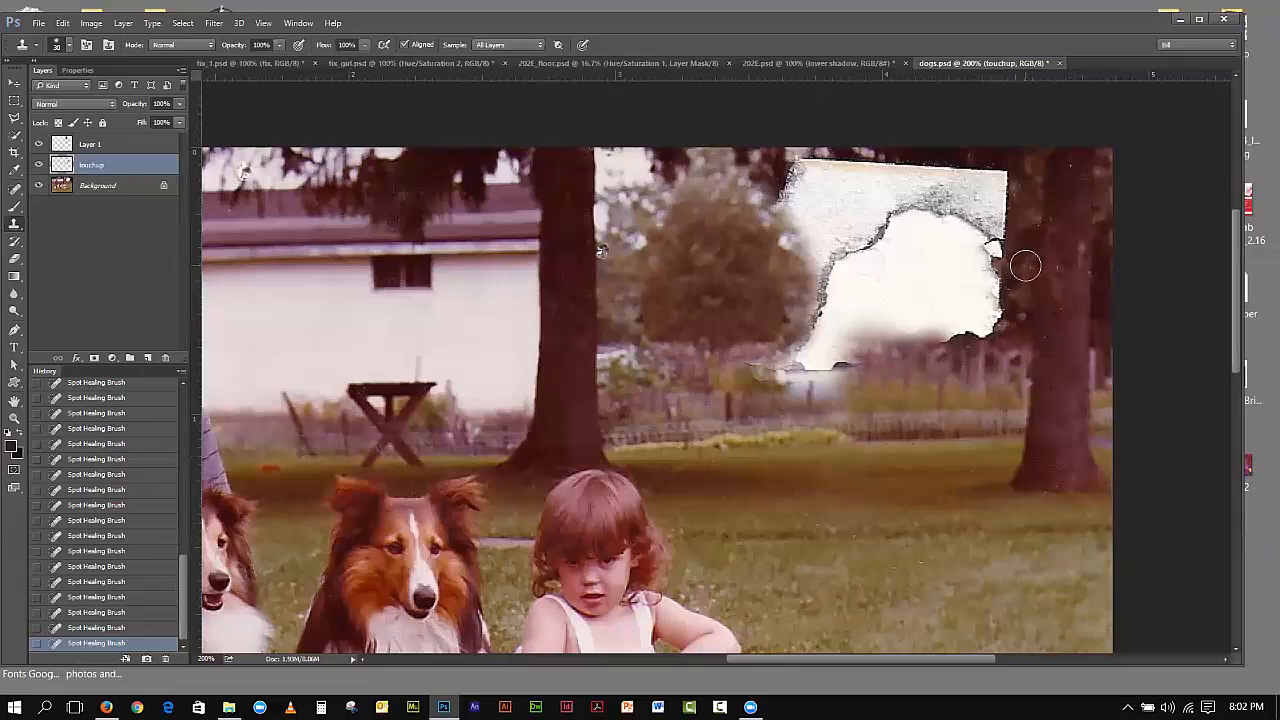
key(alt)
alt+click(1023, 240)
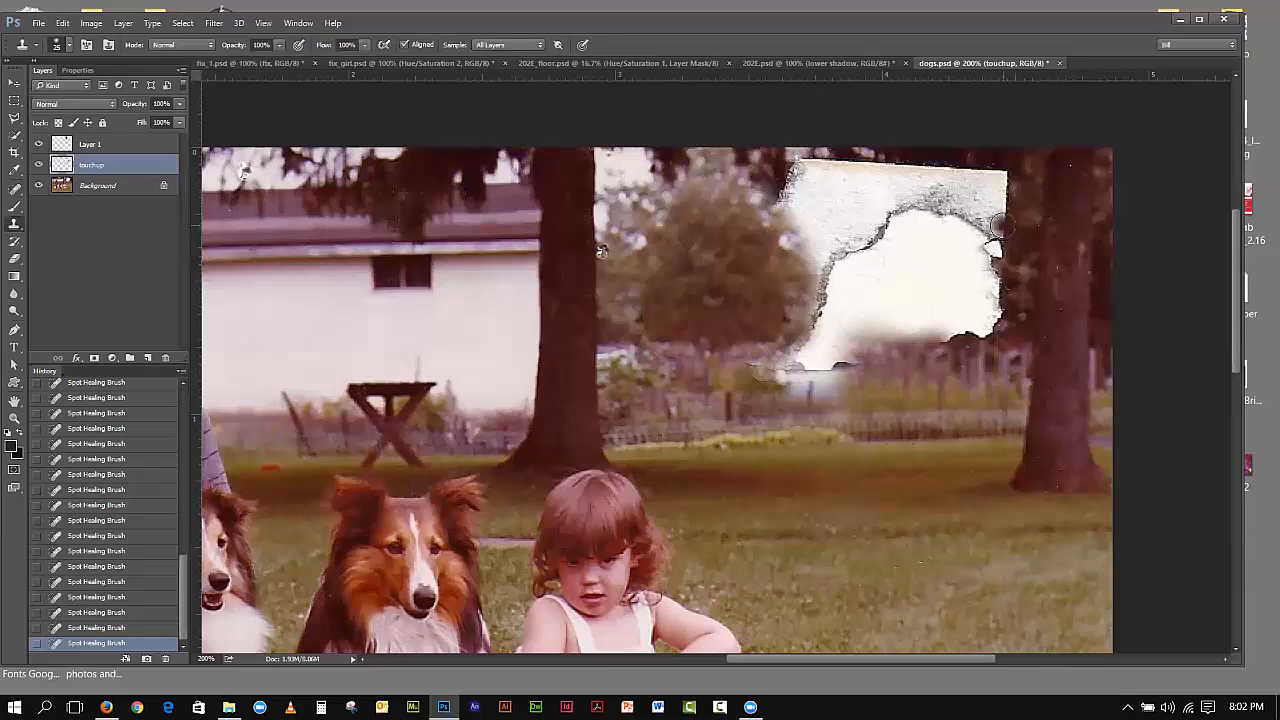
click(1000, 226)
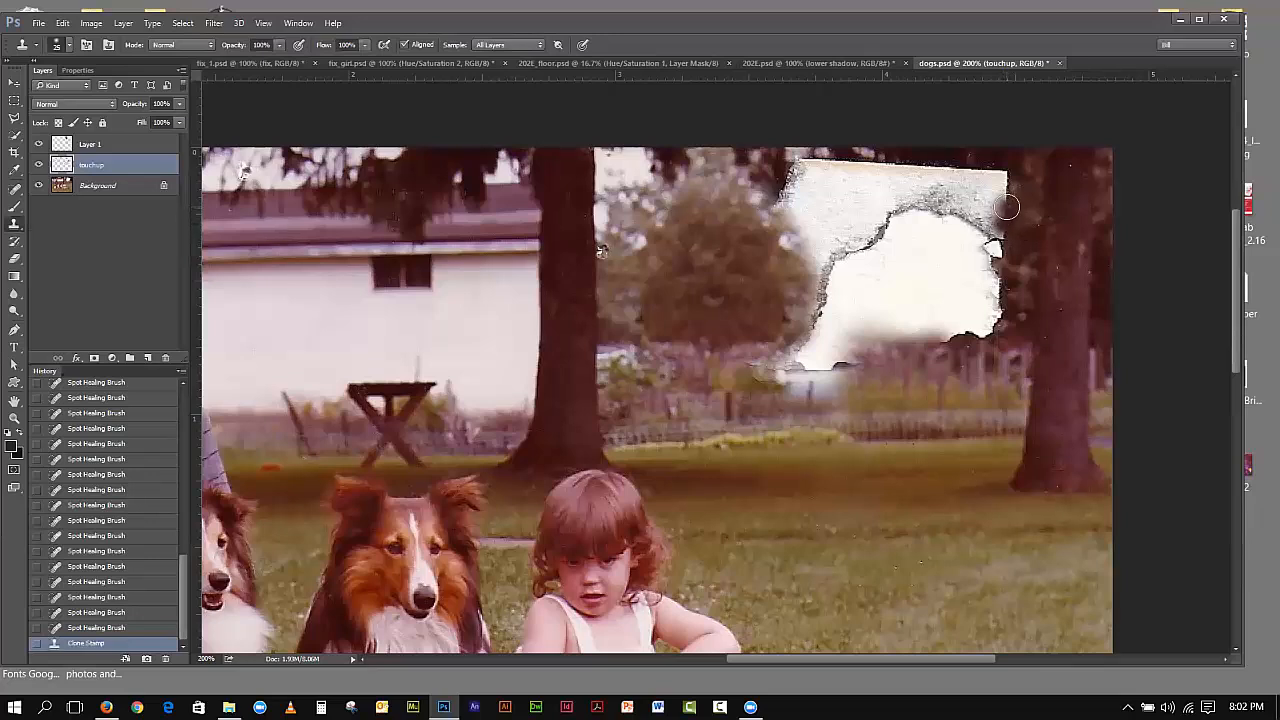
click(1007, 206)
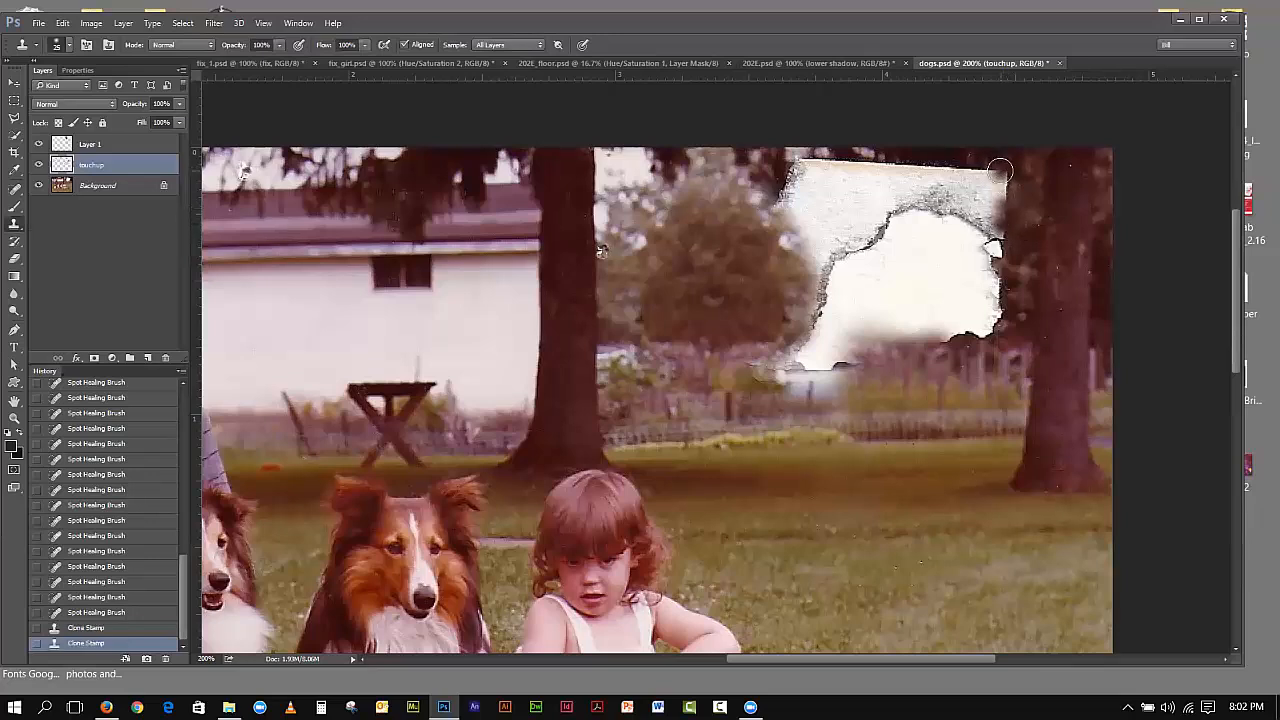
Step: Extend the cloned foliage over the torn area's upper corner nearest the far tree
click(1000, 172)
click(1004, 175)
click(1001, 184)
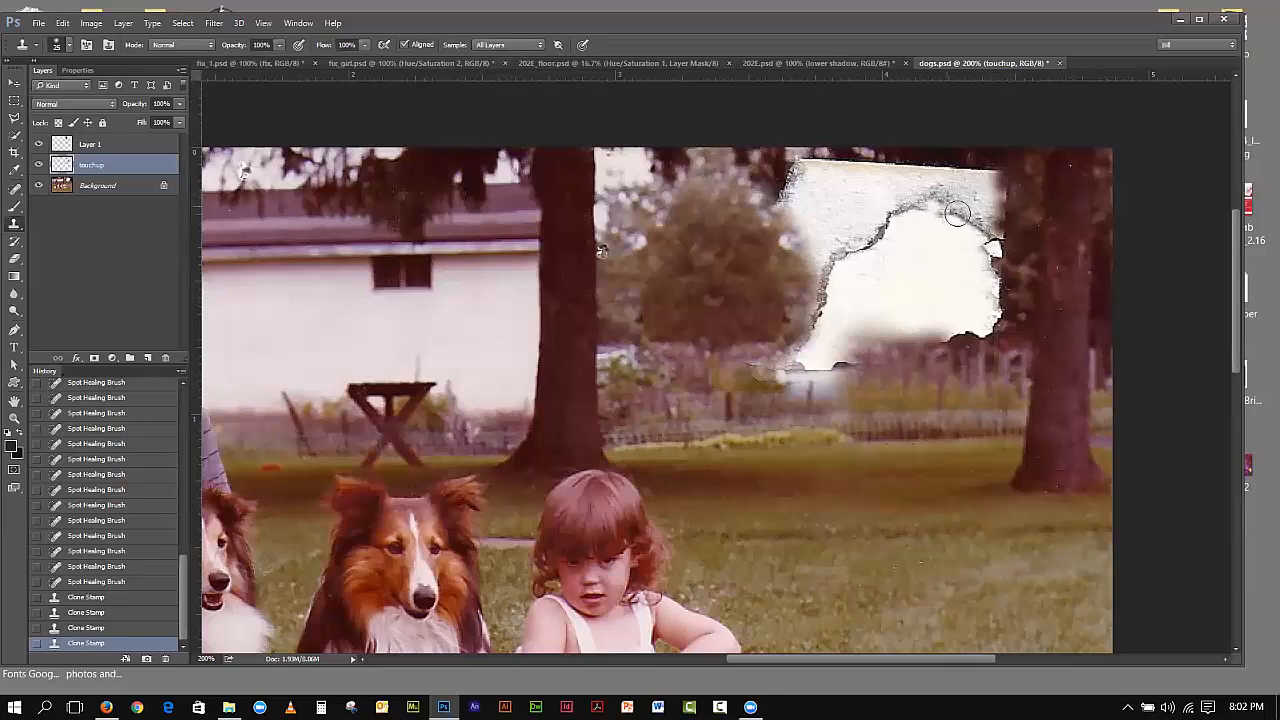
click(1001, 197)
click(990, 192)
click(978, 181)
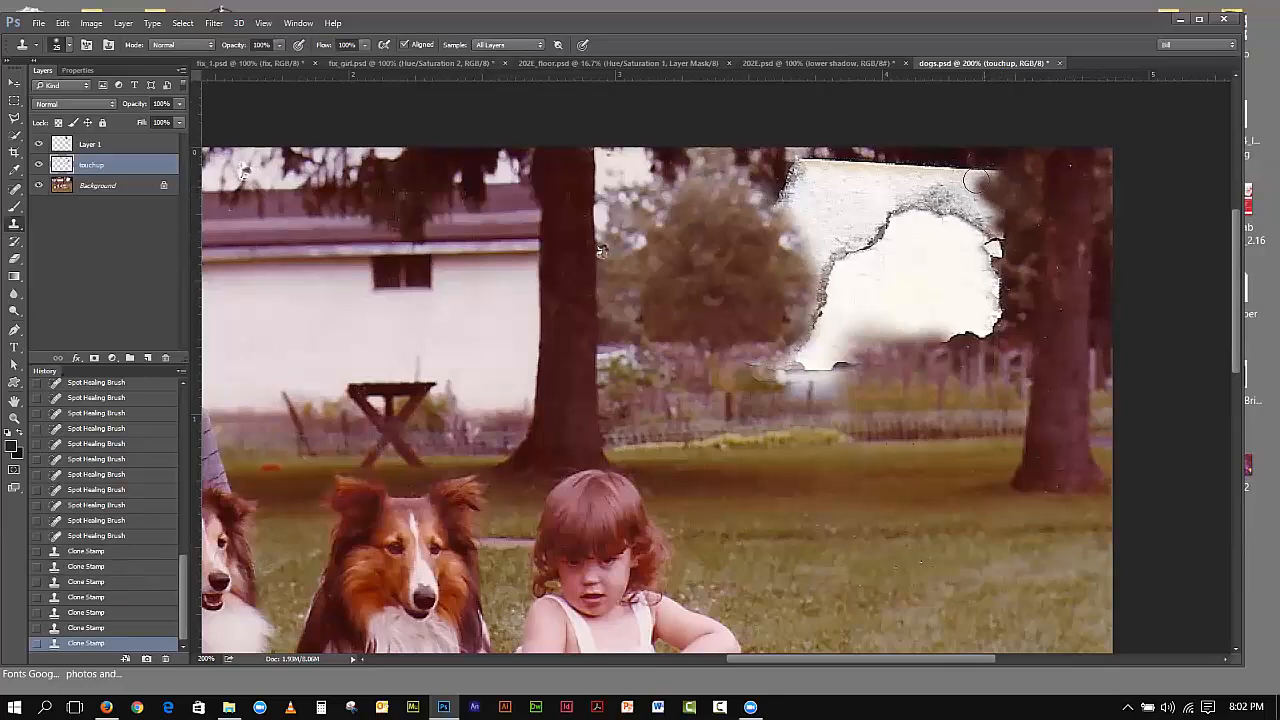
click(979, 173)
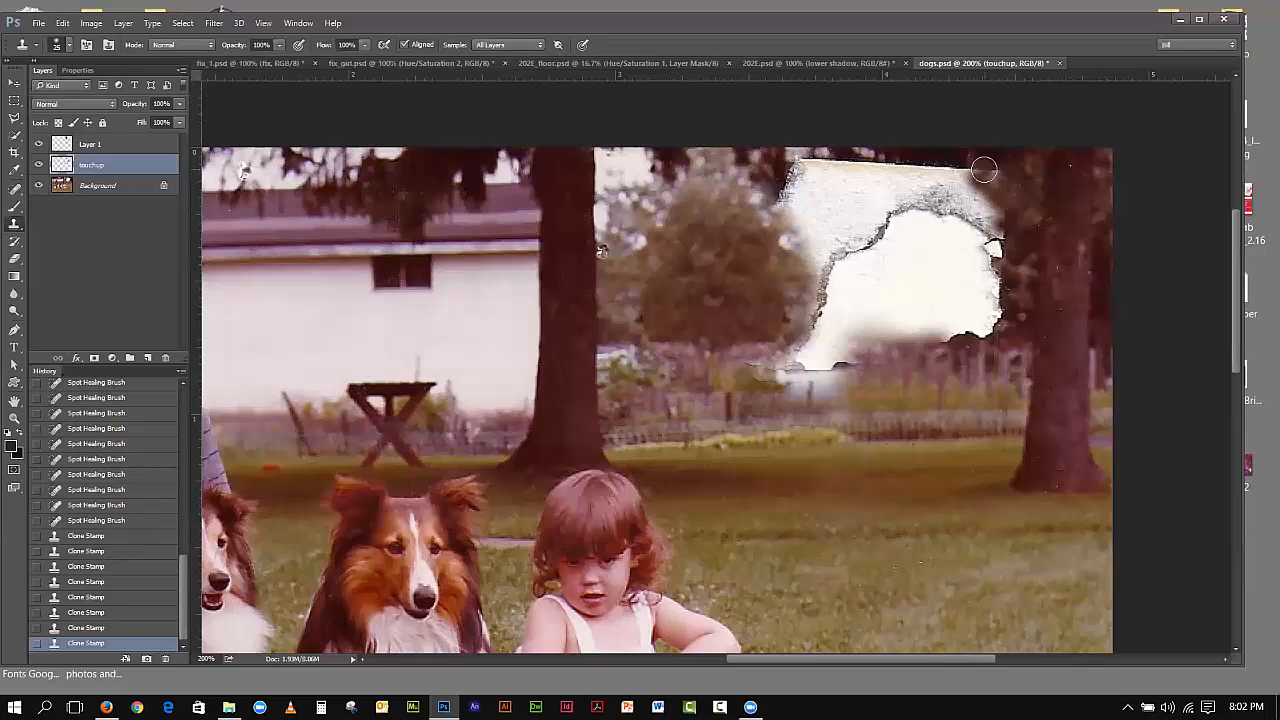
Step: Sample the dark branches just above the tear and clone them over the corner's remaining hard edge
alt+click(985, 164)
click(984, 170)
click(984, 177)
click(984, 177)
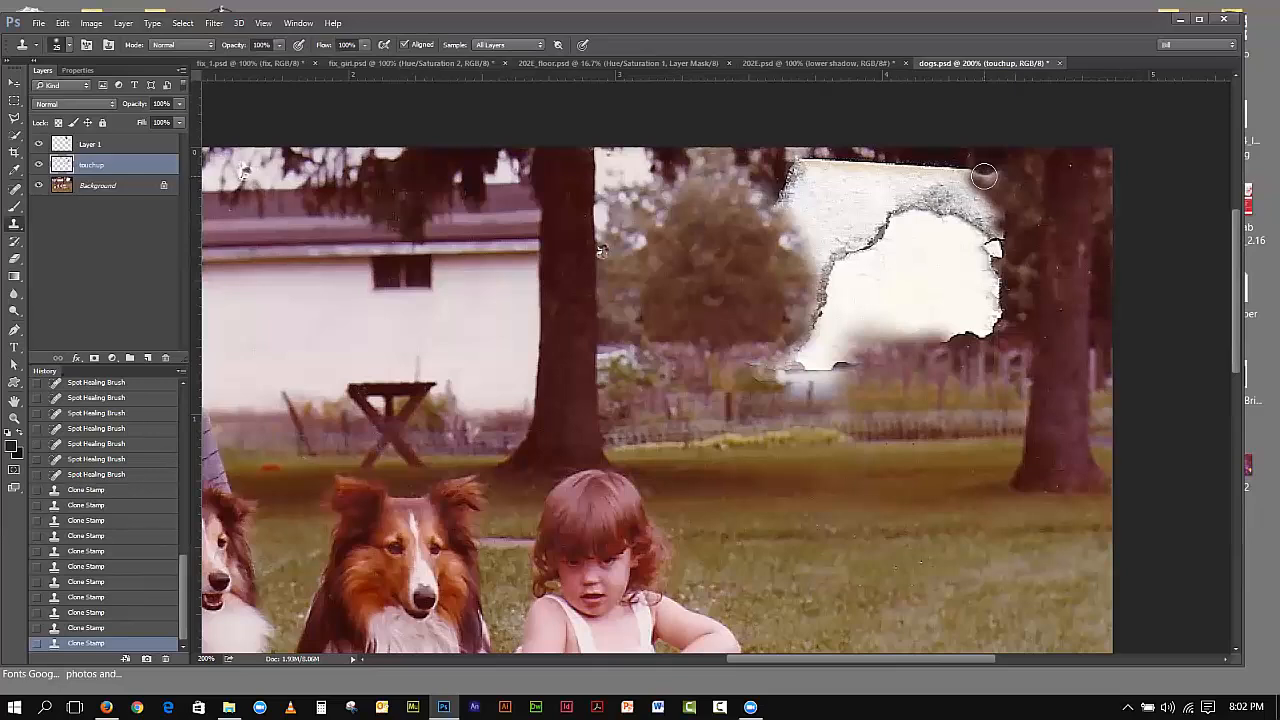
alt+click(991, 160)
click(983, 171)
click(986, 180)
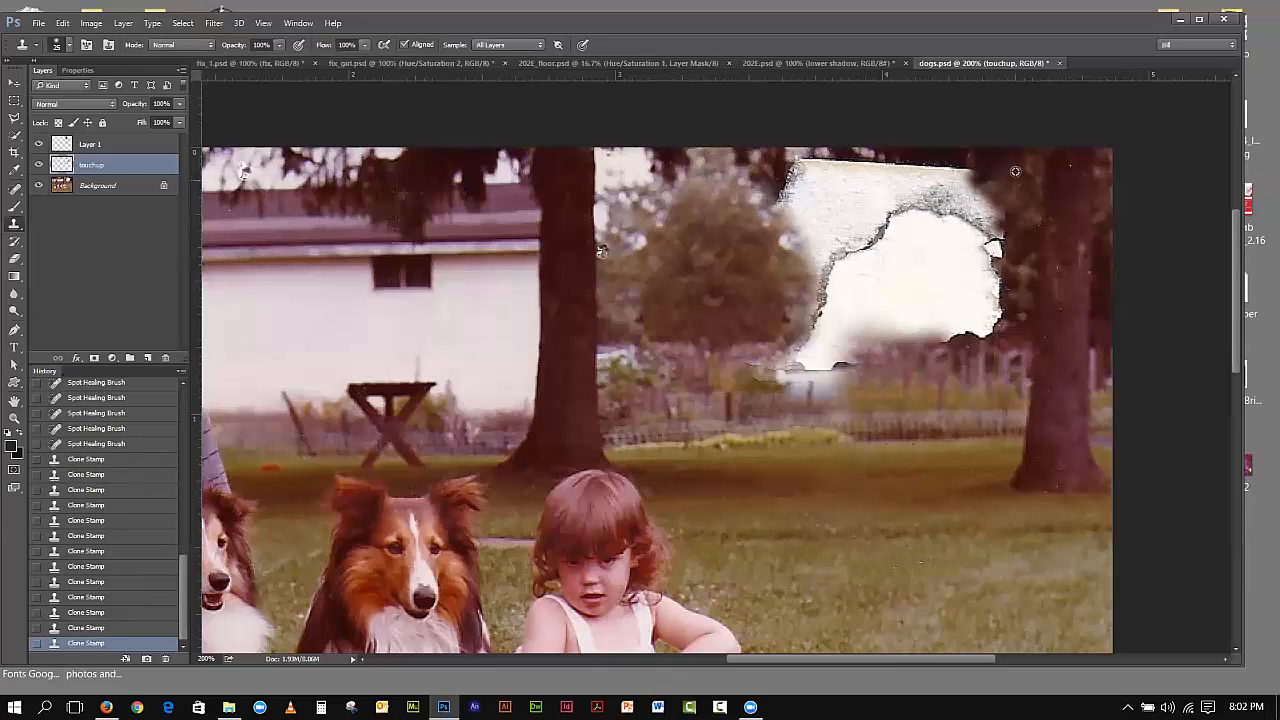
Step: Resample foliage near the far tree's trunk and clone it along the tear's trunk-side edge, covering the small white notch
alt+click(1015, 171)
click(991, 177)
click(992, 175)
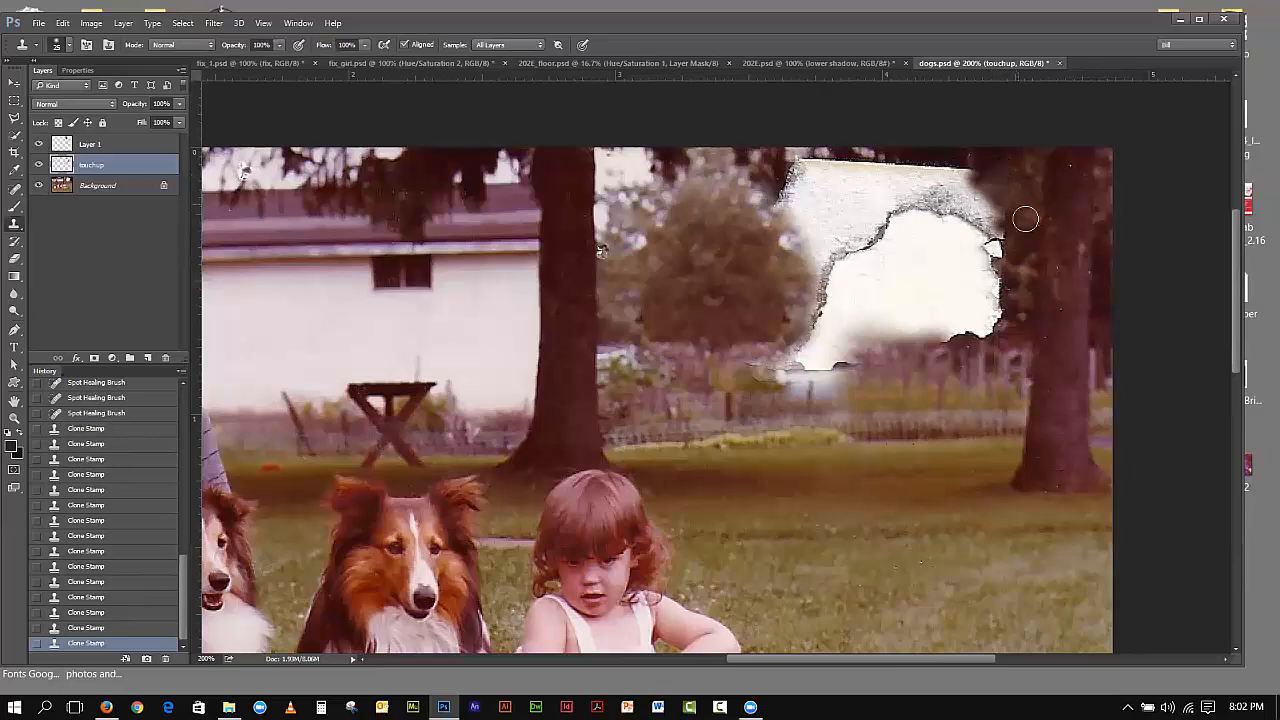
alt+click(1027, 195)
click(984, 183)
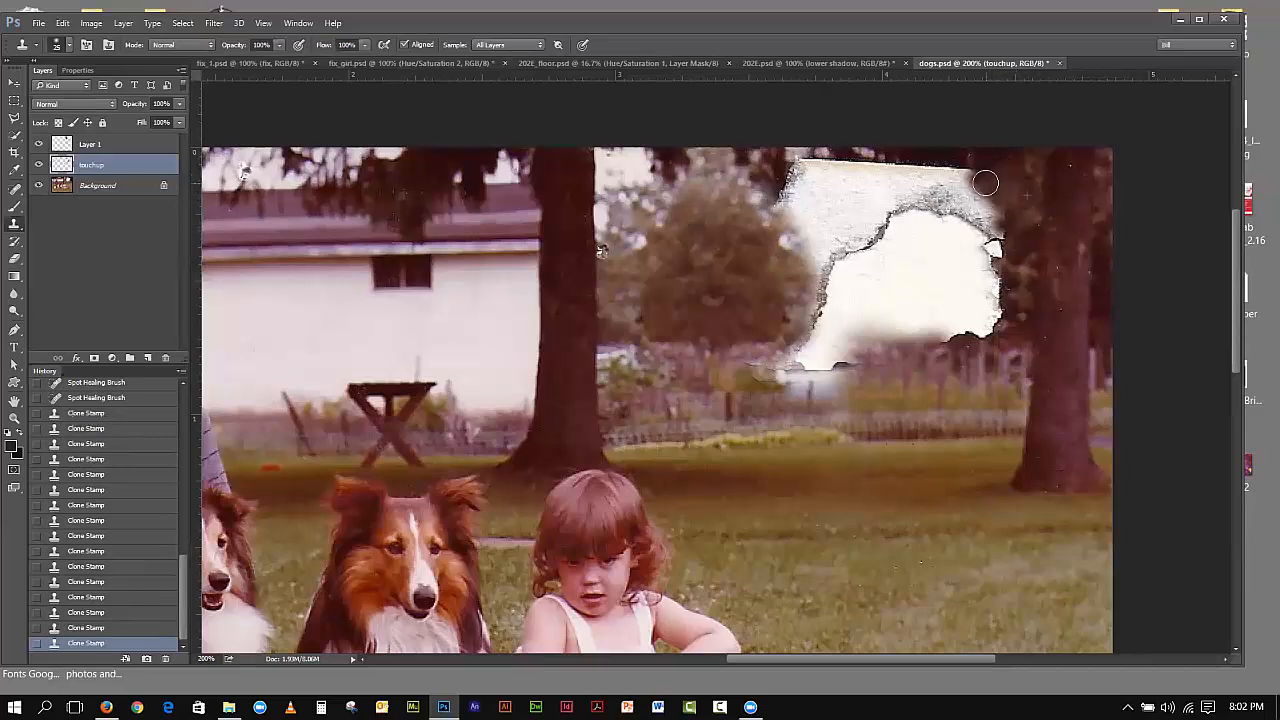
click(1004, 236)
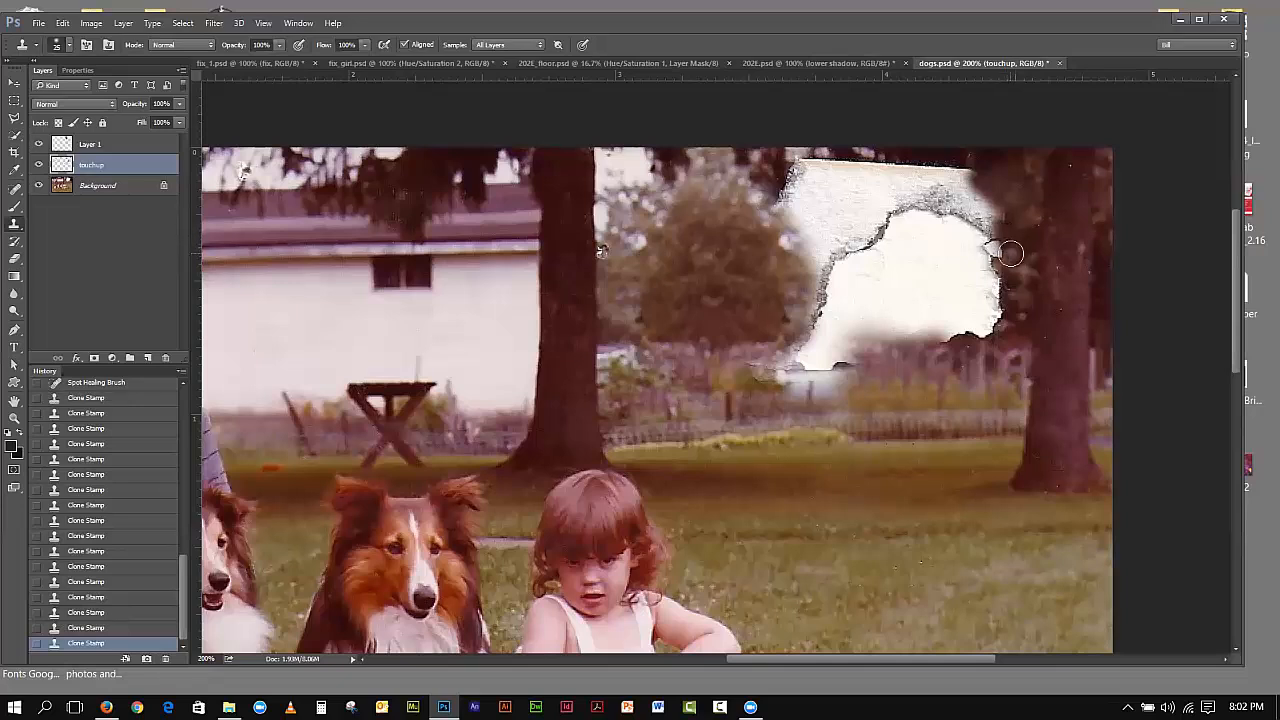
click(988, 248)
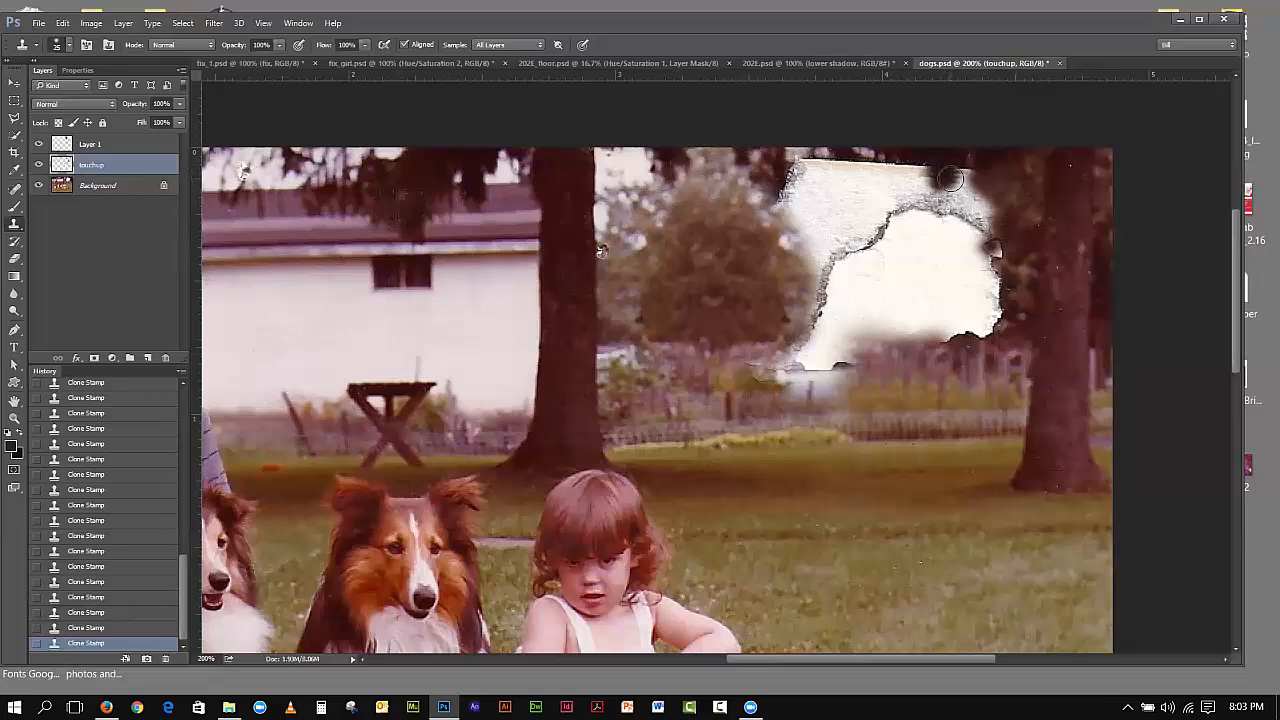
Step: Clone a dark hanging branch from the tear's top edge down into the white area
alt+click(947, 170)
click(950, 197)
click(945, 181)
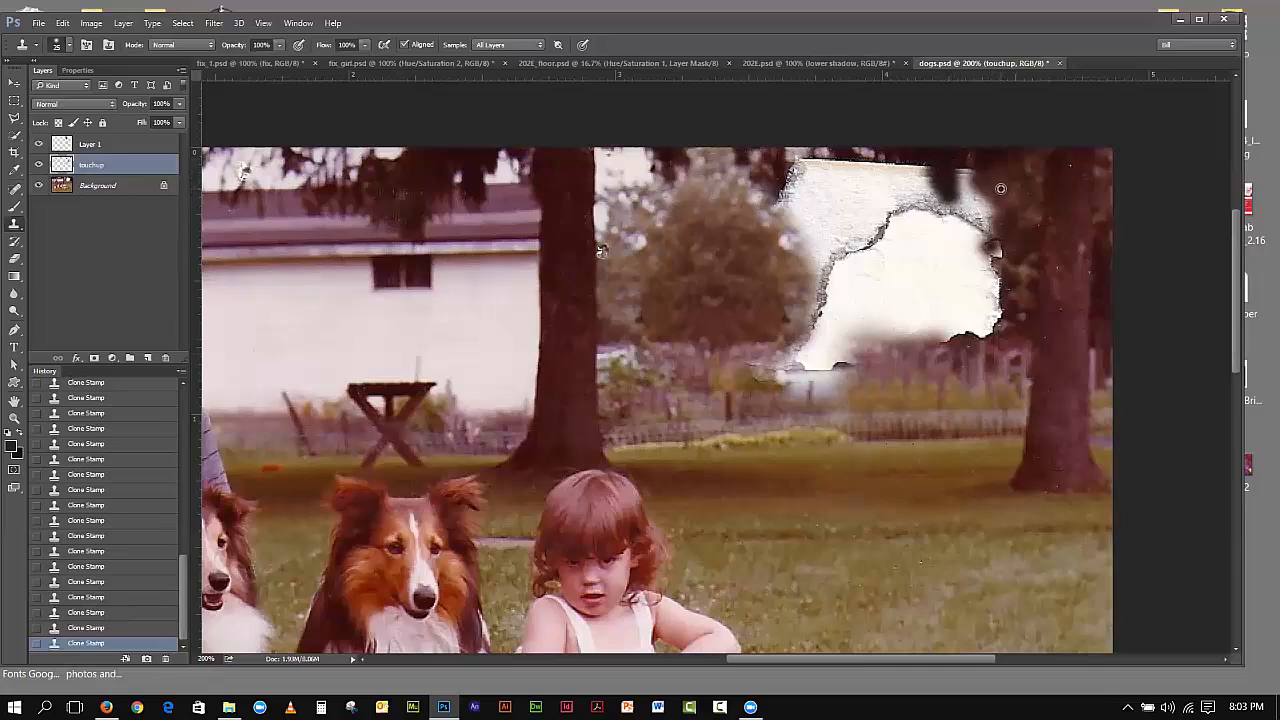
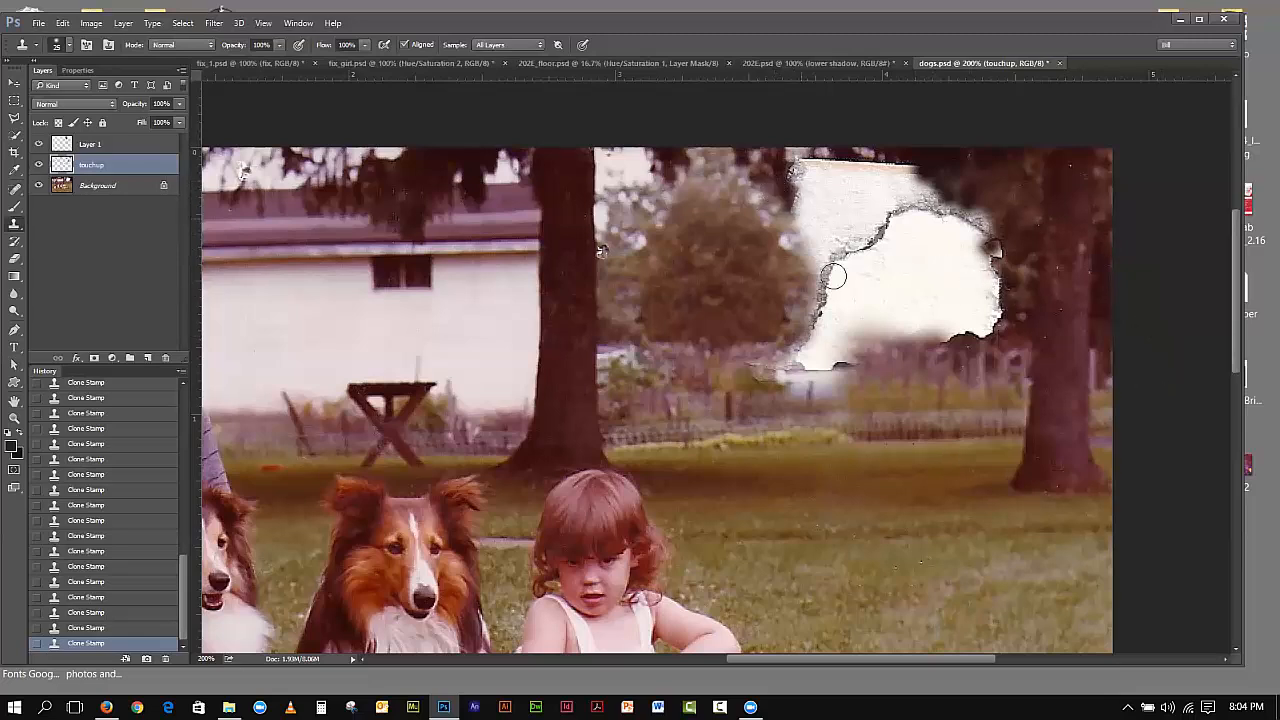
Step: Hide and reshow the touchup layer to compare the photo before and after the repairs
click(38, 164)
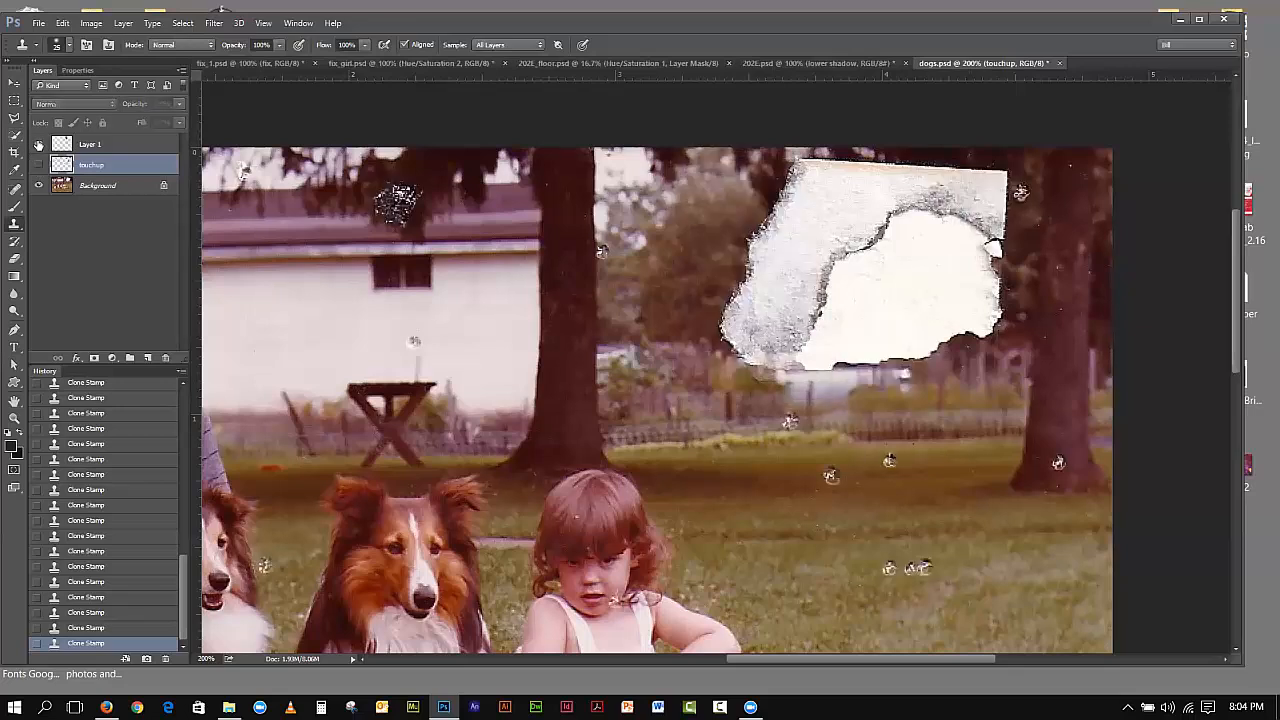
click(38, 164)
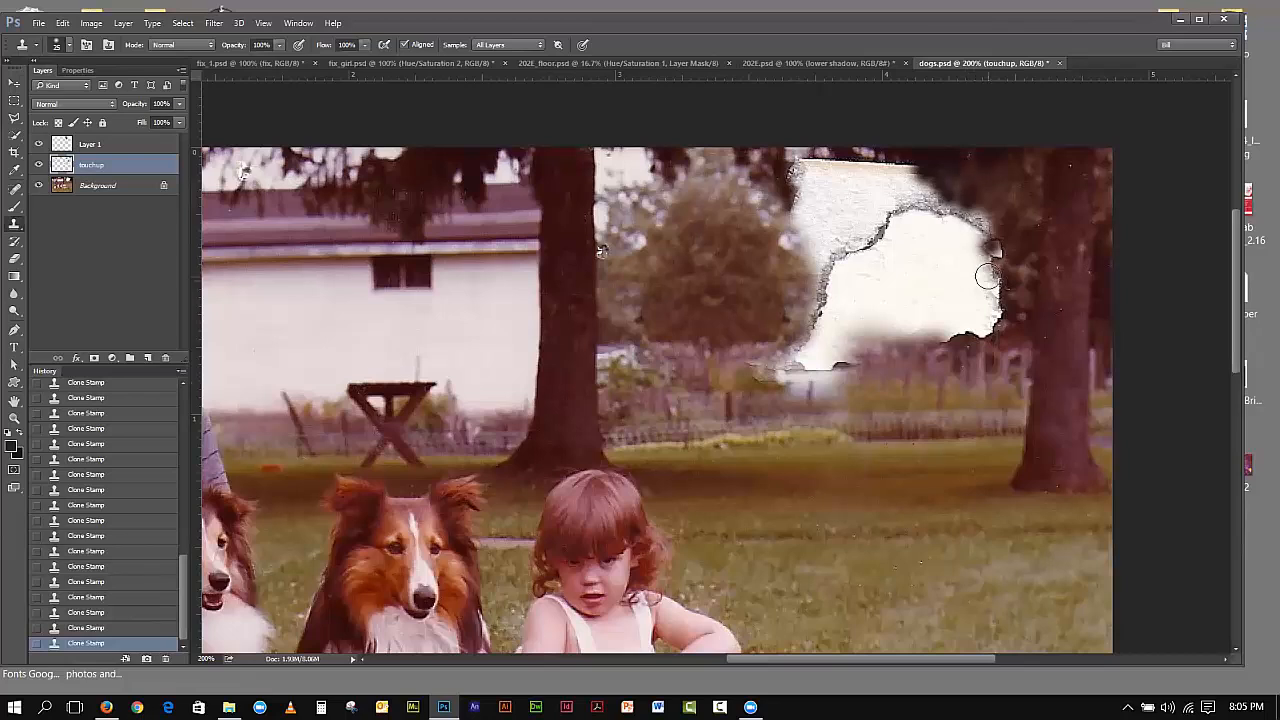
Step: Save a JPEG copy named dogs in the Lesson folder with Maximum quality 12 and the Baseline ("Standard") format
click(38, 22)
click(60, 207)
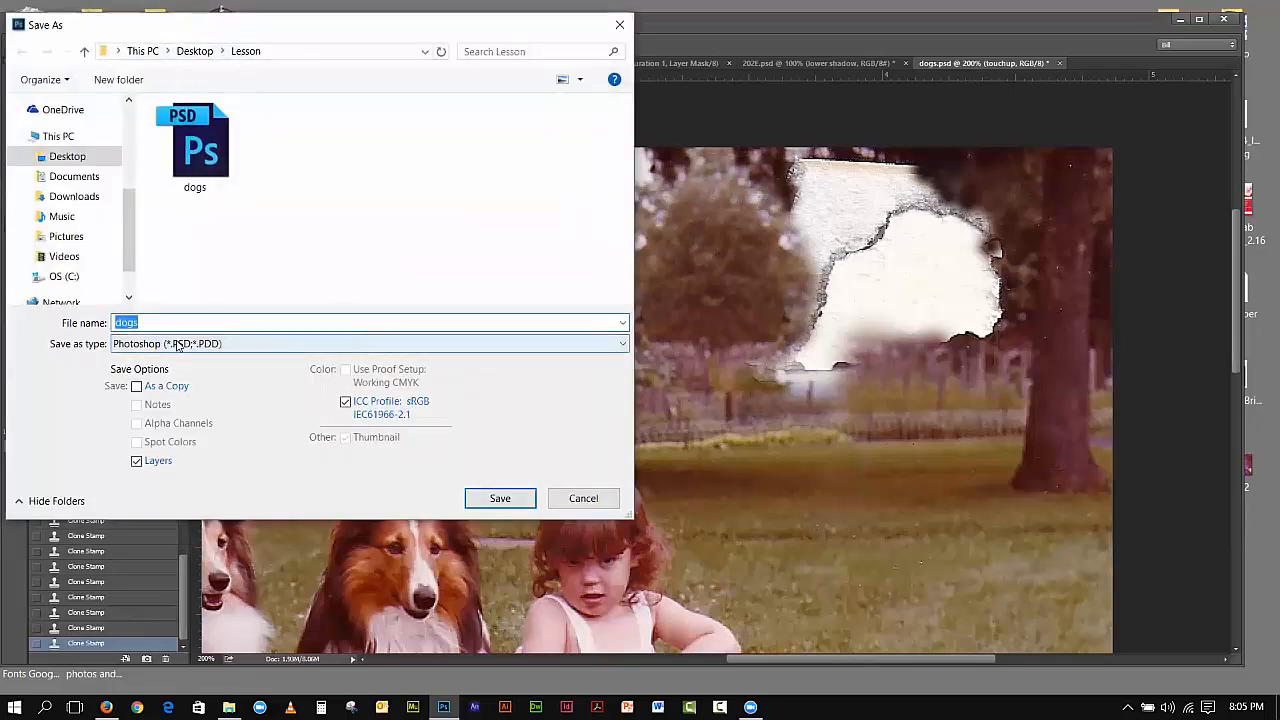
click(180, 344)
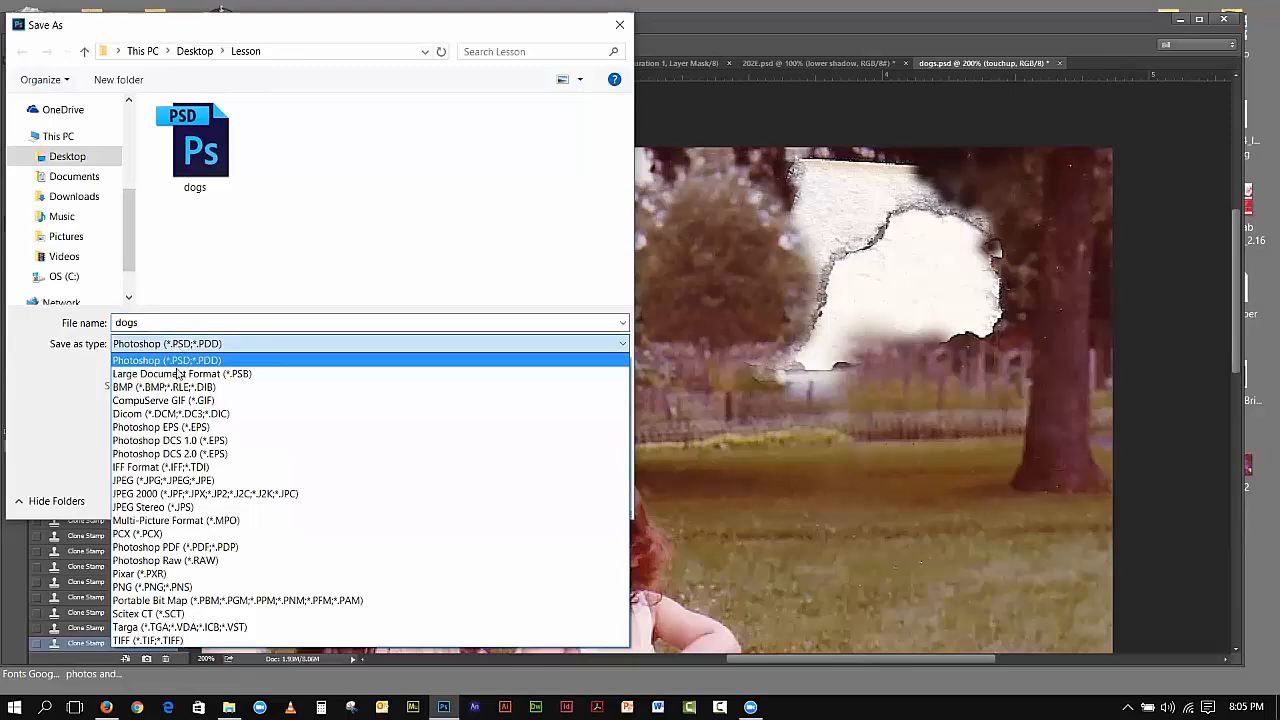
click(200, 481)
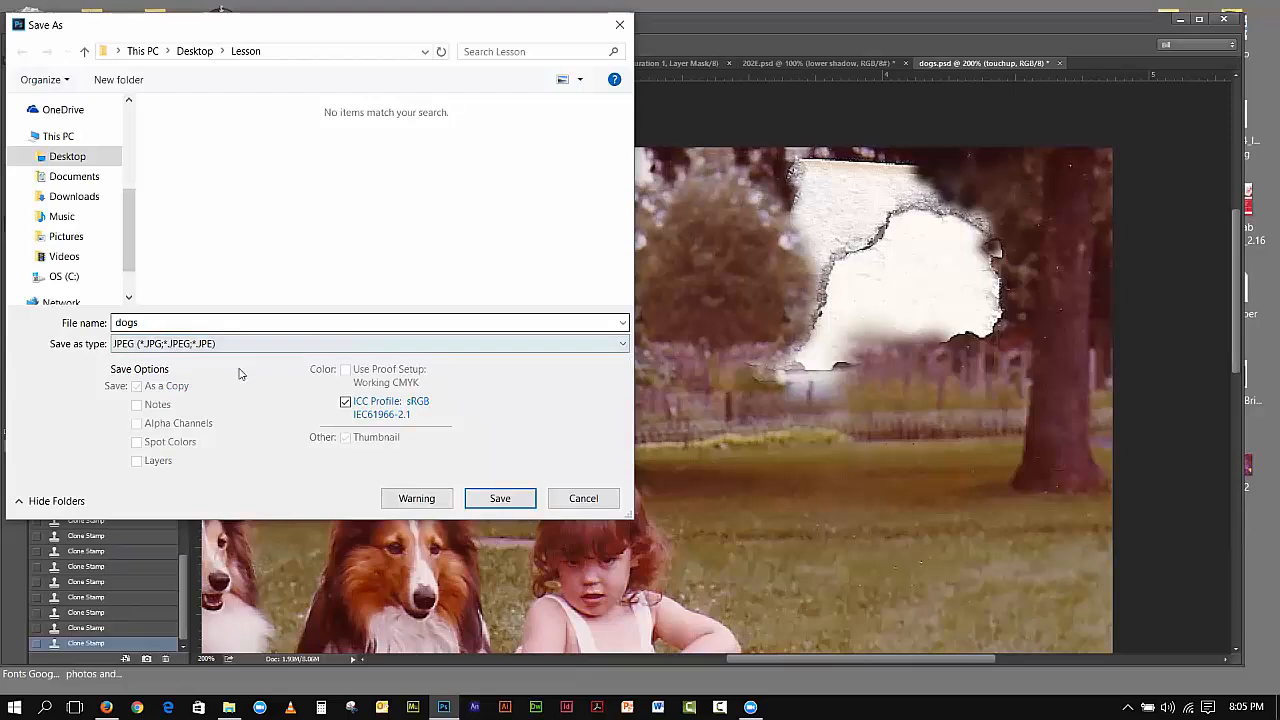
click(500, 498)
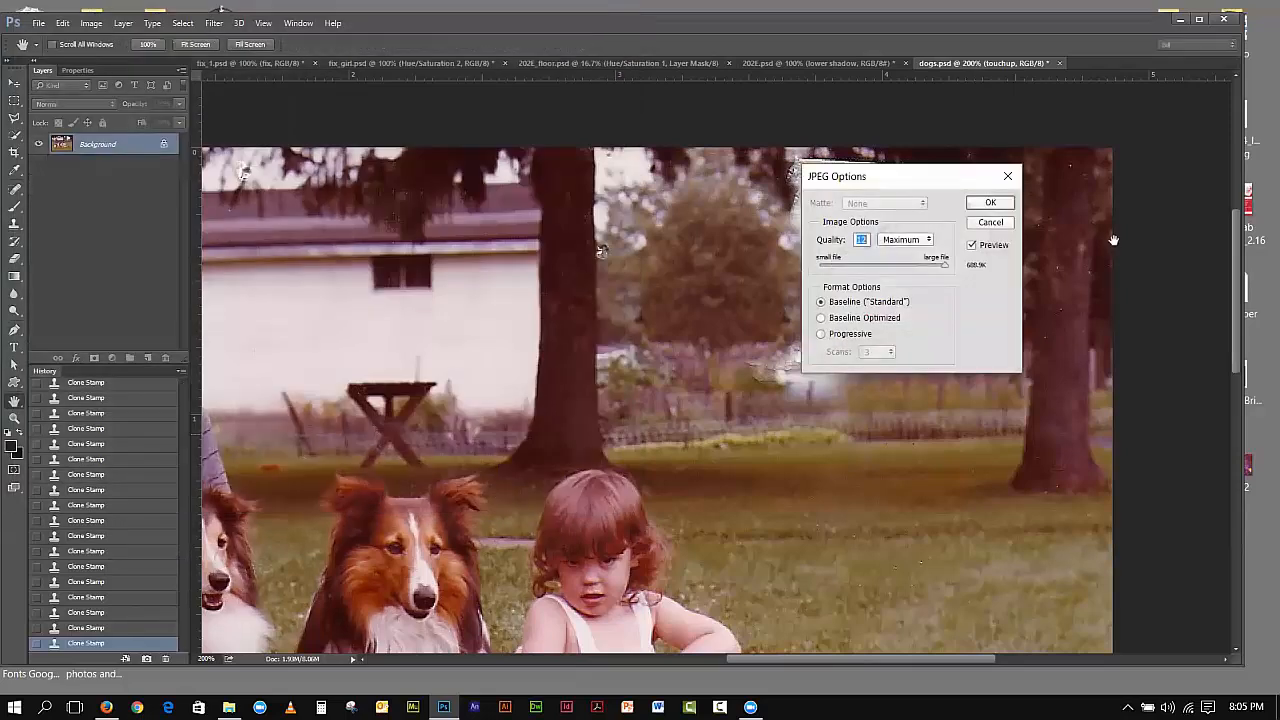
click(1000, 207)
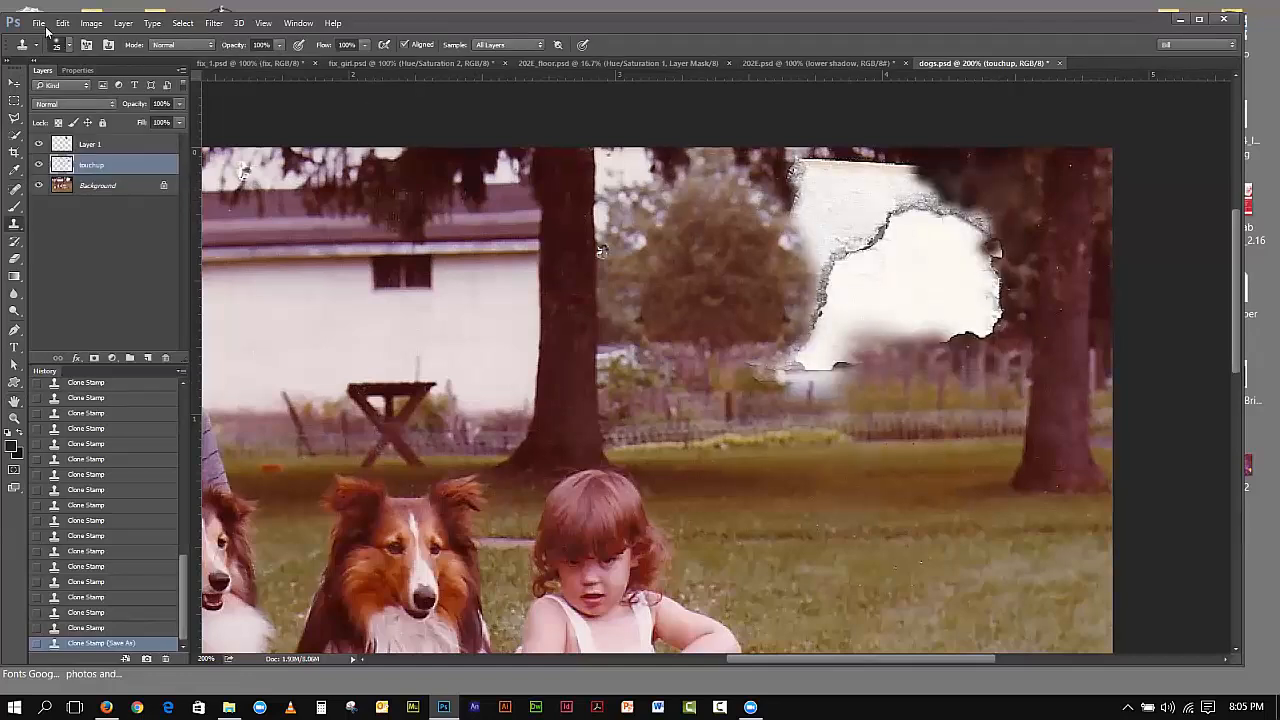
Step: Save the layered dogs.psd with Maximize Compatibility enabled
click(39, 23)
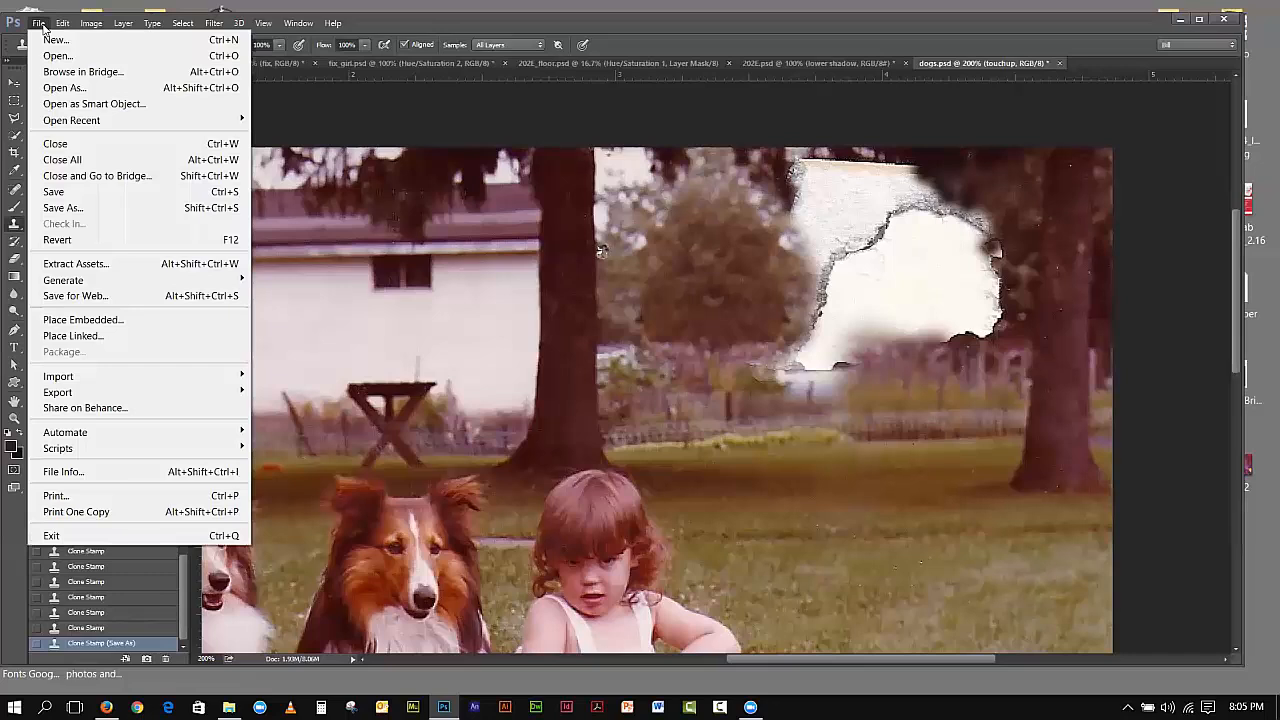
click(55, 191)
click(790, 217)
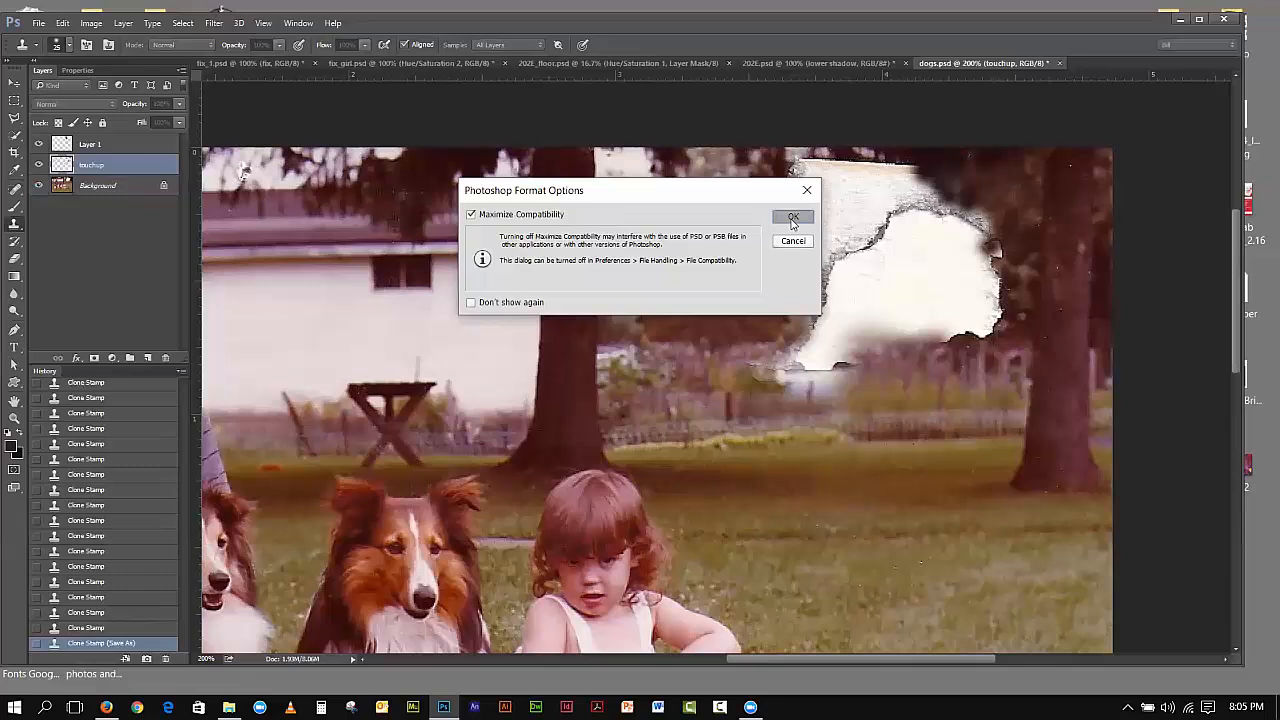
Step: Close dogs.psd, and close fix_1.psd without saving its changes
click(1058, 63)
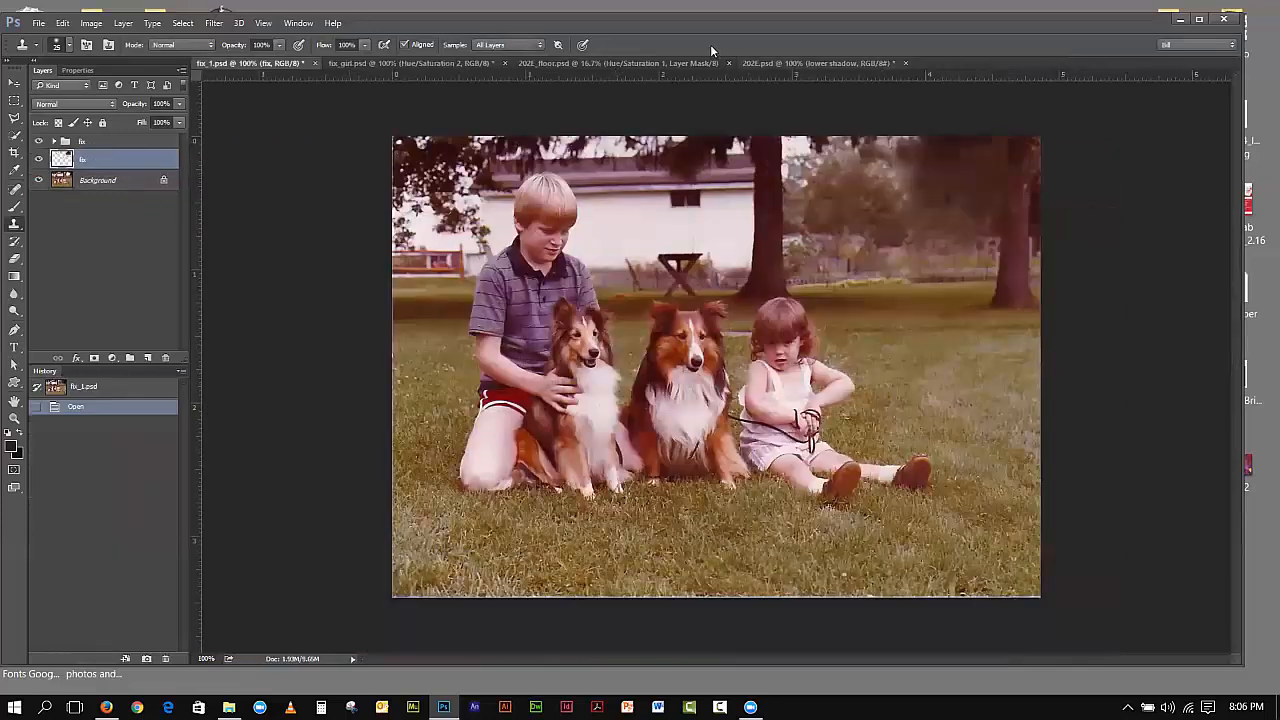
click(315, 62)
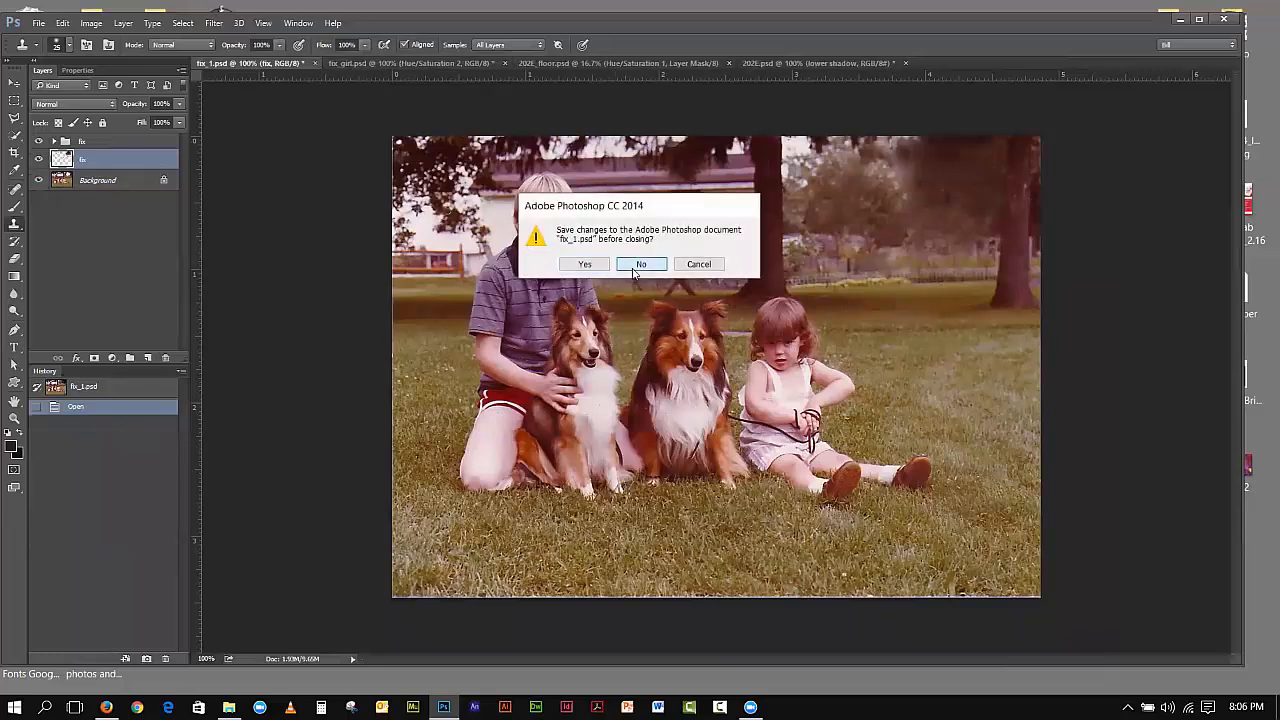
click(639, 265)
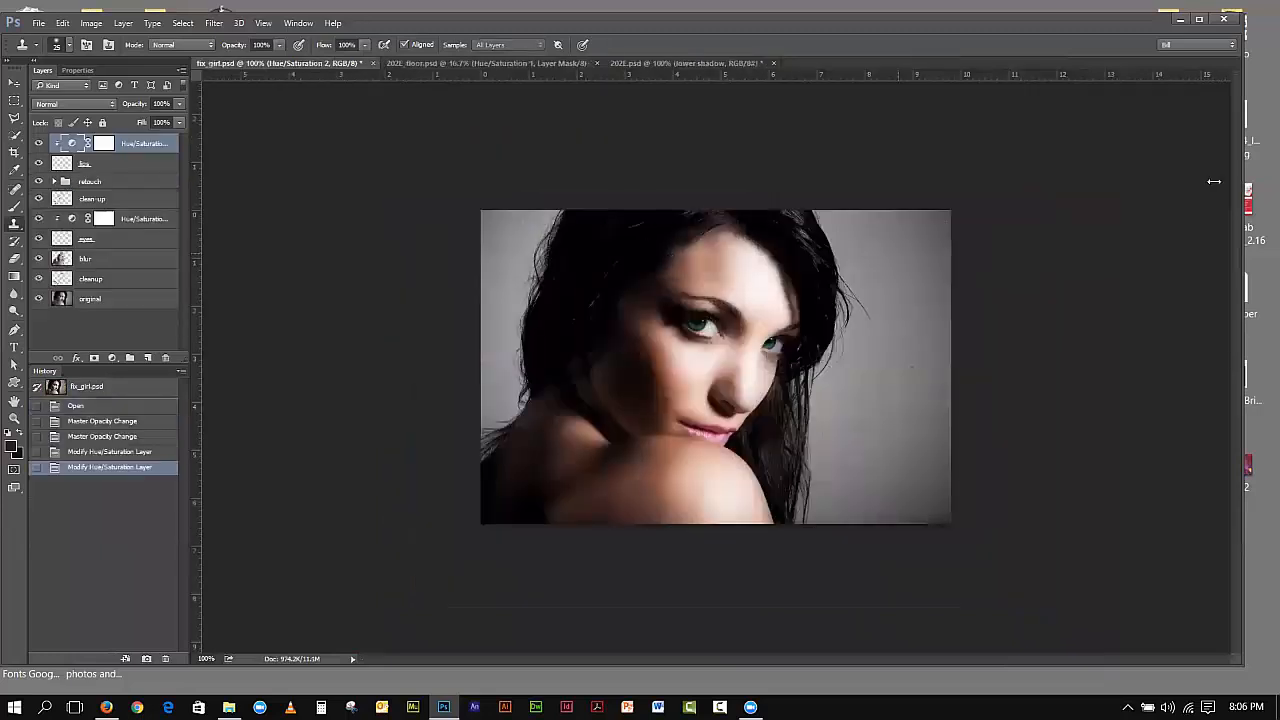
Step: Minimize Photoshop, move the 202E folder window aside, and open the Lesson folder from the desktop
click(1179, 20)
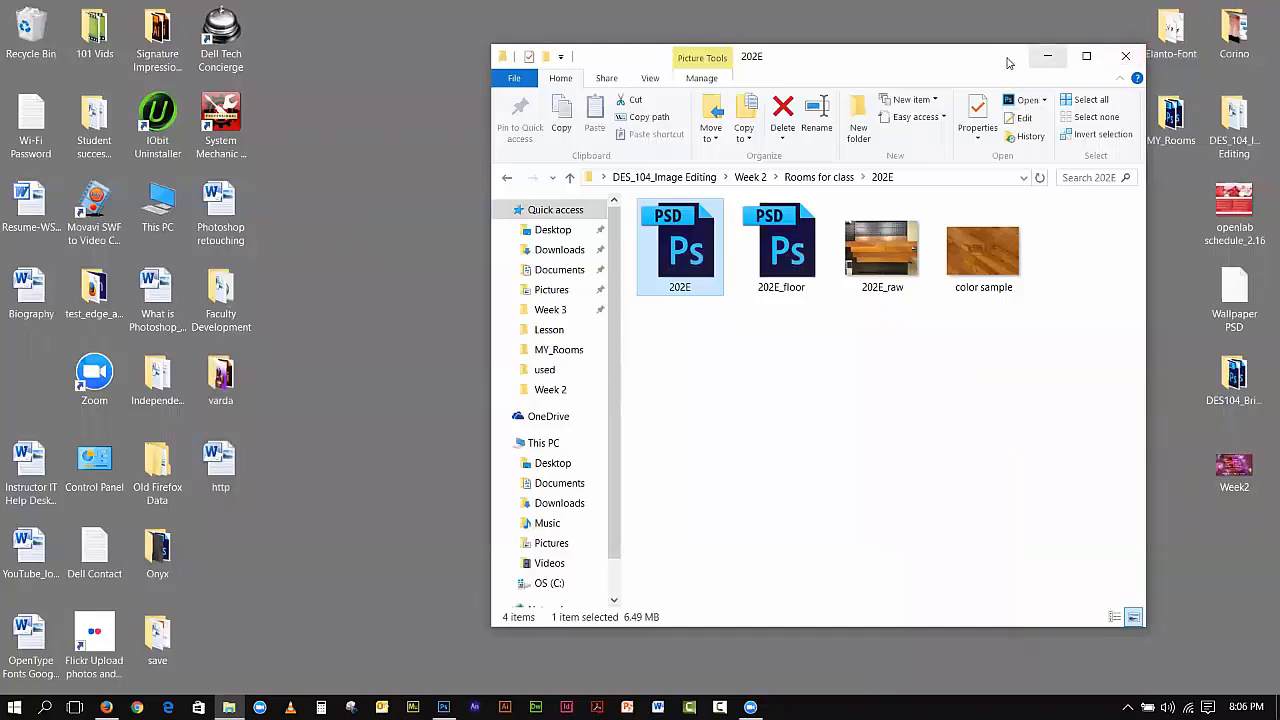
drag(1008, 63, 717, 65)
double_click(1044, 115)
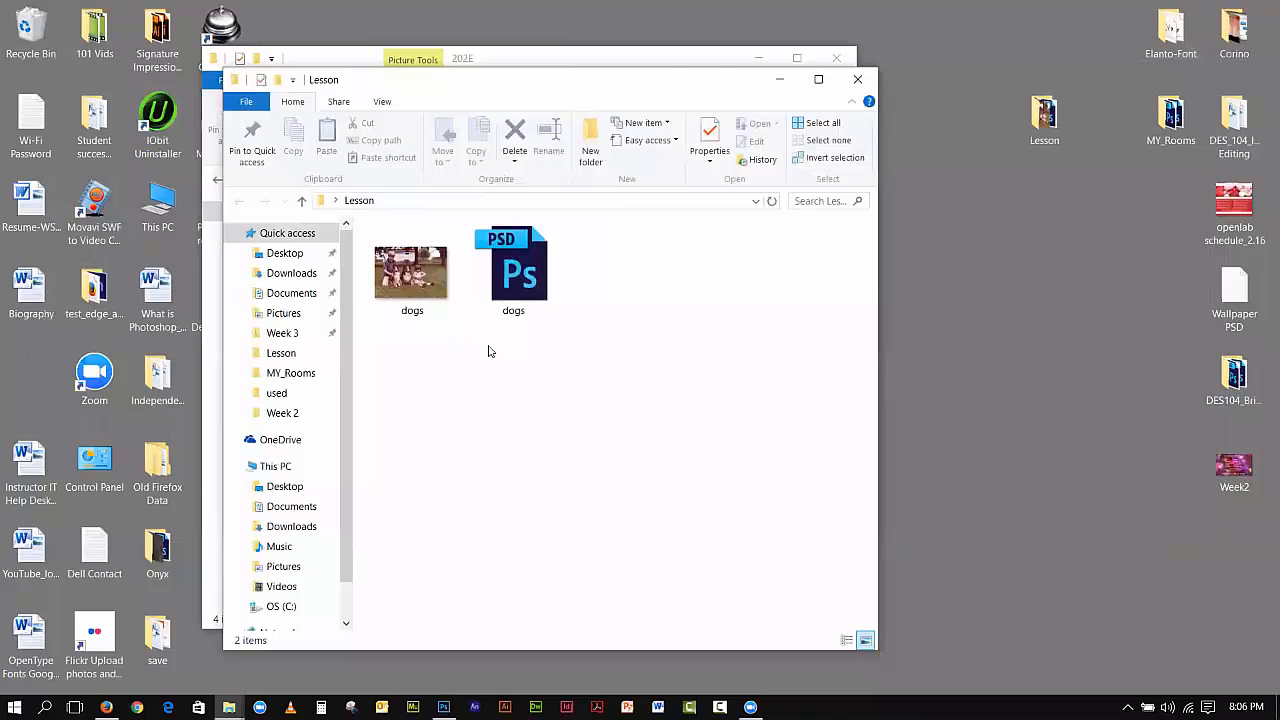
Step: View the exported dogs JPEG in Photos, and close the viewer
double_click(431, 301)
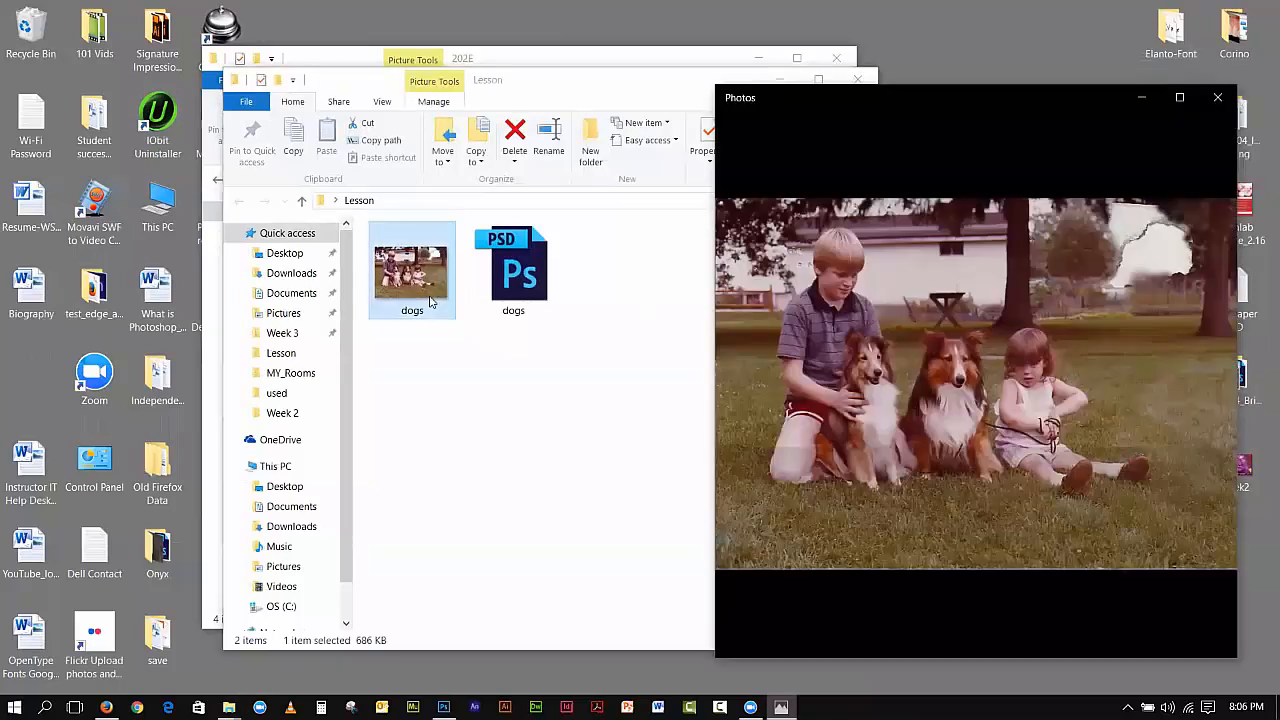
drag(1107, 99, 1005, 88)
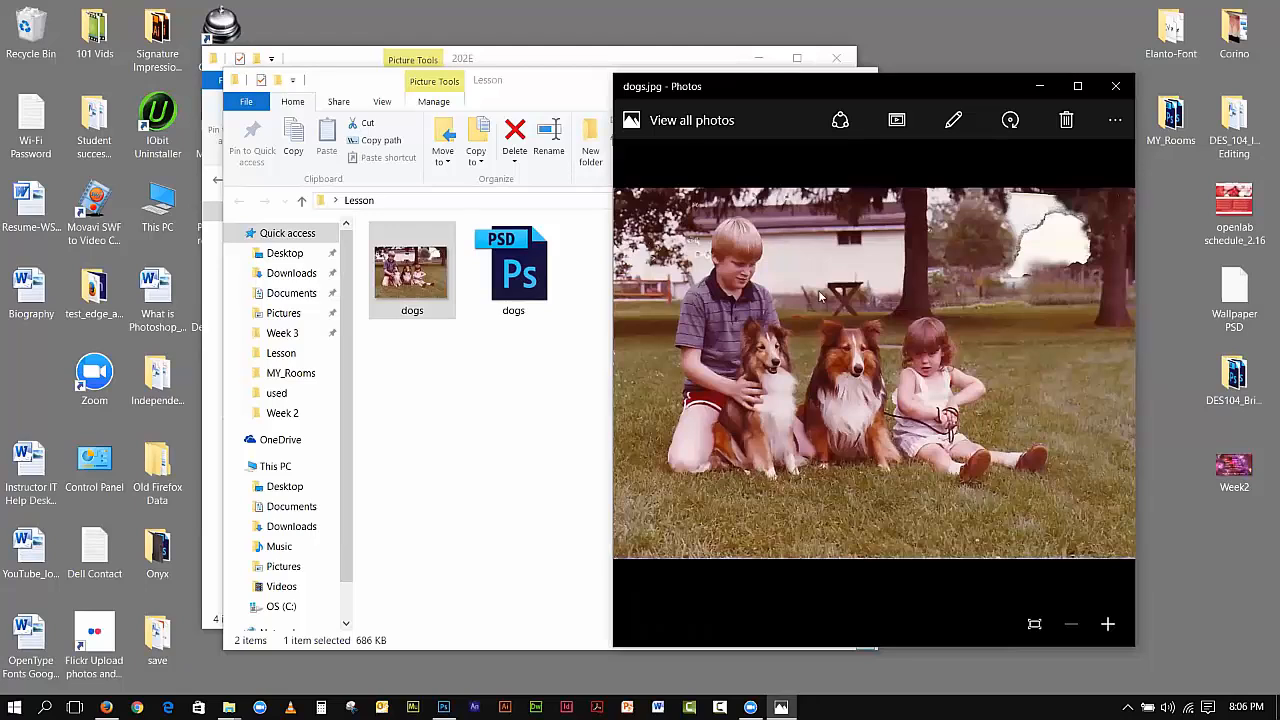
click(1116, 86)
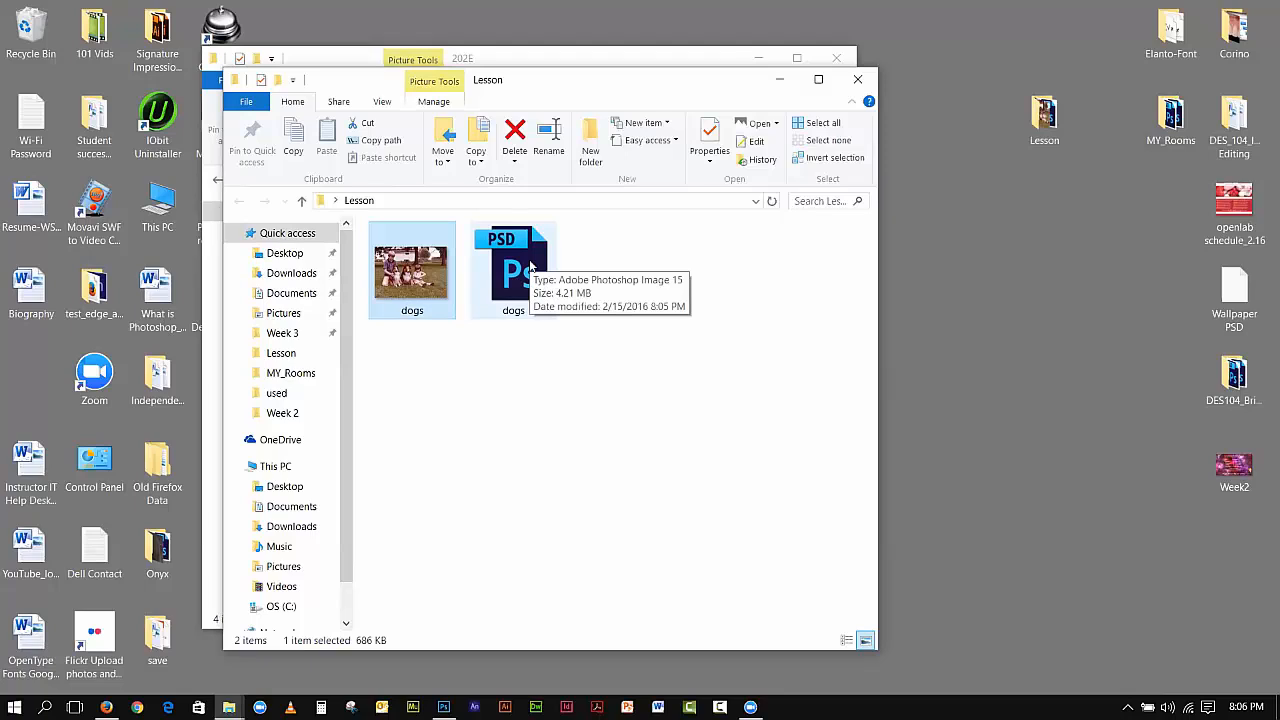
Step: Compress both dogs files, the JPEG and the PSD, into one zipped folder named name
drag(561, 344, 416, 260)
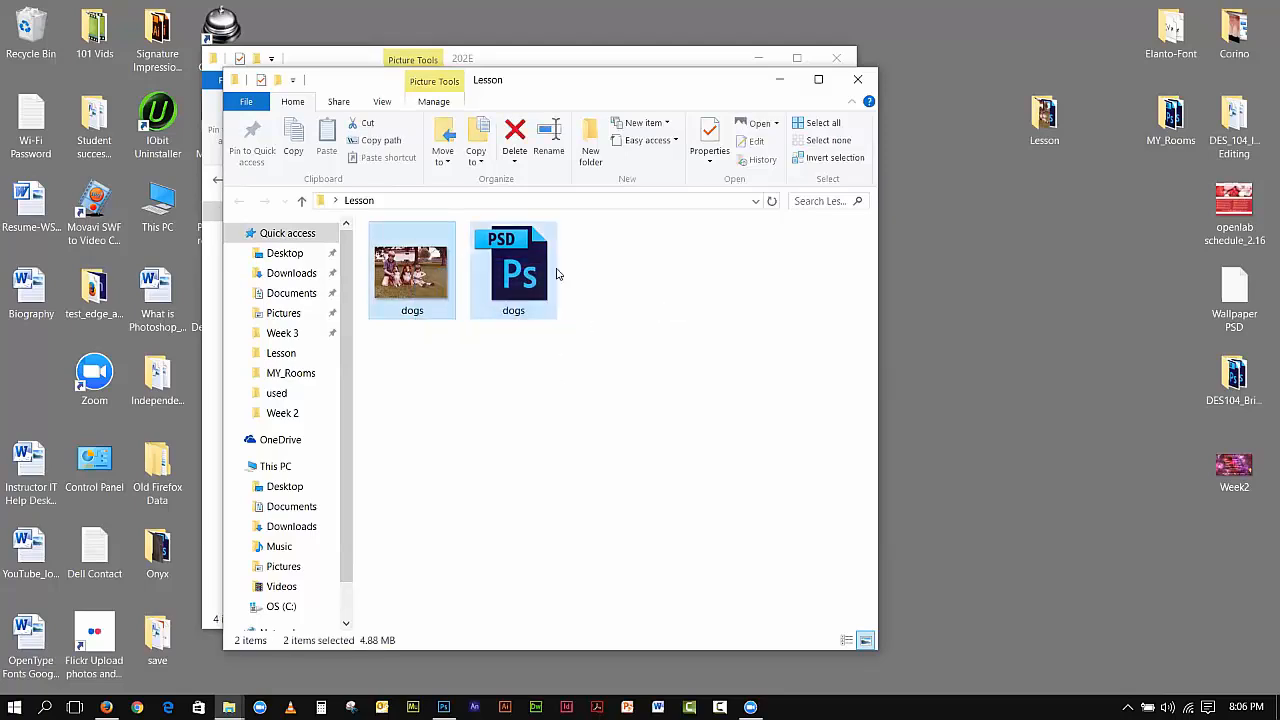
right_click(535, 248)
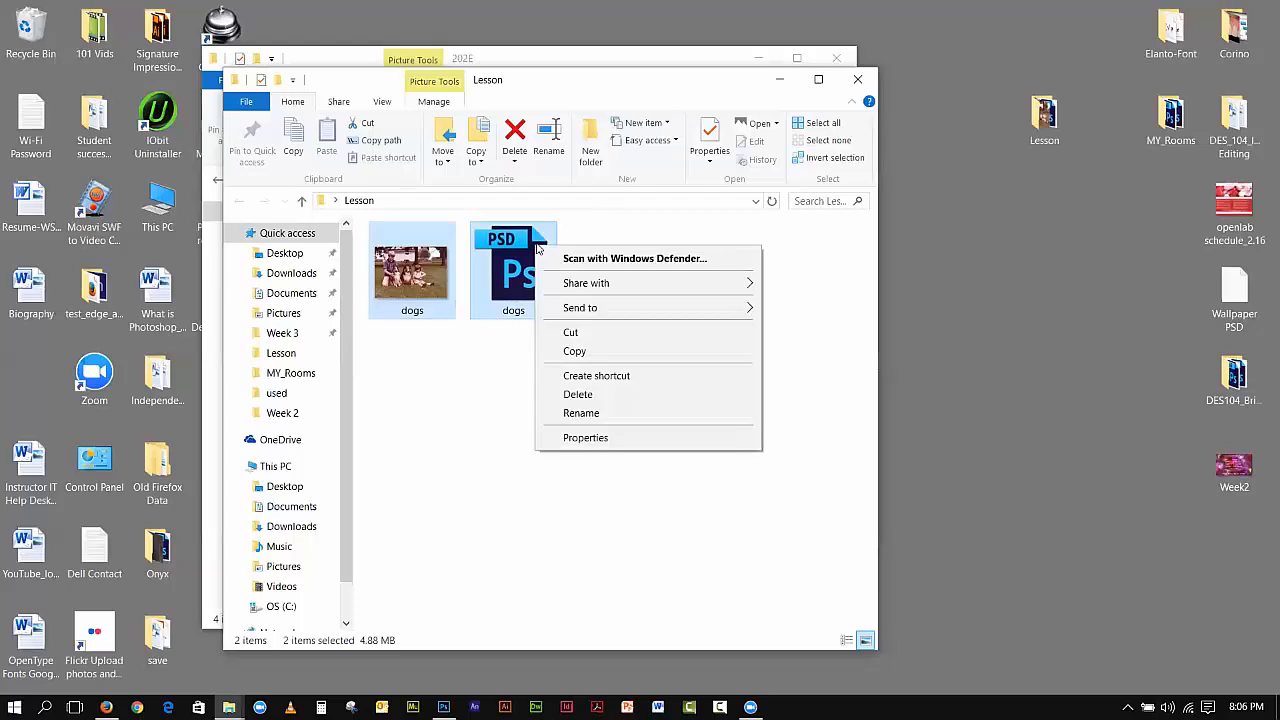
mouse_move(572, 313)
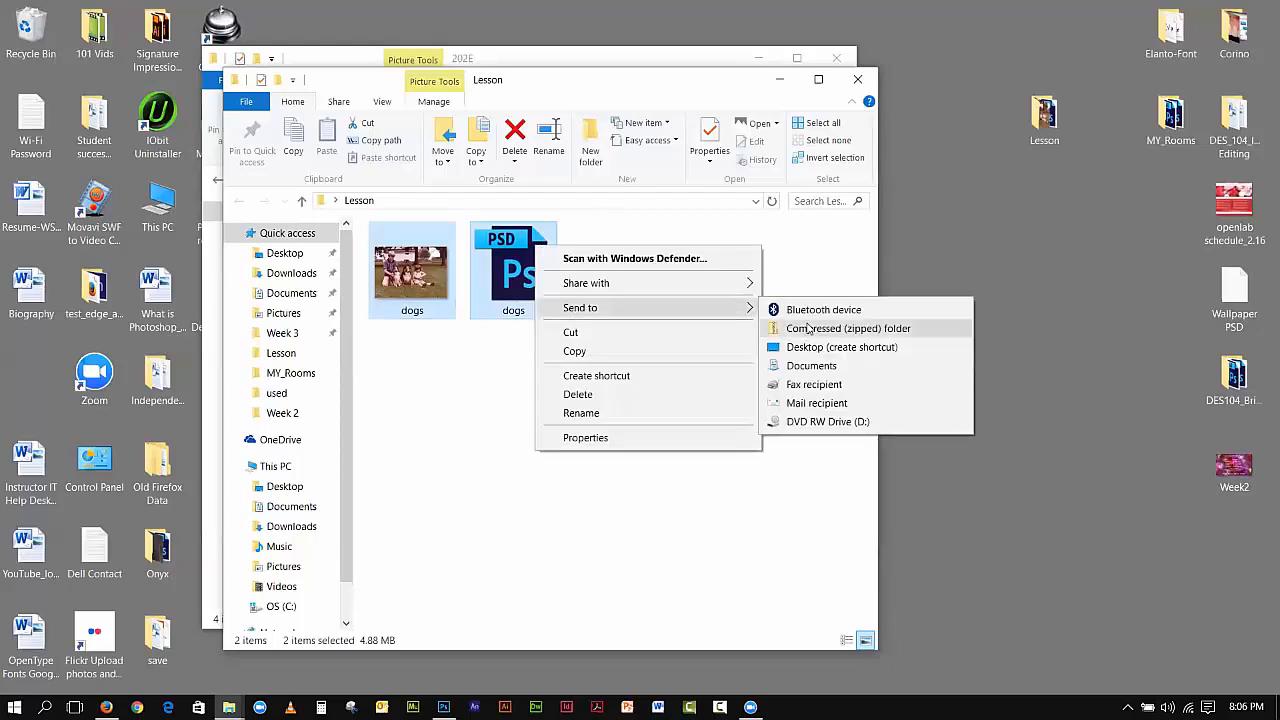
click(815, 328)
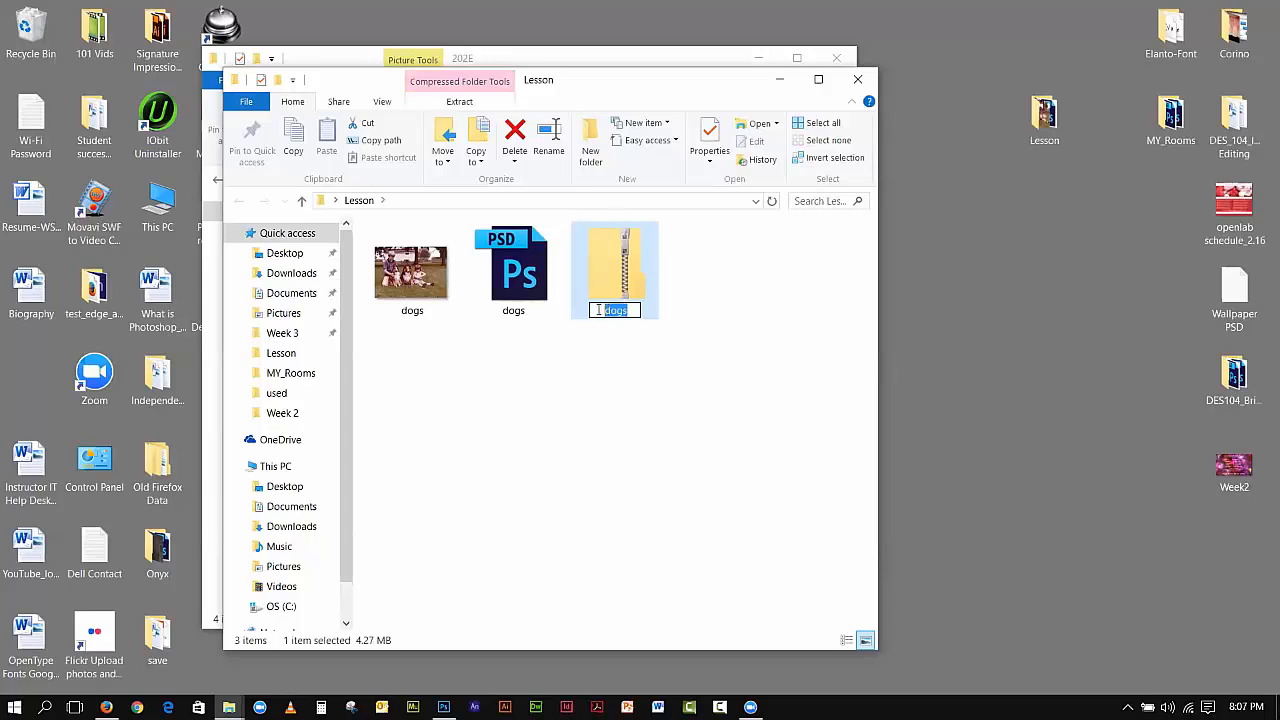
text(name)
click(682, 530)
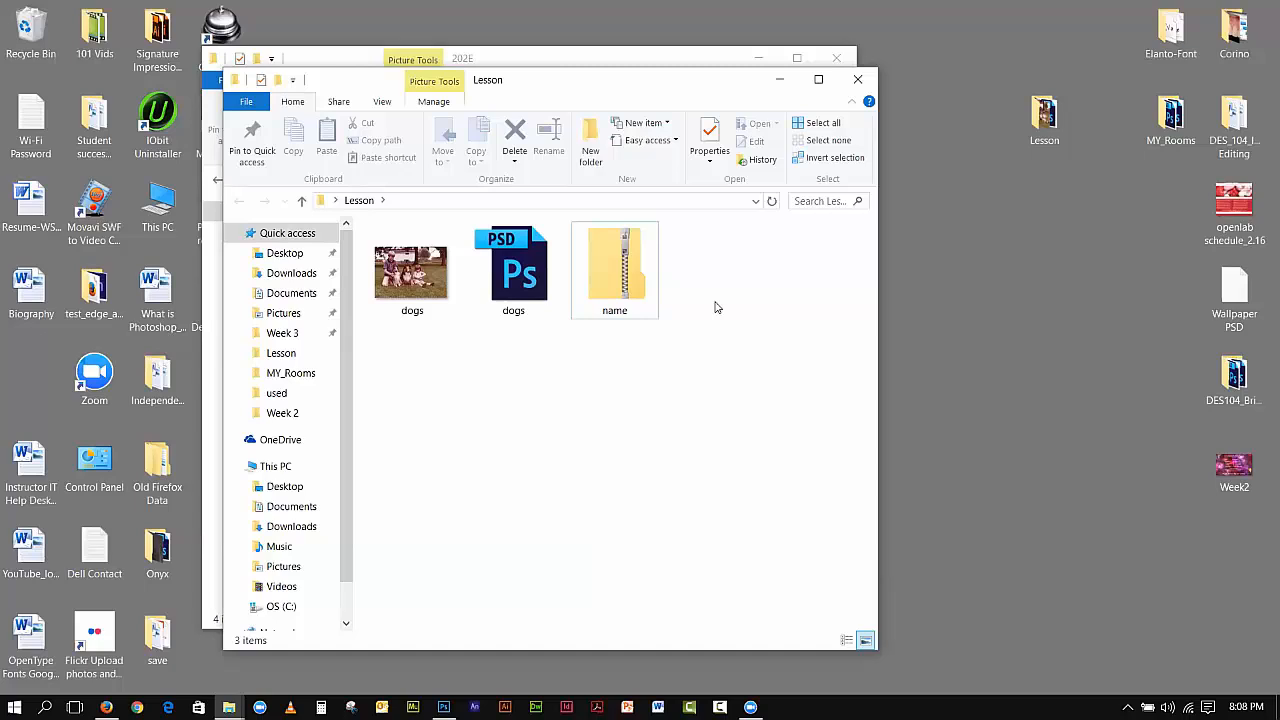
Step: Close the Lesson folder window and switch back to fix_girl.psd in Photoshop
click(857, 79)
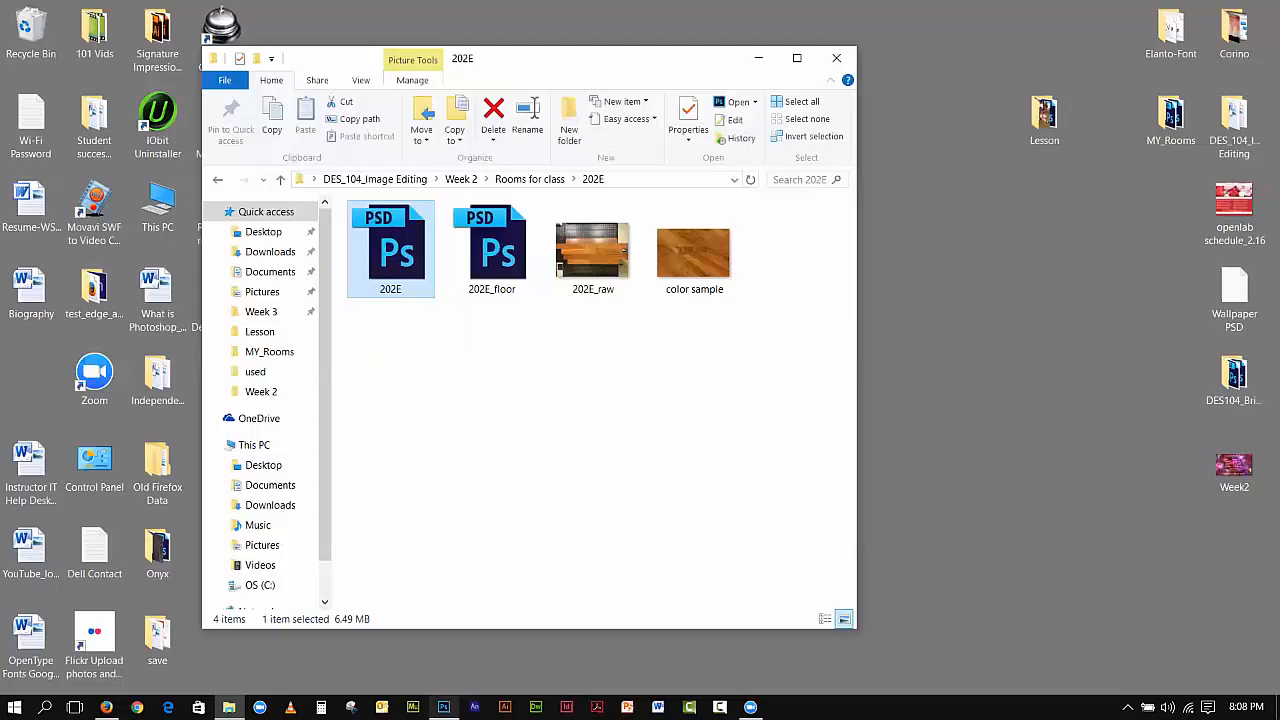
click(443, 707)
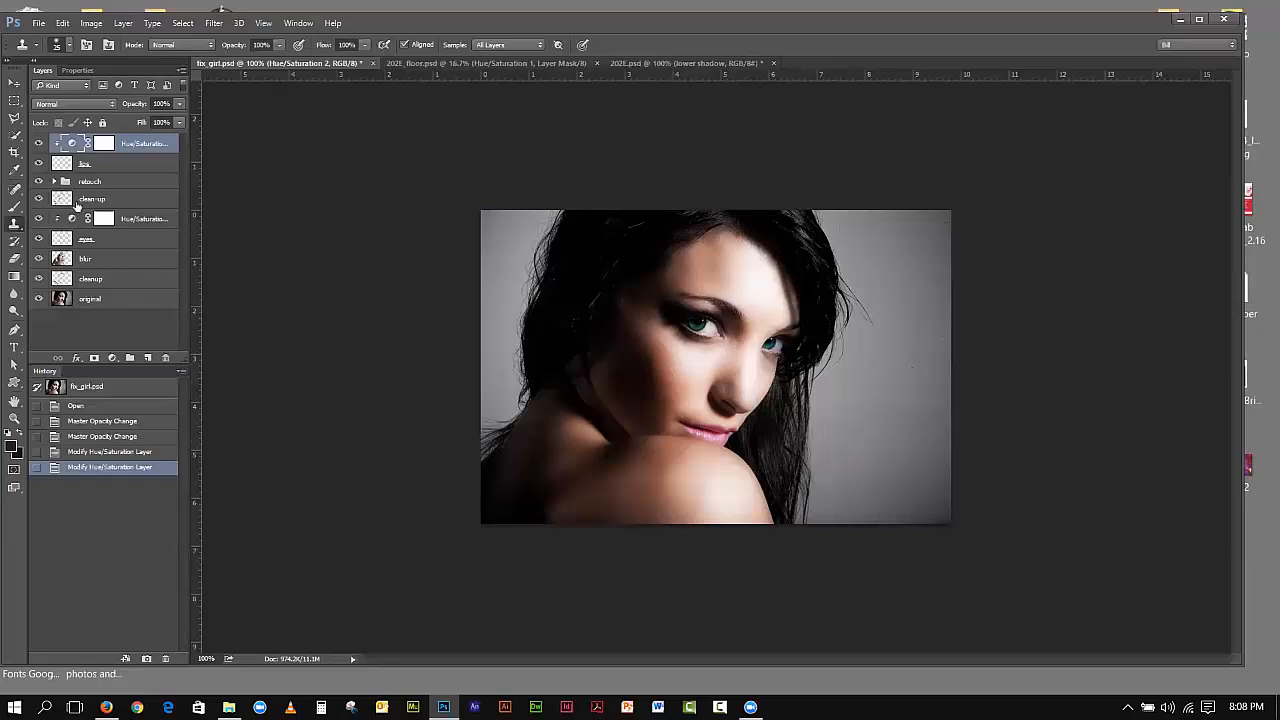
click(15, 102)
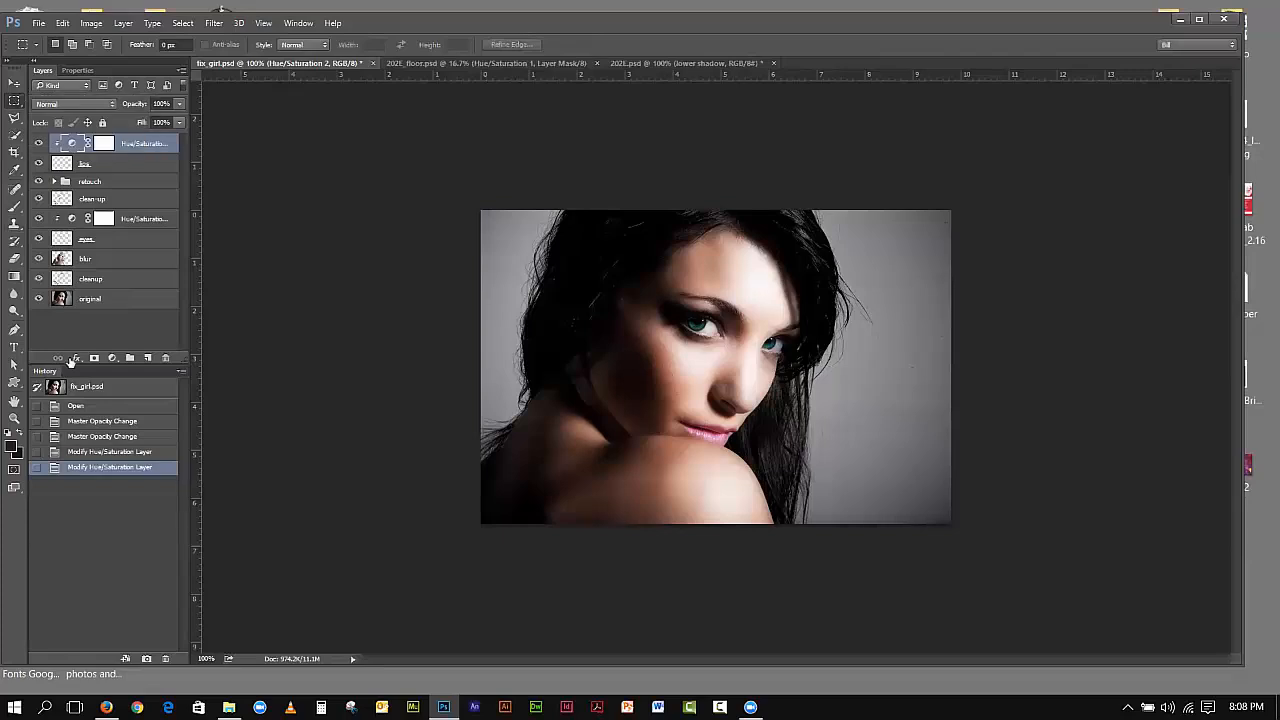
Step: Draw a dark filled circle over the woman's face on a new layer with the Ellipse tool in Pixels mode
click(14, 384)
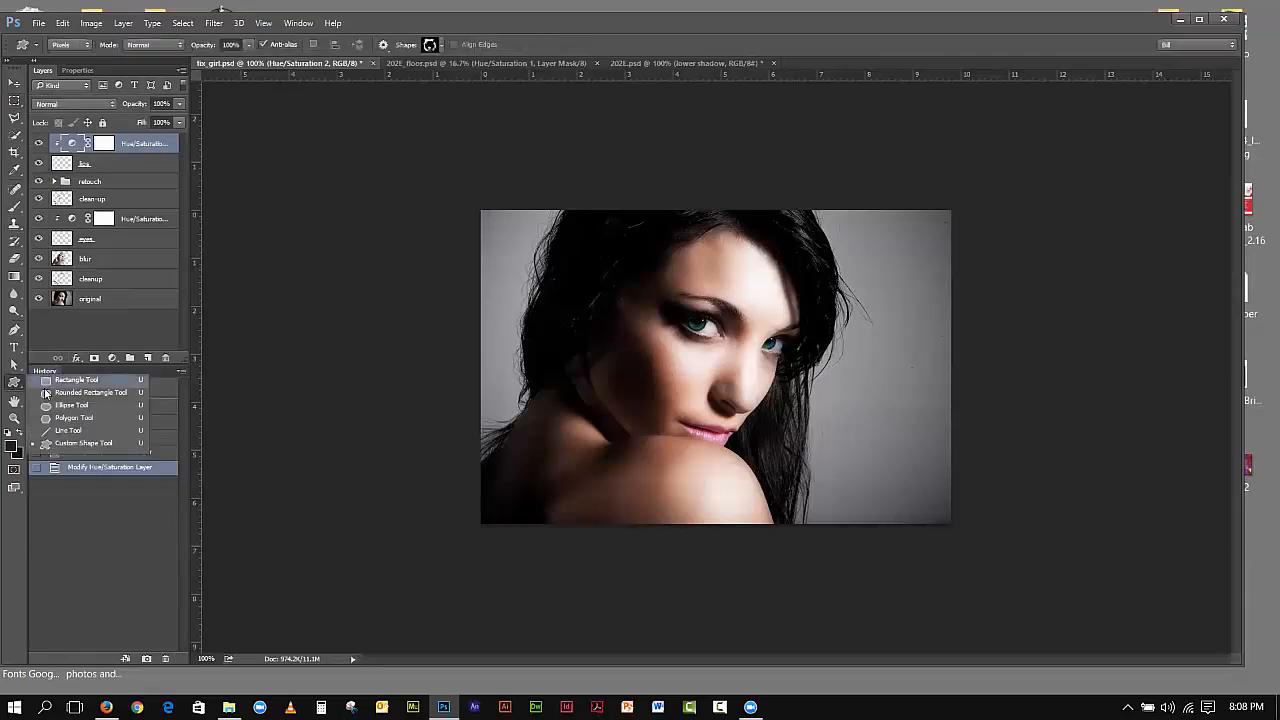
click(80, 405)
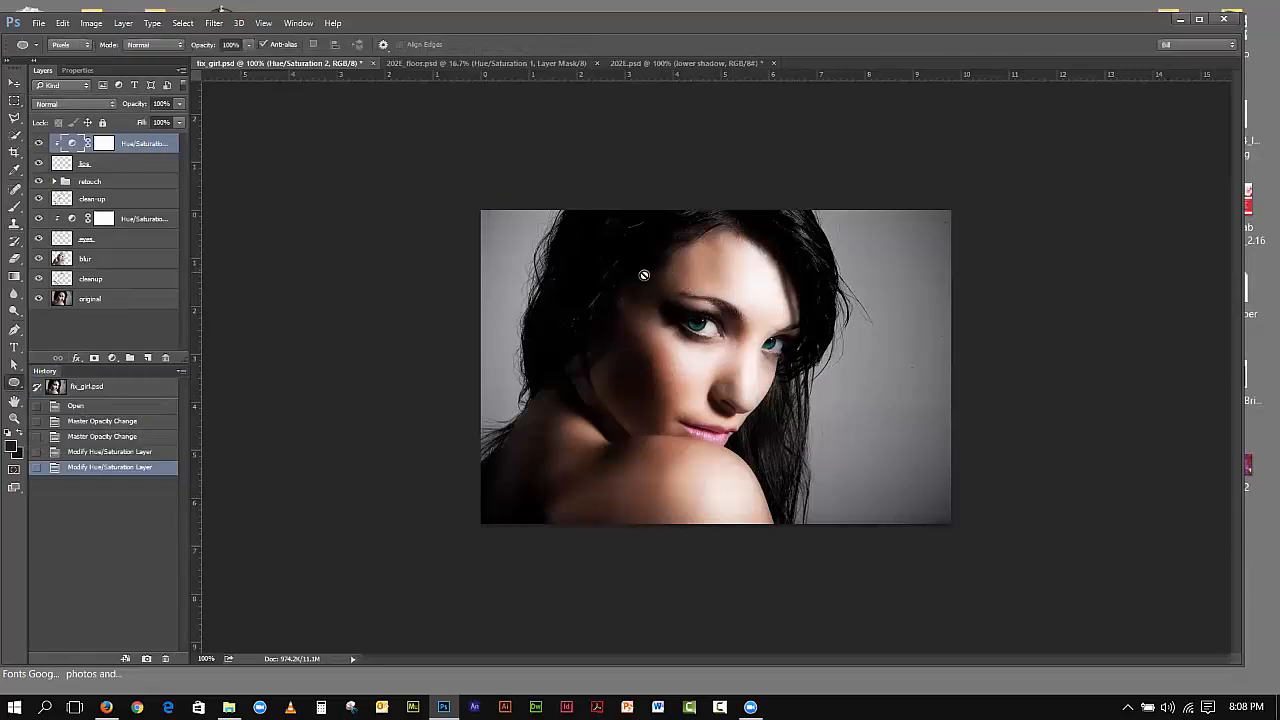
click(142, 164)
click(136, 144)
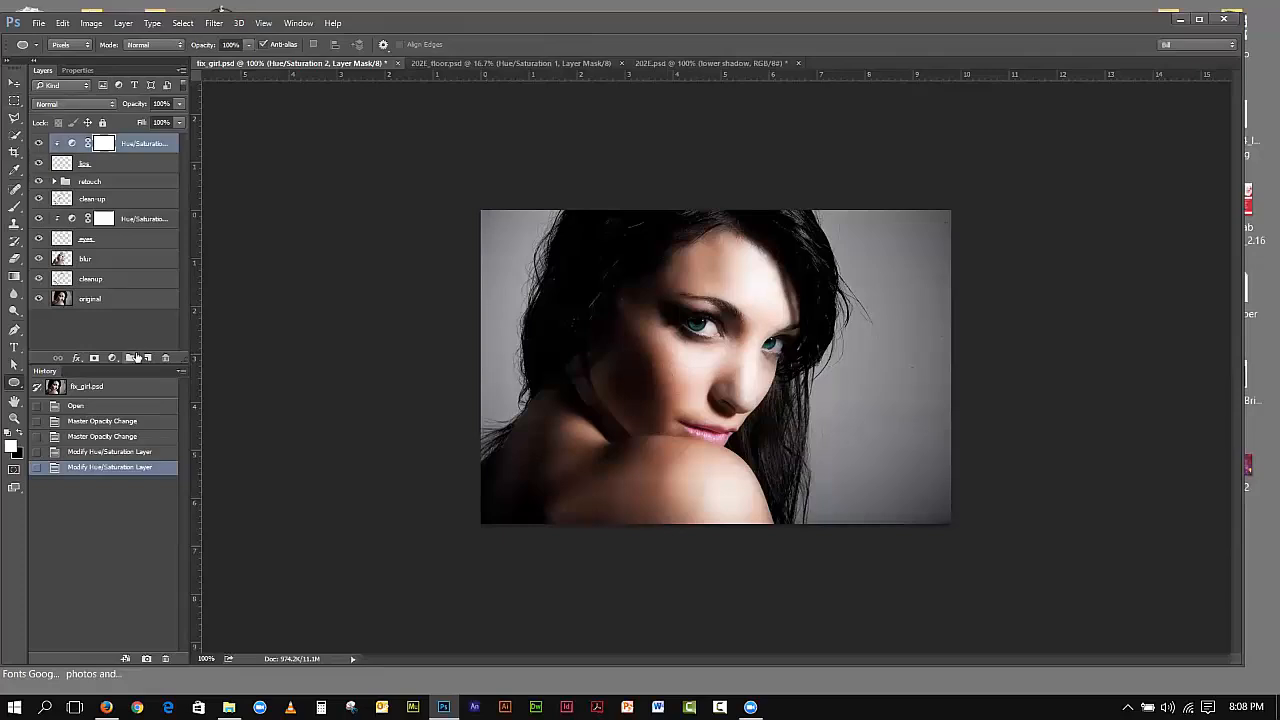
click(147, 358)
drag(629, 293, 862, 508)
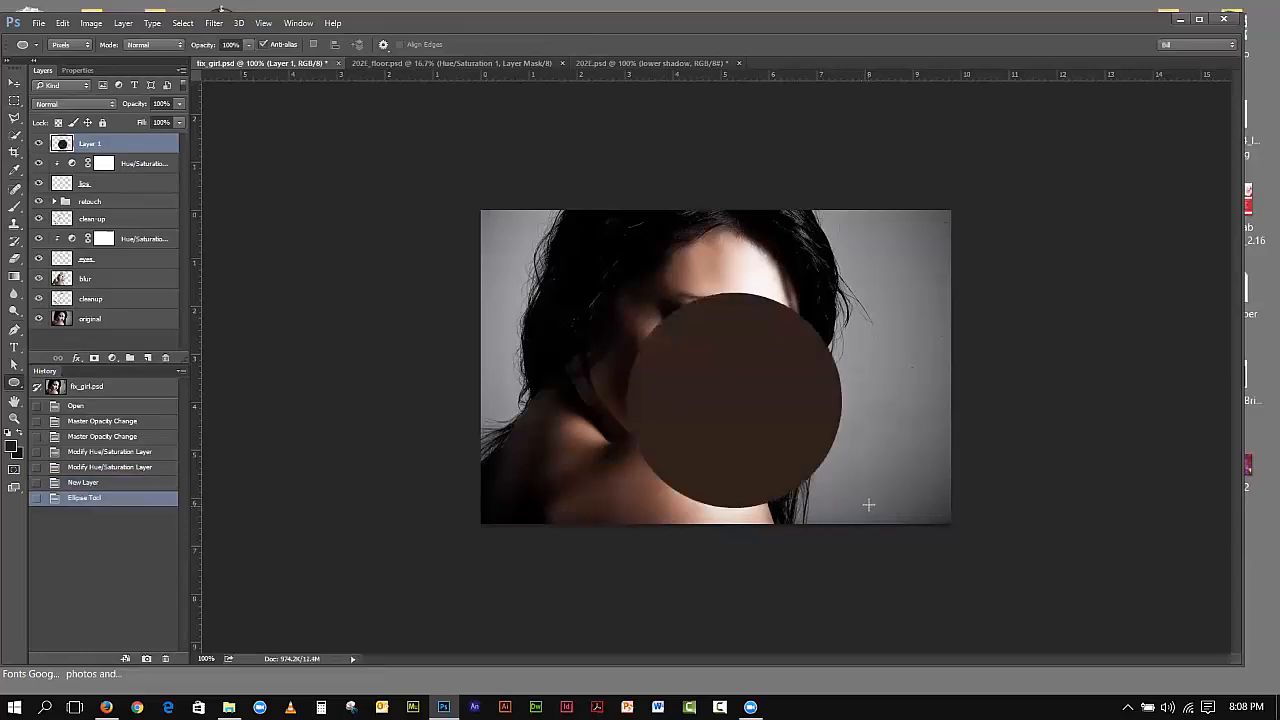
Step: Move the filled circle slightly up and to the left, and try to start text at its upper edge
key(v)
drag(771, 365, 753, 335)
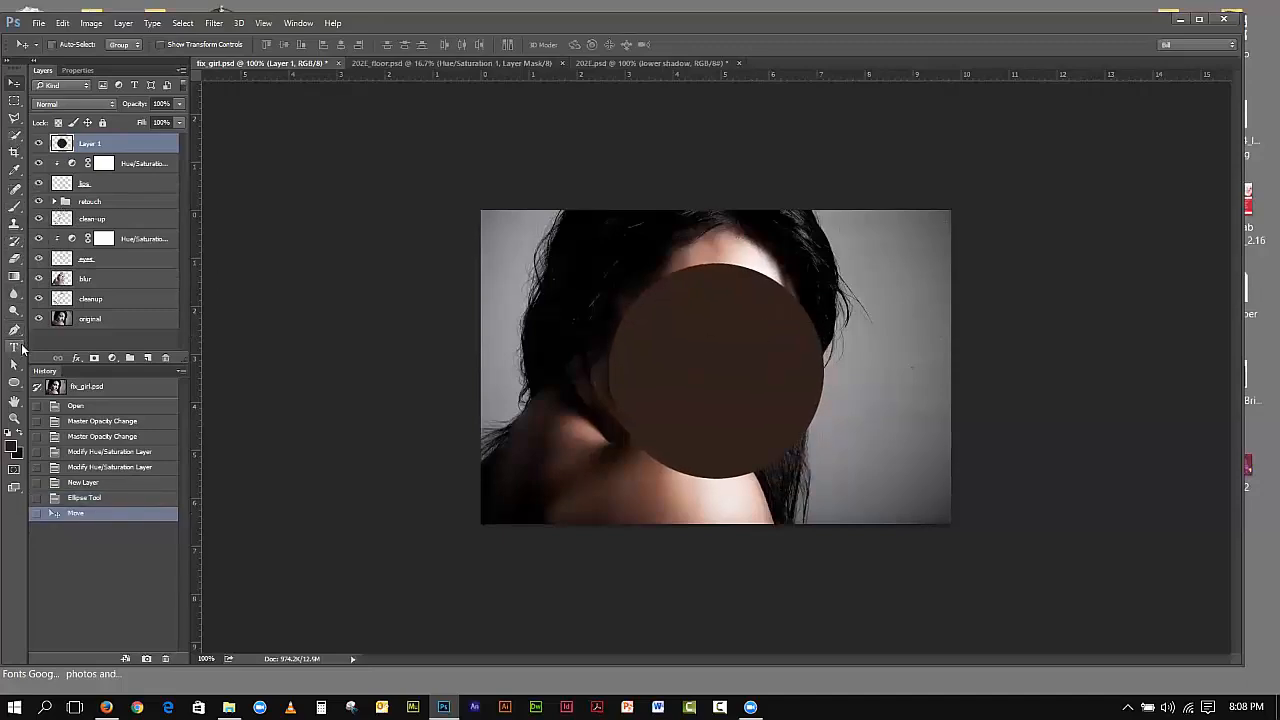
key(t)
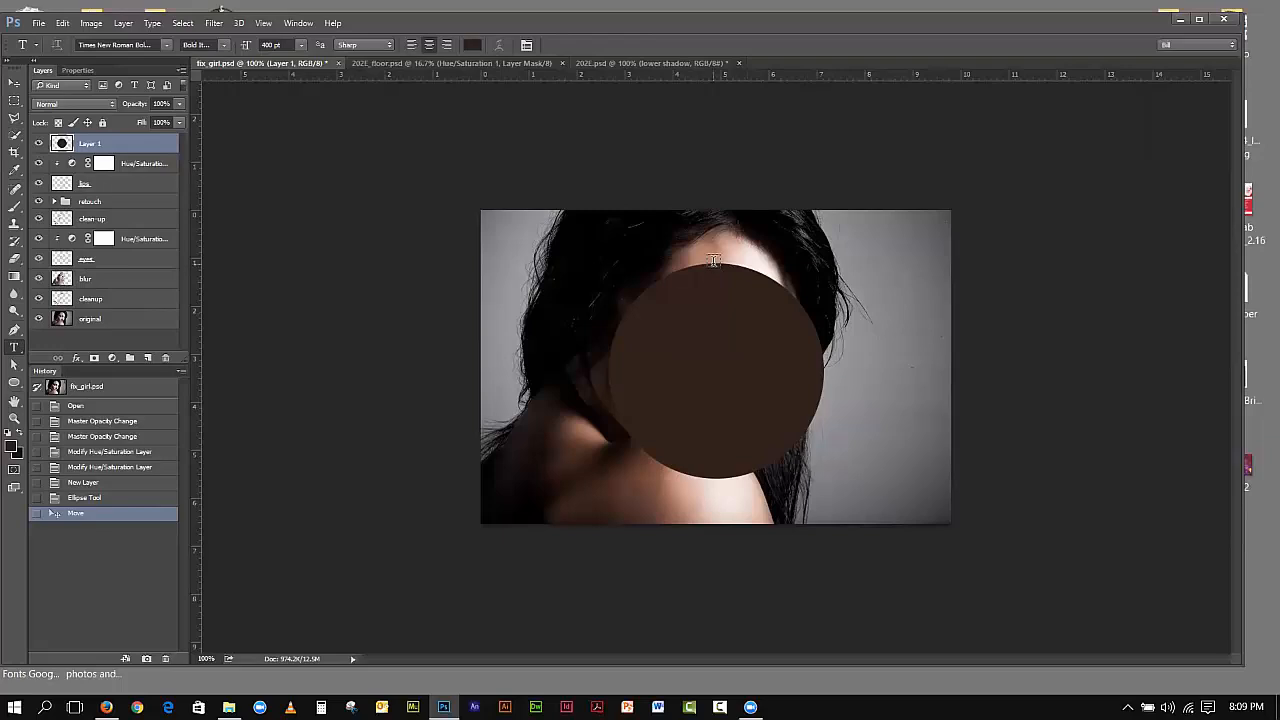
click(714, 264)
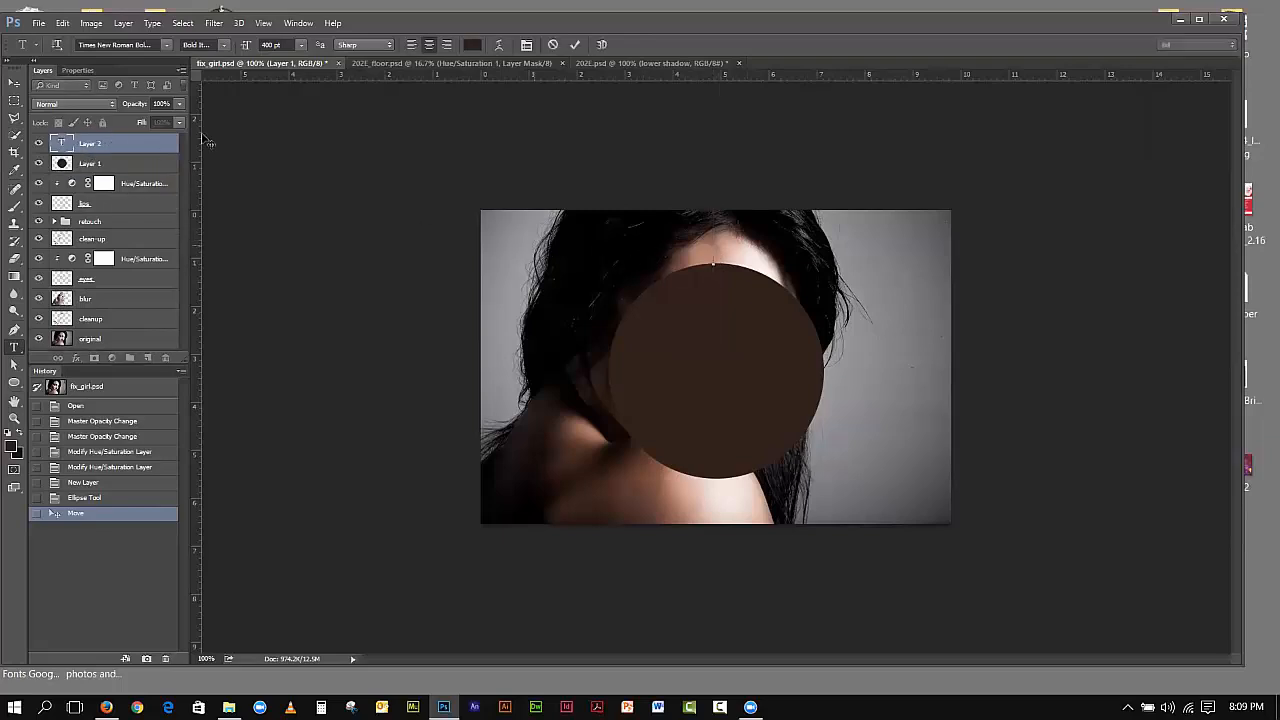
Step: Delete the empty type layer and the layer holding the filled circle
drag(100, 145, 164, 659)
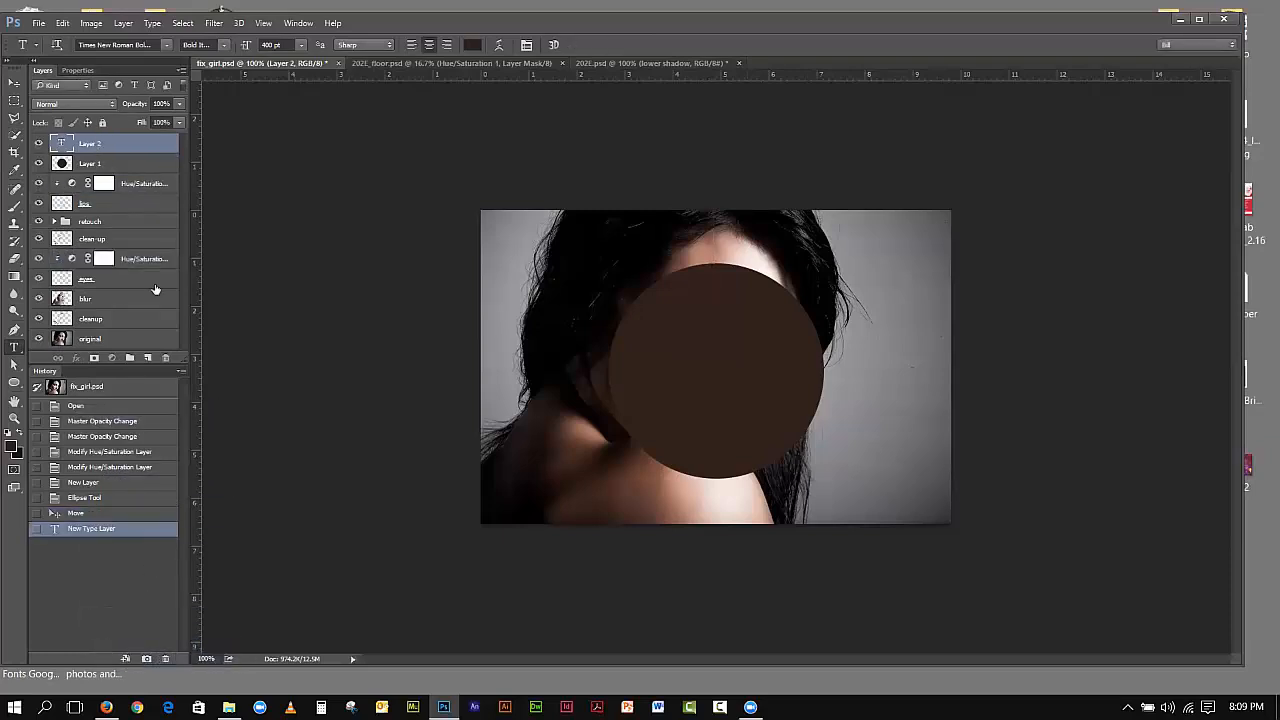
drag(110, 162, 163, 358)
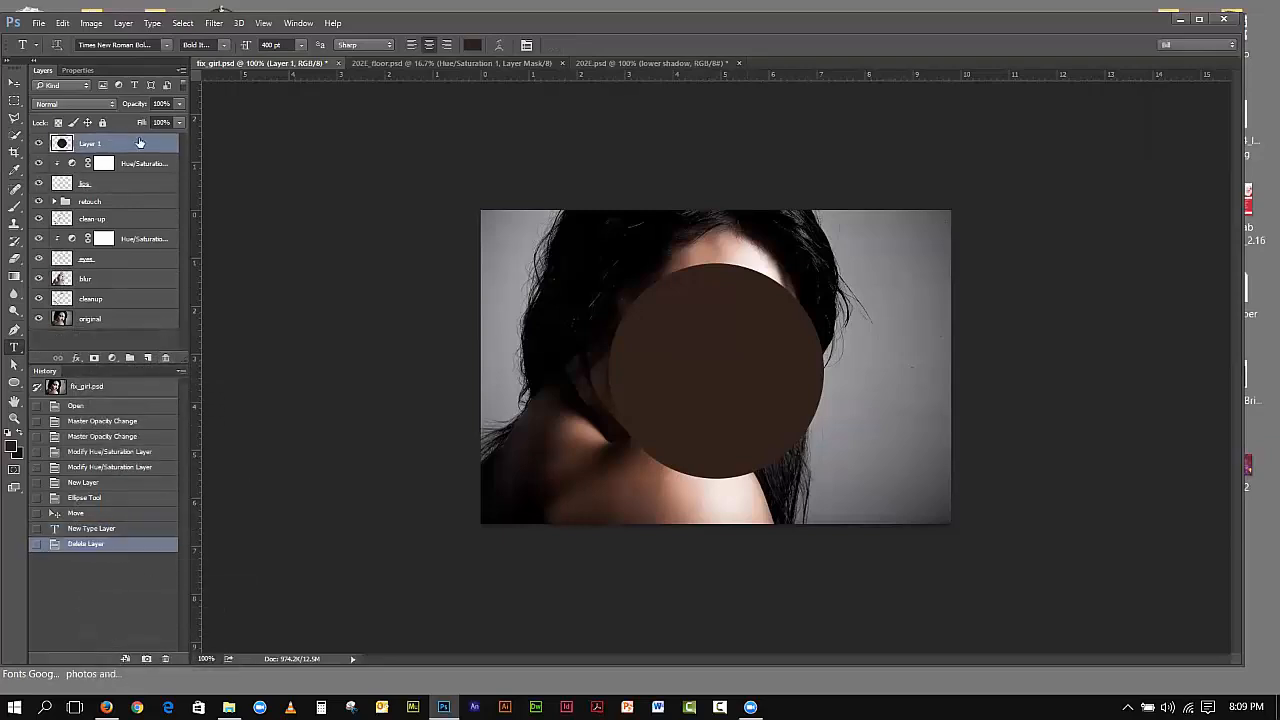
drag(127, 142, 165, 358)
Step: Draw a circular path about 4.6 inches wide over the face and shoulder with the Ellipse tool in Path mode
click(14, 383)
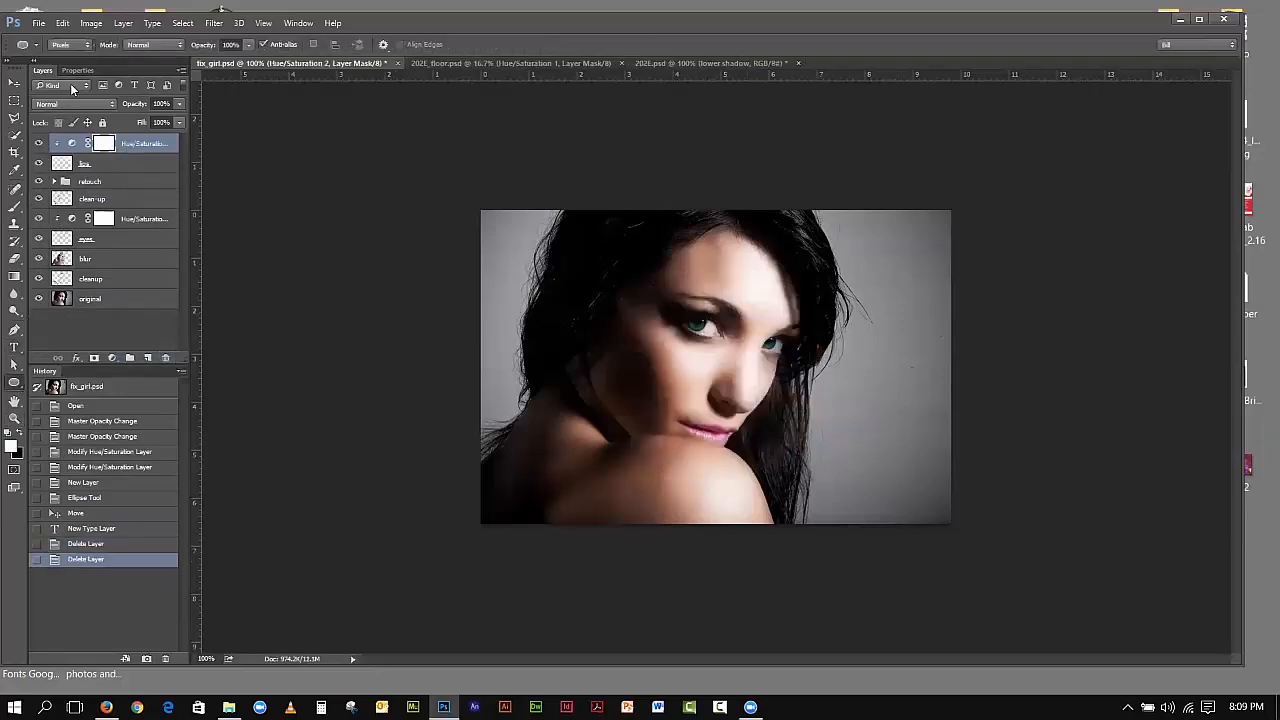
click(78, 46)
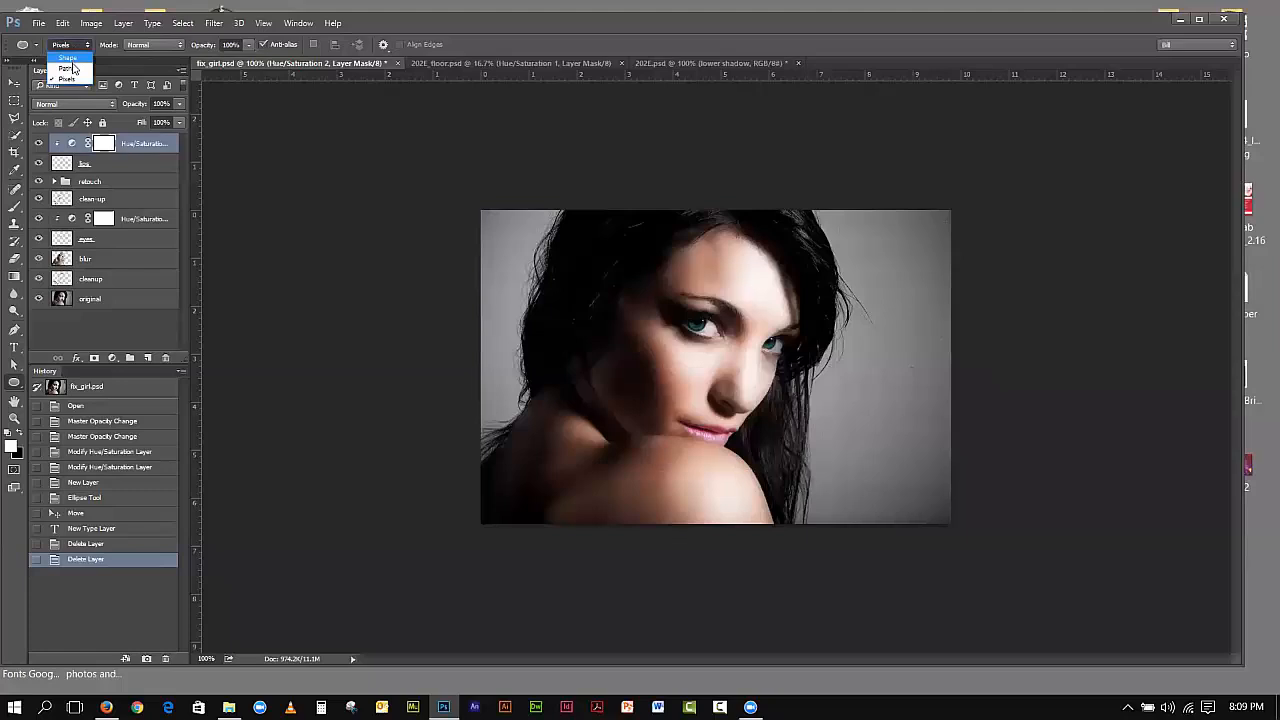
click(73, 68)
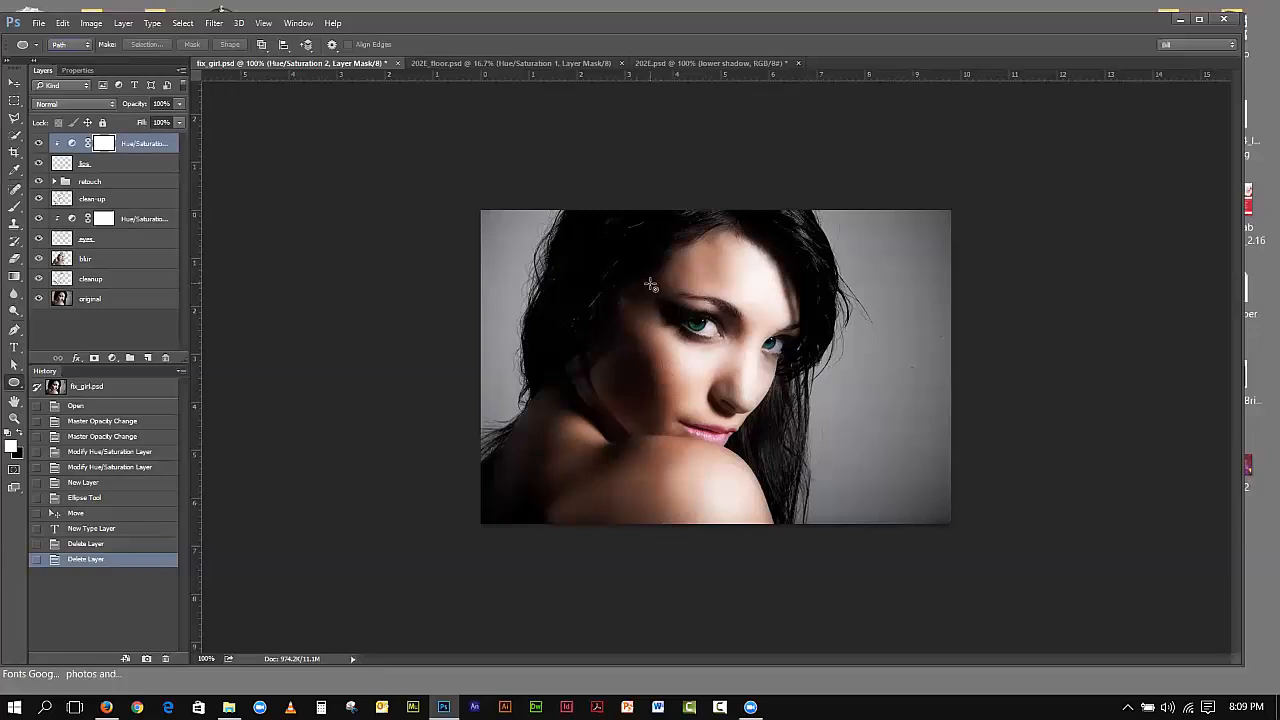
drag(650, 285, 960, 513)
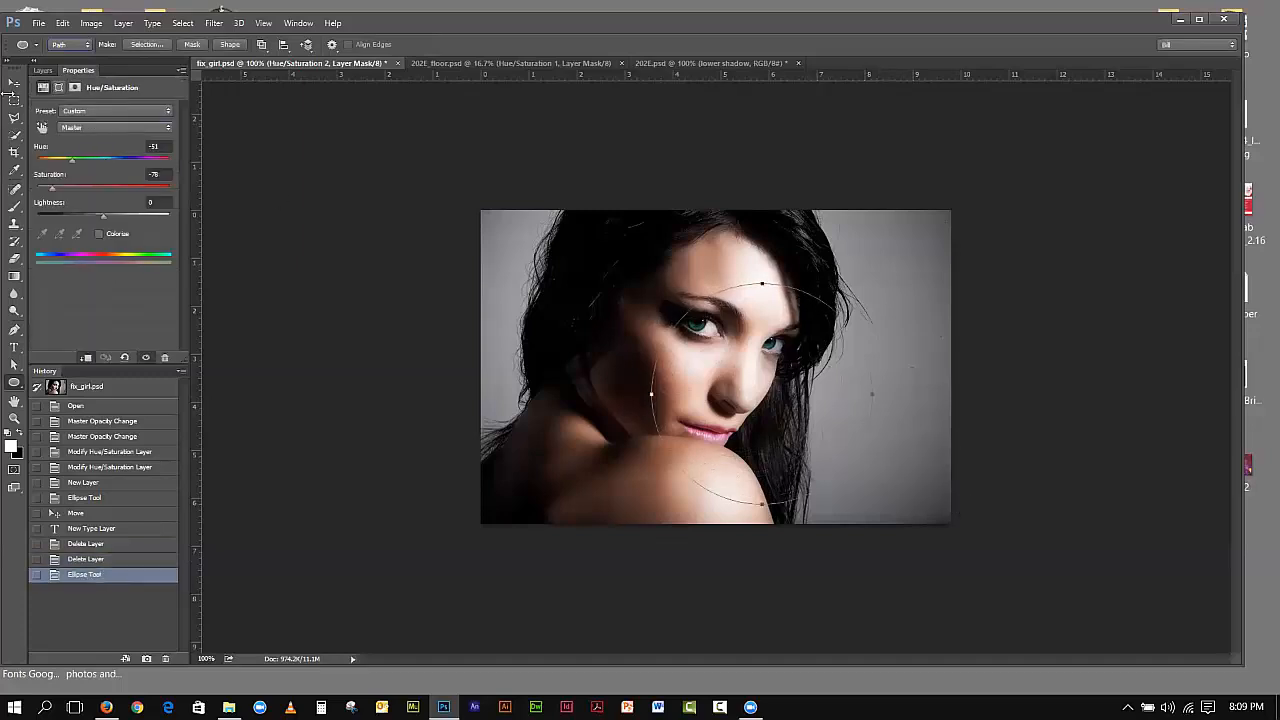
Step: Try to reposition the circular path with the Move tool, switching the Hue/Saturation 2 layer's selection from its mask to its adjustment
click(12, 85)
mouse_move(710, 293)
mouse_down()
mouse_move(697, 288)
mouse_move(704, 305)
mouse_up()
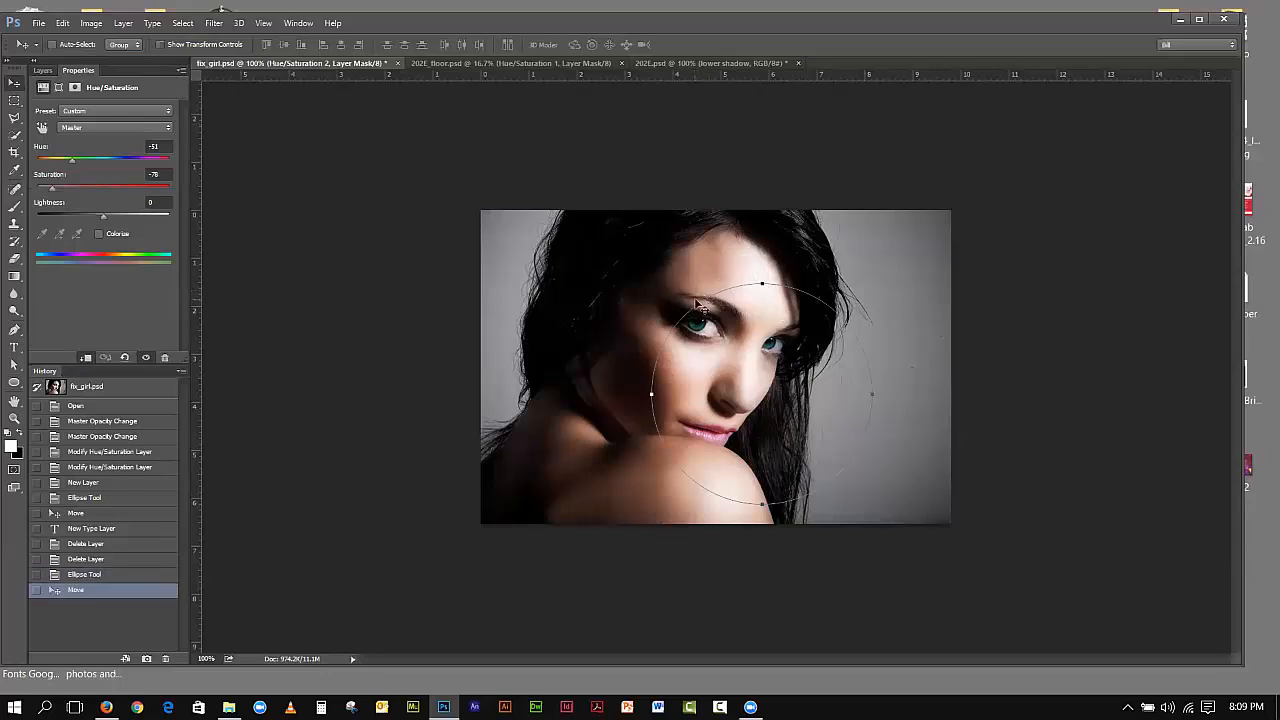
drag(697, 310, 690, 300)
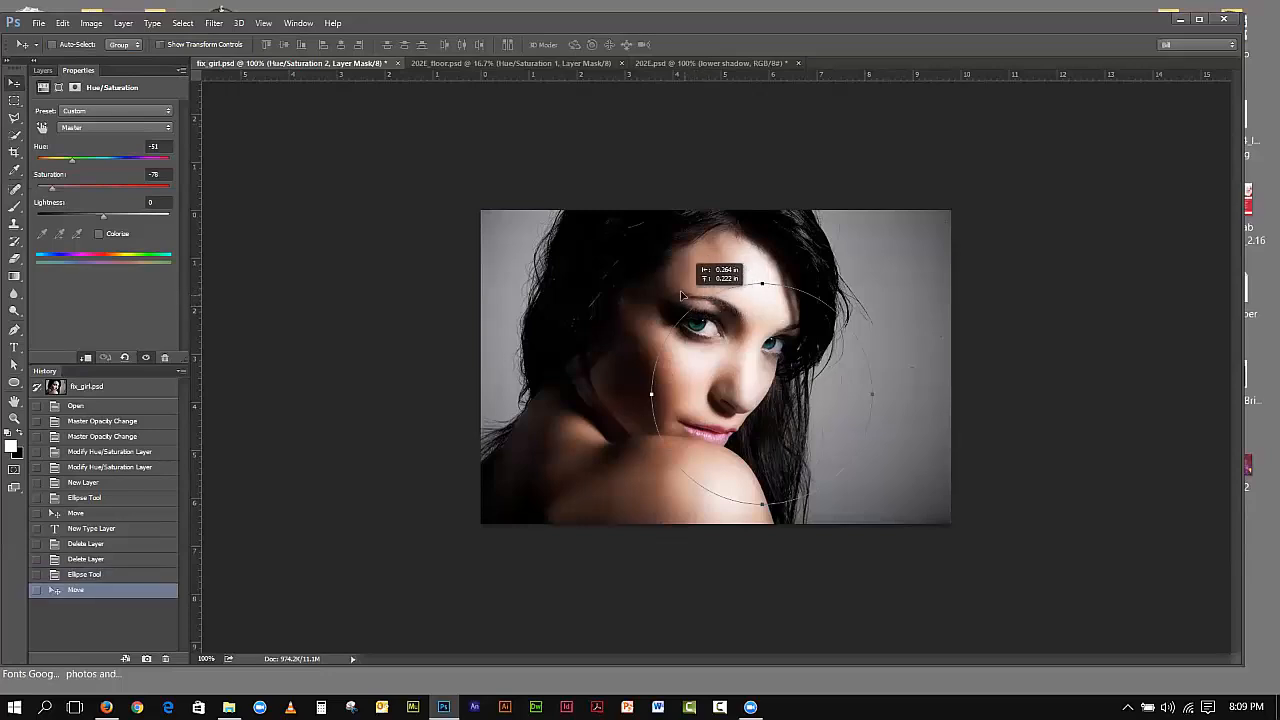
click(43, 71)
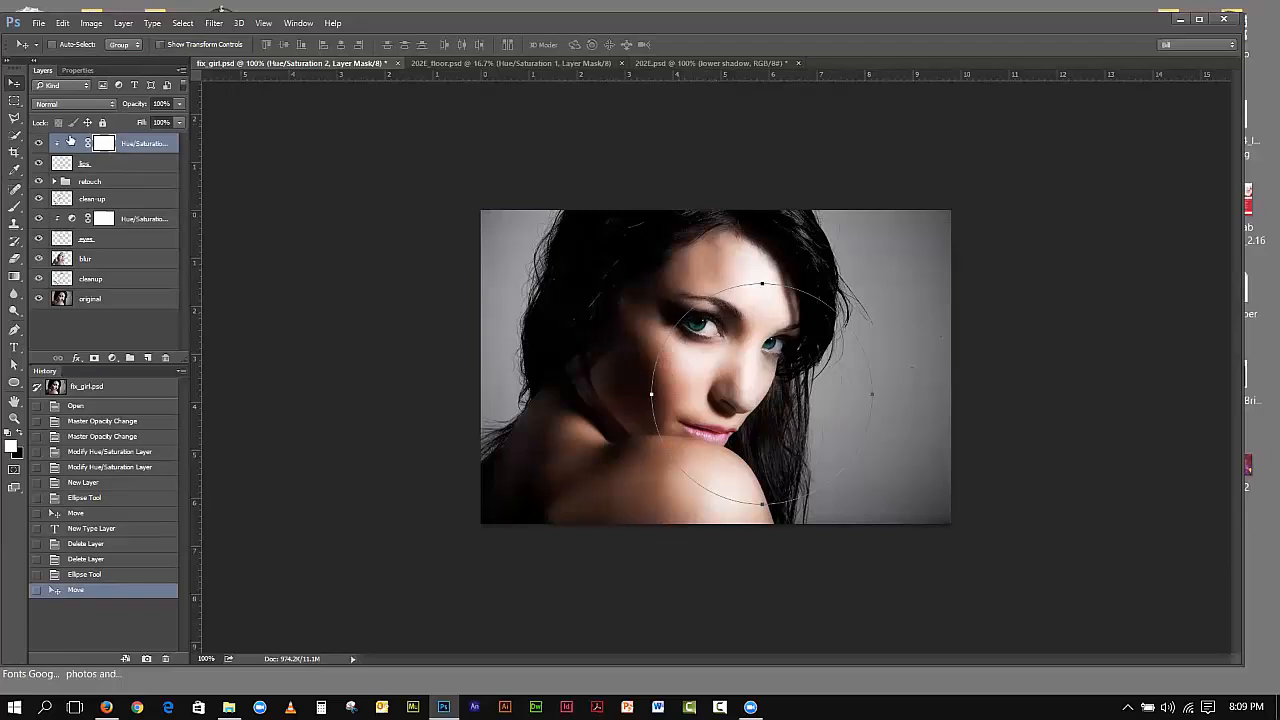
click(69, 145)
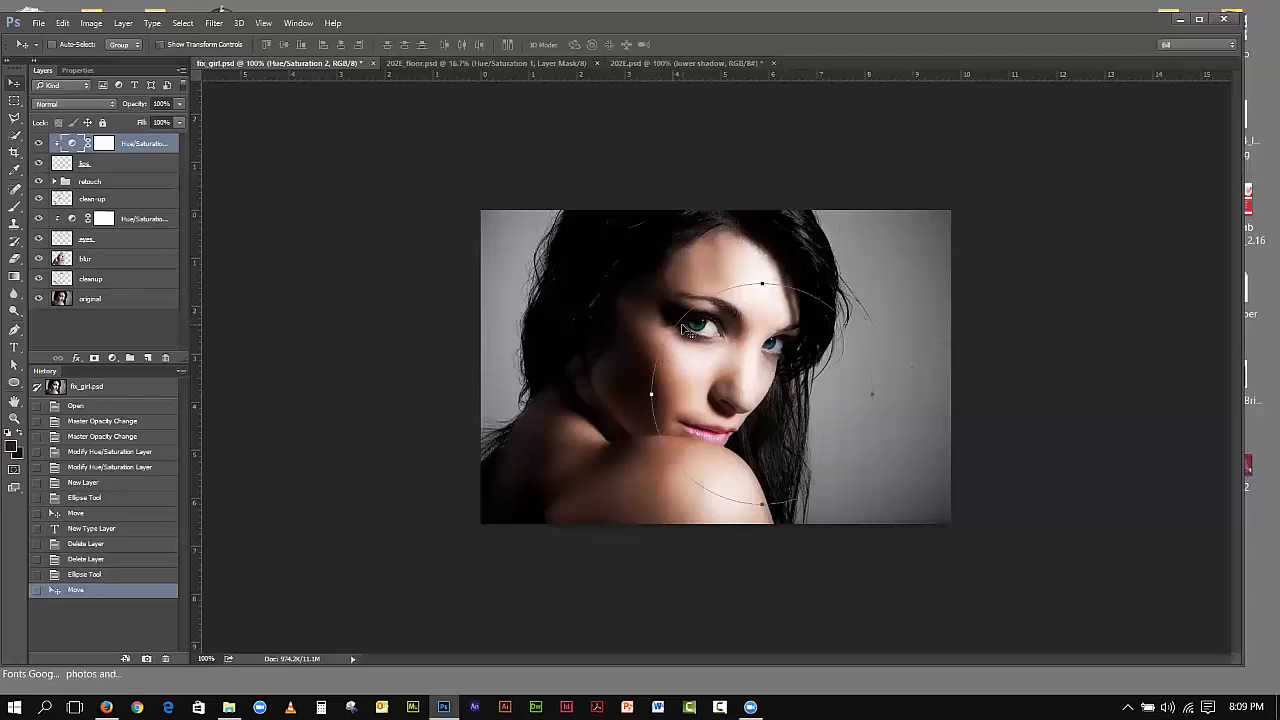
drag(686, 331, 665, 316)
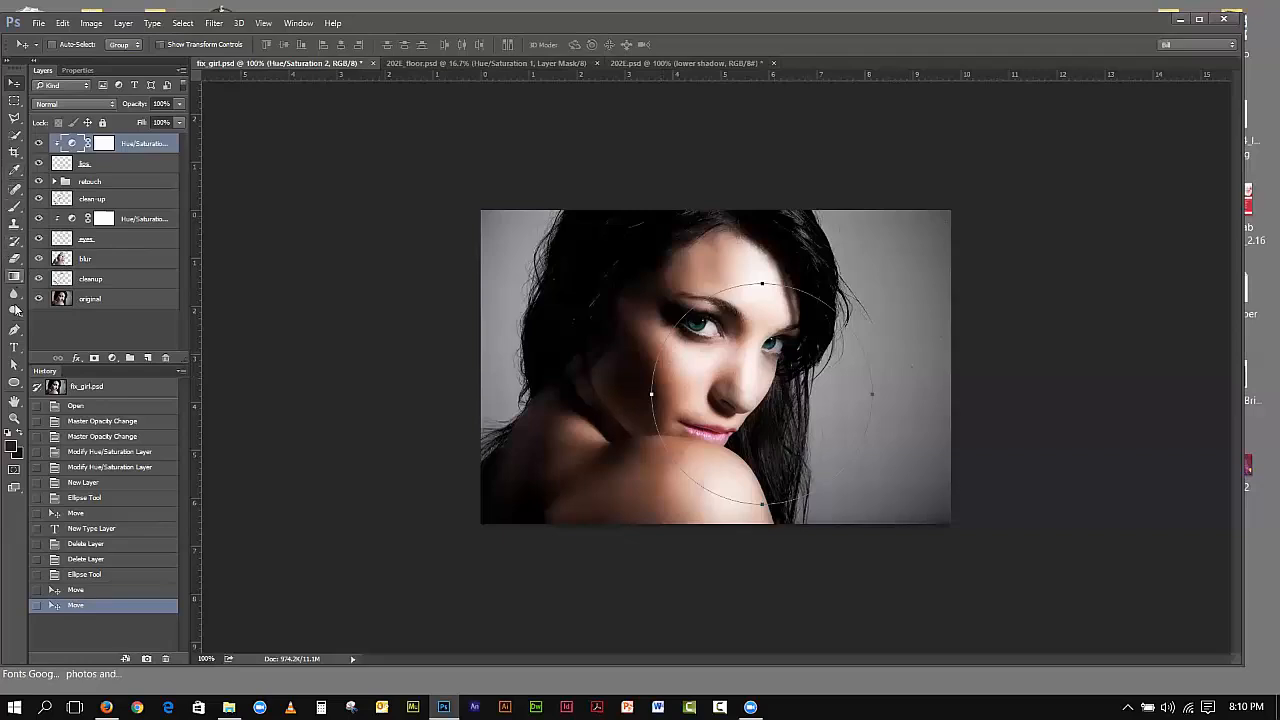
Step: Start a type-on-path layer at the upper part of the circular path and set the font size to 48 pt
click(14, 347)
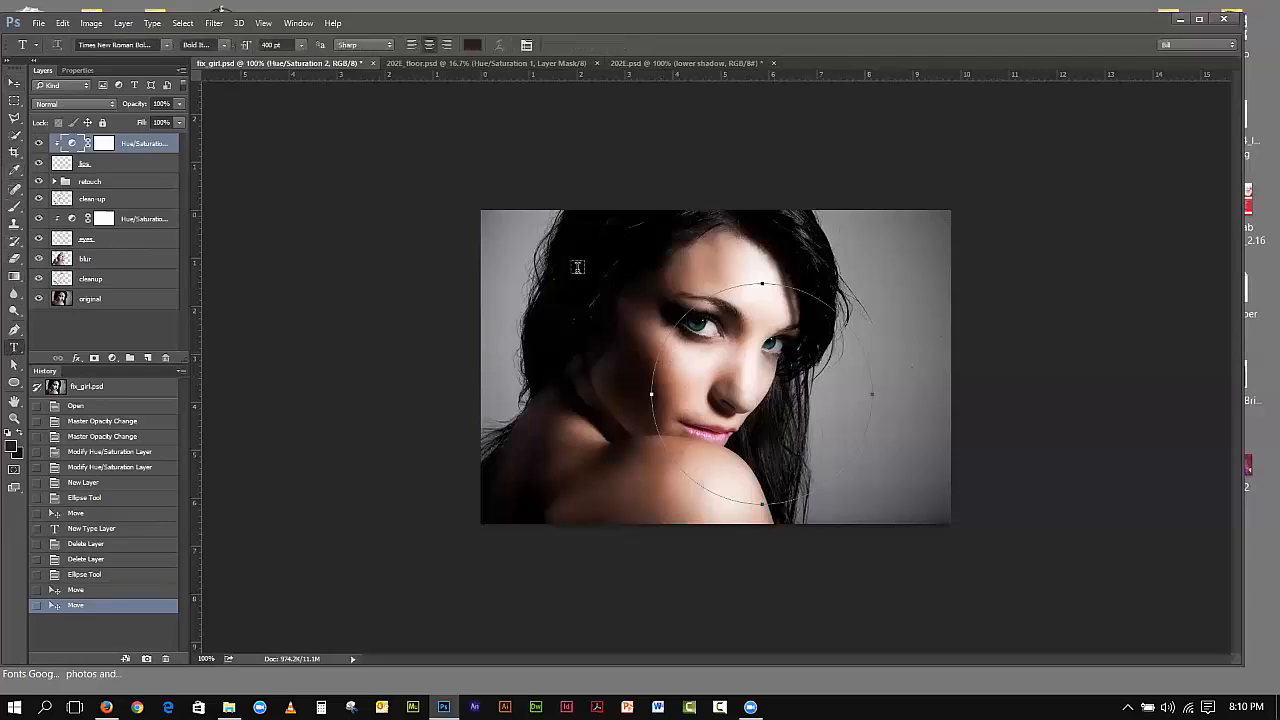
click(744, 281)
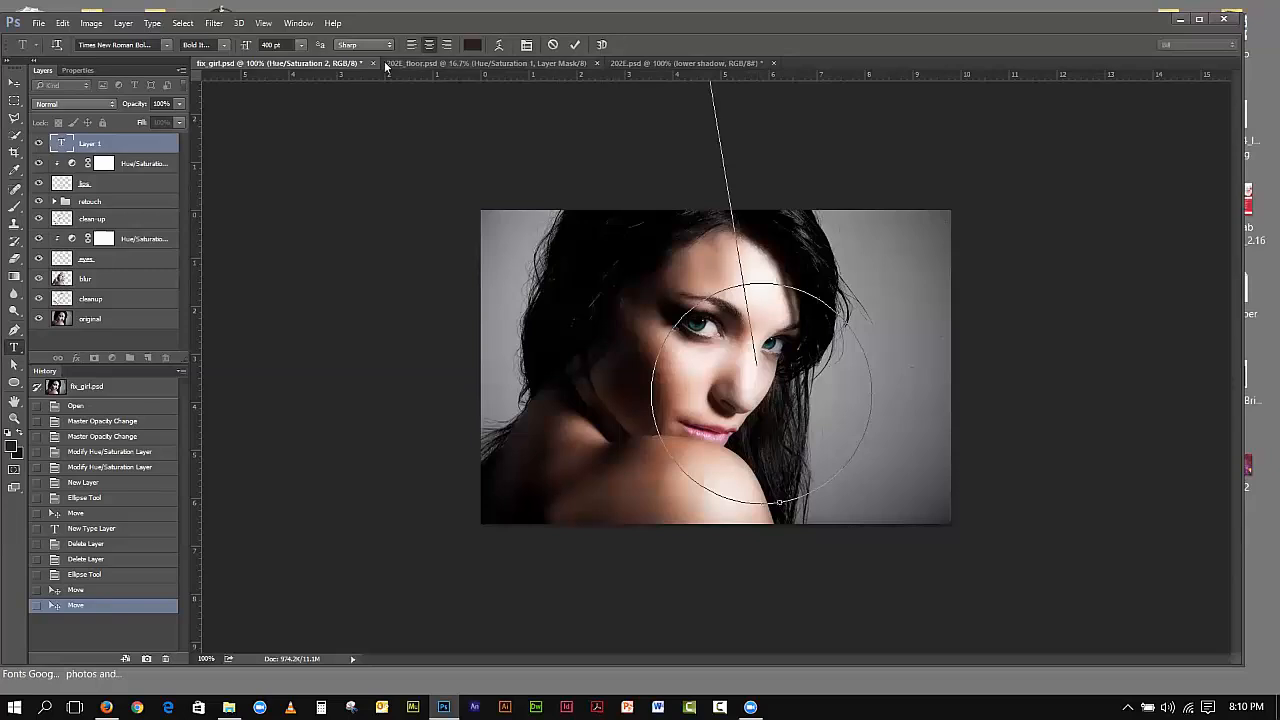
click(301, 46)
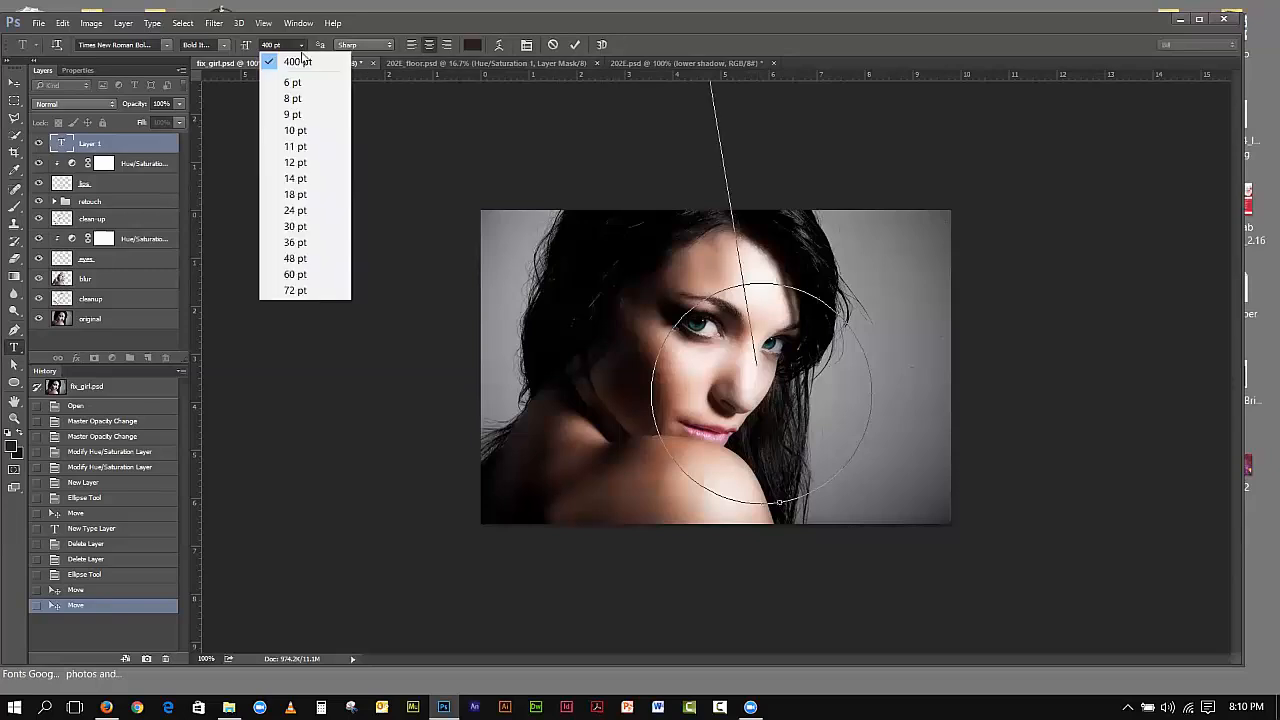
click(304, 162)
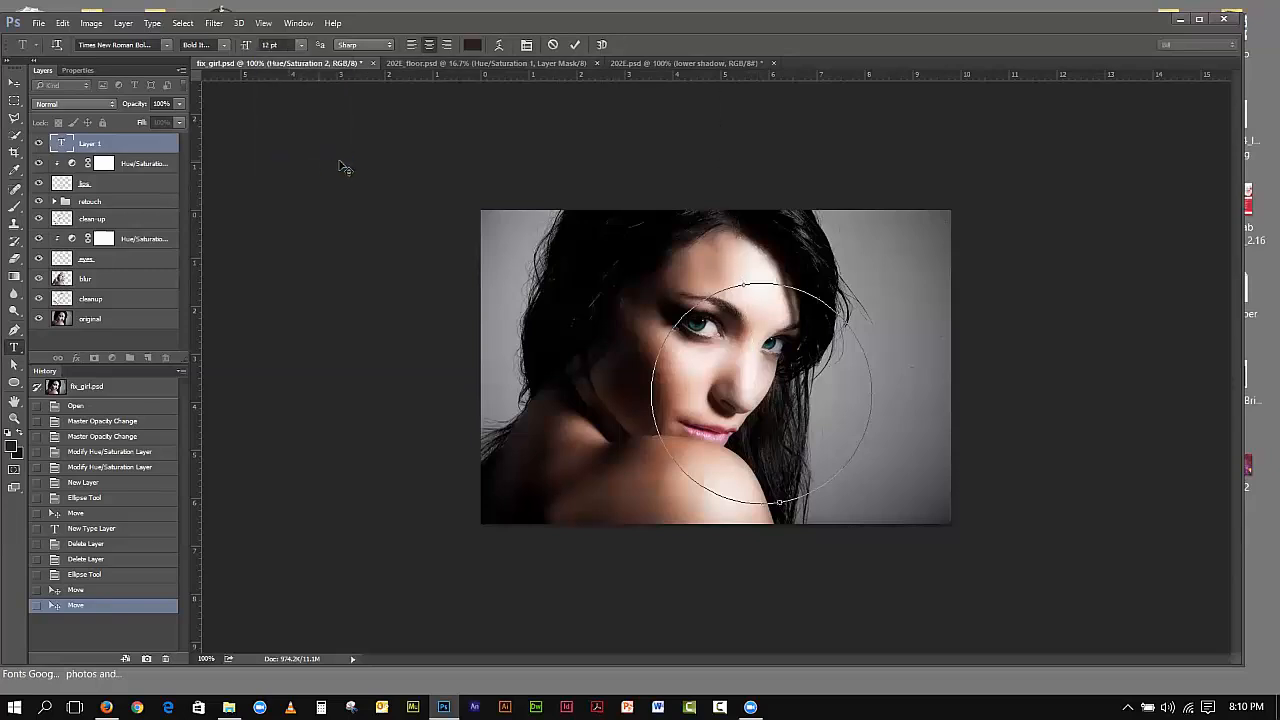
click(299, 46)
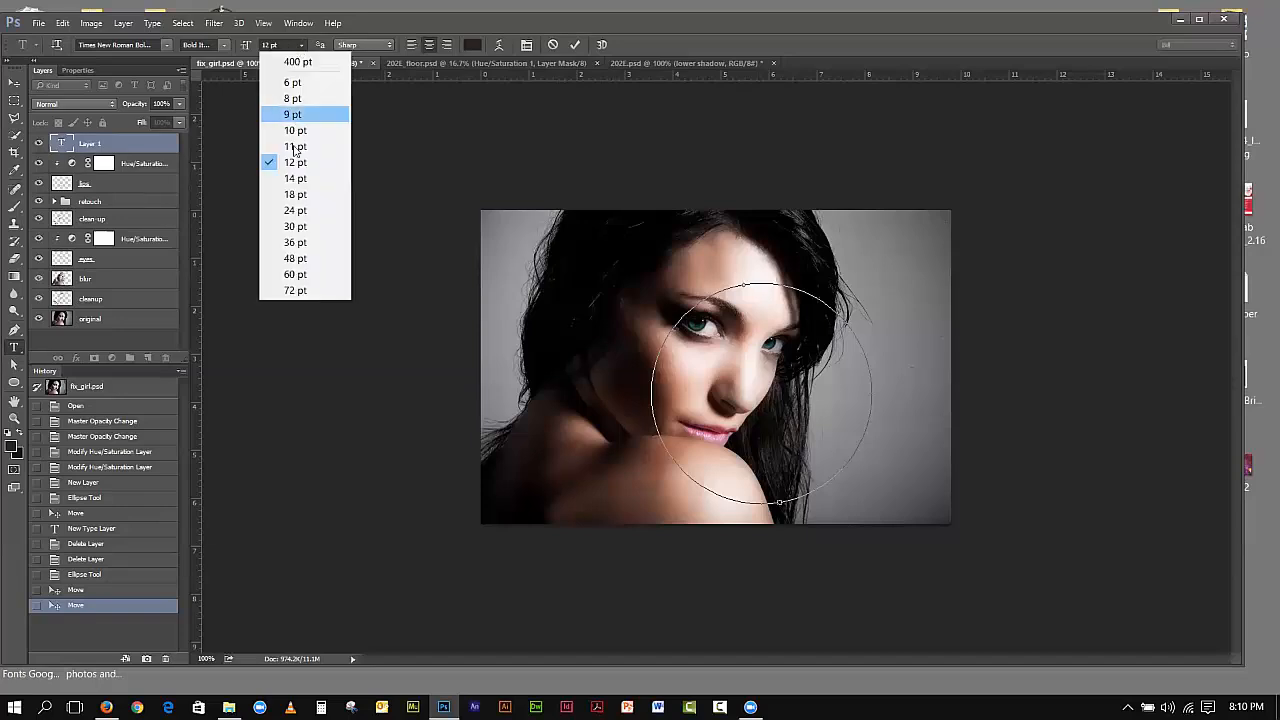
click(304, 259)
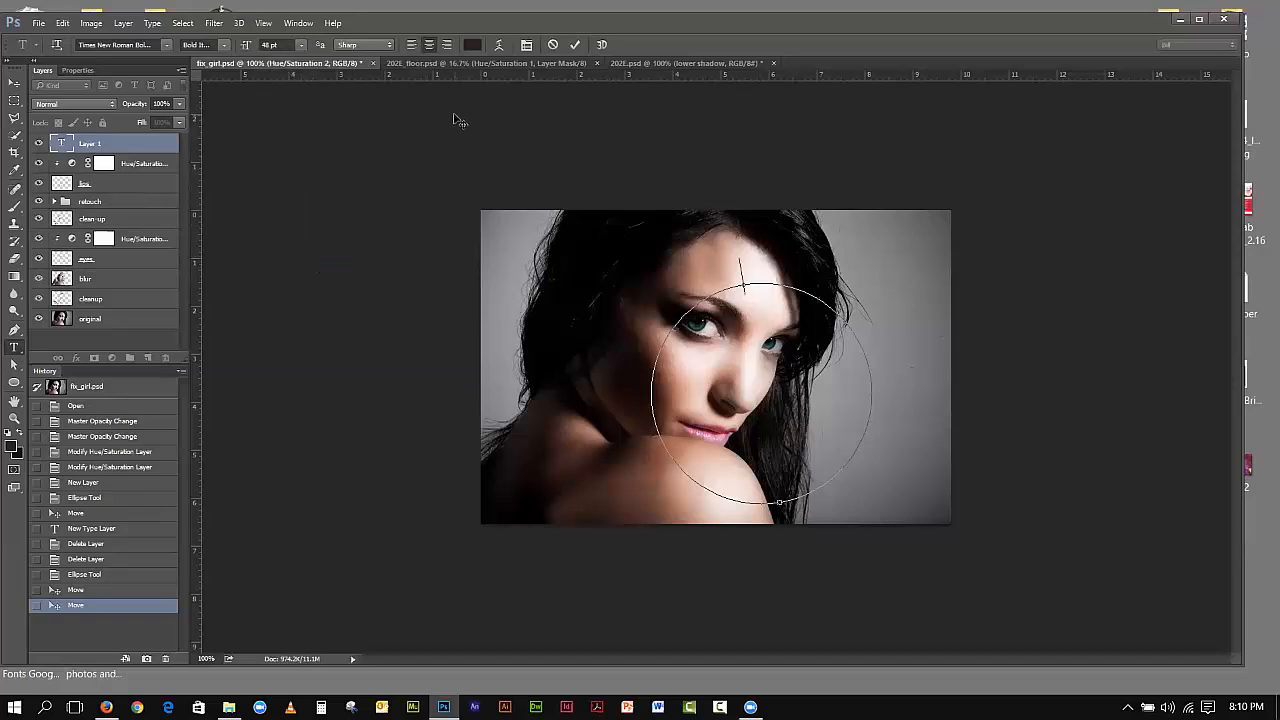
Step: Show the character and paragraph settings away from the face, and enter "Type ON A PATH" along the circular path
click(527, 46)
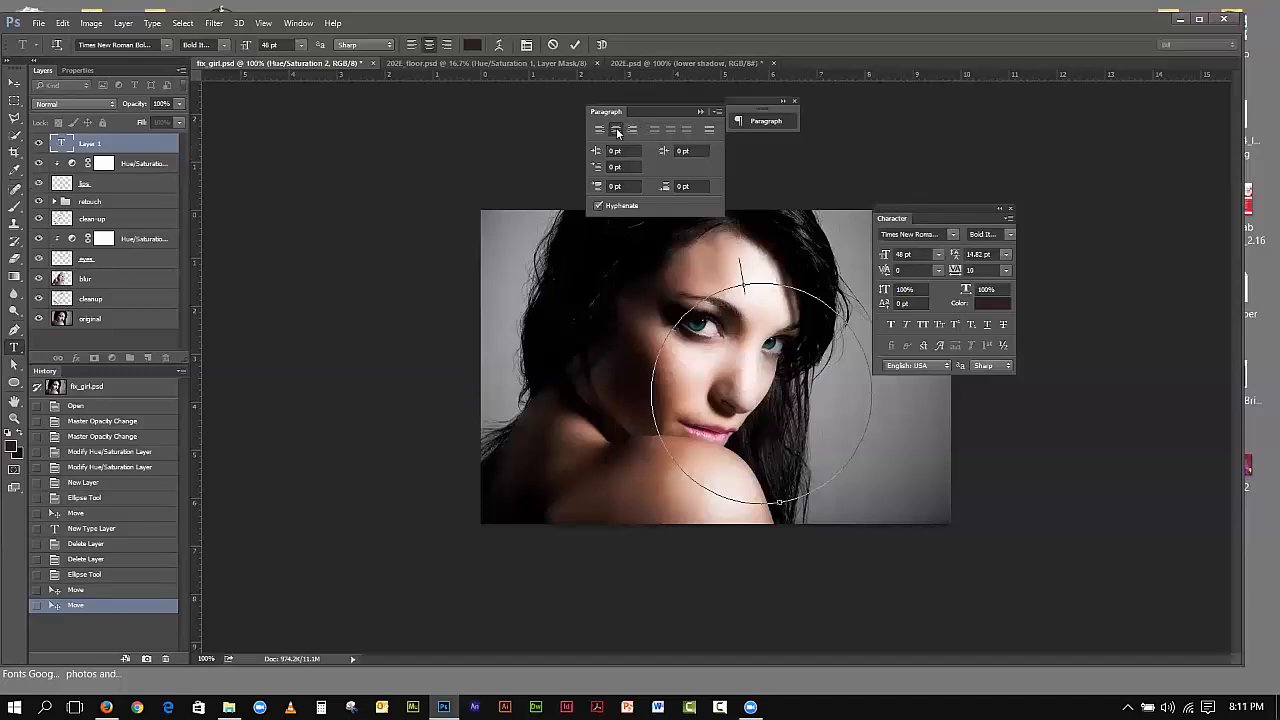
drag(609, 113, 864, 100)
drag(989, 225, 1139, 258)
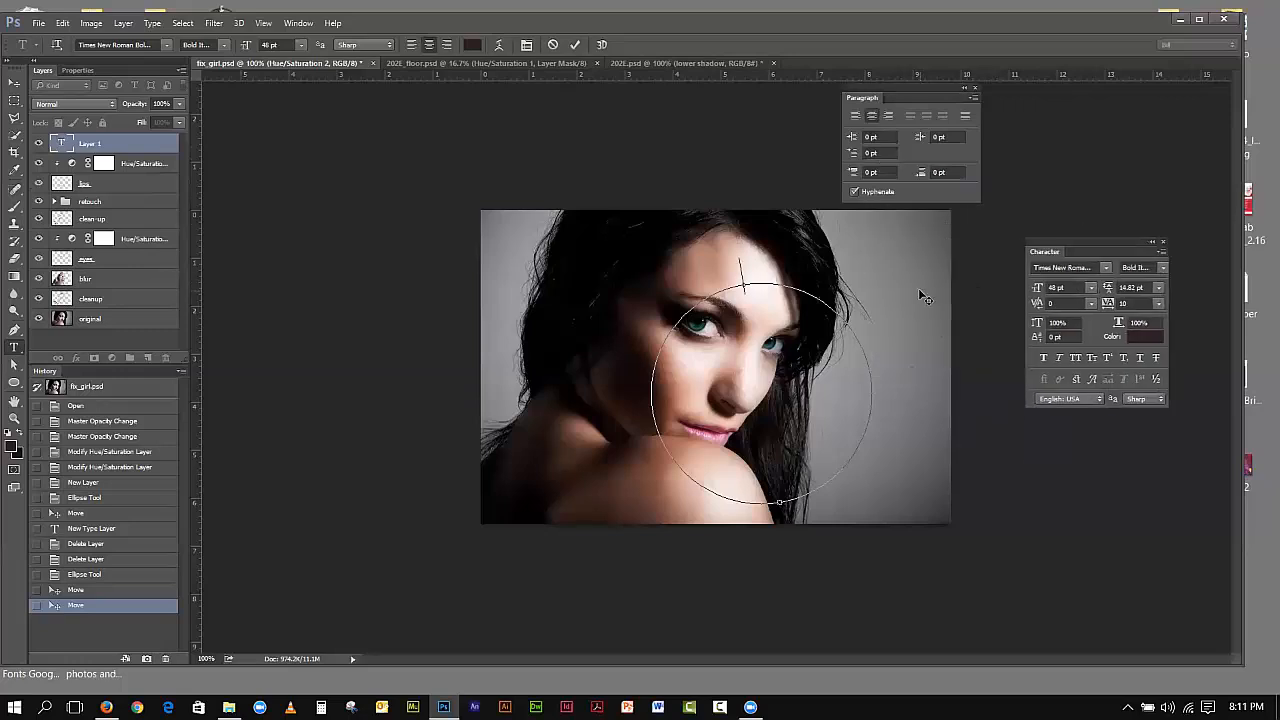
text(Type On A P)
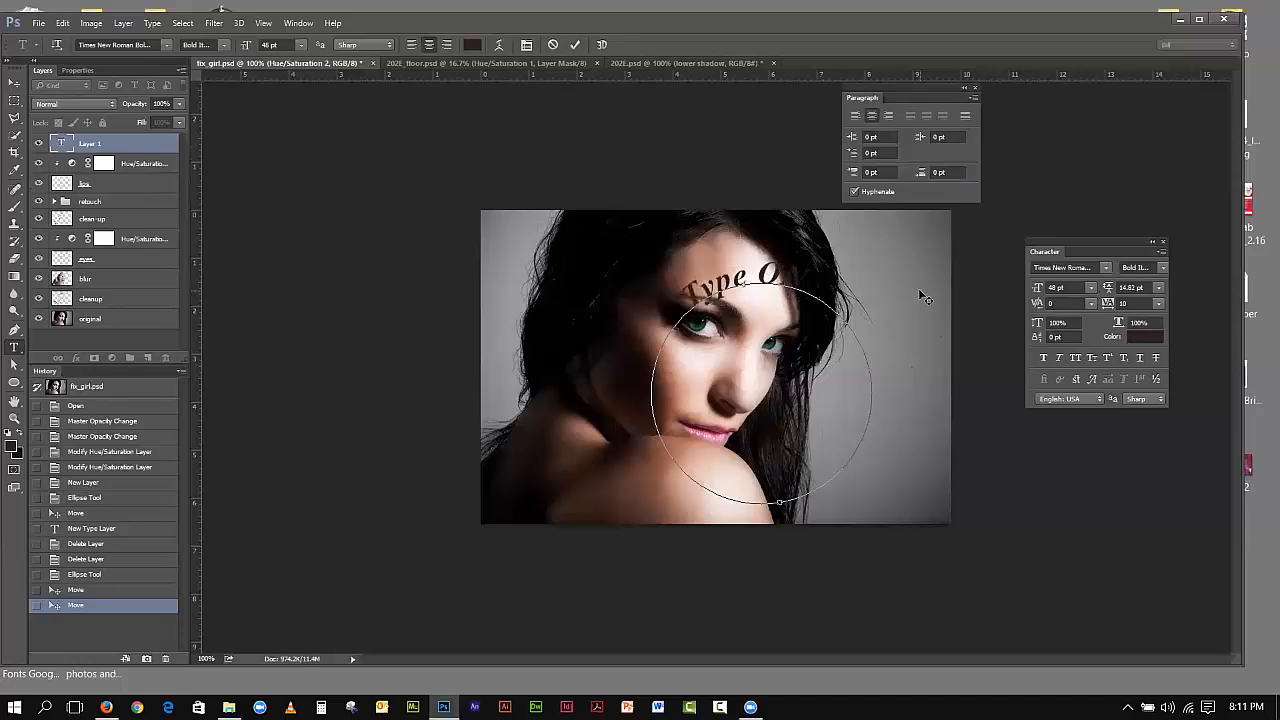
text(PATH)
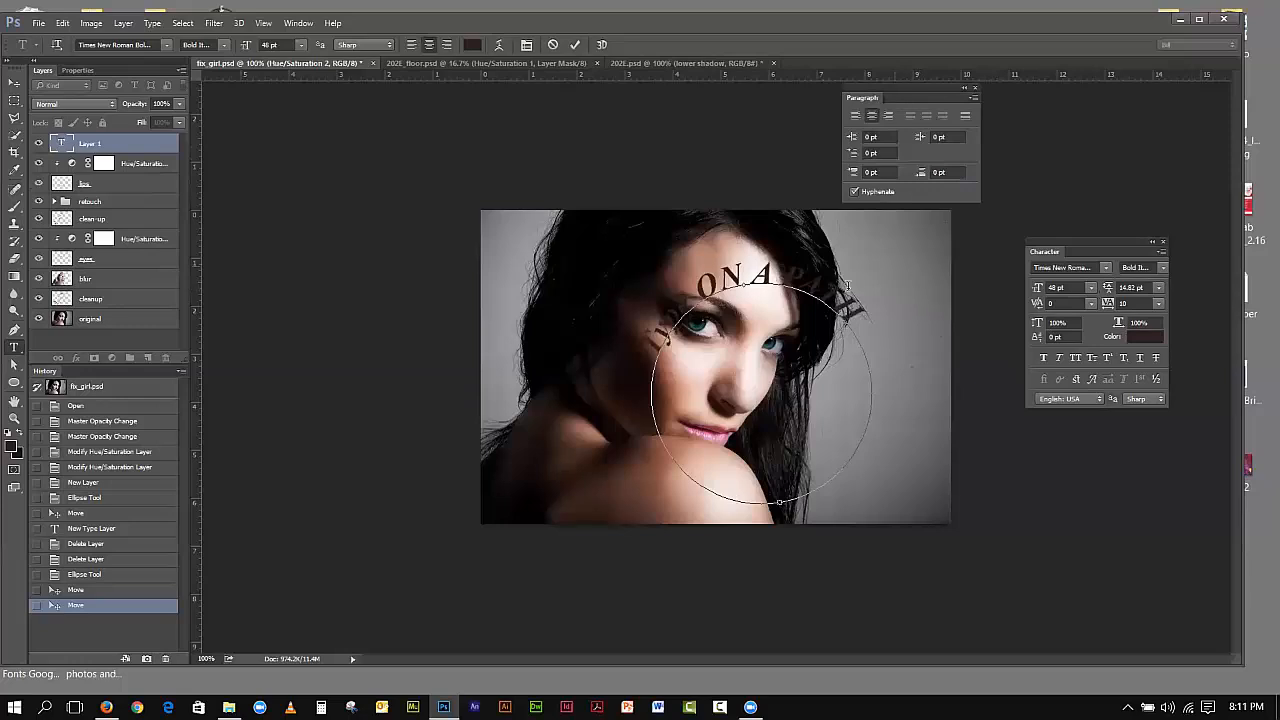
Step: Recolor all of the curved text light grey and commit the type layer
drag(859, 318, 595, 352)
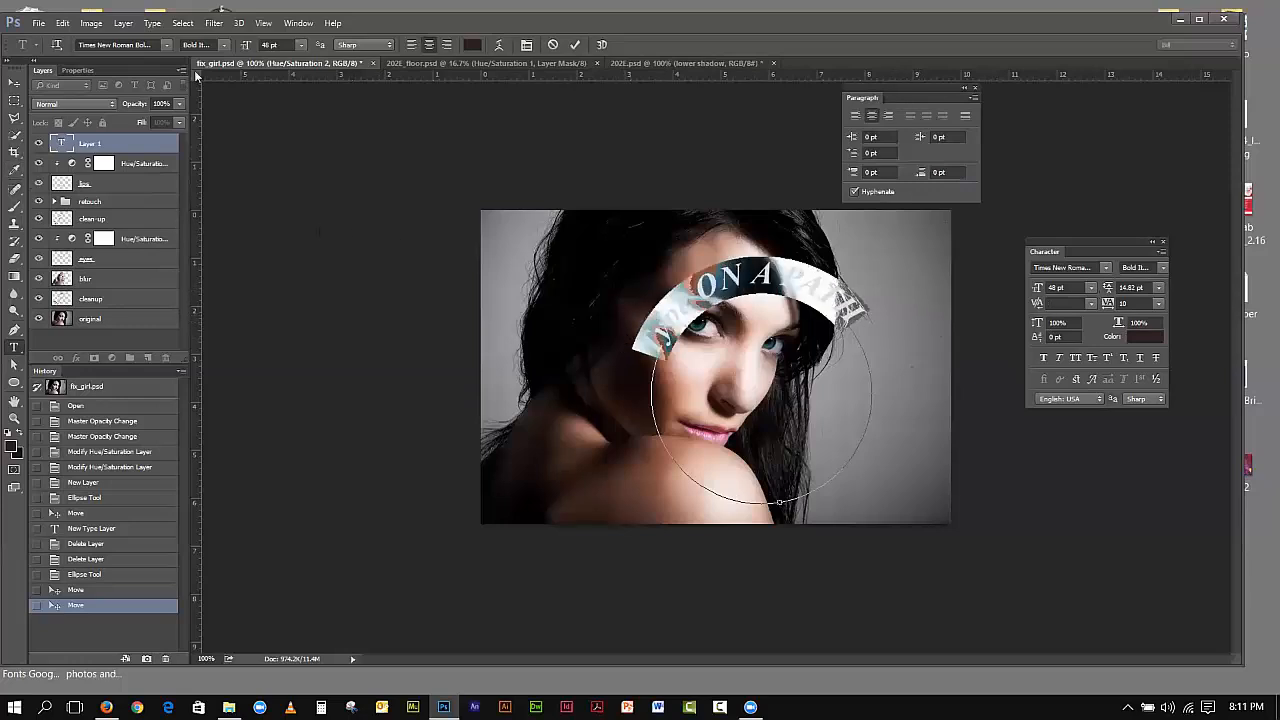
click(472, 45)
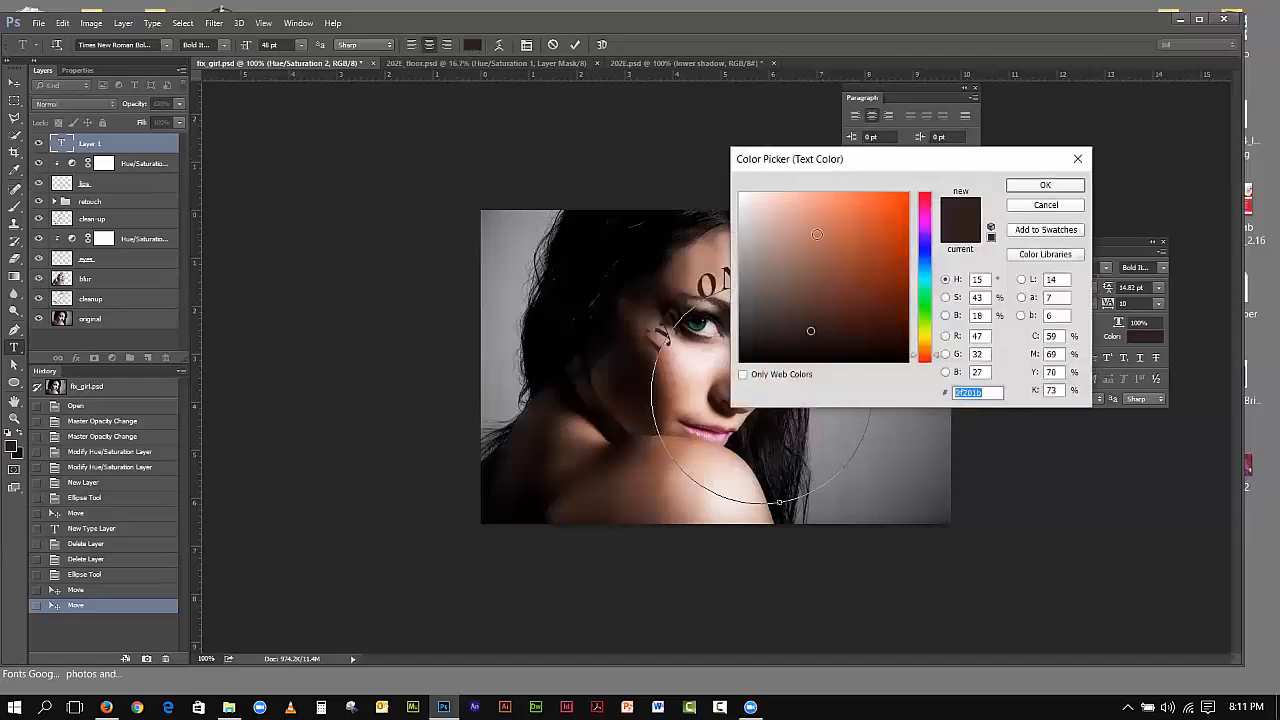
click(748, 244)
click(1042, 186)
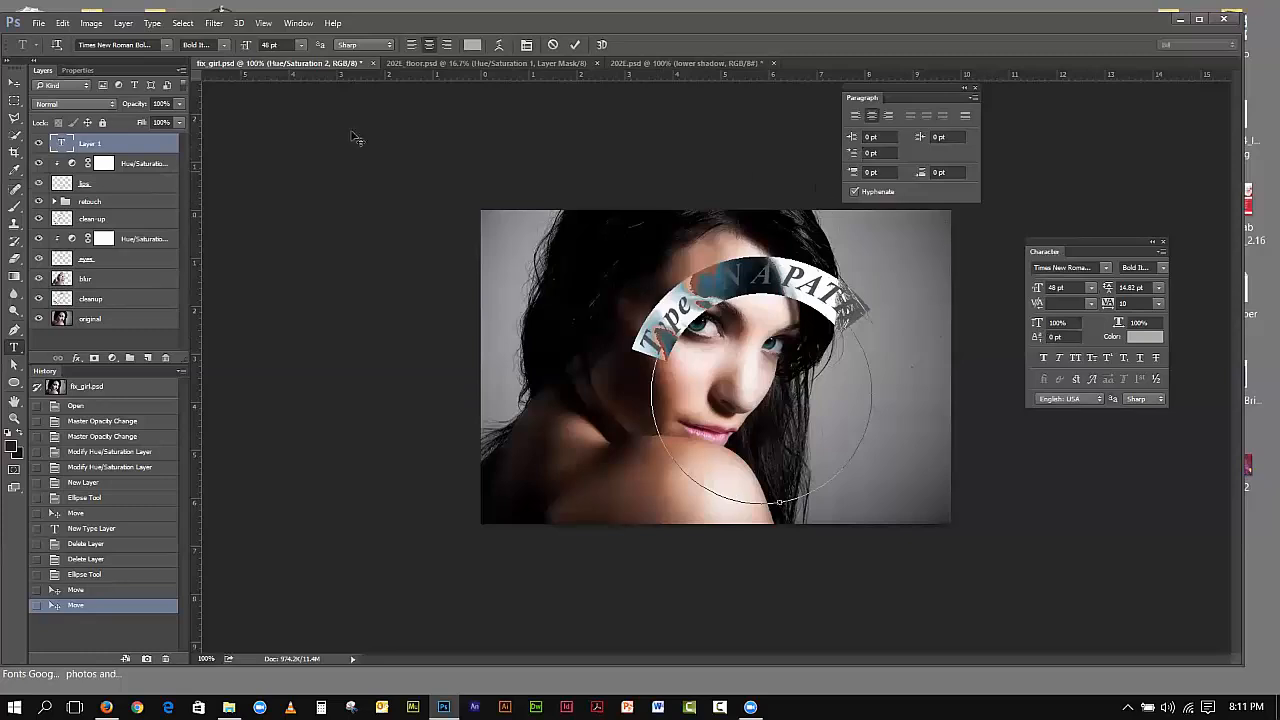
click(14, 82)
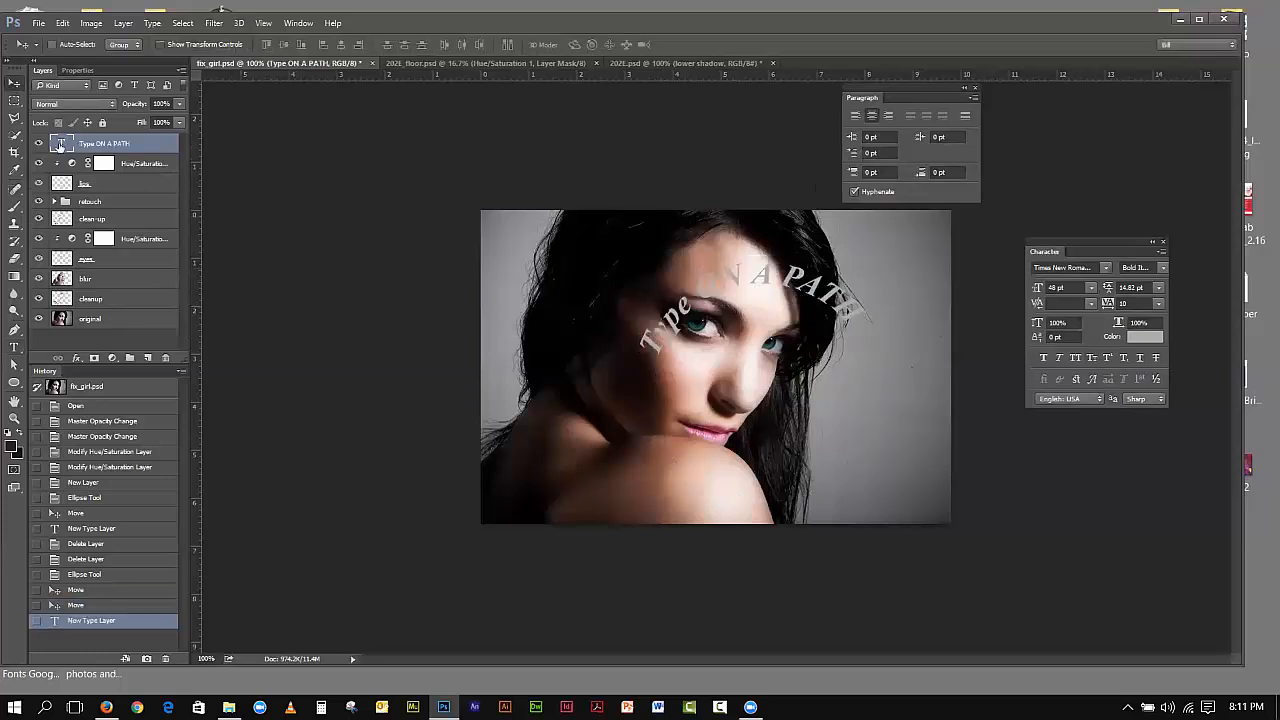
Step: Reopen the curved text for editing and shift it together with its circular path slightly left and up over the face
double_click(60, 145)
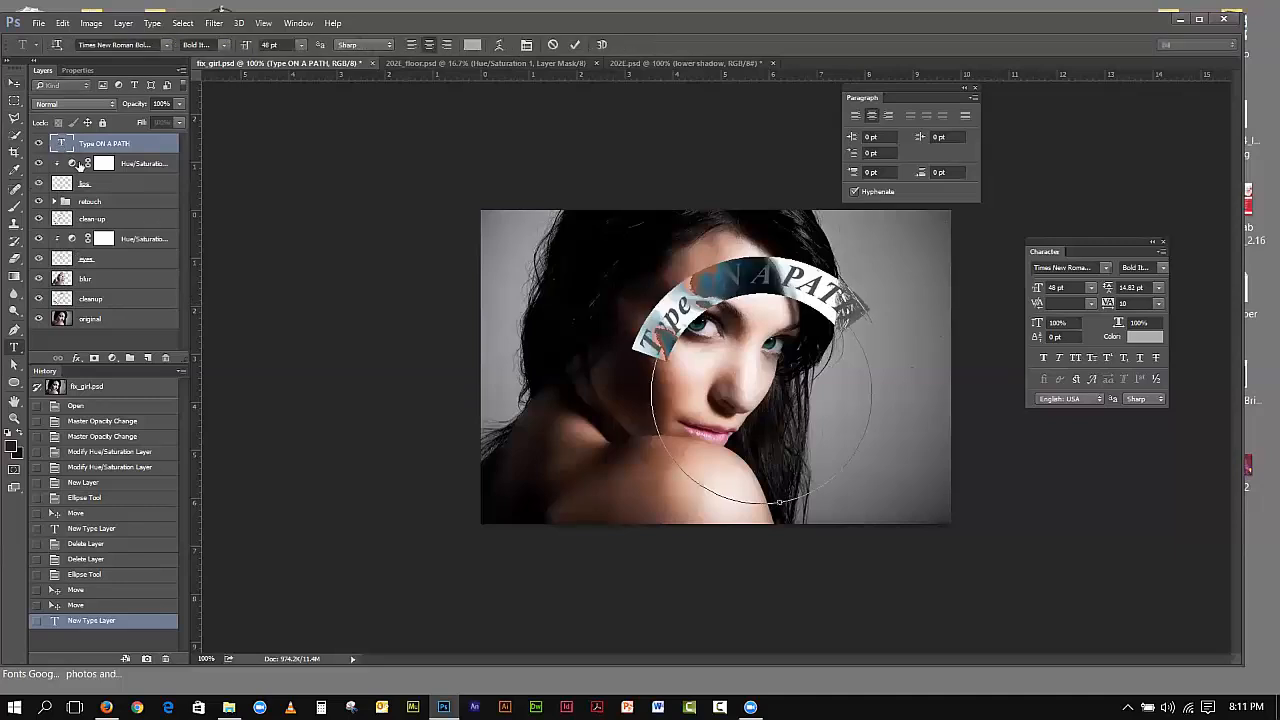
click(70, 164)
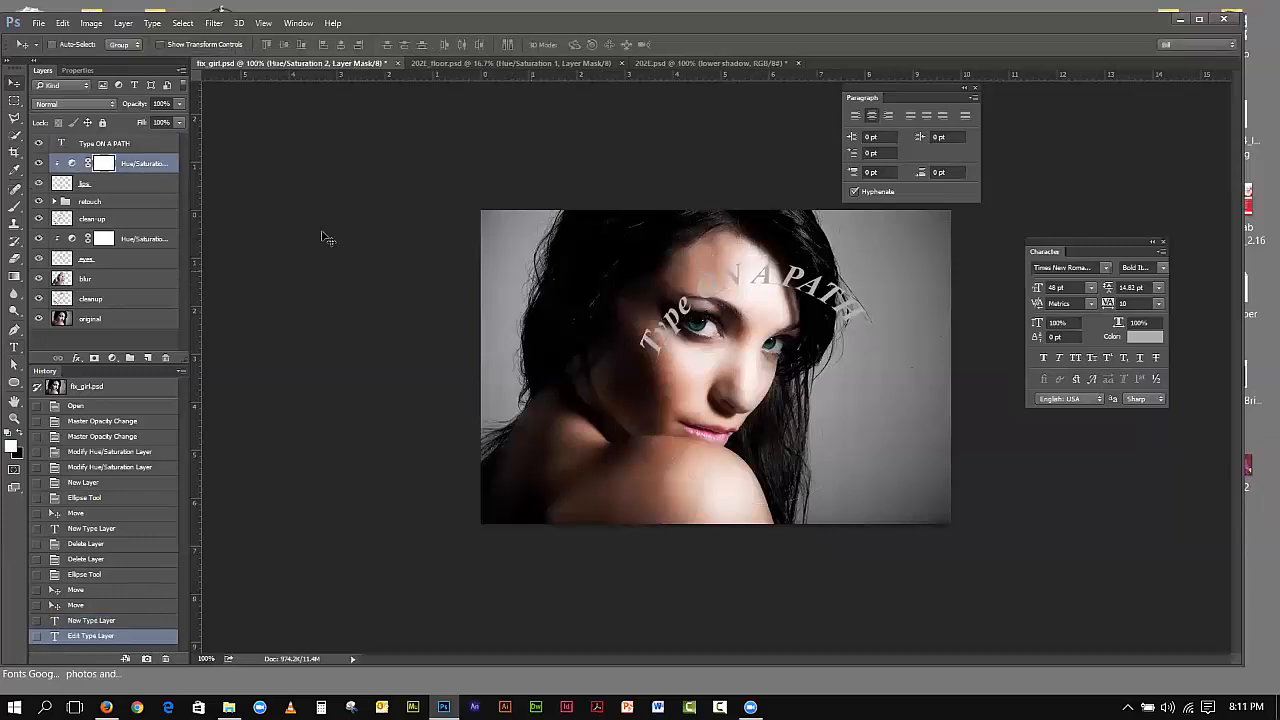
click(80, 148)
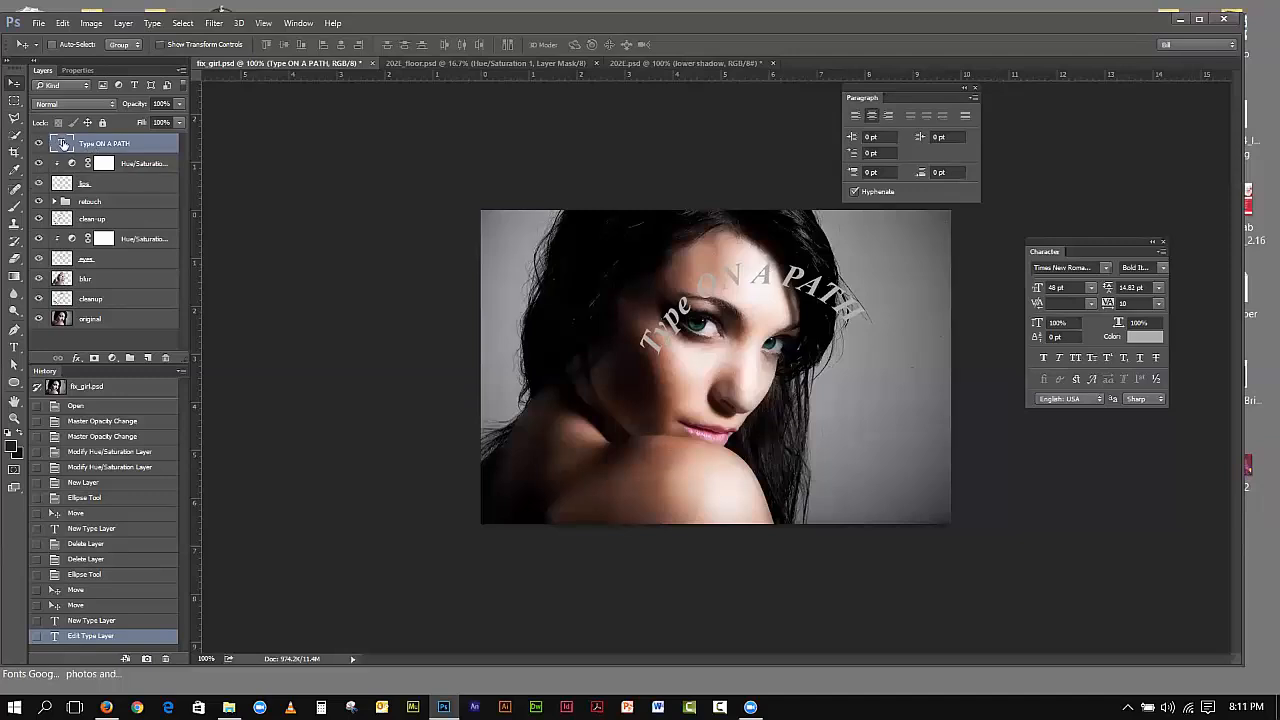
double_click(62, 143)
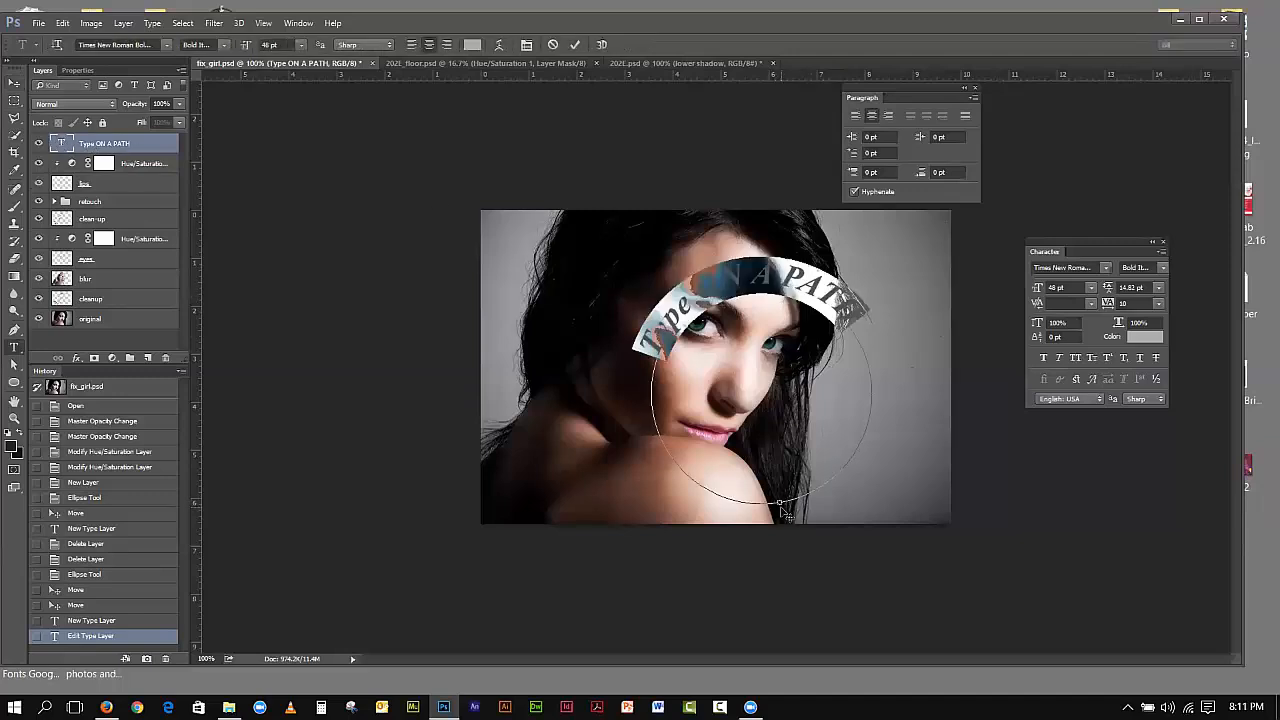
drag(775, 506, 743, 500)
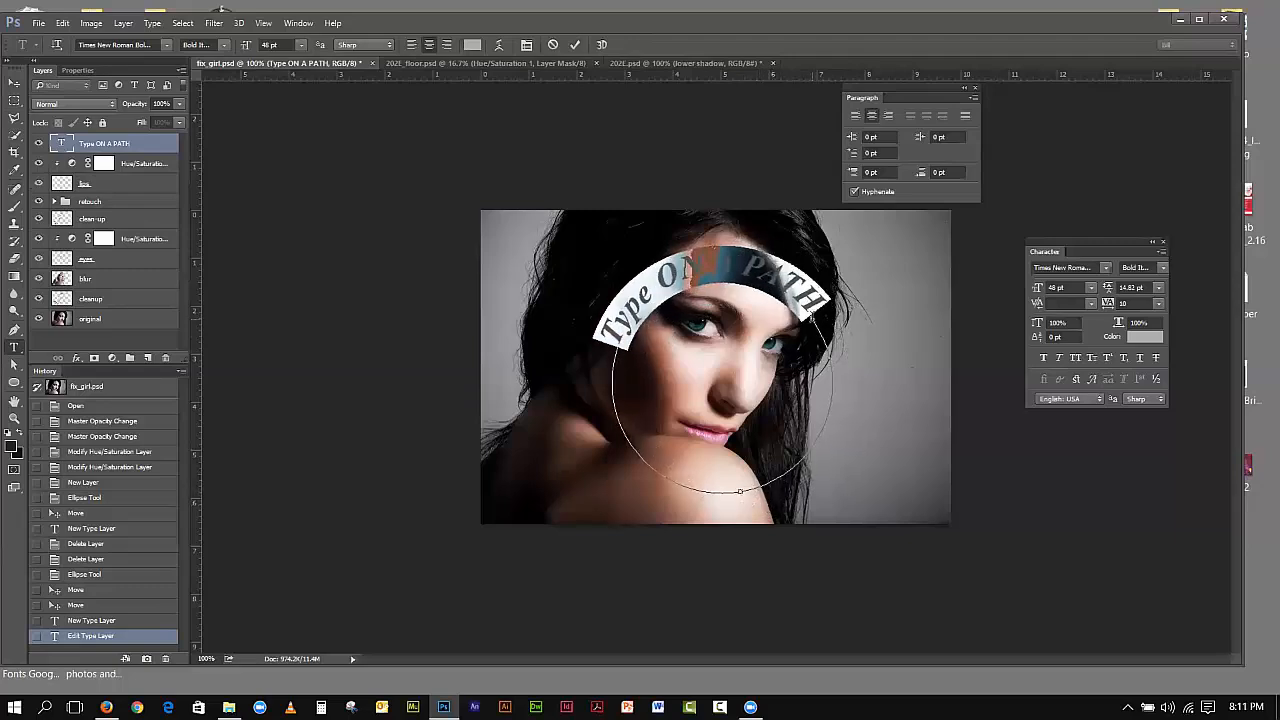
click(814, 315)
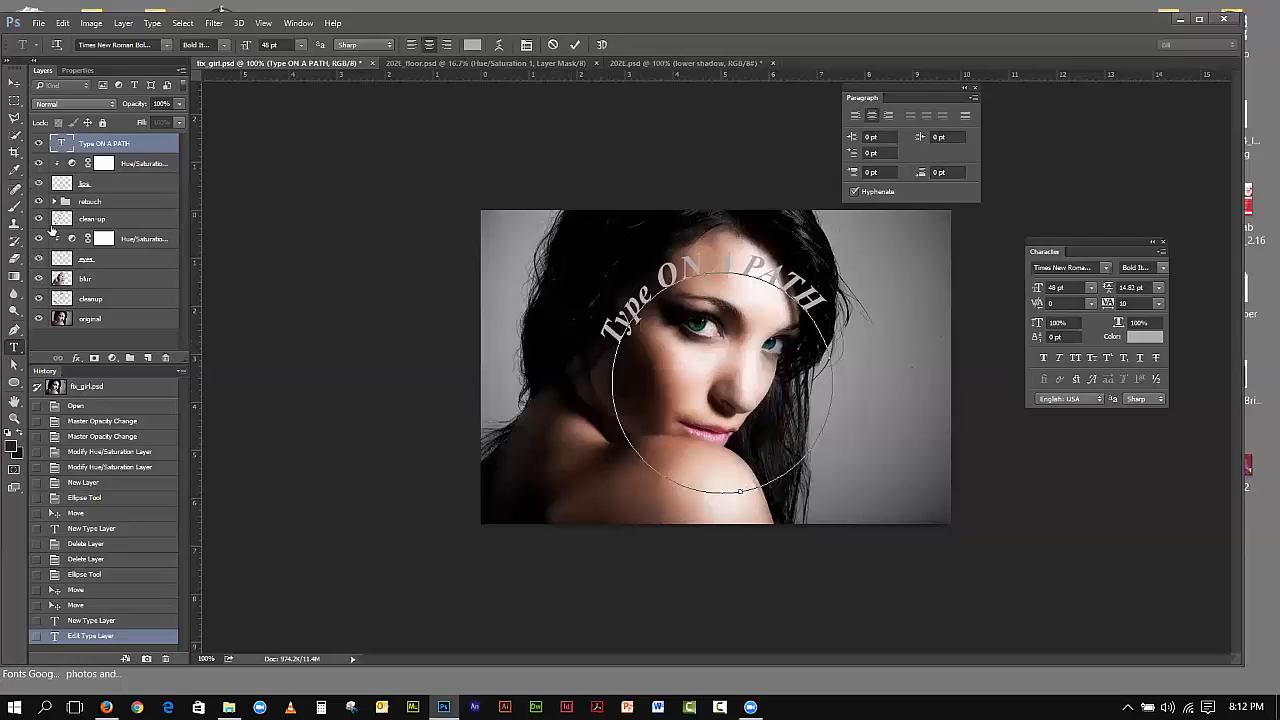
Step: Reshape the text's circular path slightly at its upper and lower anchor points with the Direct Selection tool
click(12, 350)
click(14, 364)
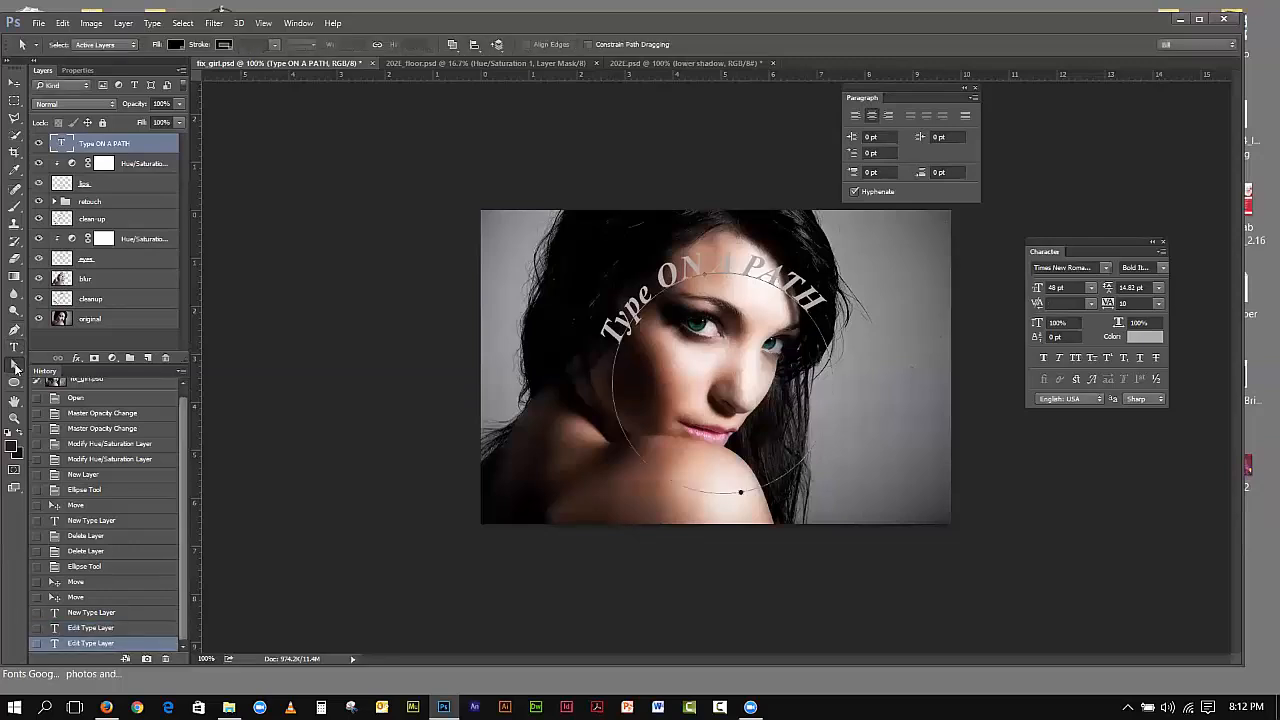
click(790, 299)
drag(706, 279, 714, 278)
drag(742, 494, 732, 493)
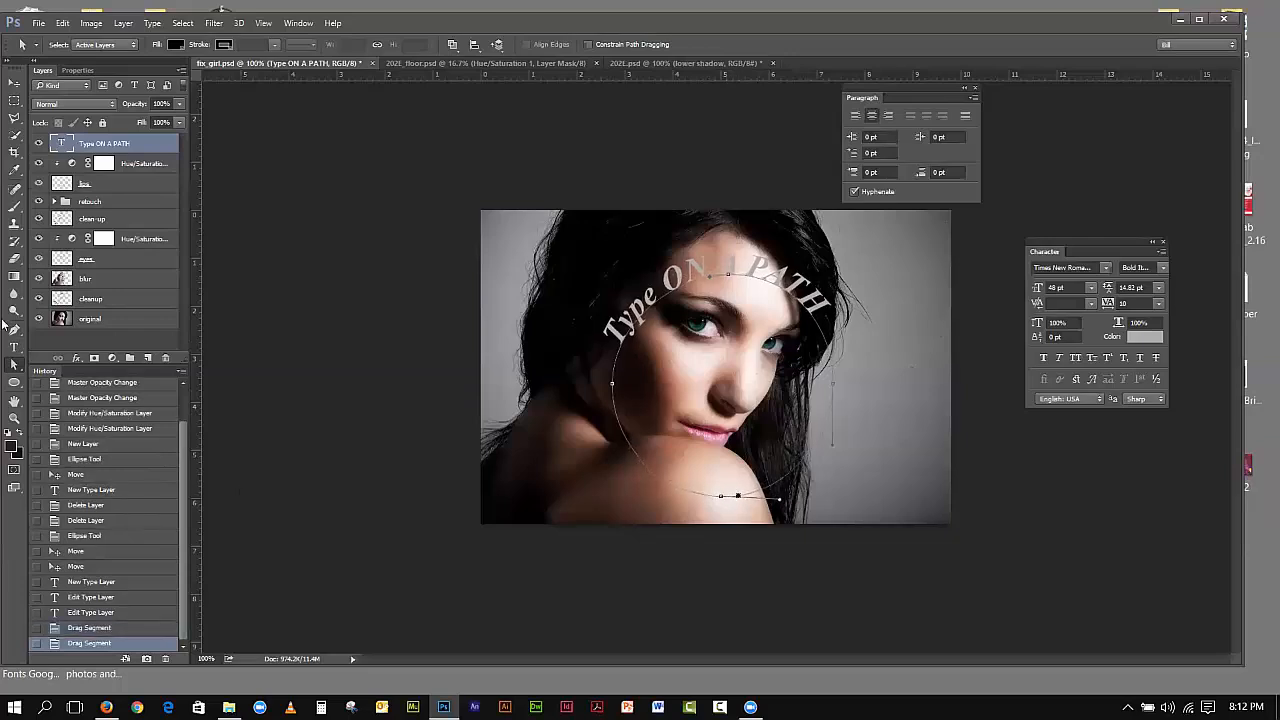
Step: Slide the text along the curve to the inside of the circle's lower arc with the Path Selection tool
right_click(13, 365)
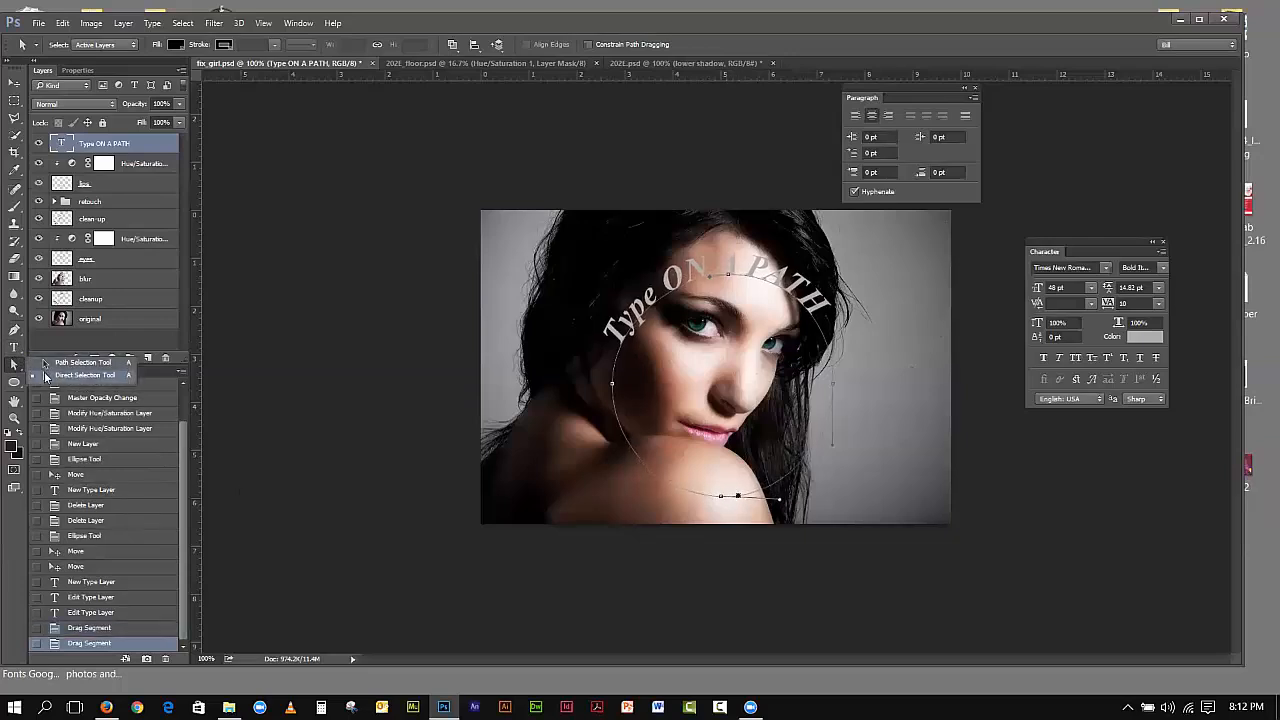
click(63, 363)
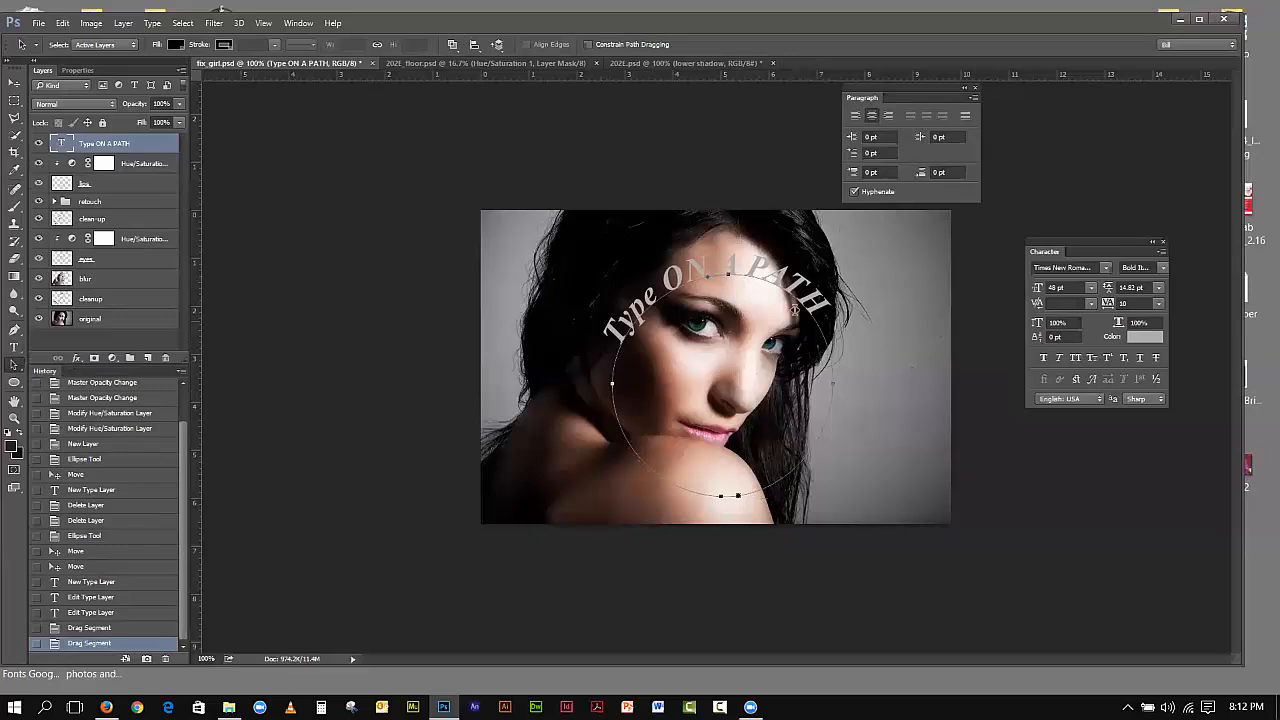
drag(707, 275, 728, 418)
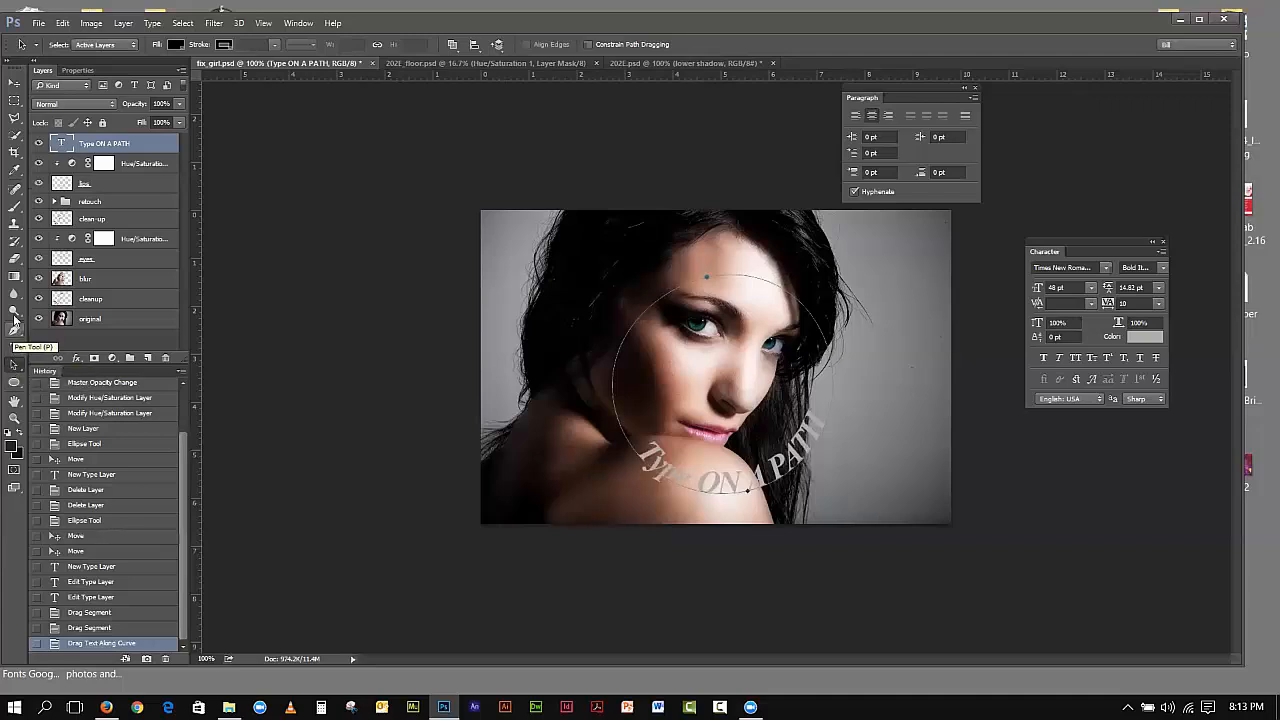
click(14, 390)
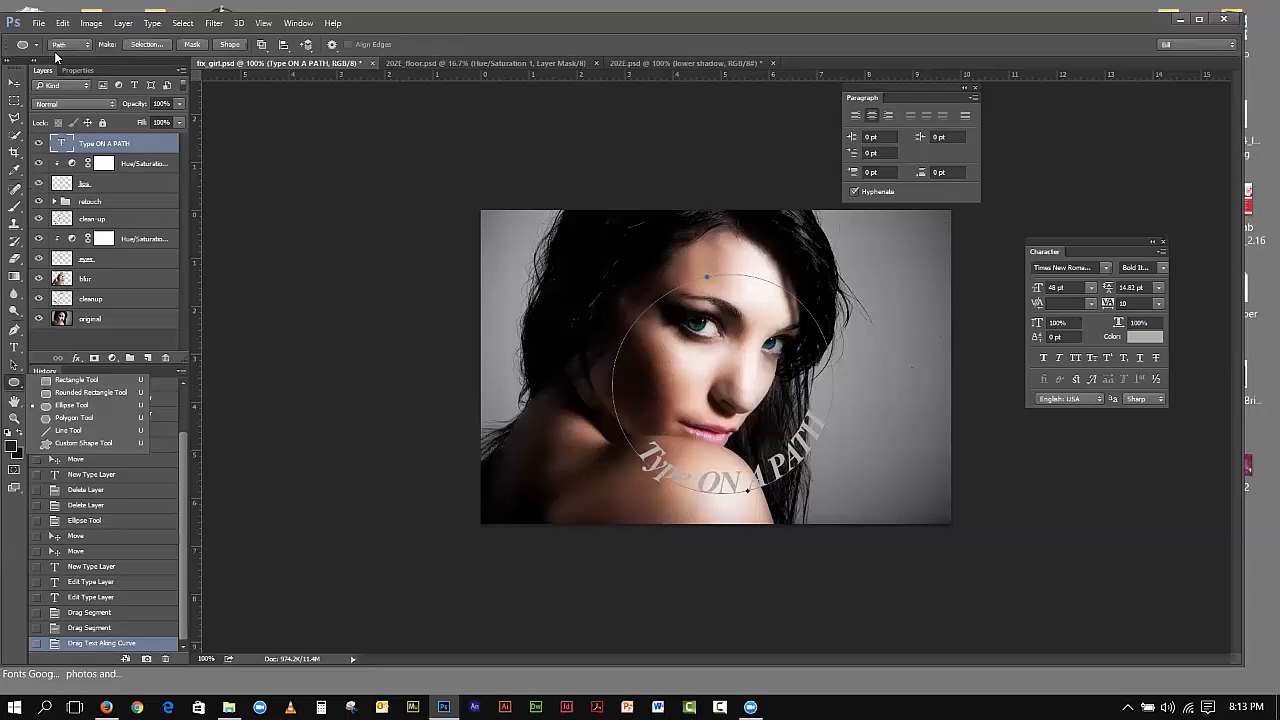
click(14, 350)
click(14, 351)
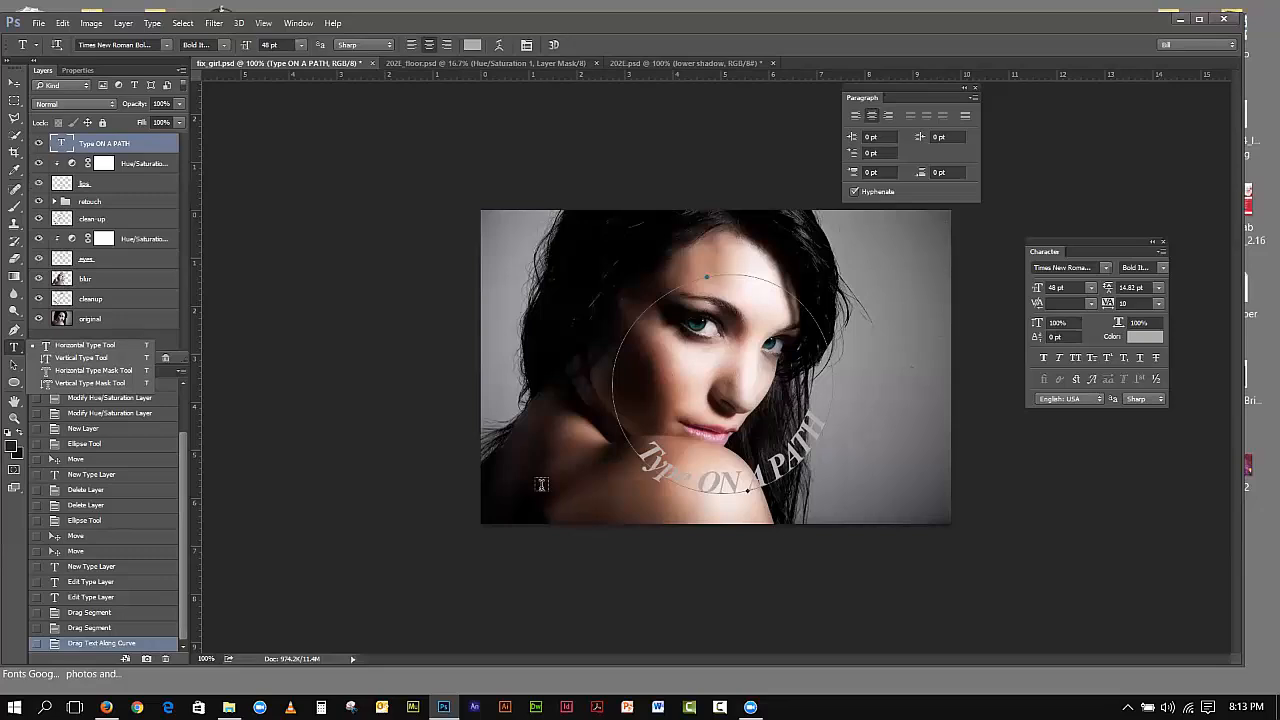
click(10, 86)
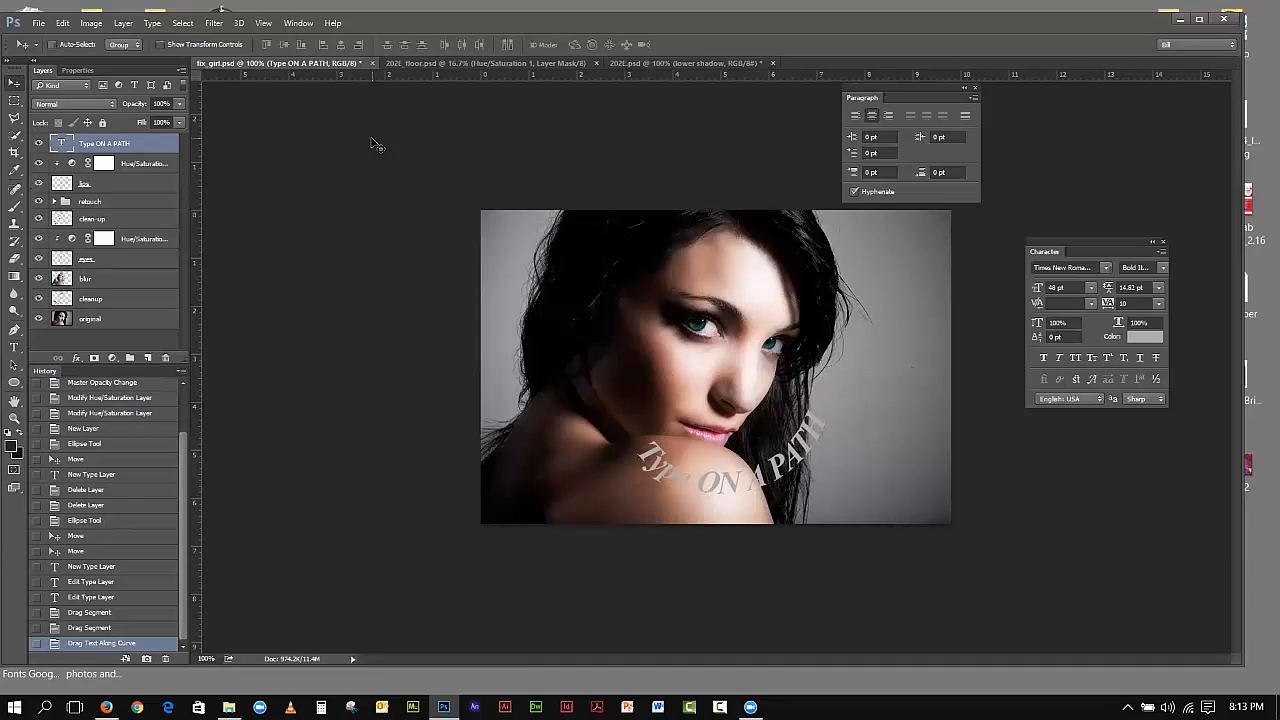
Step: Delete the Hue/Saturation adjustment above the lips layer and the "Type ON A PATH" layer
click(130, 168)
drag(130, 172, 166, 357)
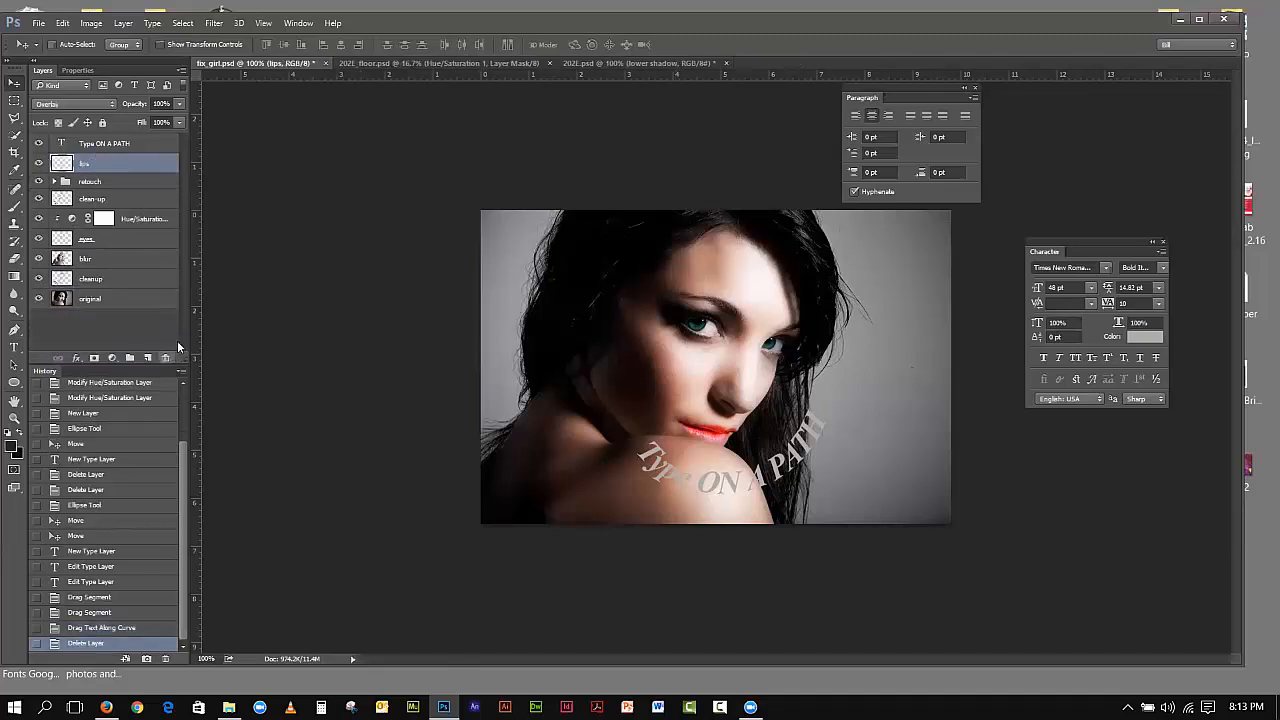
drag(110, 146, 166, 357)
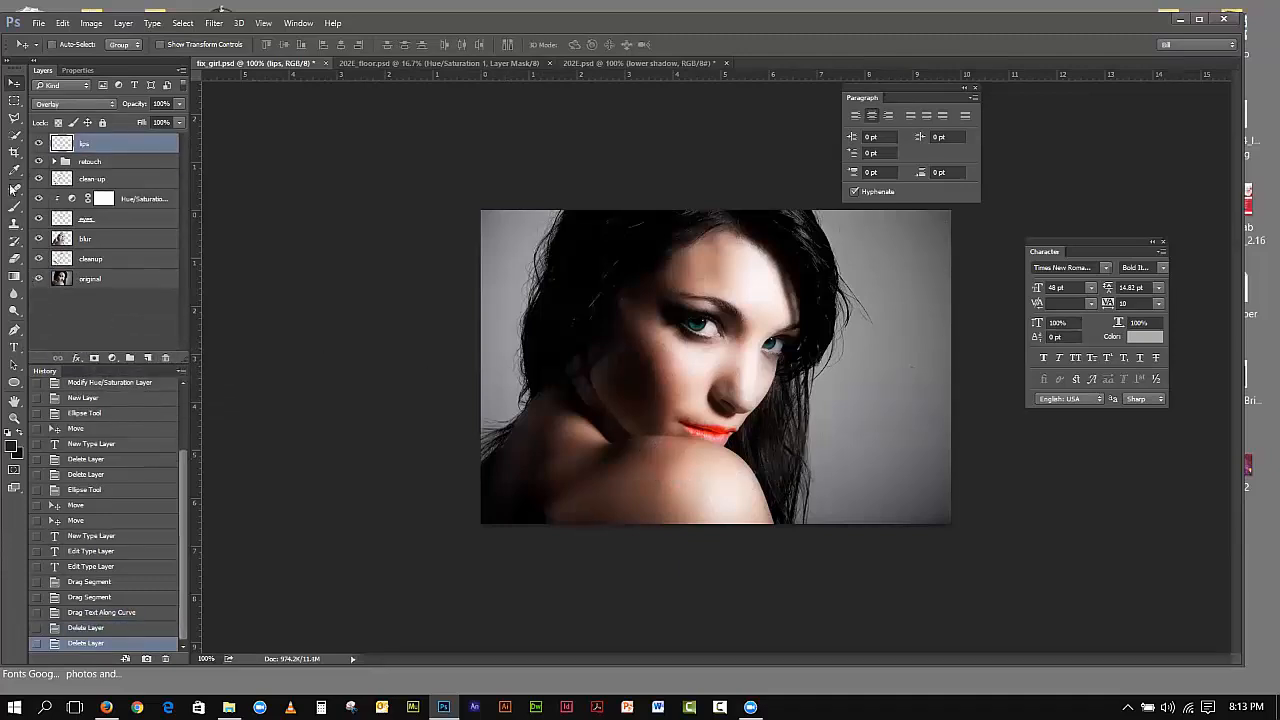
Step: Try out a 283 px circular path over the face with the Ellipse tool, and undo it
click(18, 383)
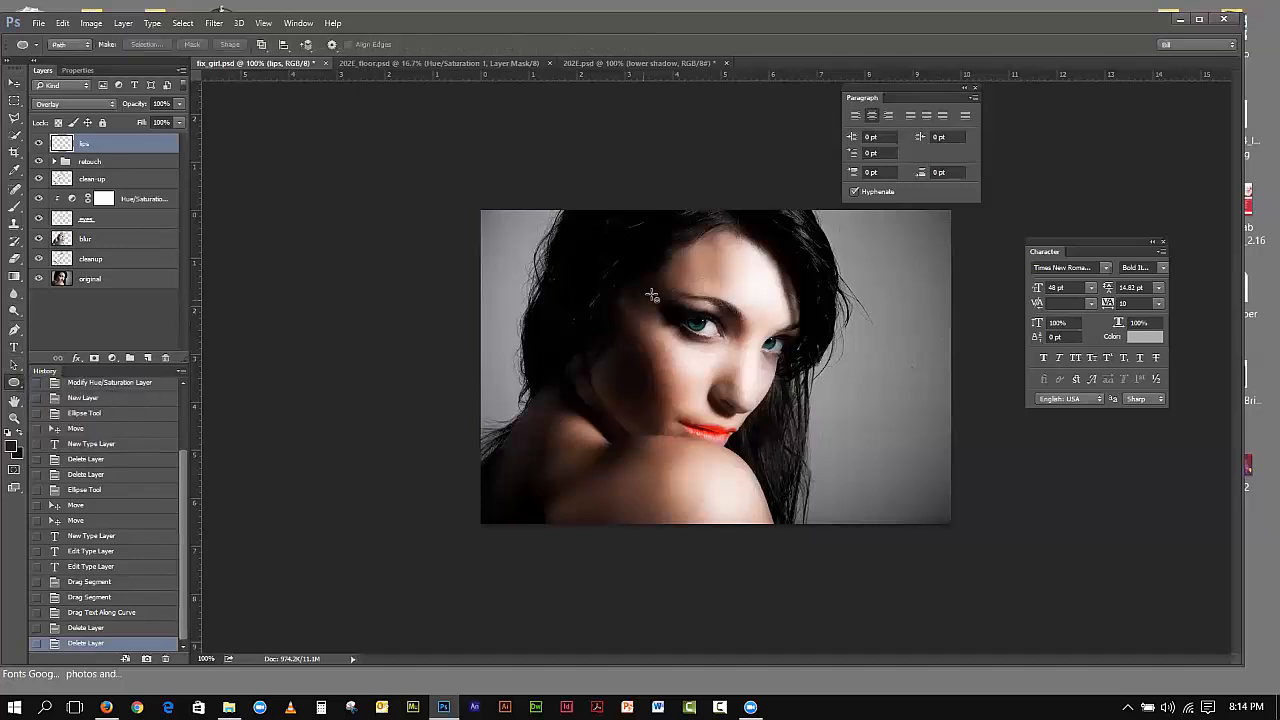
drag(652, 294, 906, 483)
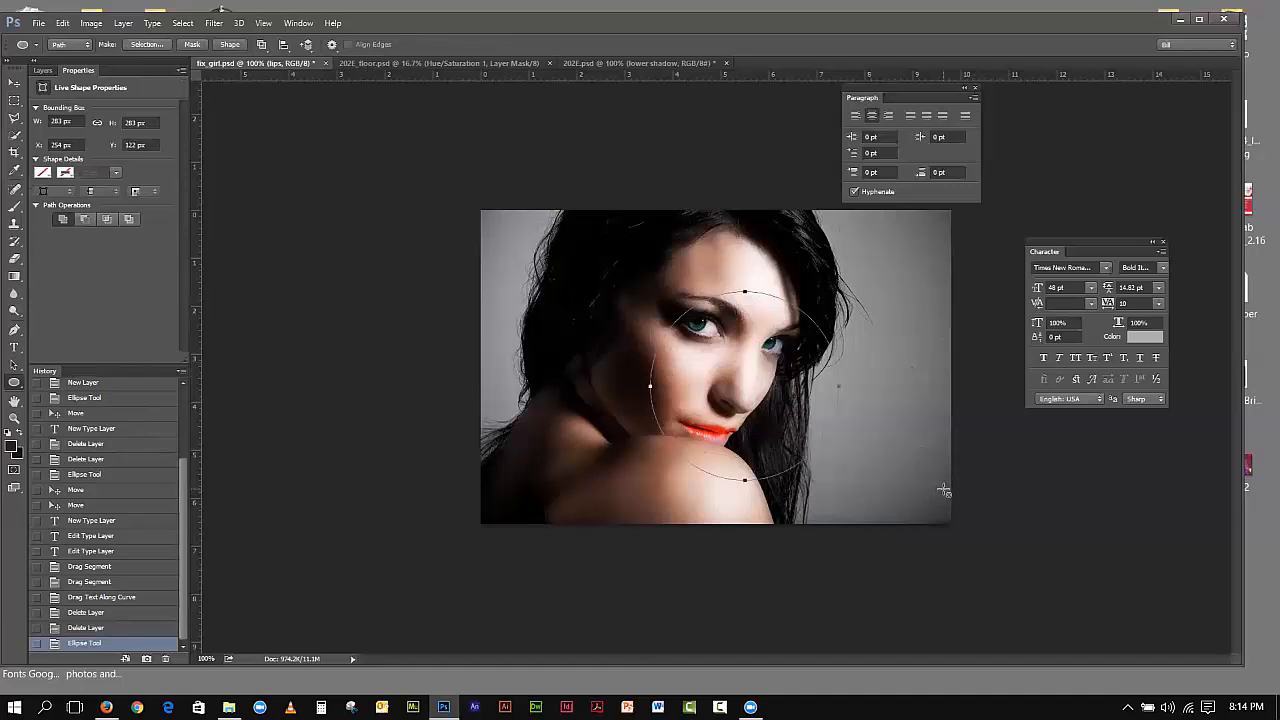
key(Delete)
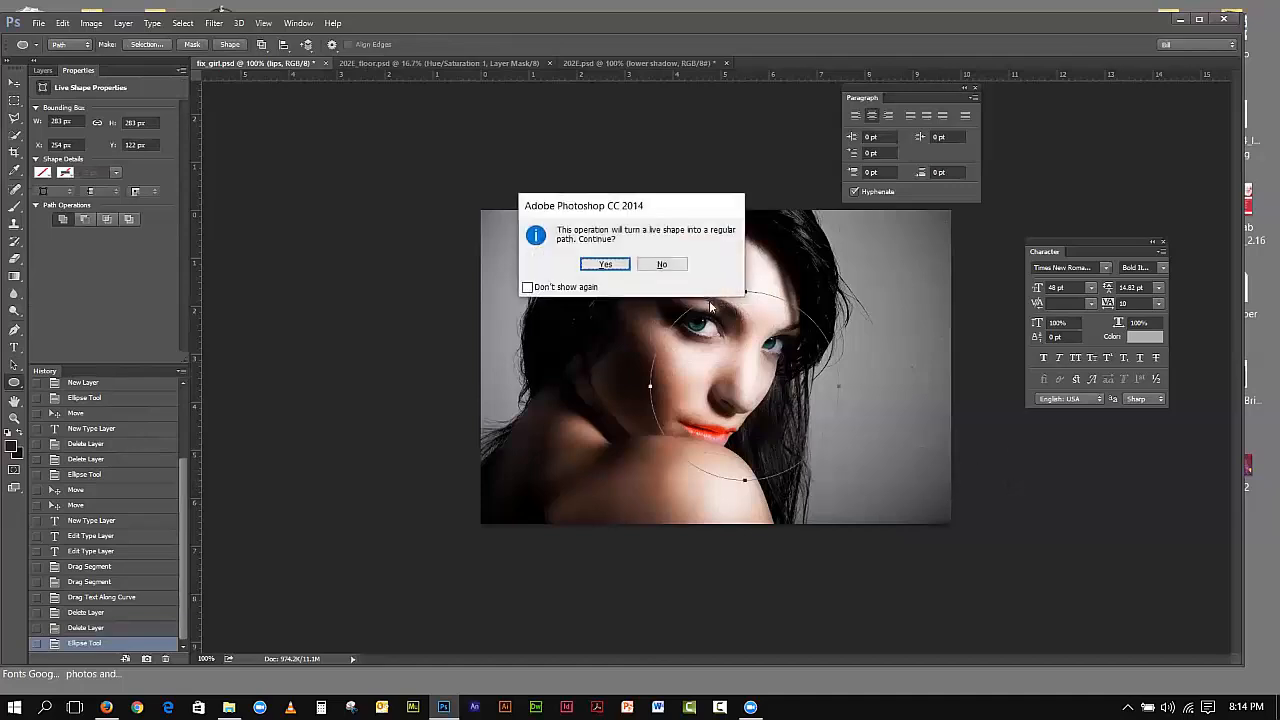
click(662, 264)
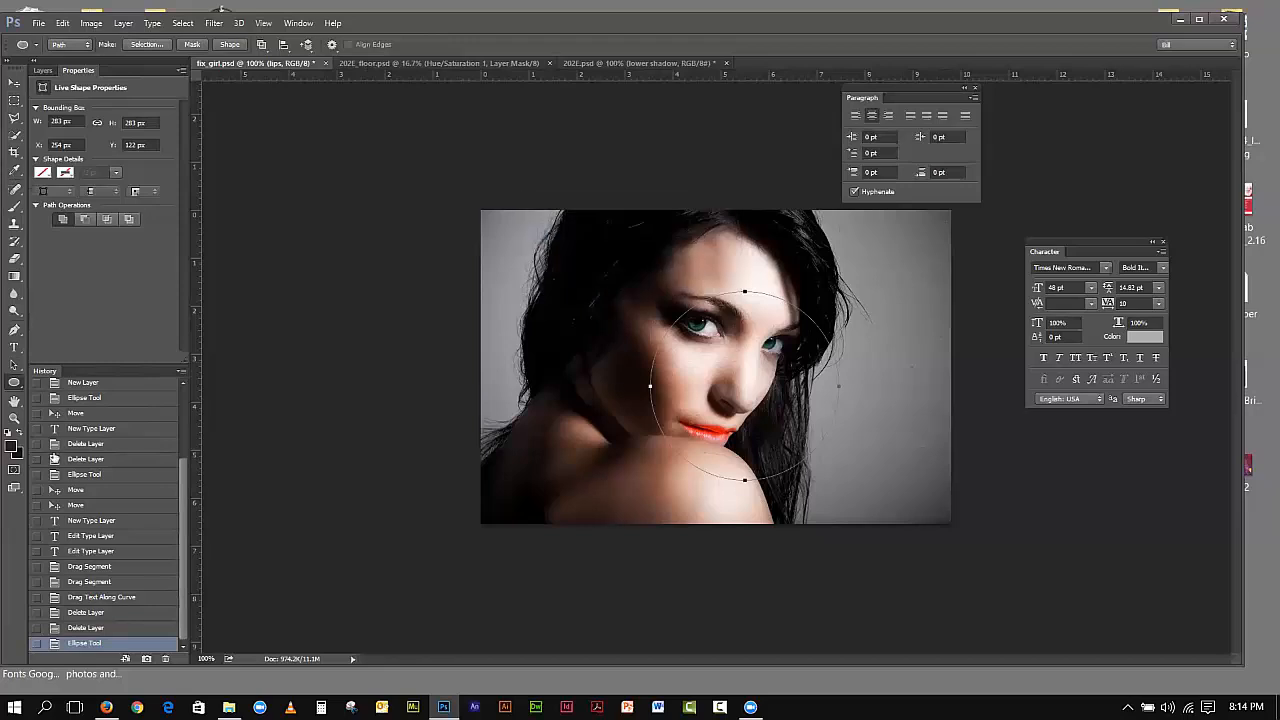
click(43, 70)
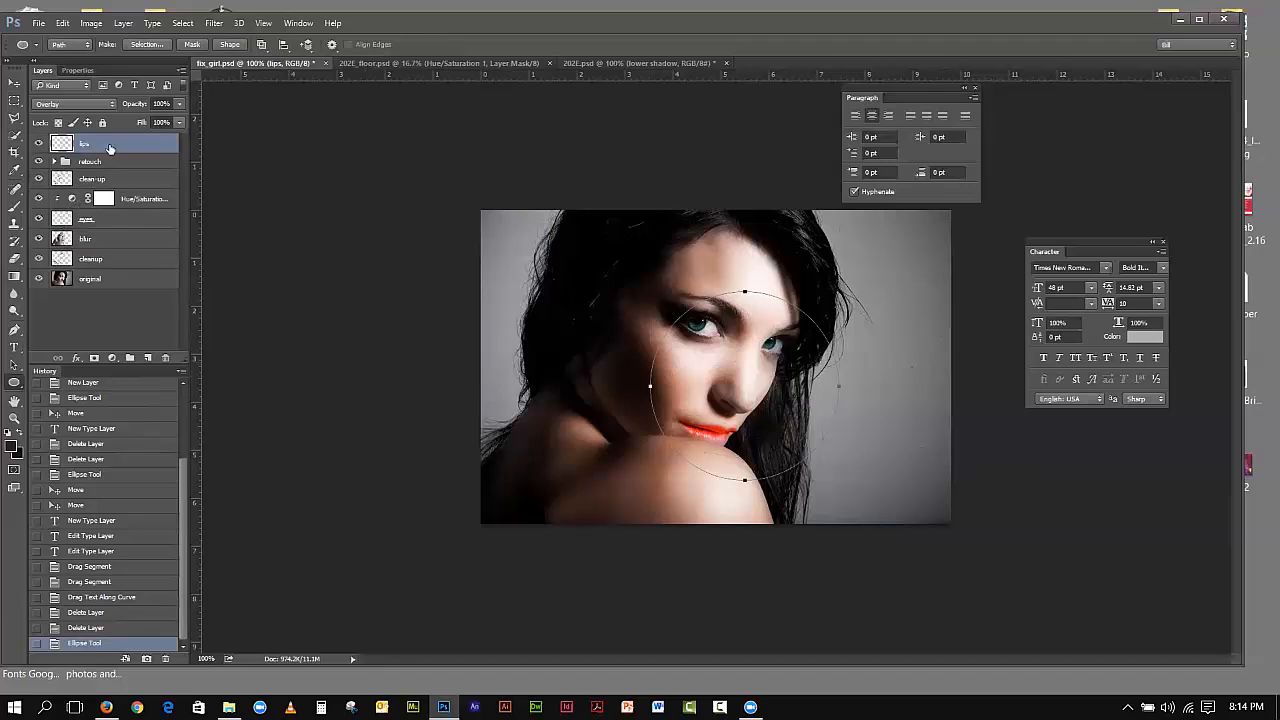
click(66, 25)
click(70, 40)
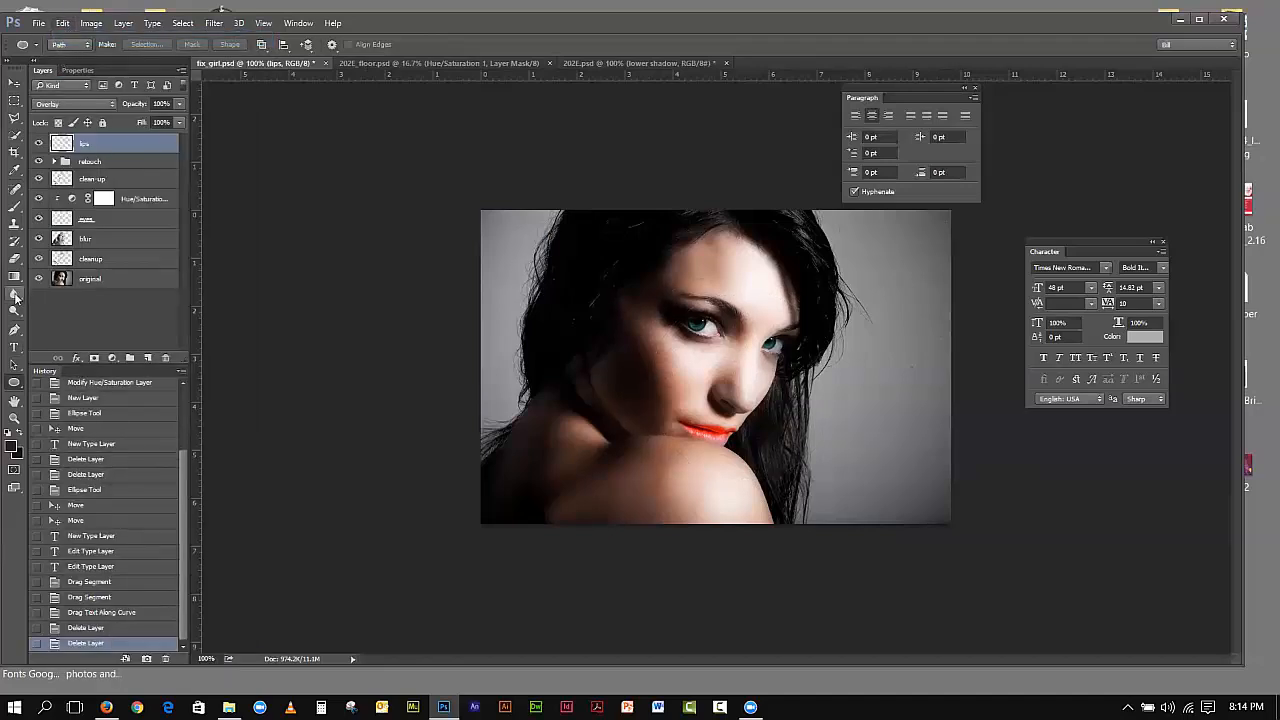
Step: Draw a yellow-filled ellipse about 411 by 245 px over the face with the Ellipse tool in Shape mode
click(67, 44)
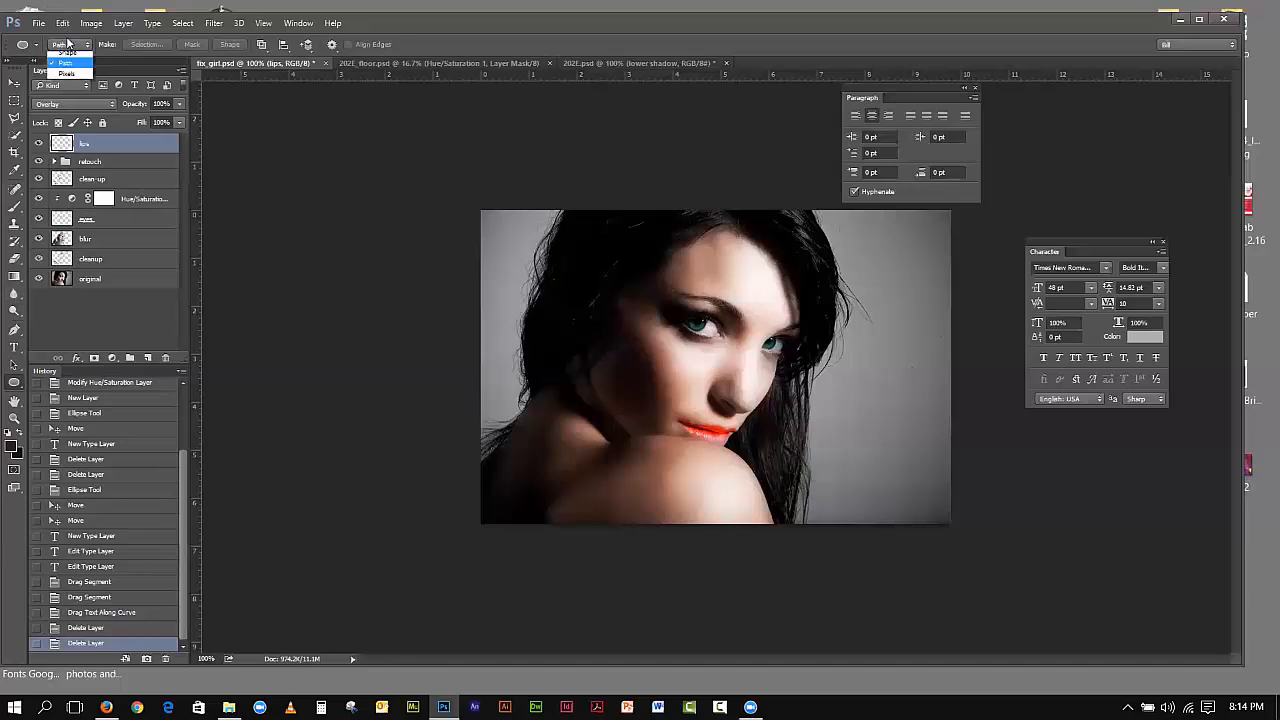
click(66, 52)
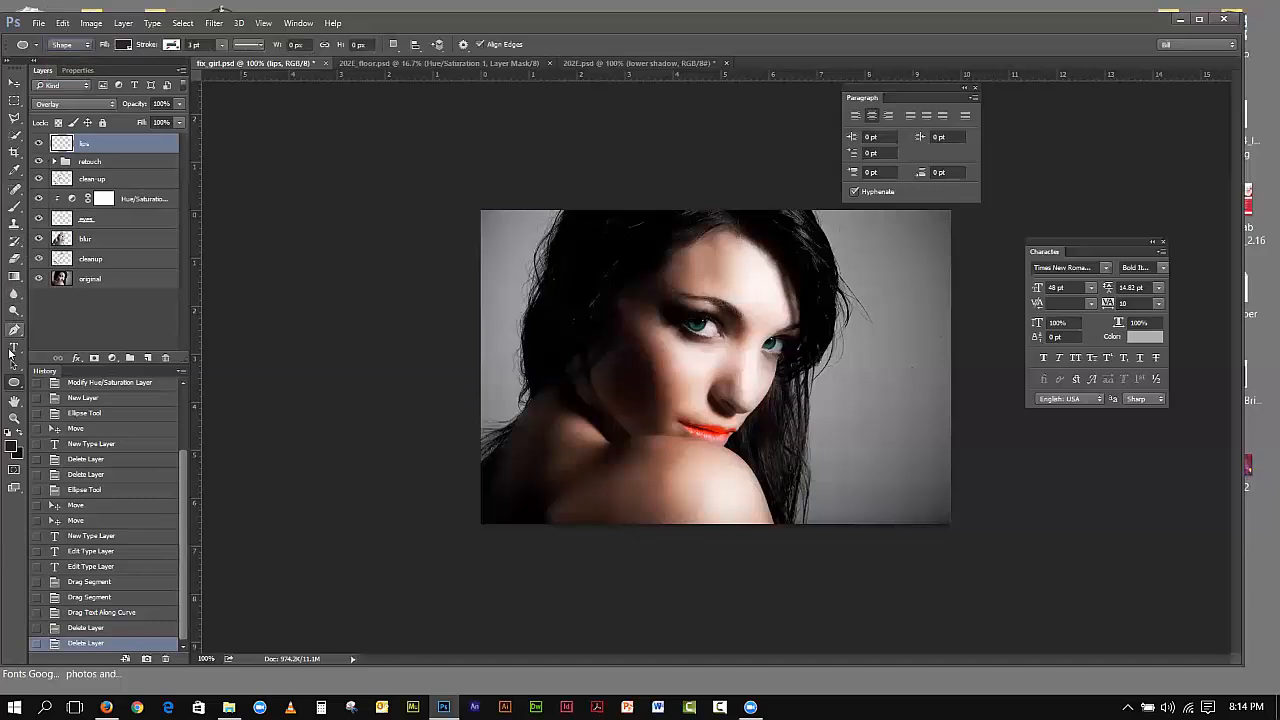
click(123, 46)
click(124, 47)
click(124, 47)
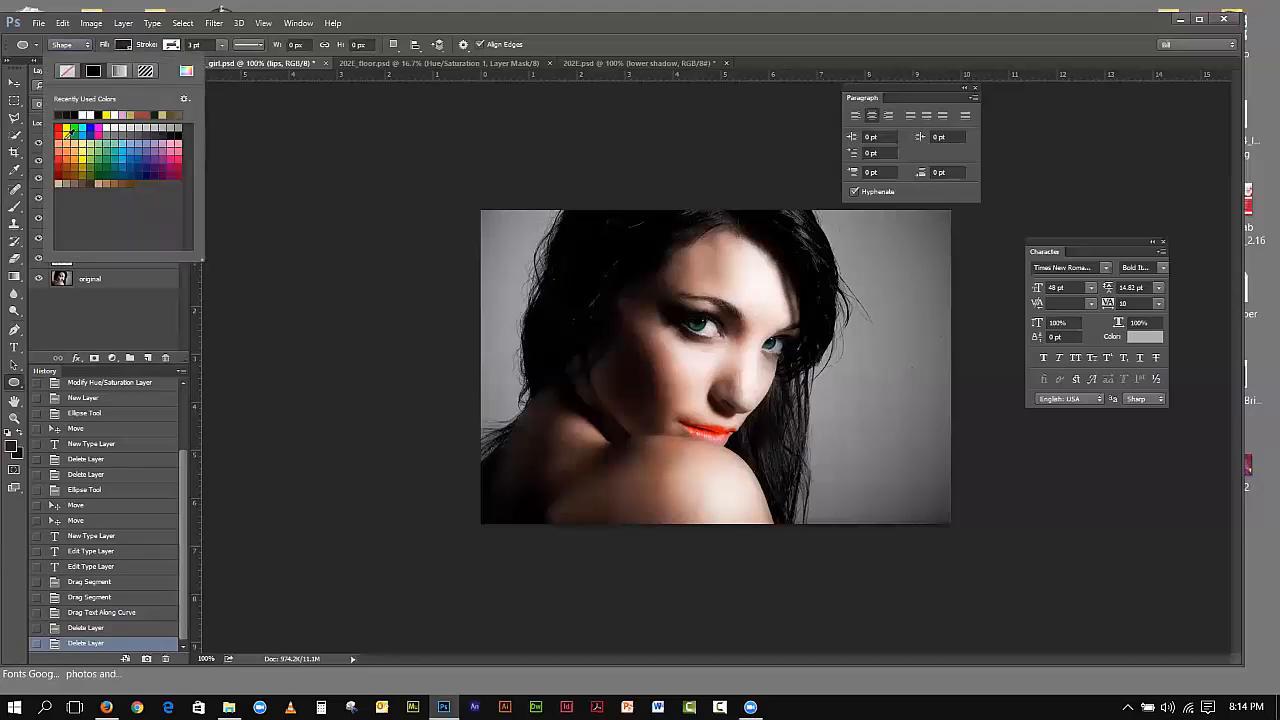
click(68, 130)
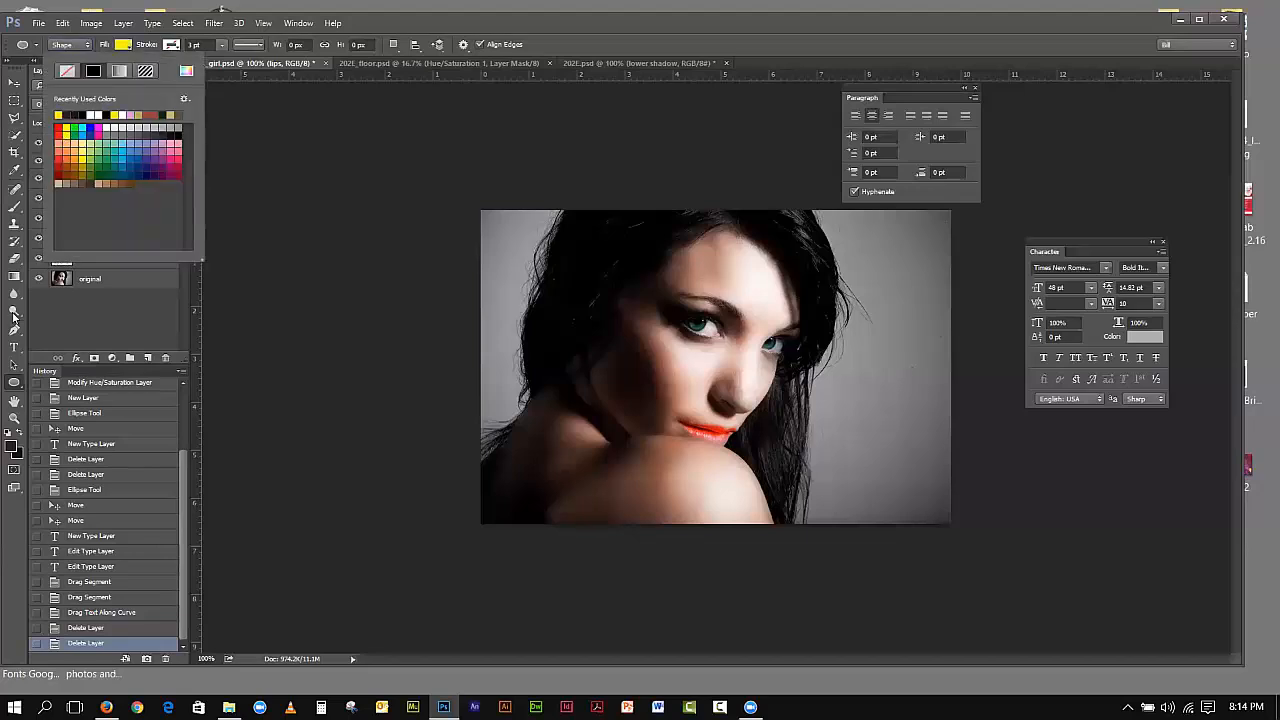
click(15, 381)
drag(603, 297, 878, 461)
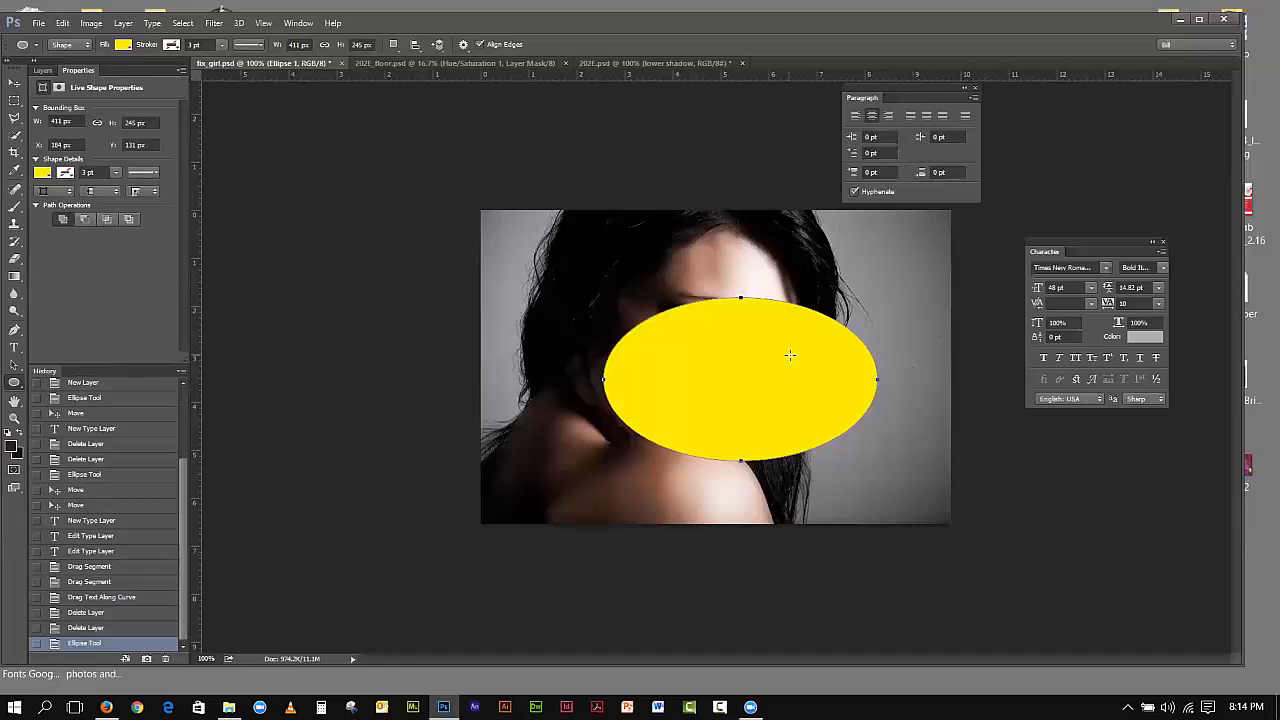
Step: Add the type "Text On that path" along the upper edge of the yellow ellipse with the Horizontal Type tool
click(14, 347)
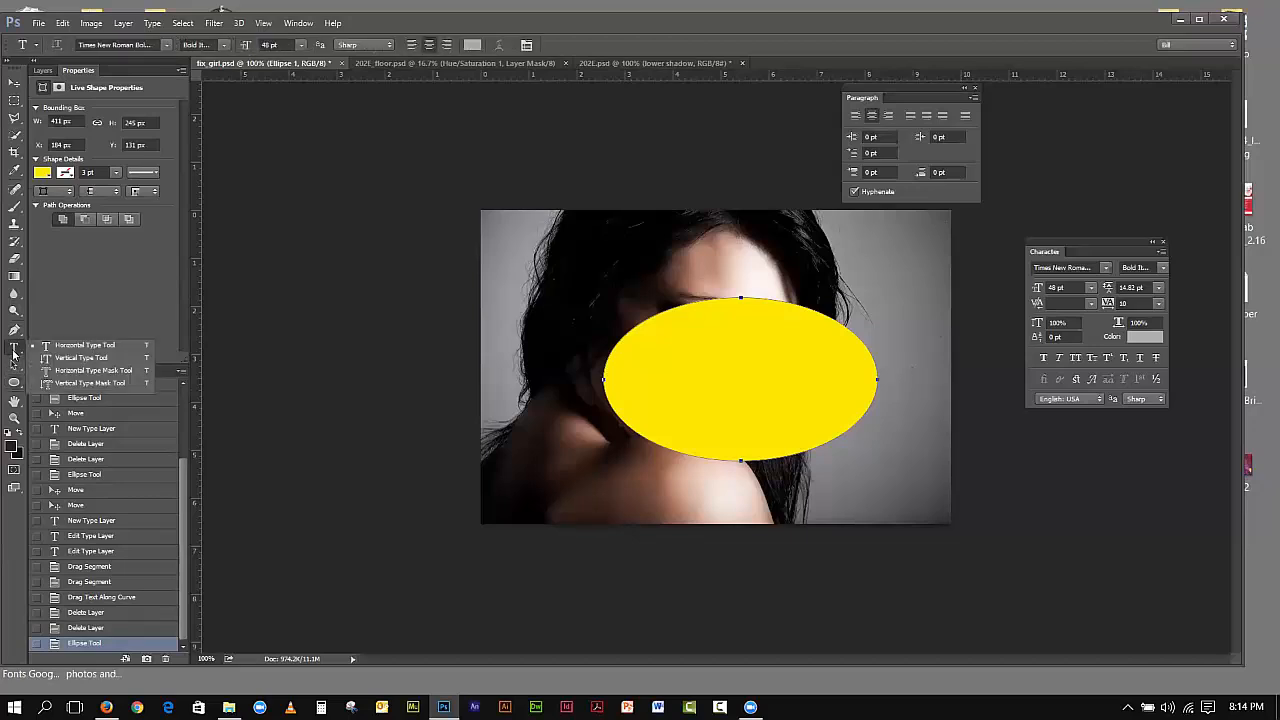
click(716, 298)
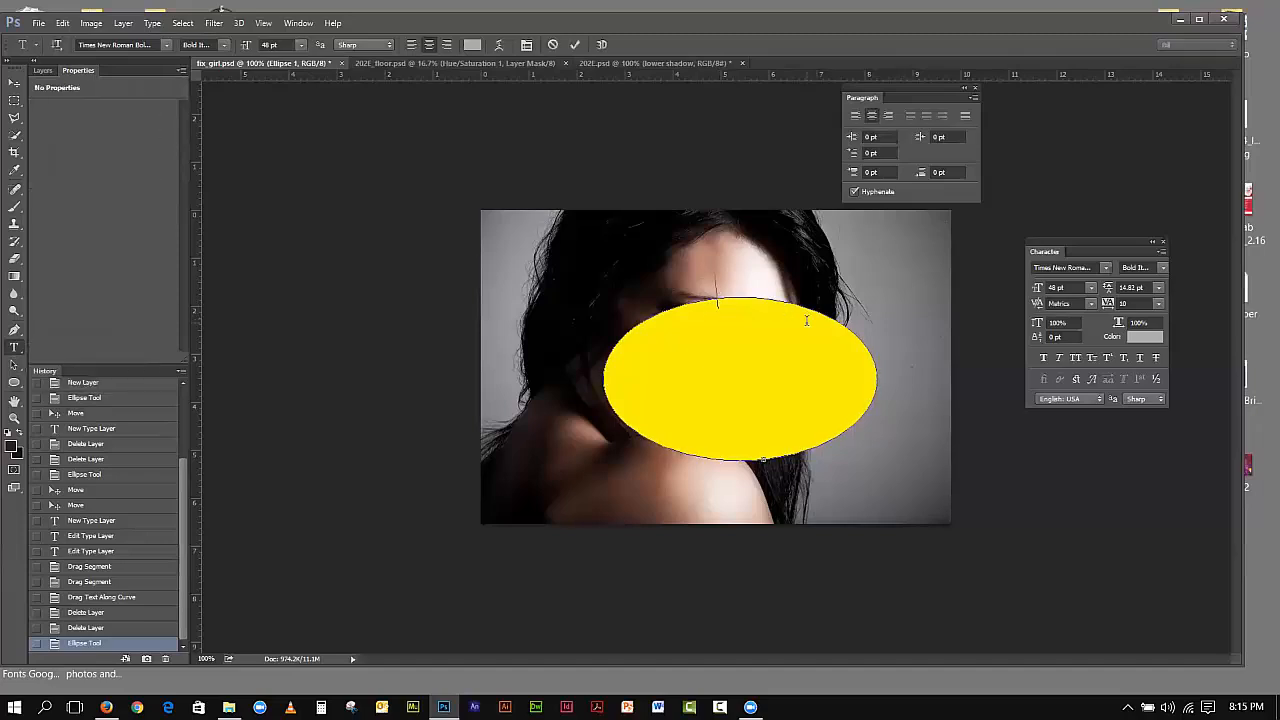
text(Text On that pa the pathat pat)
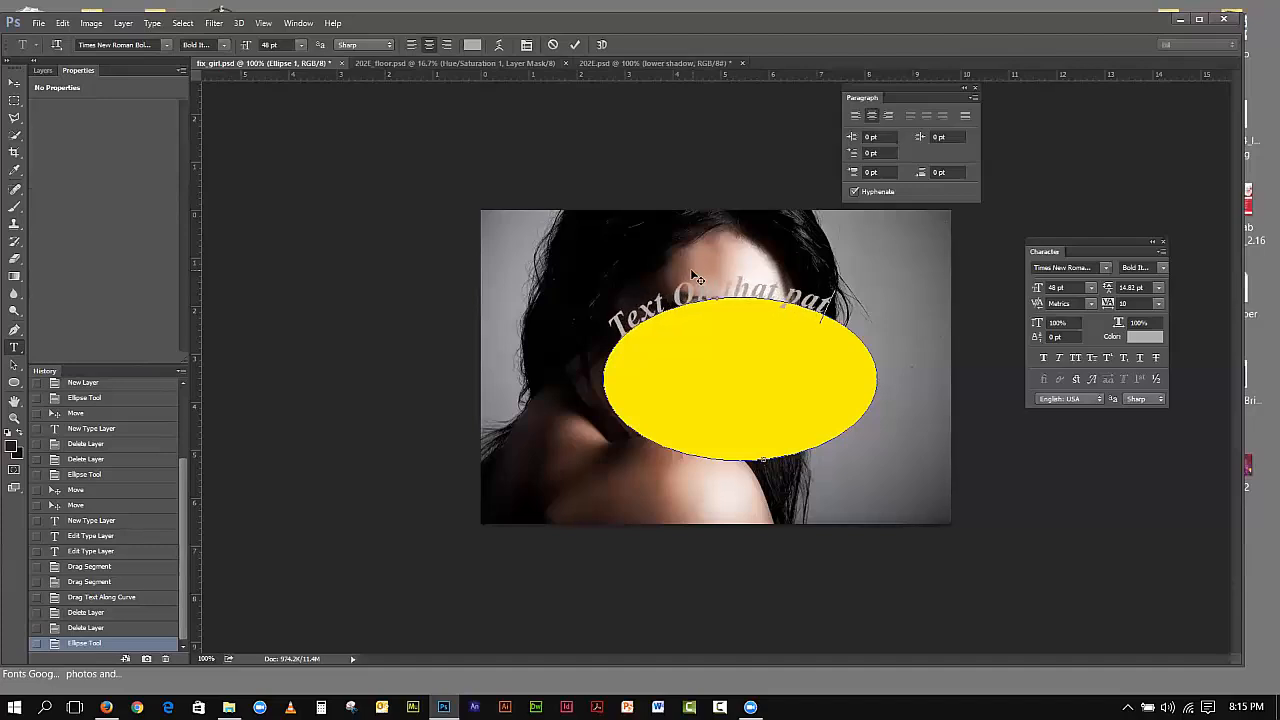
text(h)
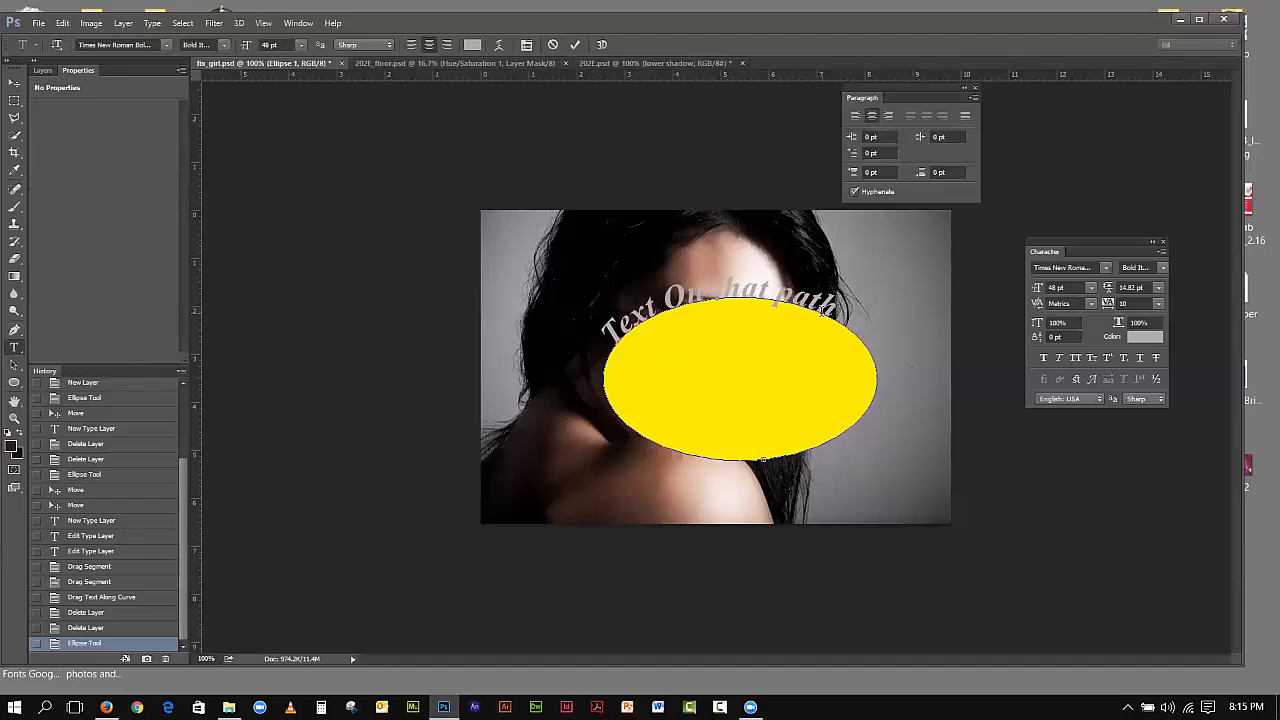
drag(818, 293, 785, 300)
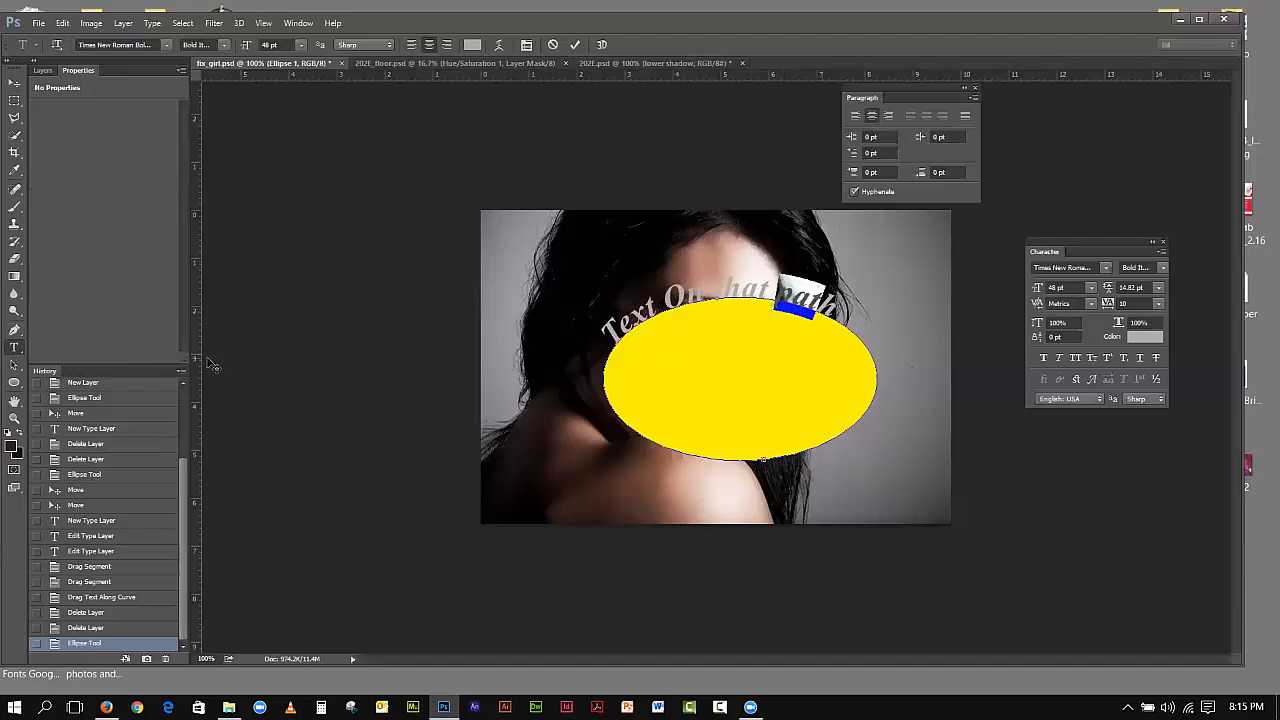
Step: Slide the text along the ellipse's curve to the inside of its lower arc with the Path Selection tool
click(14, 366)
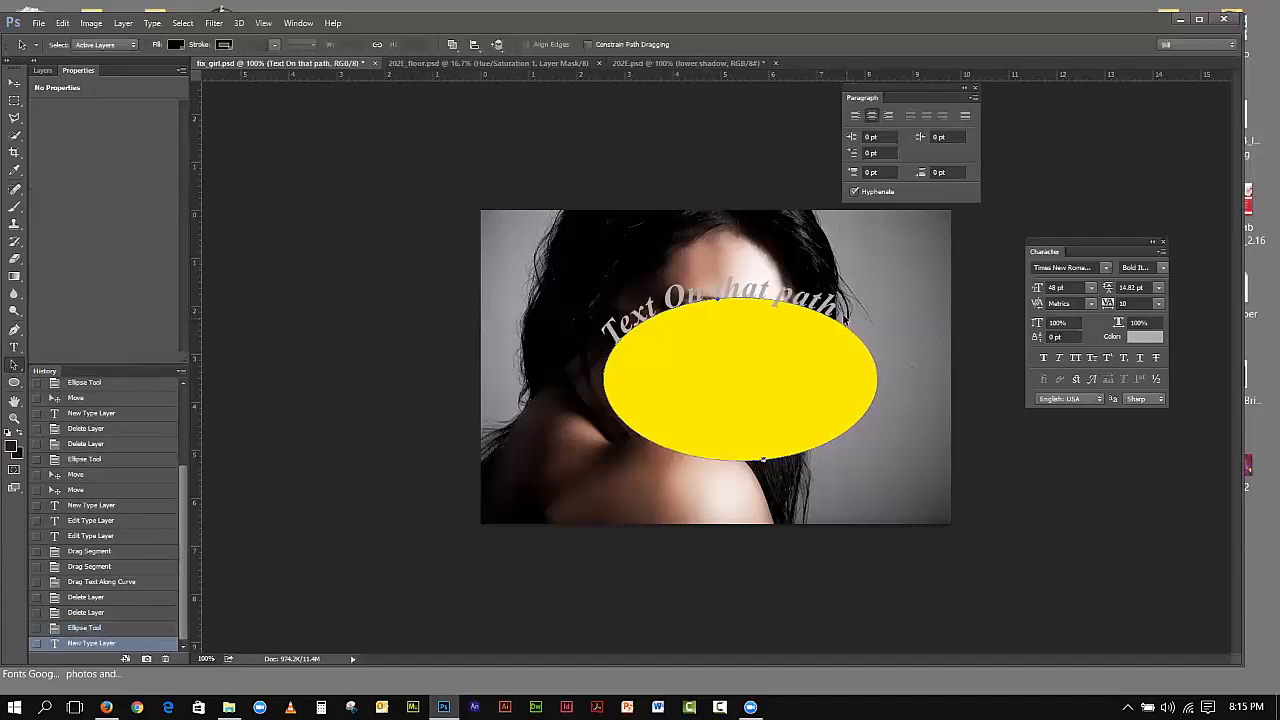
mouse_move(835, 320)
mouse_down()
mouse_move(760, 458)
mouse_move(632, 432)
mouse_move(770, 290)
mouse_move(740, 296)
mouse_up()
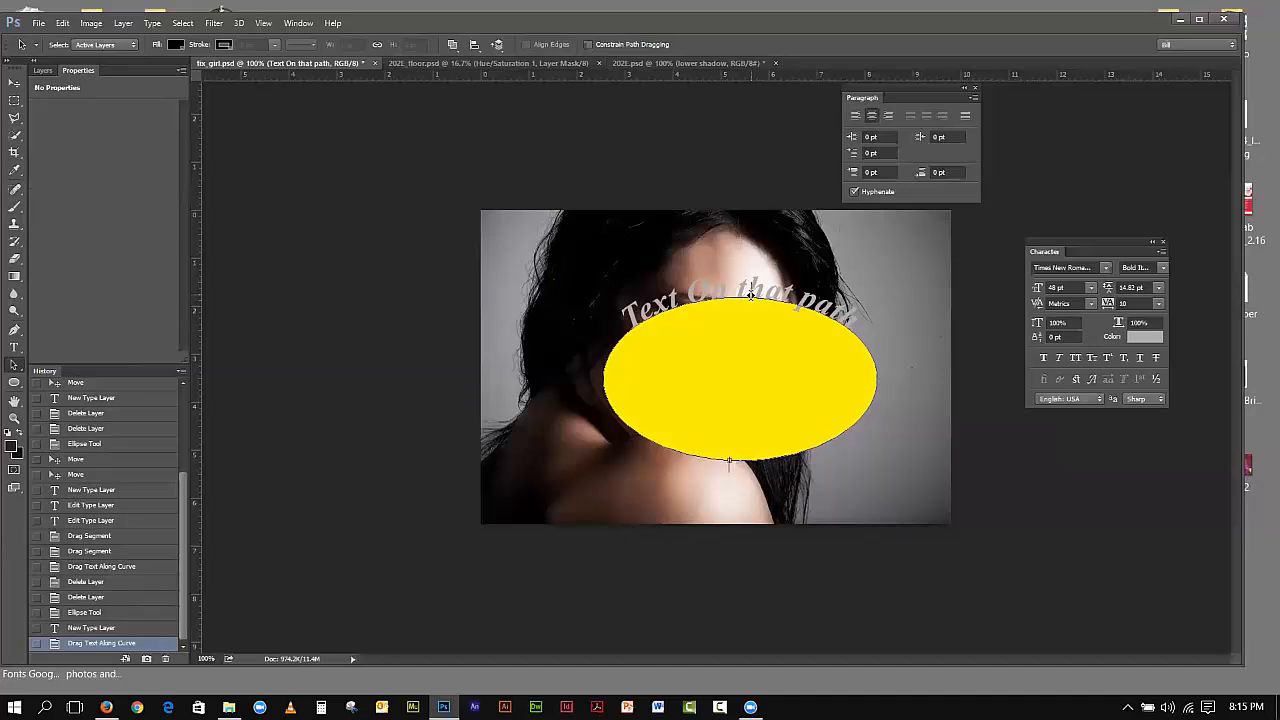
drag(751, 295, 737, 422)
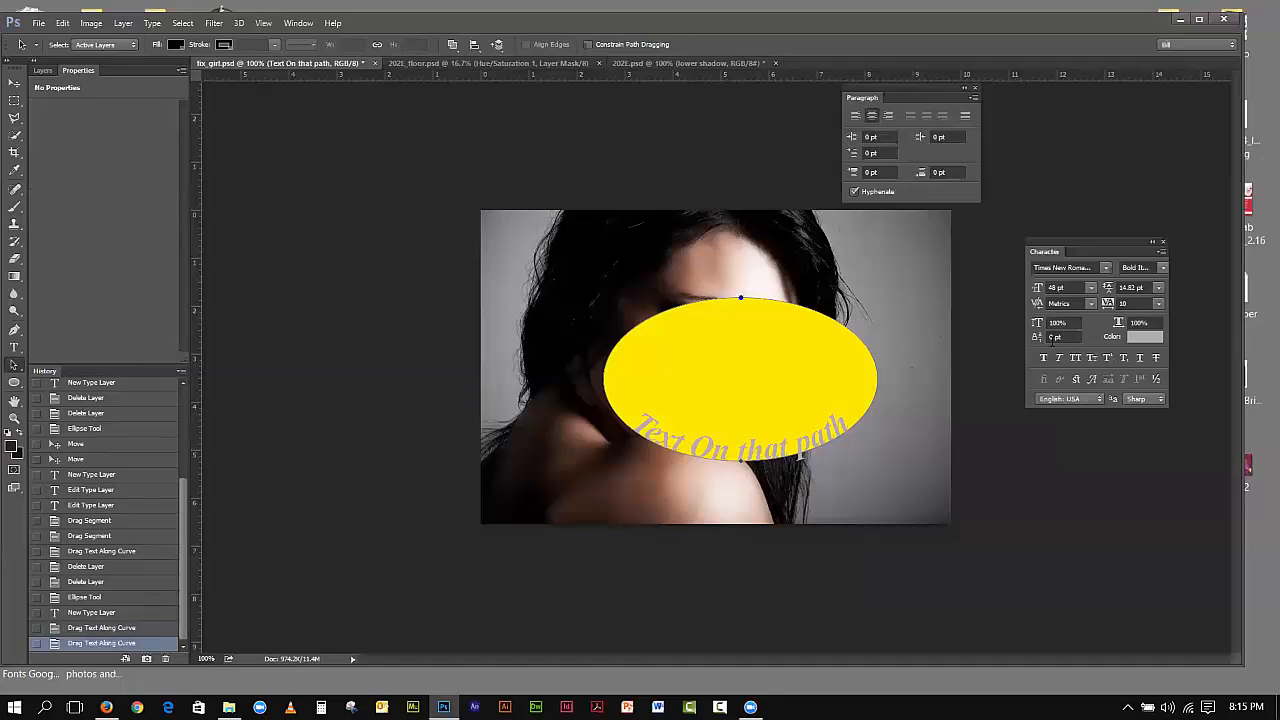
Step: Try a baseline shift of -30 pt on the path text
click(1052, 337)
text(-30)
key(Return)
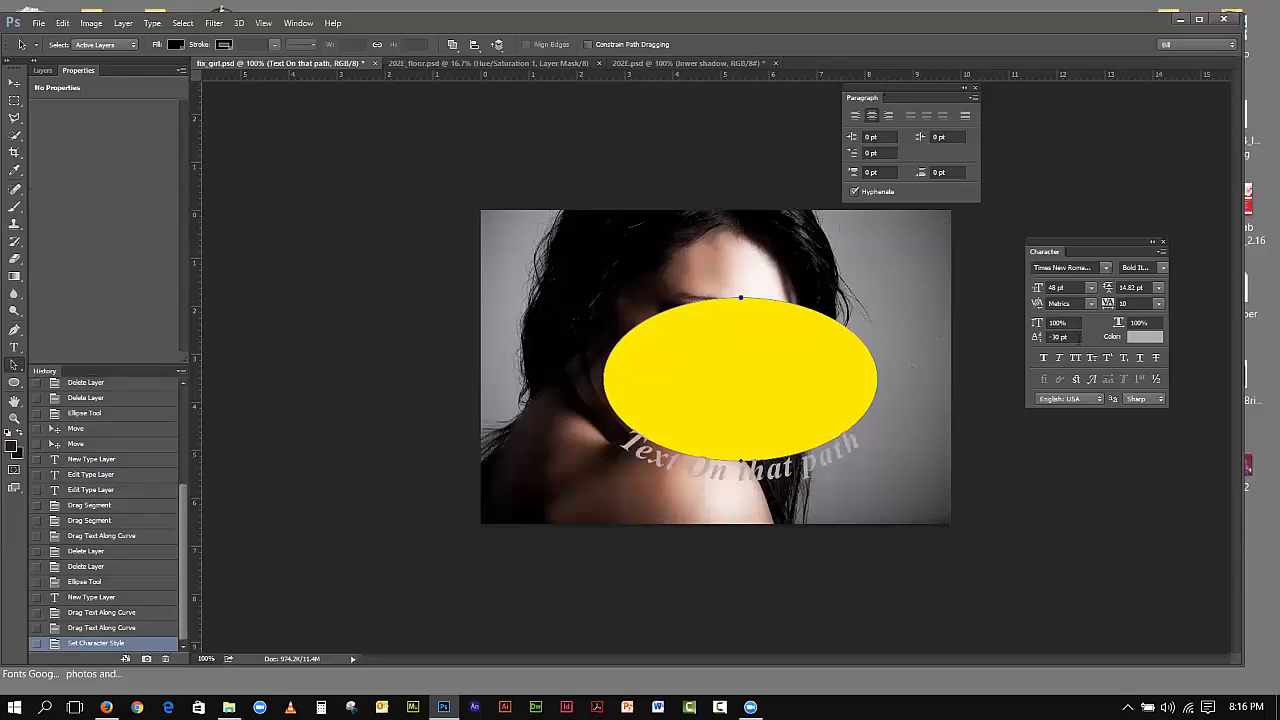
Step: Set the path text's baseline shift to 30 pt to move it further inside the ellipse
click(1062, 337)
text(30)
click(1069, 323)
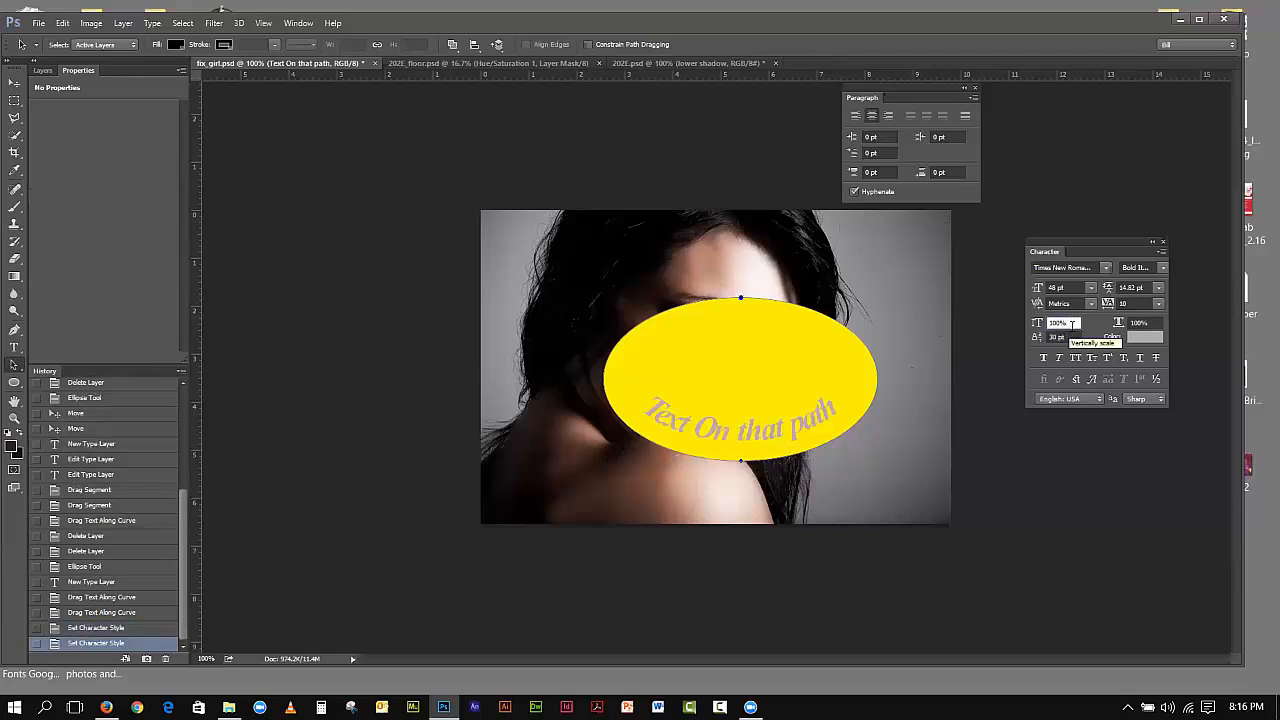
Step: Widen the path text's tracking, trying 25 before settling on 75, and bring up the layer list
click(1159, 304)
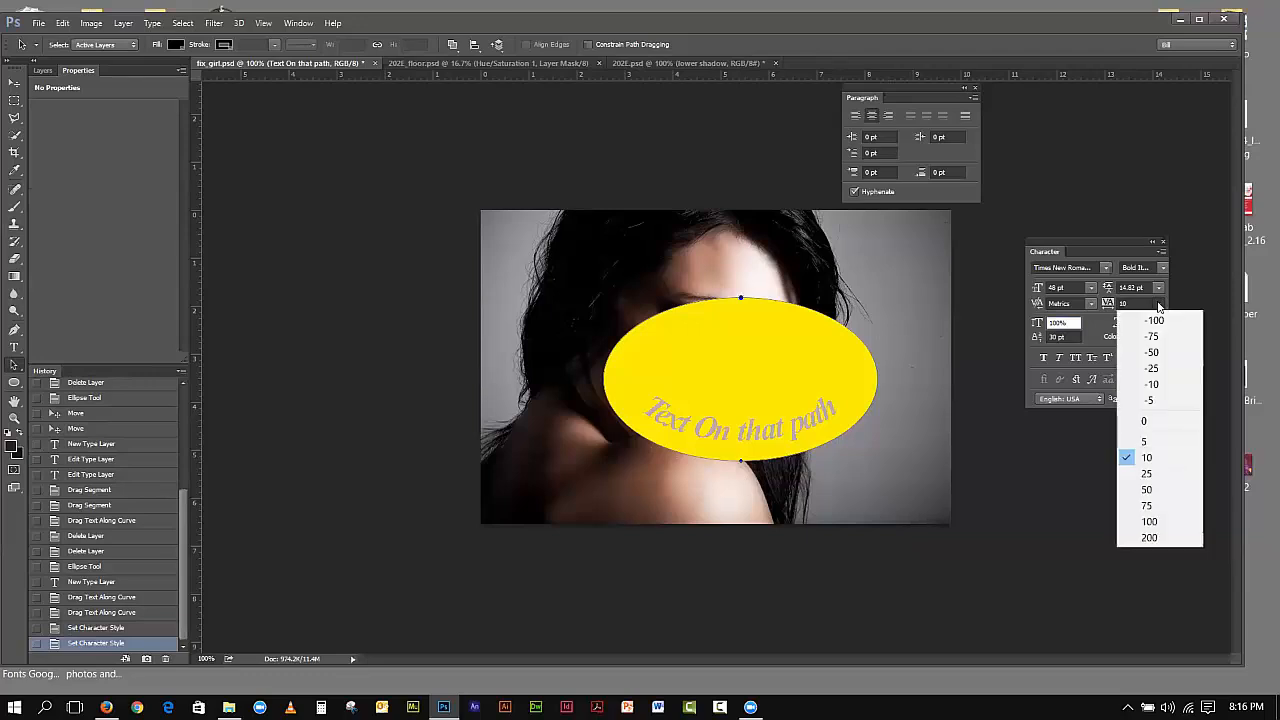
click(1146, 476)
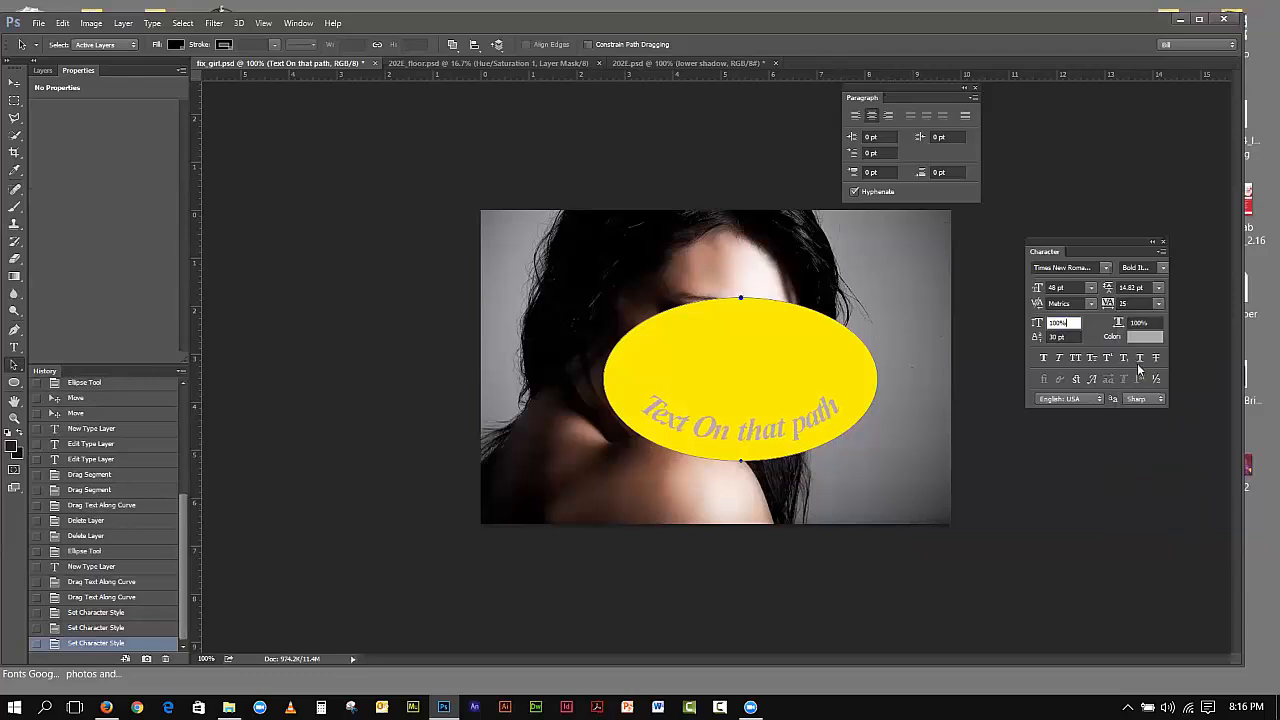
click(1159, 304)
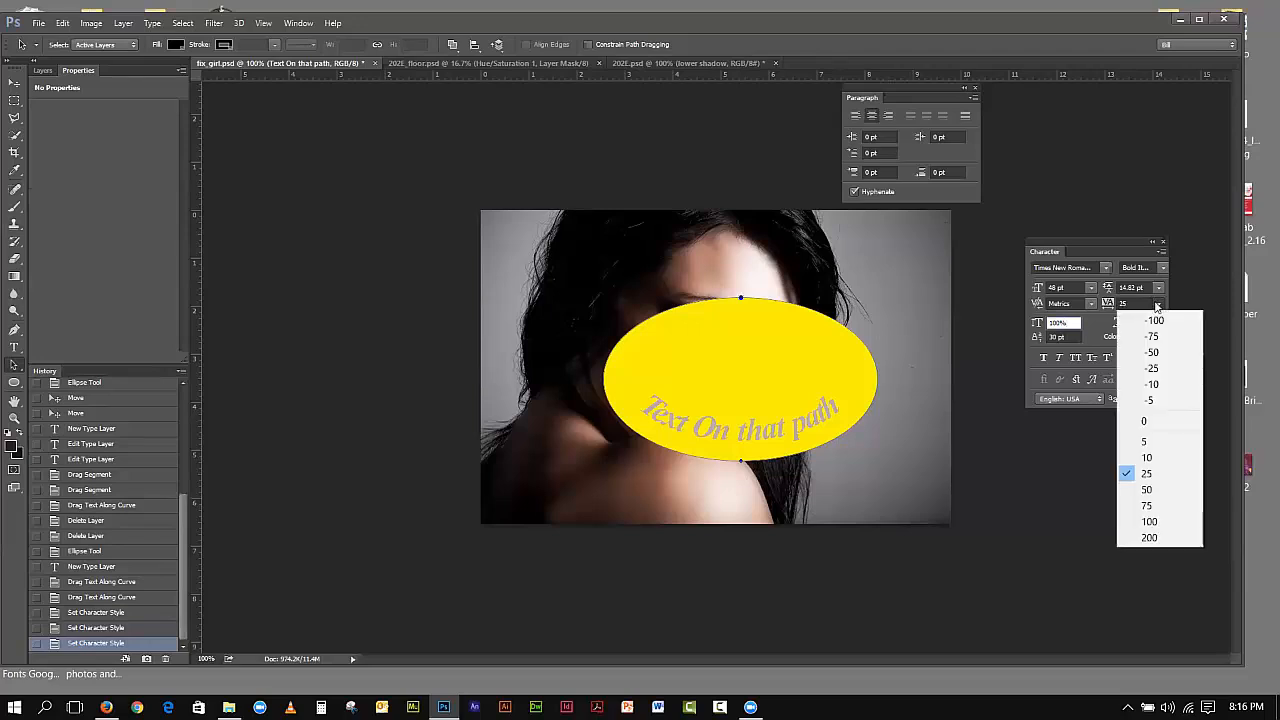
click(1146, 506)
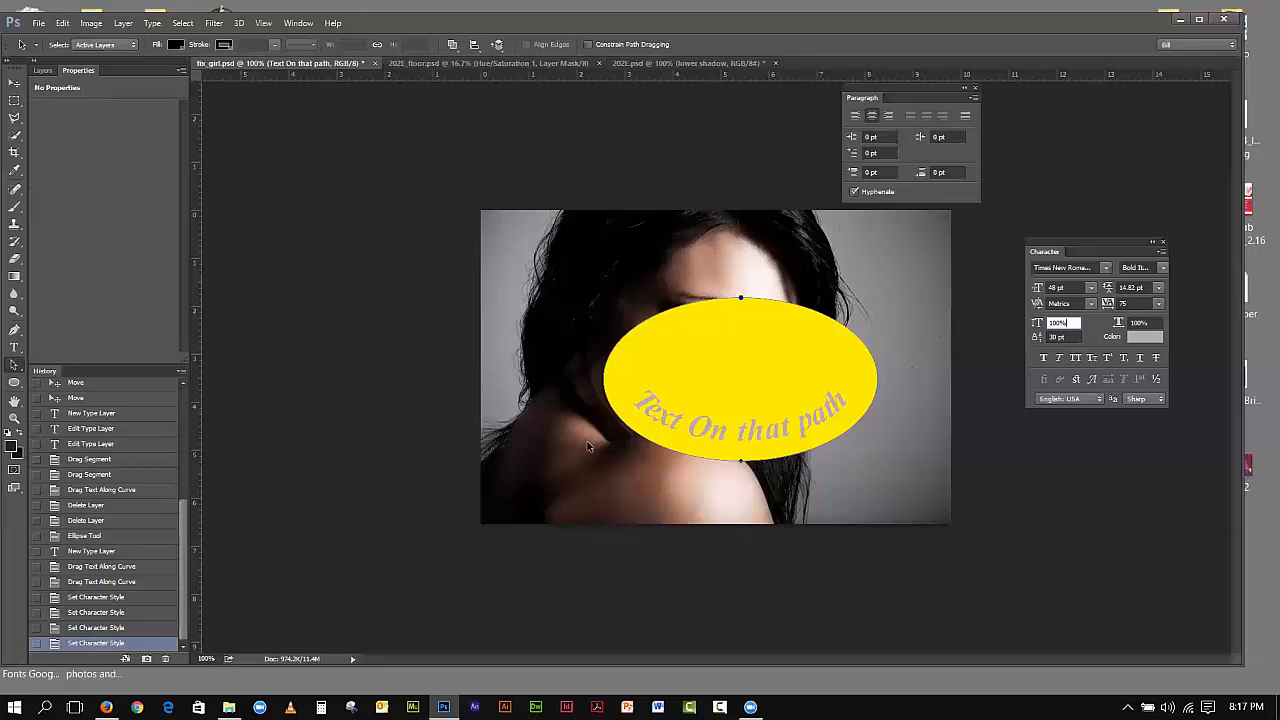
click(42, 70)
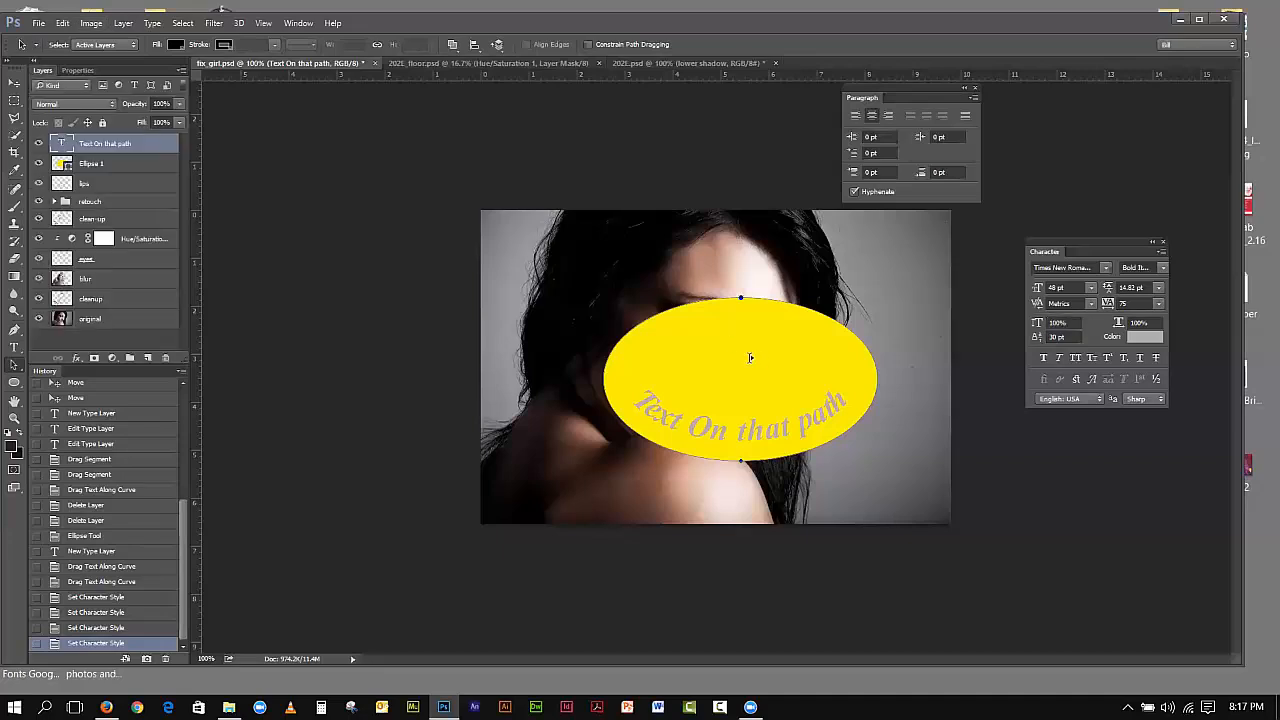
Step: Delete the yellow ellipse layer and the curved text layer from the portrait document
drag(111, 169, 165, 357)
drag(105, 145, 166, 357)
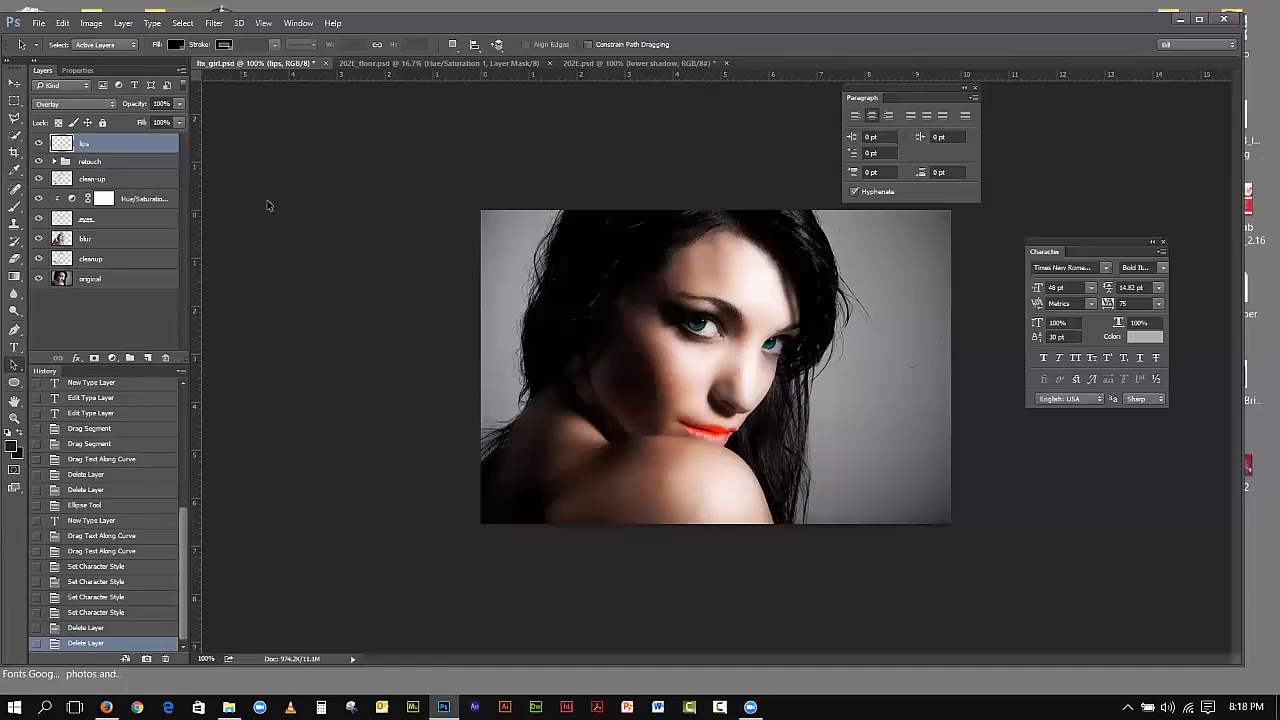
Step: Open the Harley_Before image from the Week 2 folder inside DES_104_Image Editing on the Desktop
click(36, 23)
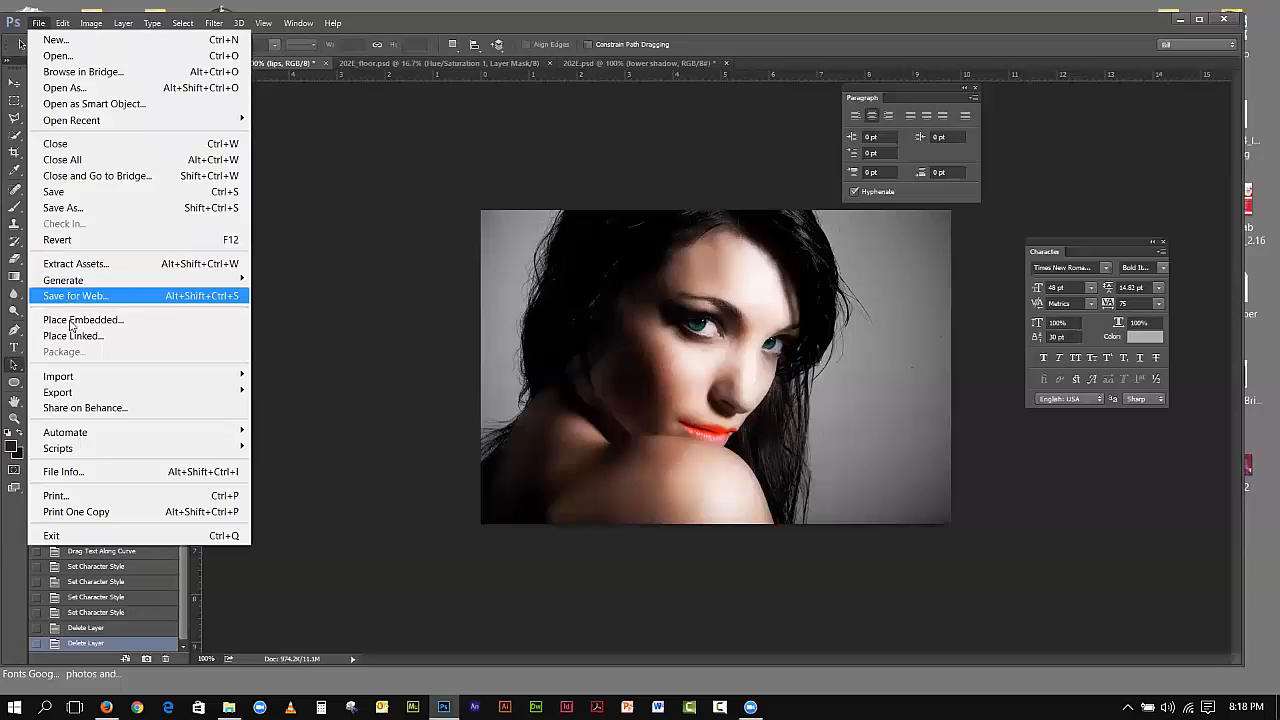
click(58, 56)
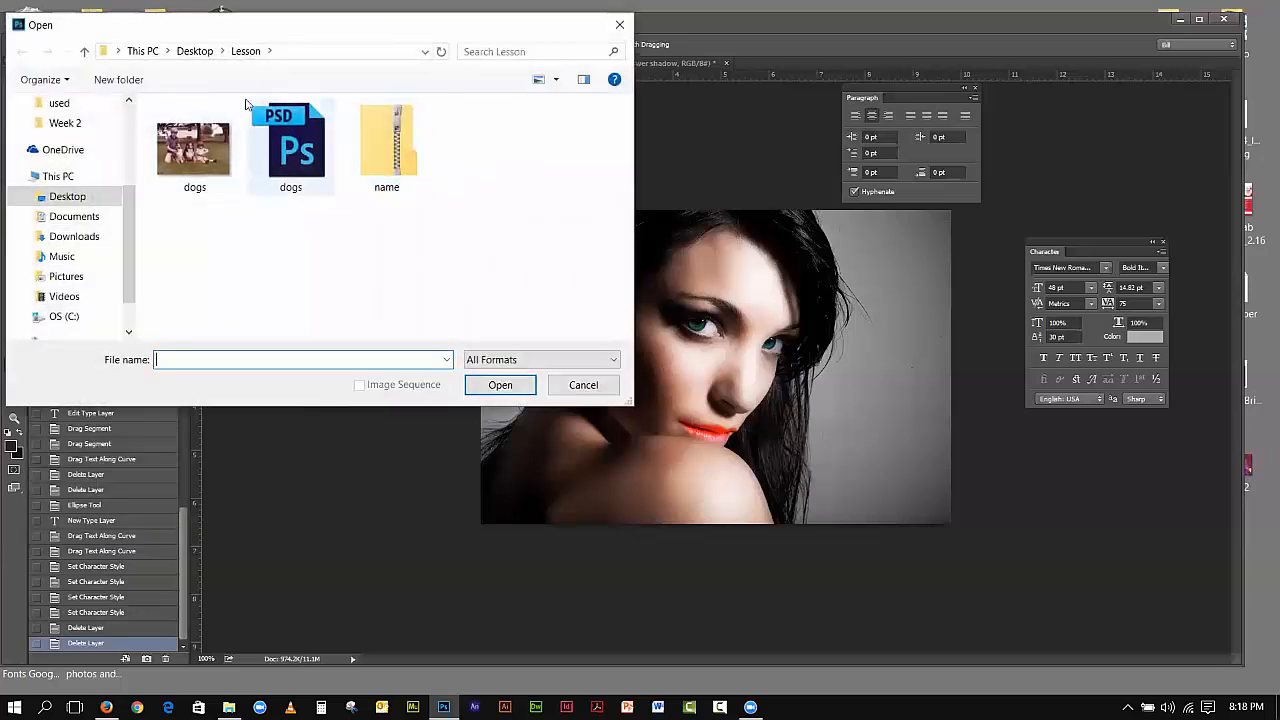
click(196, 54)
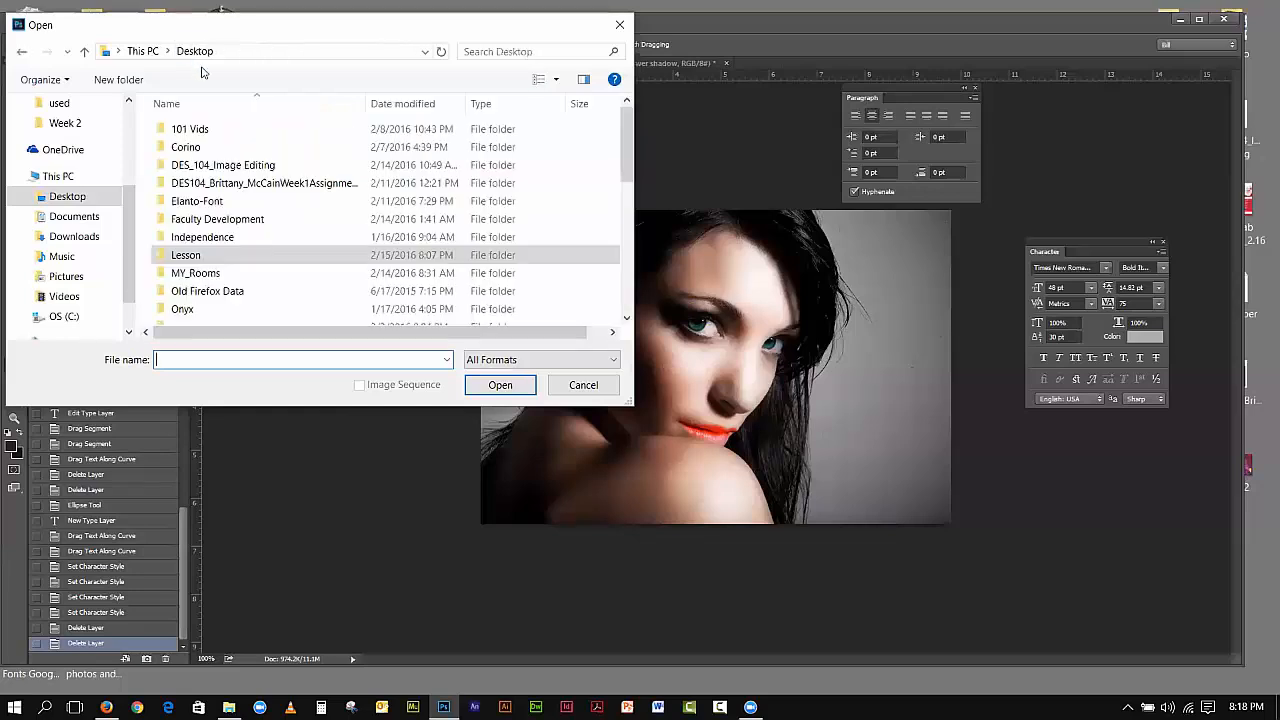
double_click(192, 165)
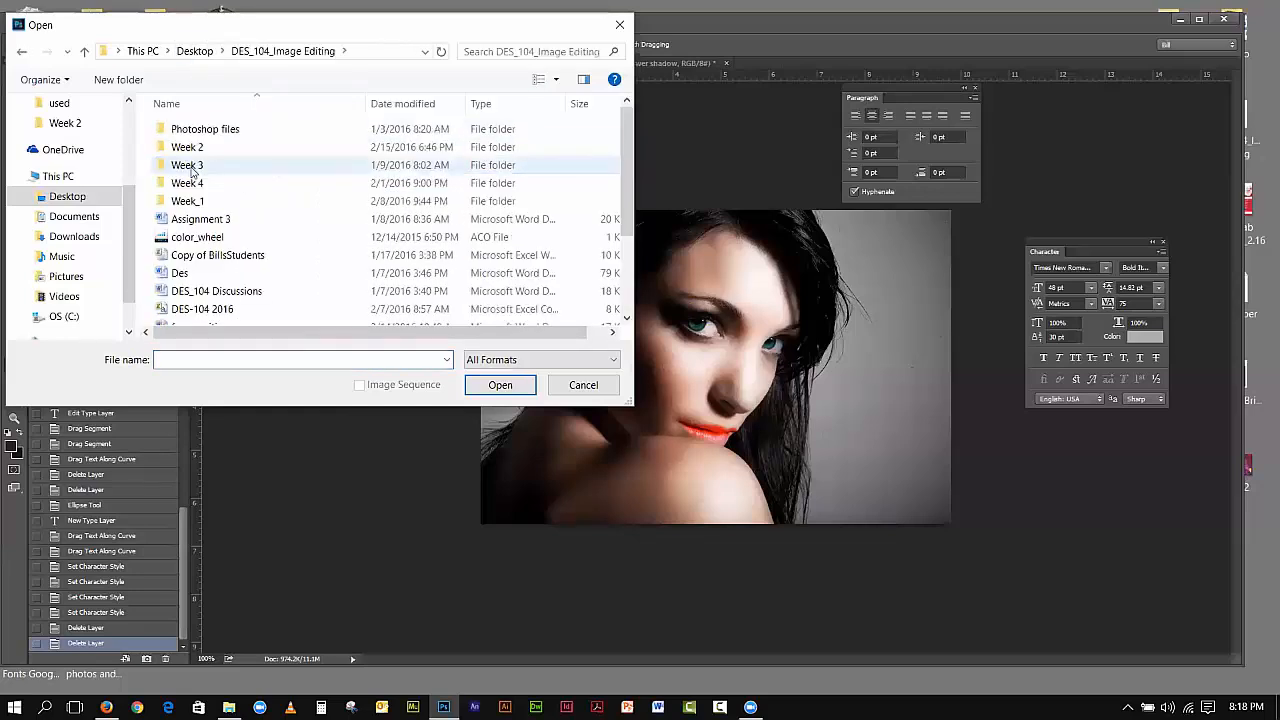
double_click(187, 147)
click(198, 245)
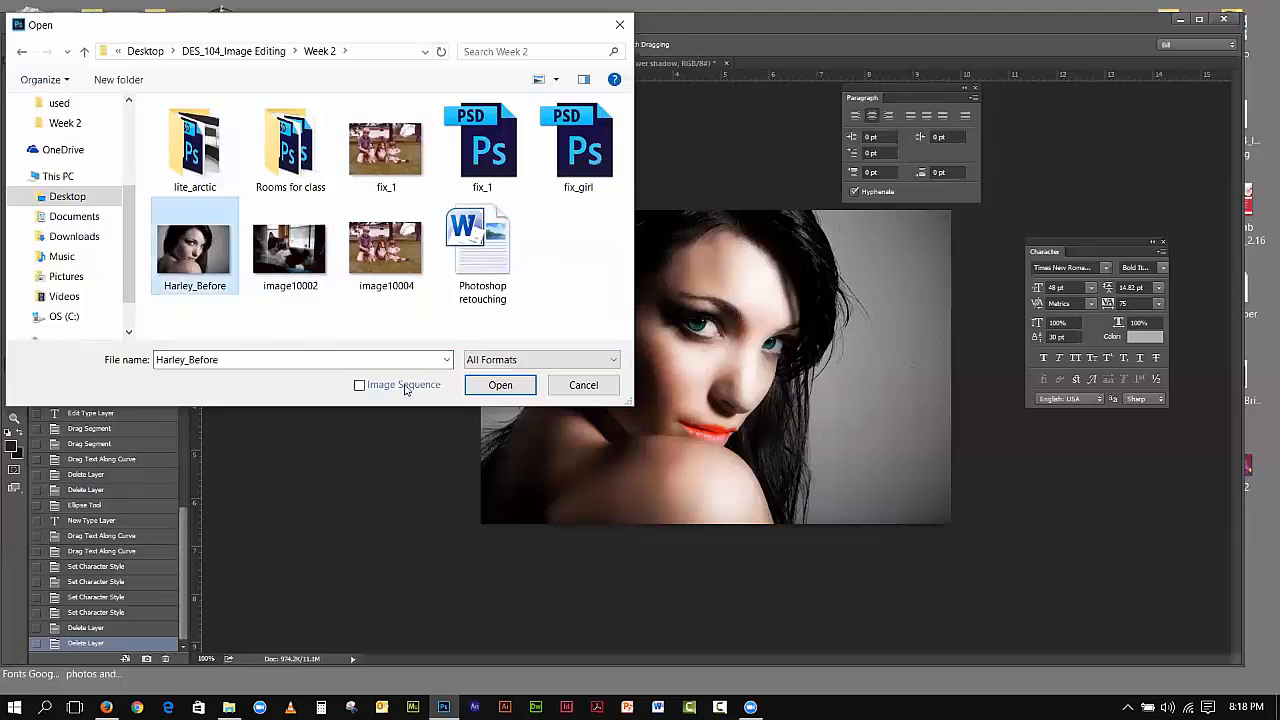
click(495, 386)
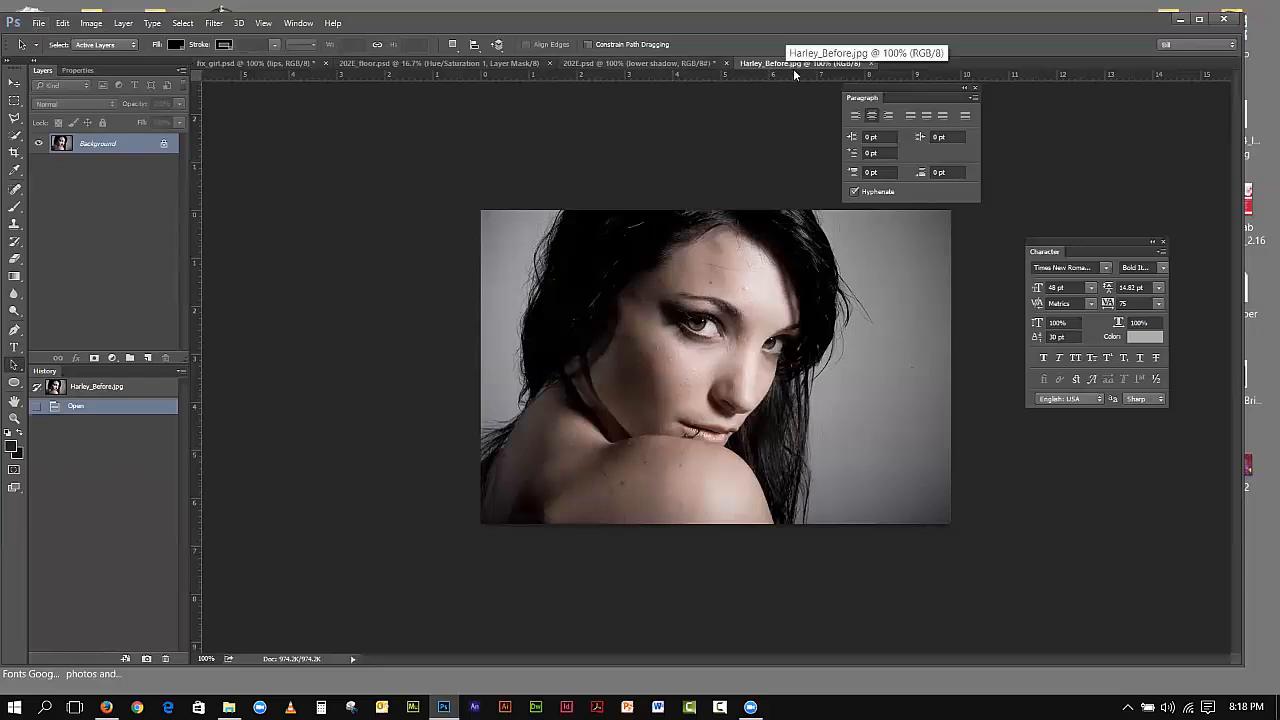
Step: Save the image as Harley_Bill in Photoshop PSD format in the Week 2 folder
click(38, 22)
click(62, 207)
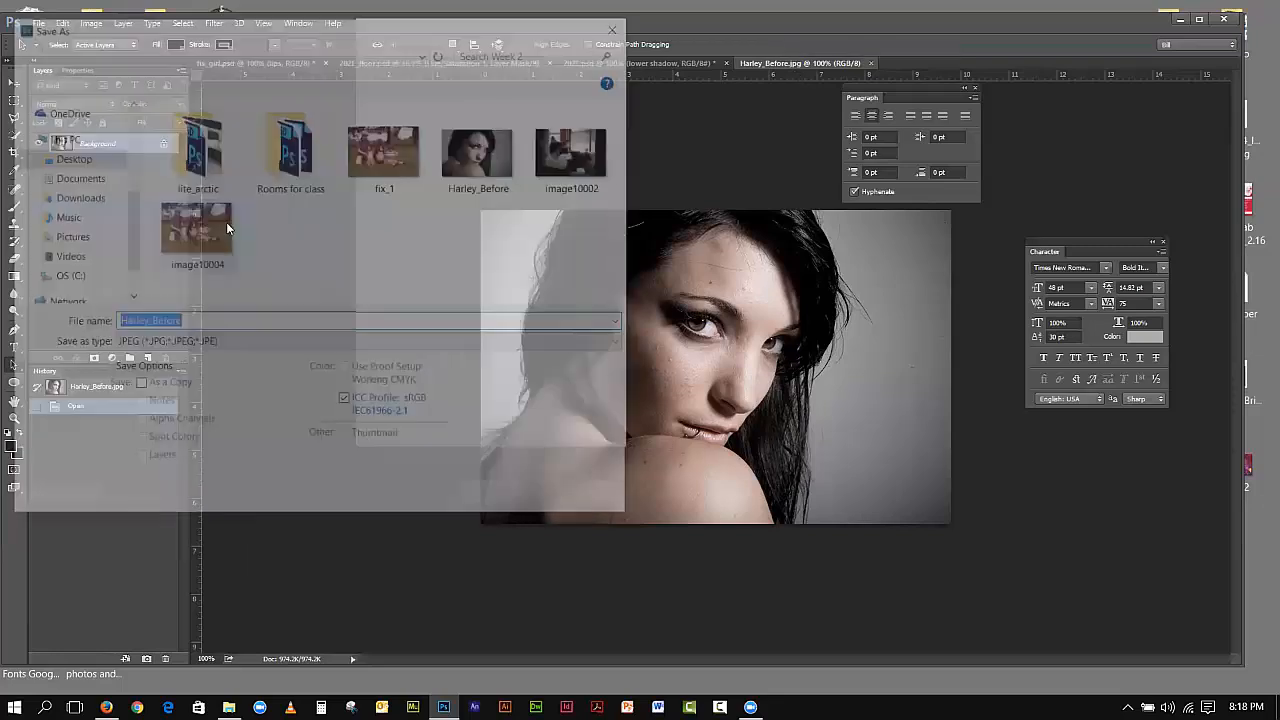
click(197, 325)
drag(195, 325, 148, 325)
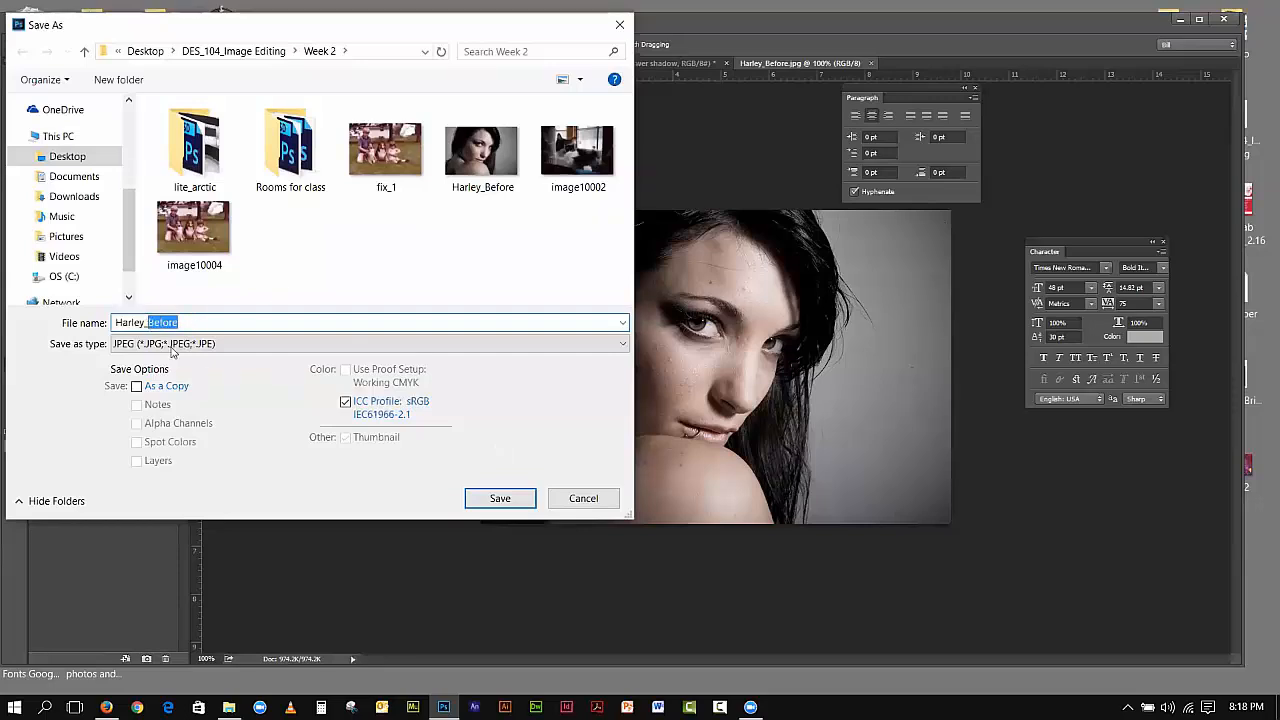
text(Bill)
click(174, 346)
click(166, 362)
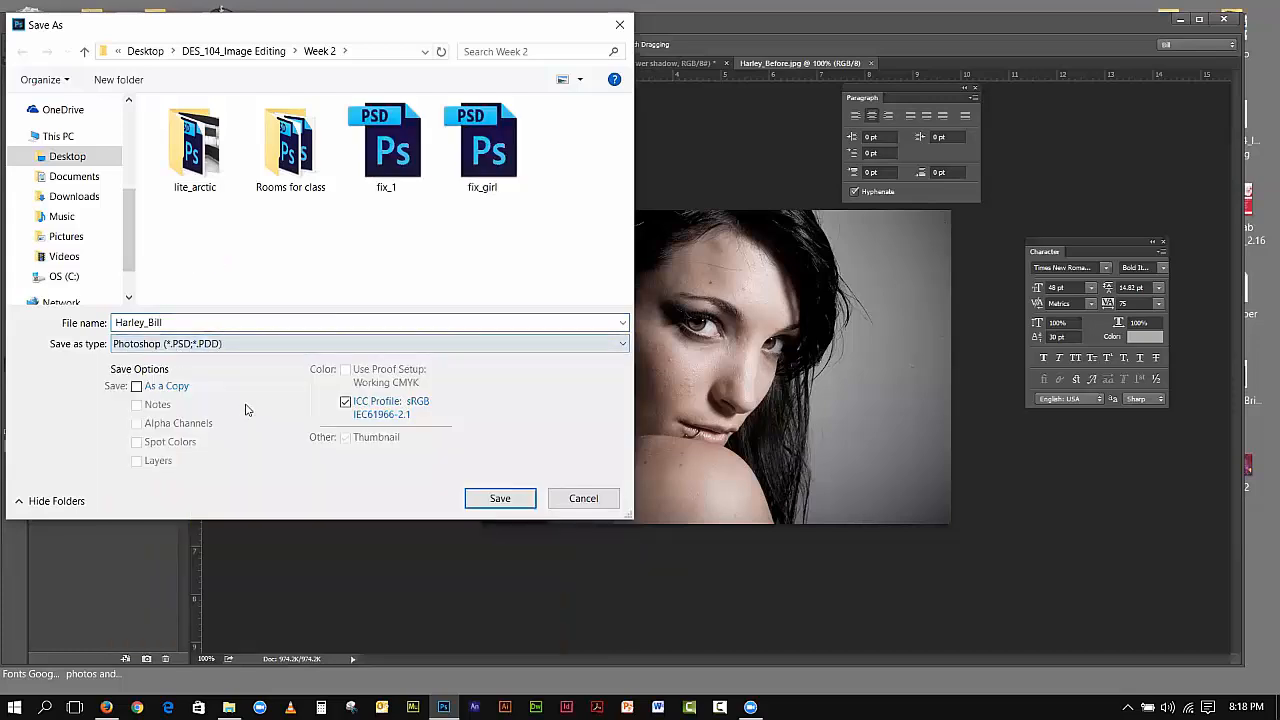
click(490, 498)
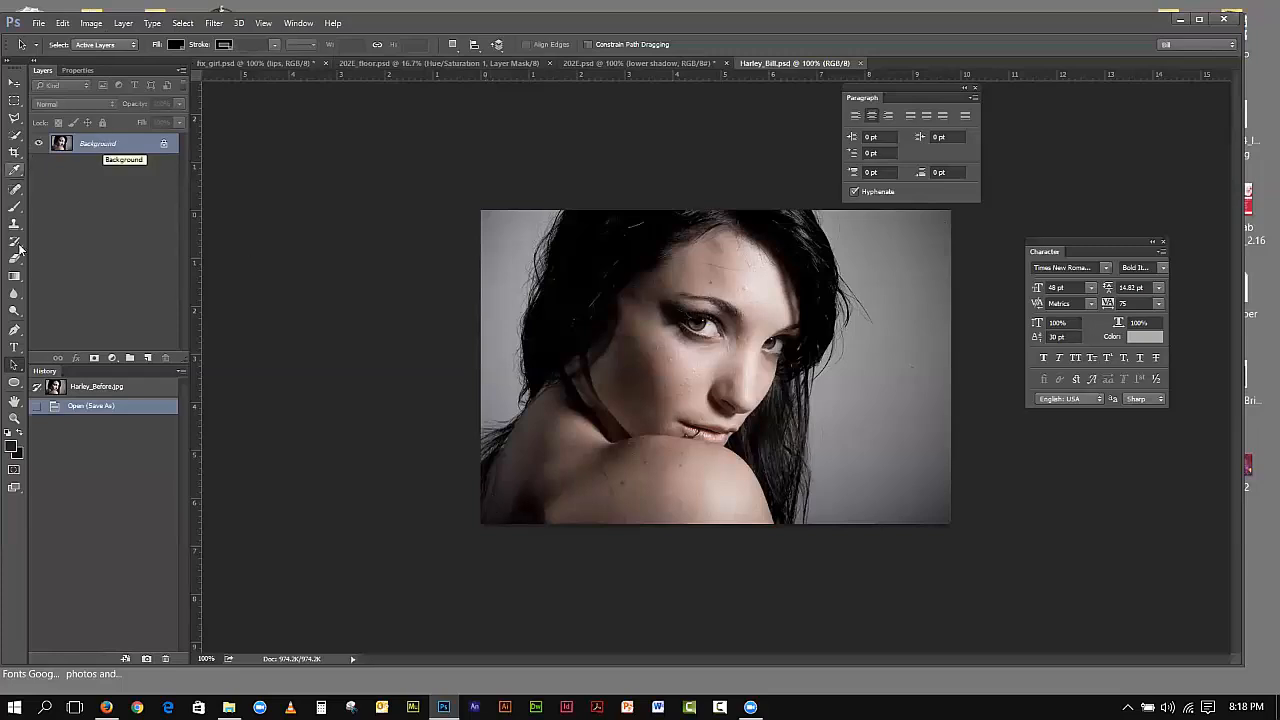
Step: Select the woman's face and shoulder with the Quick Selection tool, subtracting the hair and background and keeping both eyes included
click(12, 137)
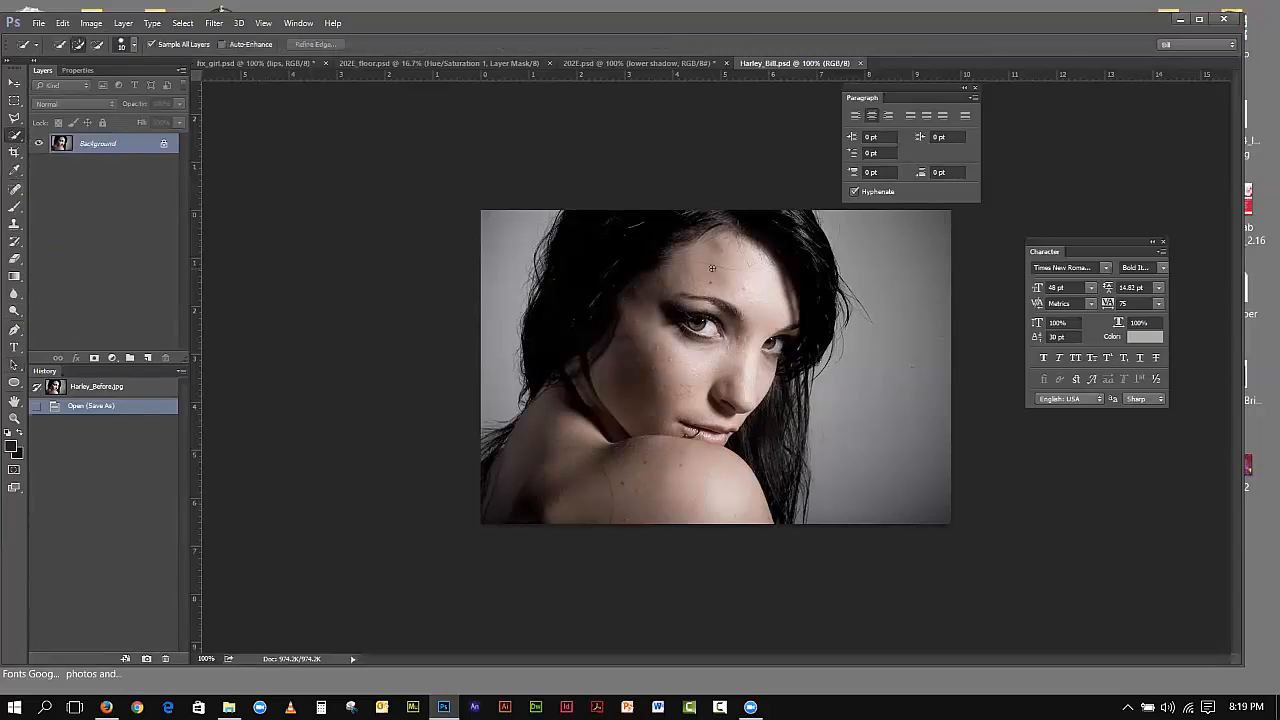
mouse_move(713, 249)
mouse_down()
mouse_move(623, 366)
mouse_move(706, 459)
mouse_move(600, 450)
mouse_up()
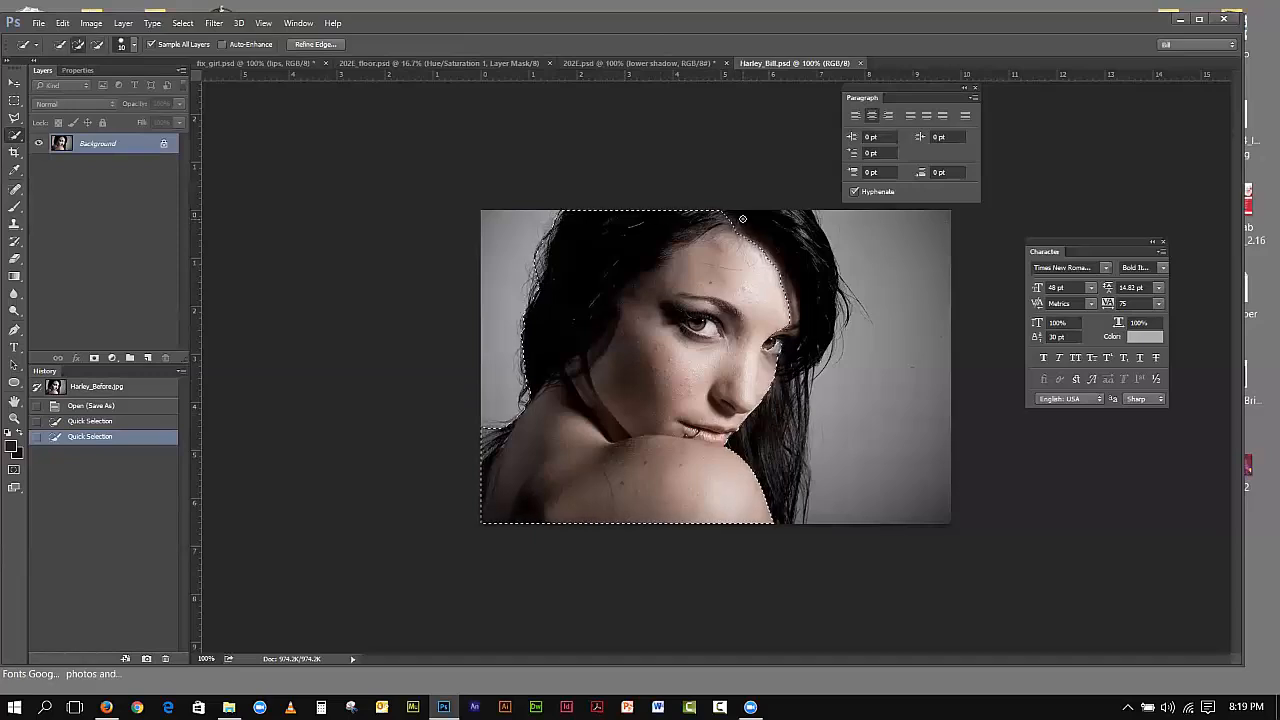
key(alt)
mouse_move(741, 219)
mouse_down()
mouse_move(653, 236)
mouse_move(518, 371)
mouse_up()
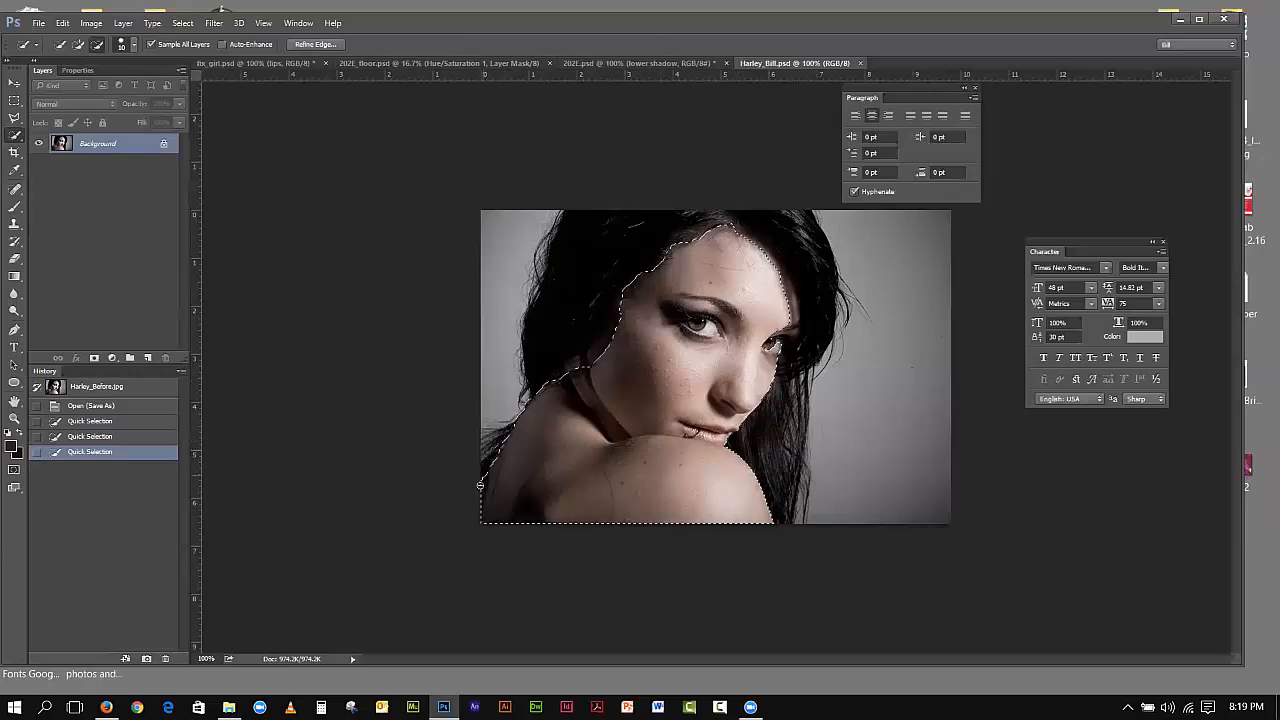
drag(479, 494, 360, 466)
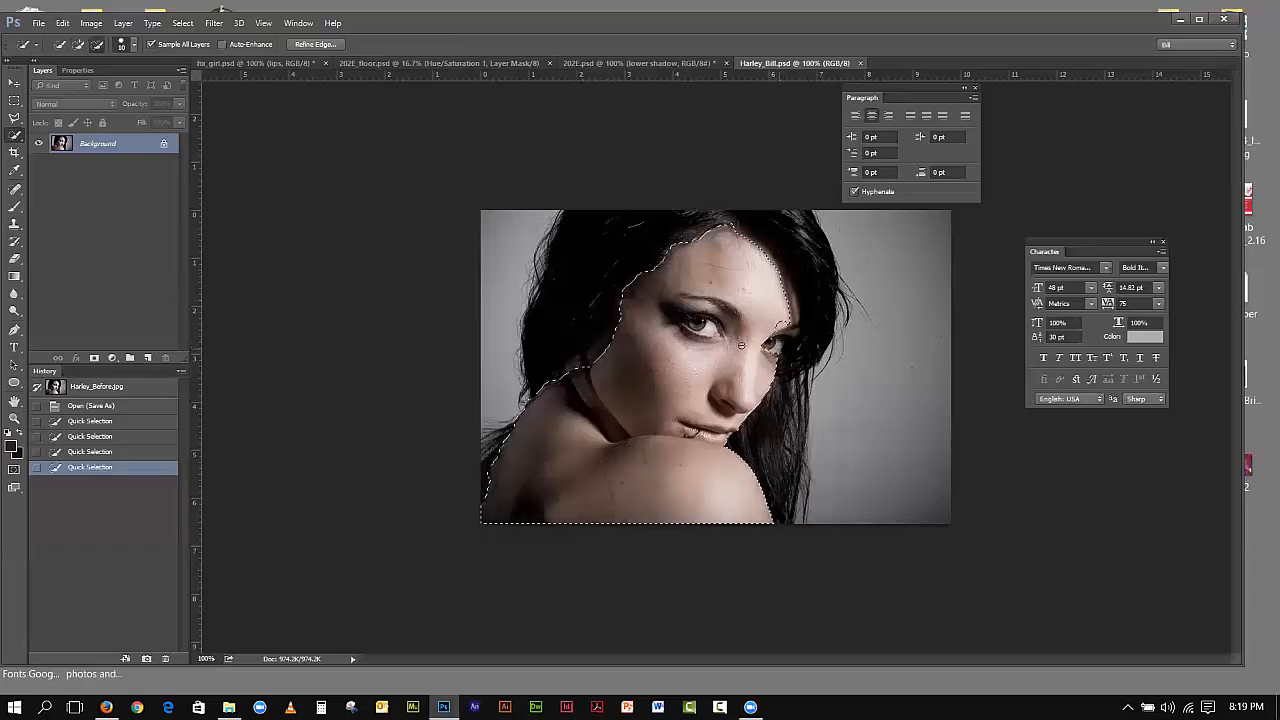
drag(741, 345, 768, 345)
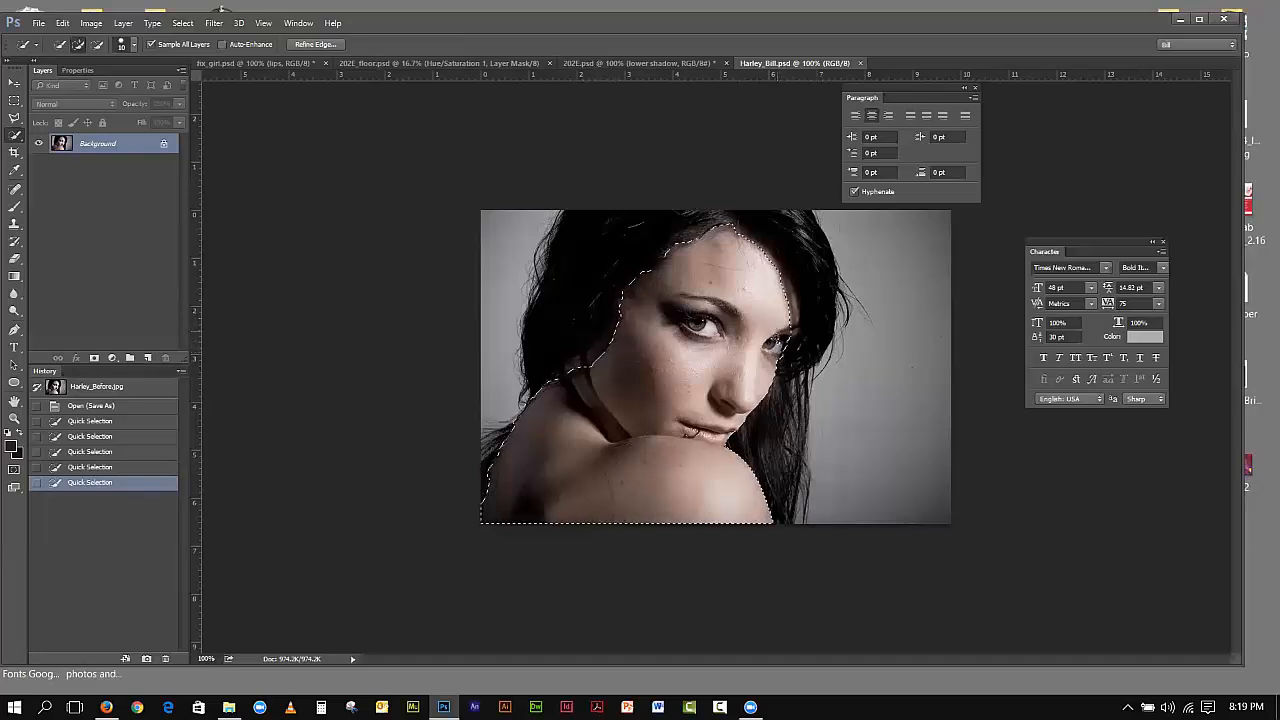
click(773, 343)
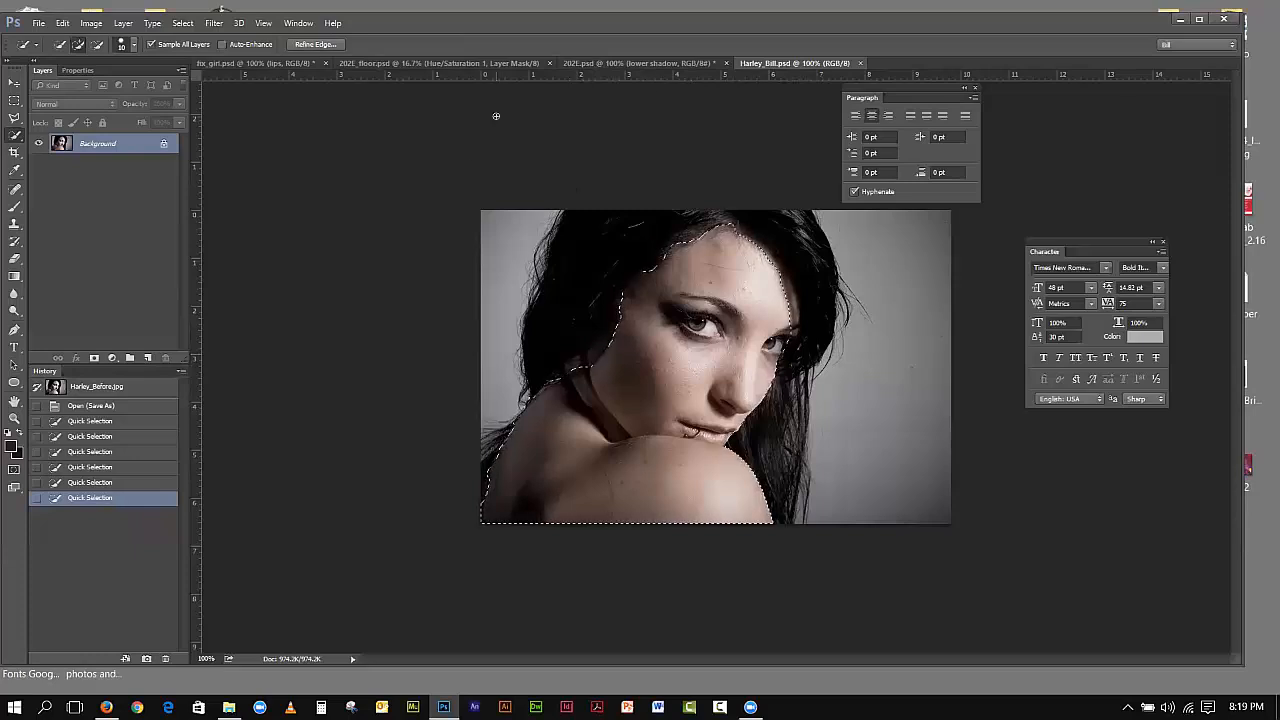
click(190, 28)
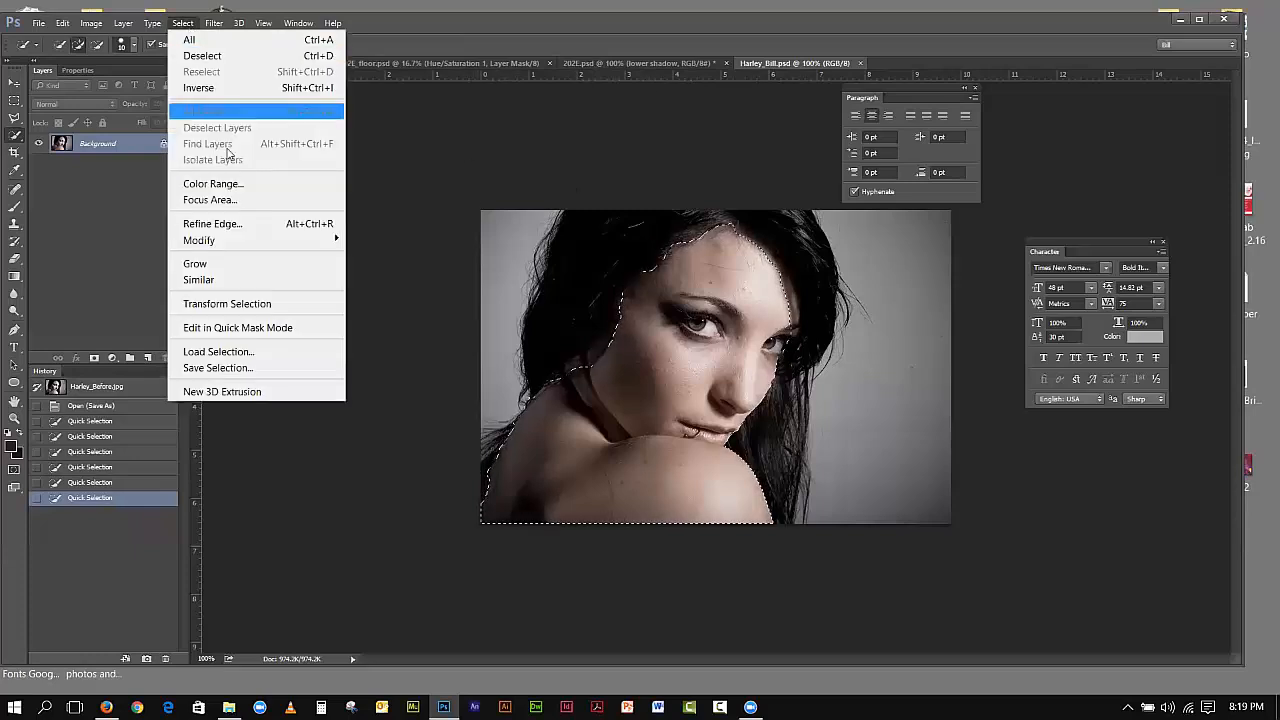
mouse_move(239, 251)
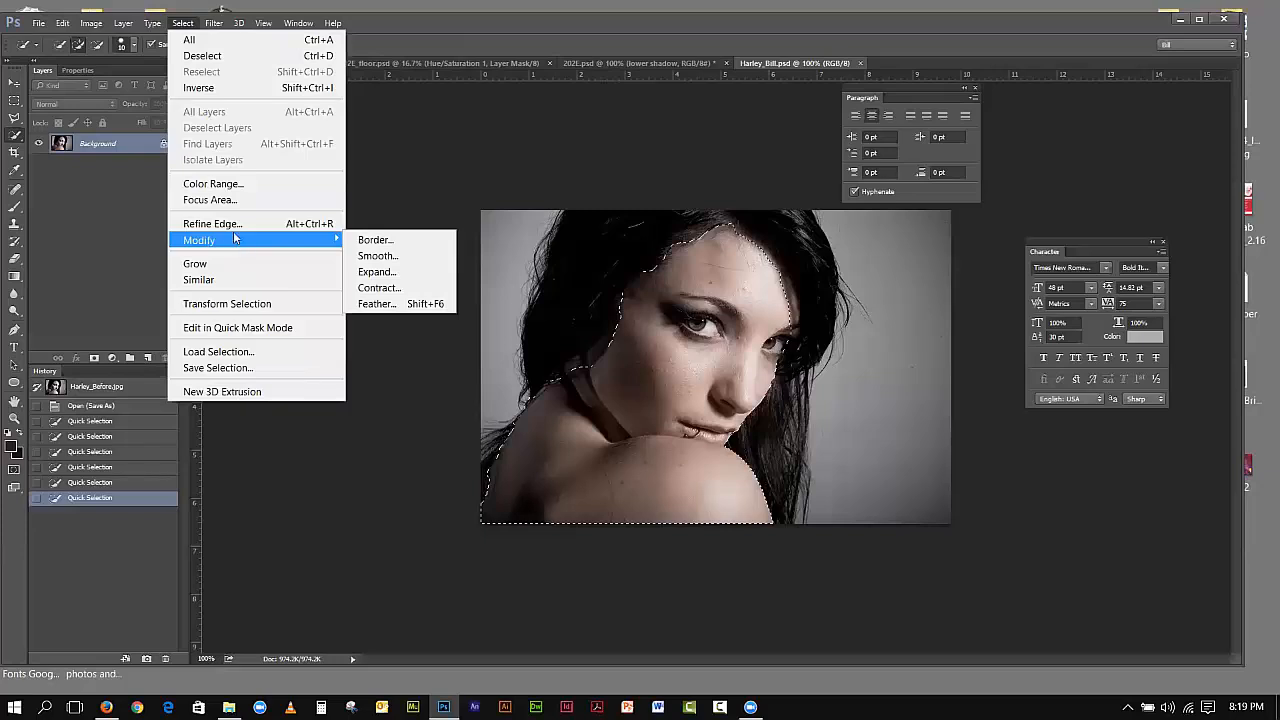
click(300, 224)
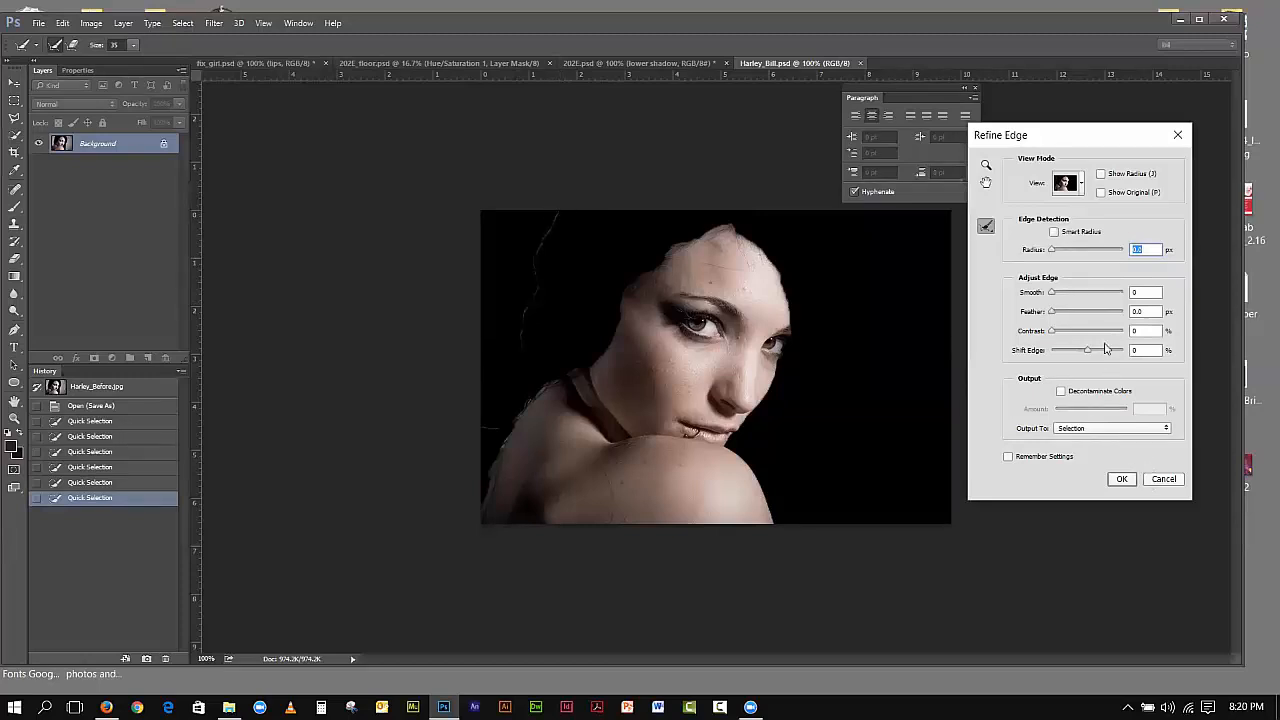
click(1164, 480)
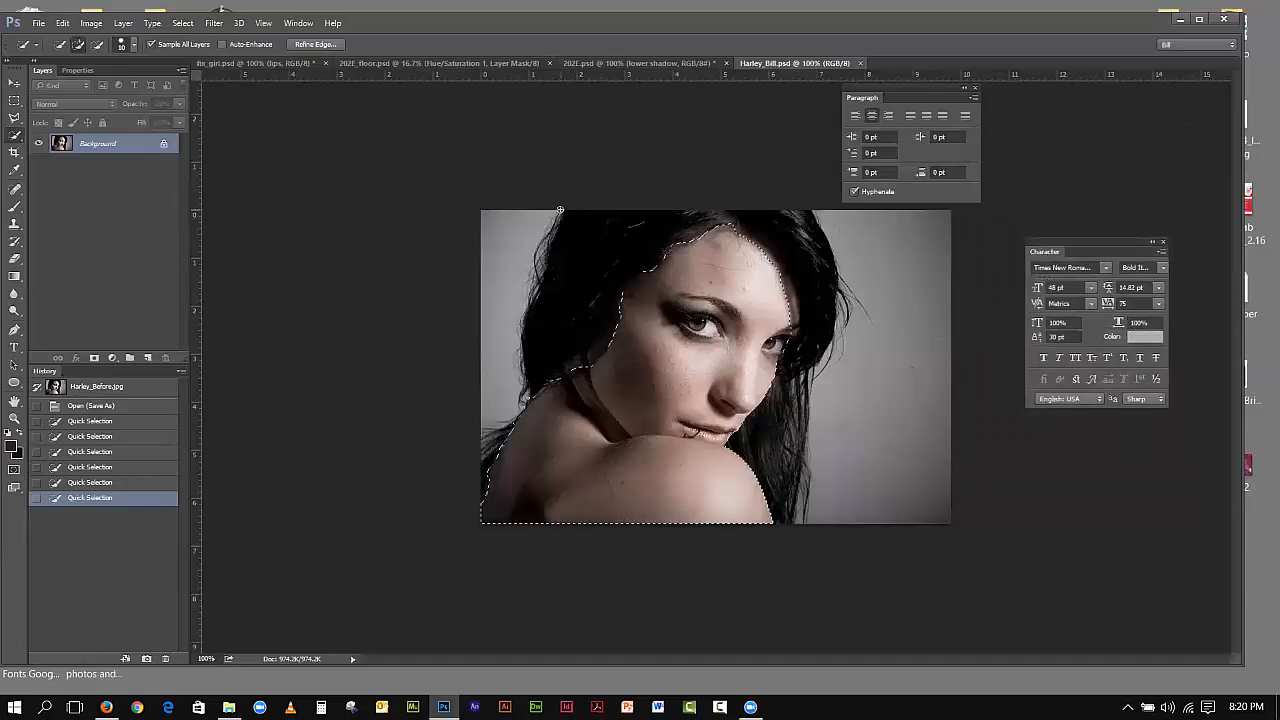
Step: Clean up the Quick Selection along the woman's back, subtracting the stray hair and adding the missed skin at the shoulder edge
key(alt)
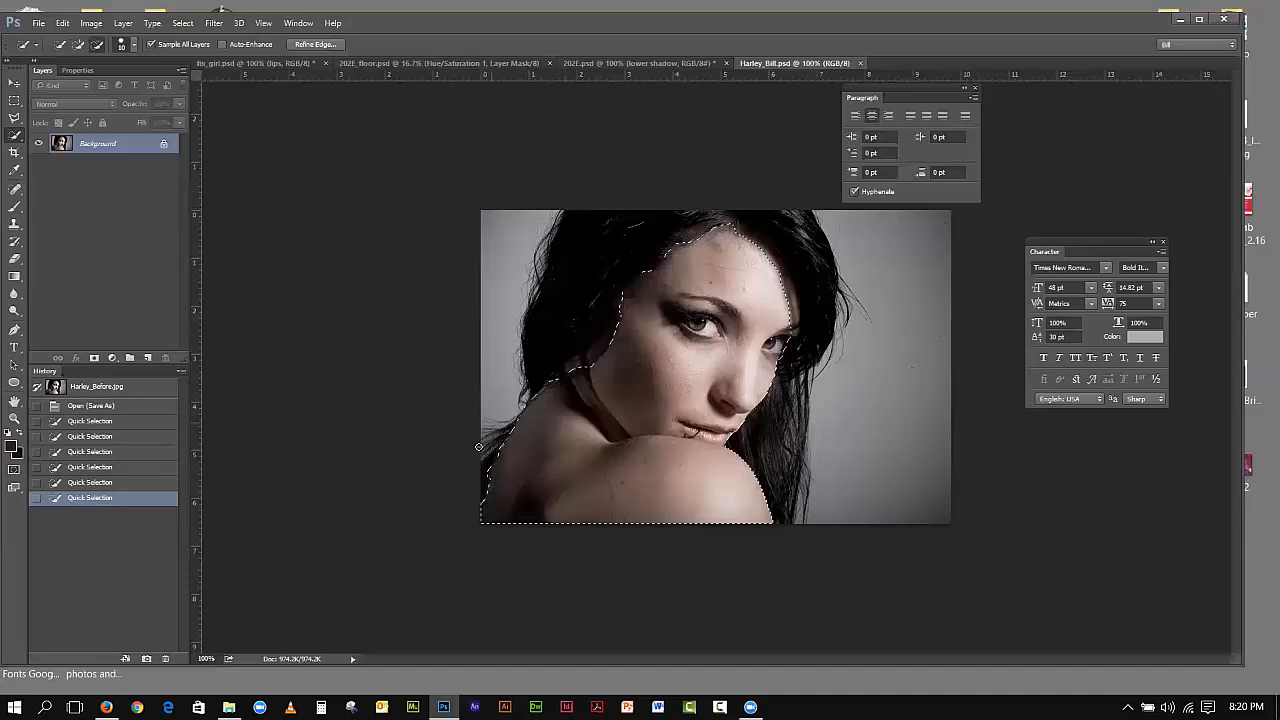
drag(479, 447, 489, 263)
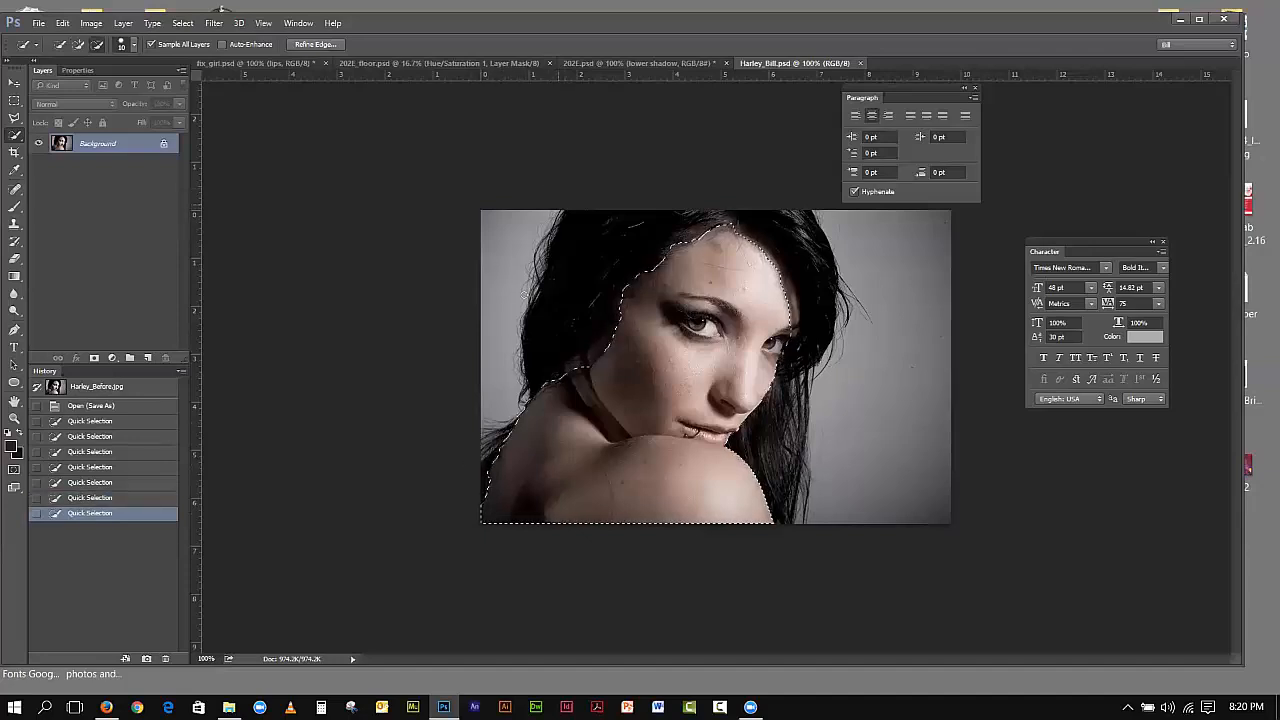
click(522, 301)
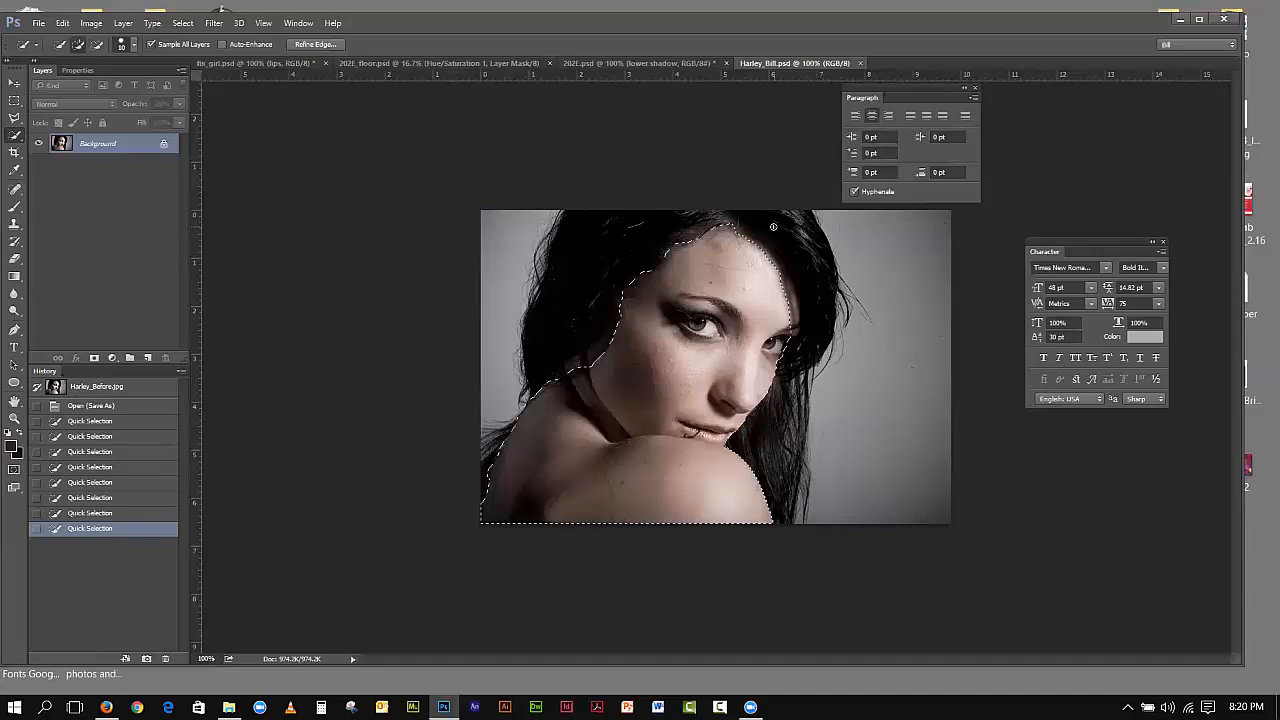
click(487, 470)
drag(499, 466, 500, 441)
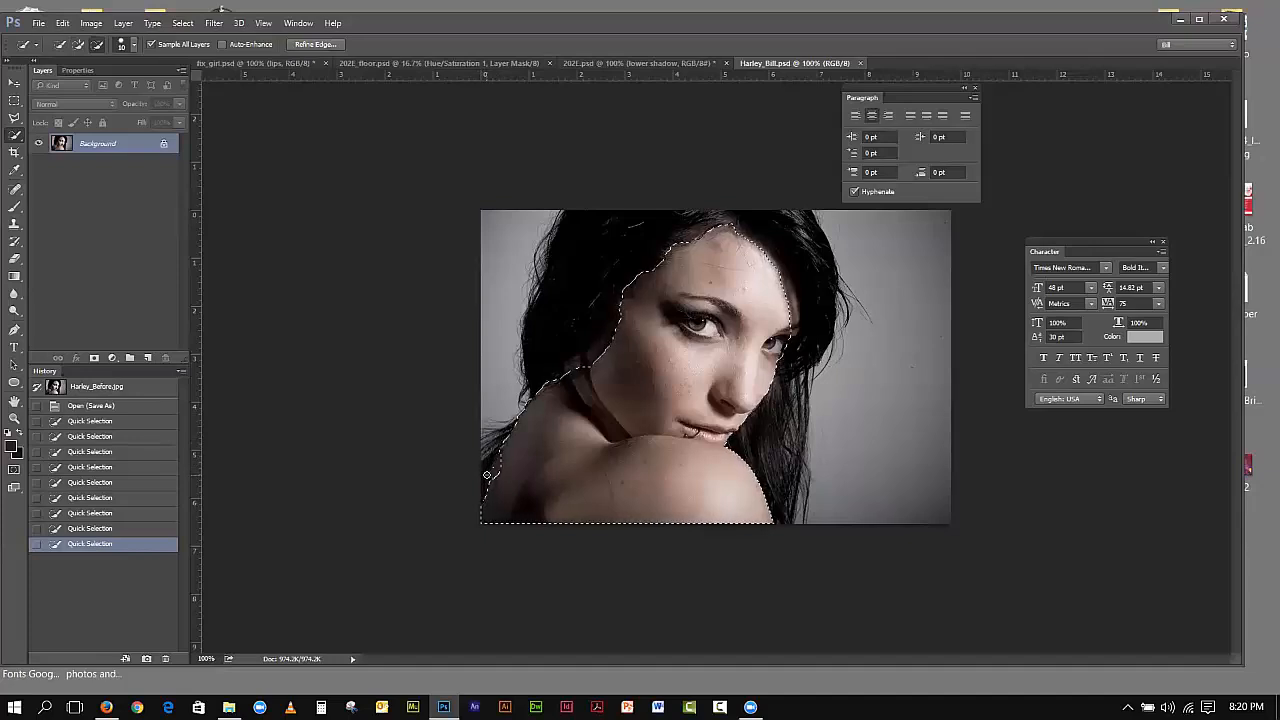
alt+click(485, 469)
key(alt)
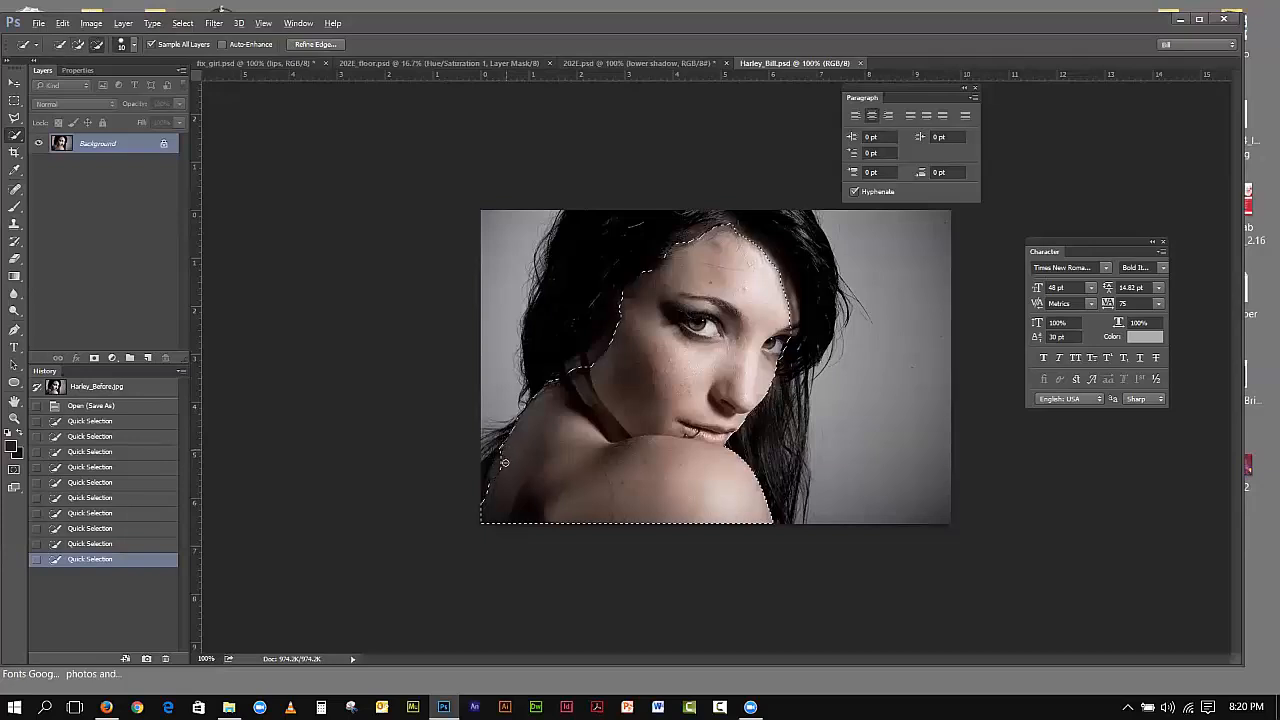
drag(501, 476, 582, 437)
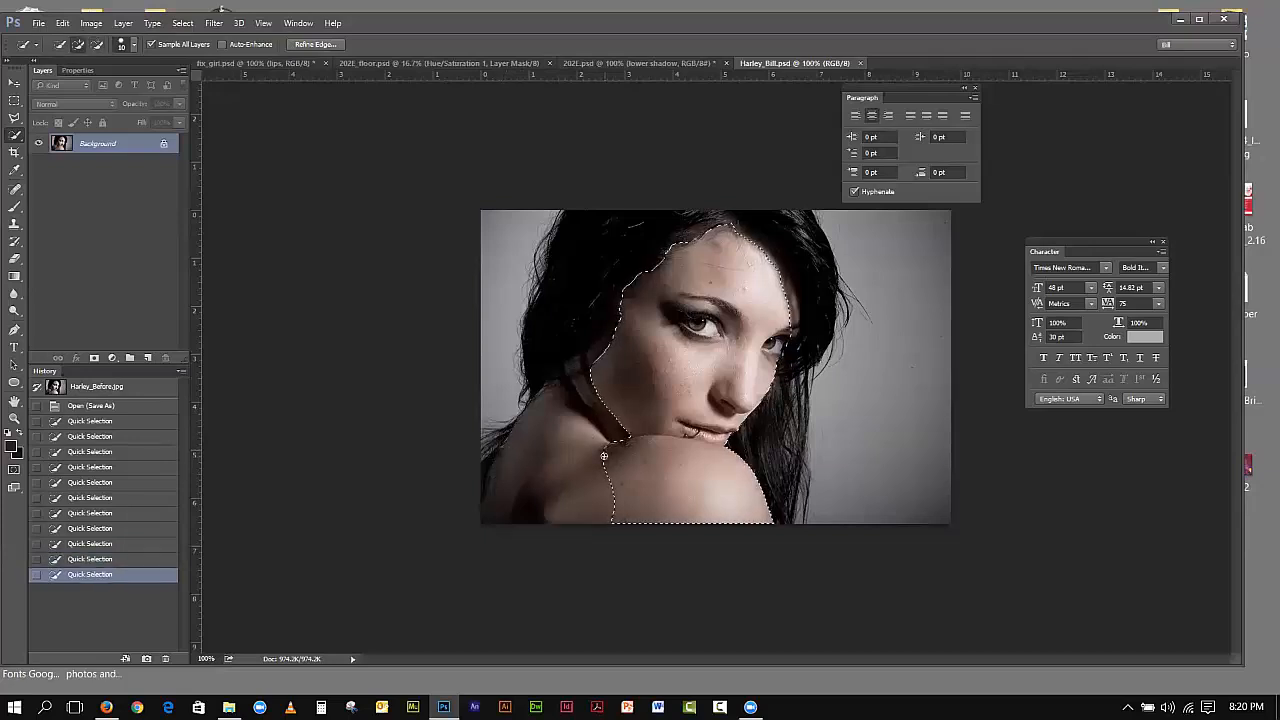
key(ctrl+z)
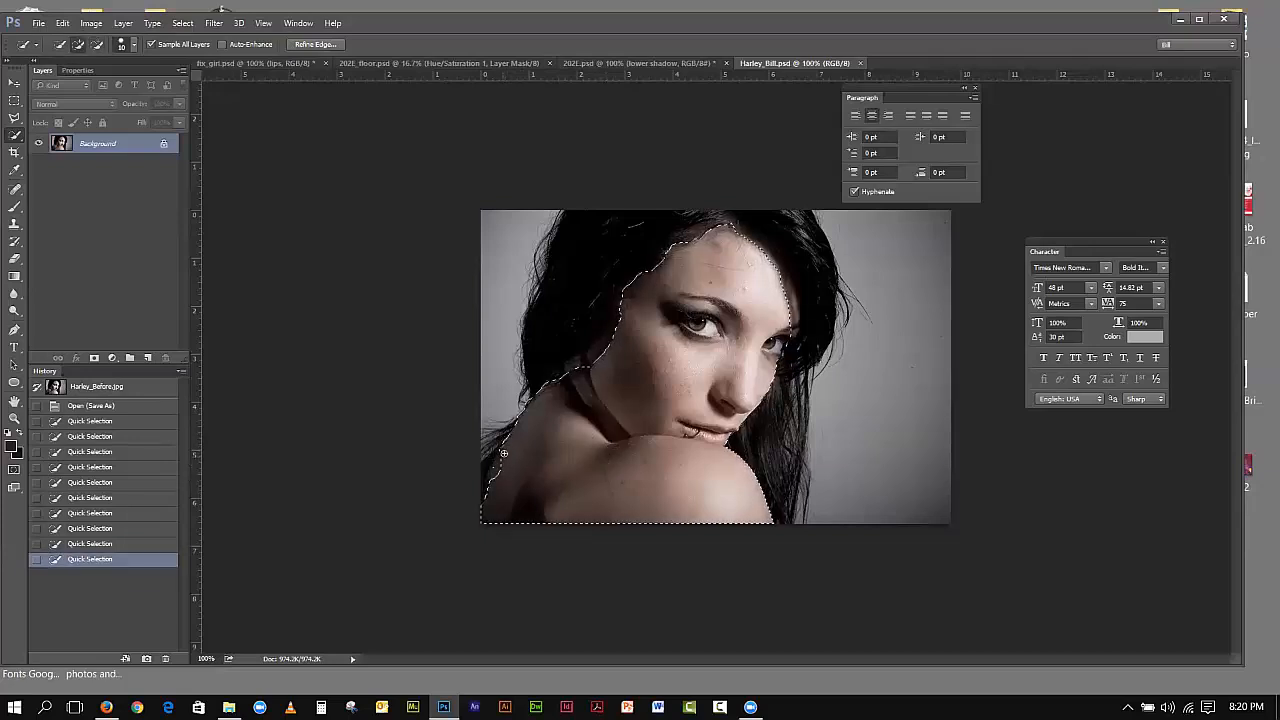
drag(495, 485, 502, 485)
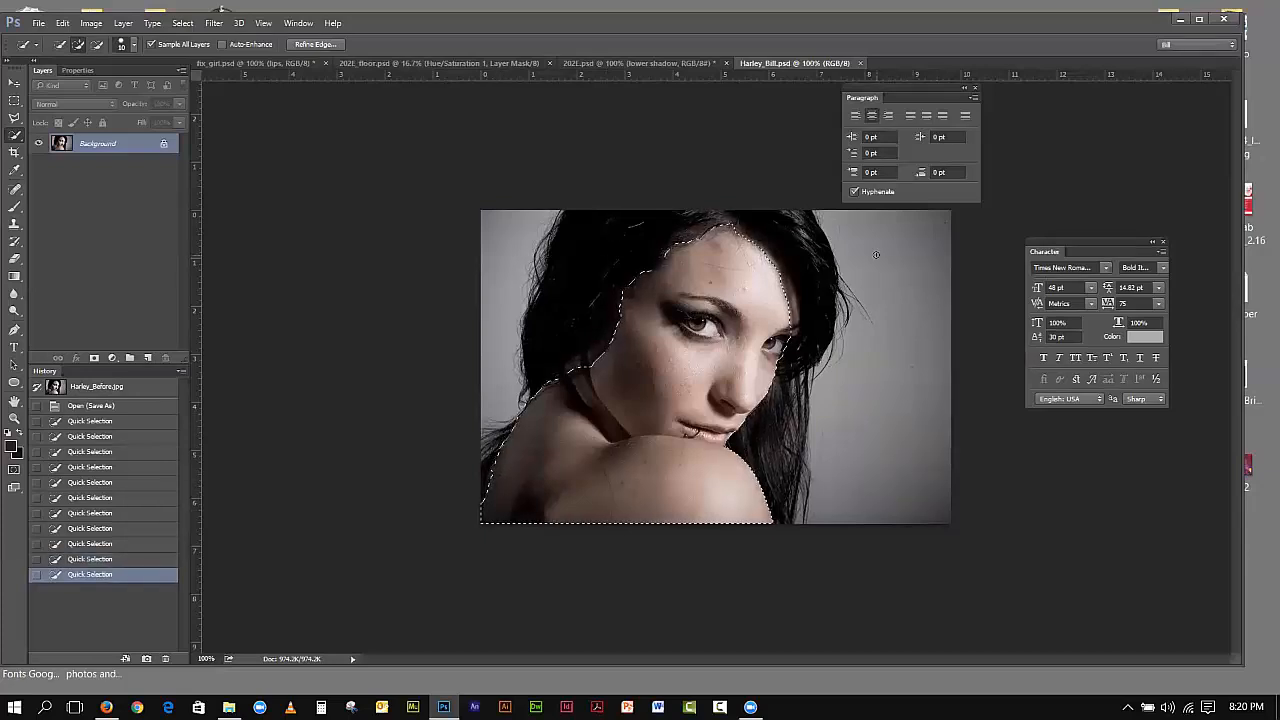
Step: Open Refine Edge for the skin selection and enable Smart Radius with a radius of 1.9 px
click(183, 24)
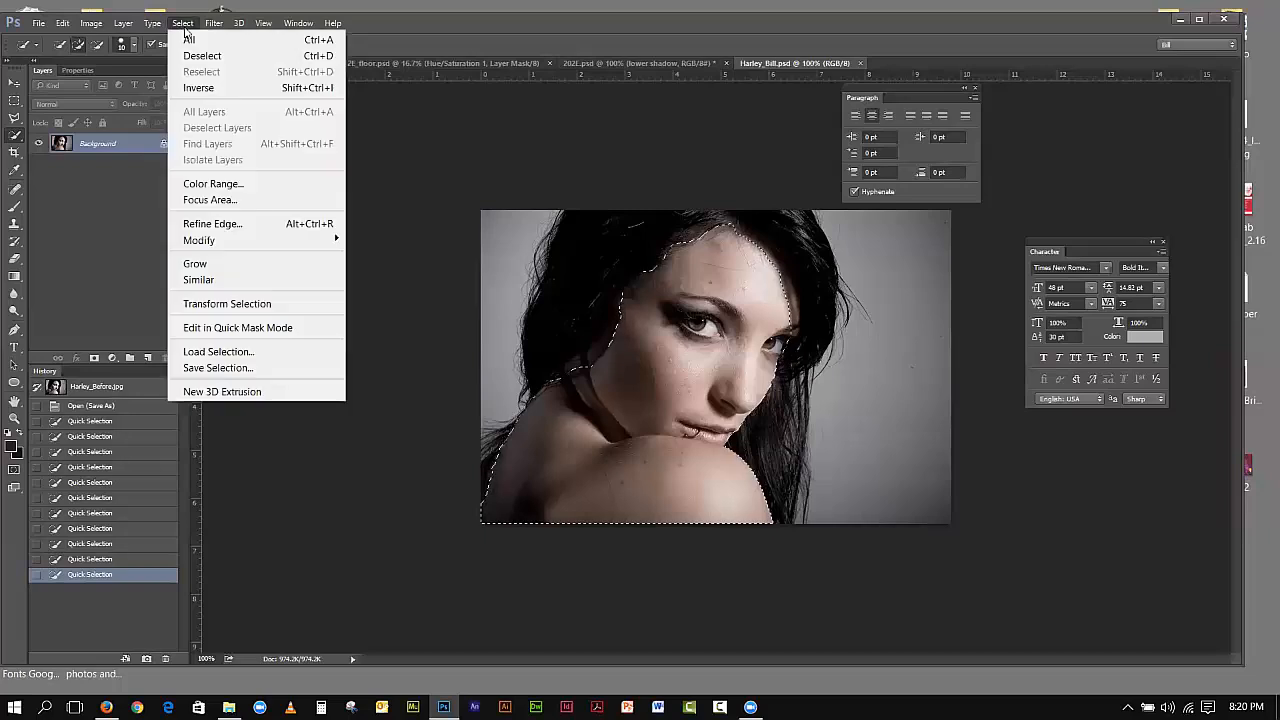
mouse_move(214, 250)
click(210, 224)
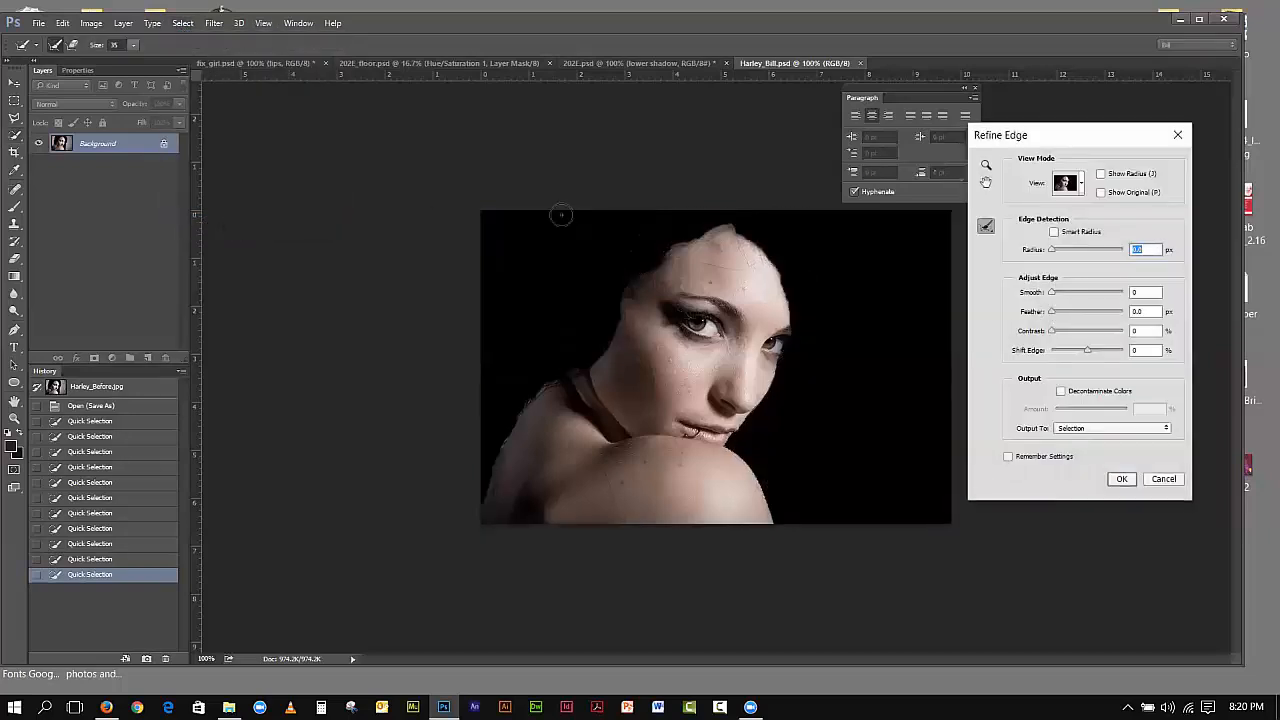
click(1054, 233)
drag(1056, 251, 1060, 251)
Step: Brush the Refine Radius tool along the hairline, both sides of the face and the back's edge, and apply the refinement as a selection
mouse_move(740, 229)
mouse_down()
mouse_move(794, 291)
mouse_move(789, 362)
mouse_move(758, 422)
mouse_up()
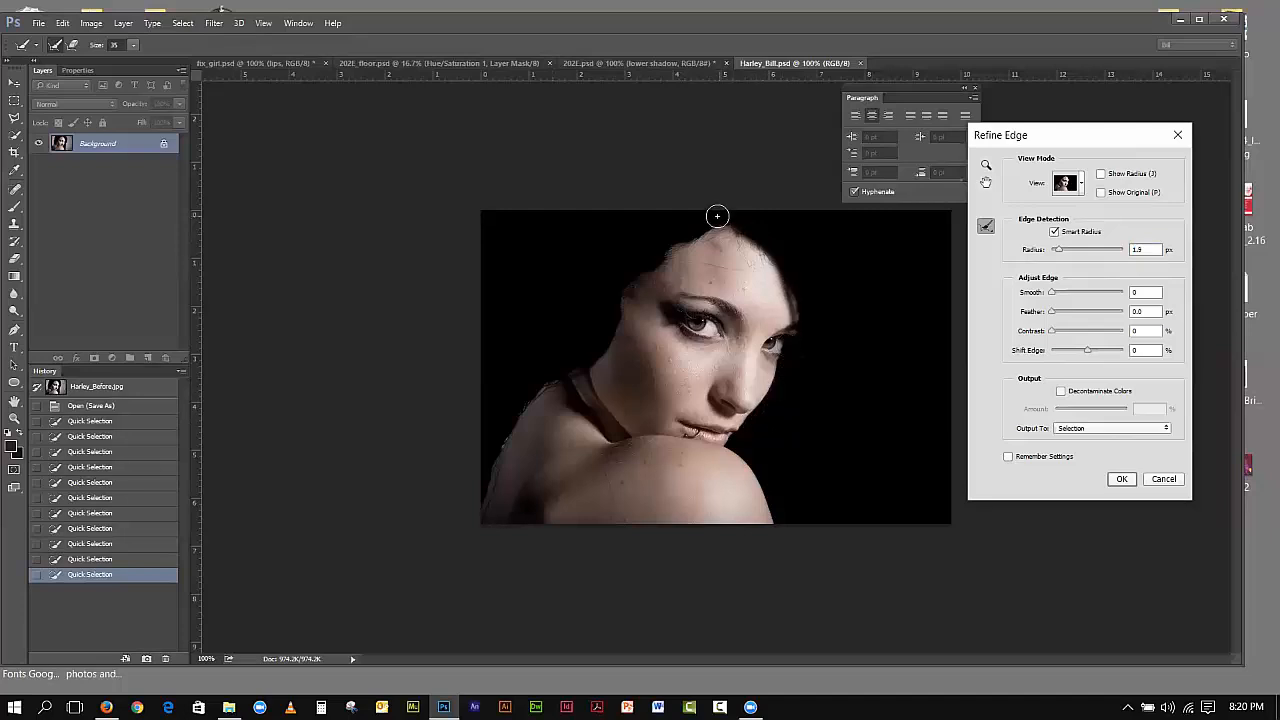
mouse_move(717, 221)
mouse_down()
mouse_move(628, 287)
mouse_move(576, 288)
mouse_move(568, 329)
mouse_move(591, 299)
mouse_move(617, 295)
mouse_move(613, 308)
mouse_move(565, 372)
mouse_move(509, 402)
mouse_move(474, 499)
mouse_up()
drag(527, 399, 488, 477)
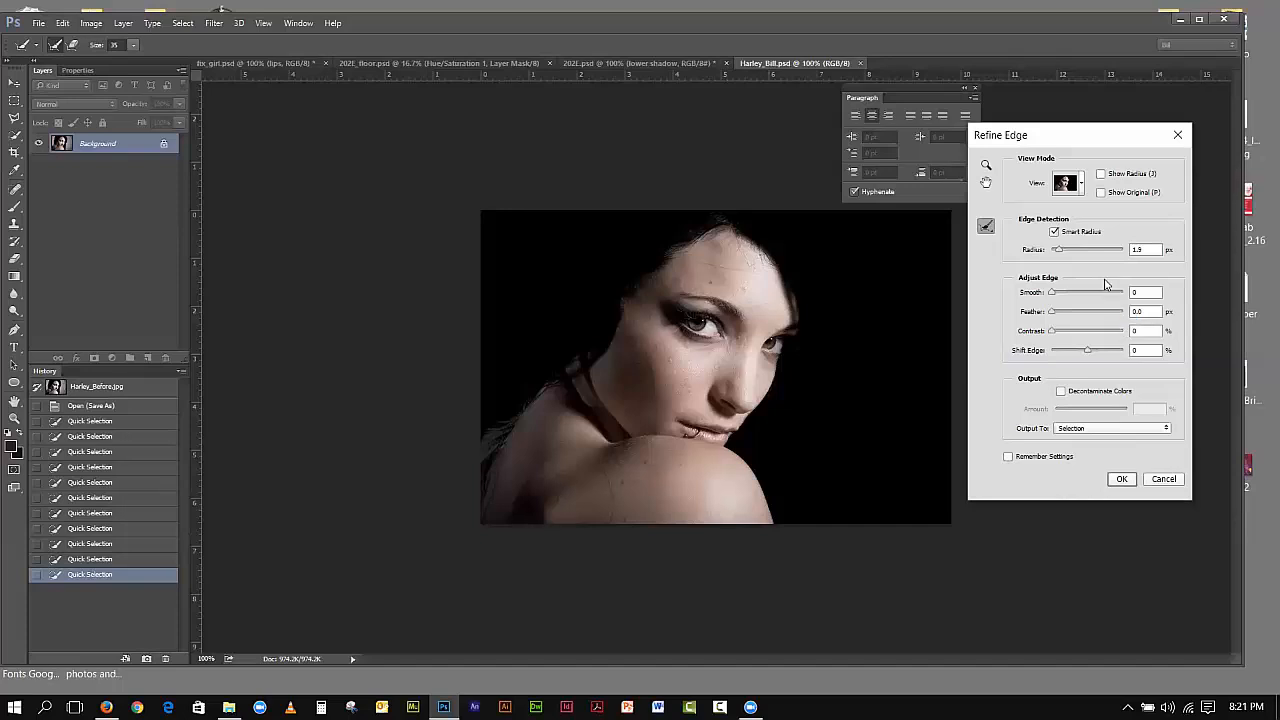
click(1124, 479)
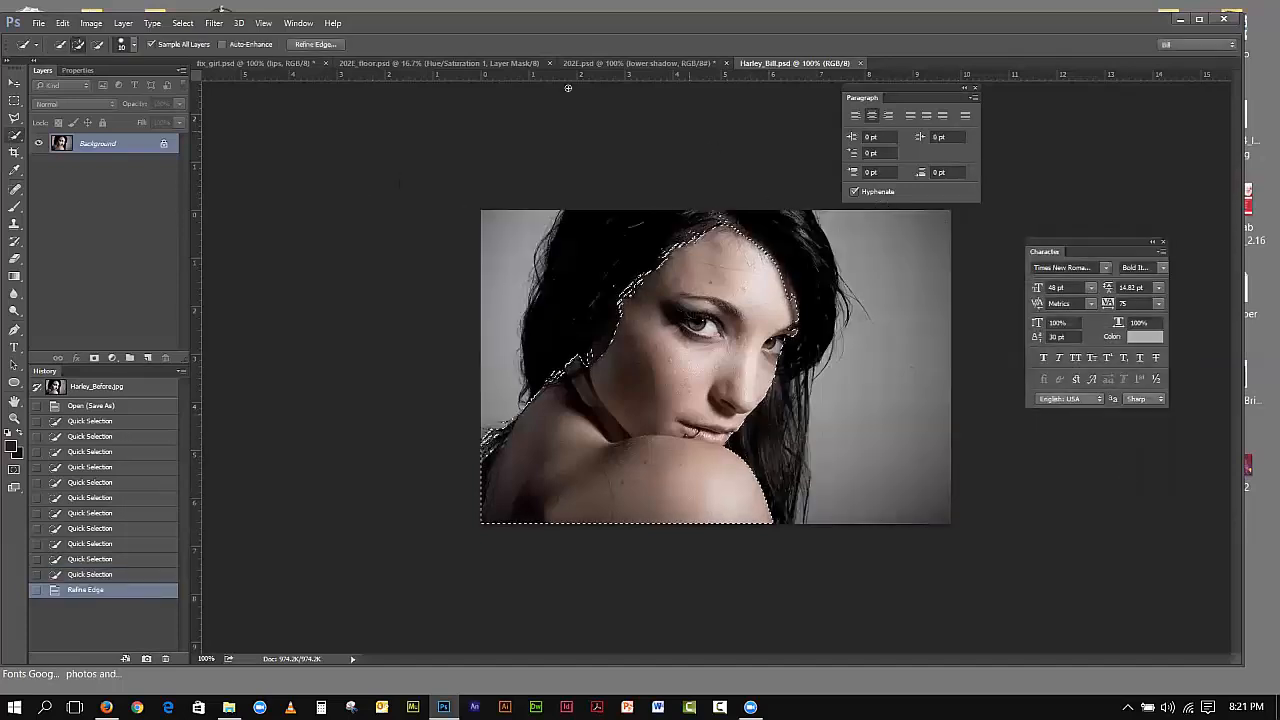
Step: Copy the selected skin to its own layer with Layer Via Copy and hide the Background layer to isolate it
click(123, 23)
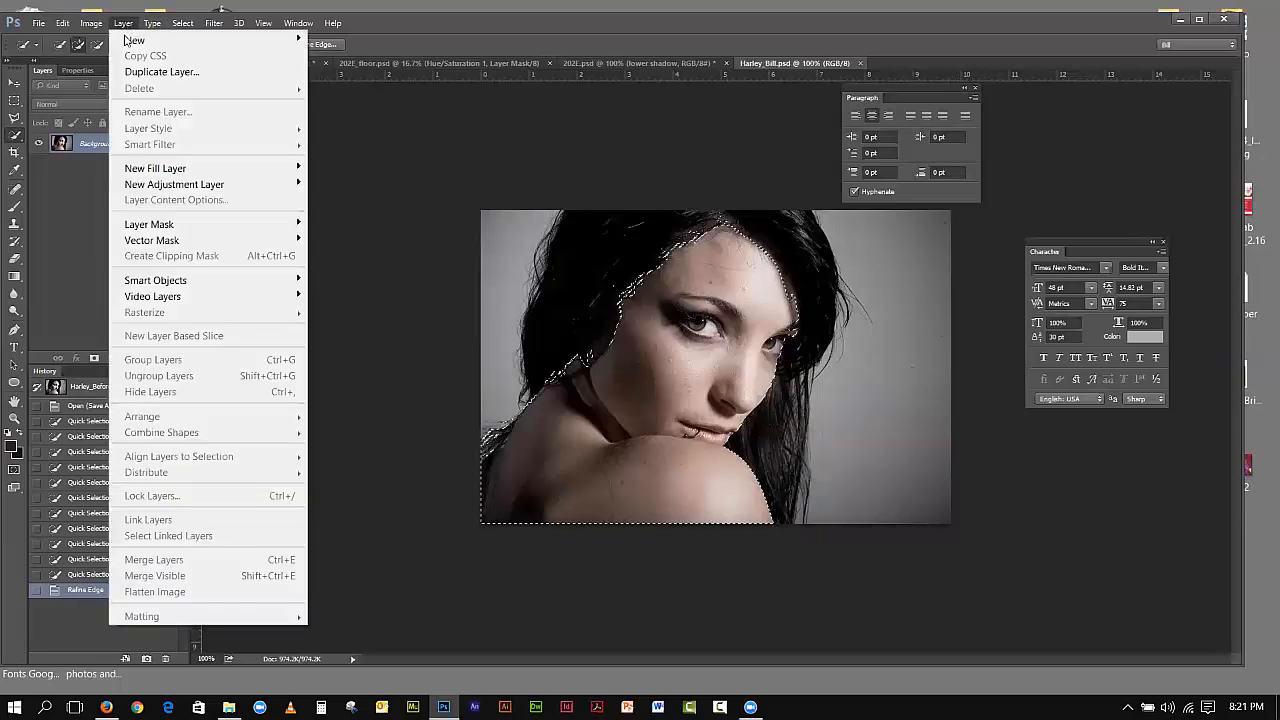
mouse_move(130, 40)
click(363, 112)
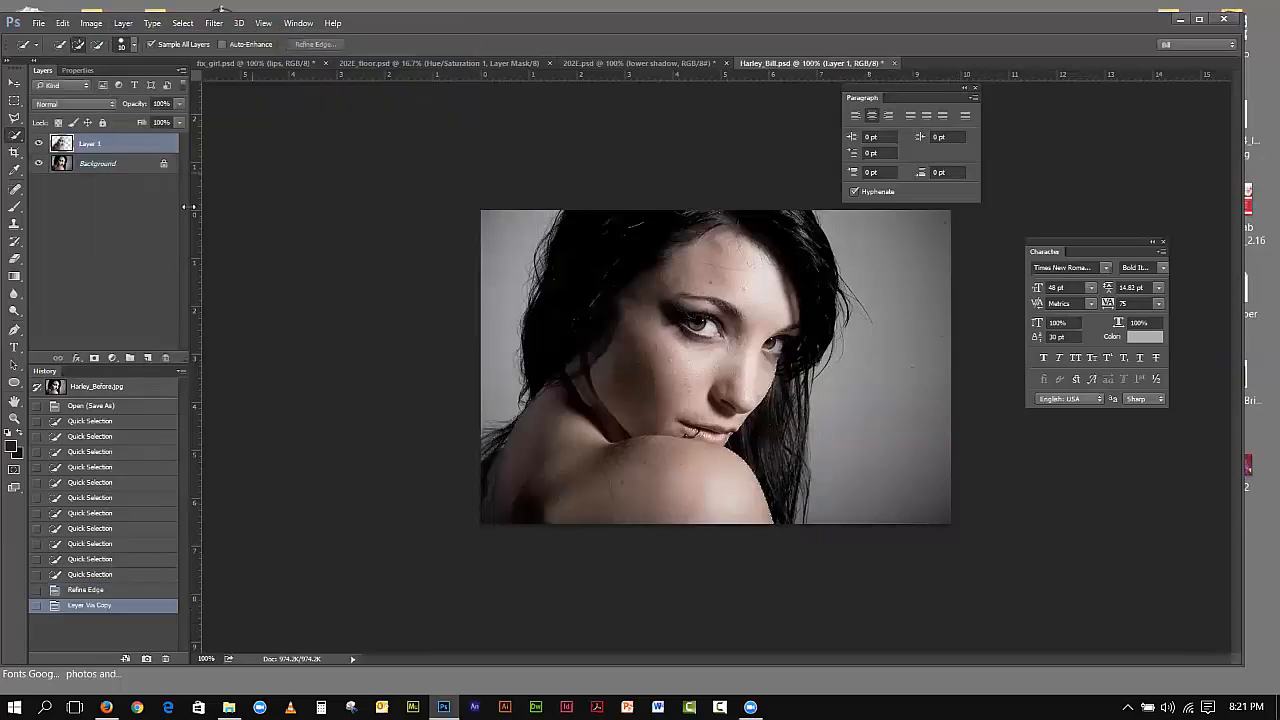
click(38, 164)
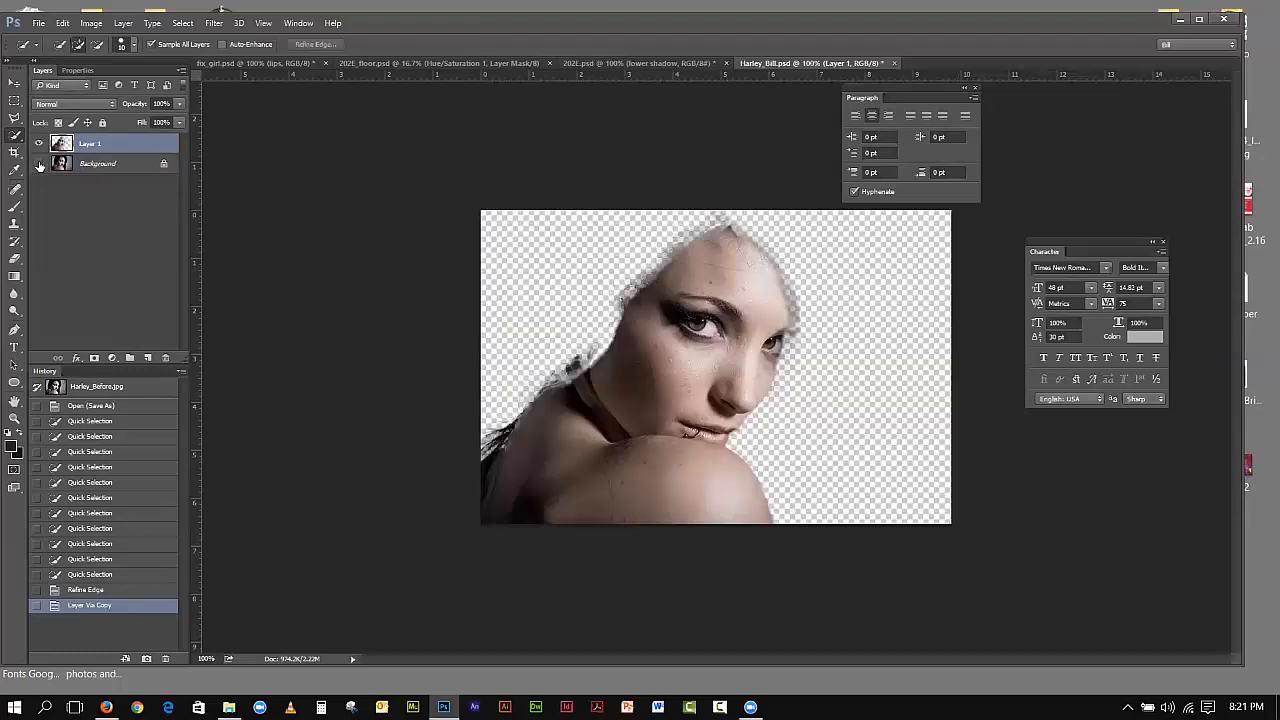
click(38, 164)
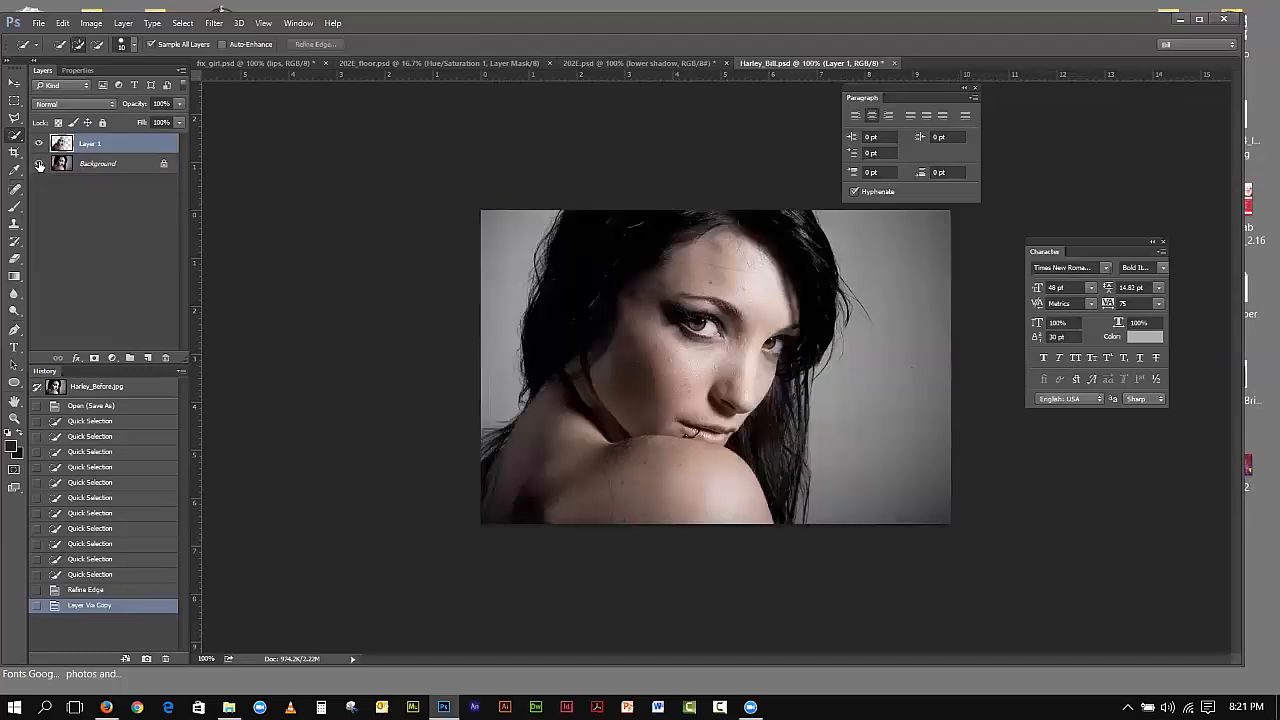
click(38, 164)
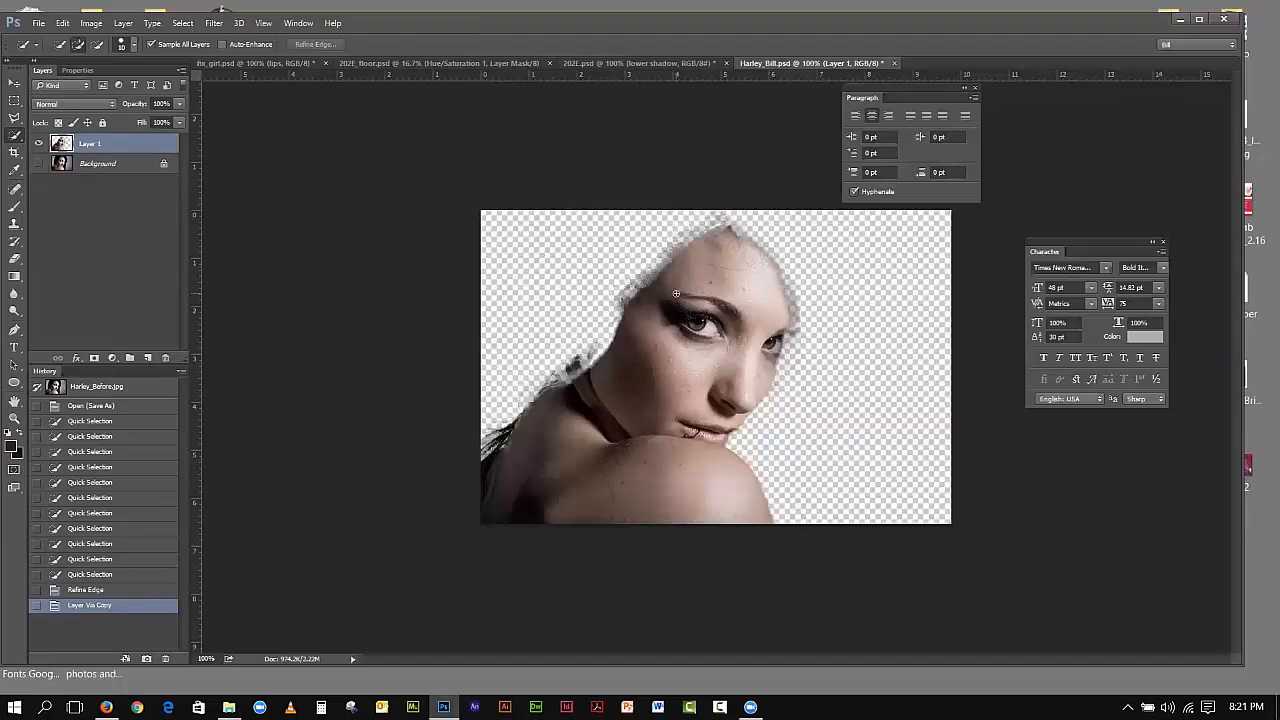
Step: Apply a Surface Blur to the skin copy with a radius of 16 pixels and a threshold of 14 levels
click(214, 22)
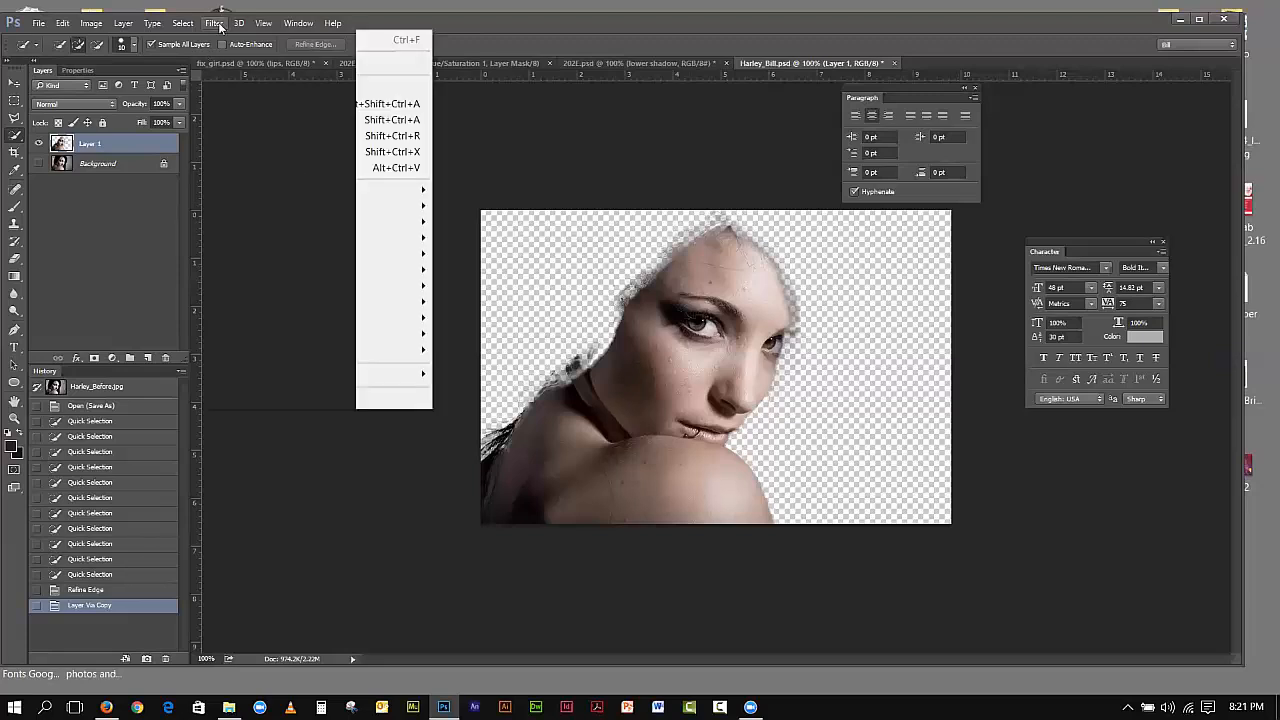
mouse_move(260, 207)
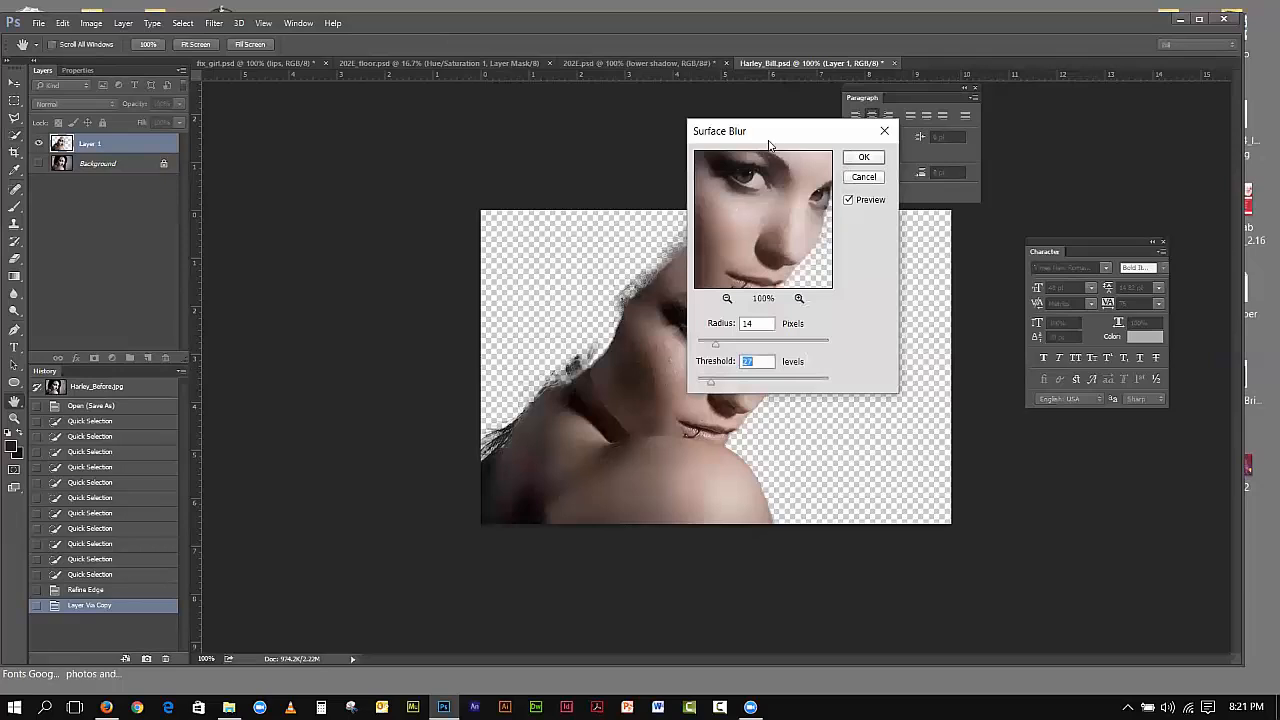
drag(760, 132, 943, 211)
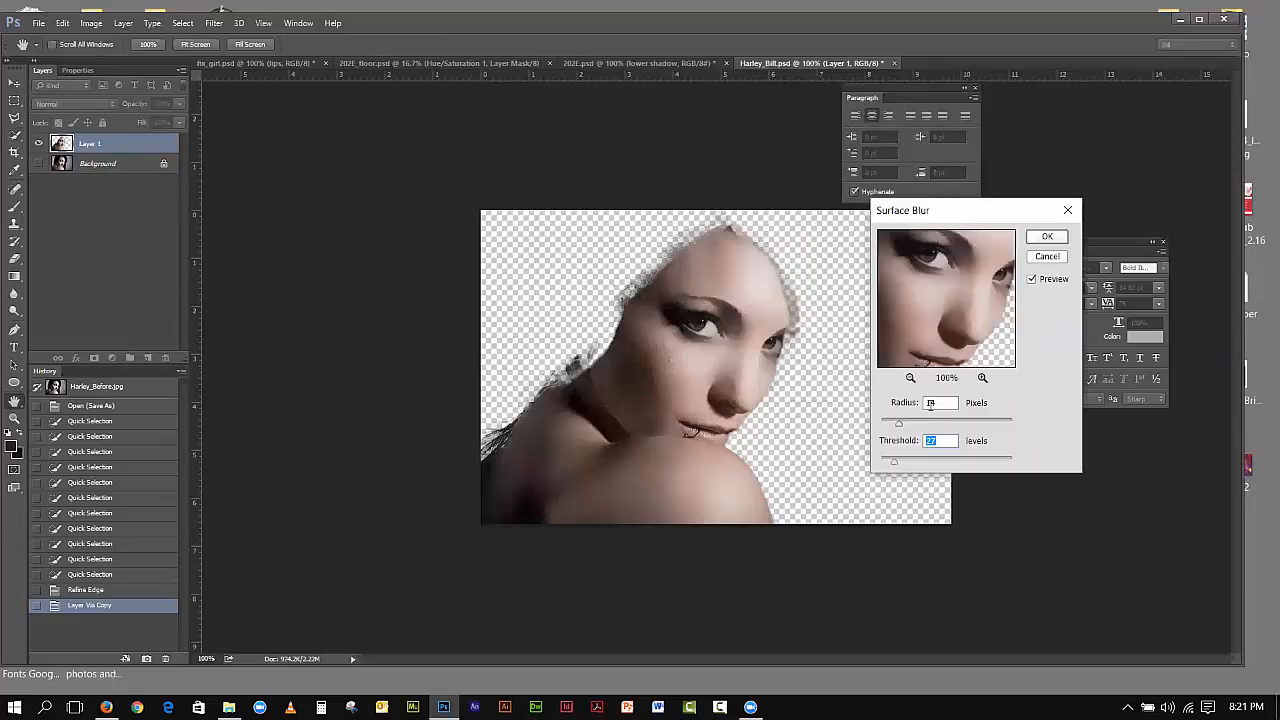
drag(899, 425, 891, 429)
key(shift+Tab)
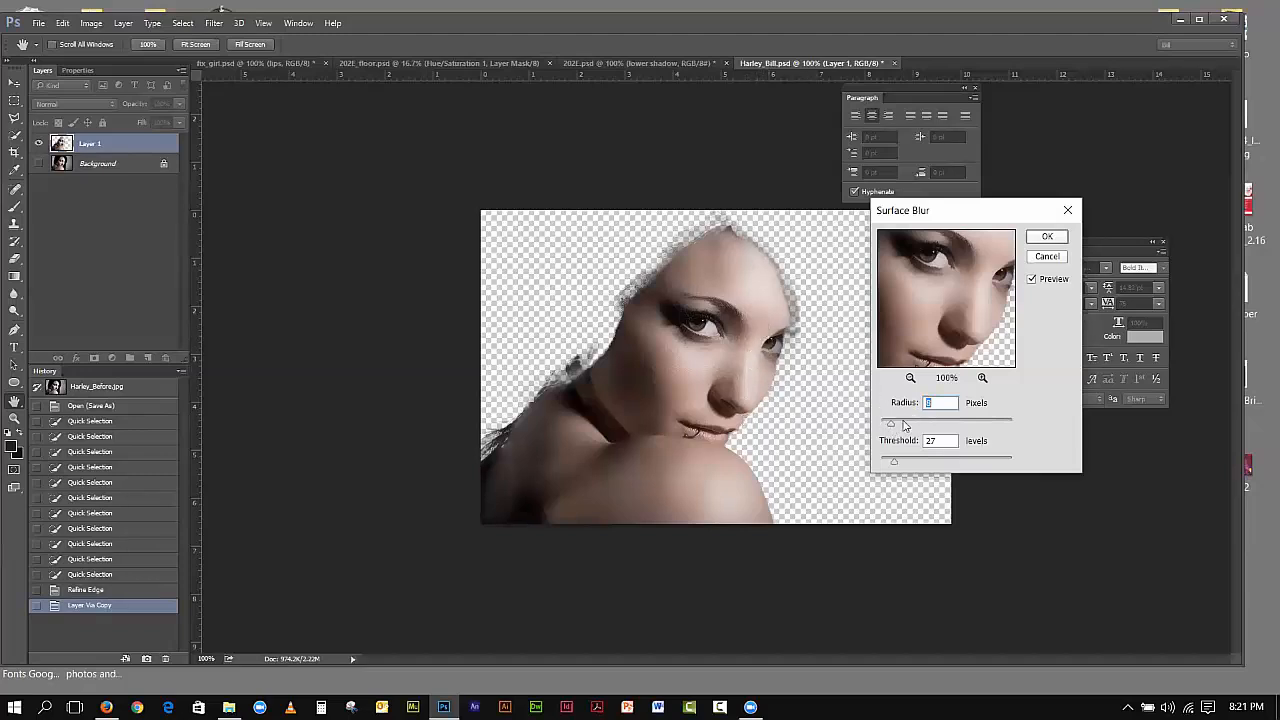
click(893, 462)
mouse_move(893, 464)
mouse_down()
mouse_move(883, 461)
mouse_move(902, 428)
mouse_move(881, 463)
mouse_move(895, 463)
mouse_up()
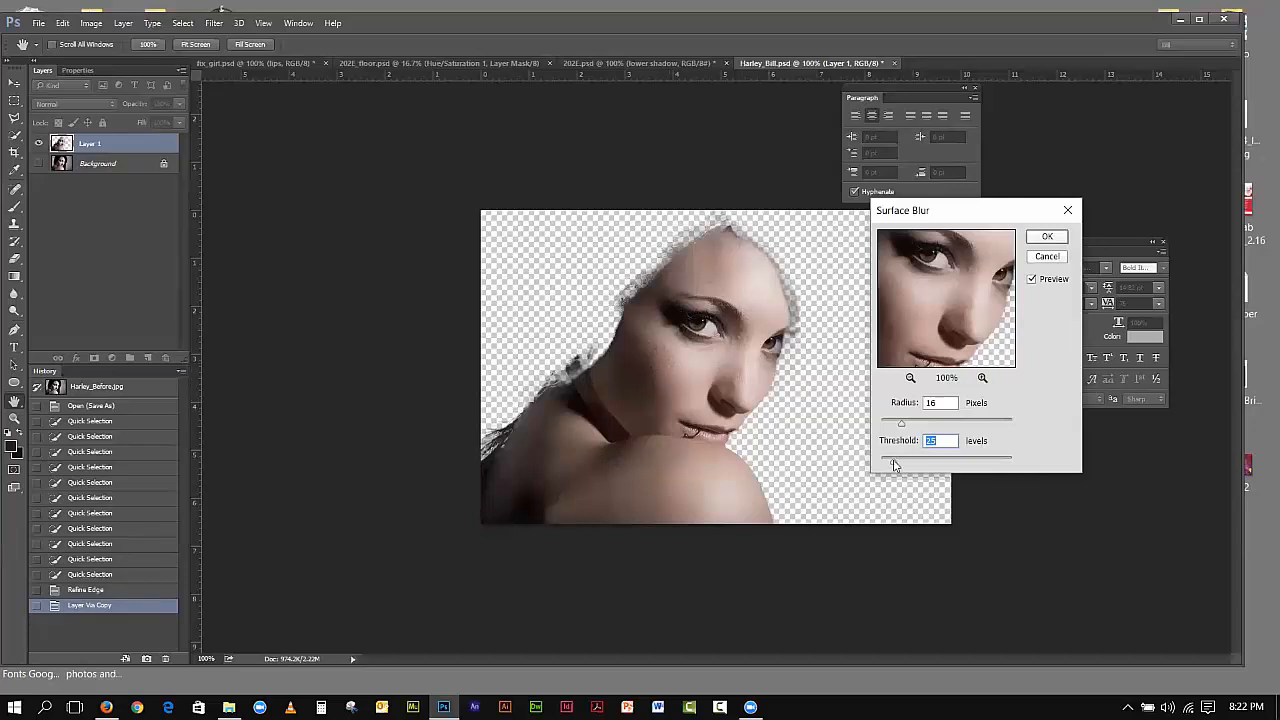
drag(895, 465, 886, 465)
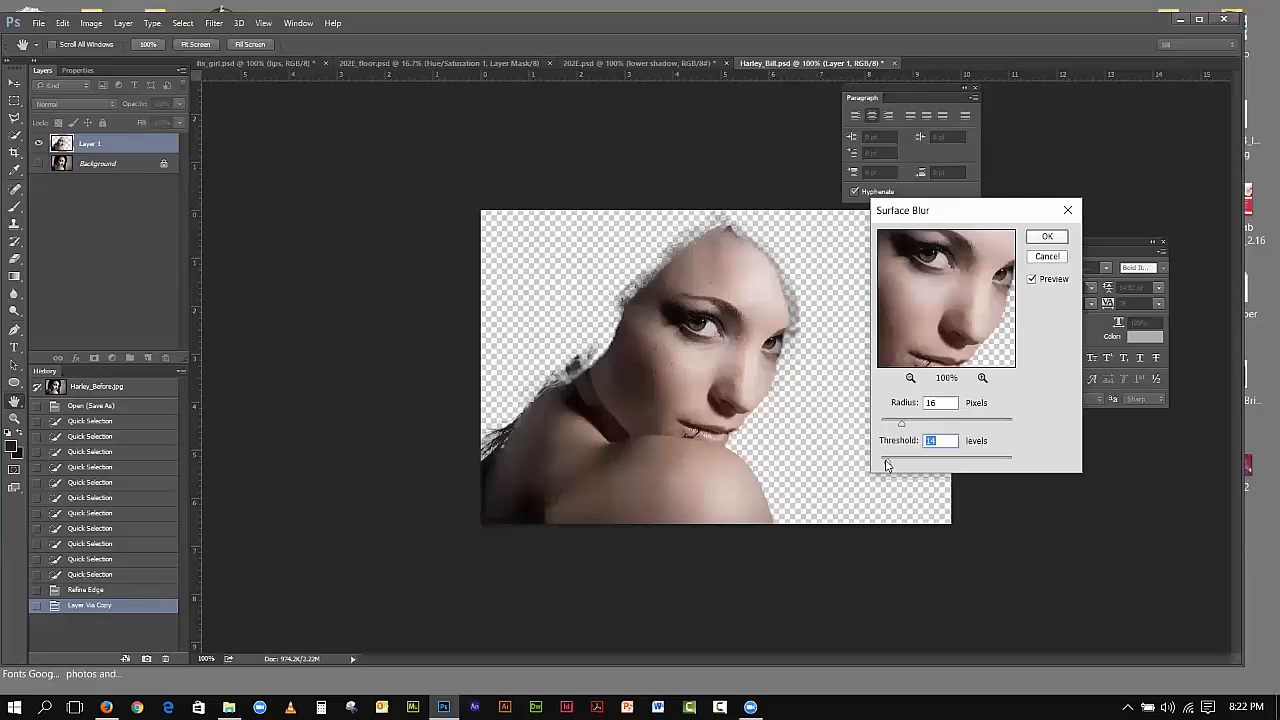
click(1048, 240)
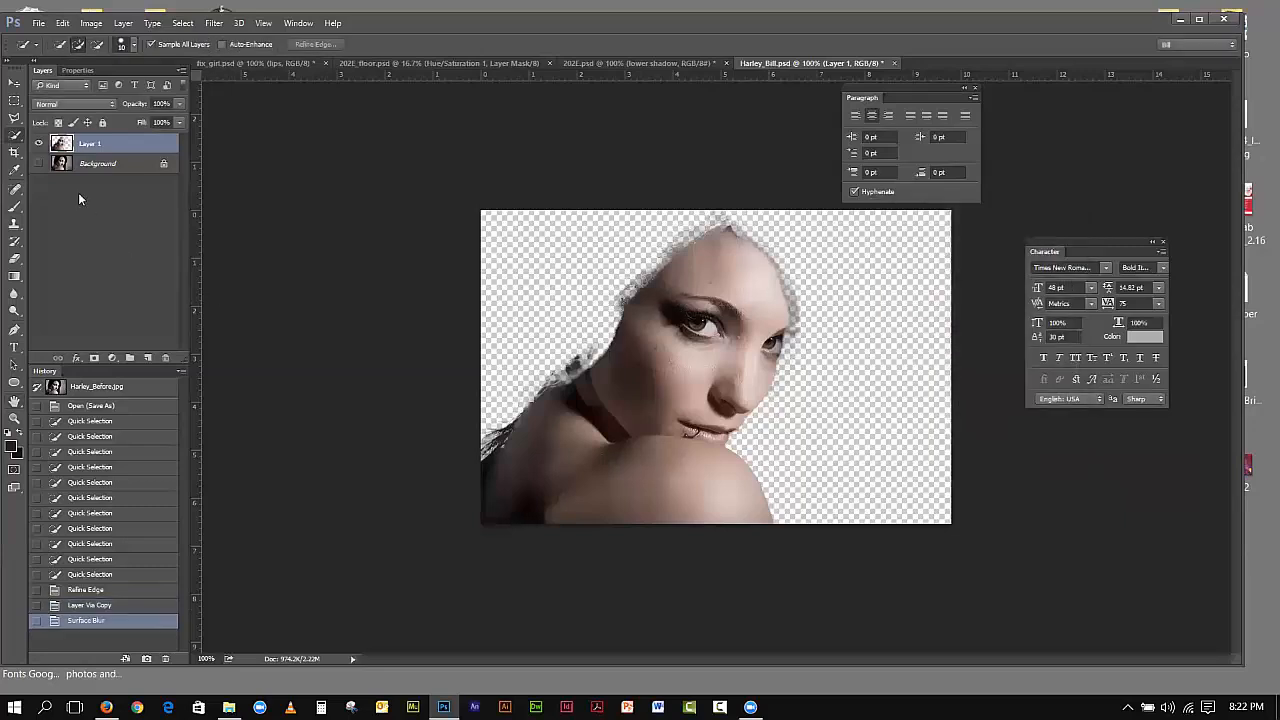
Step: Show the Background layer and toggle the blurred Layer 1 to compare the skin, leaving Layer 1 hidden
click(40, 165)
click(40, 145)
click(40, 145)
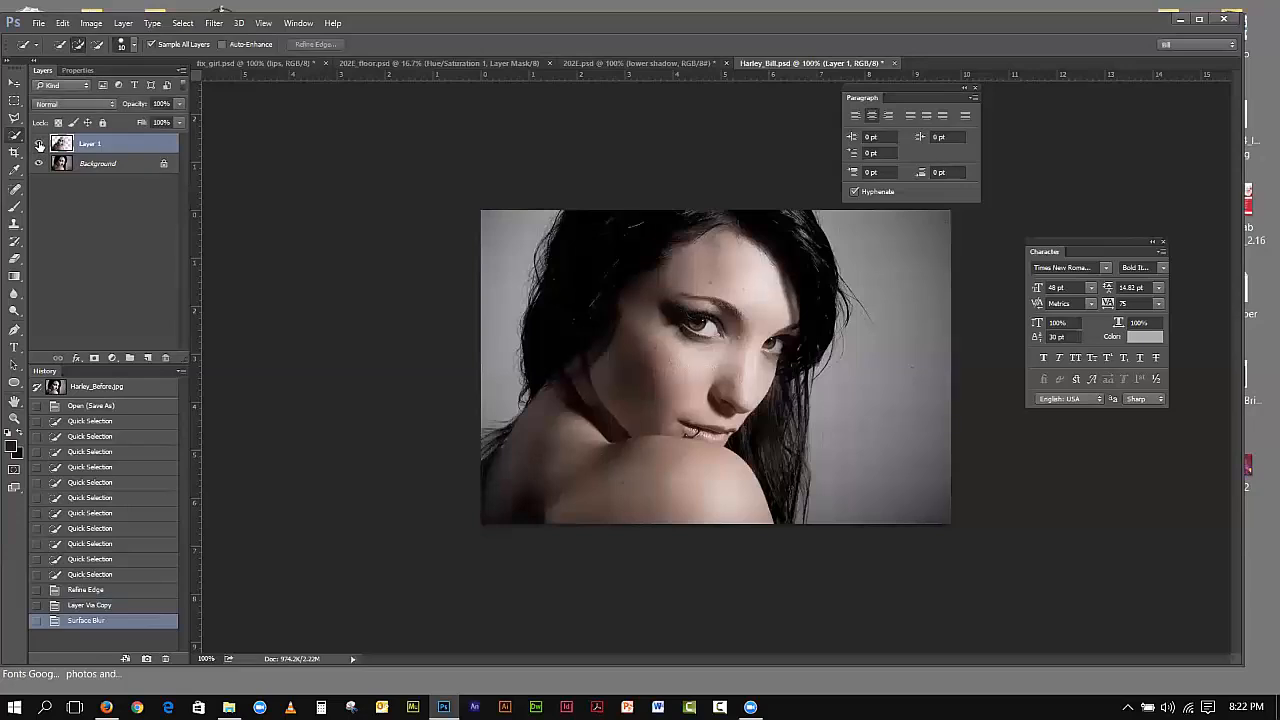
click(40, 145)
click(40, 145)
click(40, 145)
click(40, 145)
click(39, 146)
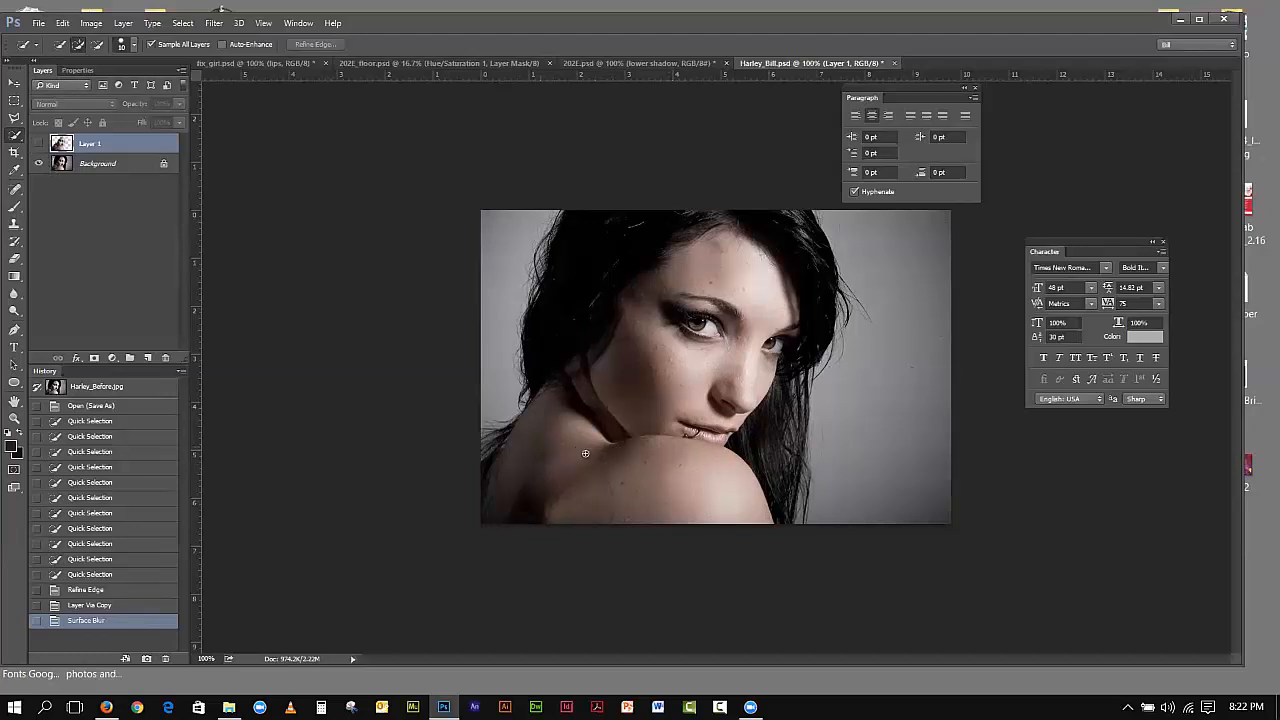
Step: Remove the spots and stray marks on the shoulder of the Background layer with the Content-Aware Spot Healing Brush
click(15, 189)
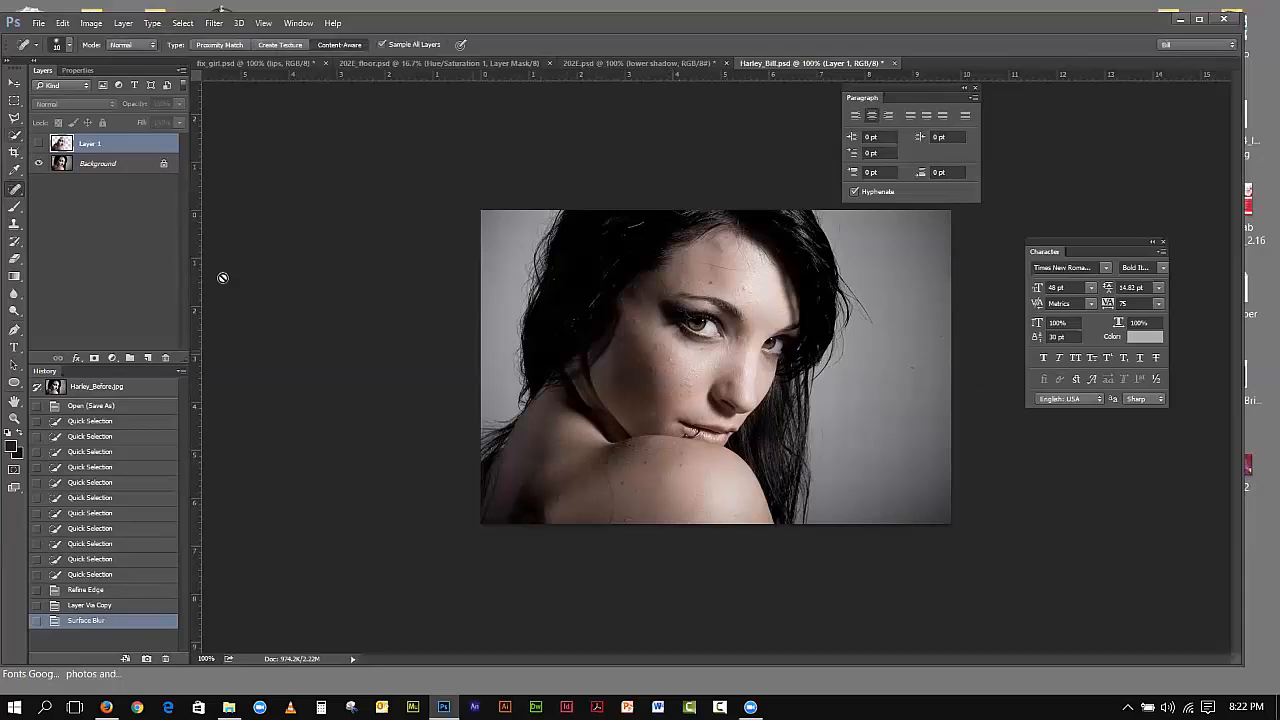
click(112, 164)
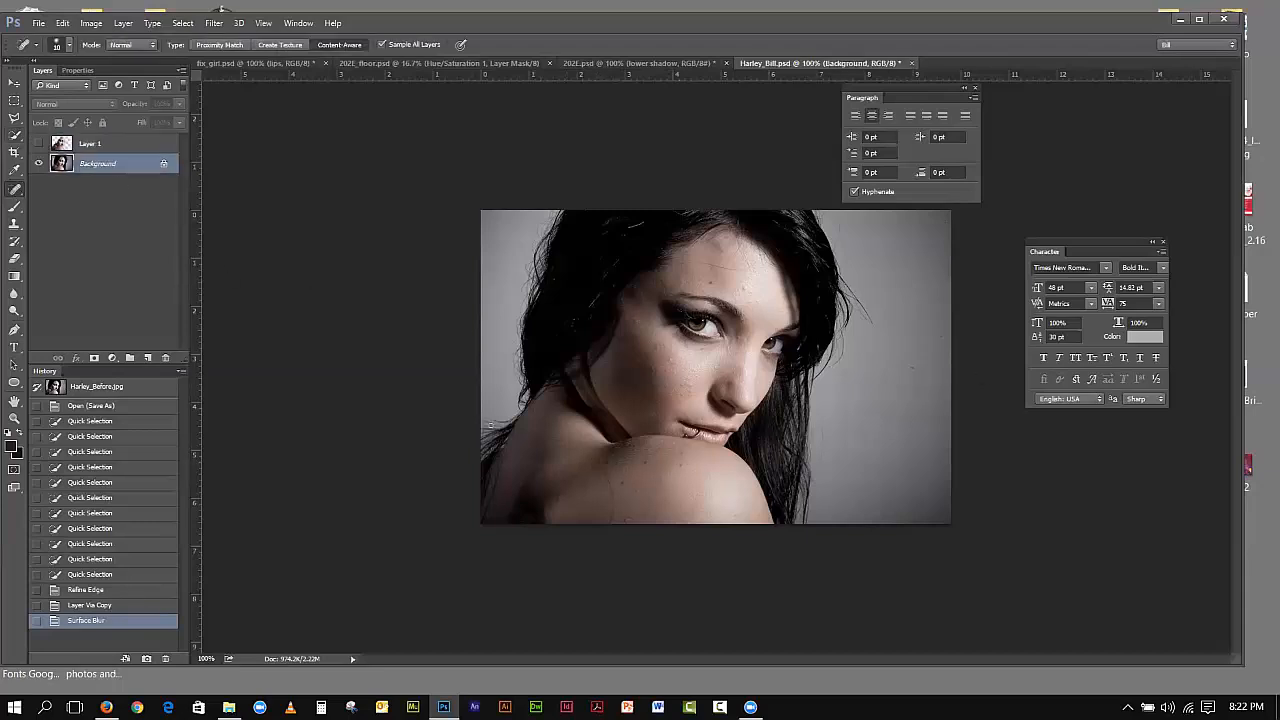
click(600, 472)
drag(610, 494, 616, 528)
click(625, 520)
click(633, 496)
click(617, 486)
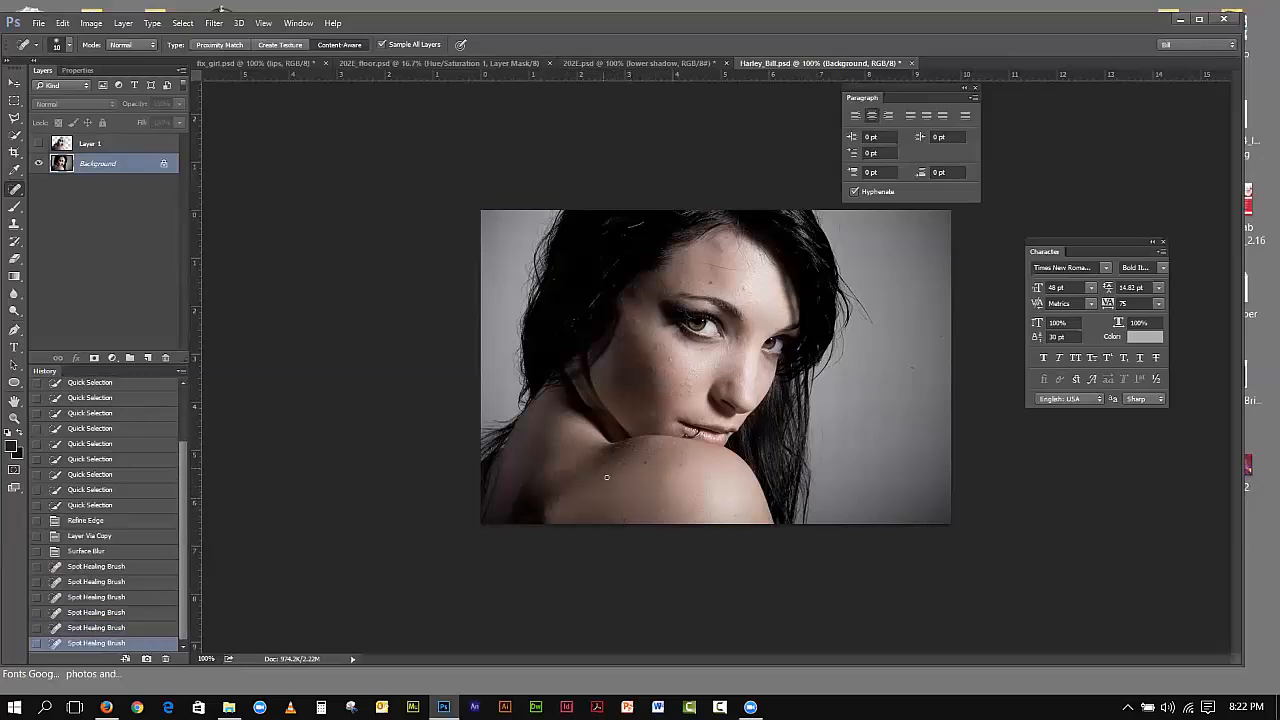
click(612, 495)
click(612, 512)
click(679, 465)
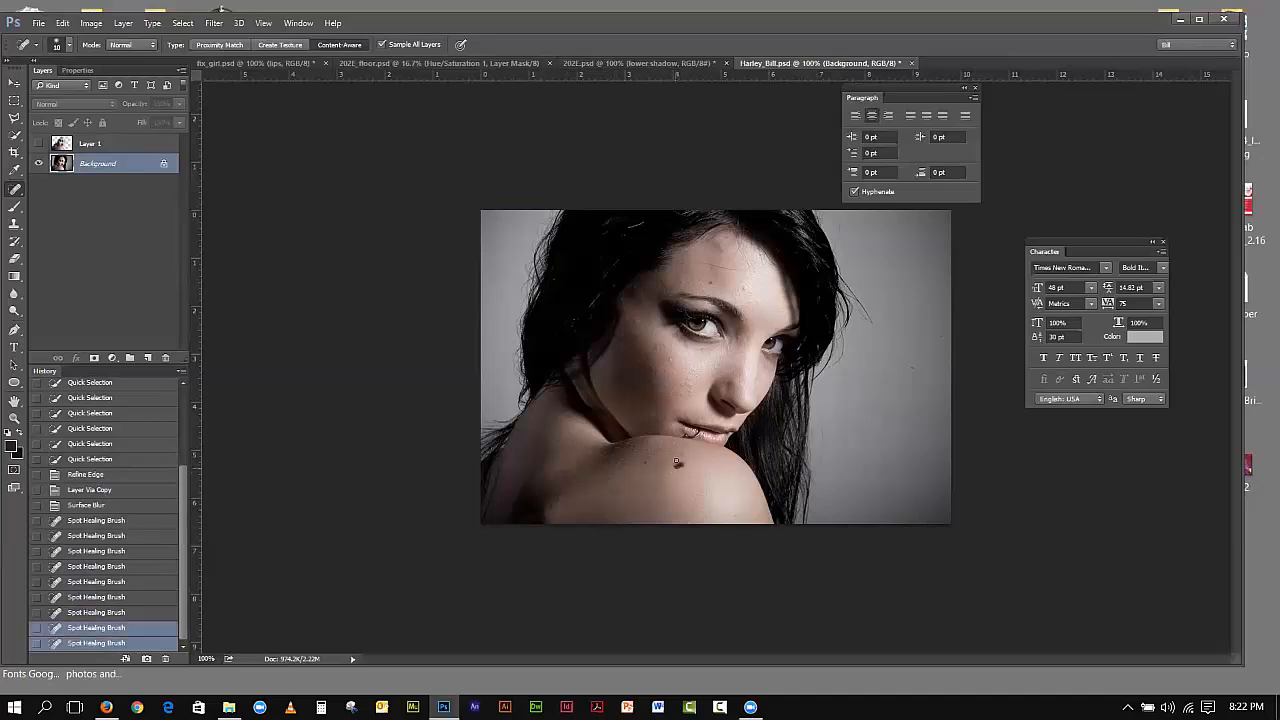
click(659, 461)
click(648, 460)
Step: Heal the blemishes on the woman's cheek below the near eye with the Spot Healing Brush
click(686, 388)
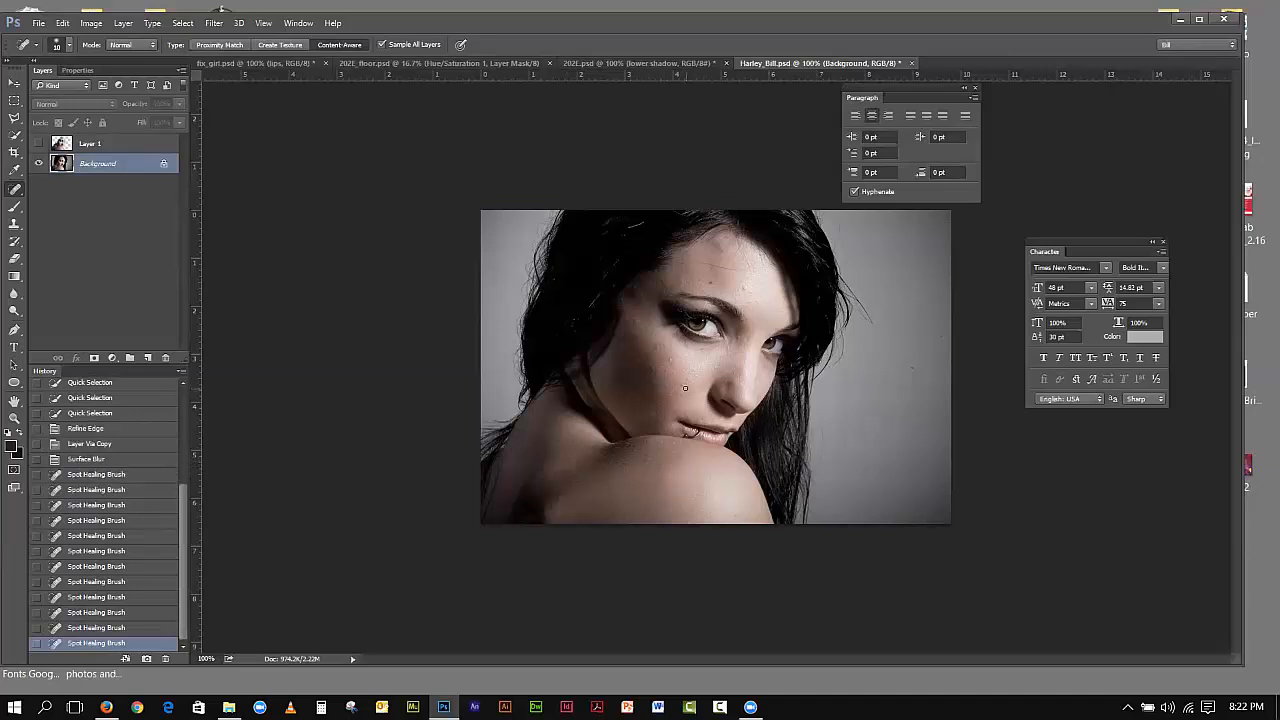
click(683, 382)
click(688, 380)
click(670, 360)
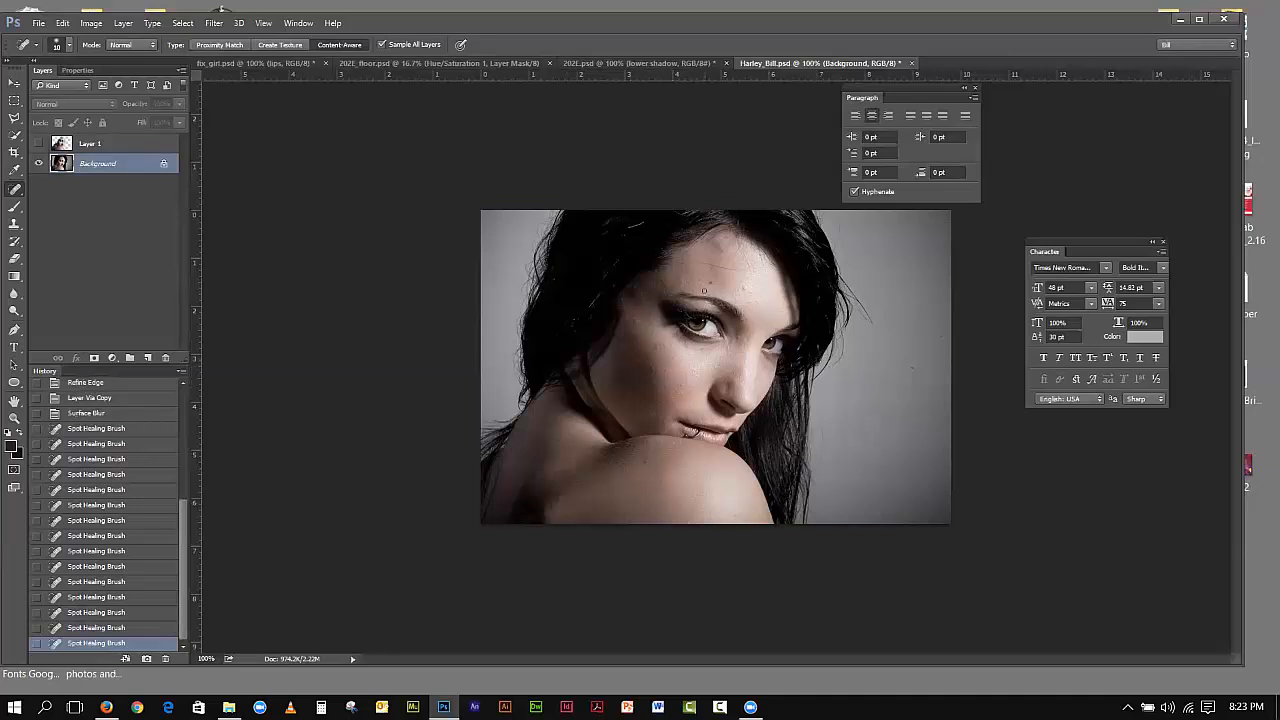
Step: Heal the marks across the forehead and hairline and the remaining spots on the shoulder and back
mouse_move(754, 266)
mouse_down()
mouse_move(696, 261)
mouse_move(748, 256)
mouse_move(743, 243)
mouse_up()
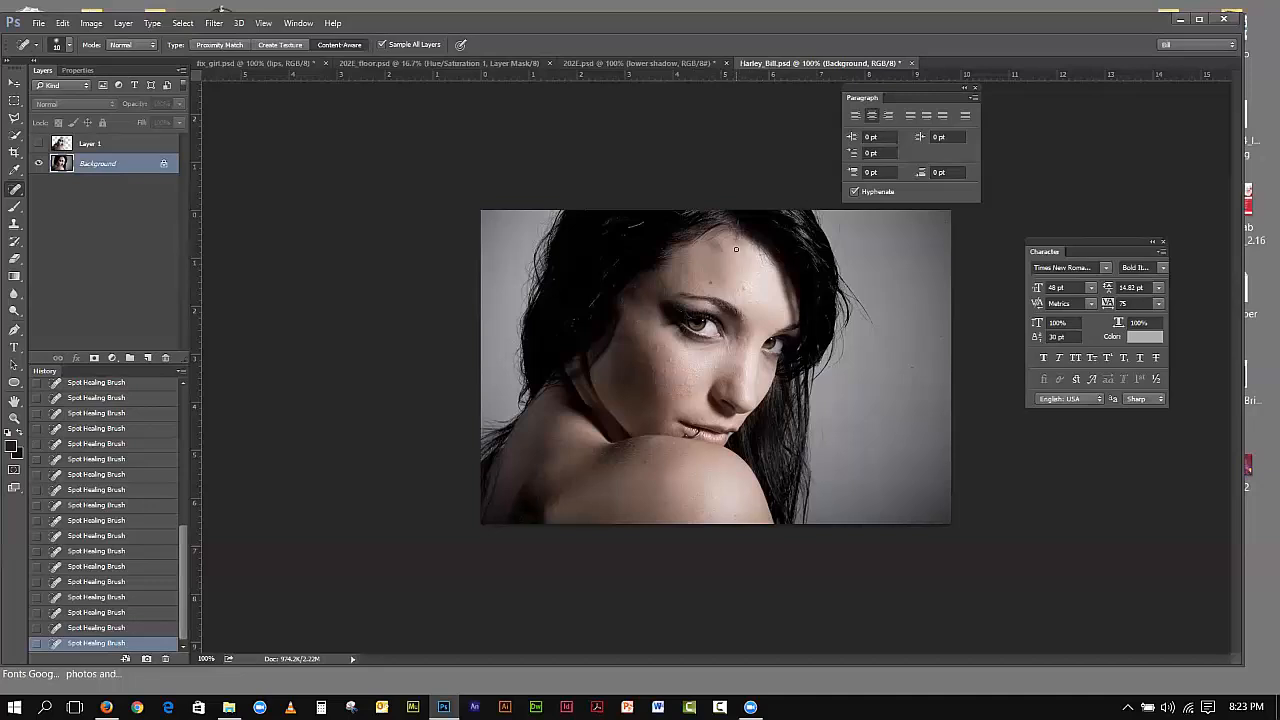
click(720, 244)
drag(718, 246, 722, 256)
click(715, 243)
click(715, 241)
click(656, 444)
click(542, 484)
click(742, 289)
Step: Soften the skin on the forehead and cheek using the Blur tool at 50% strength with a smaller brush
drag(15, 294, 52, 291)
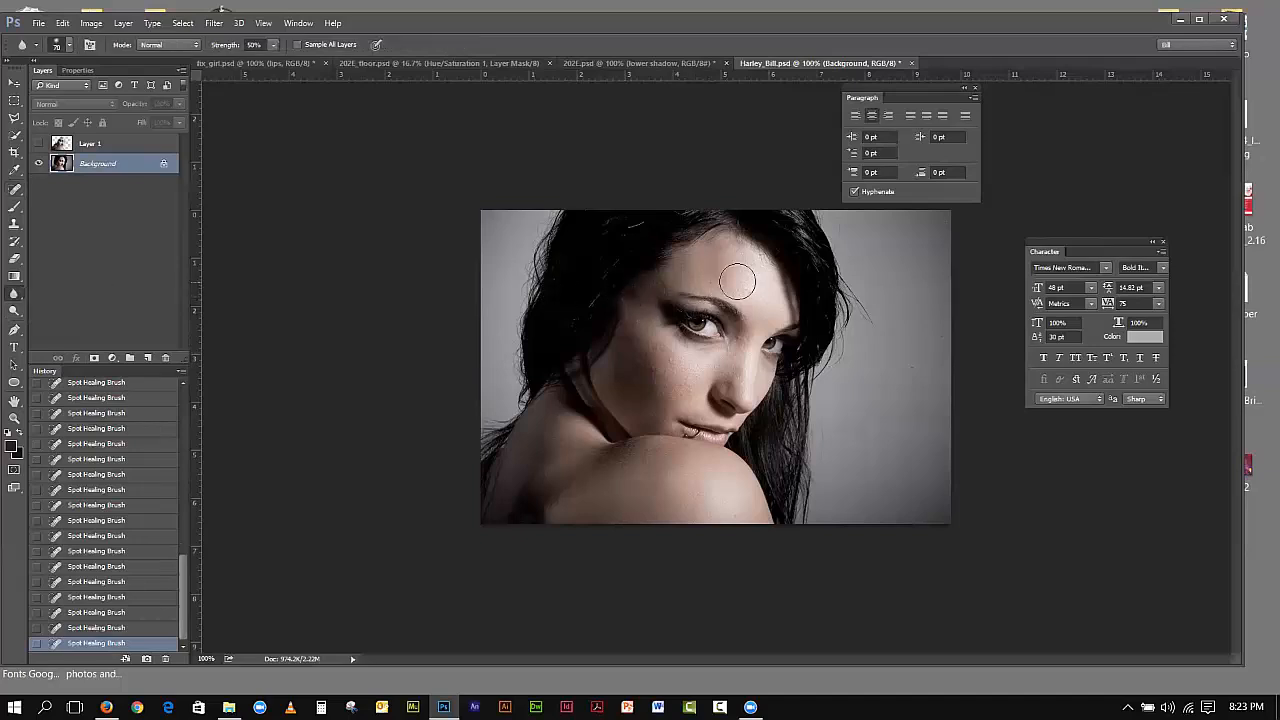
key(bracketleft)
key(bracketleft)
key(bracketleft)
key(bracketleft)
mouse_move(741, 272)
mouse_down()
mouse_move(754, 301)
mouse_move(692, 279)
mouse_move(661, 316)
mouse_move(657, 349)
mouse_move(677, 389)
mouse_move(712, 367)
mouse_move(685, 374)
mouse_move(682, 363)
mouse_move(692, 392)
mouse_move(667, 362)
mouse_move(660, 389)
mouse_move(676, 390)
mouse_move(664, 368)
mouse_move(672, 381)
mouse_move(675, 355)
mouse_move(641, 362)
mouse_up()
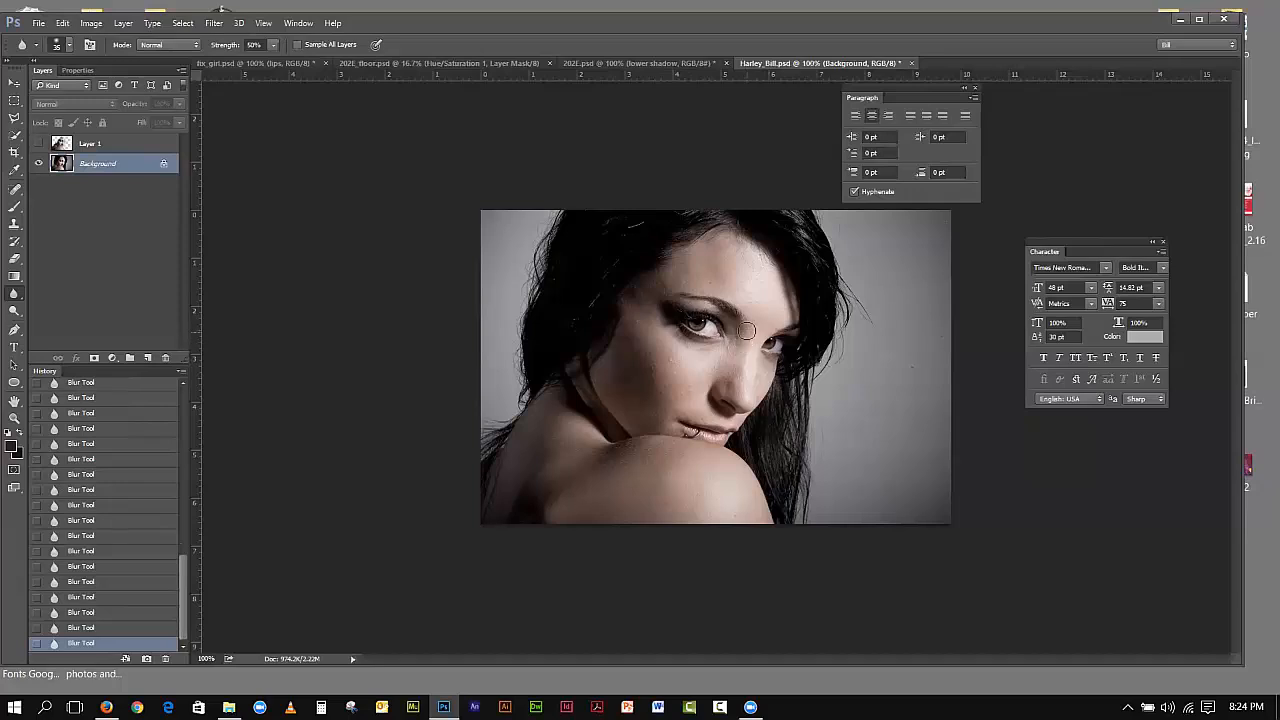
Step: Heal the small spots below the far eye and on the bridge of the nose with the Spot Healing Brush
click(14, 189)
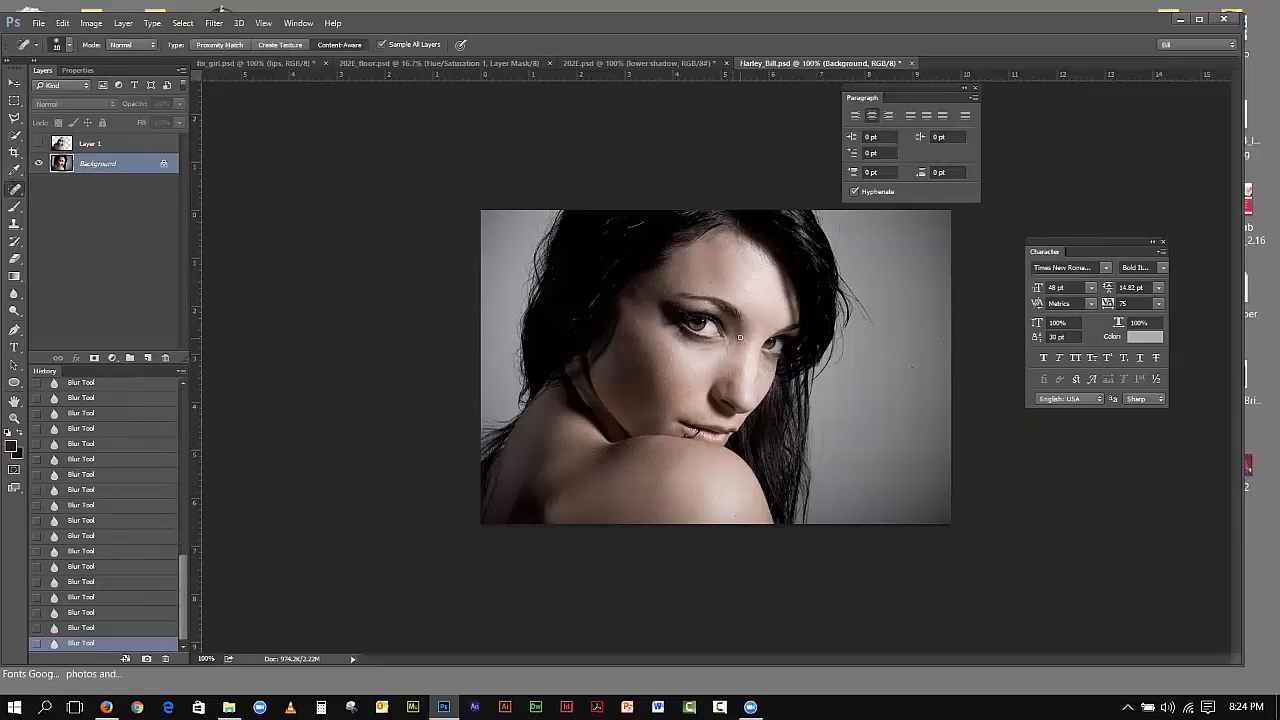
click(783, 357)
click(737, 340)
click(745, 341)
click(747, 338)
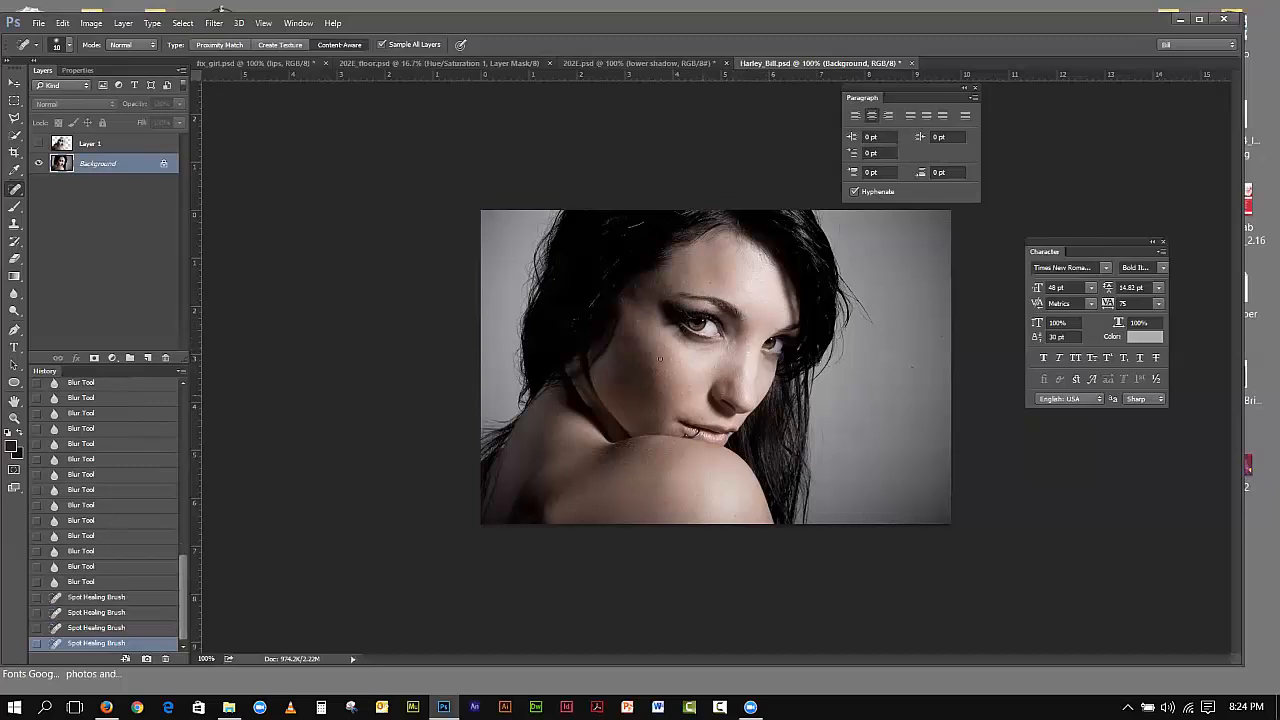
Step: Heal the remaining freckles and spots on the outer cheek below the near eye
click(638, 343)
click(644, 362)
click(652, 373)
click(670, 357)
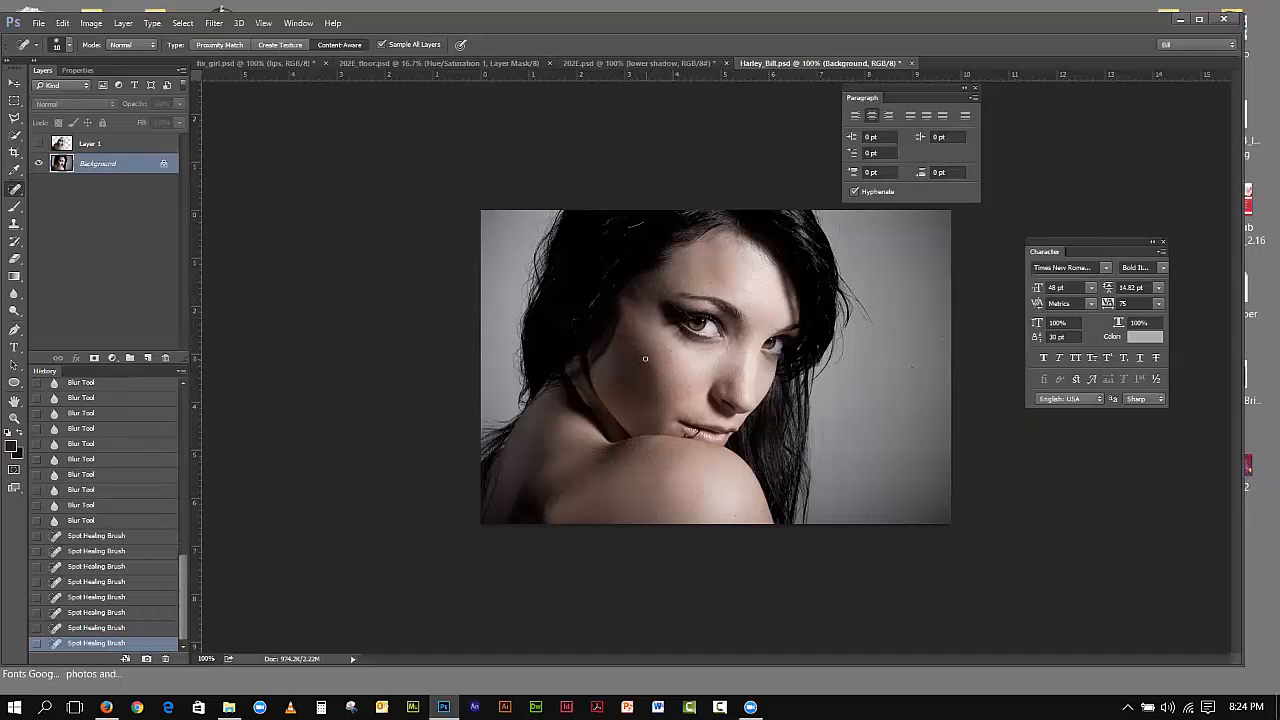
click(644, 369)
click(641, 360)
click(642, 345)
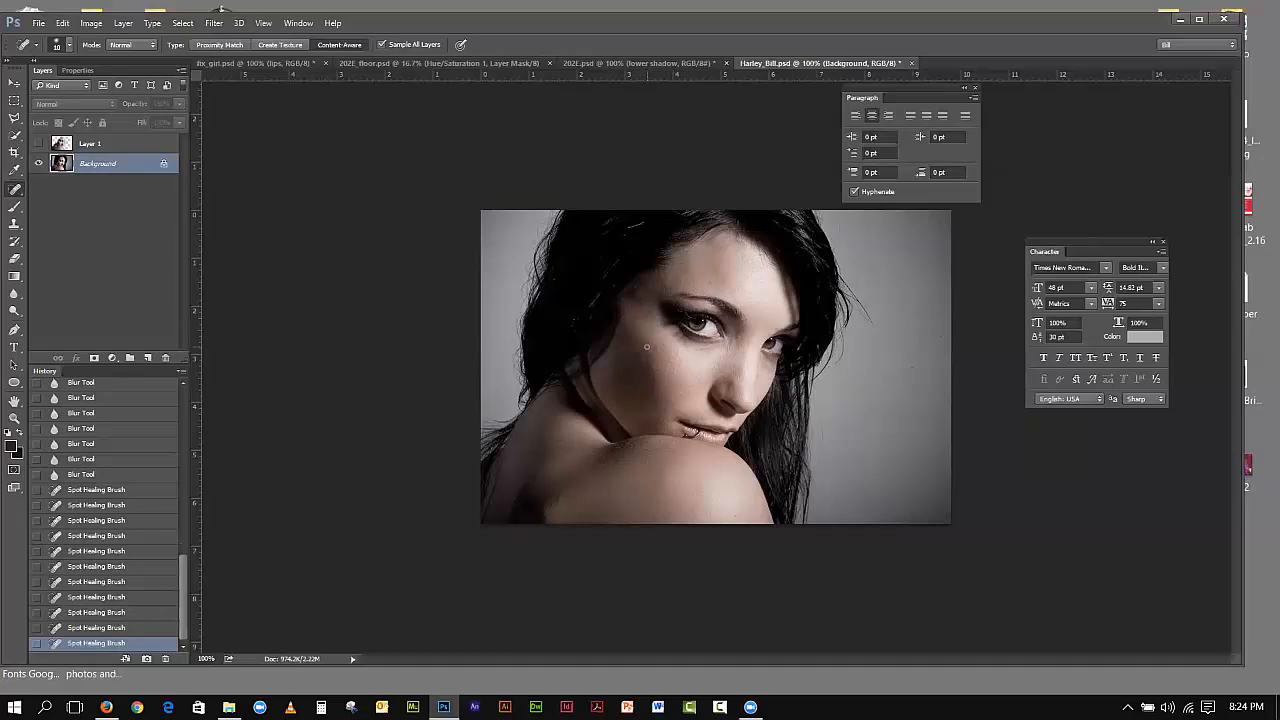
Step: Clone clean skin over the uneven spots on the cheek and forehead with the Clone Stamp at 100% opacity
click(15, 224)
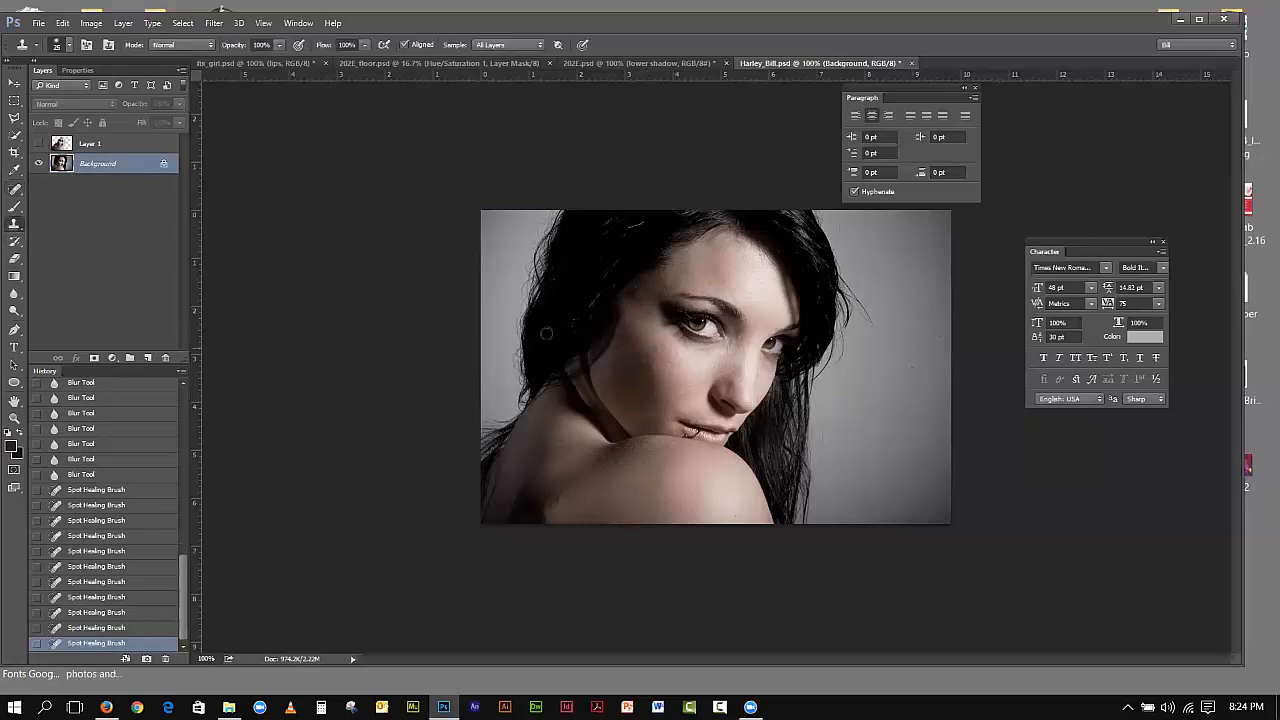
click(622, 339)
click(624, 340)
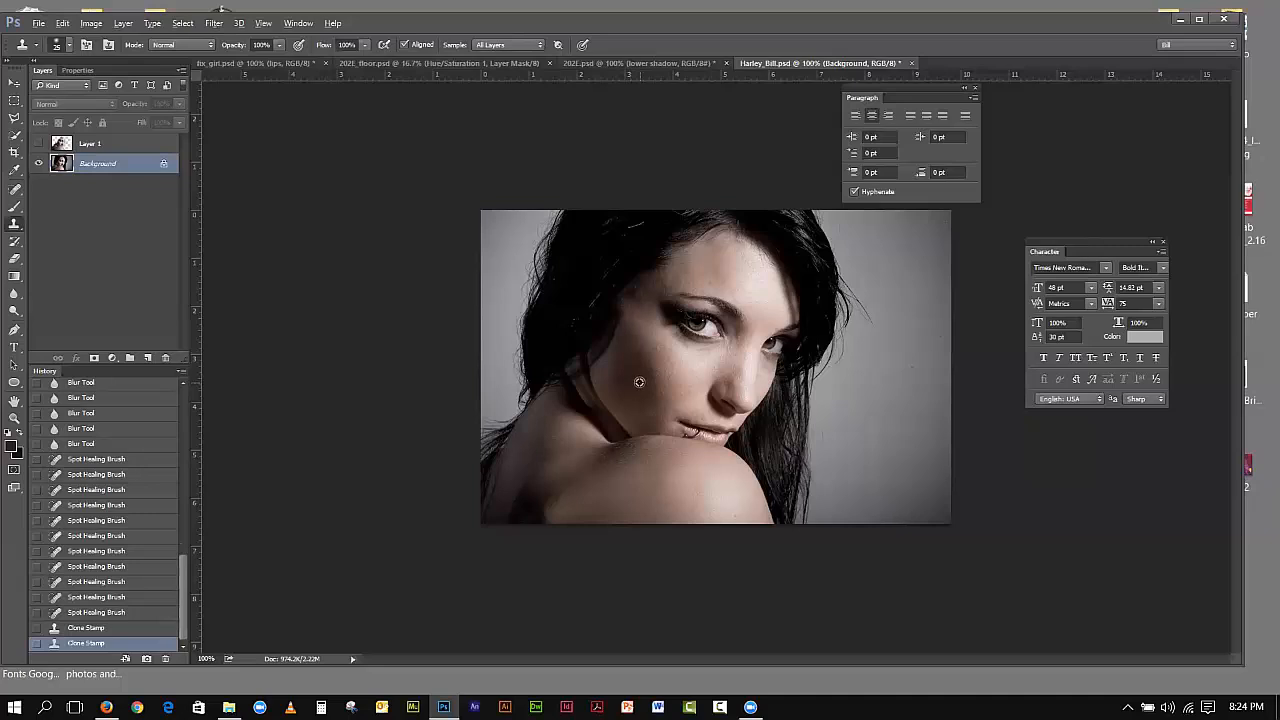
click(628, 358)
click(636, 366)
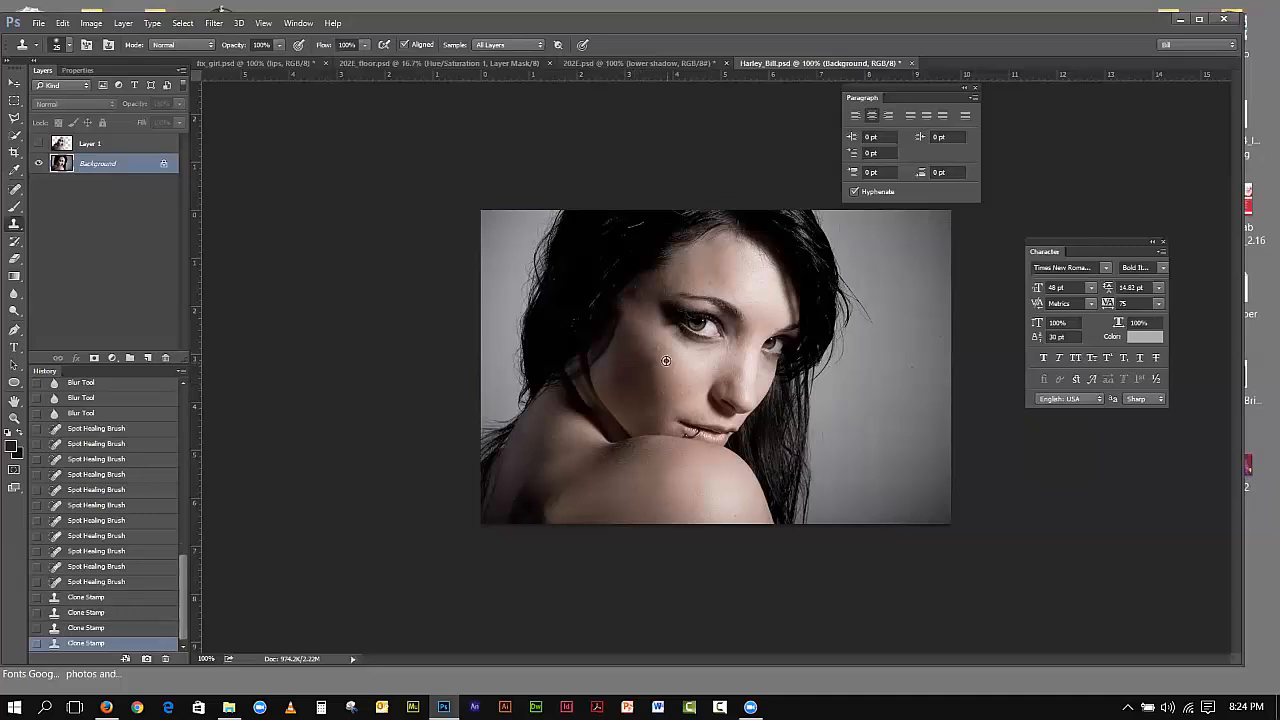
click(656, 350)
click(669, 357)
click(667, 349)
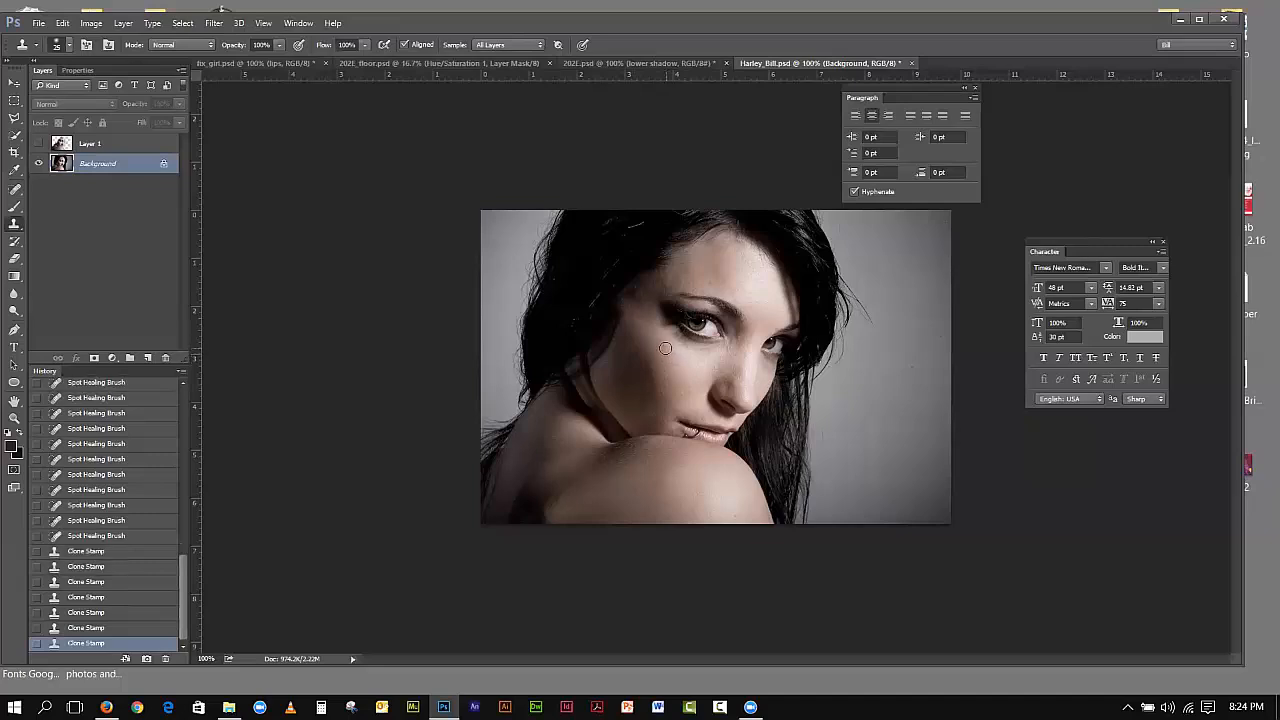
click(713, 290)
Step: Show Layer 1, toggle it to compare the skin while cloning small cheek and shoulder touch-ups, and make Layer 1 active
click(38, 145)
click(671, 361)
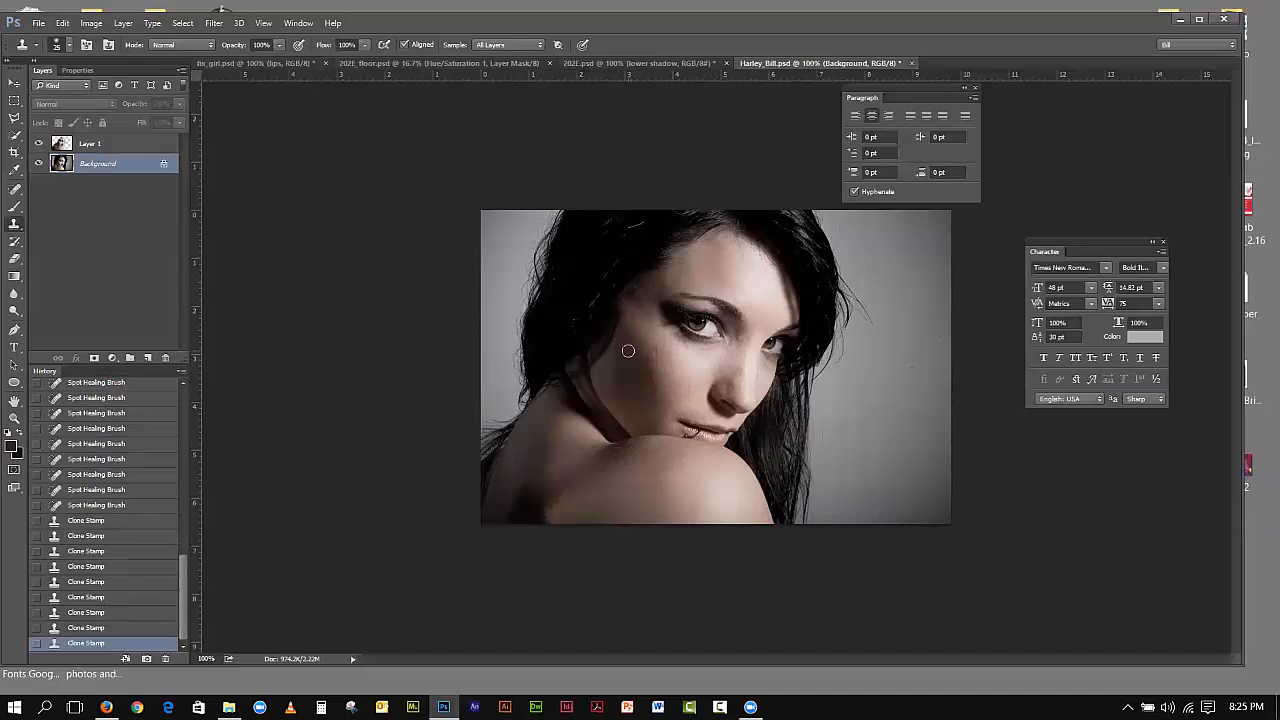
click(40, 143)
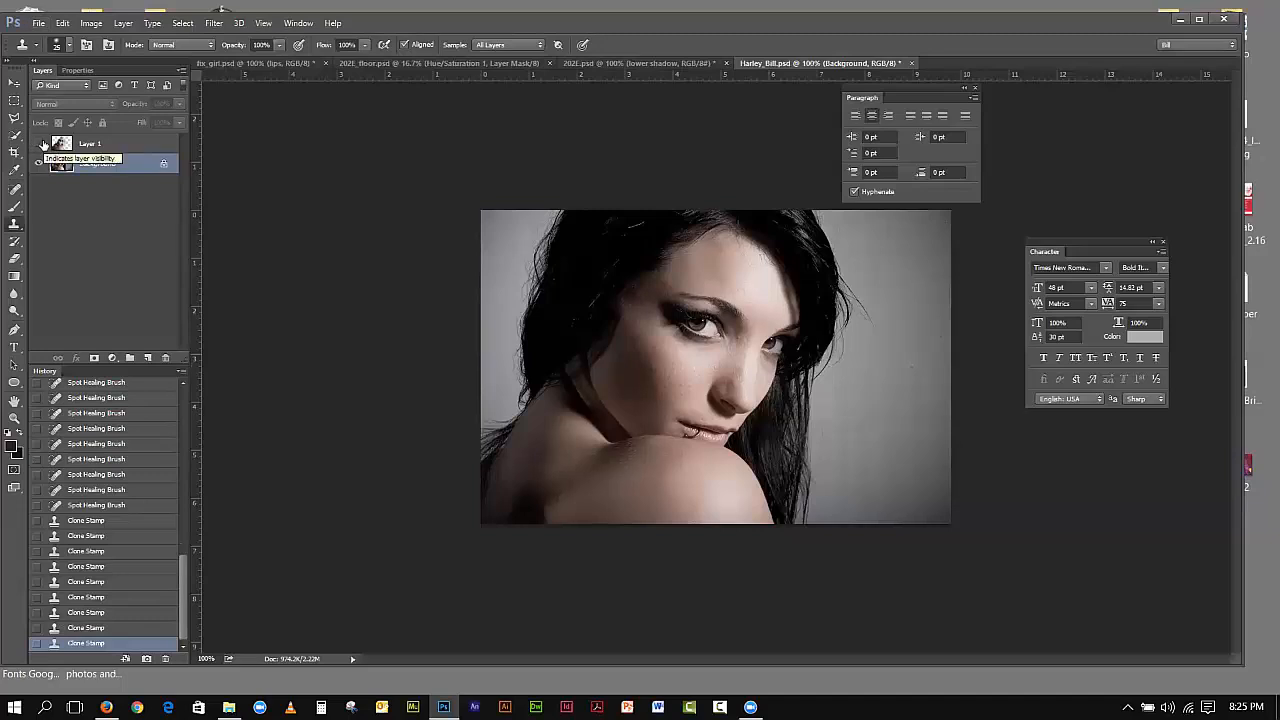
click(42, 144)
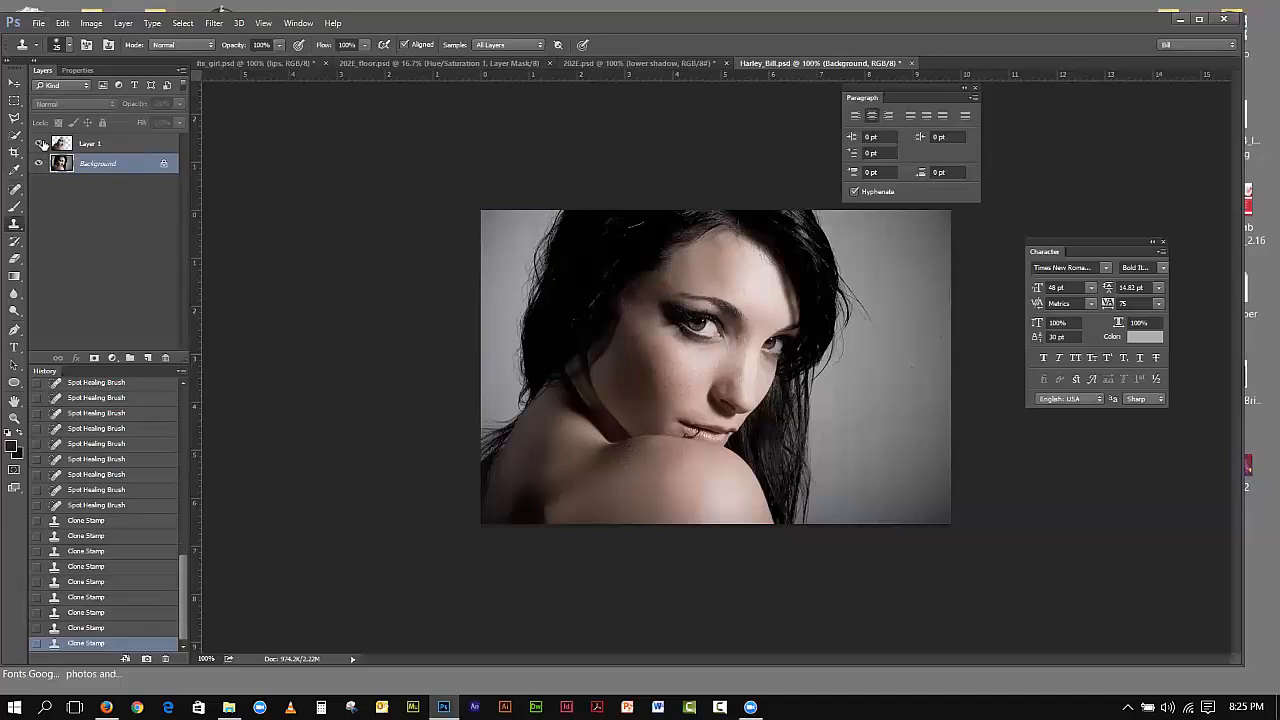
click(681, 466)
click(100, 145)
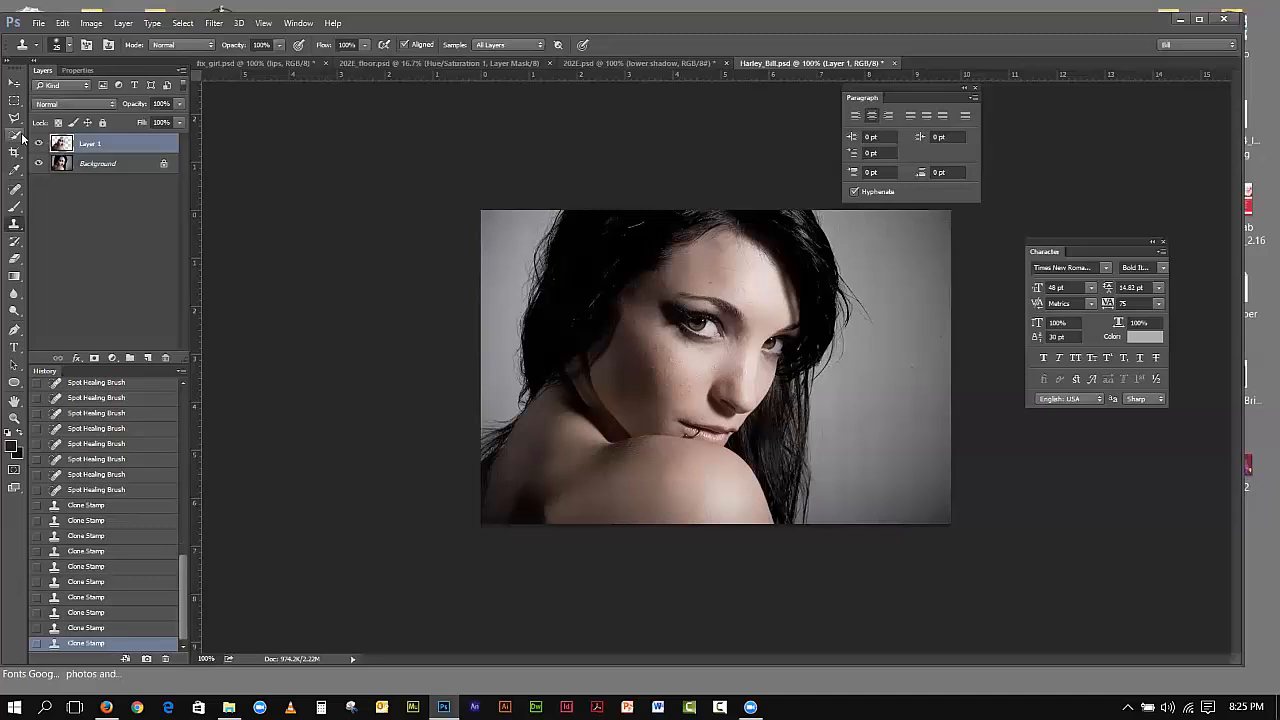
click(14, 137)
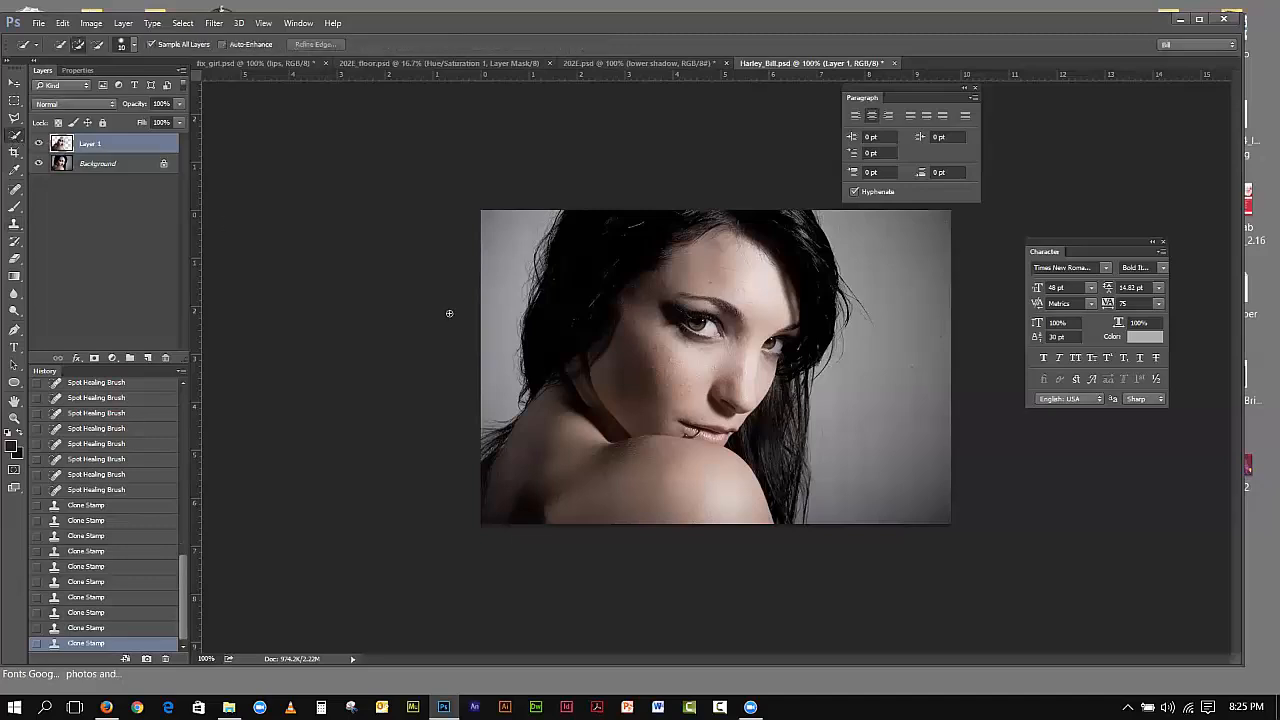
click(669, 358)
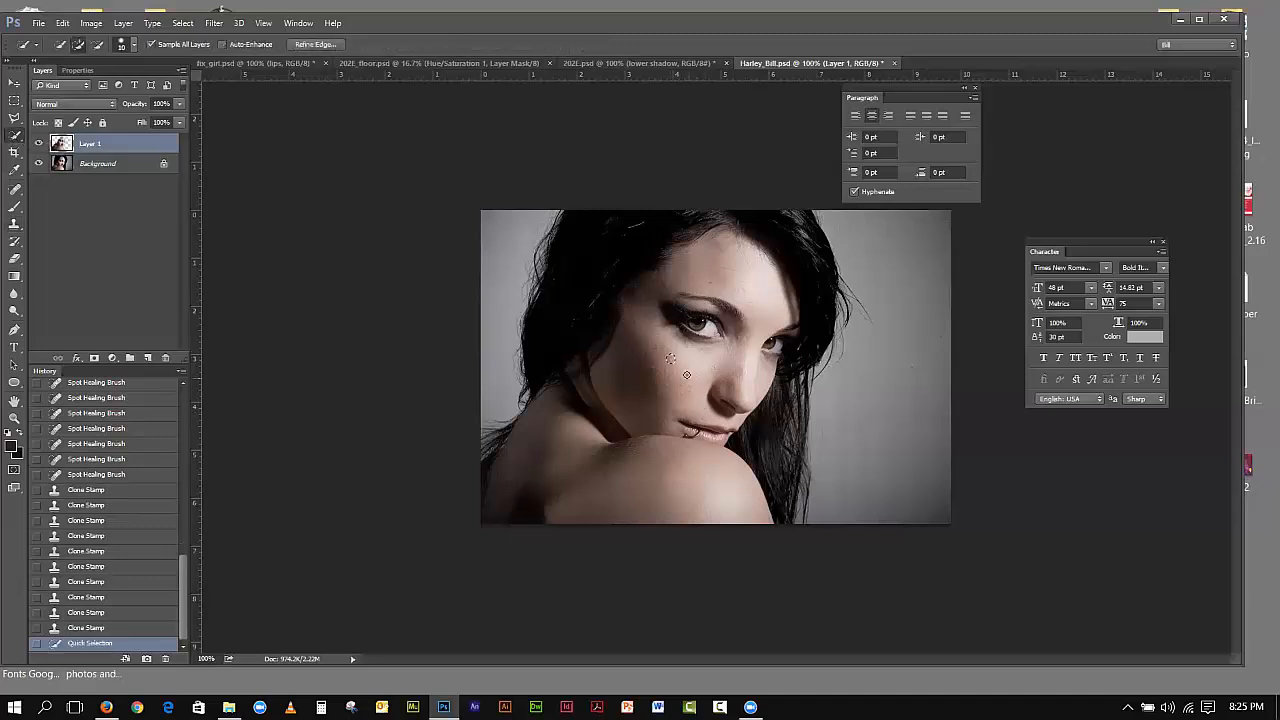
click(14, 188)
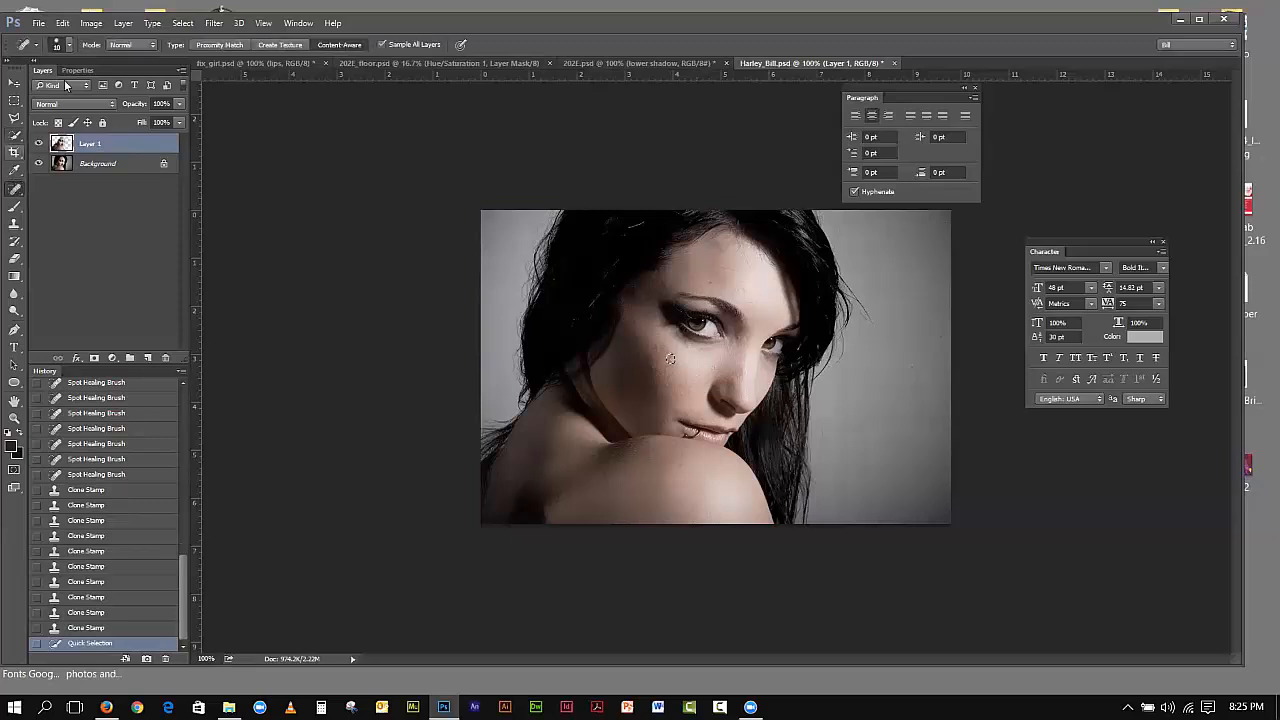
click(183, 23)
click(202, 55)
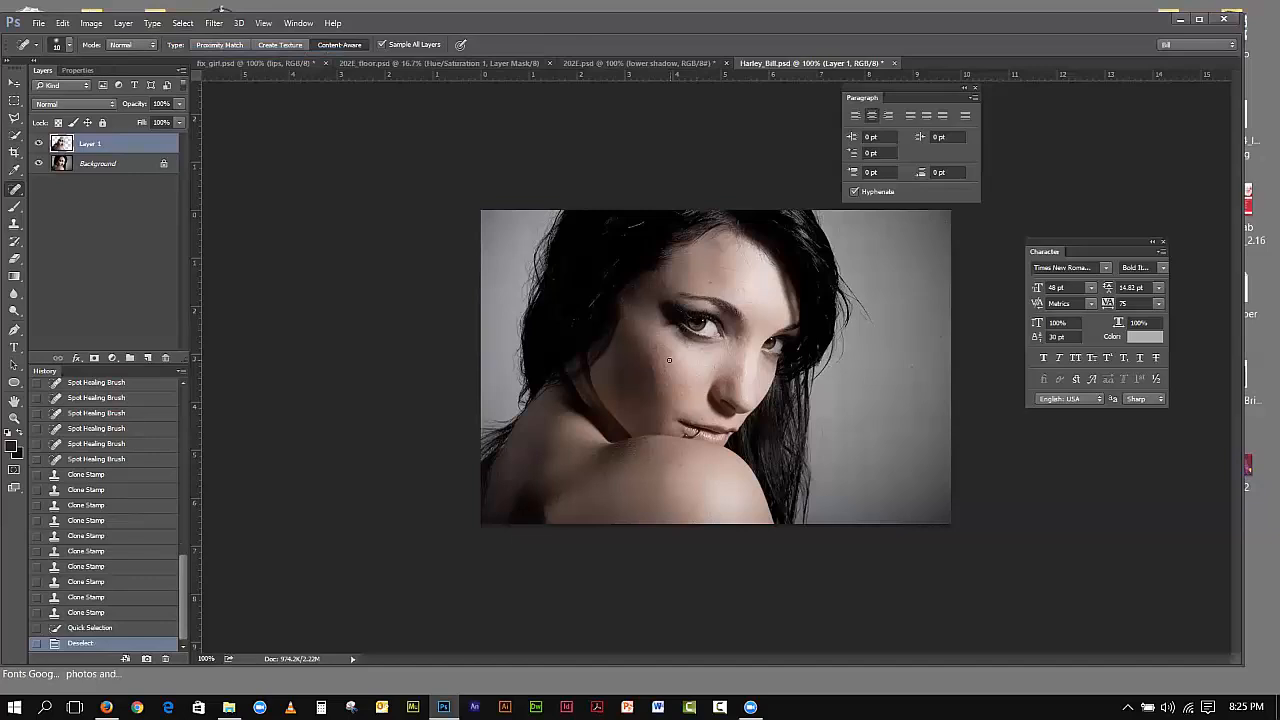
Step: Heal the freckles on the cheek below the near eye and the small spots on the upper shoulder with the Spot Healing Brush
click(669, 361)
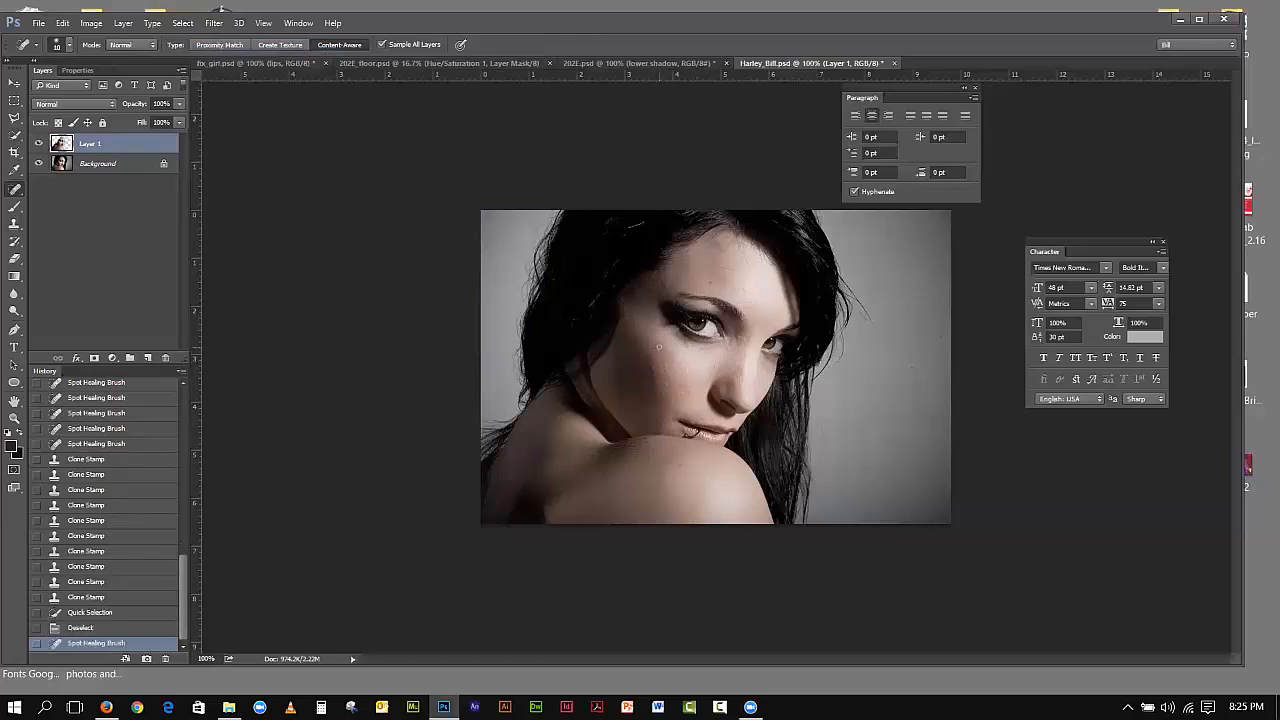
click(659, 346)
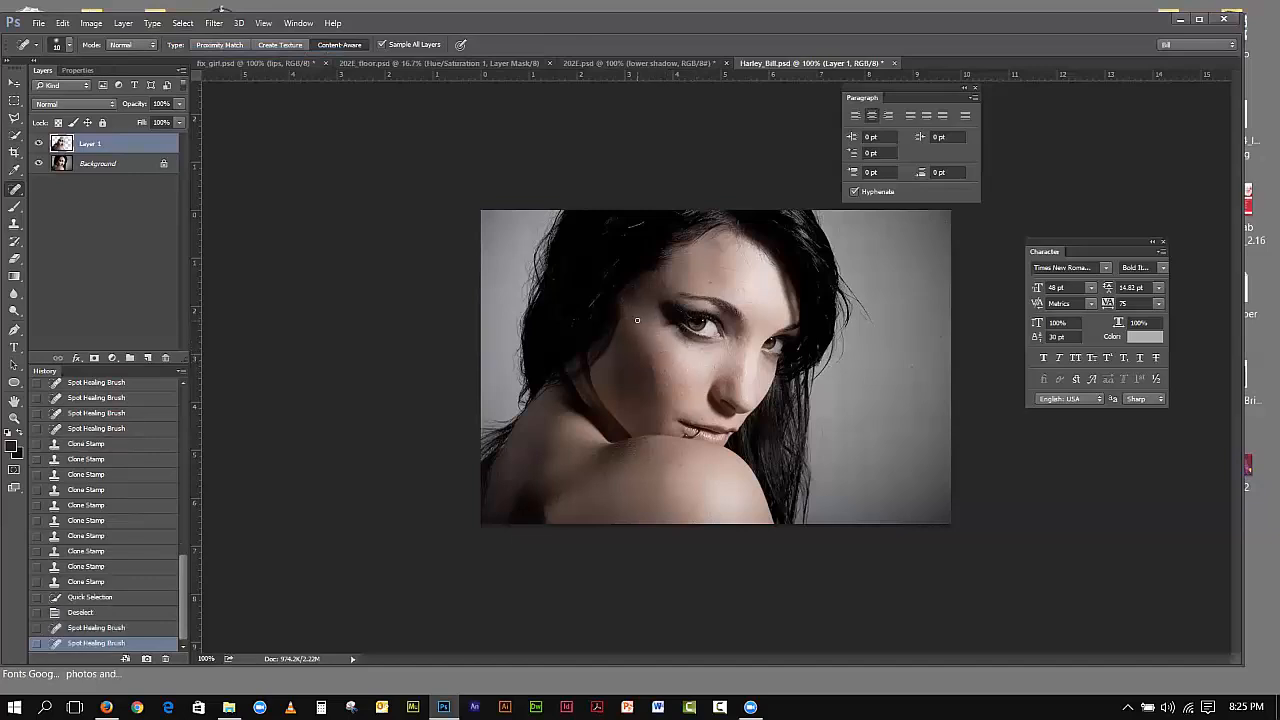
click(672, 357)
click(668, 360)
click(684, 463)
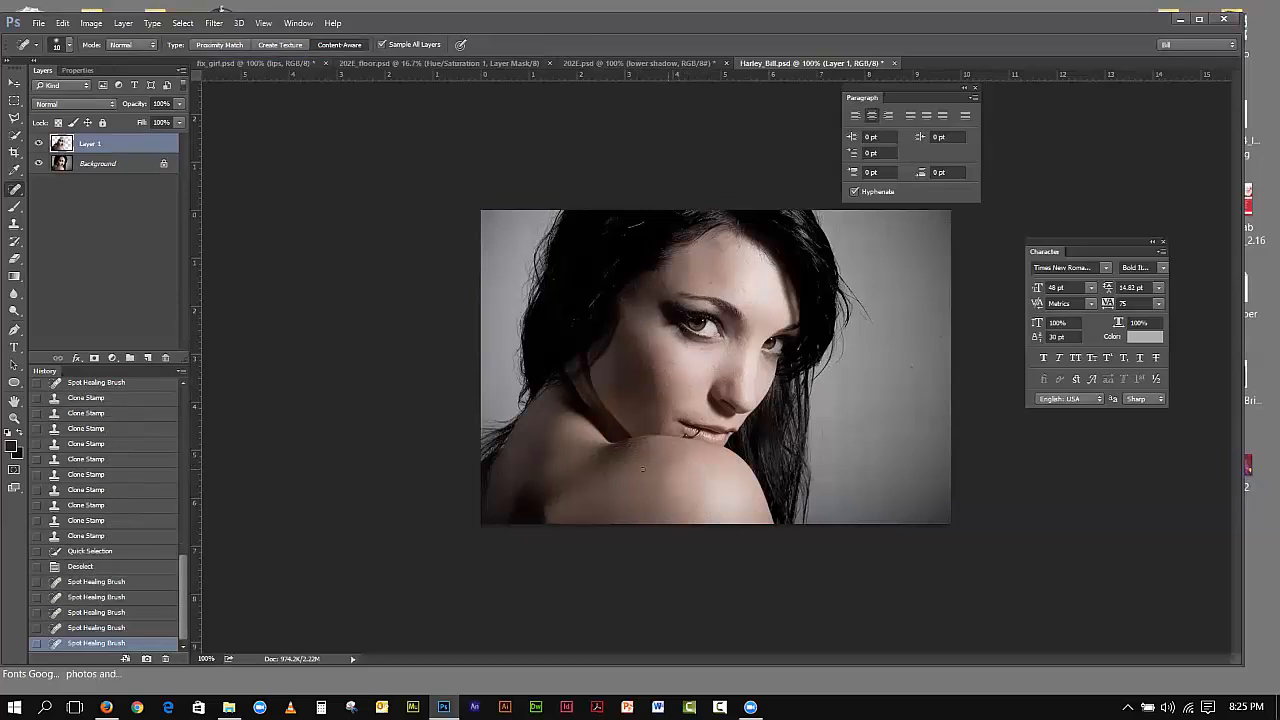
click(633, 477)
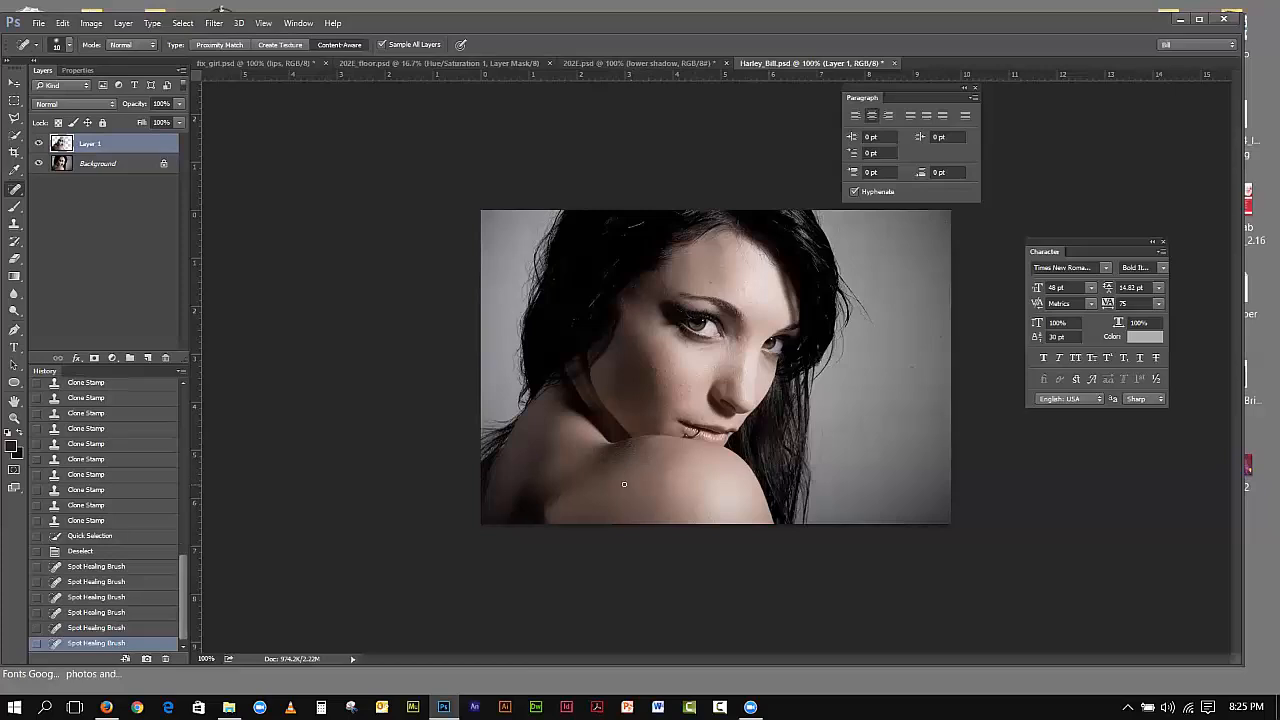
click(612, 485)
Step: Heal the blemishes on the forehead, just under the near eye and on the far cheek beside the nose
click(710, 284)
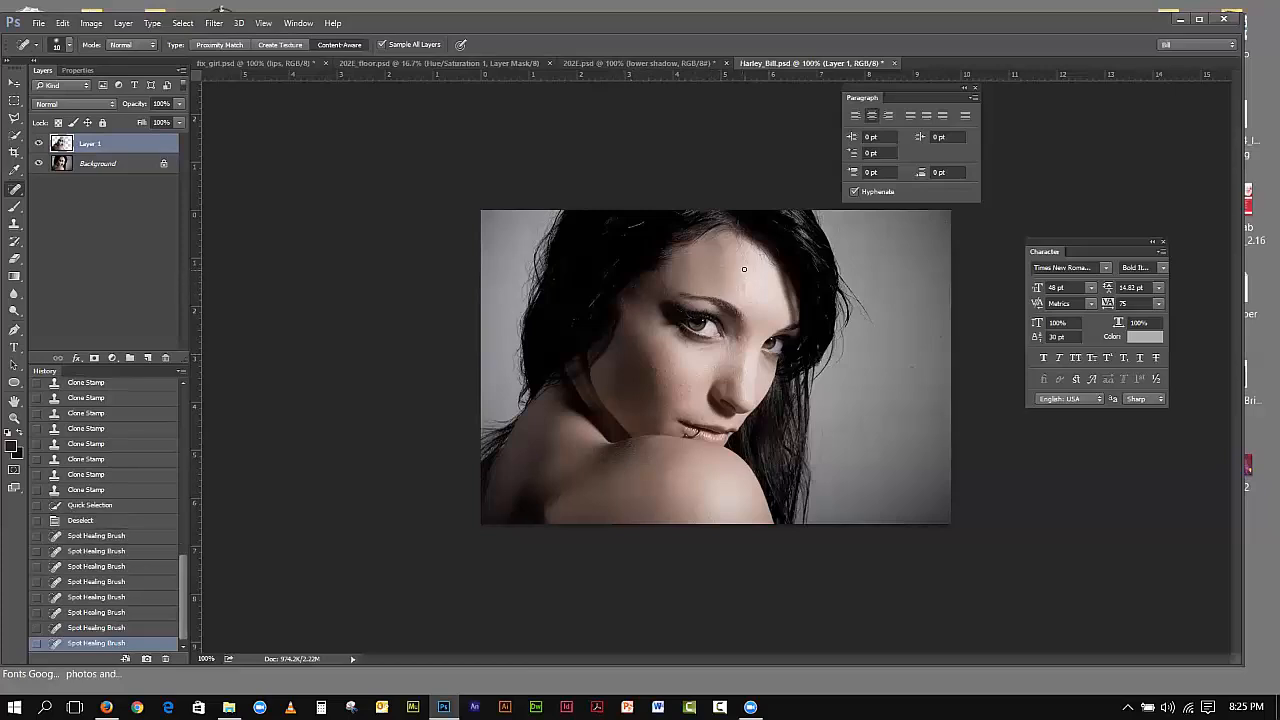
drag(700, 263, 702, 263)
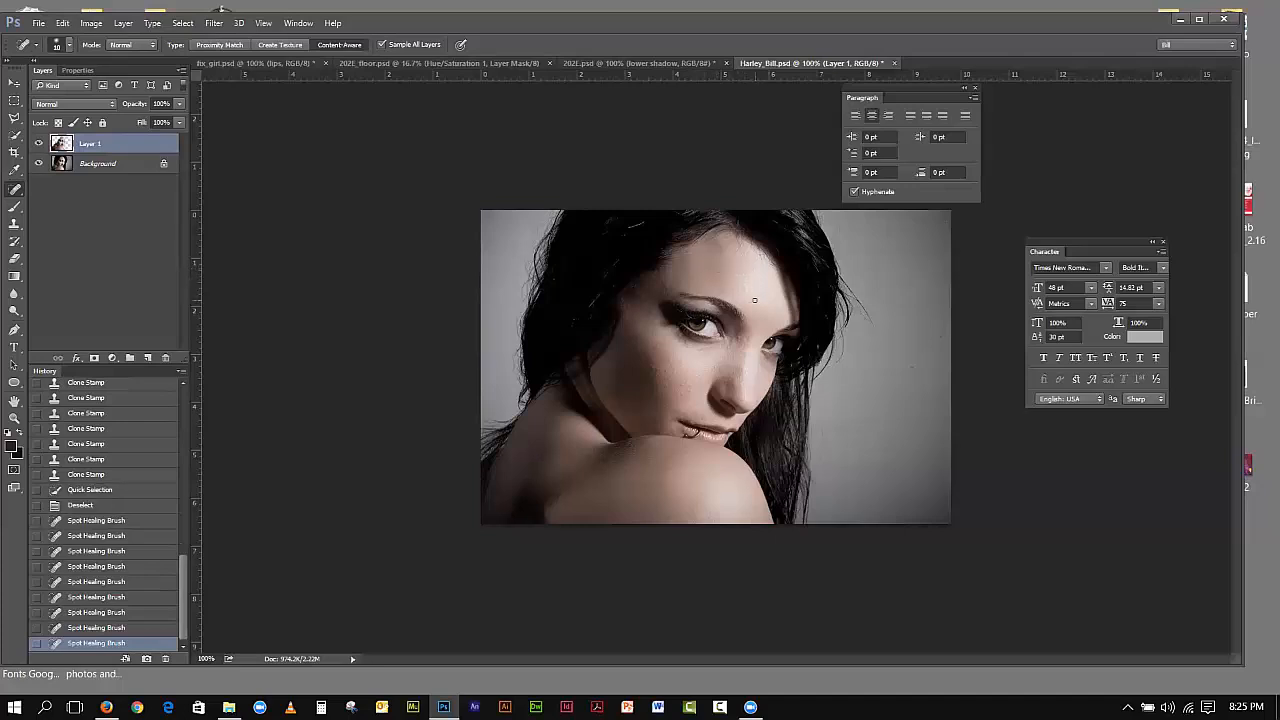
click(735, 253)
drag(740, 248, 752, 274)
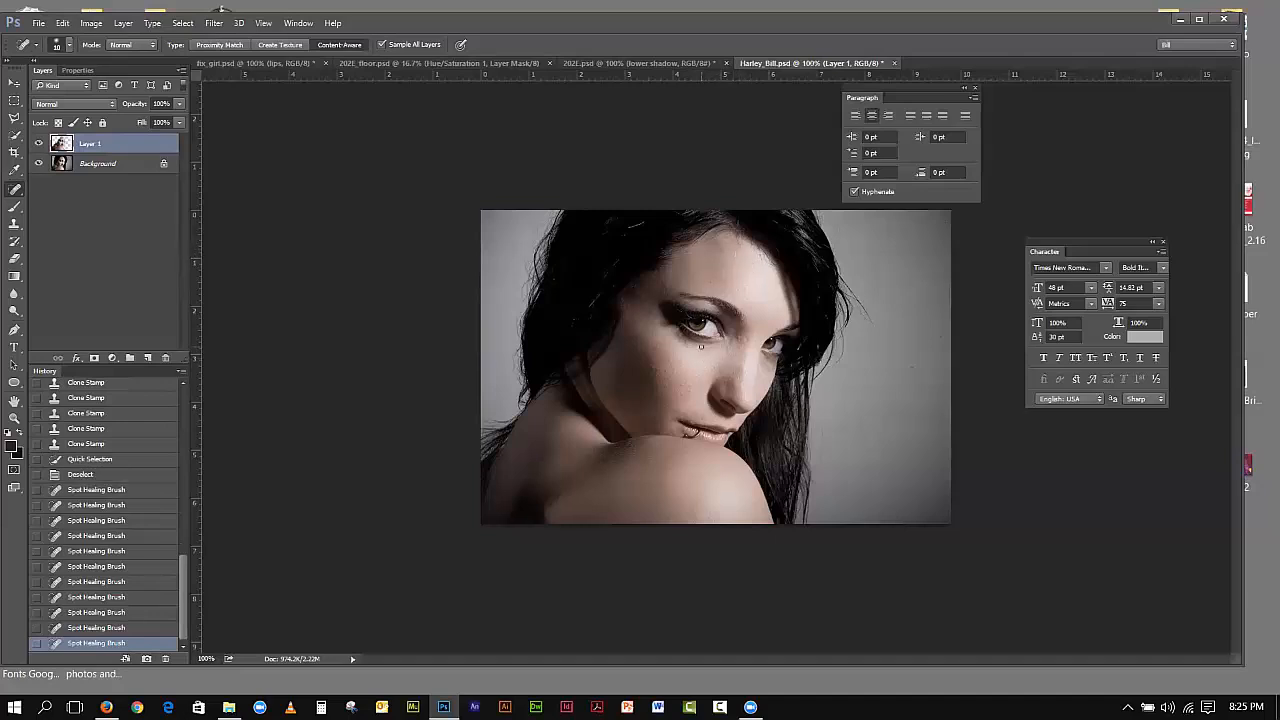
click(703, 348)
click(767, 367)
click(778, 393)
Step: Heal the leftover freckles across the near cheek, toggling Layer 1 off and on to compare the skin
click(651, 369)
click(669, 359)
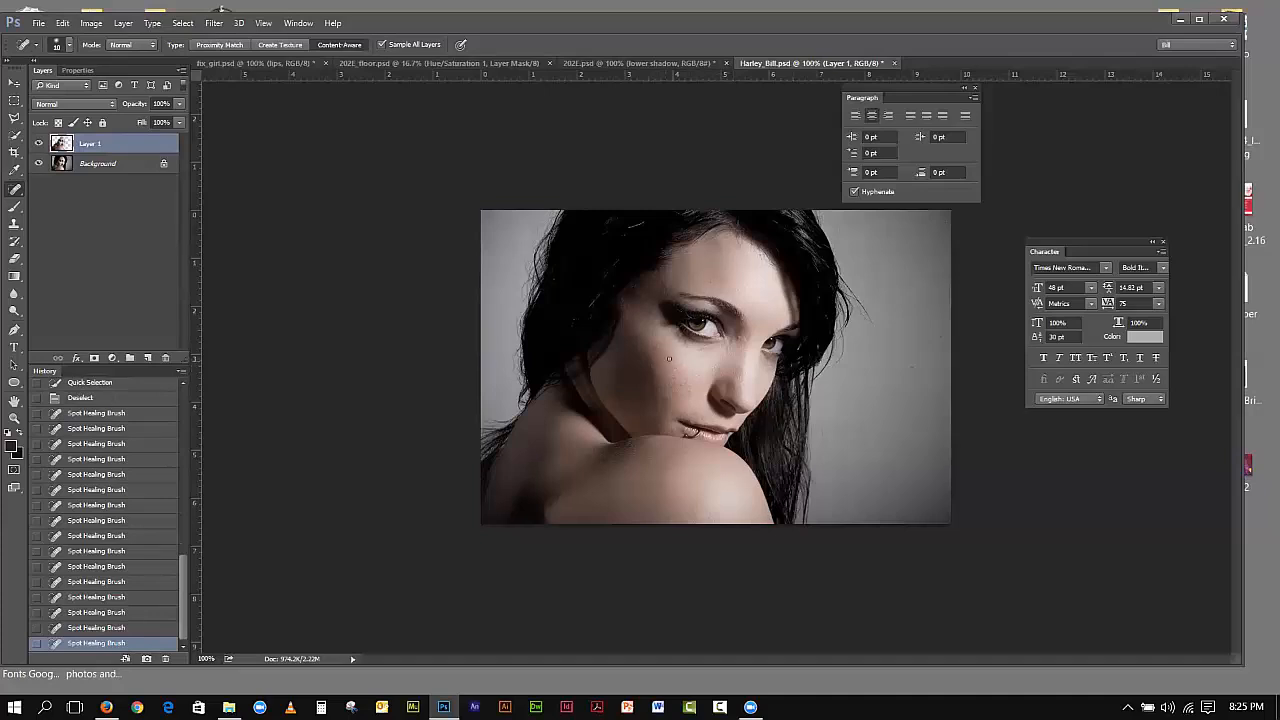
click(678, 372)
click(689, 383)
click(688, 392)
click(40, 144)
click(40, 144)
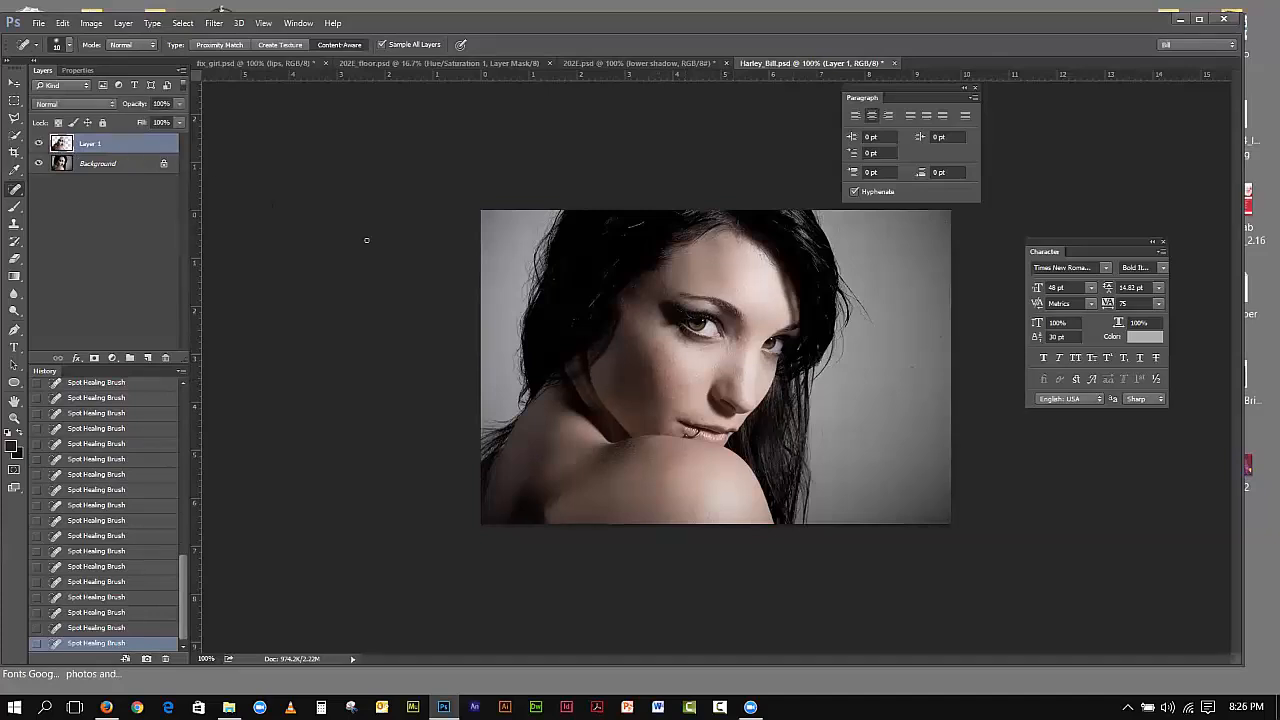
click(669, 356)
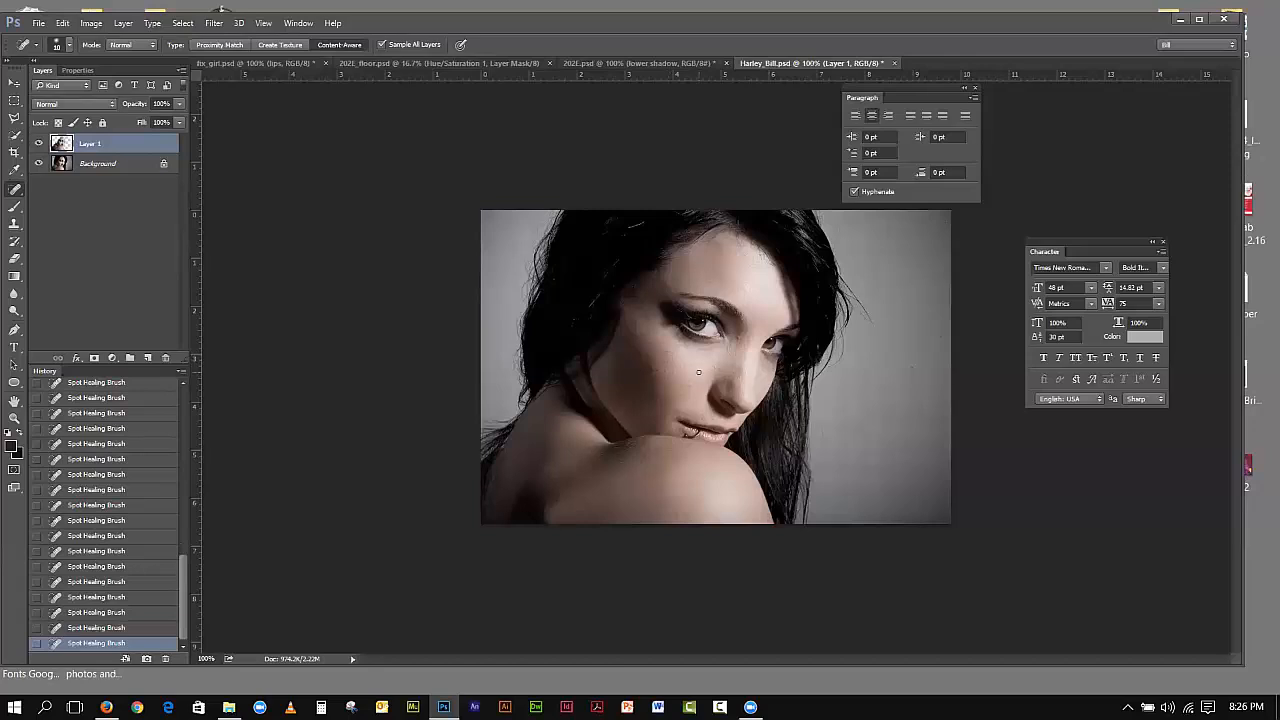
Step: Sample clean cheek skin with the Clone Stamp and clone it over the uneven patches in the middle of the near cheek
click(15, 224)
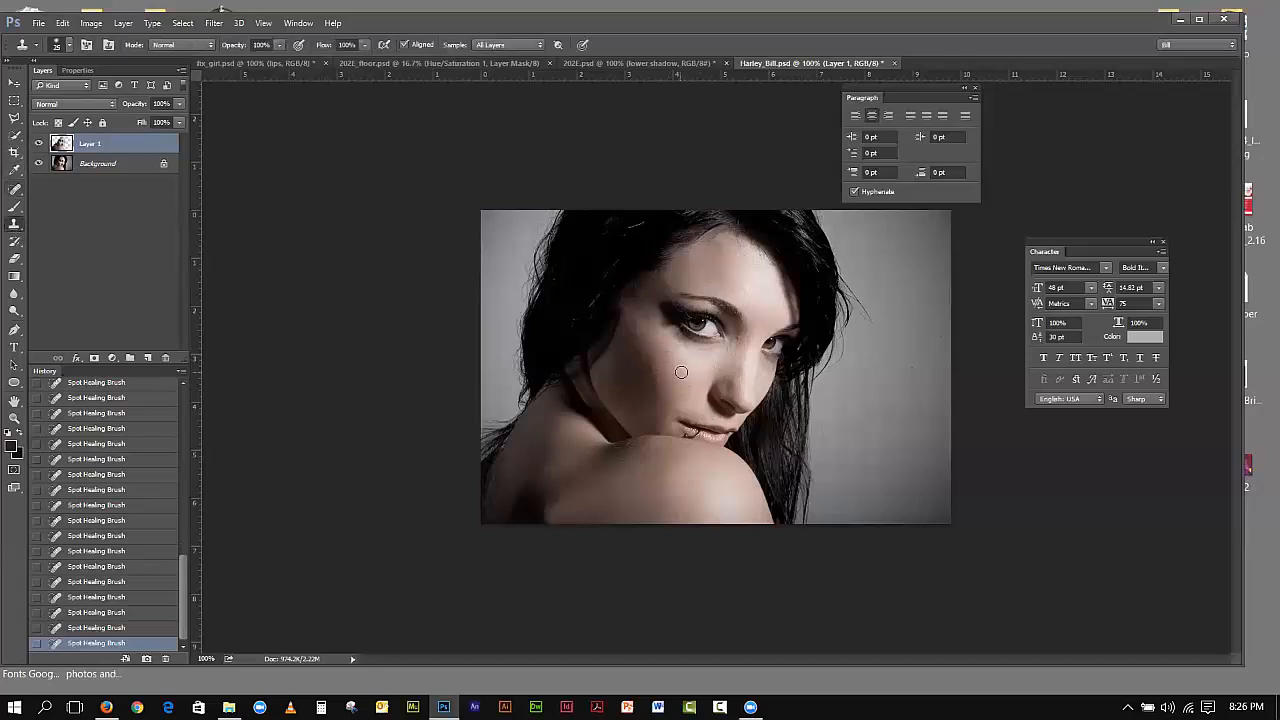
alt+click(676, 366)
click(670, 361)
click(670, 361)
click(684, 385)
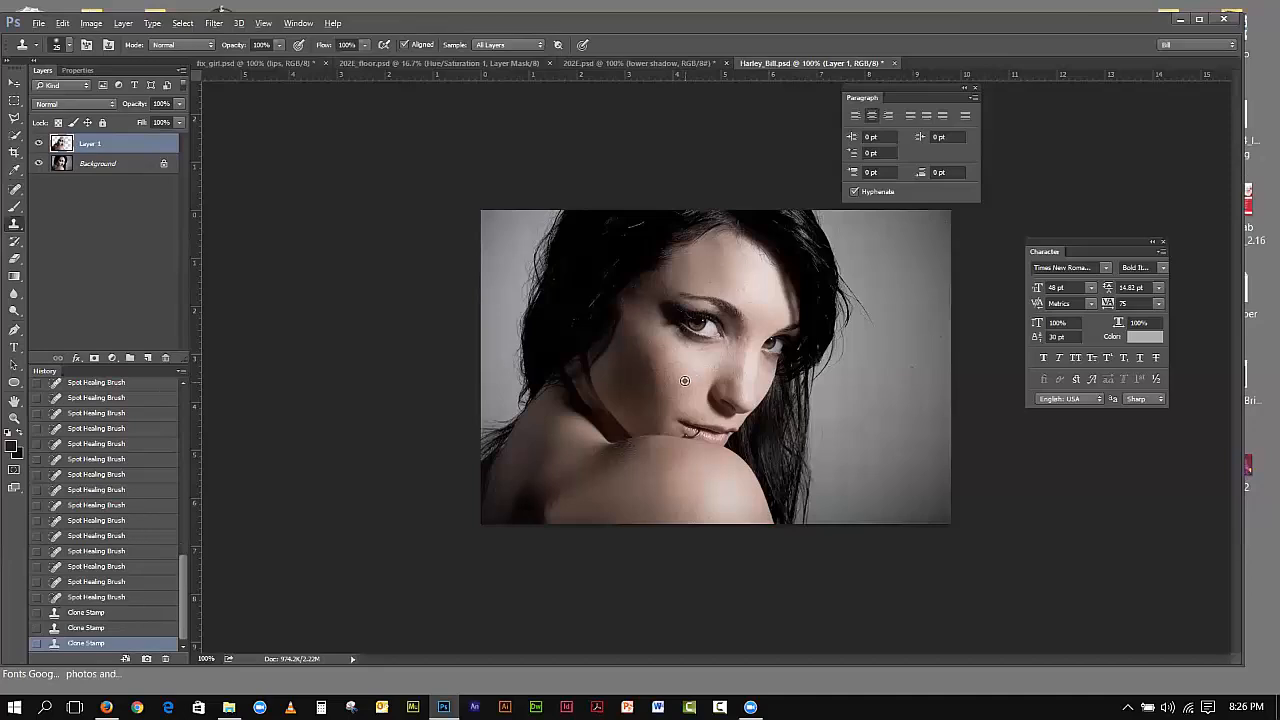
click(677, 384)
click(672, 378)
click(672, 377)
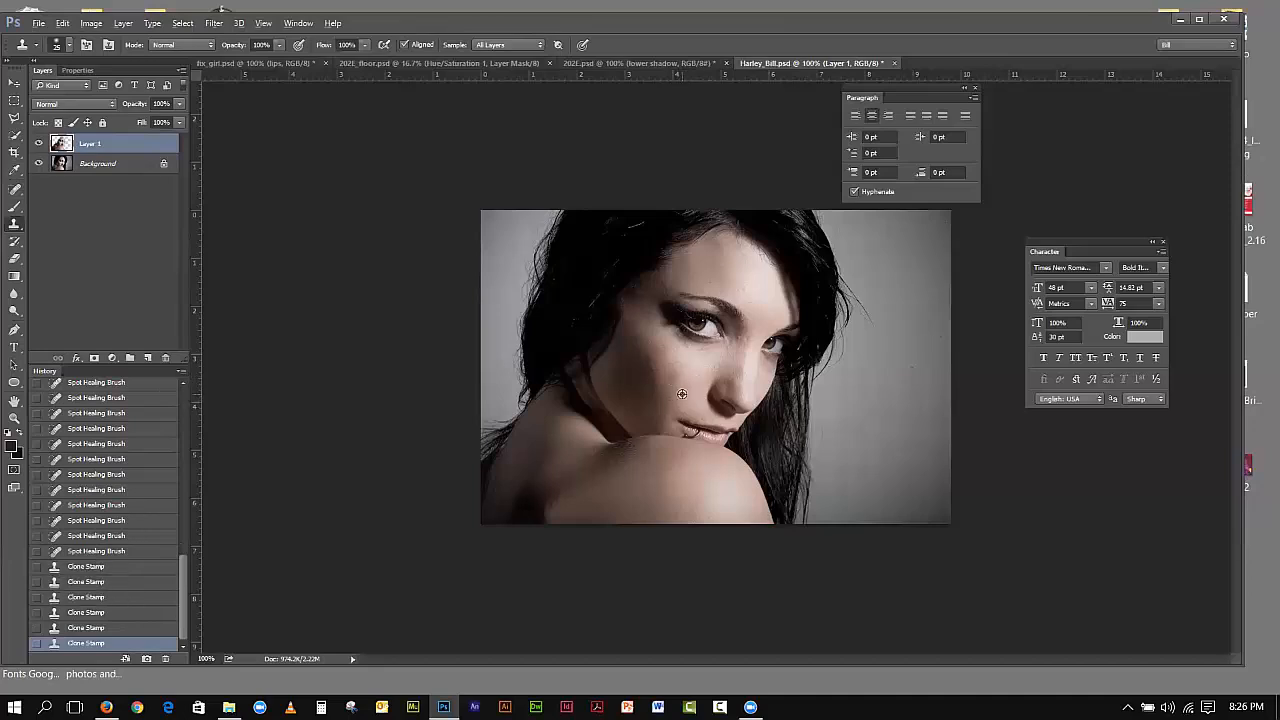
click(672, 377)
click(802, 392)
Step: Set the Clone Stamp flow to 50% and blend the near cheek and nose, then check Layer 1 alone by briefly hiding the Background
click(364, 45)
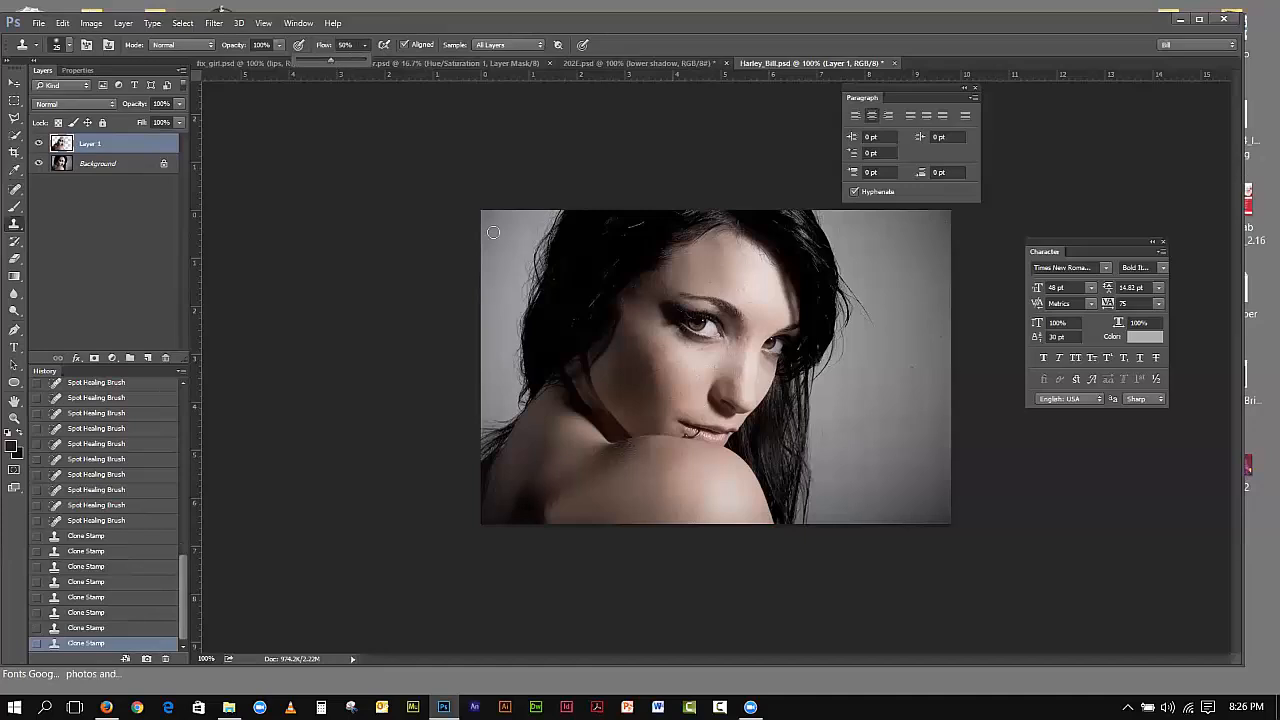
click(675, 388)
click(668, 378)
click(664, 371)
click(736, 371)
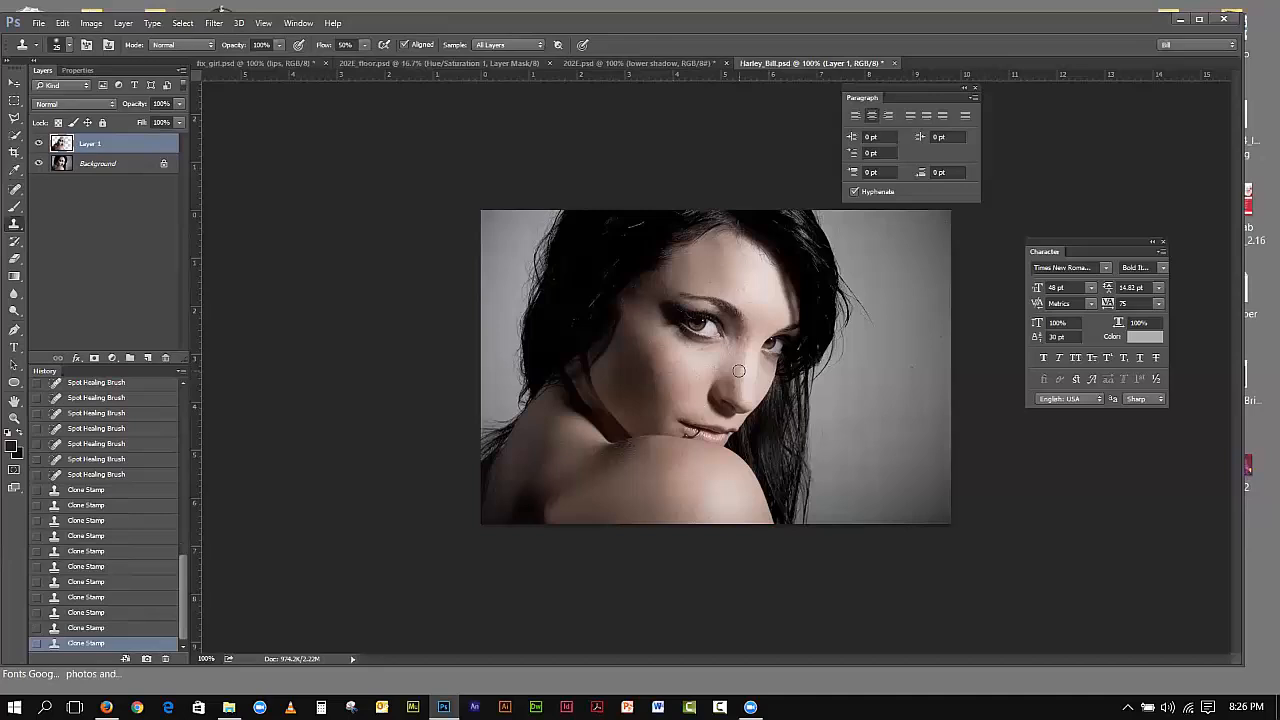
click(666, 352)
click(742, 380)
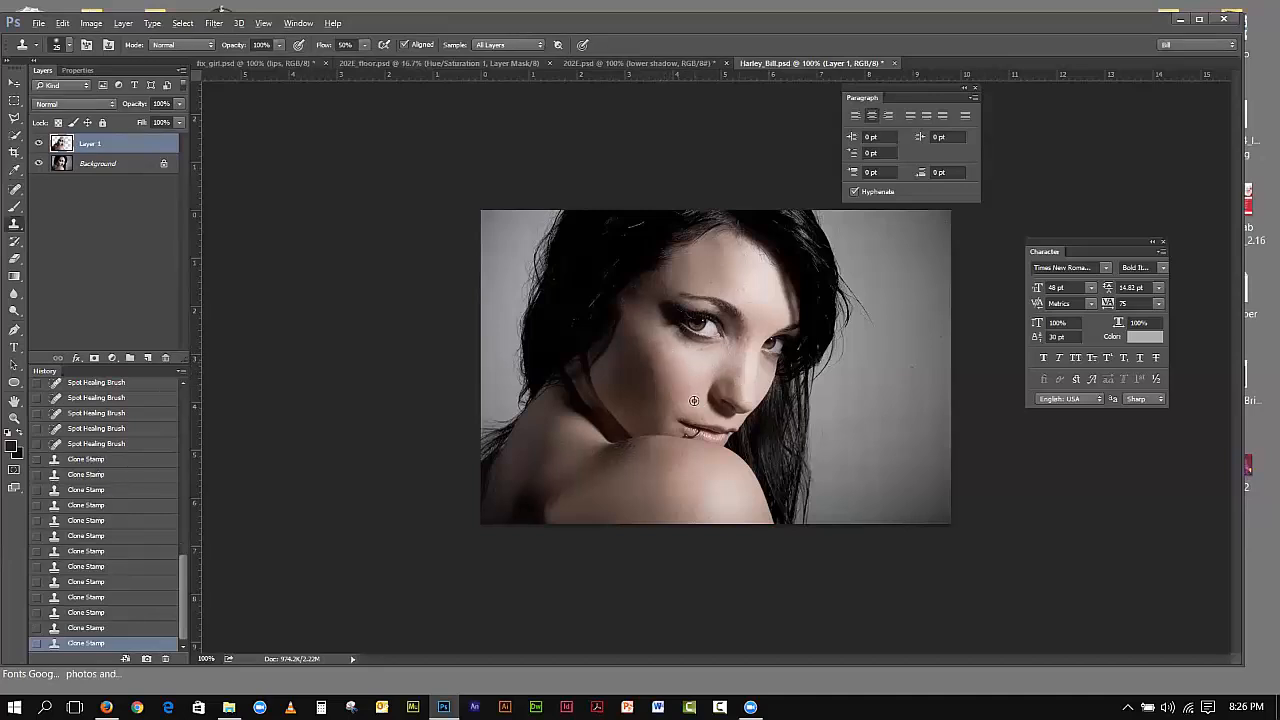
click(681, 378)
click(698, 375)
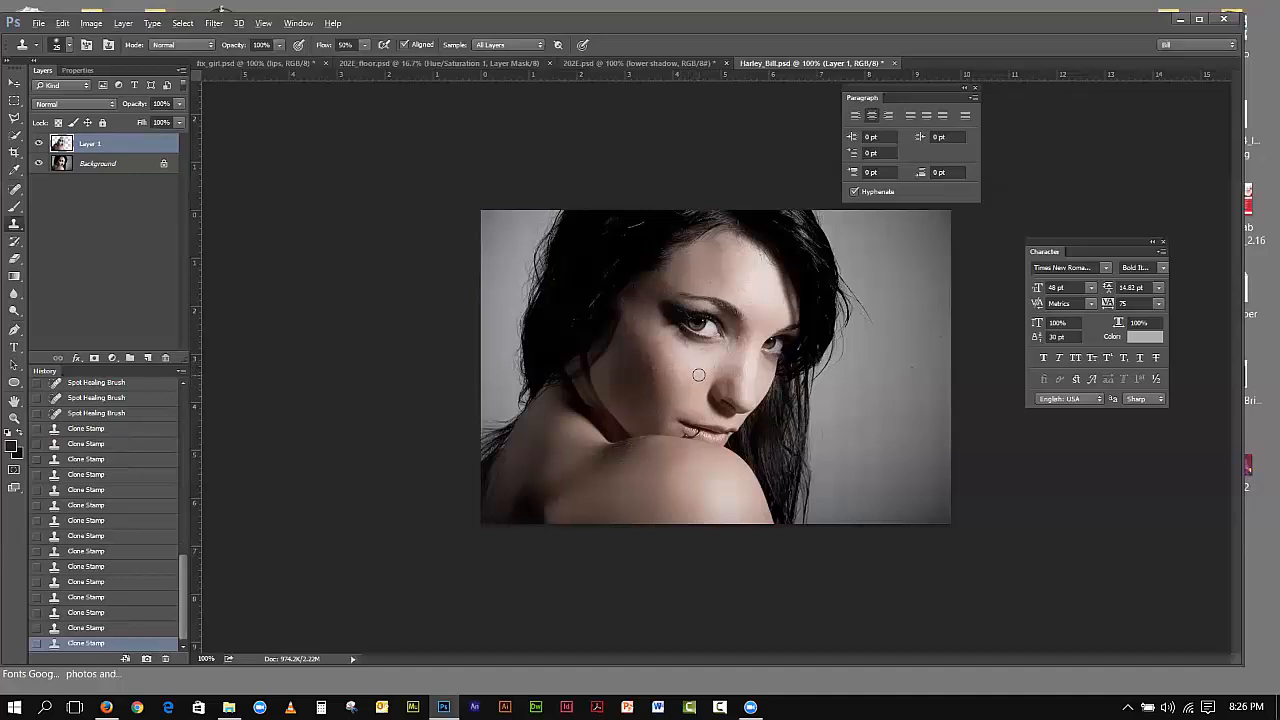
click(688, 382)
click(38, 164)
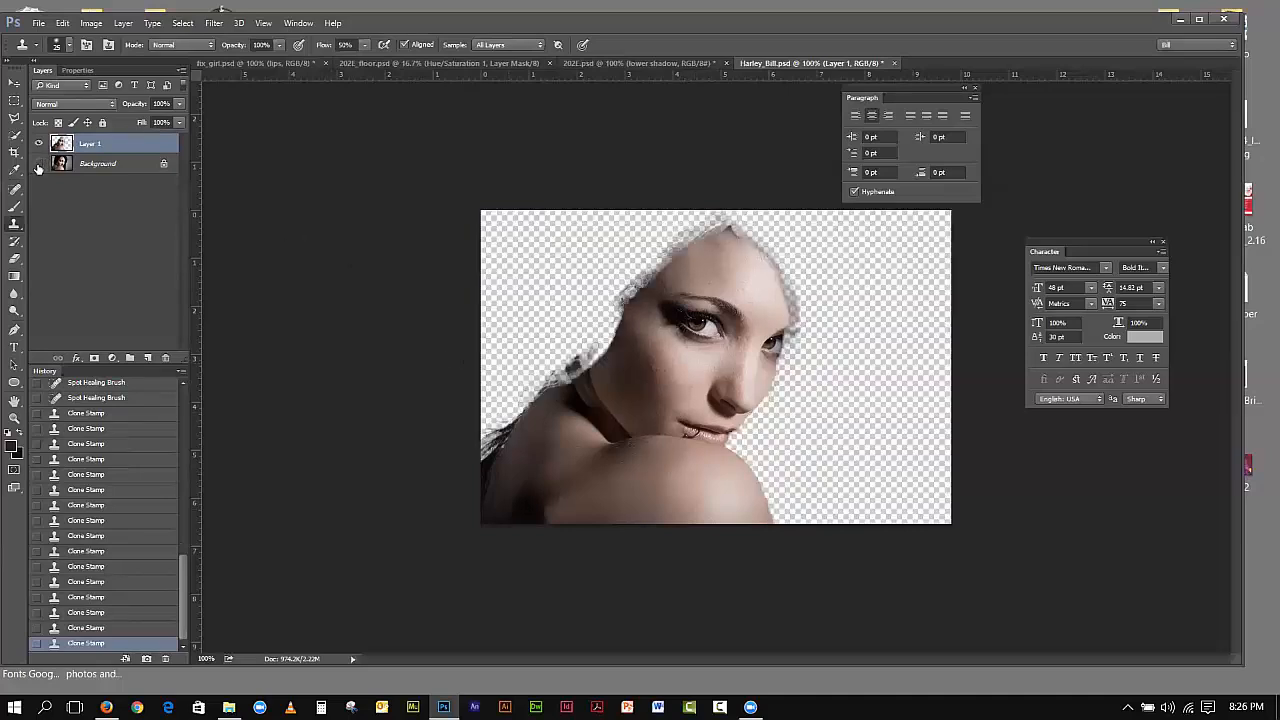
click(38, 164)
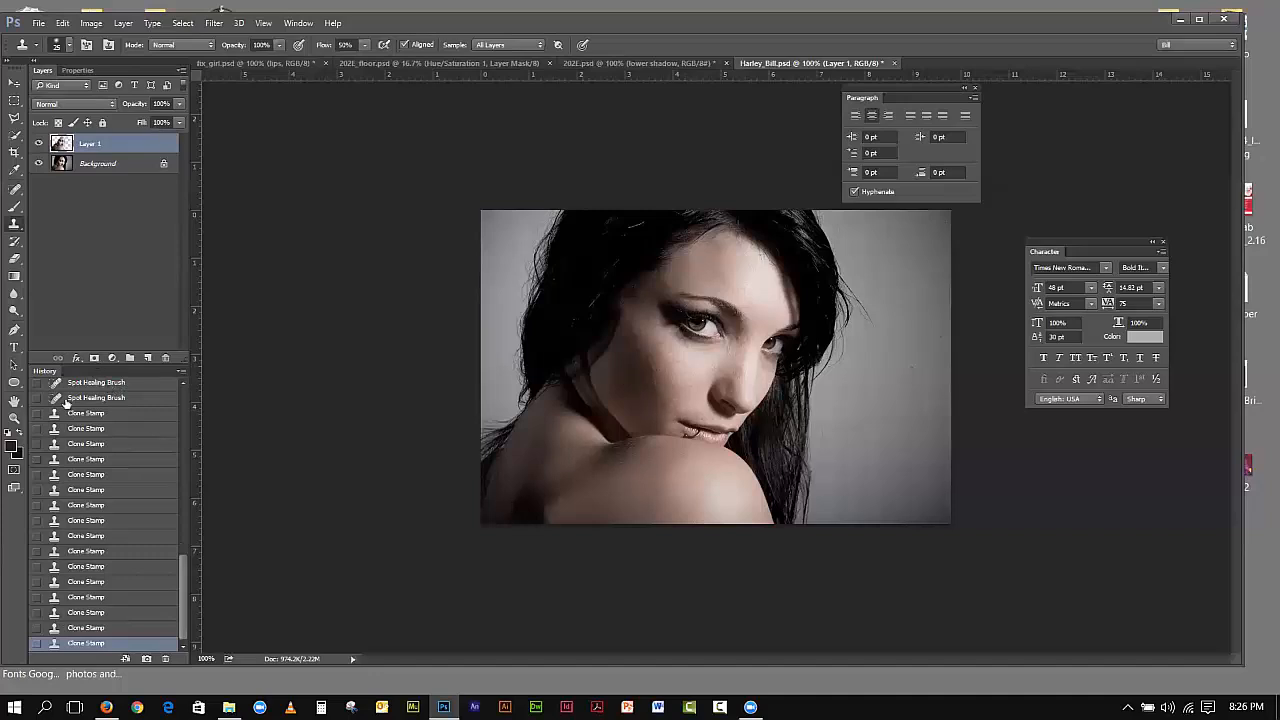
Step: Hide Layer 1, make the Background layer active, and heal over the inner end of the lip ring with the Spot Healing Brush at 300% zoom
click(14, 418)
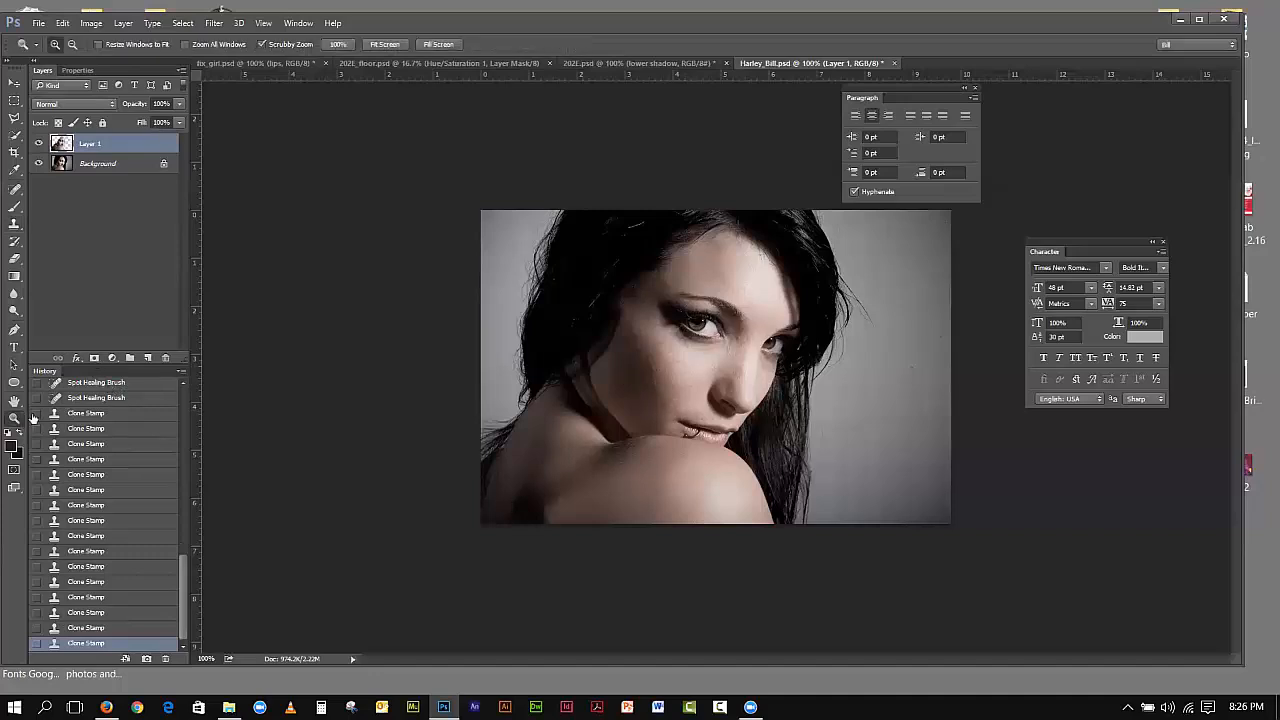
click(680, 418)
click(689, 413)
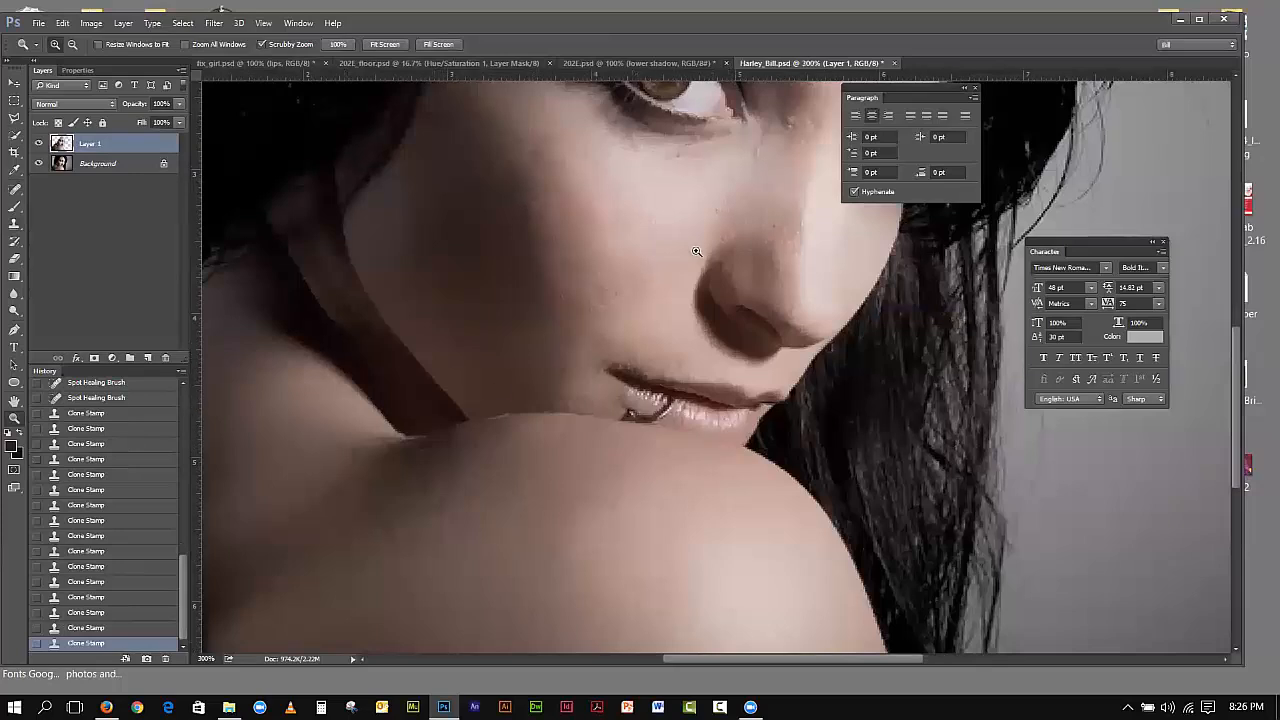
click(39, 143)
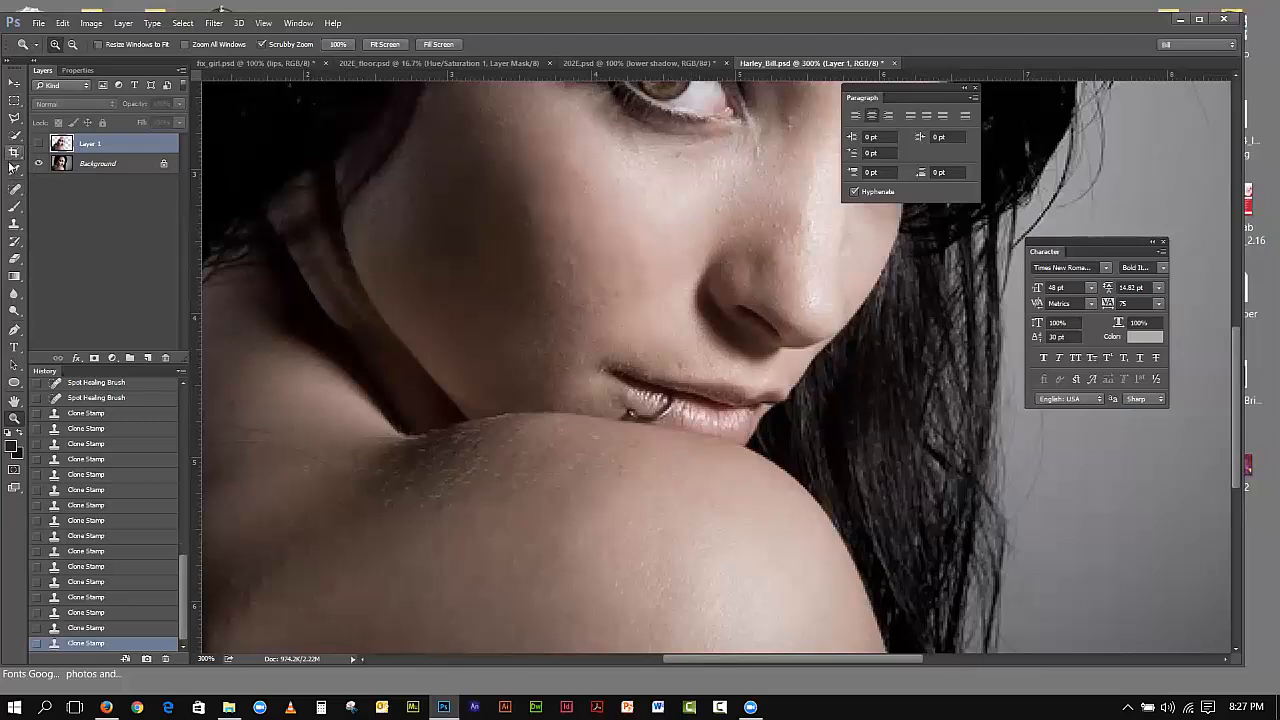
click(14, 190)
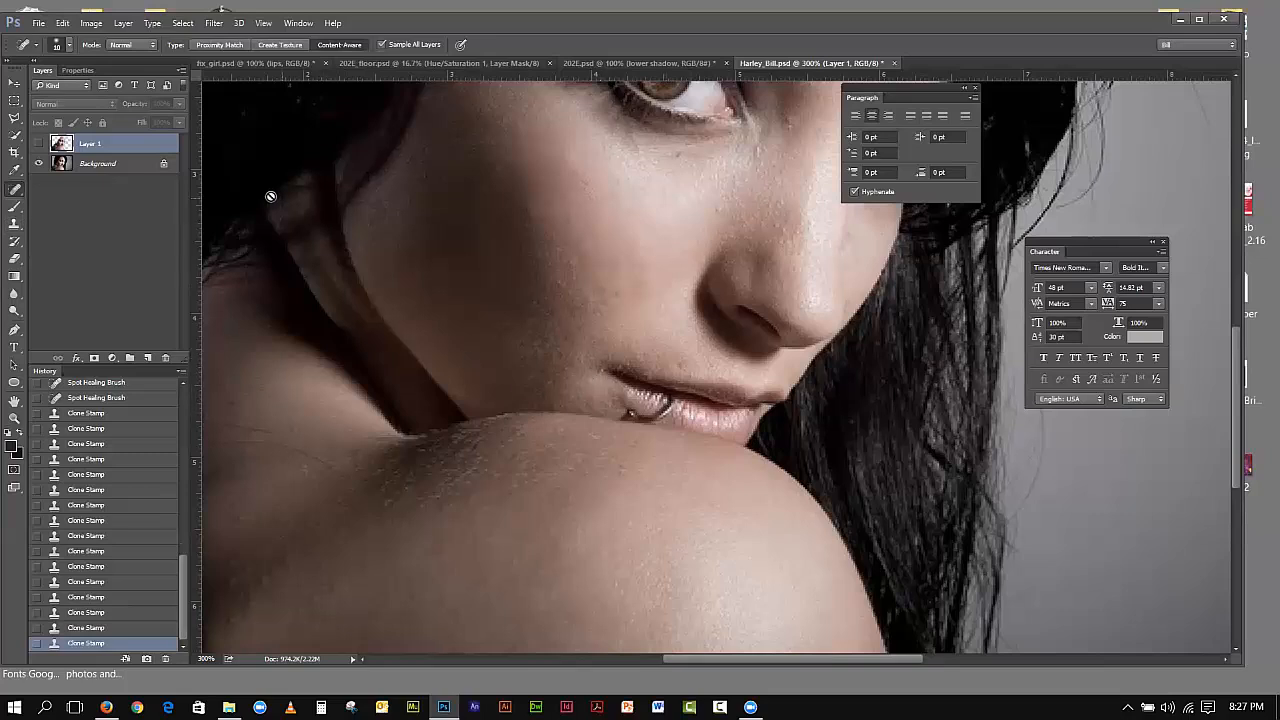
click(133, 164)
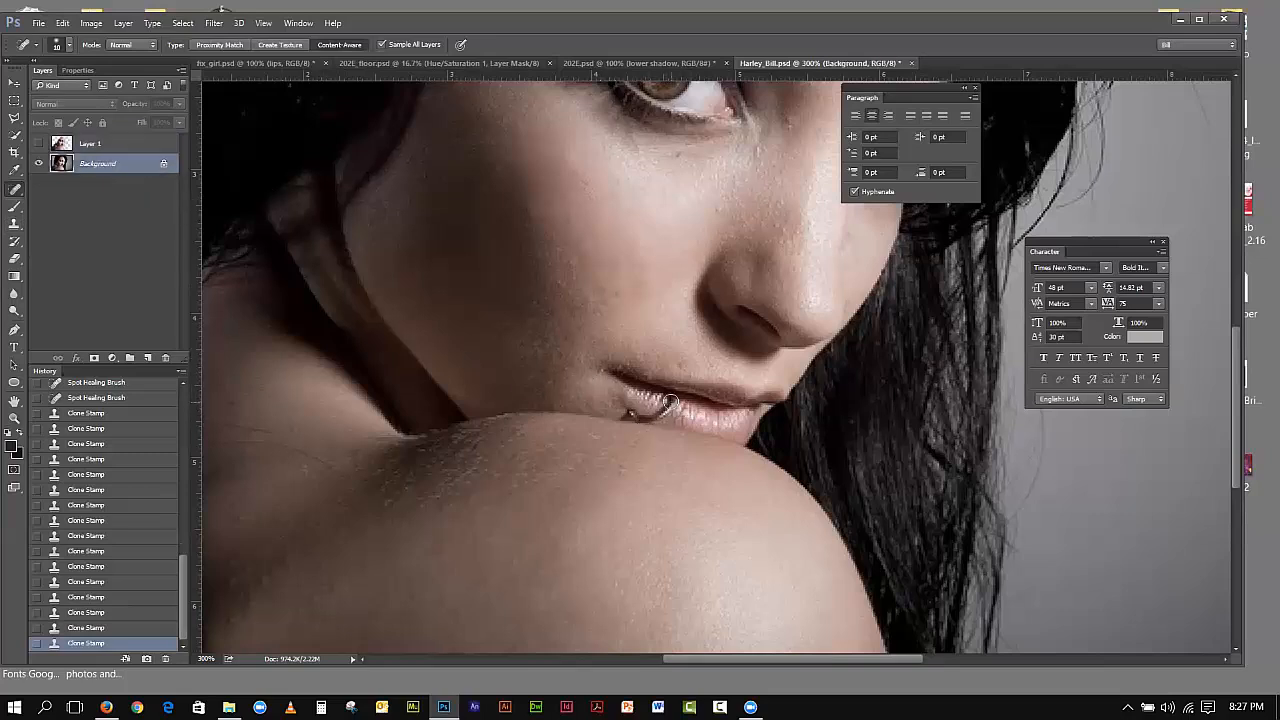
click(670, 404)
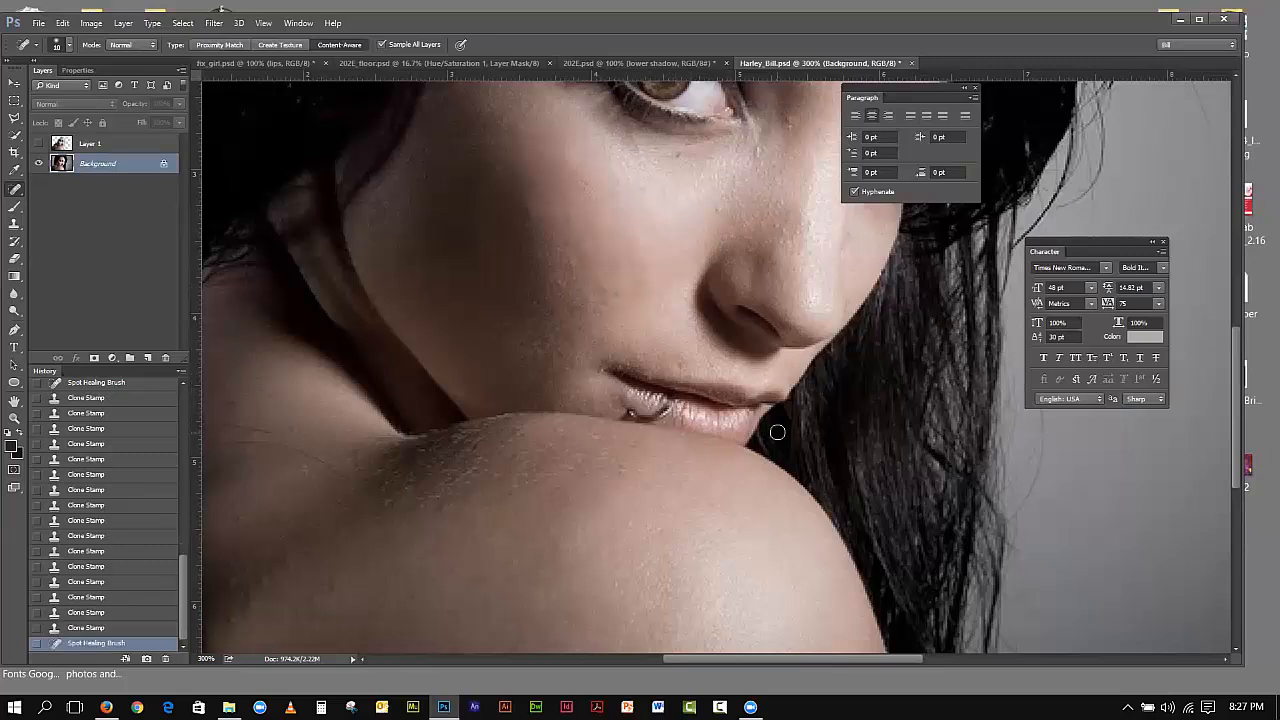
click(668, 410)
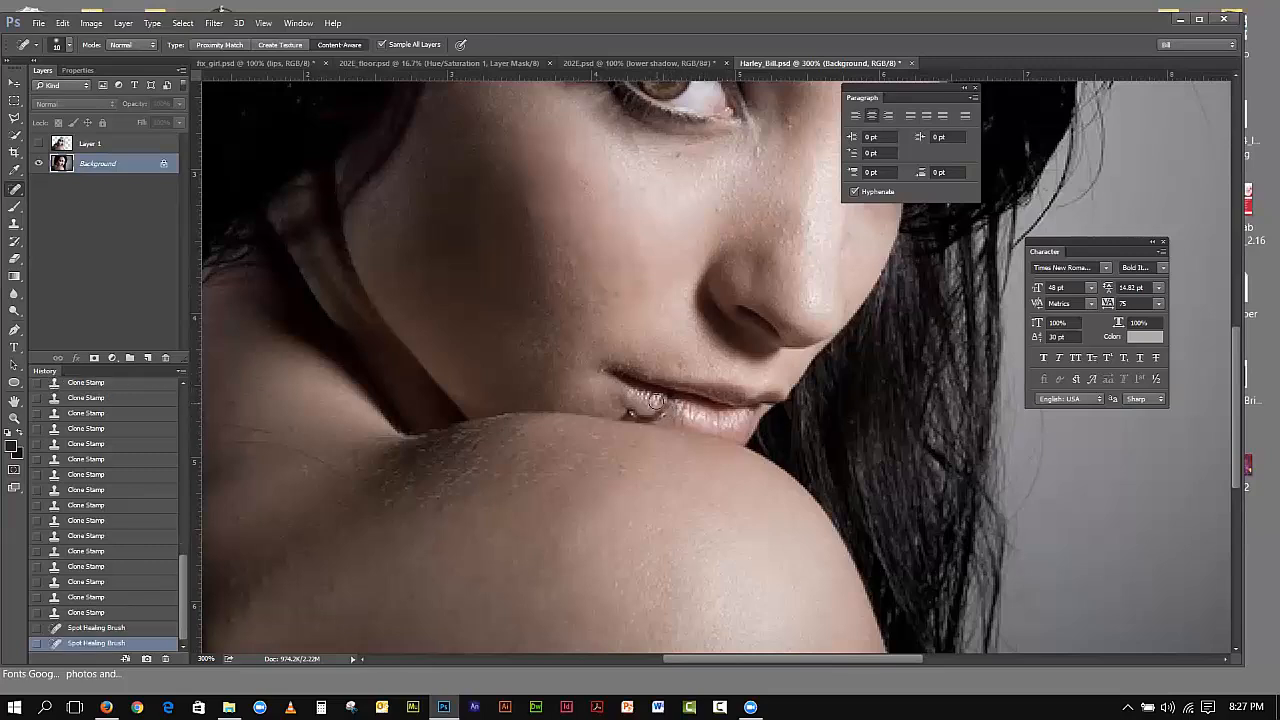
drag(667, 405, 681, 413)
Step: Set the Clone Stamp flow to 75% and clone lip texture with a smaller brush over the lip ring's inner end
click(15, 224)
key(bracketleft)
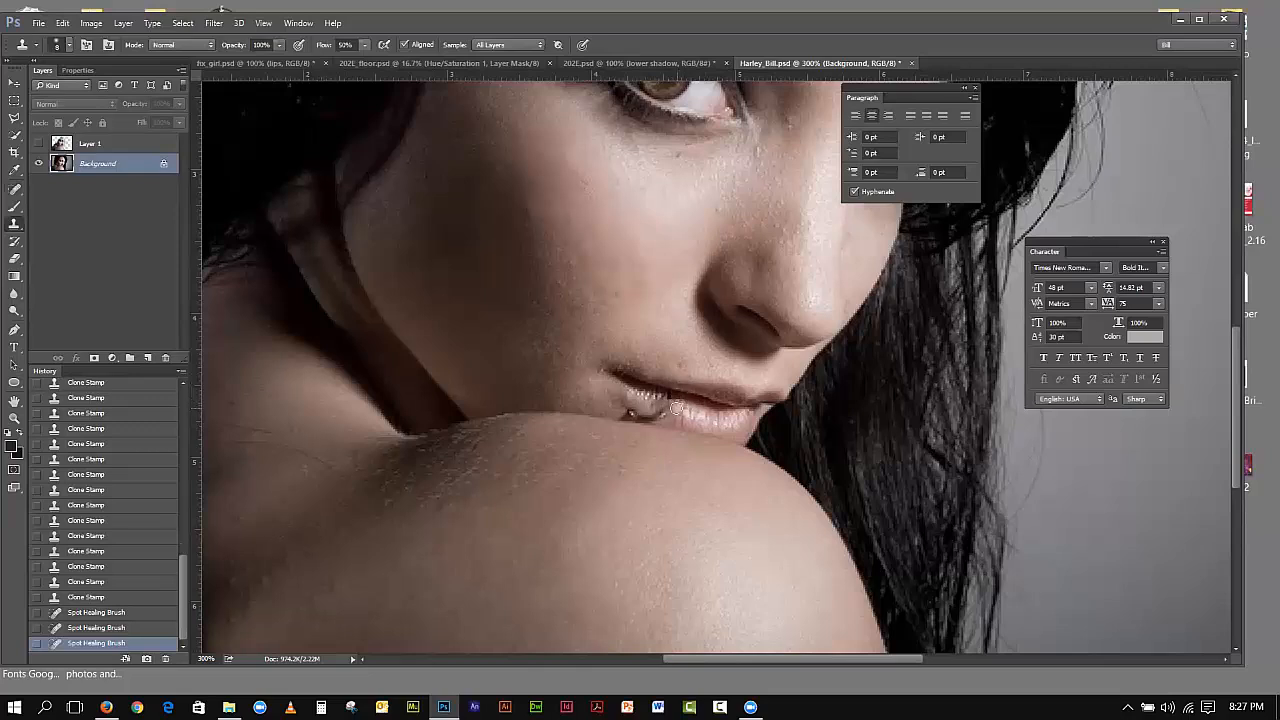
click(365, 45)
drag(376, 62, 381, 60)
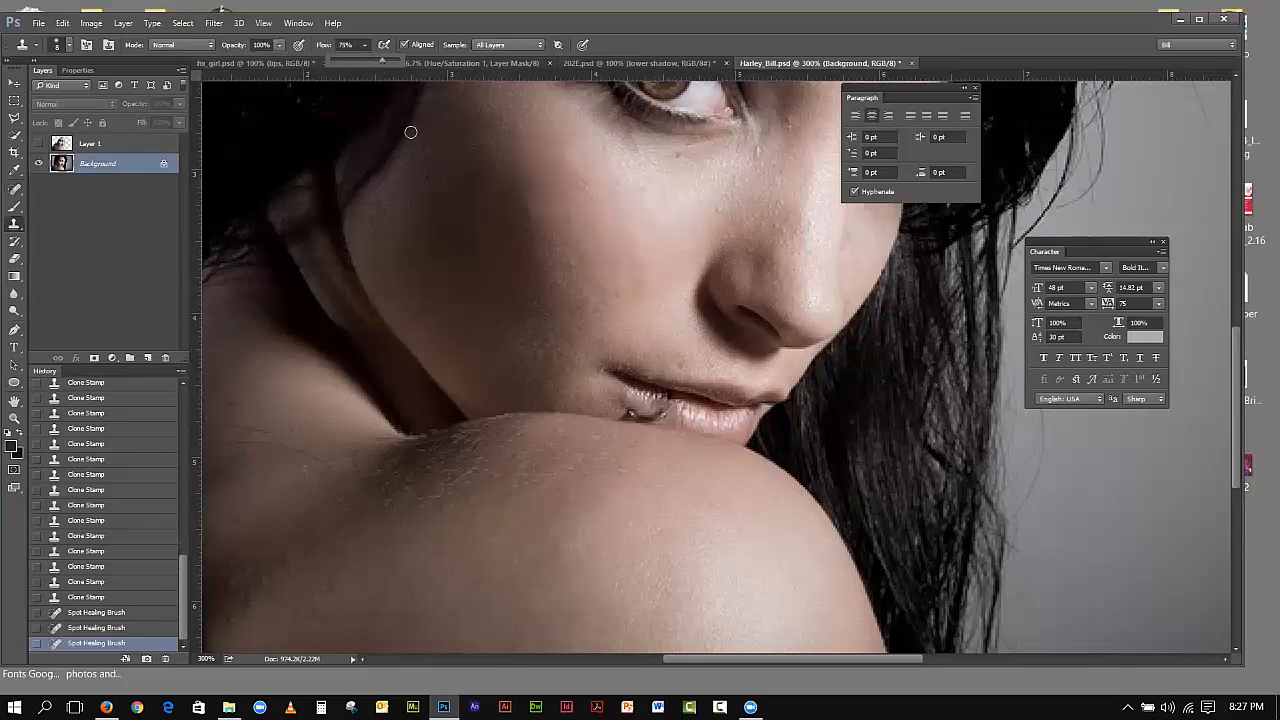
click(666, 403)
click(658, 401)
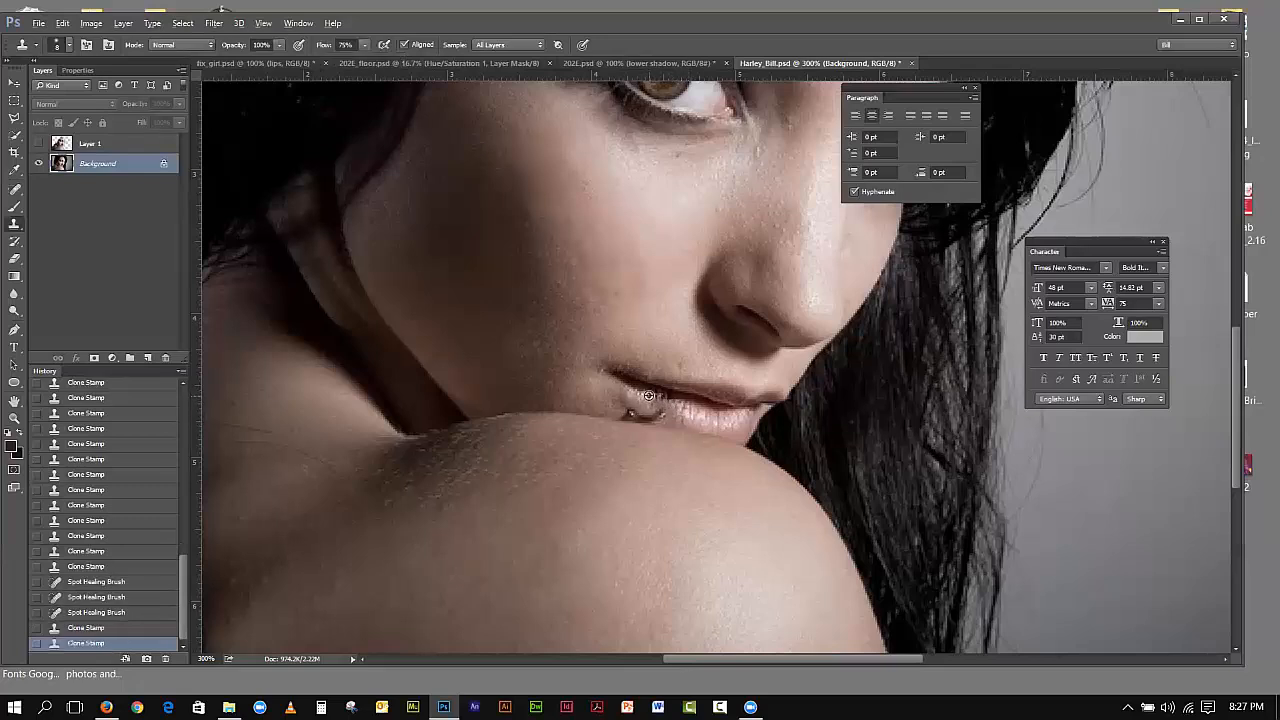
click(658, 399)
click(662, 401)
click(668, 403)
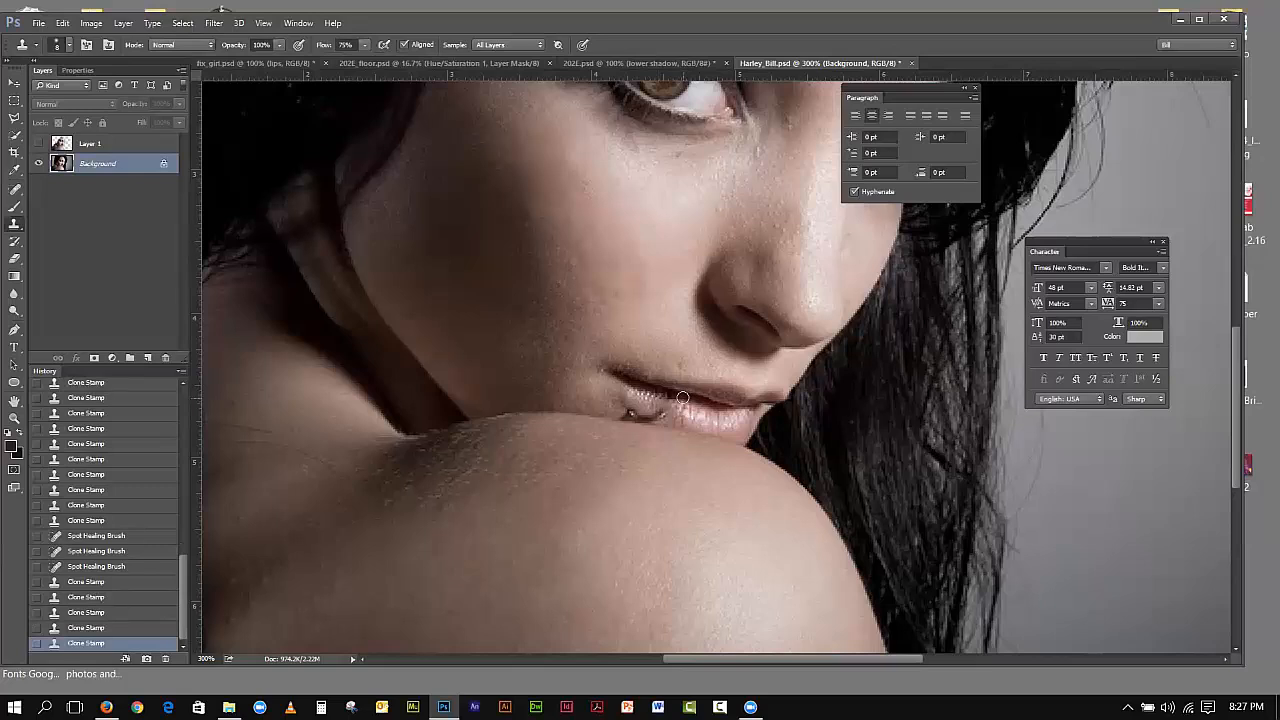
click(672, 399)
click(672, 398)
click(673, 396)
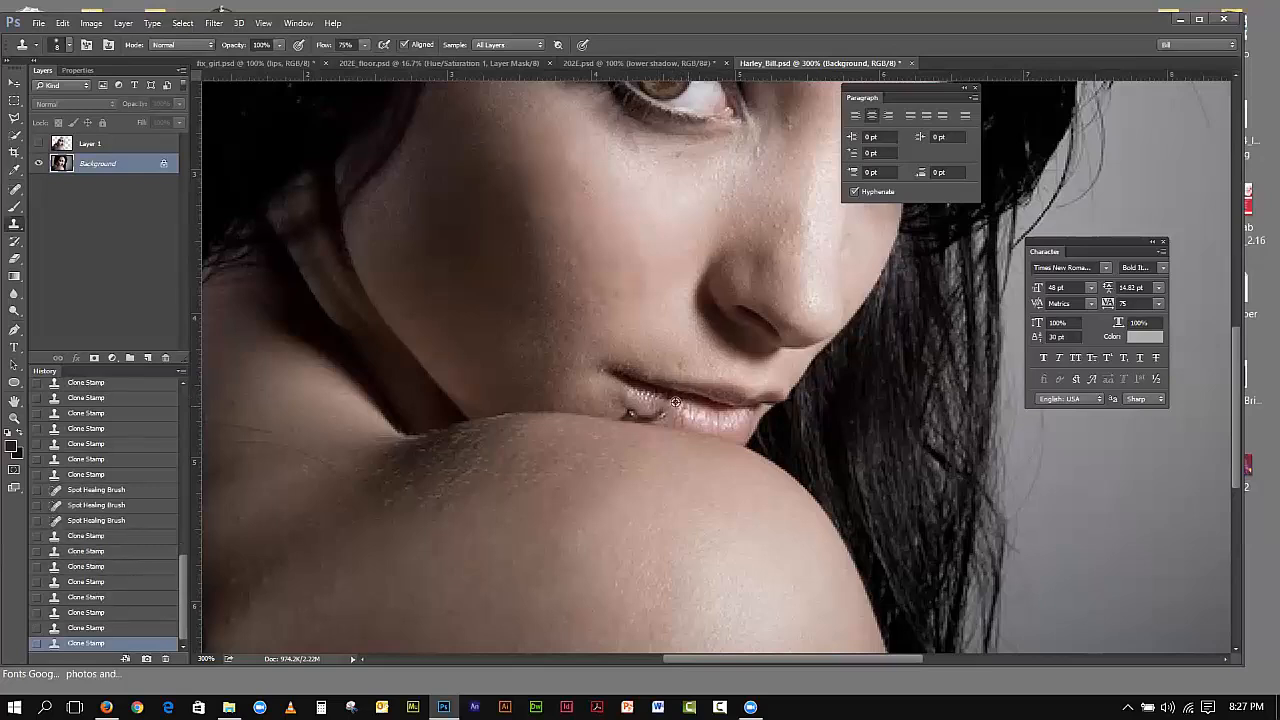
click(670, 399)
click(668, 397)
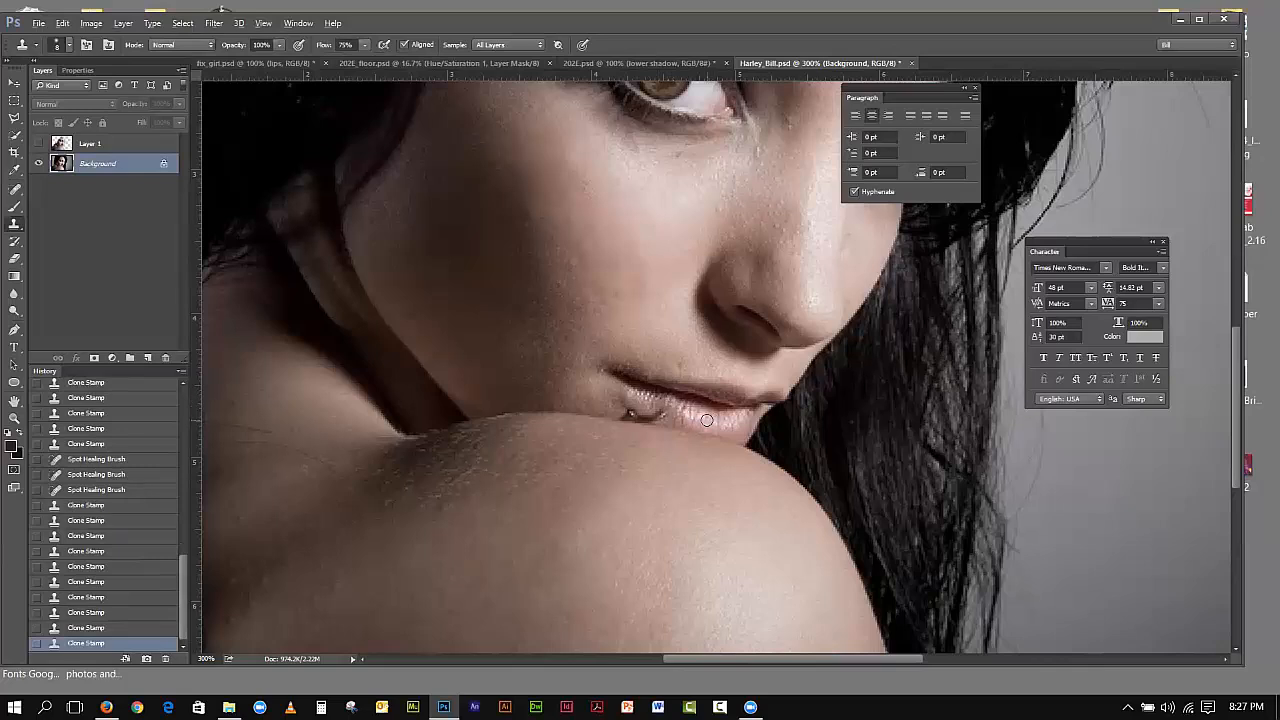
Step: Clone the skin beside the mouth corner over the outer end of the lip ring
click(615, 399)
click(615, 399)
click(624, 412)
click(630, 412)
click(630, 412)
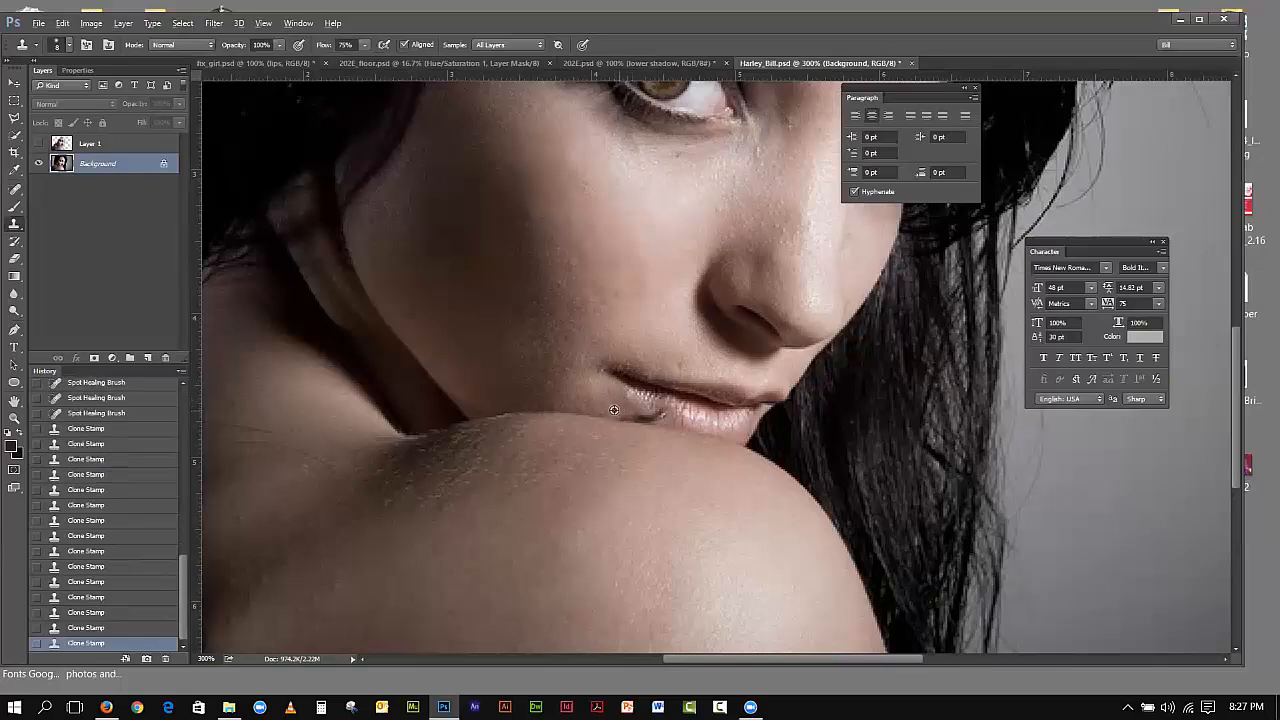
click(635, 415)
click(639, 415)
click(643, 417)
Step: Clone away the rest of the ring along the lower lip and shoulder edge, enlarging the Clone Stamp to 15 px
alt+click(672, 419)
click(658, 413)
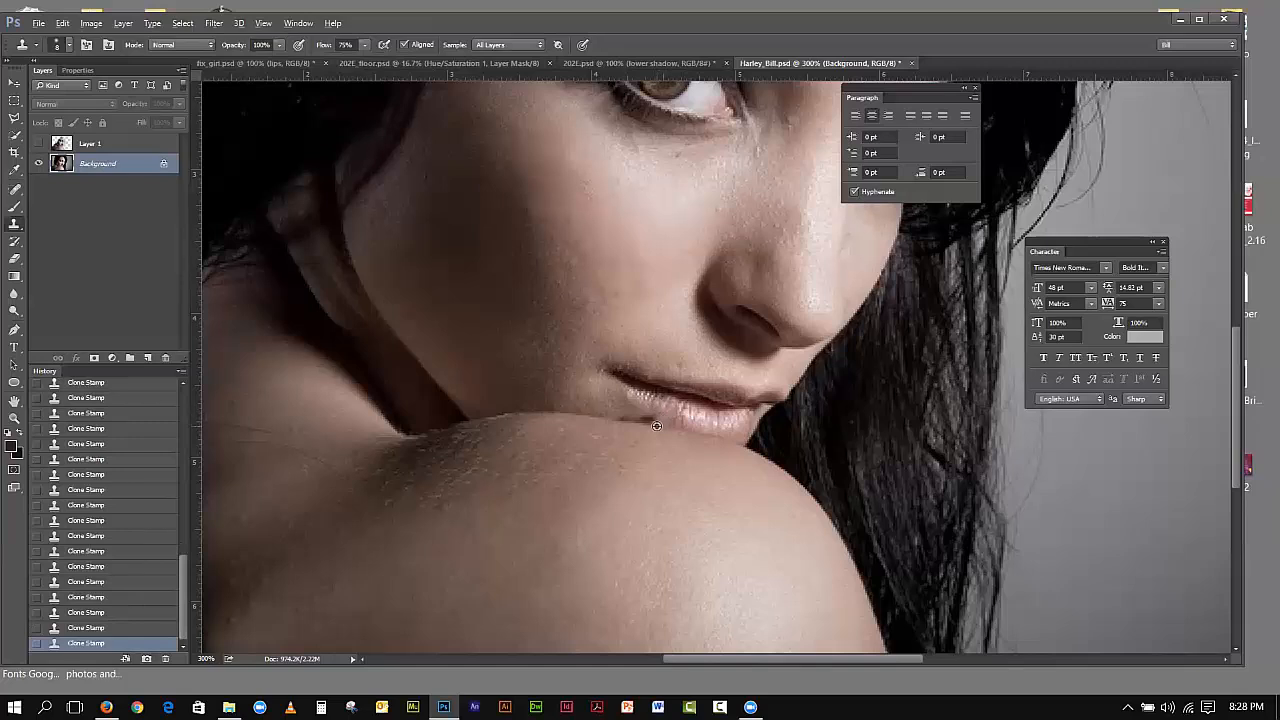
alt+click(656, 426)
key(bracketright)
key(bracketright)
key(bracketright)
alt+click(665, 425)
click(651, 423)
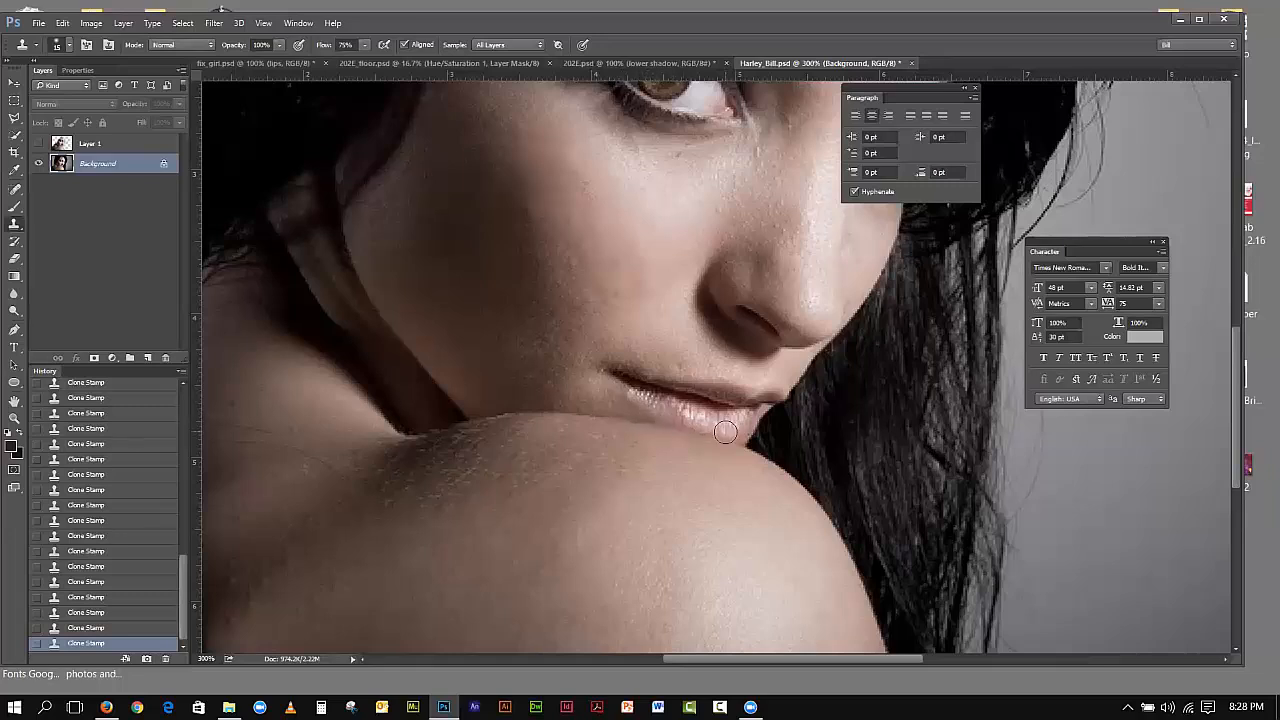
Step: Fit the whole portrait in view, show Layer 1 again, and move the Paragraph panel off the face
key(alt)
click(263, 23)
click(287, 177)
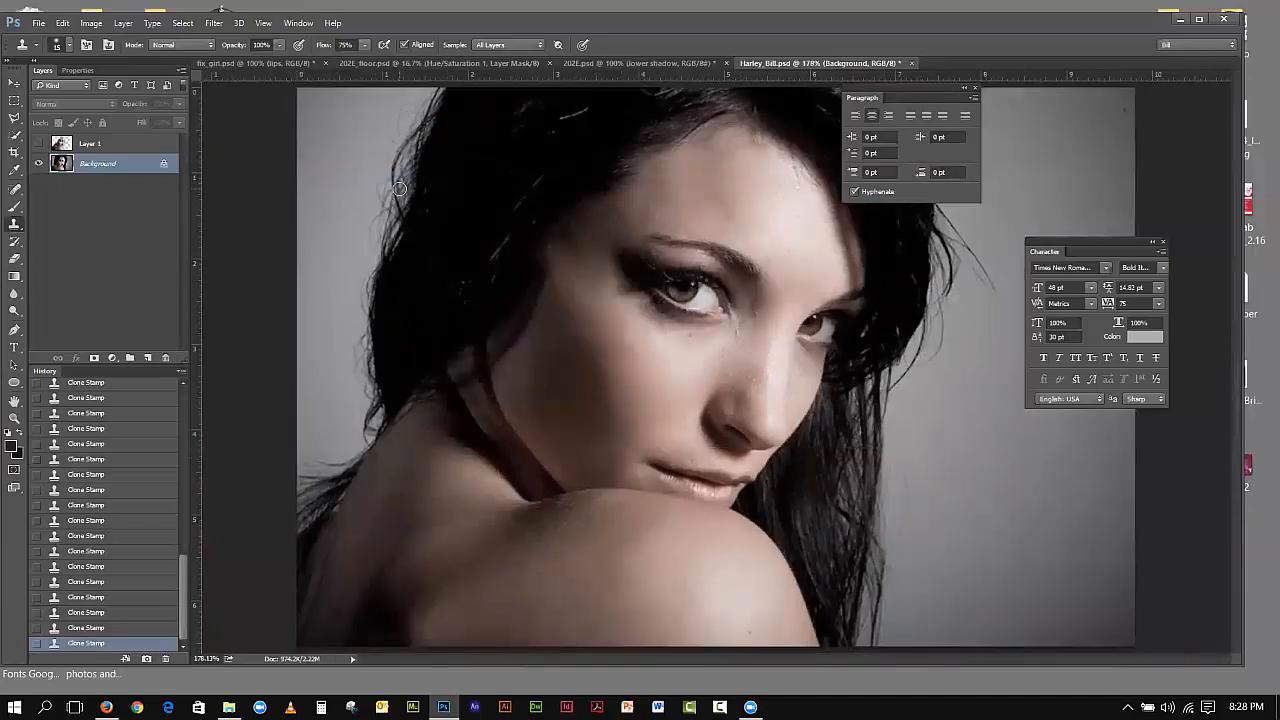
click(38, 145)
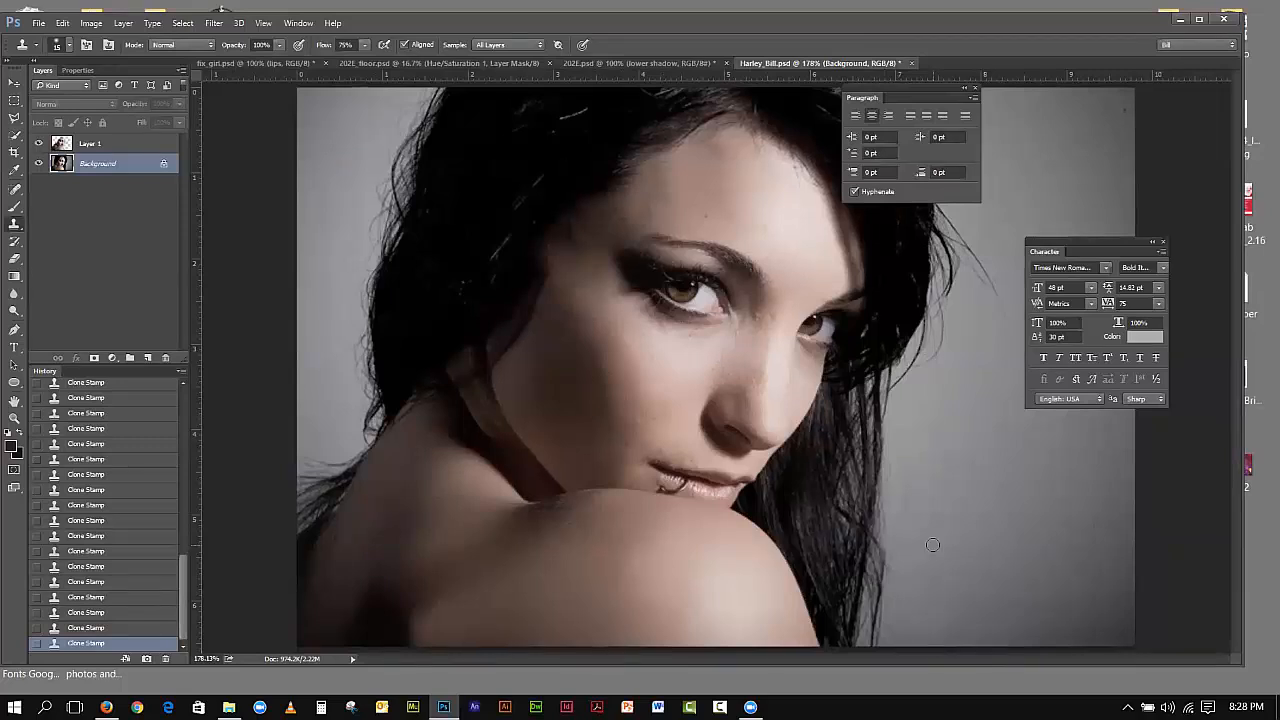
drag(879, 90, 1005, 108)
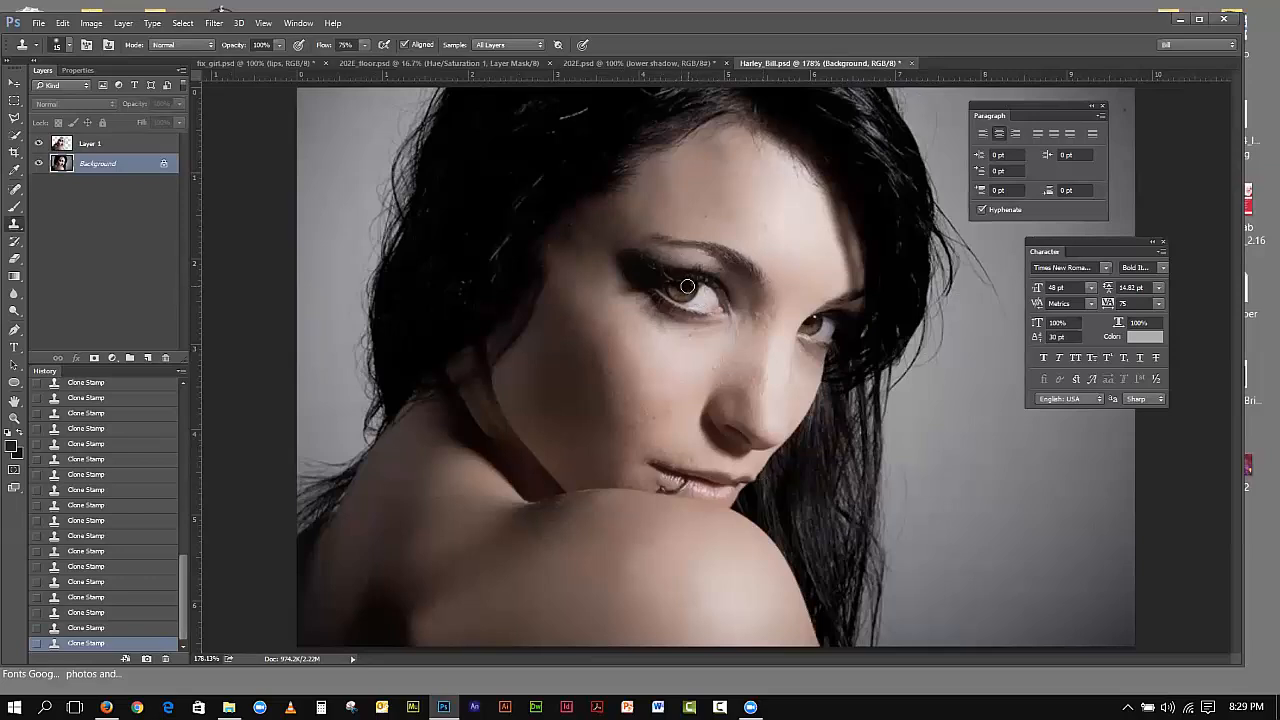
Step: Select the near eye's iris with the Quick Selection tool and subtract the eyelid areas above it
click(12, 118)
click(14, 135)
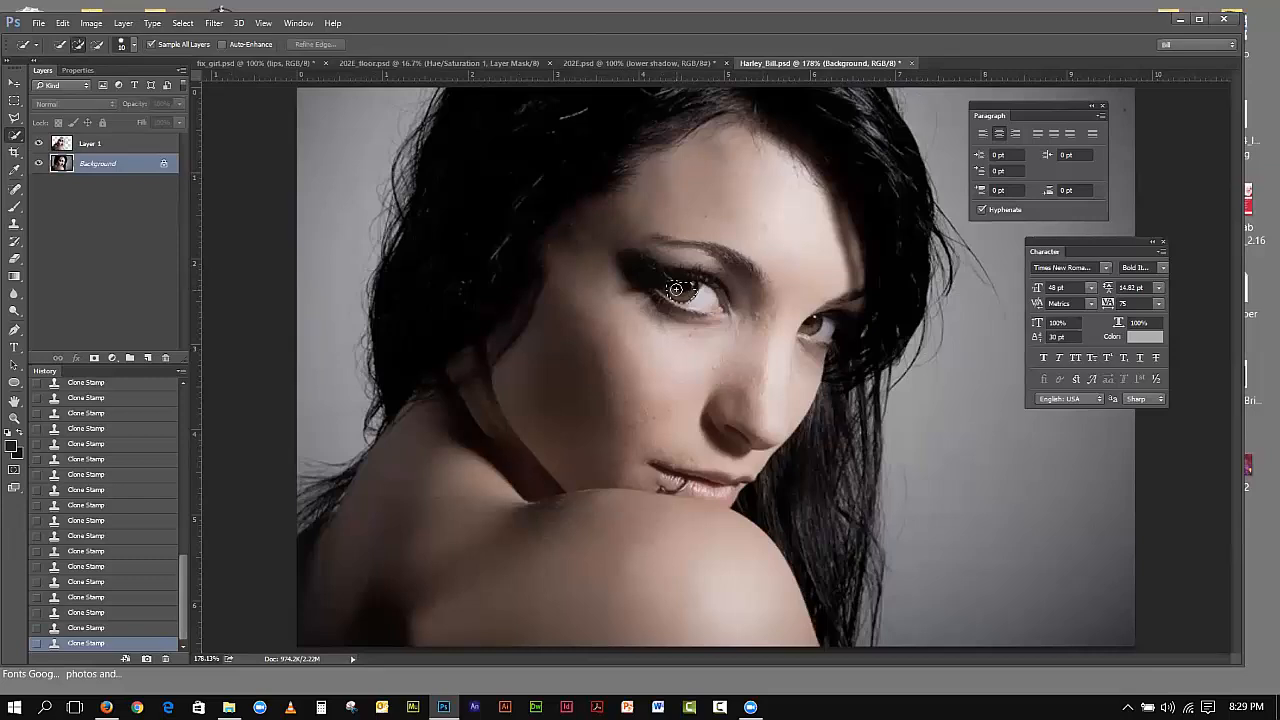
click(686, 287)
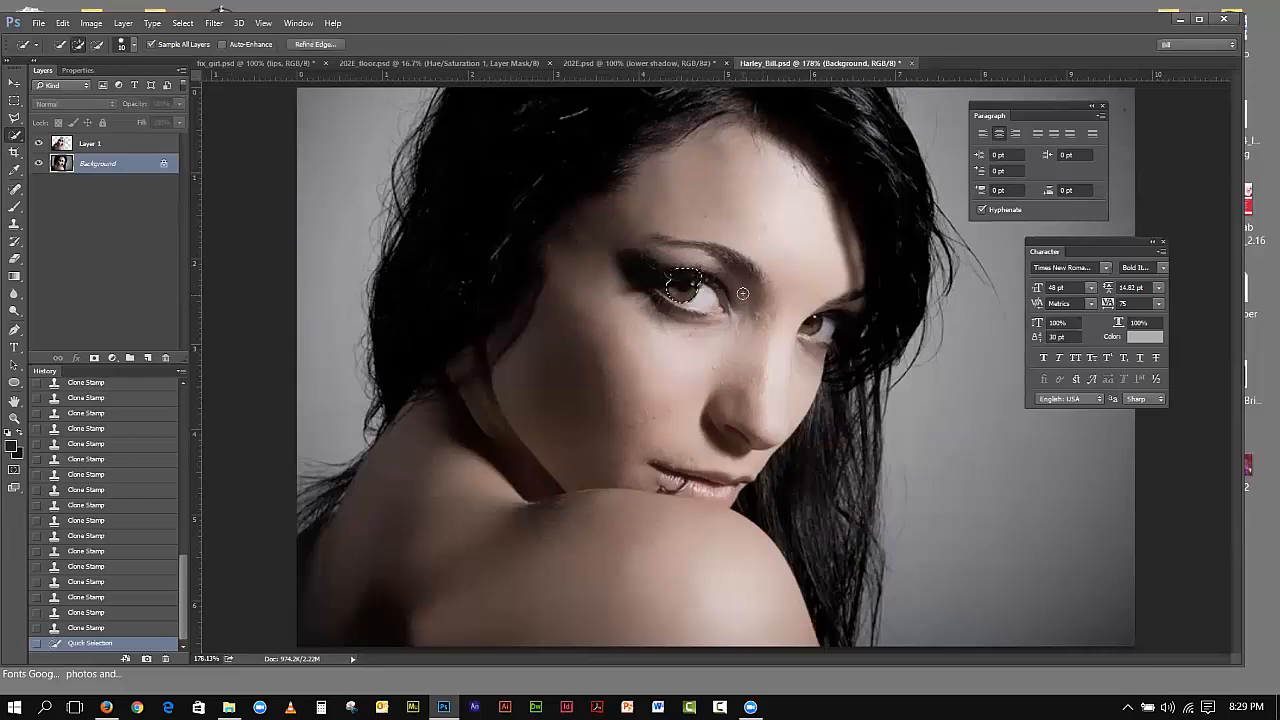
key(alt)
click(673, 266)
click(690, 275)
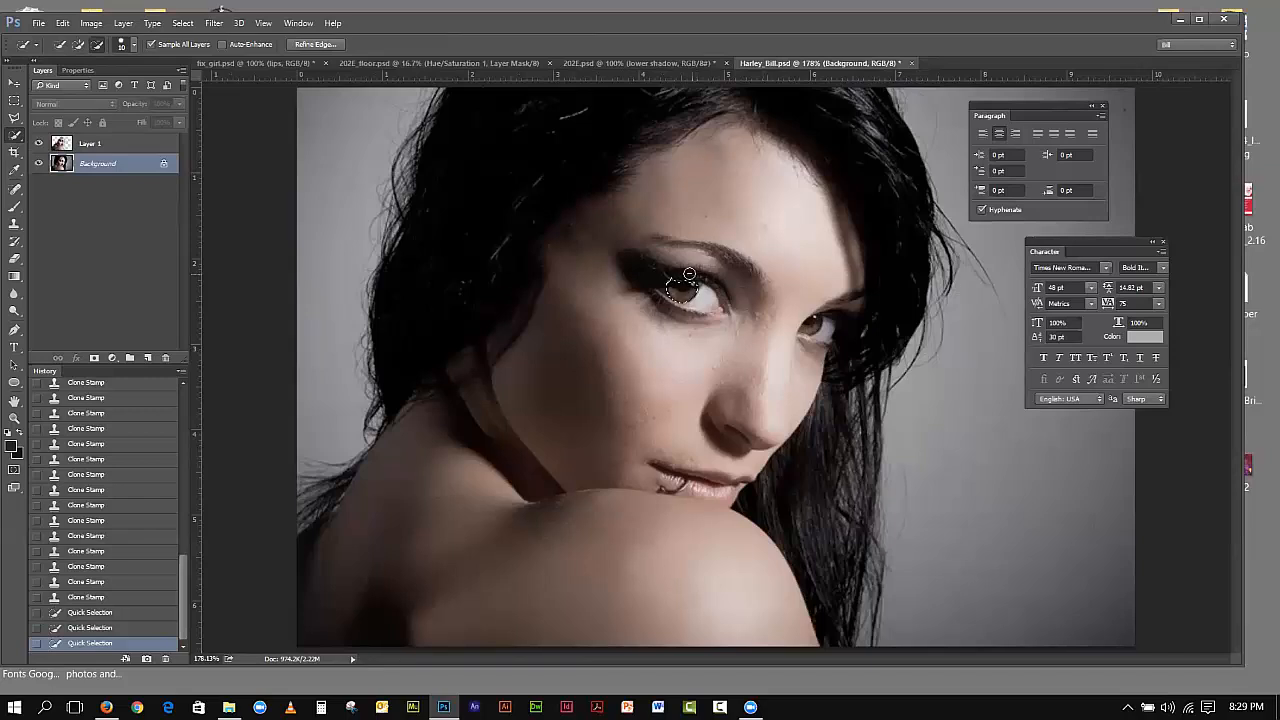
alt+click(690, 276)
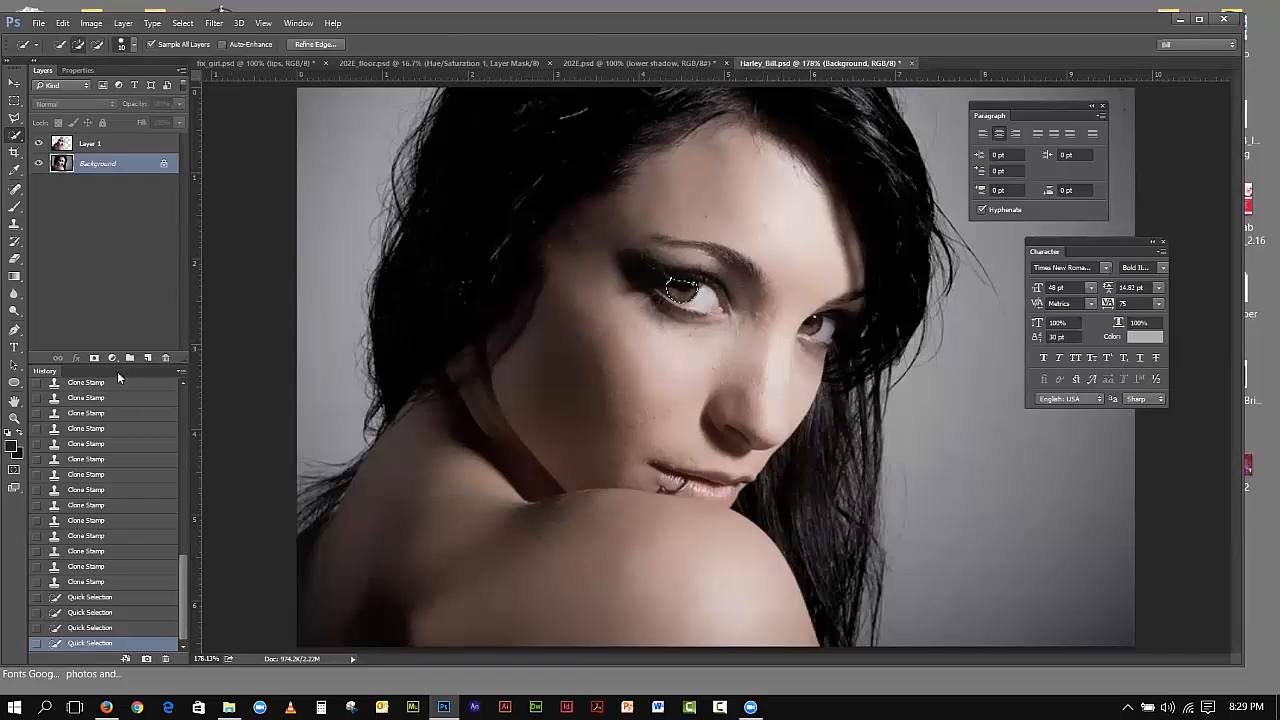
Step: Zoom to 400% on the near eye and add the missed edge of the iris to the selection with the Polygonal Lasso
click(13, 421)
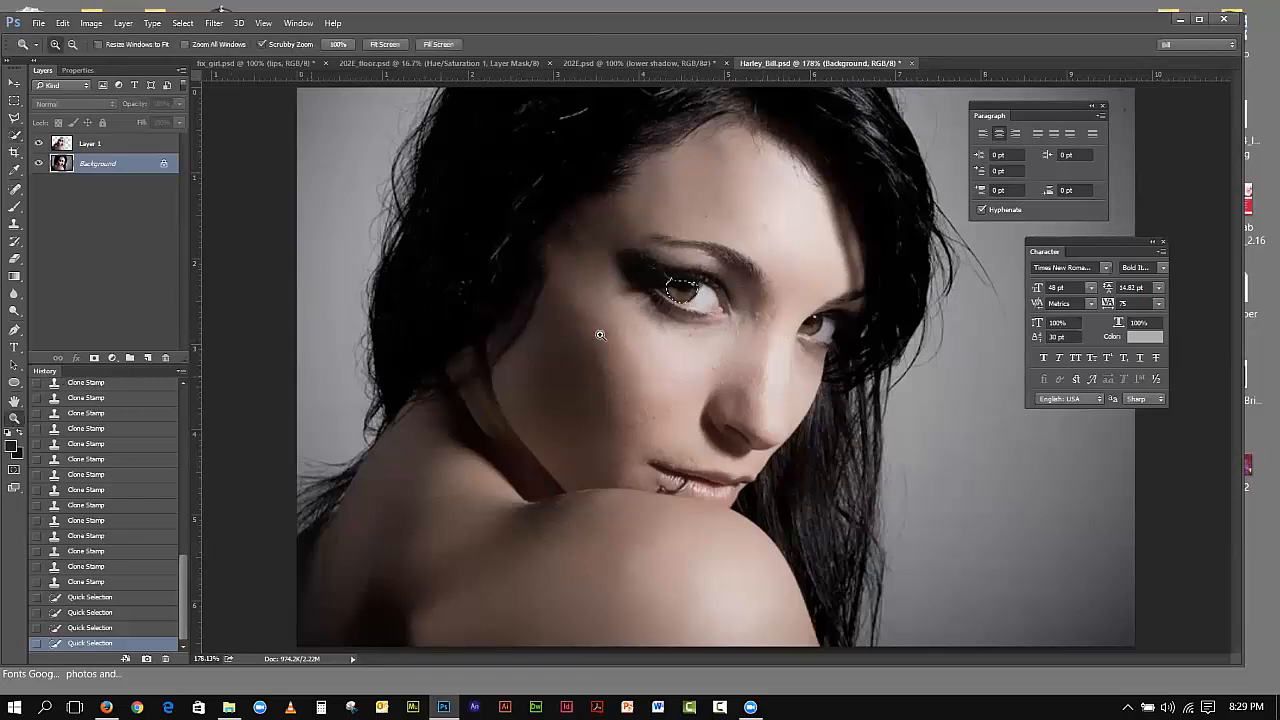
click(690, 295)
click(691, 296)
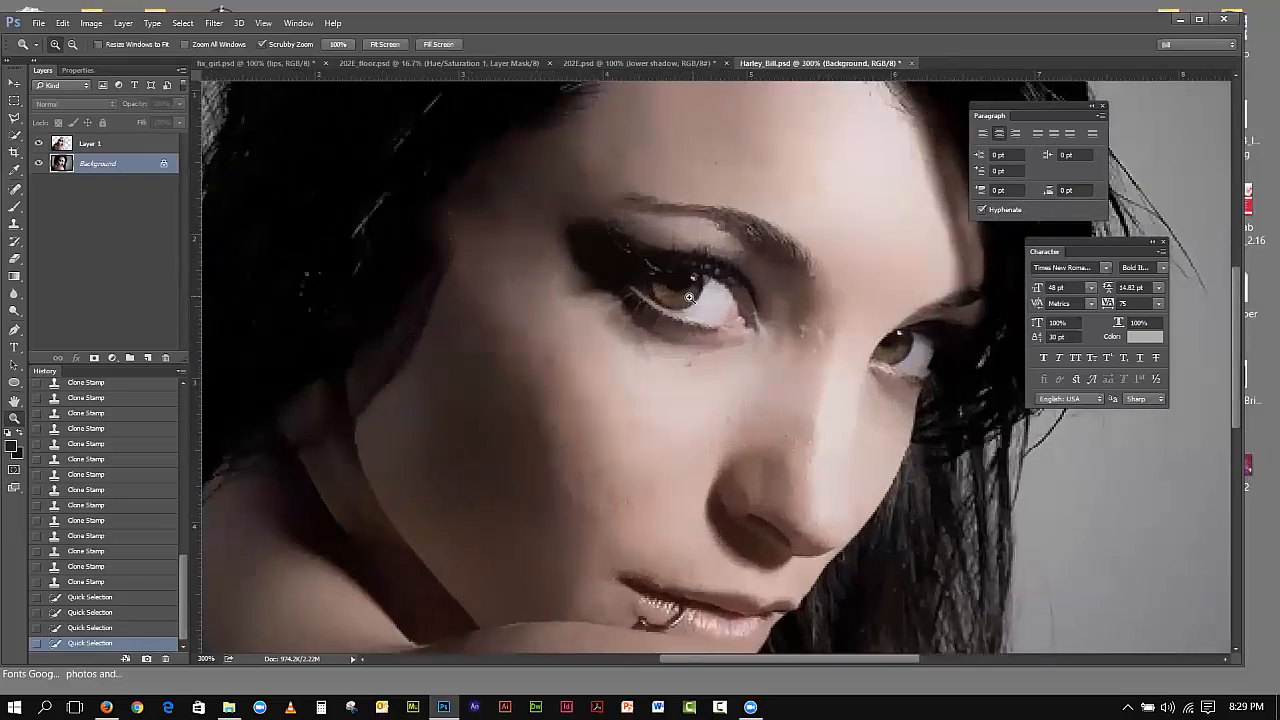
click(690, 298)
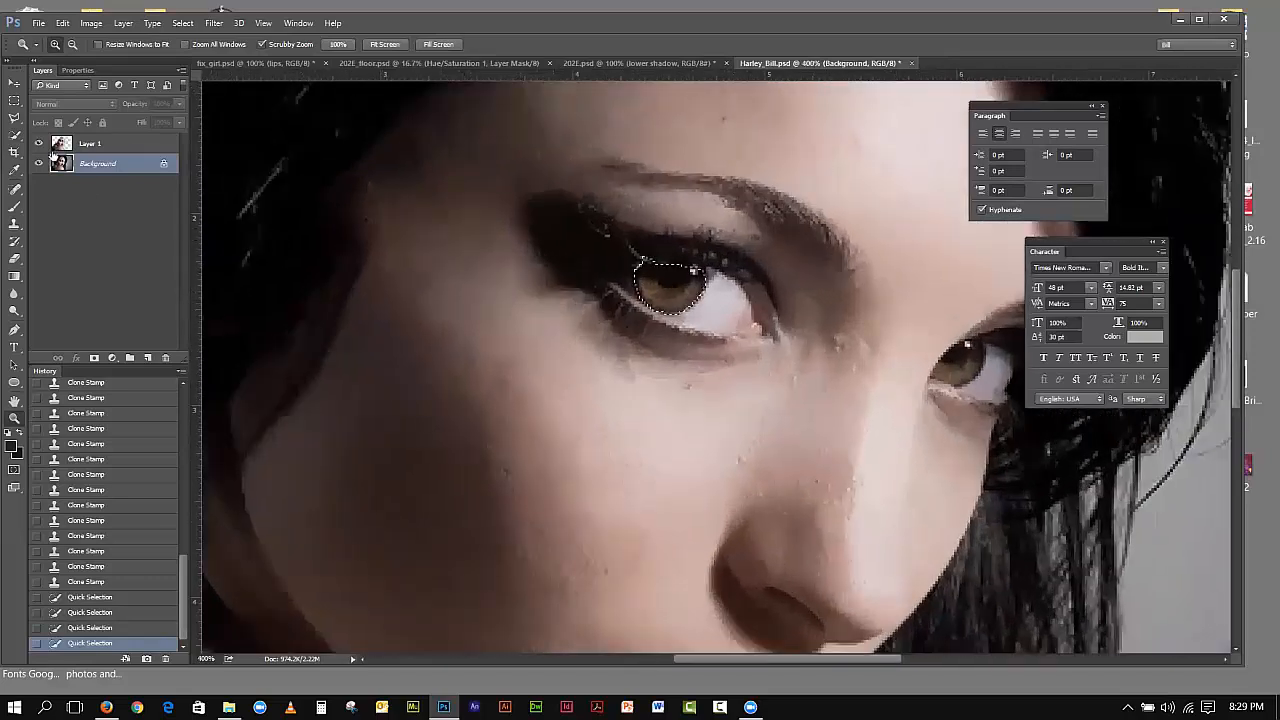
click(15, 120)
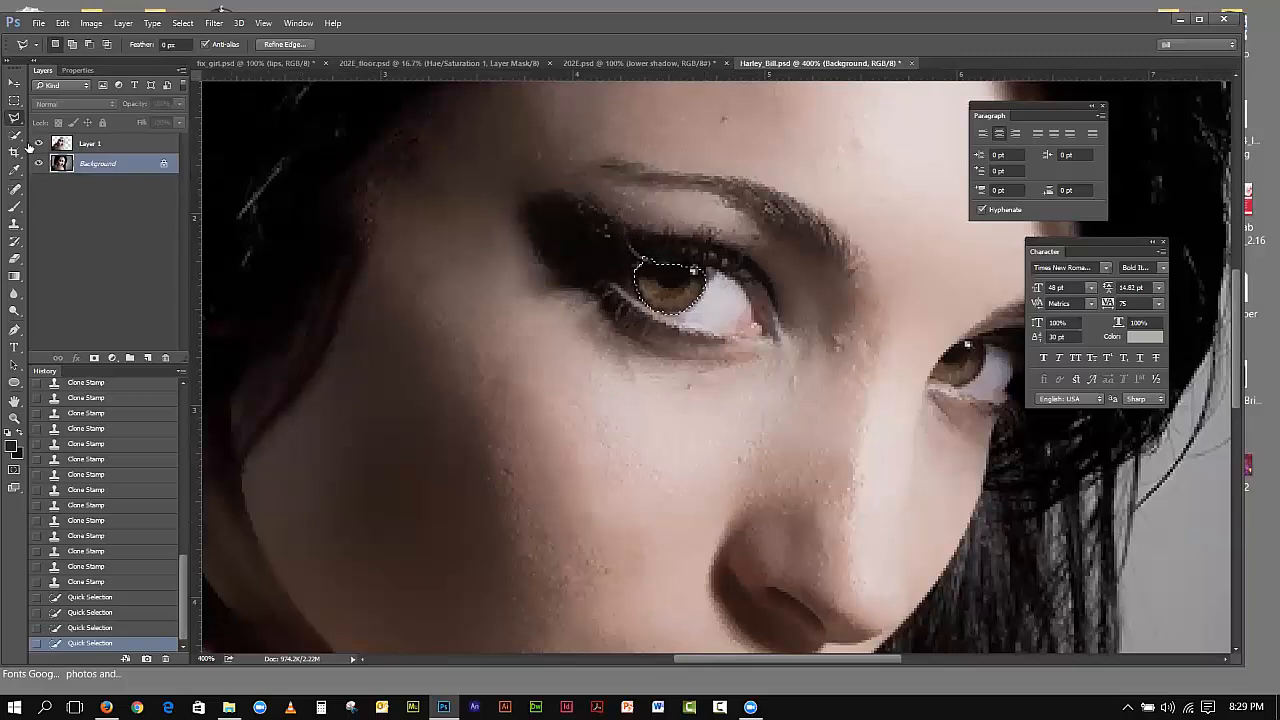
click(74, 48)
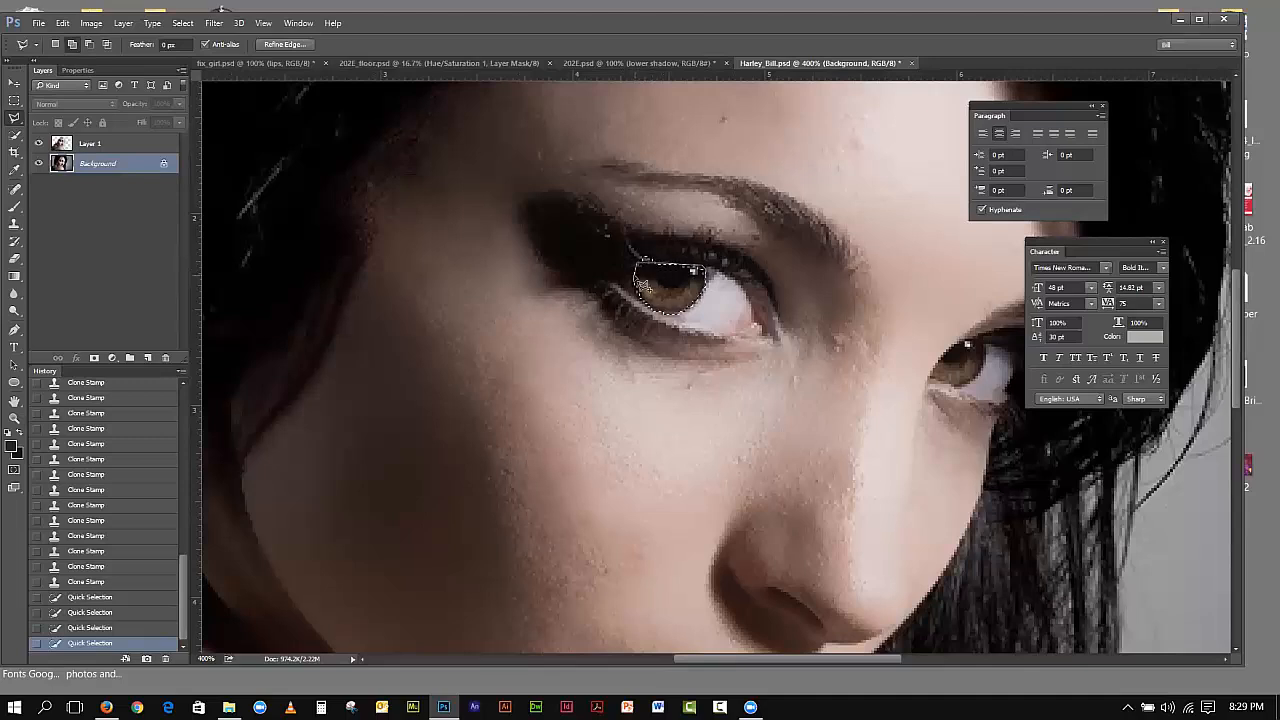
click(636, 275)
double_click(710, 285)
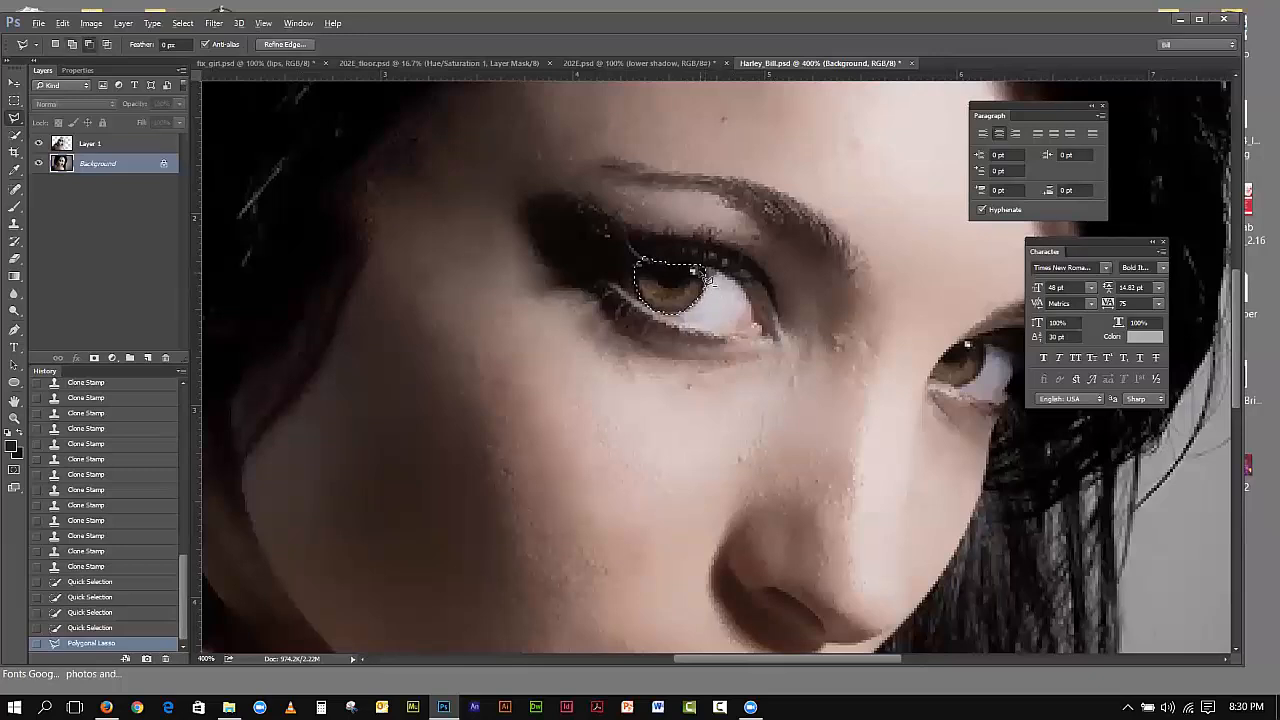
Step: Subtract the eyelid sliver above the near iris with the Polygonal Lasso, and add the far eye's iris to the selection
click(634, 266)
click(631, 259)
click(648, 244)
click(678, 254)
click(704, 265)
click(636, 263)
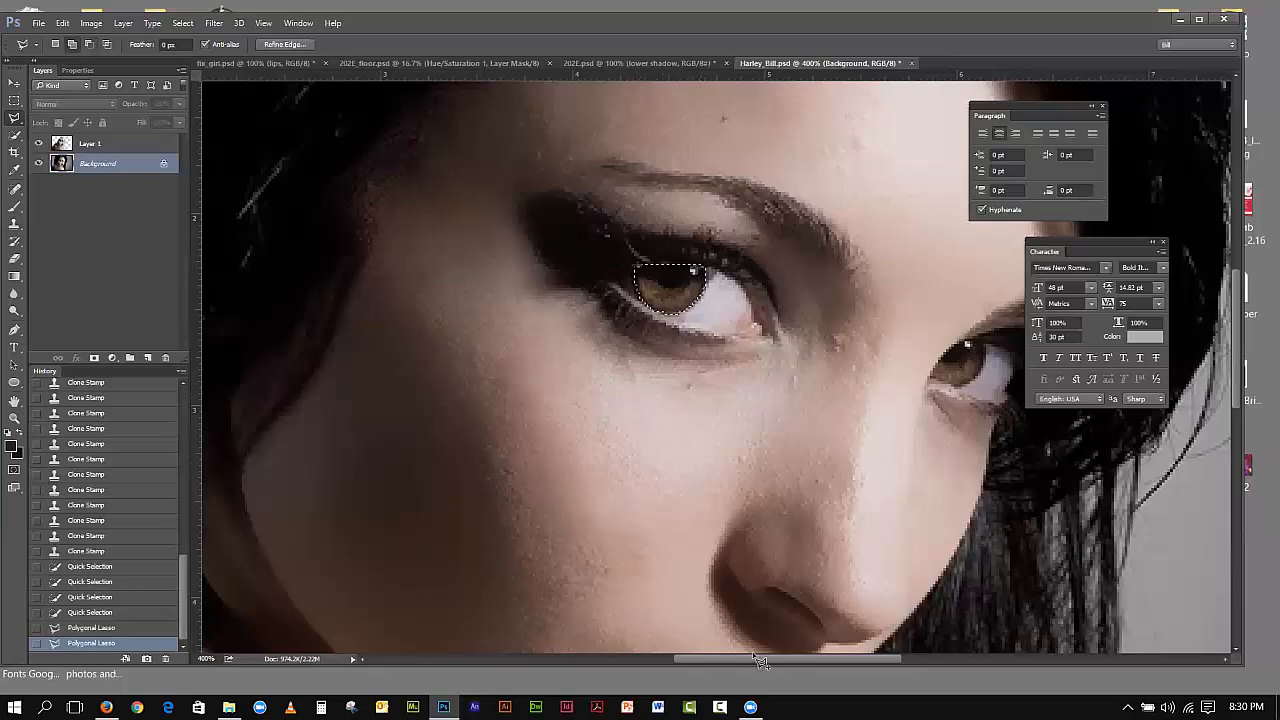
drag(752, 657, 827, 658)
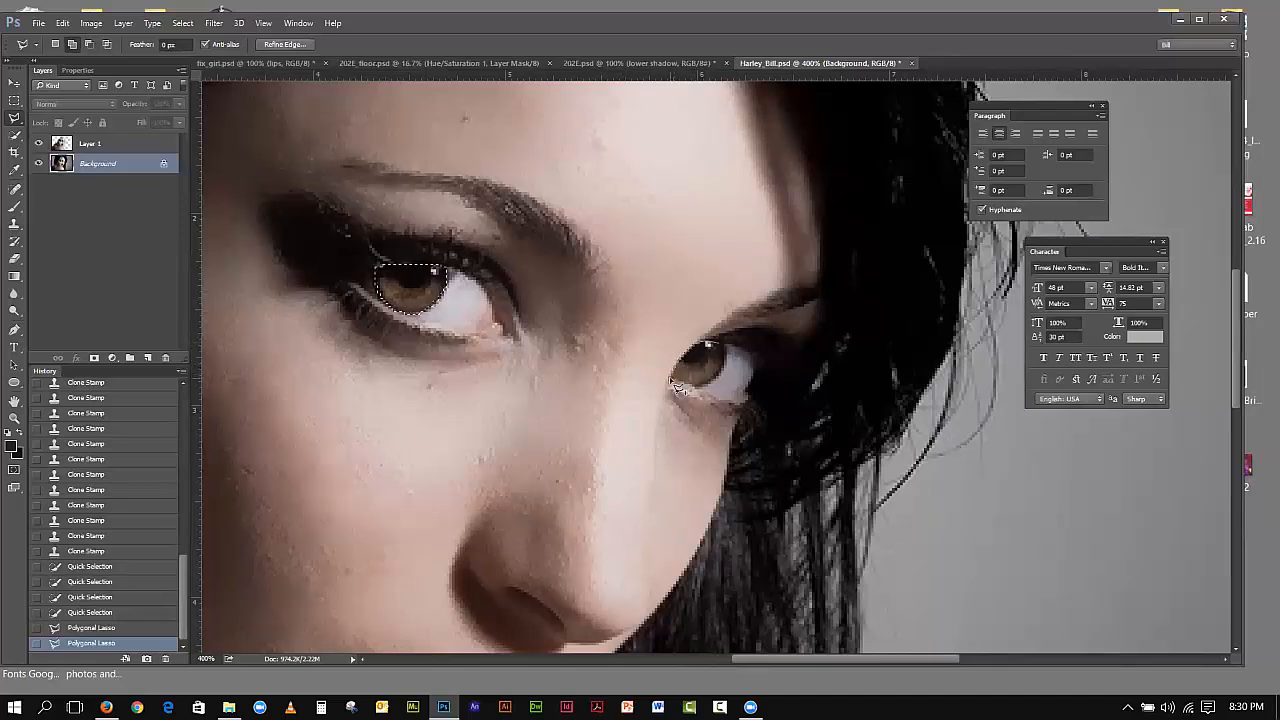
click(722, 347)
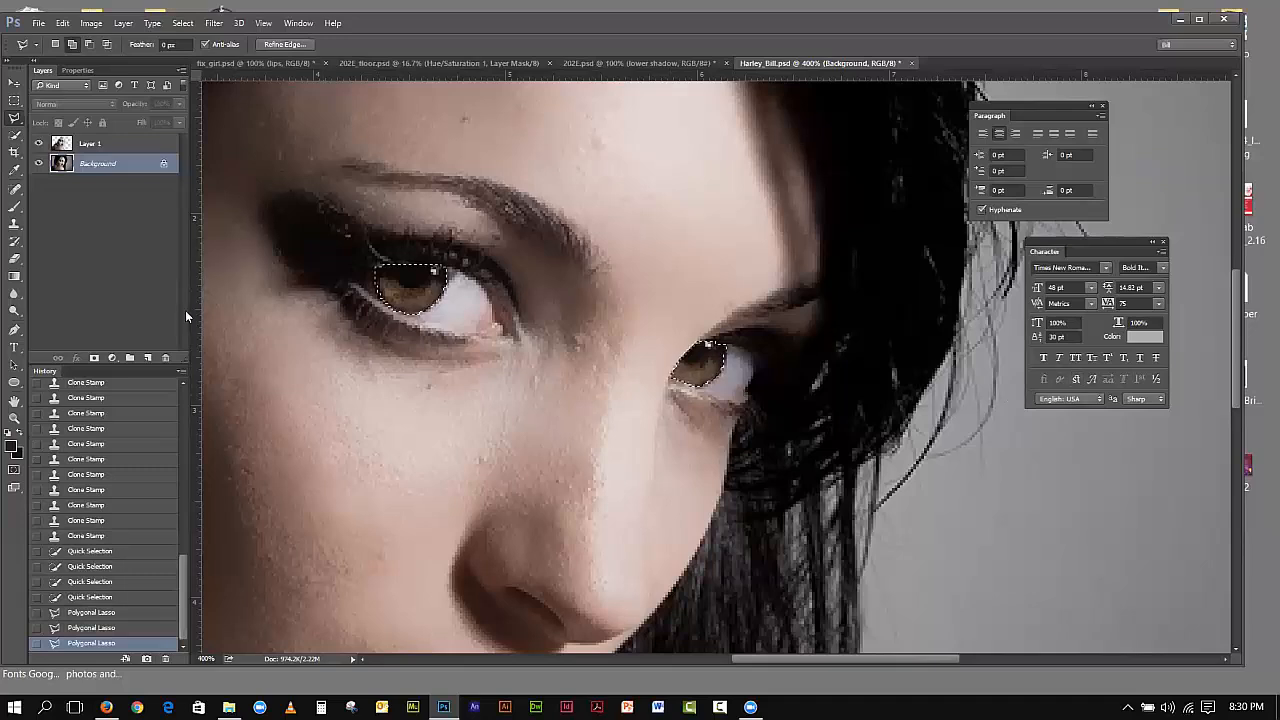
Step: Create a layer mask from the iris selection and move it onto a new empty layer above Layer 1
click(94, 358)
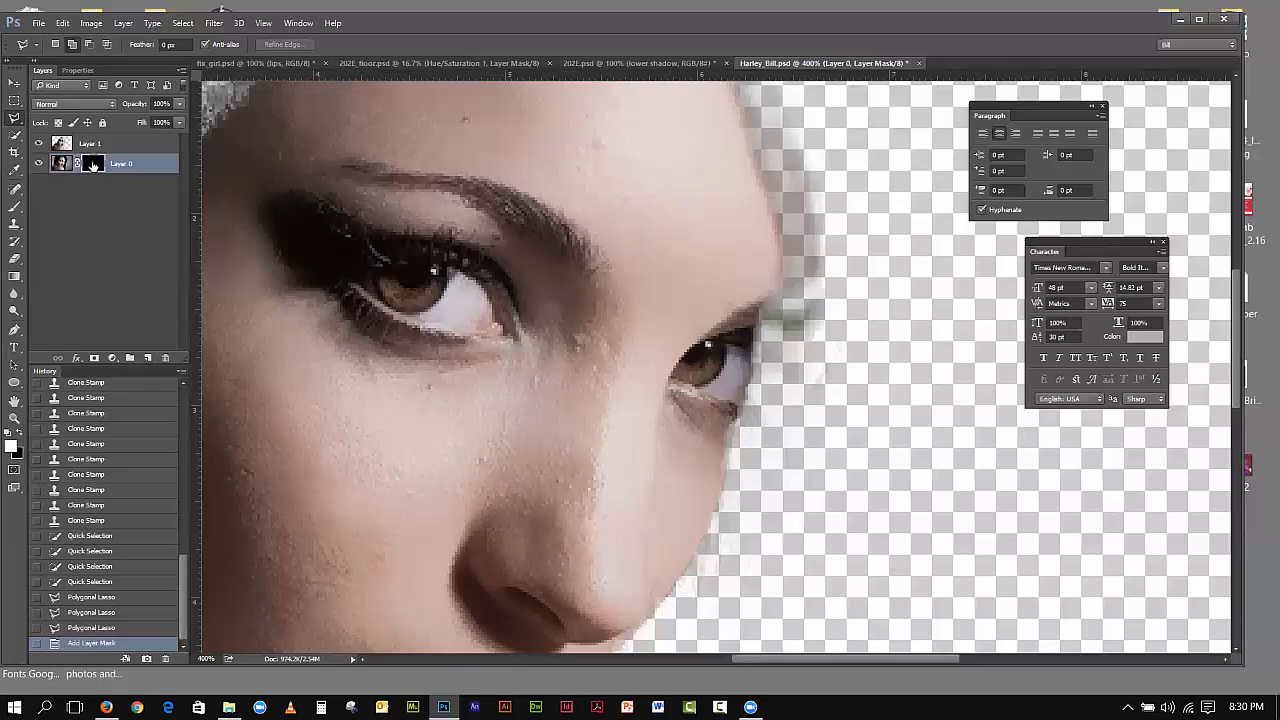
mouse_move(92, 164)
mouse_down()
mouse_move(92, 131)
mouse_move(94, 142)
mouse_up()
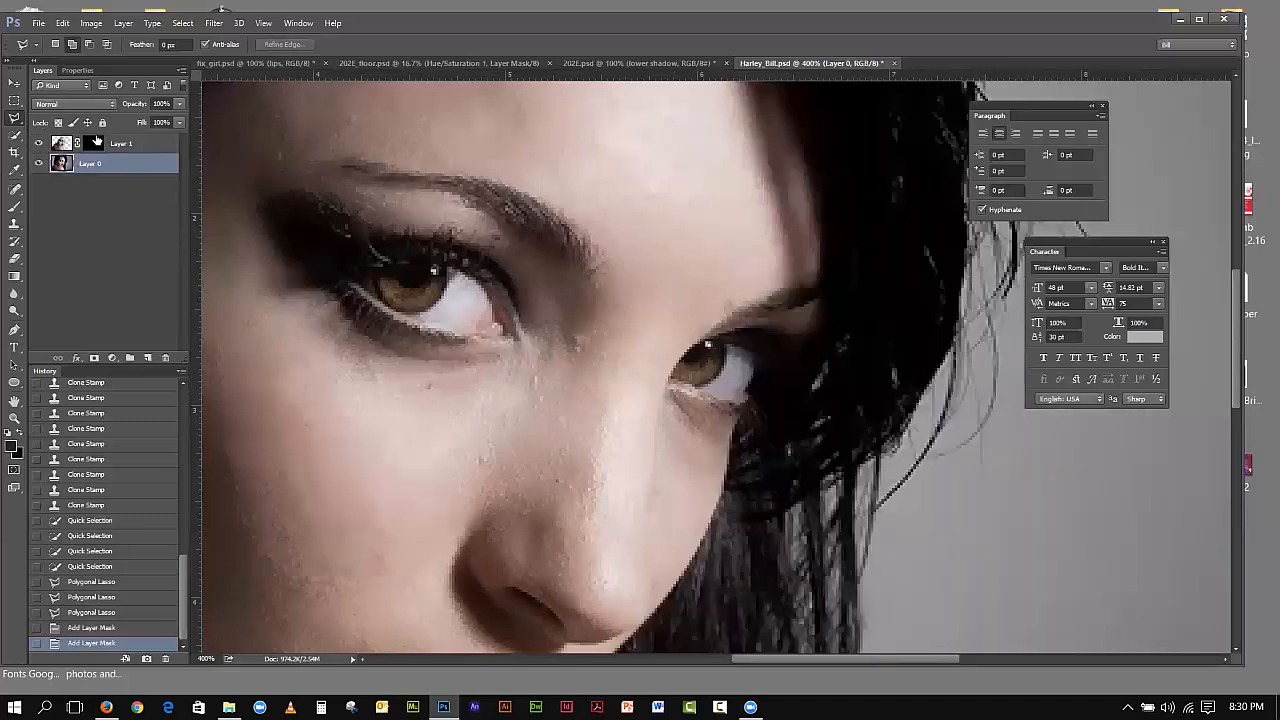
click(97, 144)
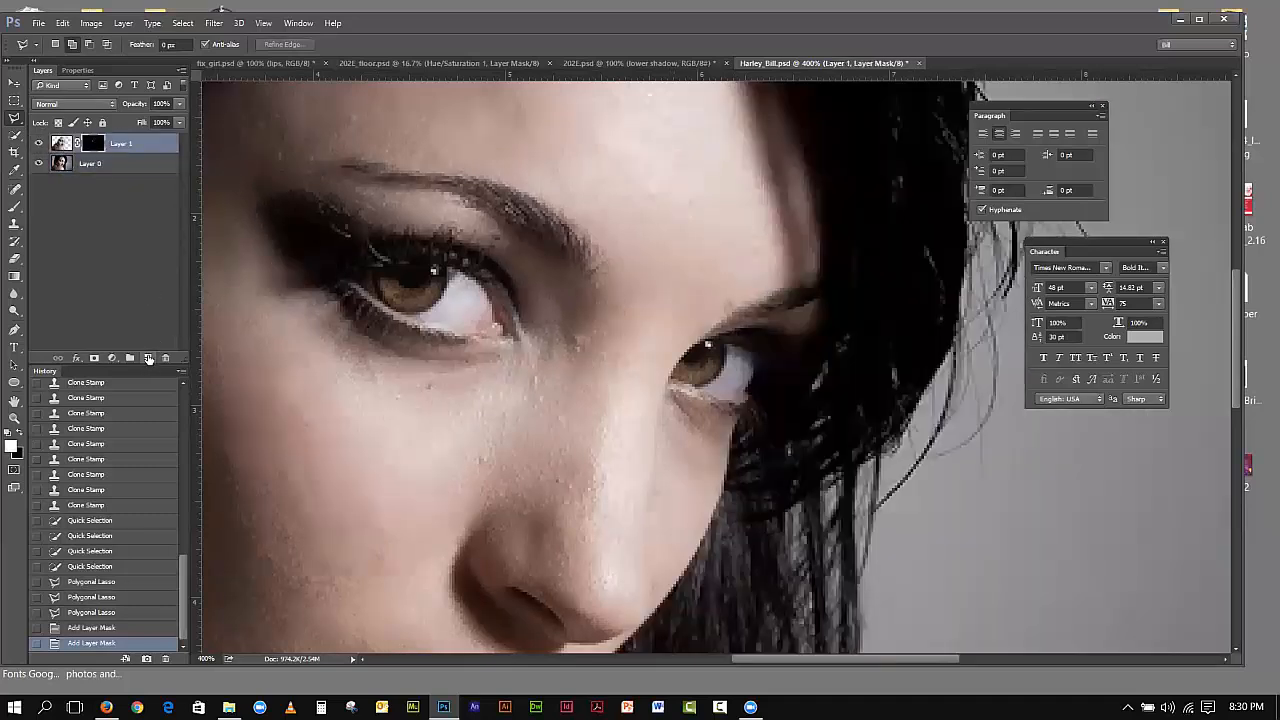
click(148, 357)
drag(92, 163, 100, 138)
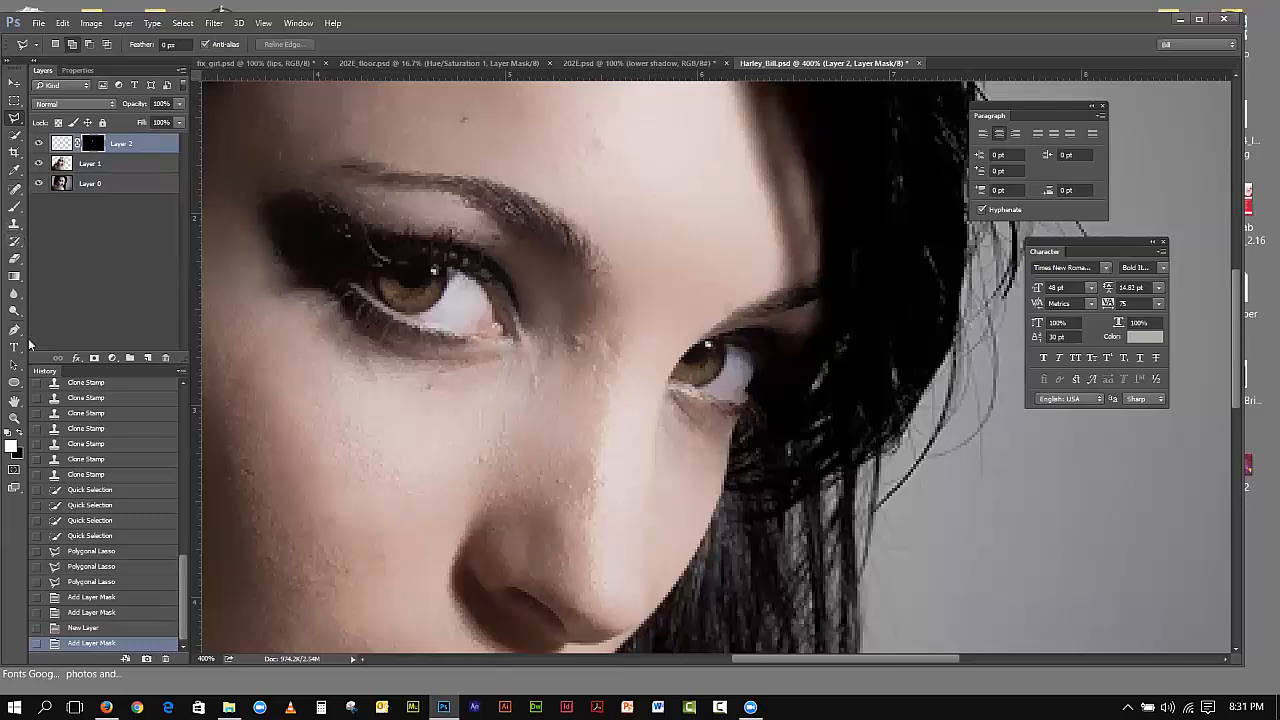
Step: Try to pick a blue foreground colour with a hue of 237°
click(11, 446)
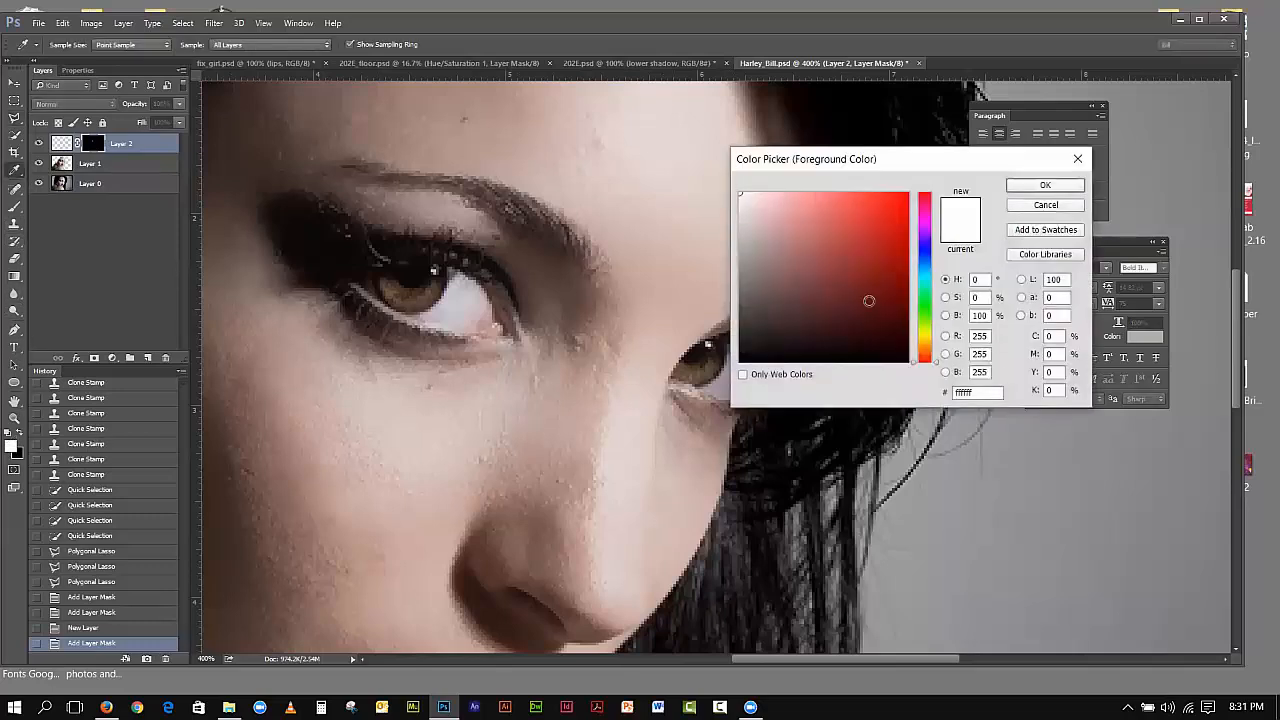
click(937, 250)
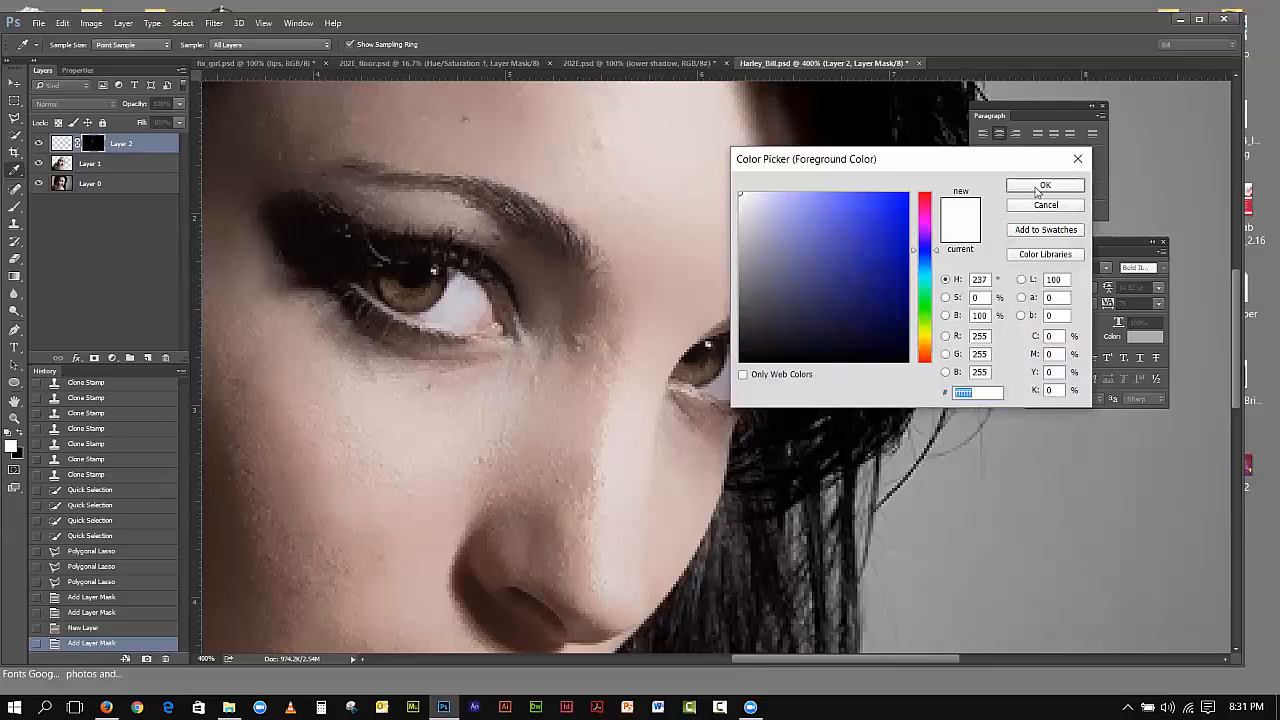
click(1041, 186)
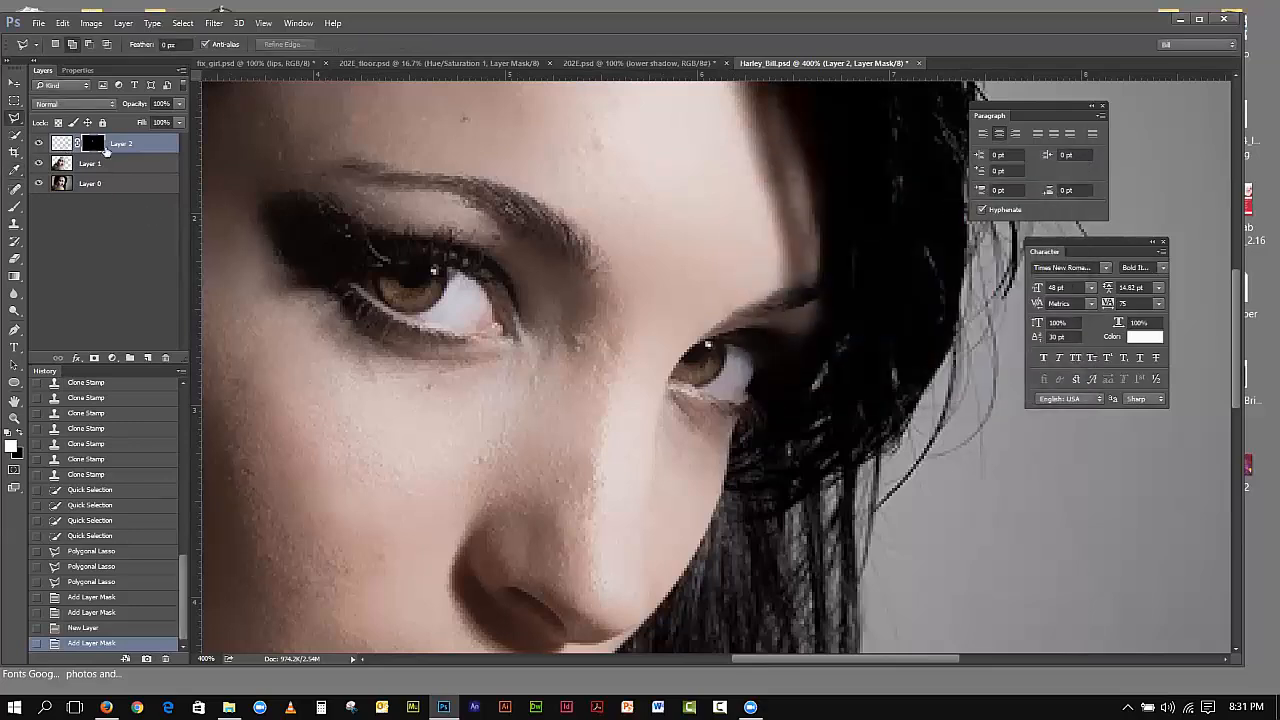
Step: Paint over both irises on Layer 2's image with the Brush tool in the current dark foreground colour
click(62, 145)
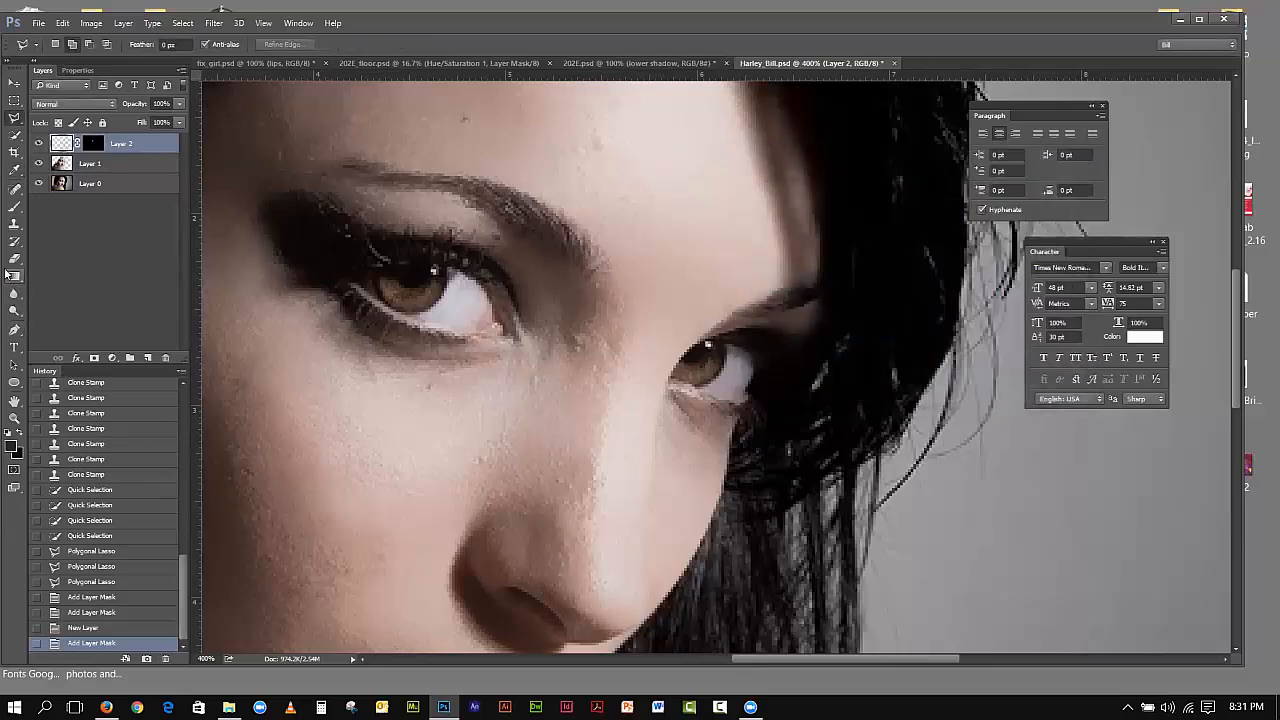
click(14, 206)
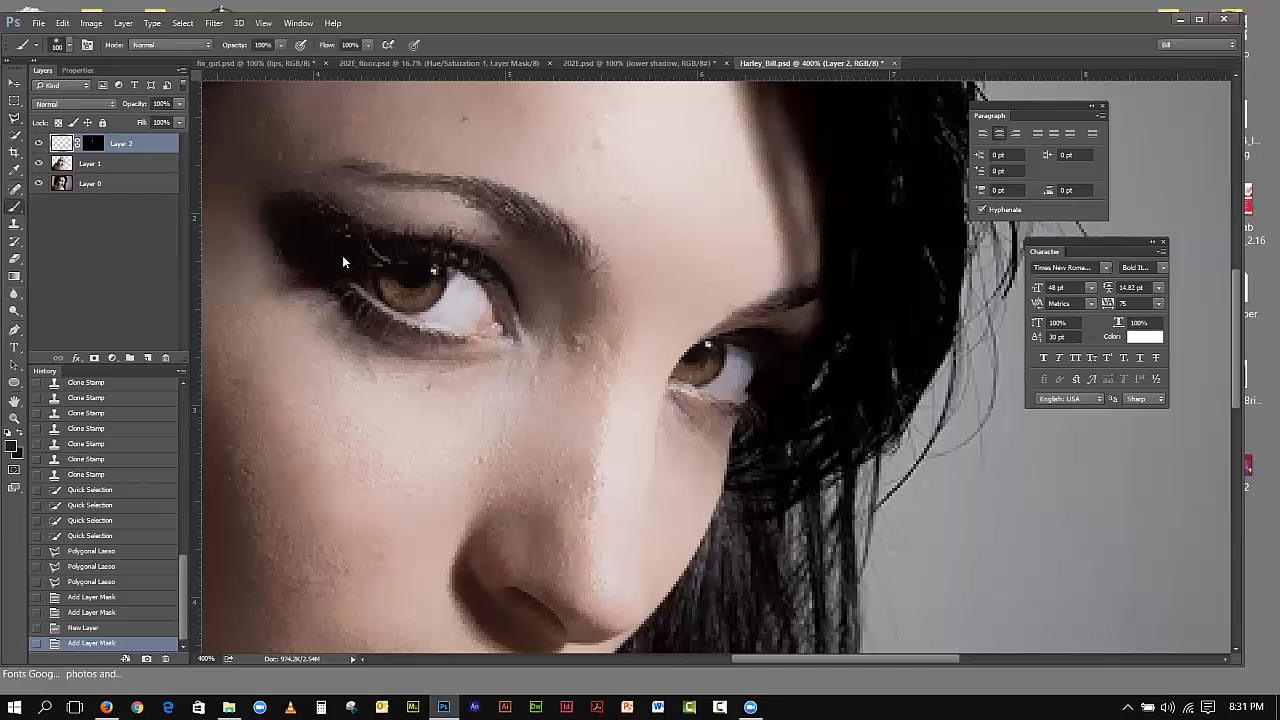
click(418, 262)
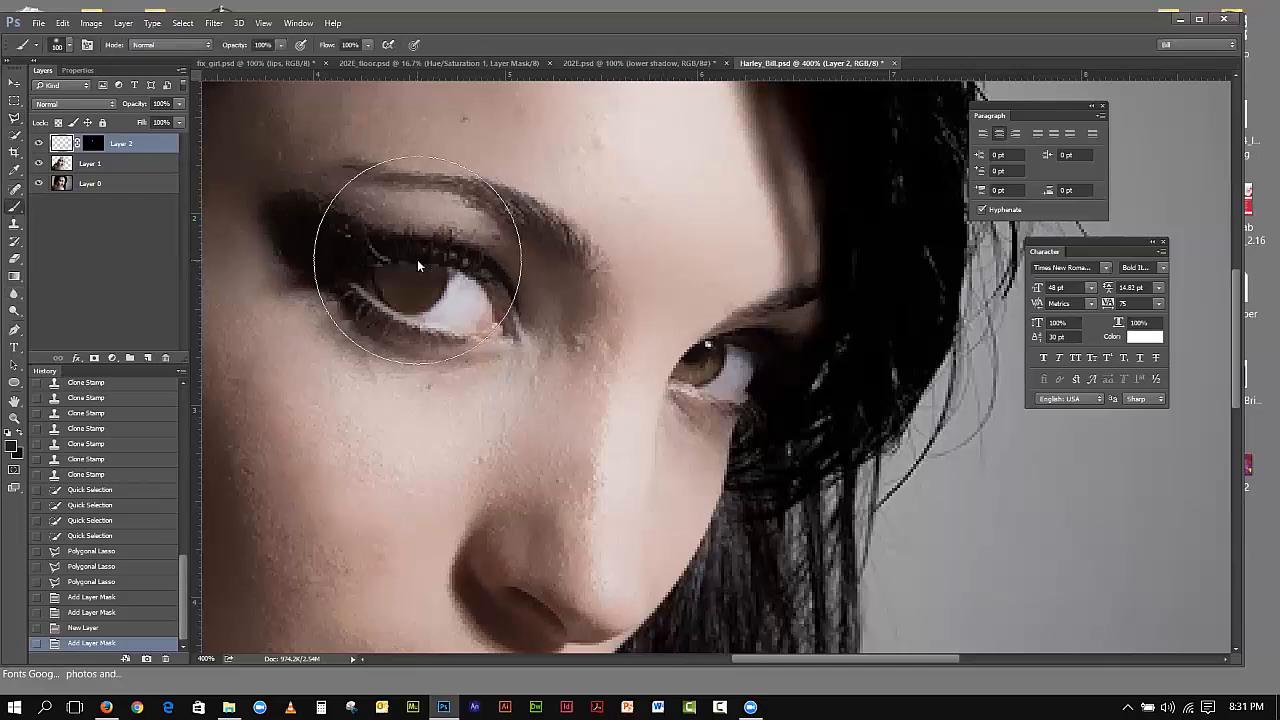
click(732, 366)
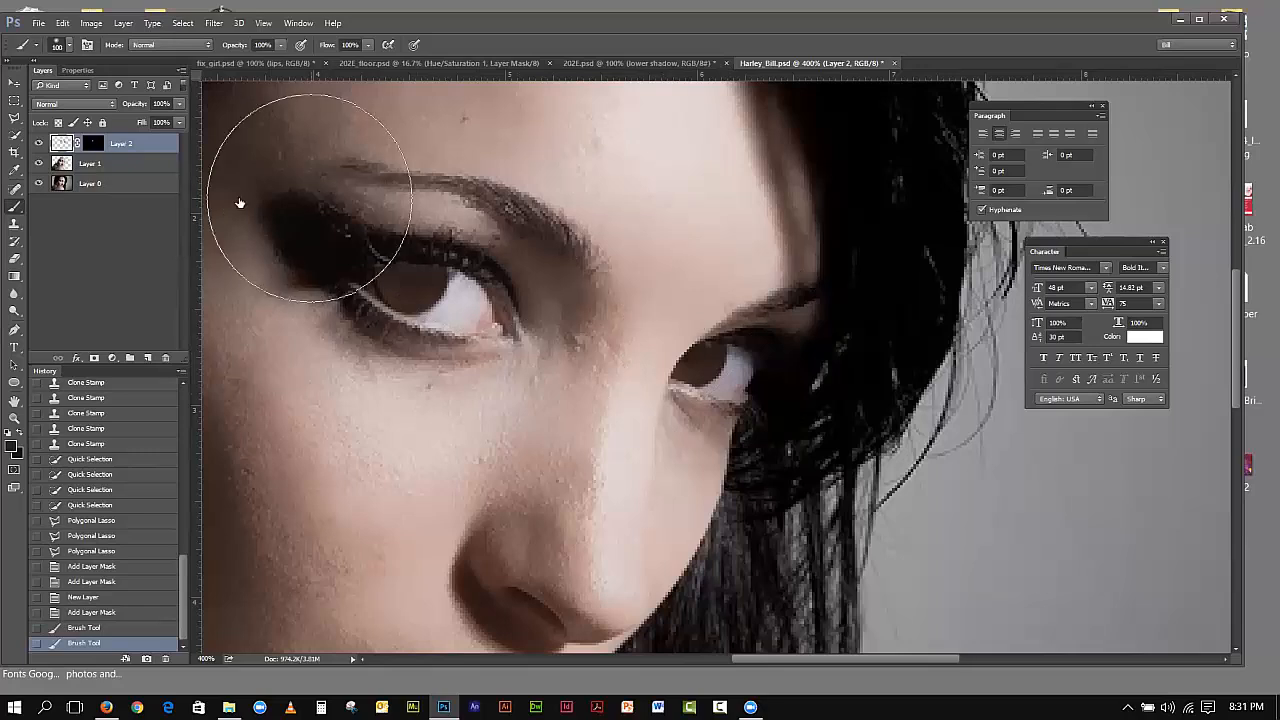
Step: Set the foreground colour to blue #3108cc and paint over both irises on Layer 2
click(10, 445)
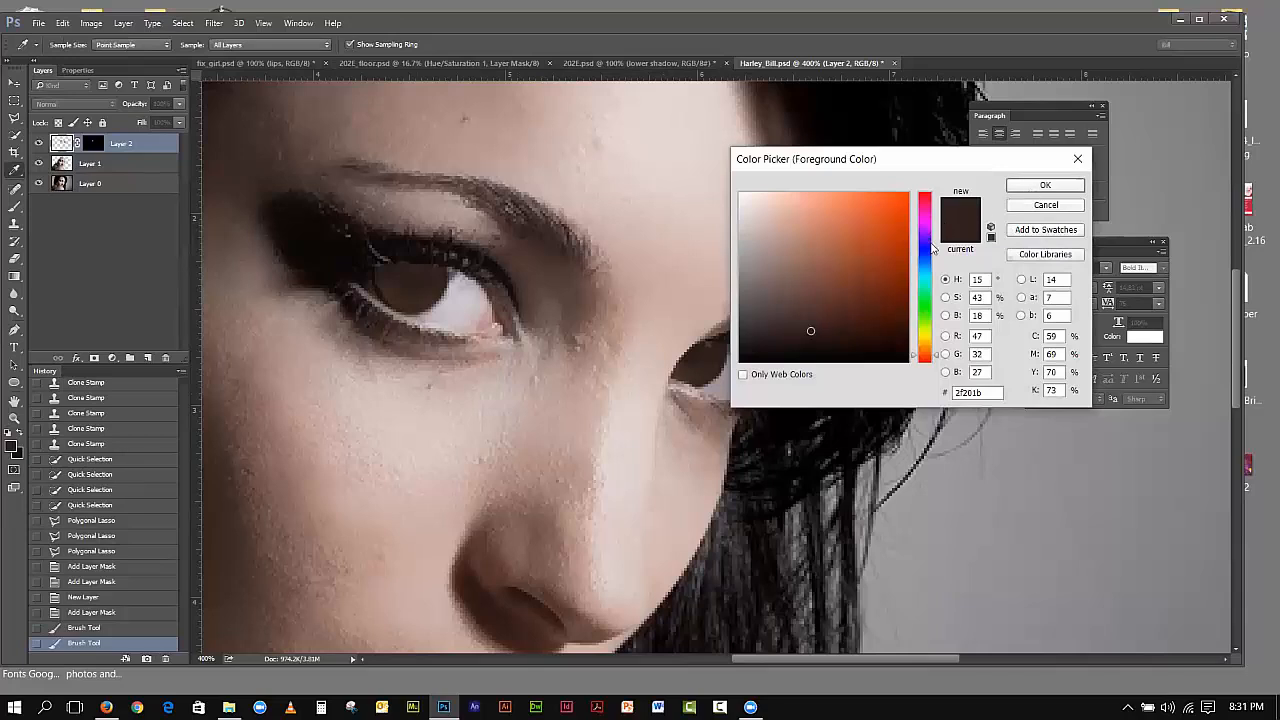
click(925, 243)
click(902, 227)
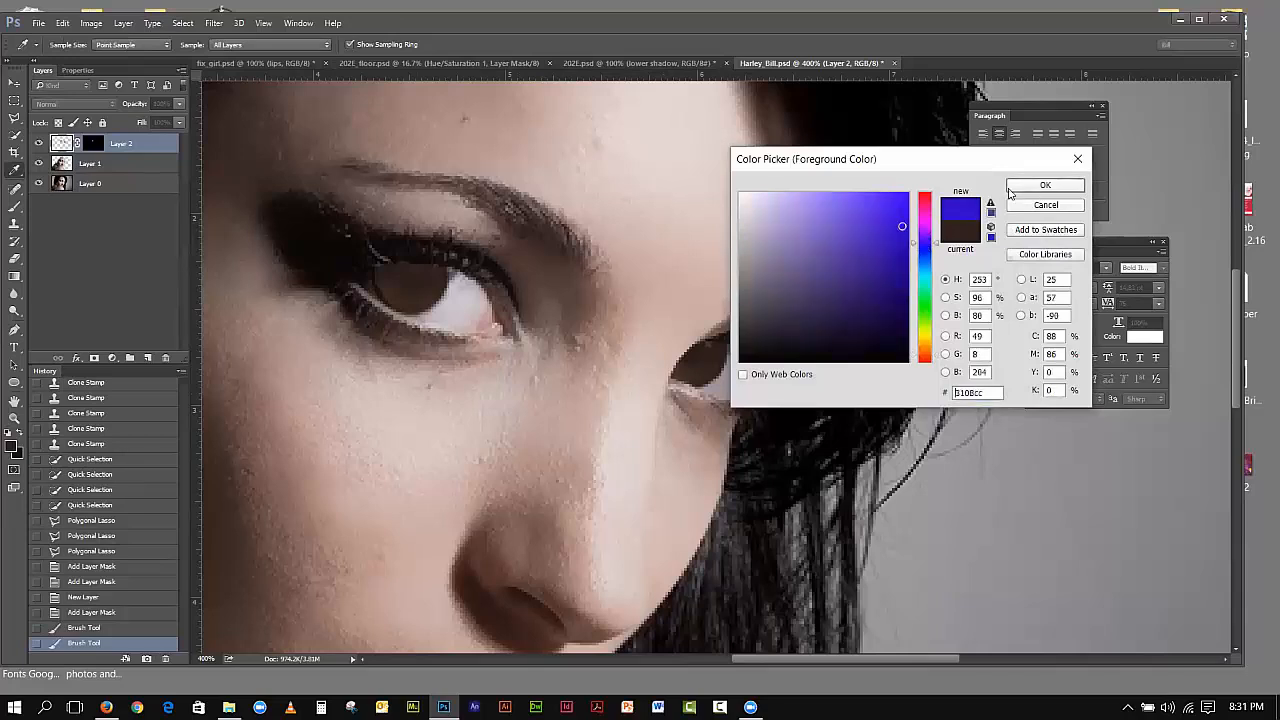
click(1045, 185)
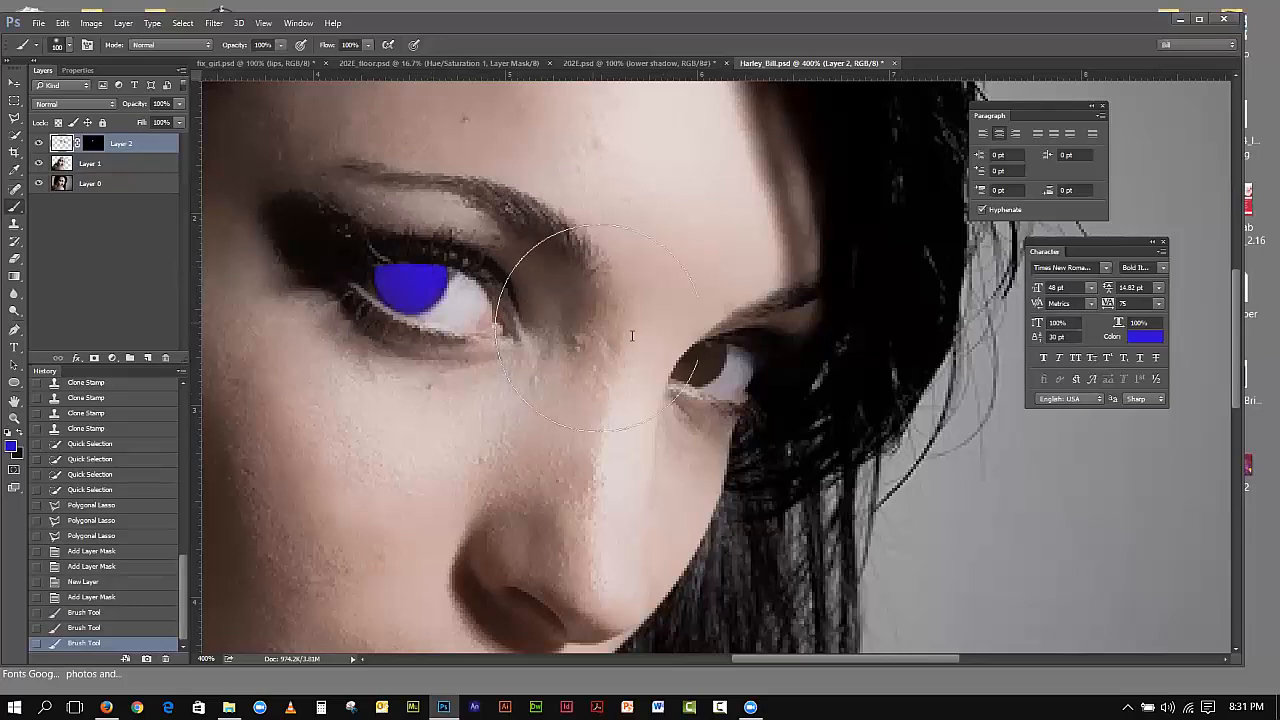
click(720, 377)
click(720, 377)
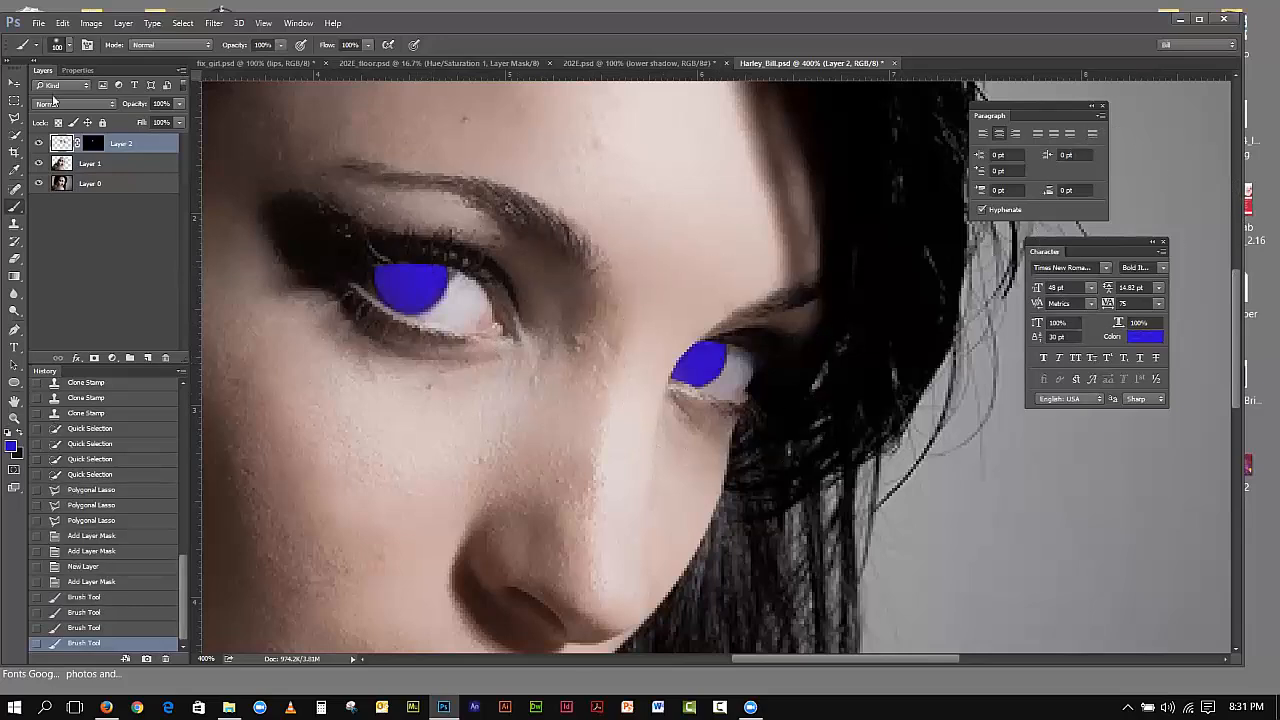
Step: Try the Color and Hue blend modes on Layer 2
click(52, 86)
click(124, 142)
click(85, 103)
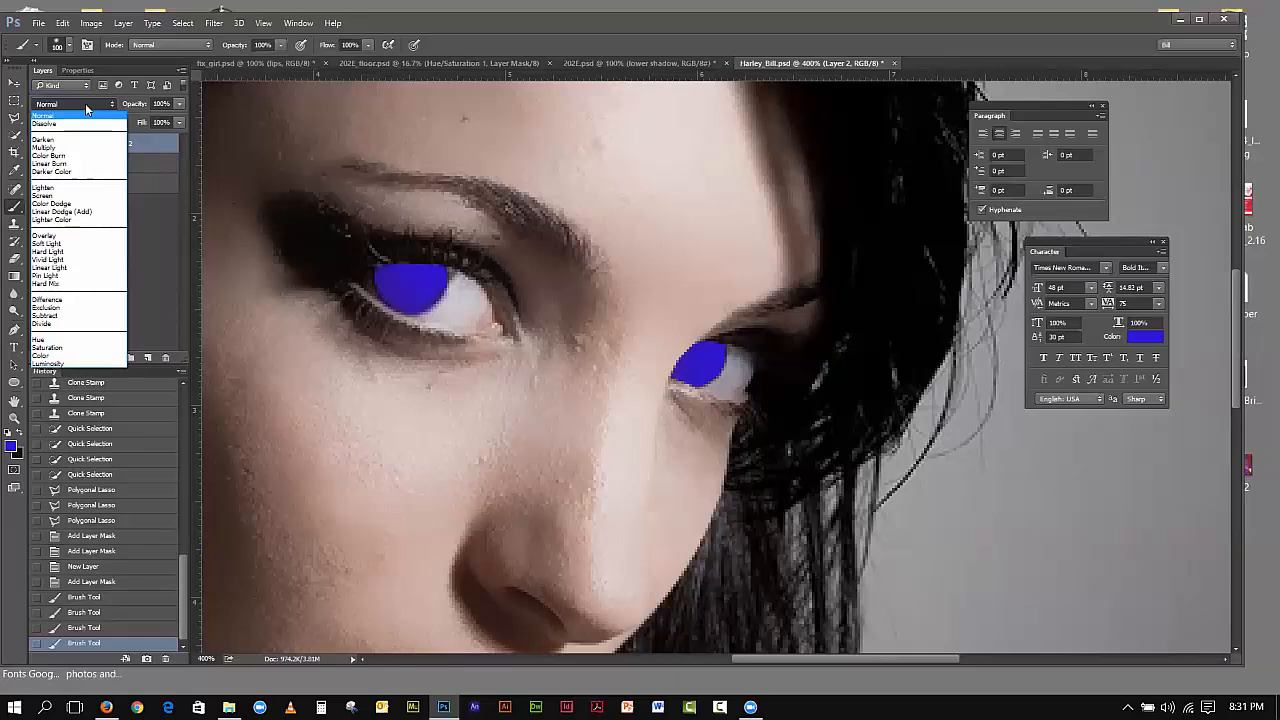
click(63, 356)
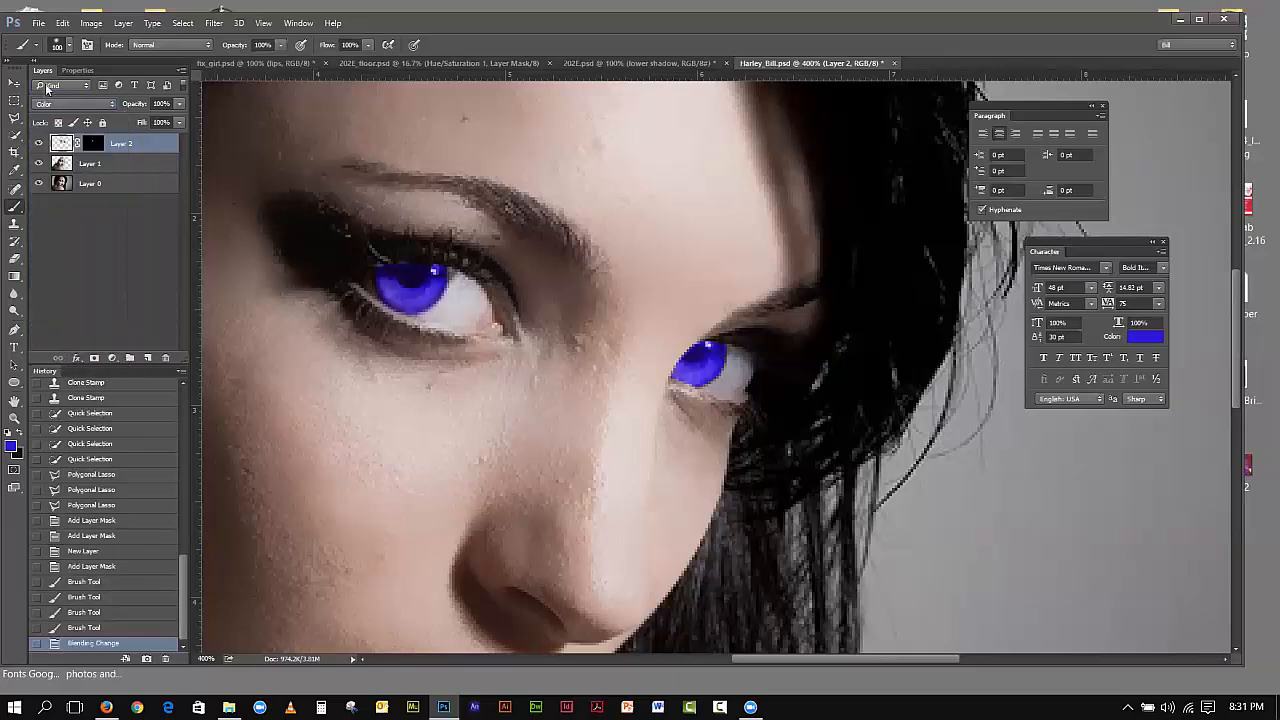
click(57, 101)
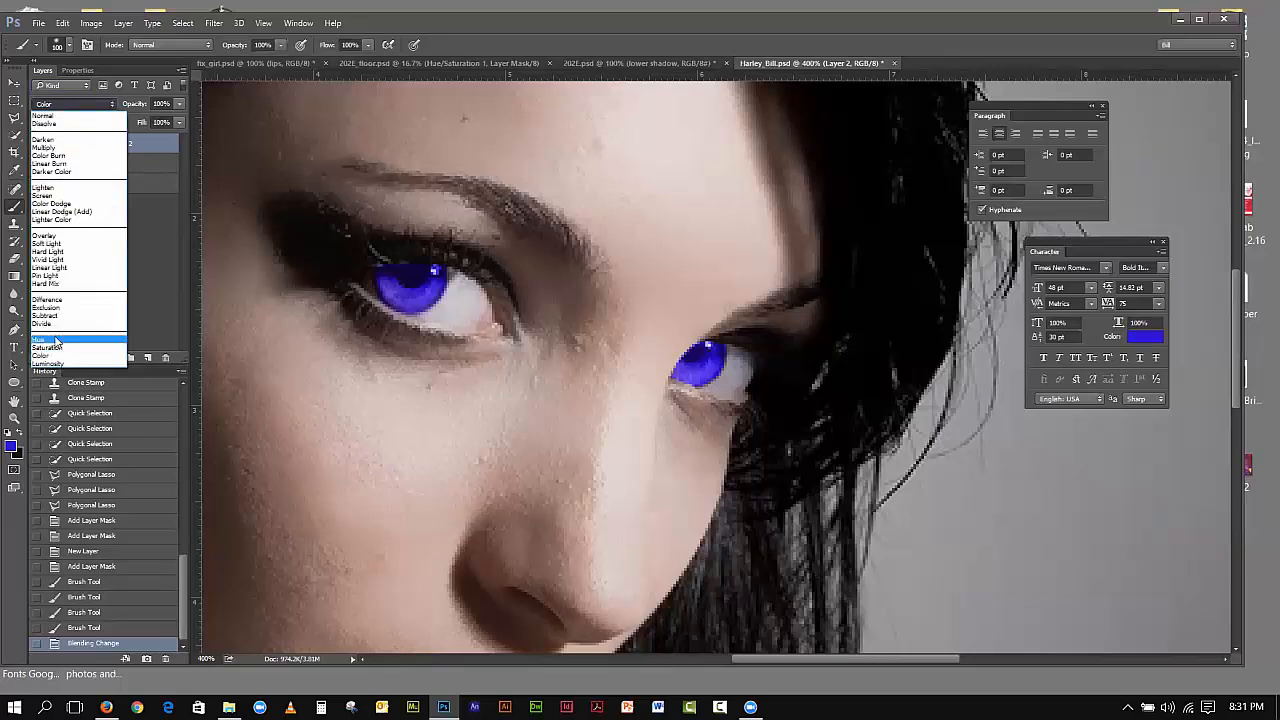
click(55, 341)
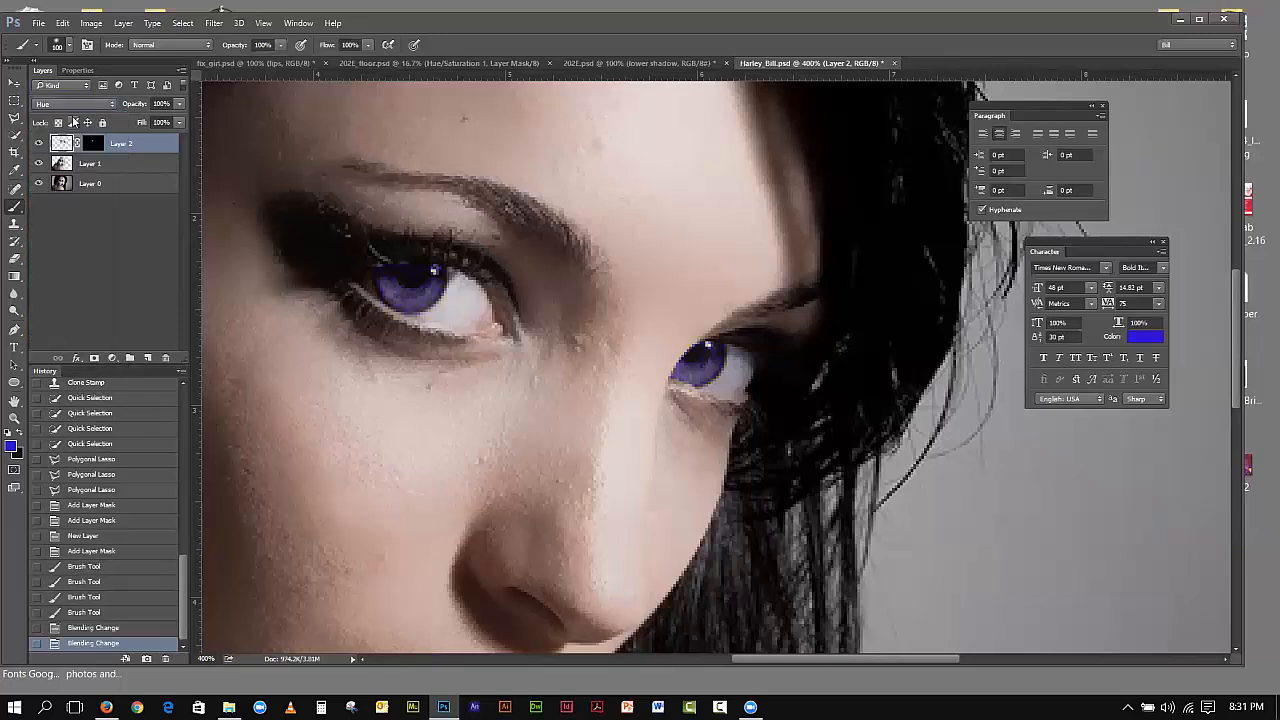
Step: Set Layer 2's blend mode to Overlay and its opacity to 72%
click(62, 104)
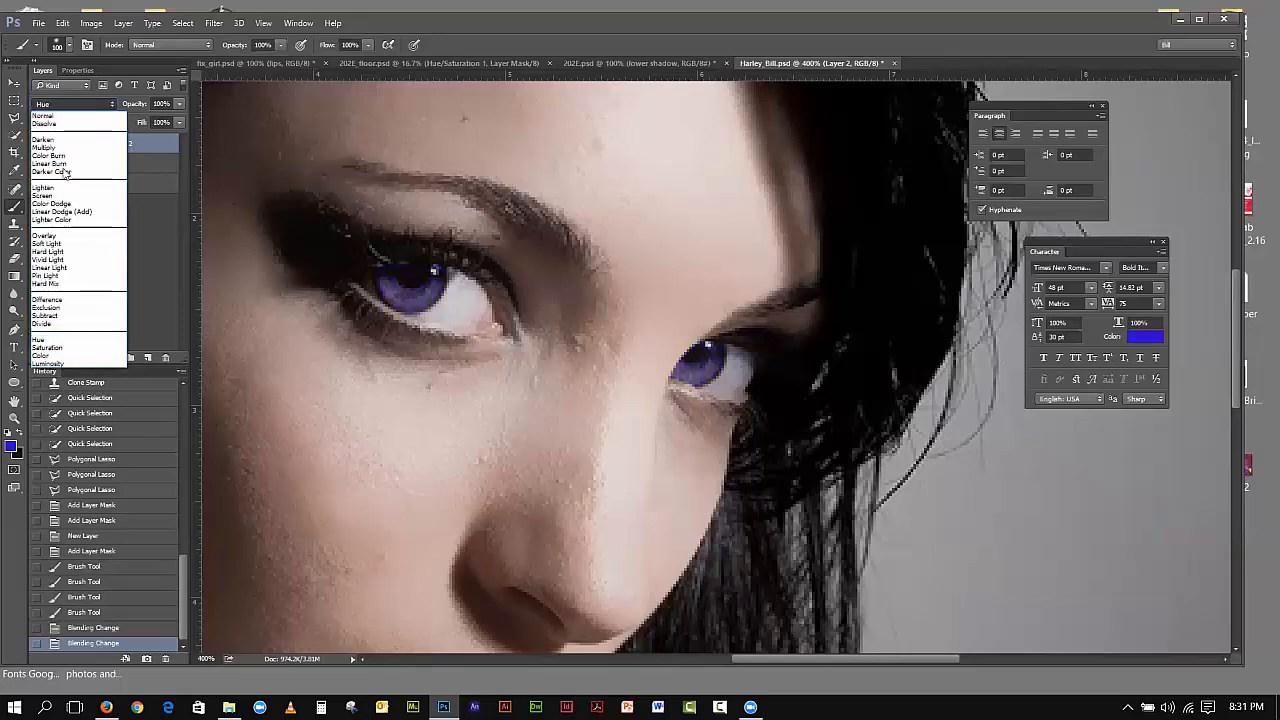
click(54, 236)
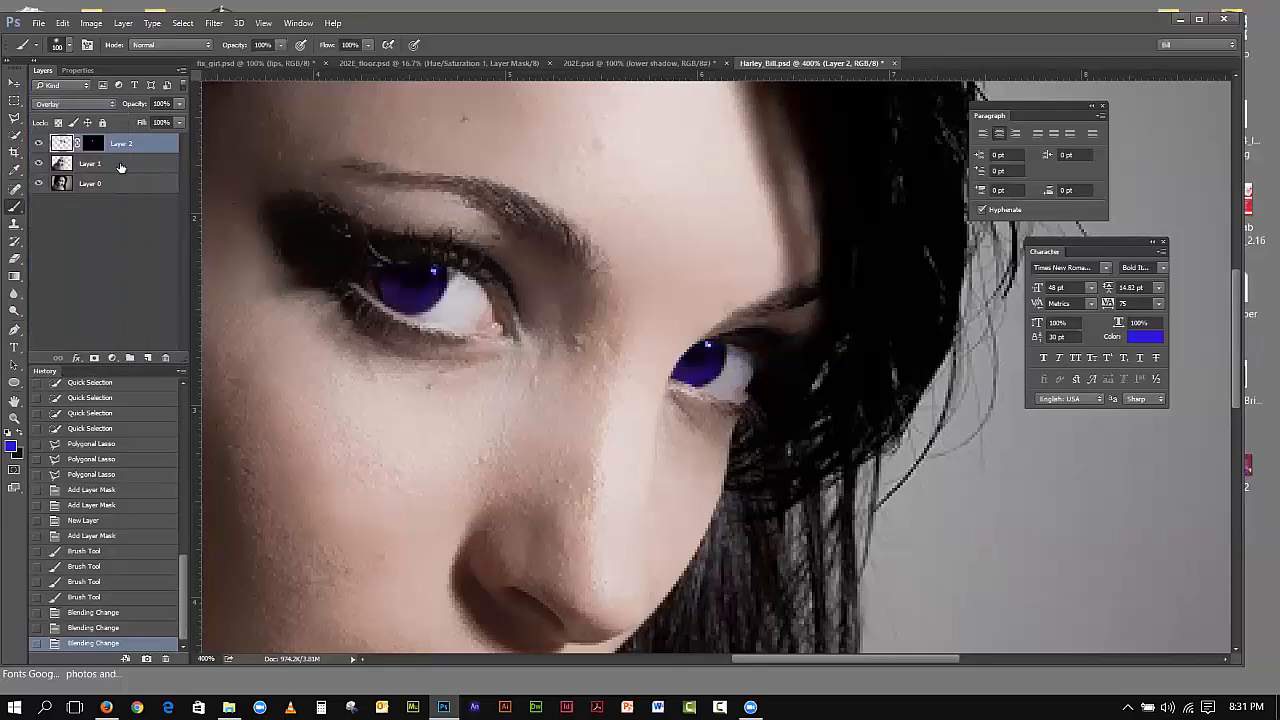
click(179, 104)
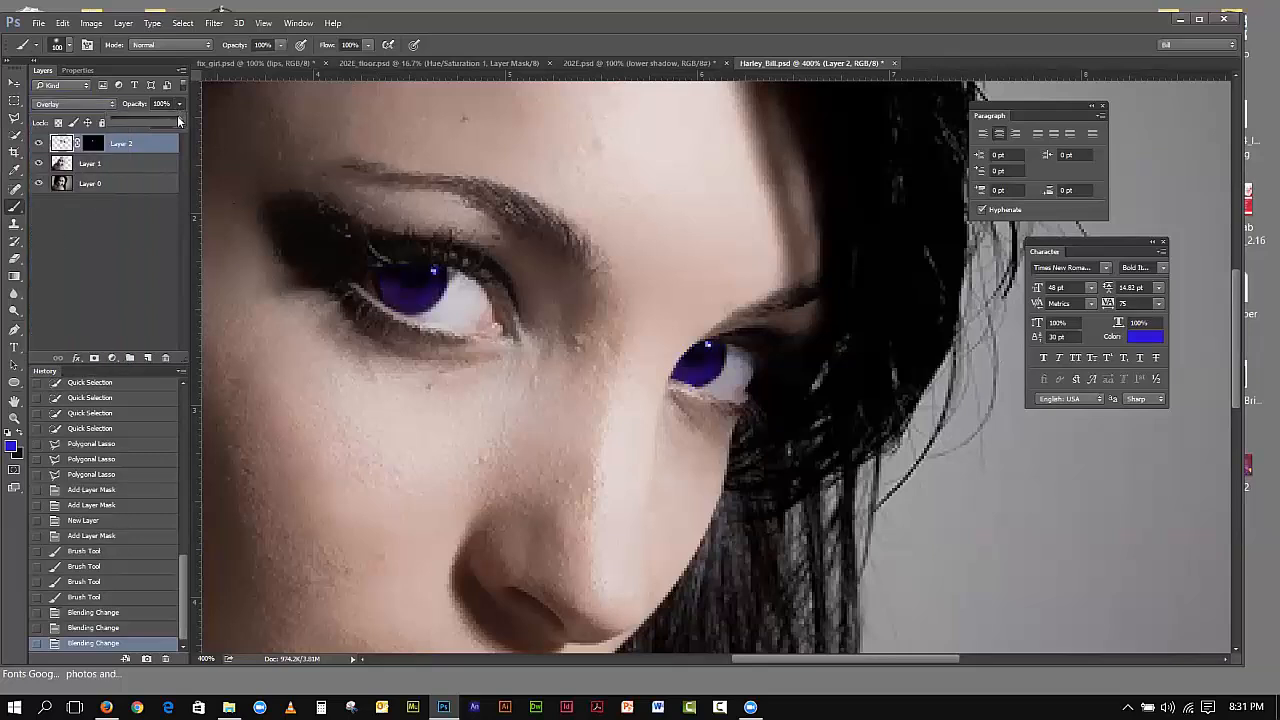
drag(179, 121, 159, 118)
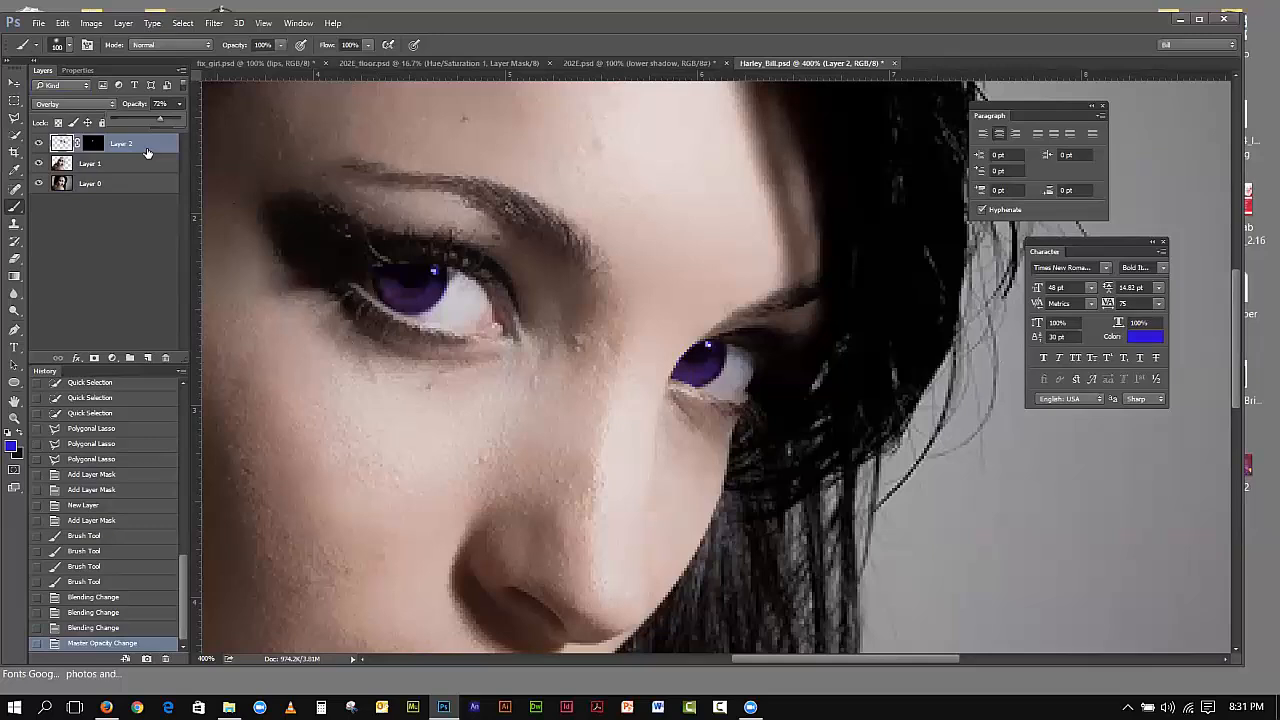
Step: Add a Hue/Saturation adjustment layer above Layer 2 and set its hue to +97
click(112, 359)
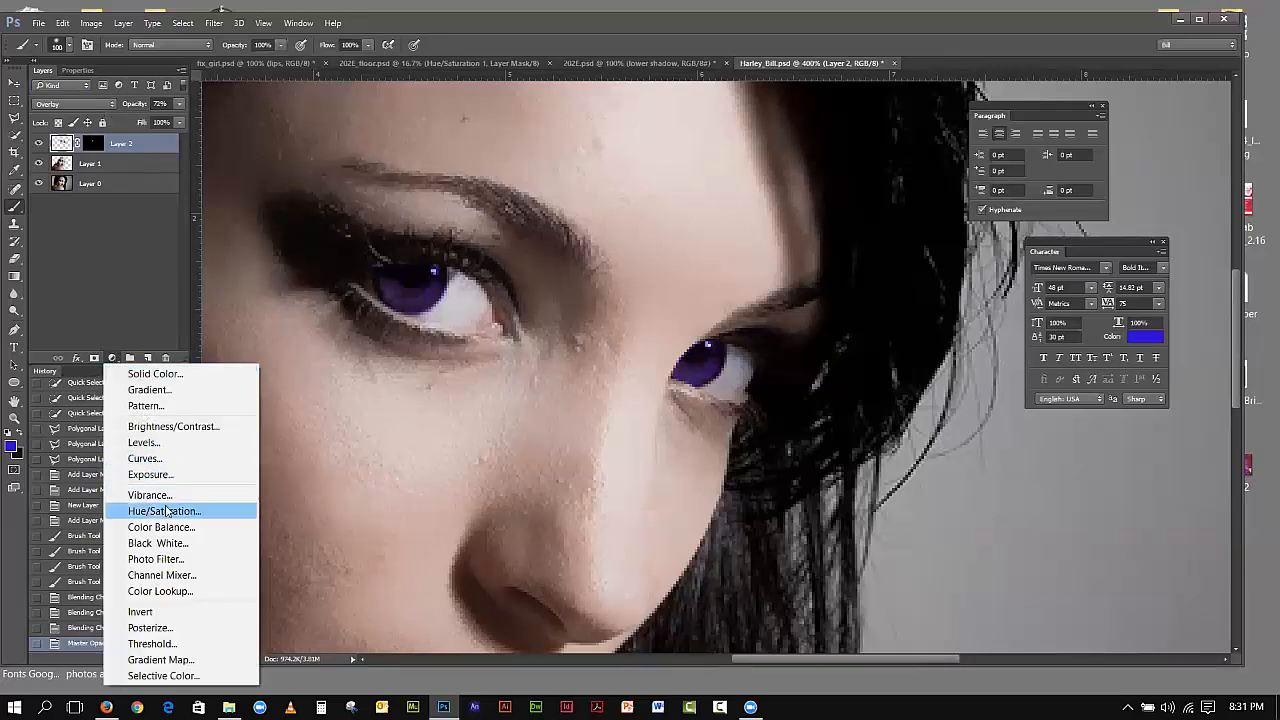
click(166, 511)
drag(78, 70, 862, 243)
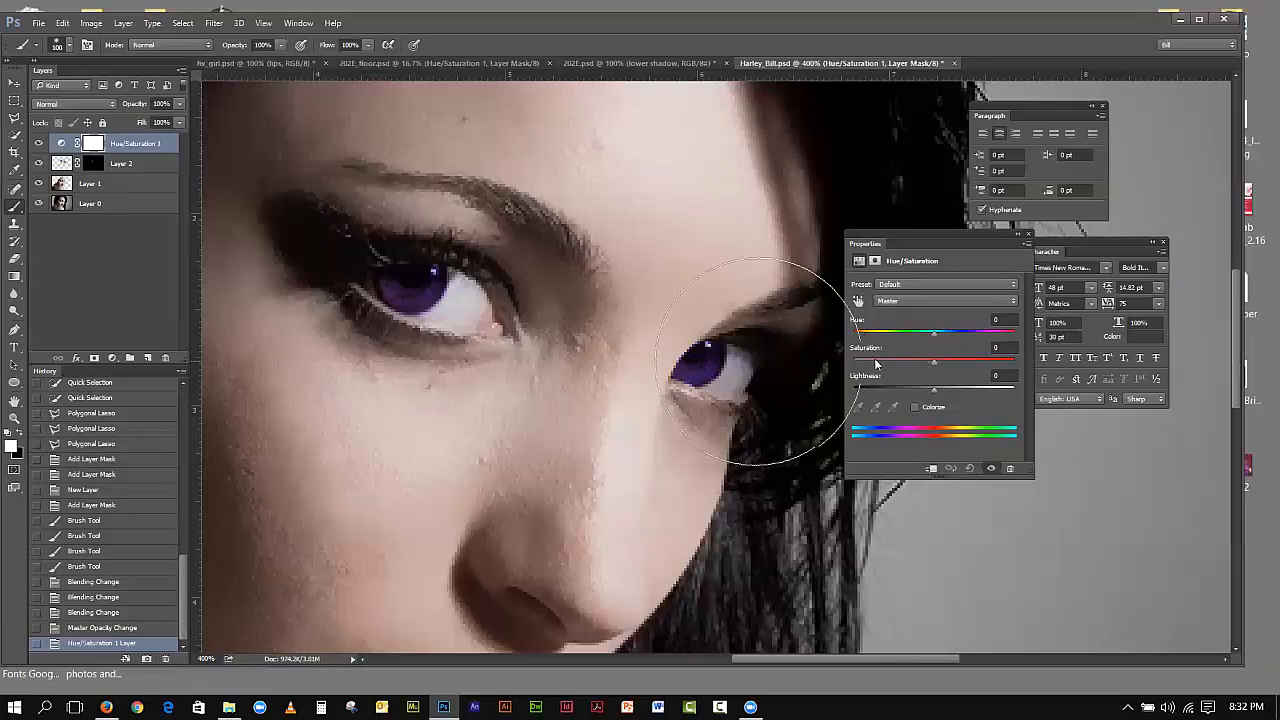
drag(933, 333, 986, 343)
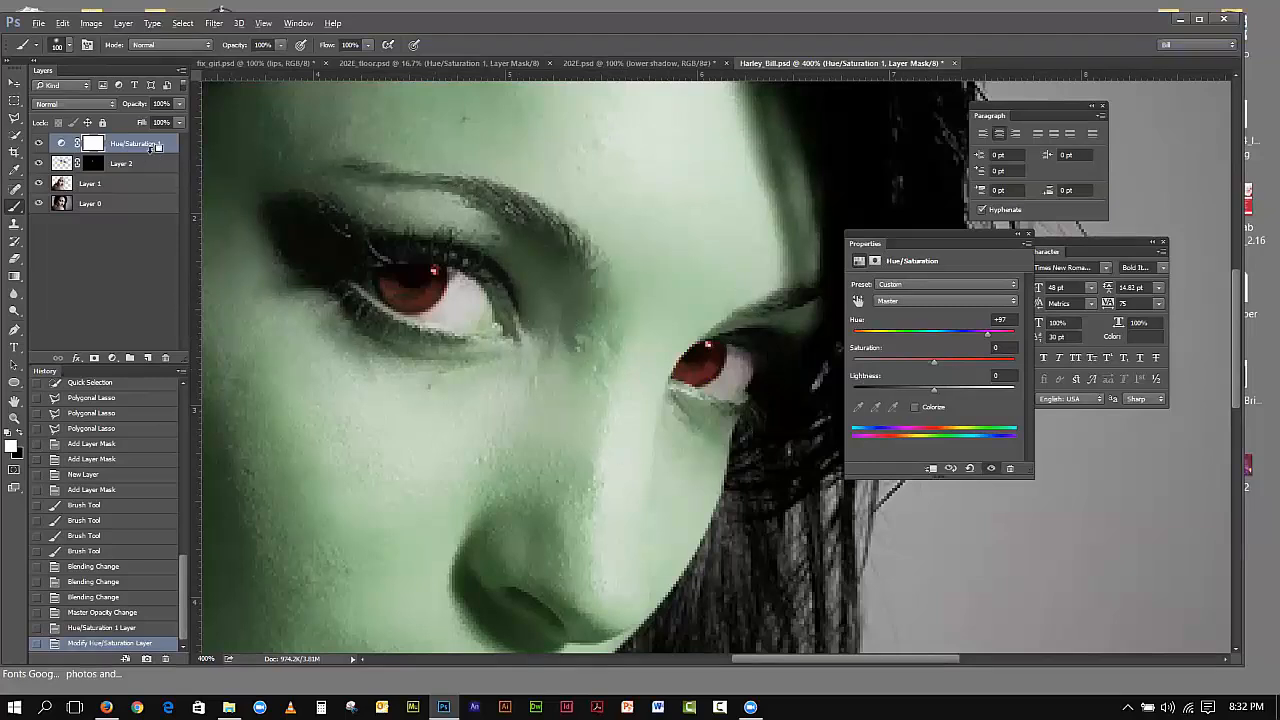
Step: Clip the Hue/Saturation layer to Layer 2 and set its hue to +141, saturation to -48 and lightness to -31
key(alt)
alt+click(143, 145)
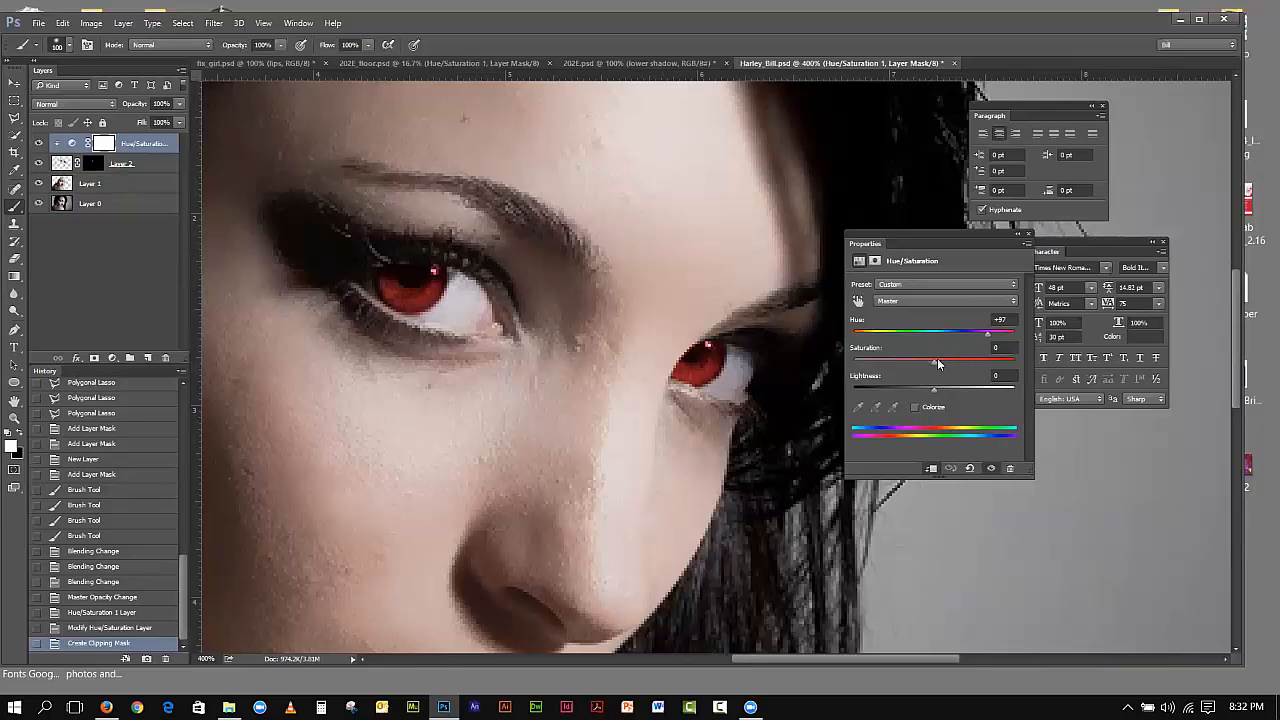
mouse_move(993, 331)
mouse_down()
mouse_move(1016, 338)
mouse_move(1002, 338)
mouse_up()
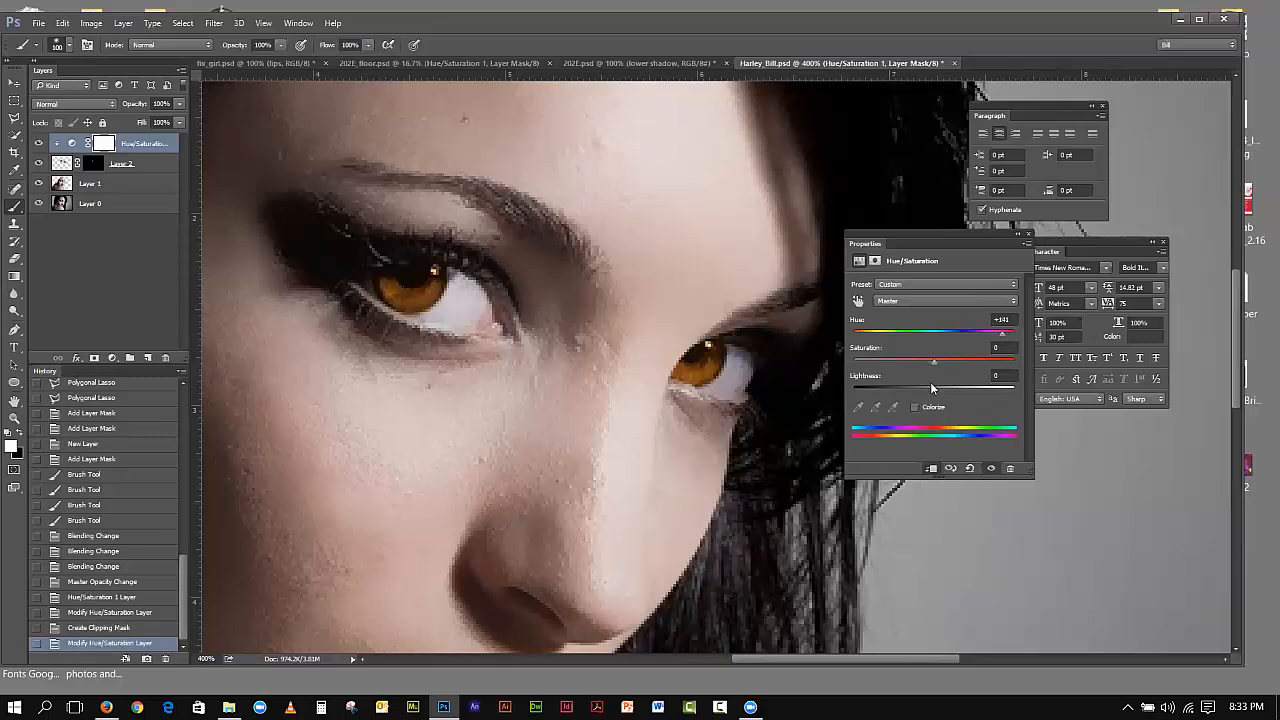
drag(934, 390, 895, 372)
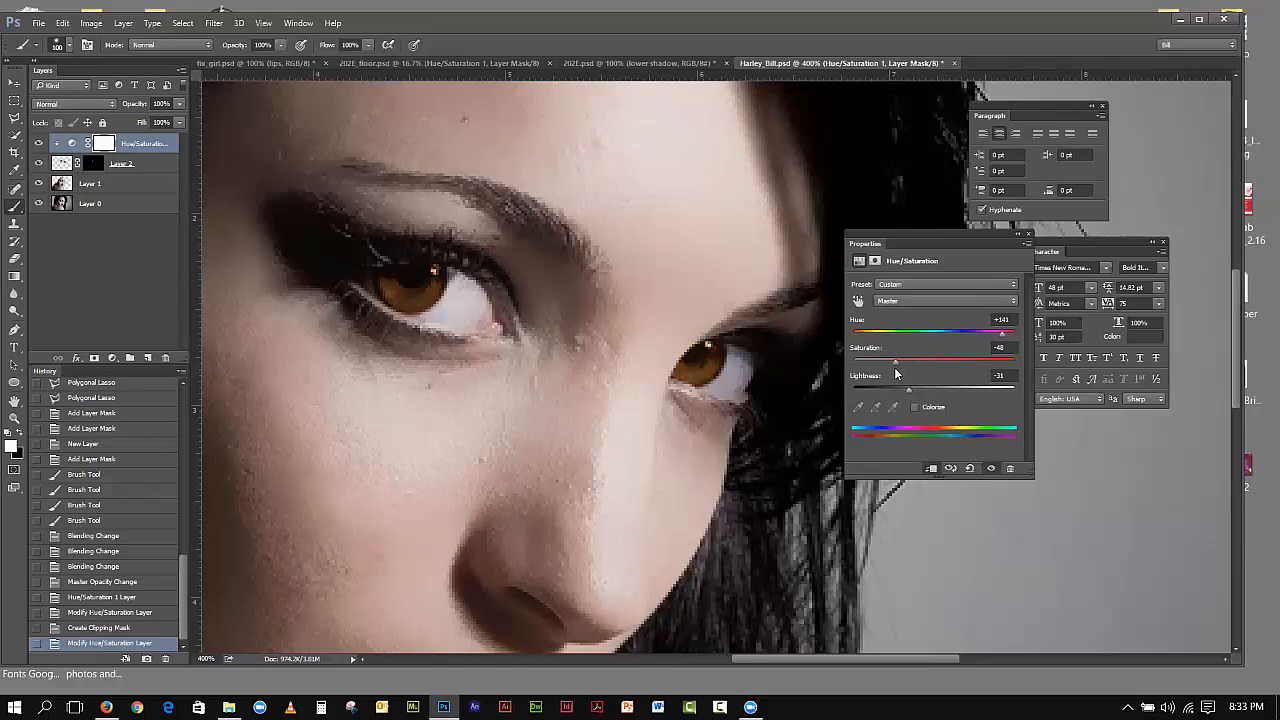
Step: Compare the whole portrait with the iris colour layers hidden and shown, and set the Hue/Saturation layer's saturation to +17
click(263, 22)
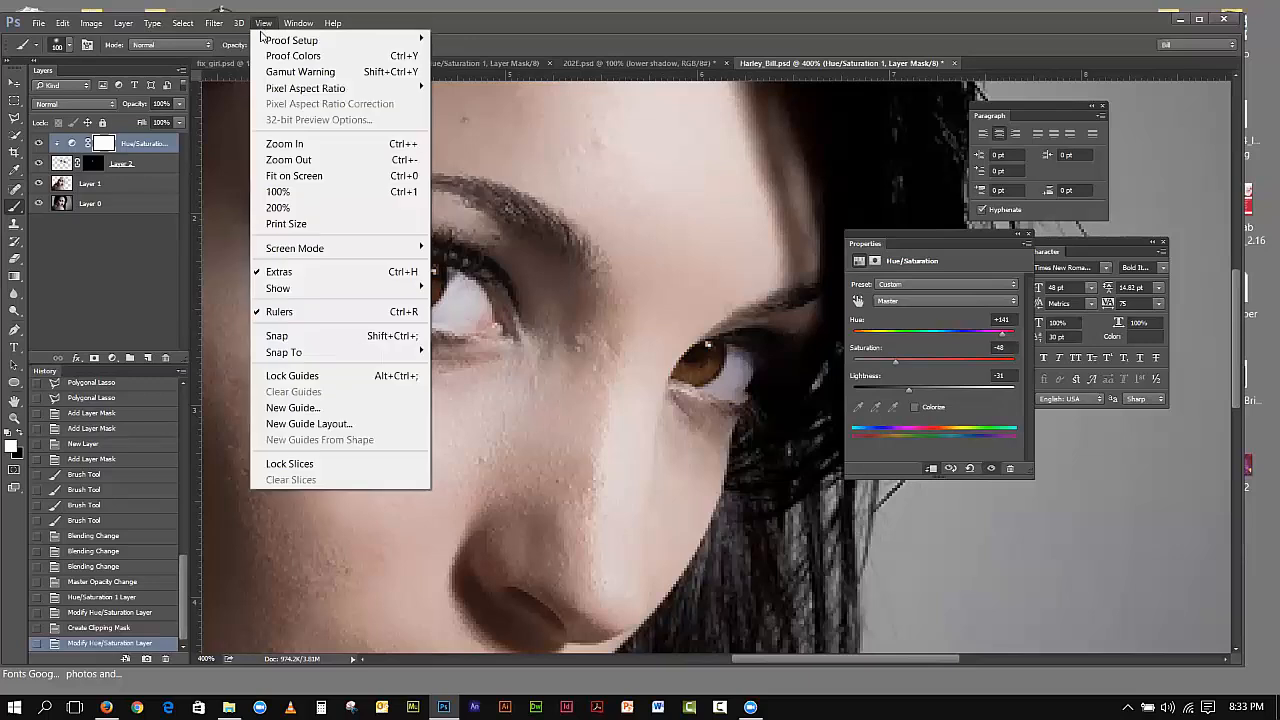
click(273, 179)
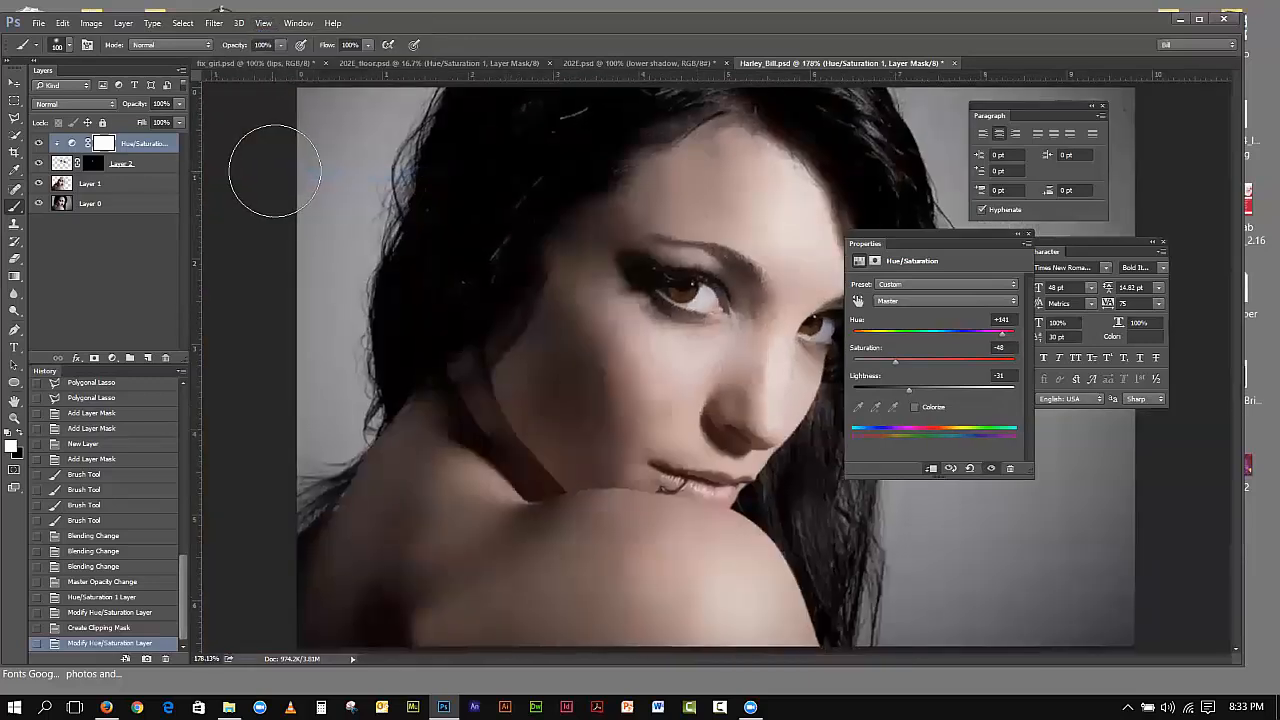
drag(926, 240, 1030, 256)
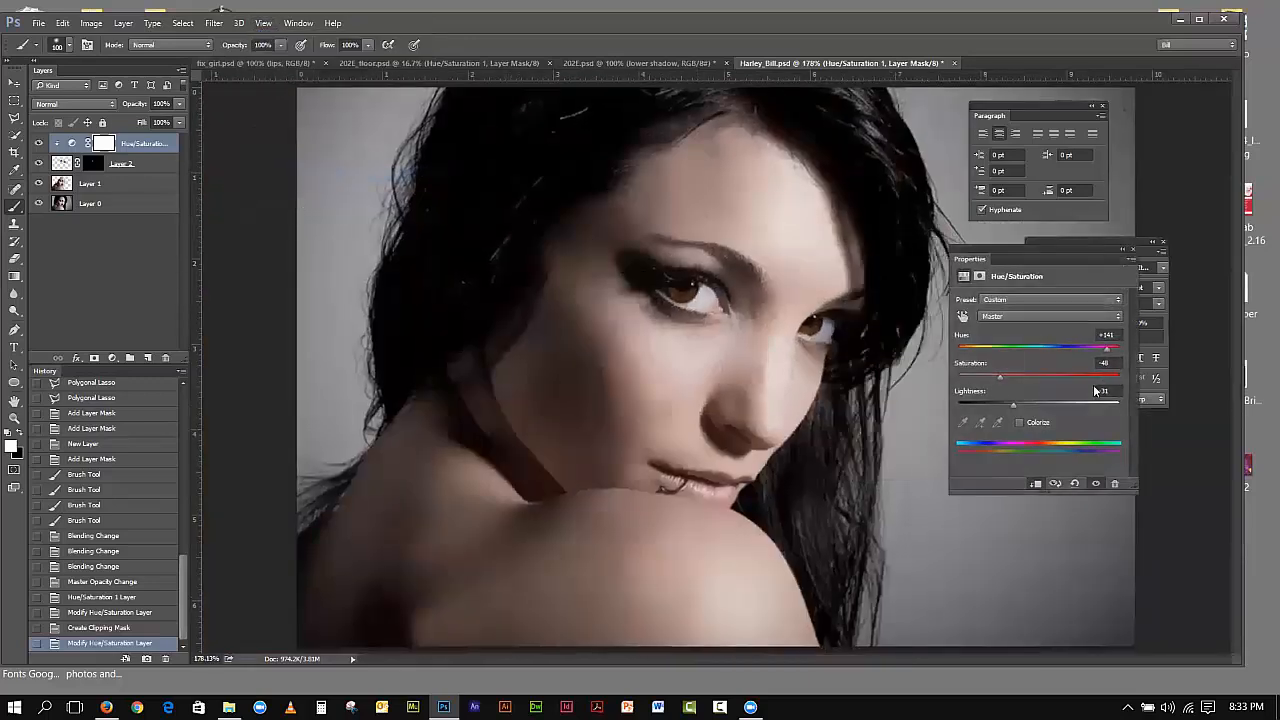
click(38, 143)
click(38, 143)
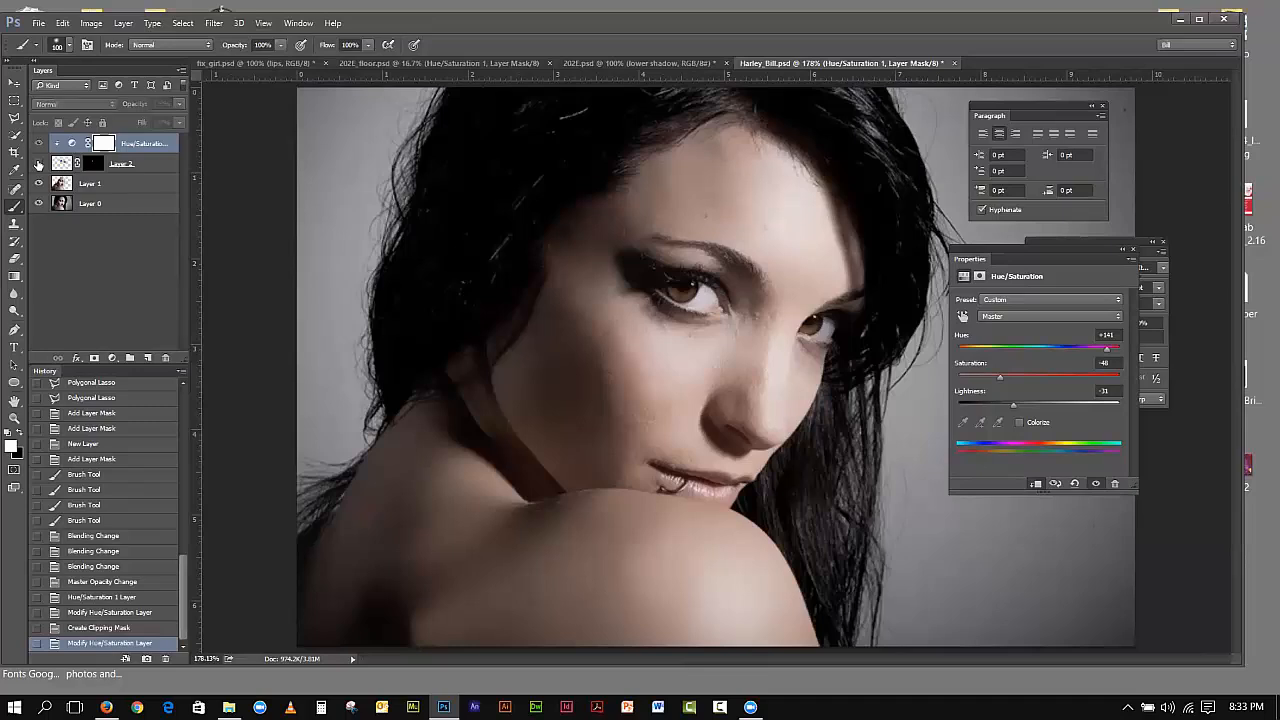
click(38, 163)
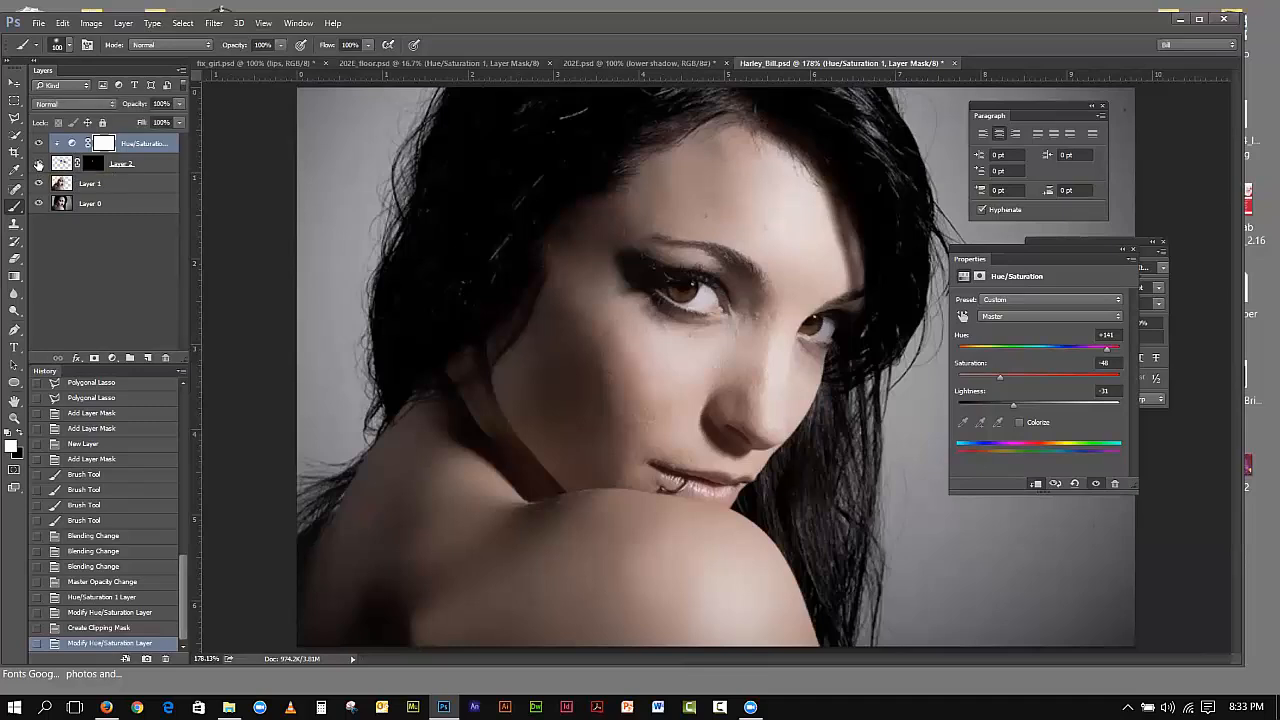
drag(999, 381, 1053, 380)
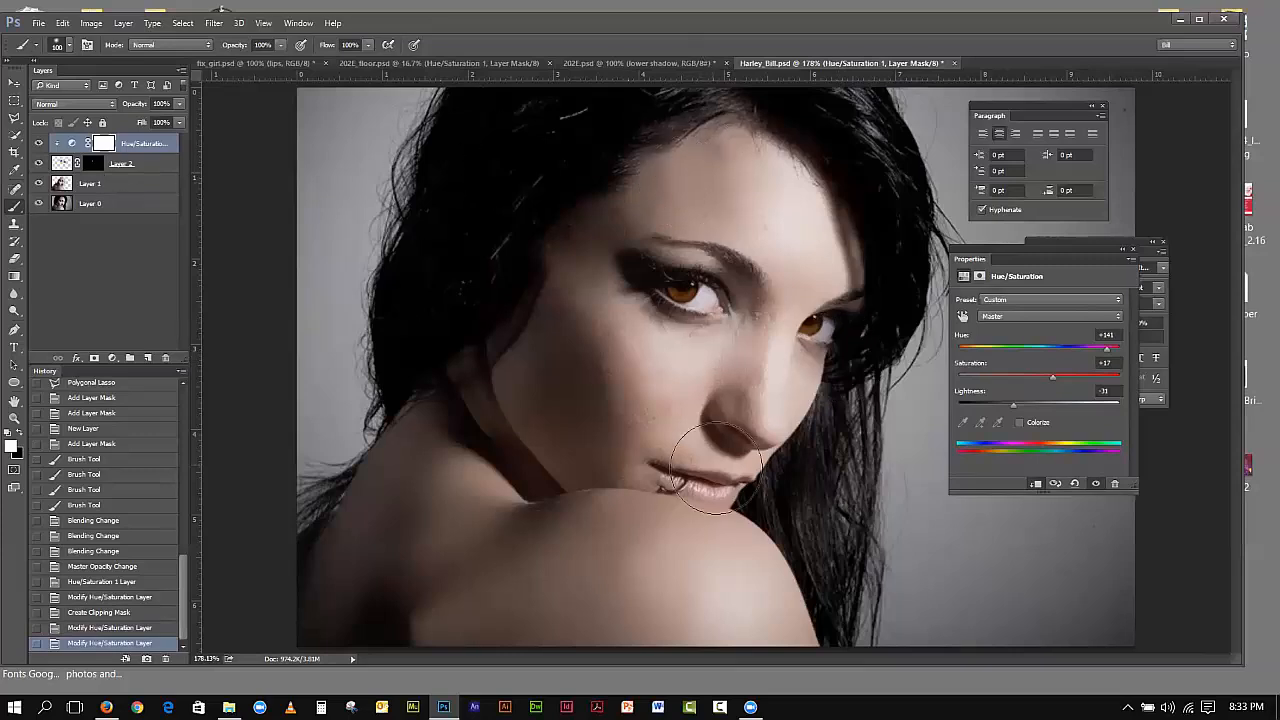
Step: Zoom to 400% on the mouth and outline both lips on Layer 1 with the Polygonal Lasso
click(104, 185)
click(14, 418)
drag(698, 489, 698, 489)
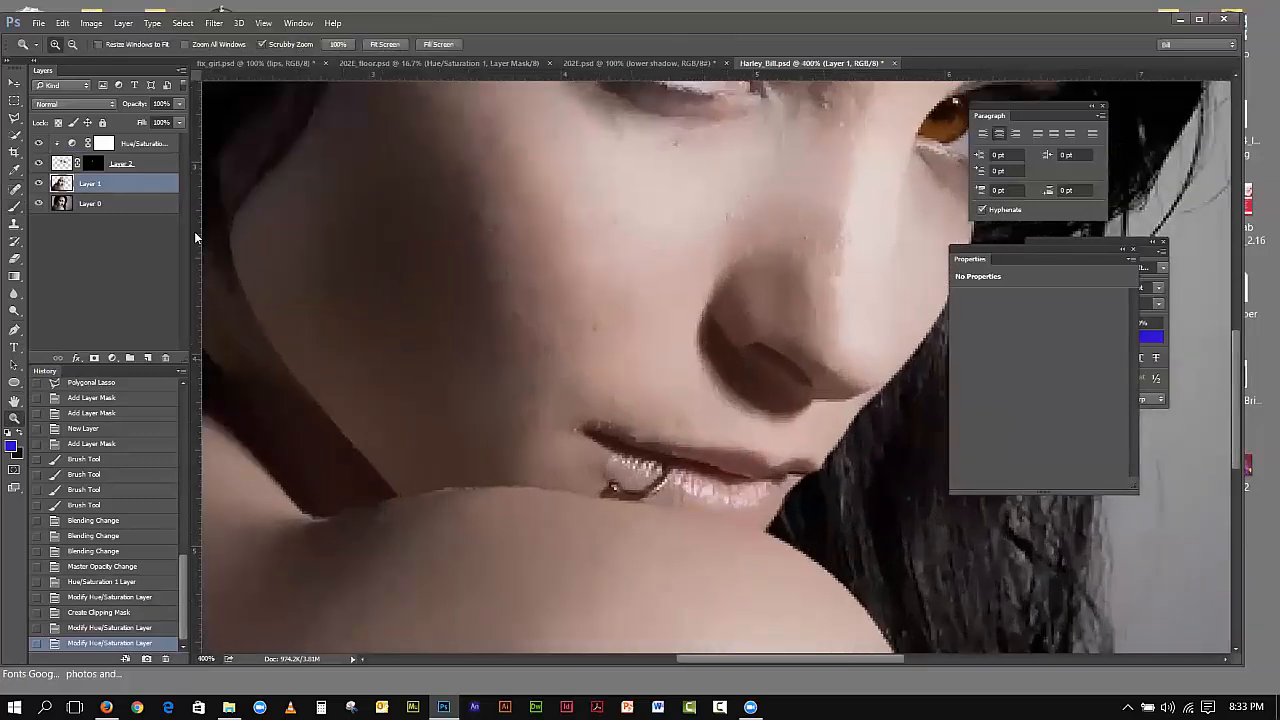
drag(992, 246, 1055, 297)
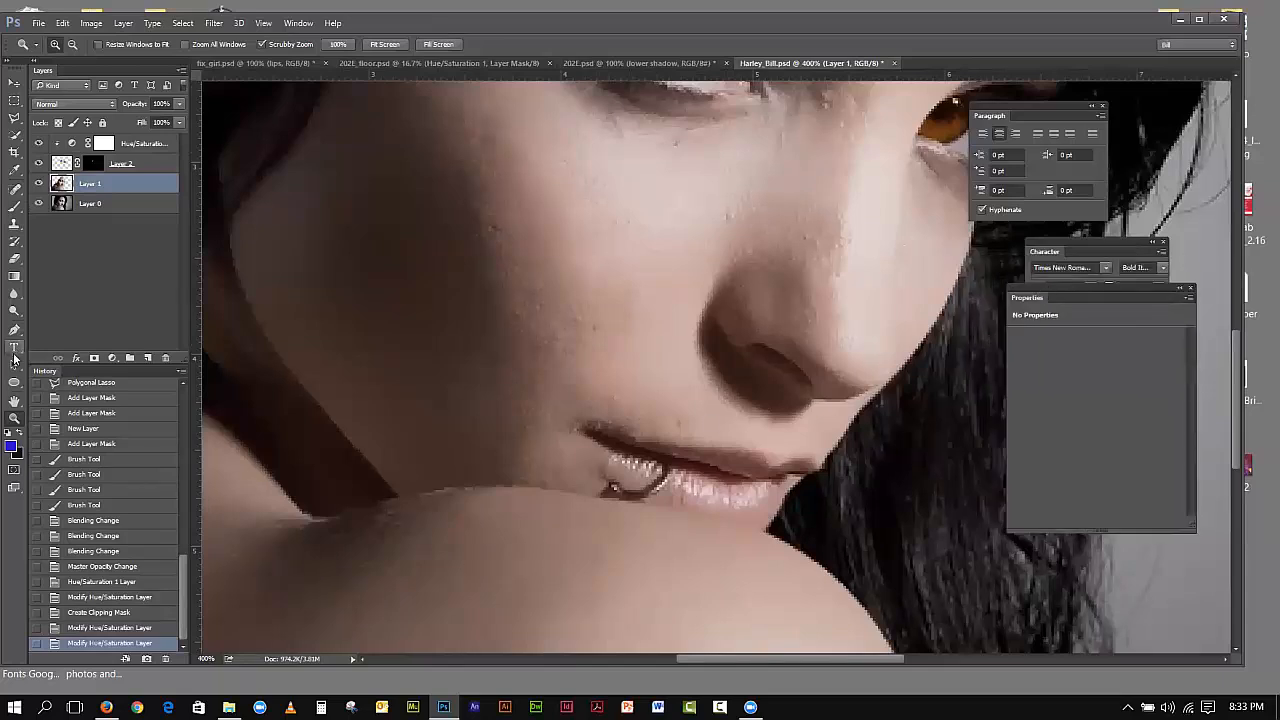
click(14, 118)
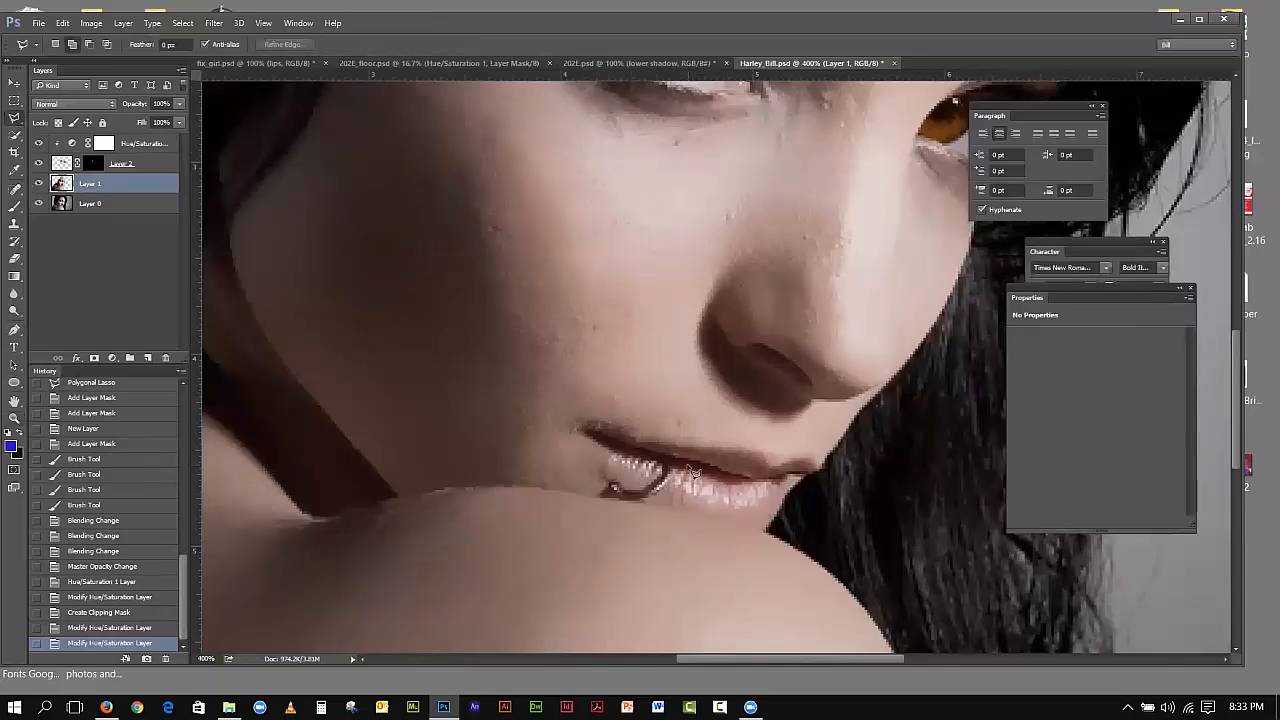
click(579, 430)
click(603, 424)
click(628, 431)
click(642, 439)
click(689, 442)
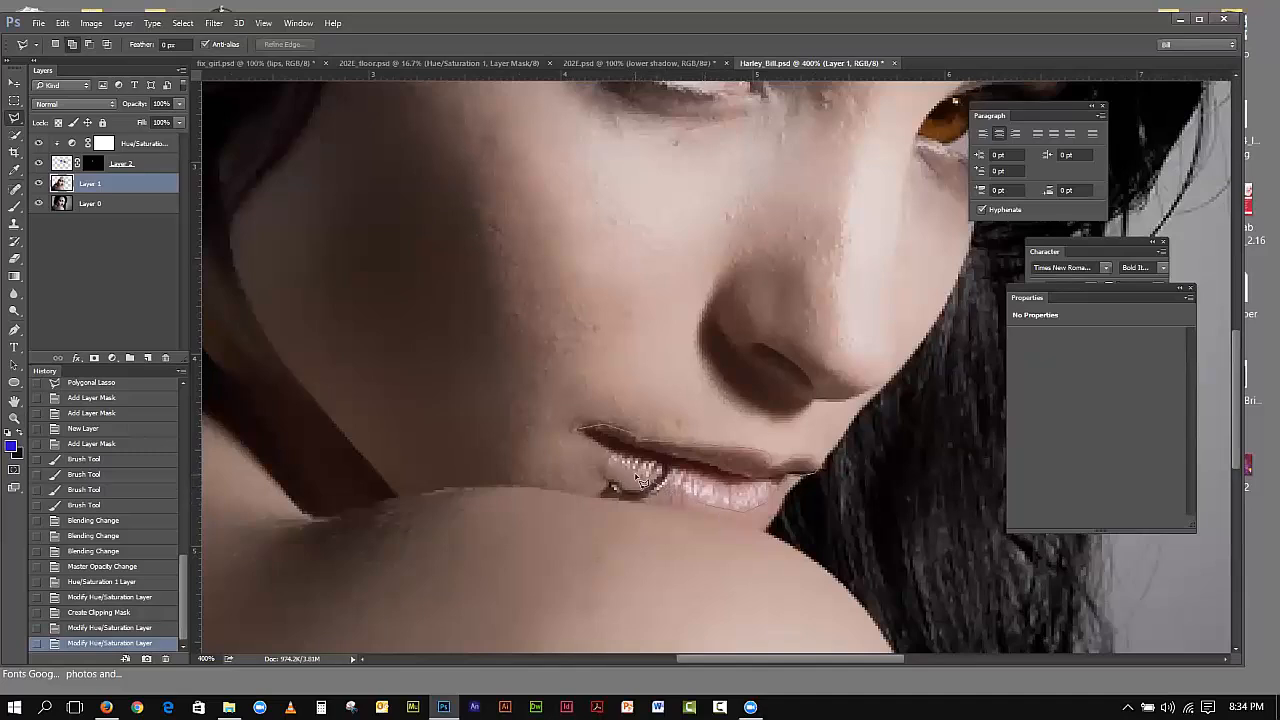
click(577, 427)
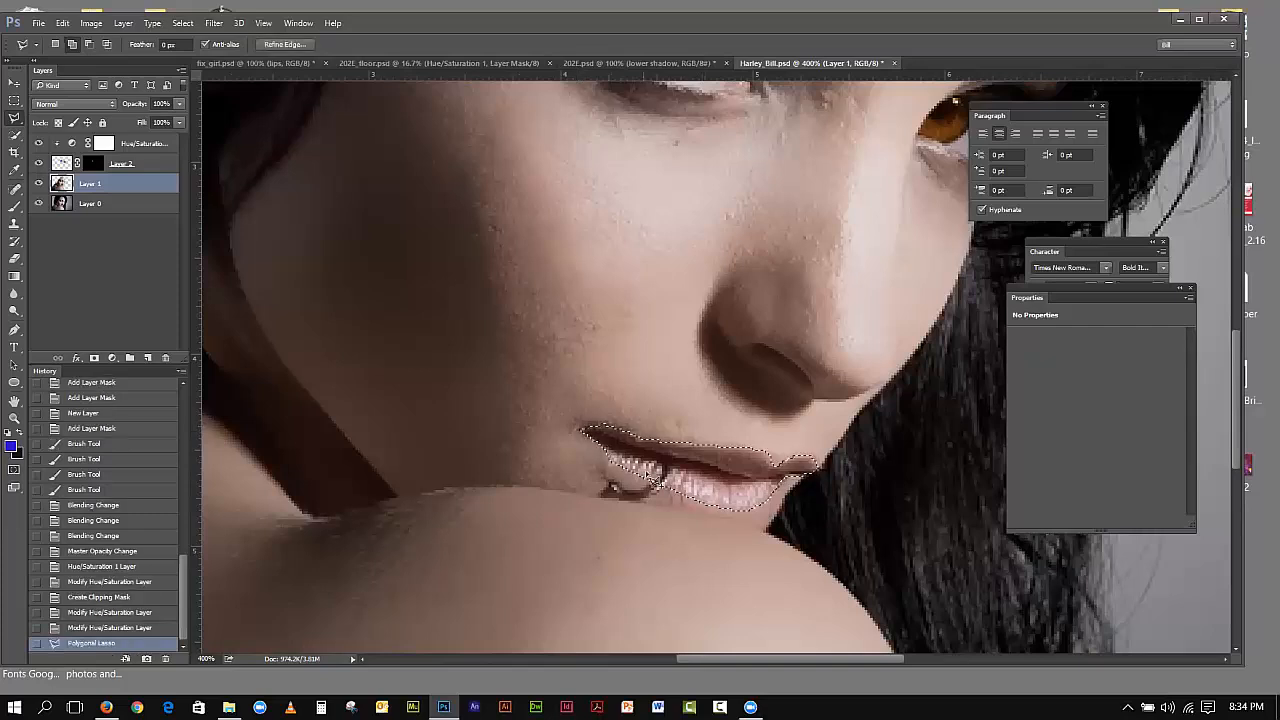
Step: Finish the lip selection around the lip ring and refine its edge with a 0.9 px feather and an edge shift of -21%
double_click(662, 495)
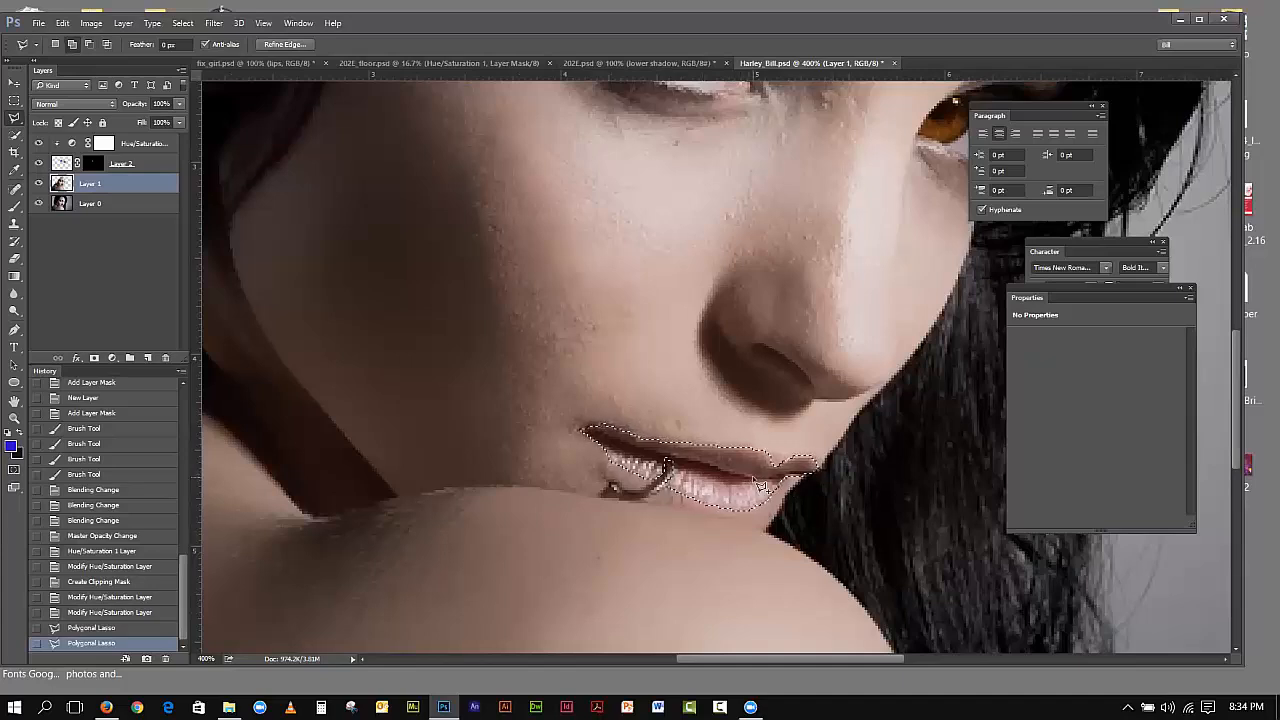
click(182, 23)
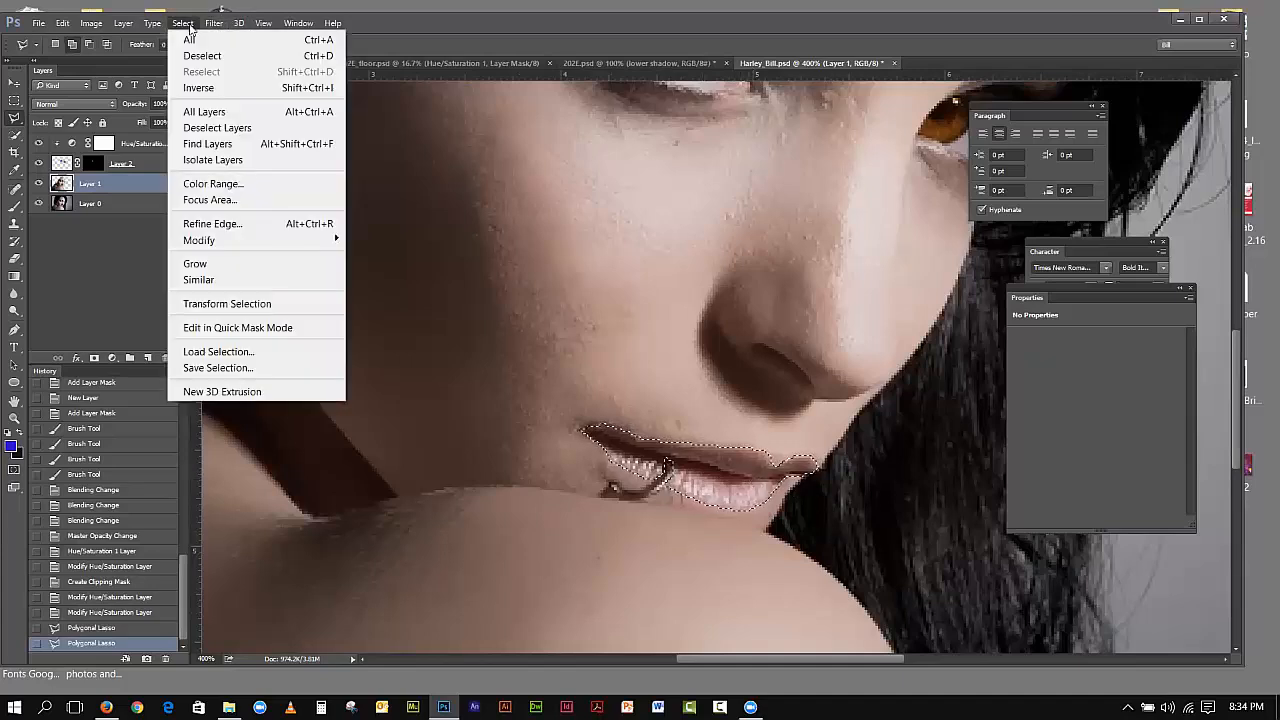
click(228, 223)
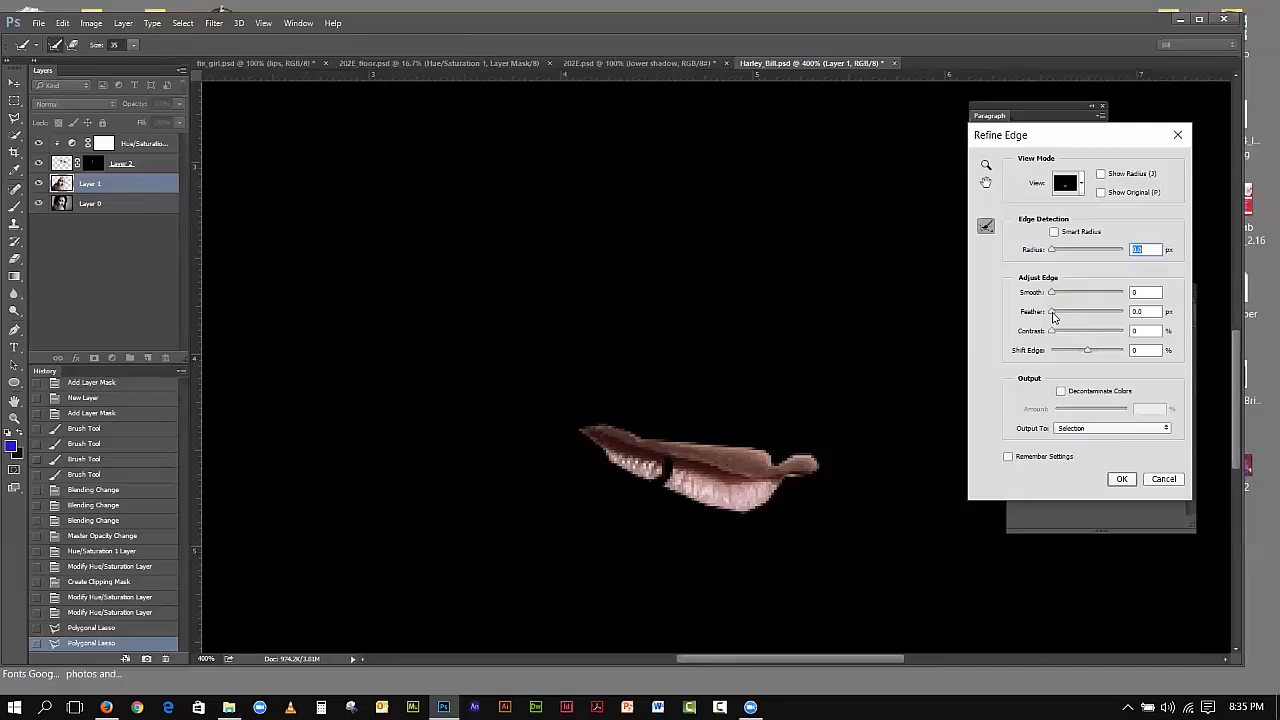
drag(1052, 311, 1062, 317)
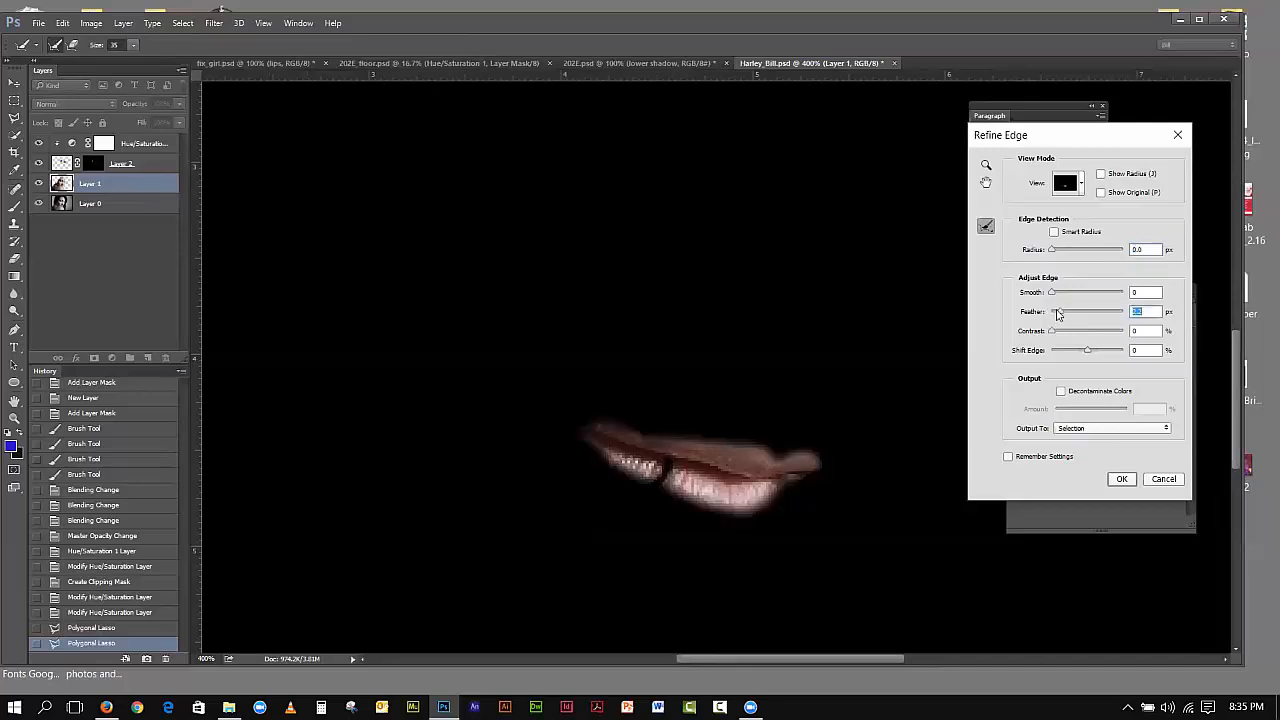
drag(1060, 315, 1058, 312)
click(1059, 316)
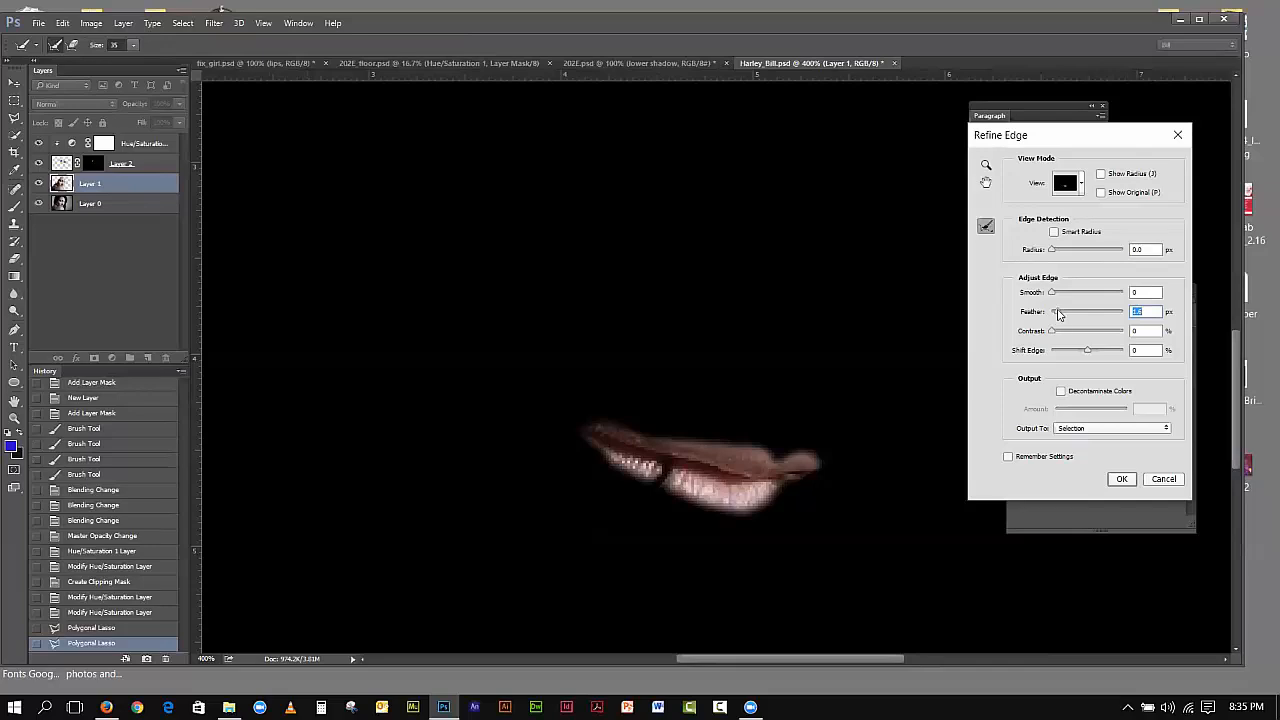
drag(1059, 315, 1055, 315)
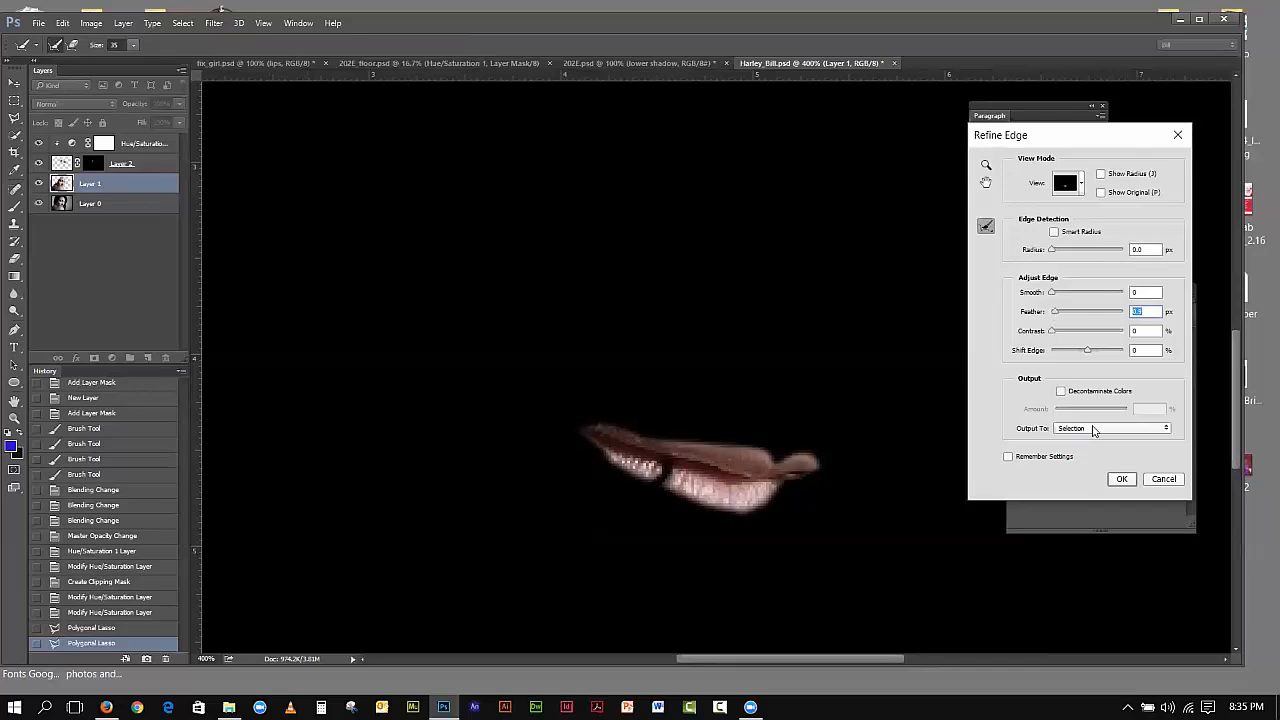
drag(1089, 352, 1080, 352)
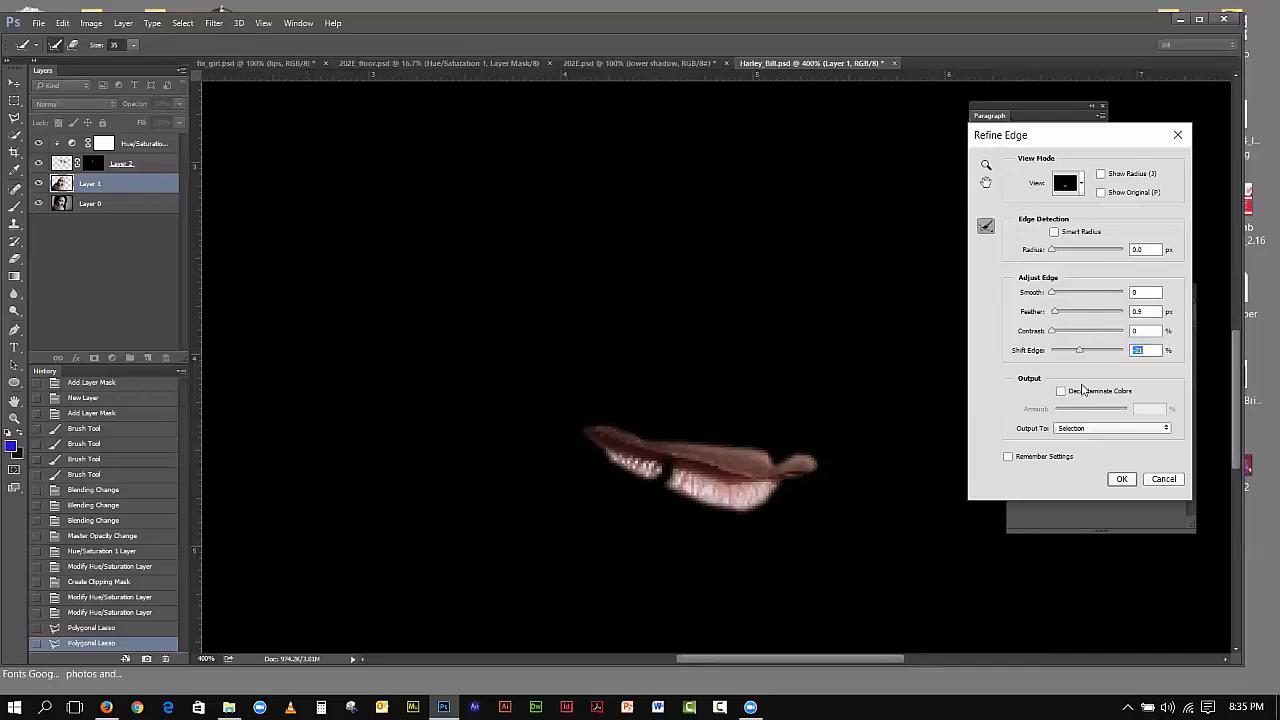
click(1121, 479)
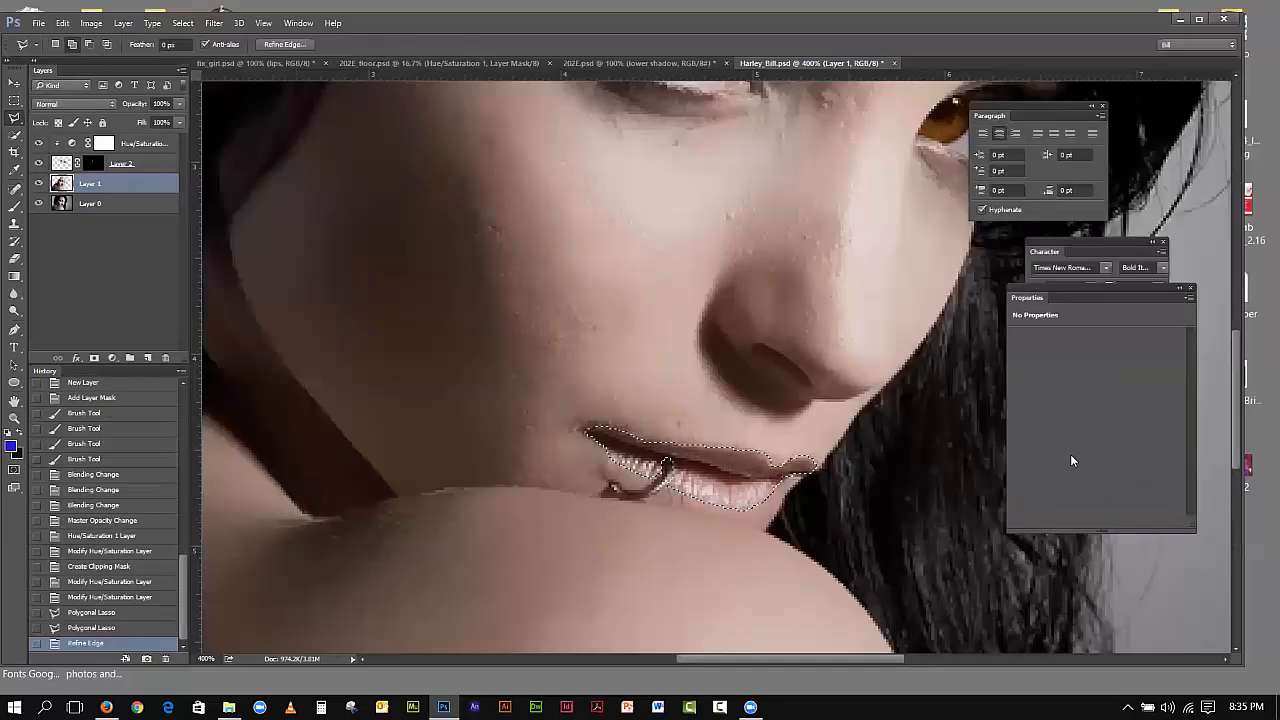
Step: Add a new layer above the iris Hue/Saturation layer and mask it with the lip selection
click(117, 145)
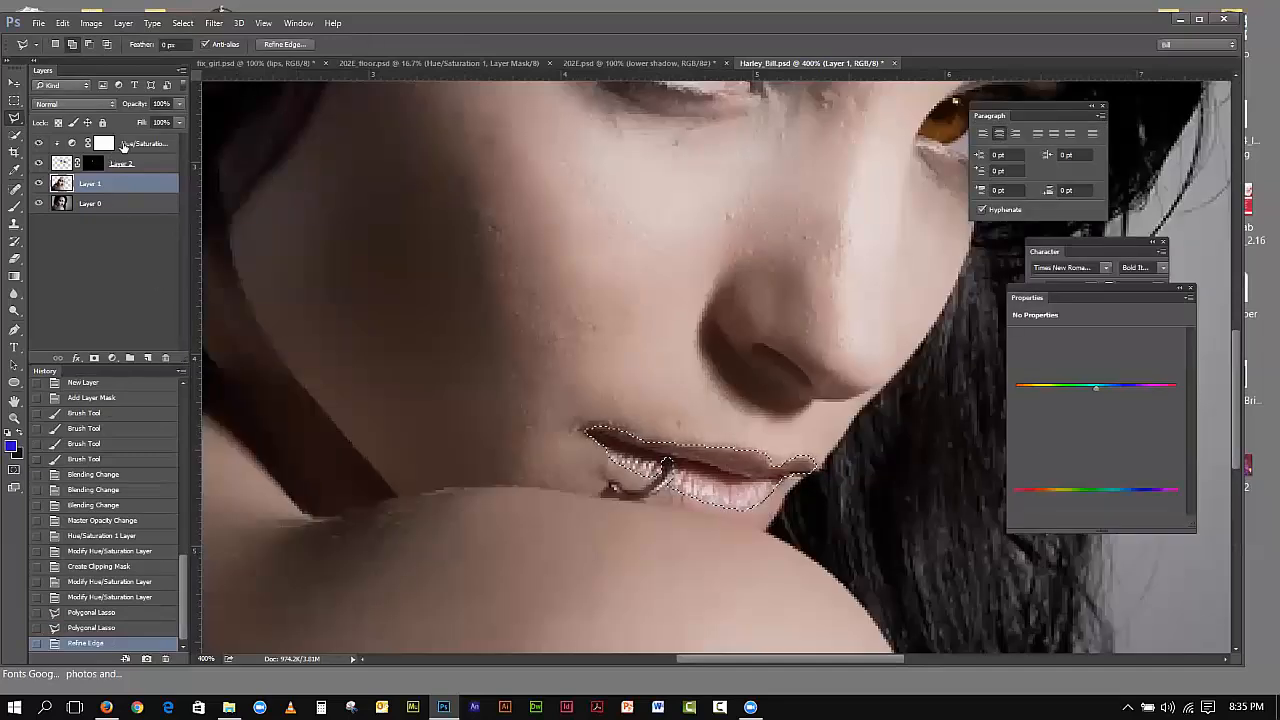
click(148, 358)
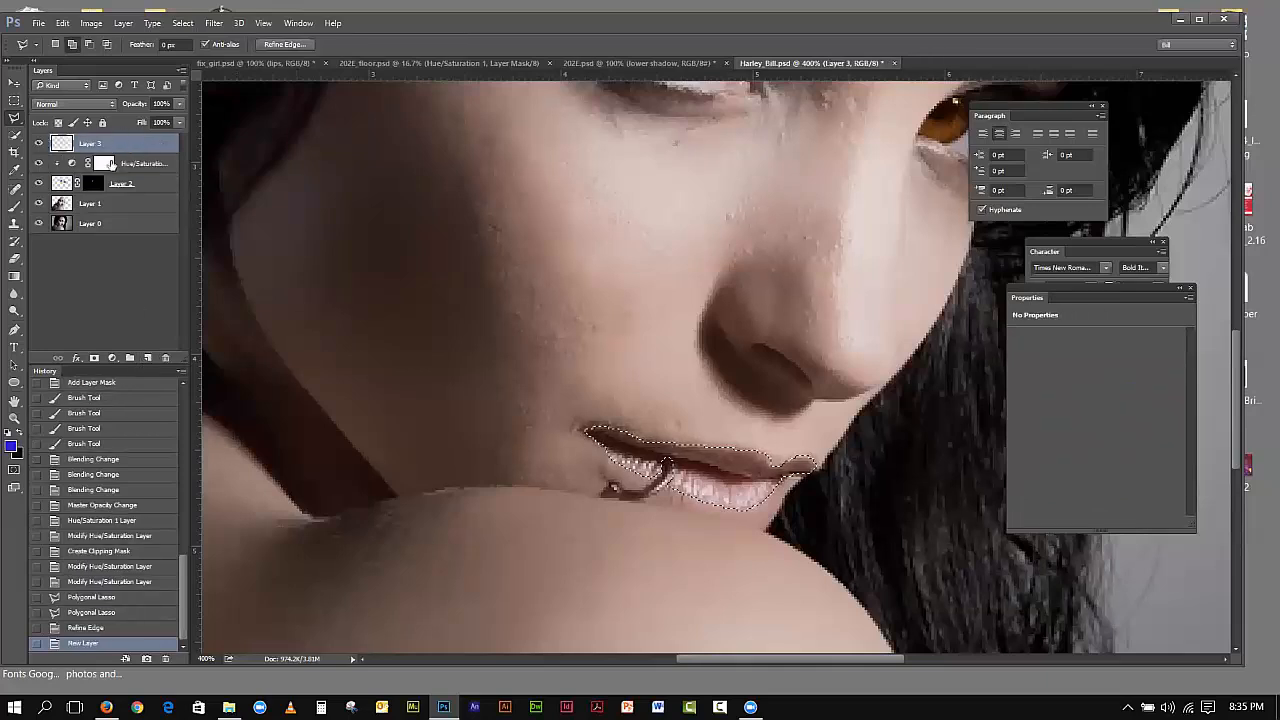
click(95, 358)
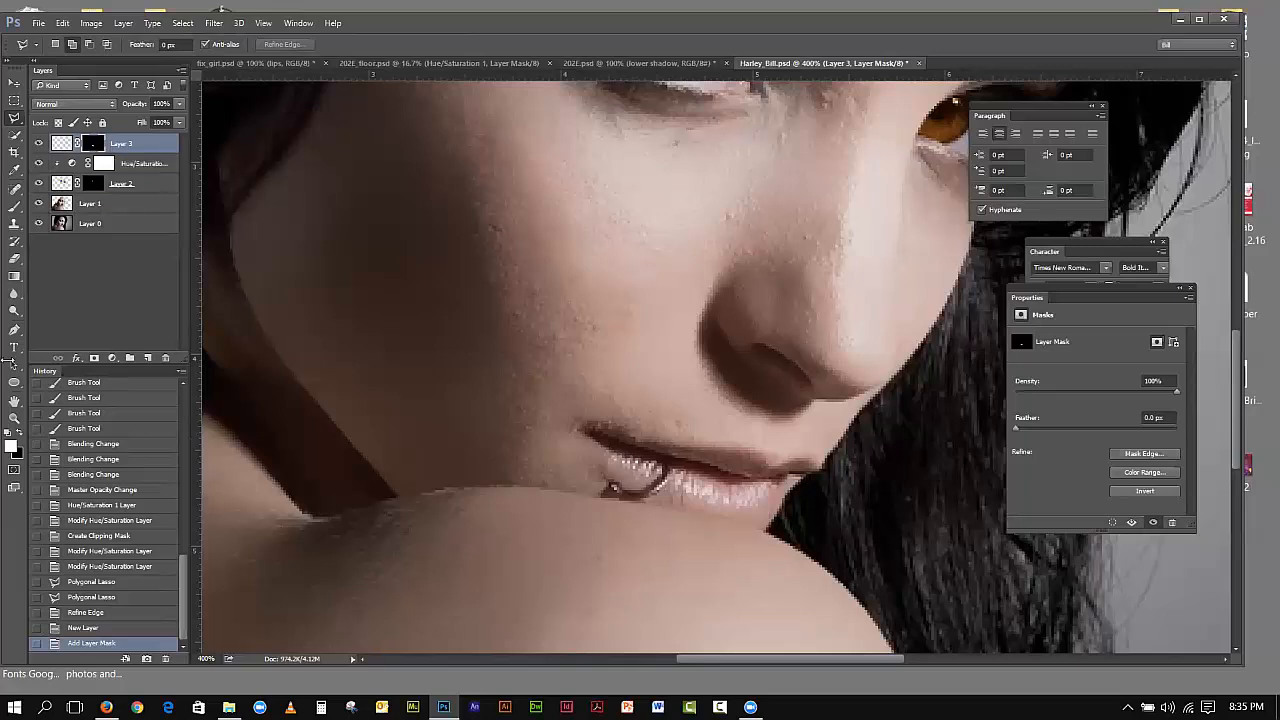
click(12, 449)
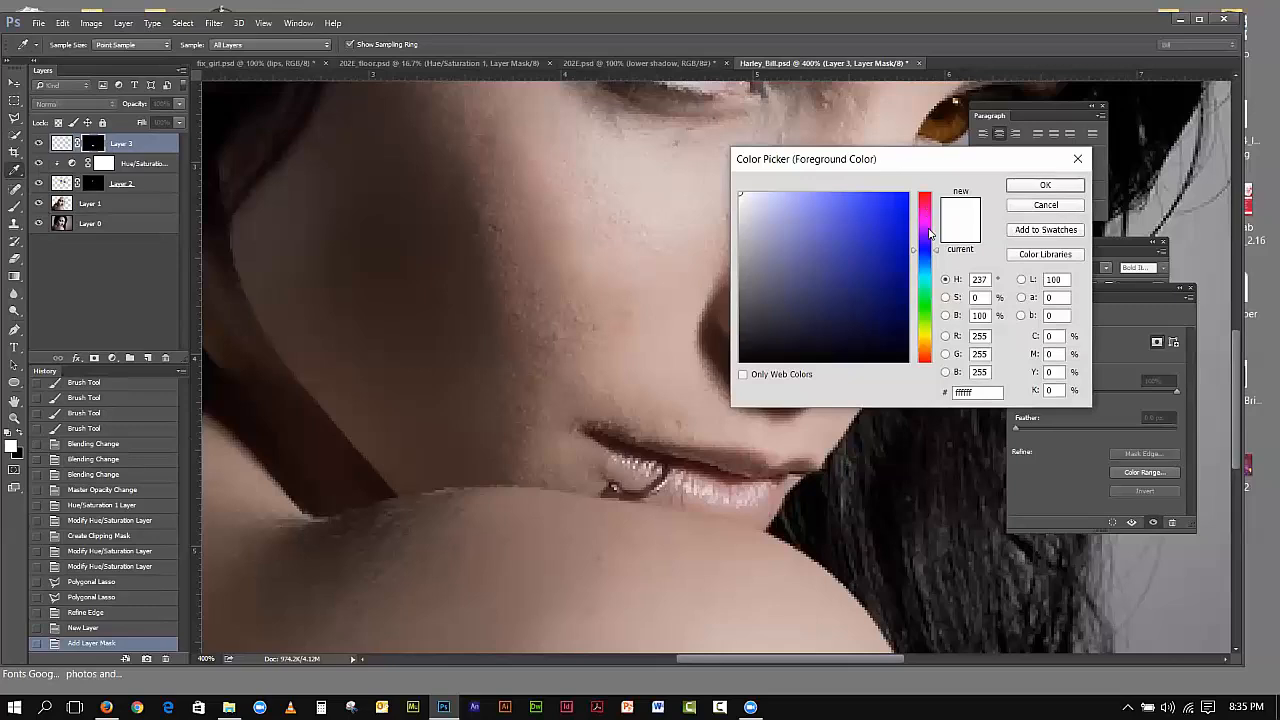
click(925, 228)
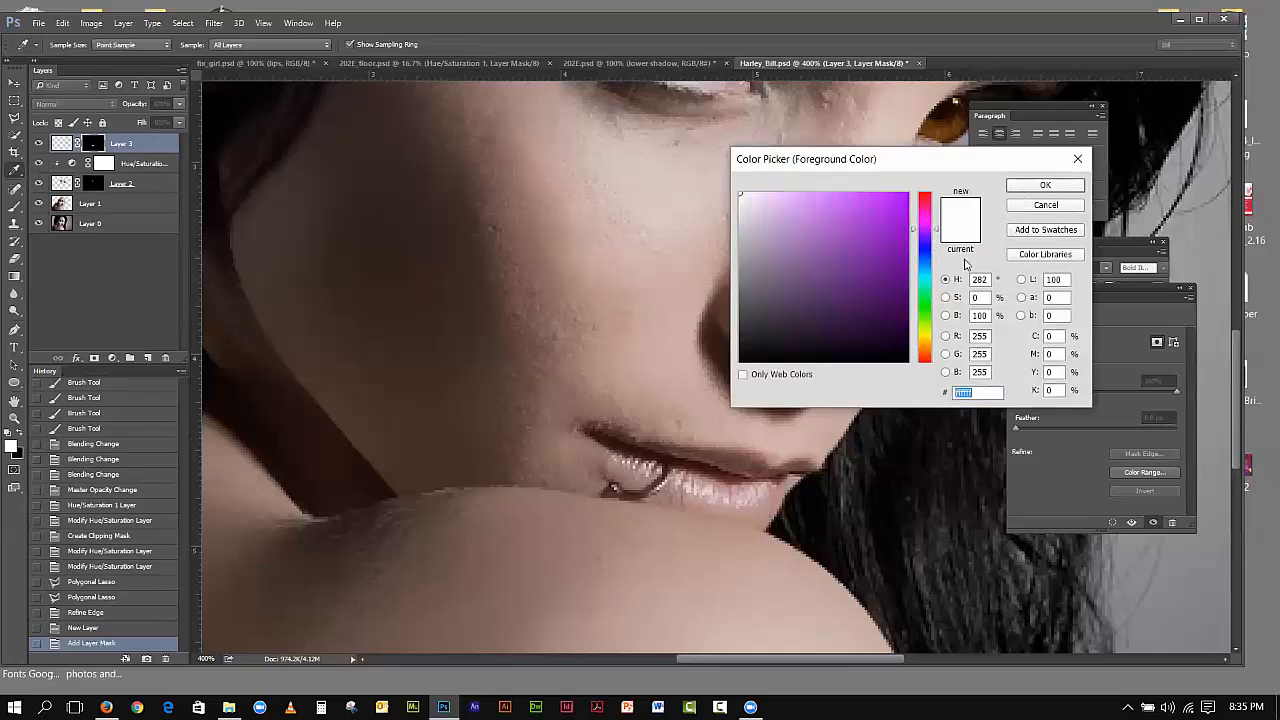
click(933, 300)
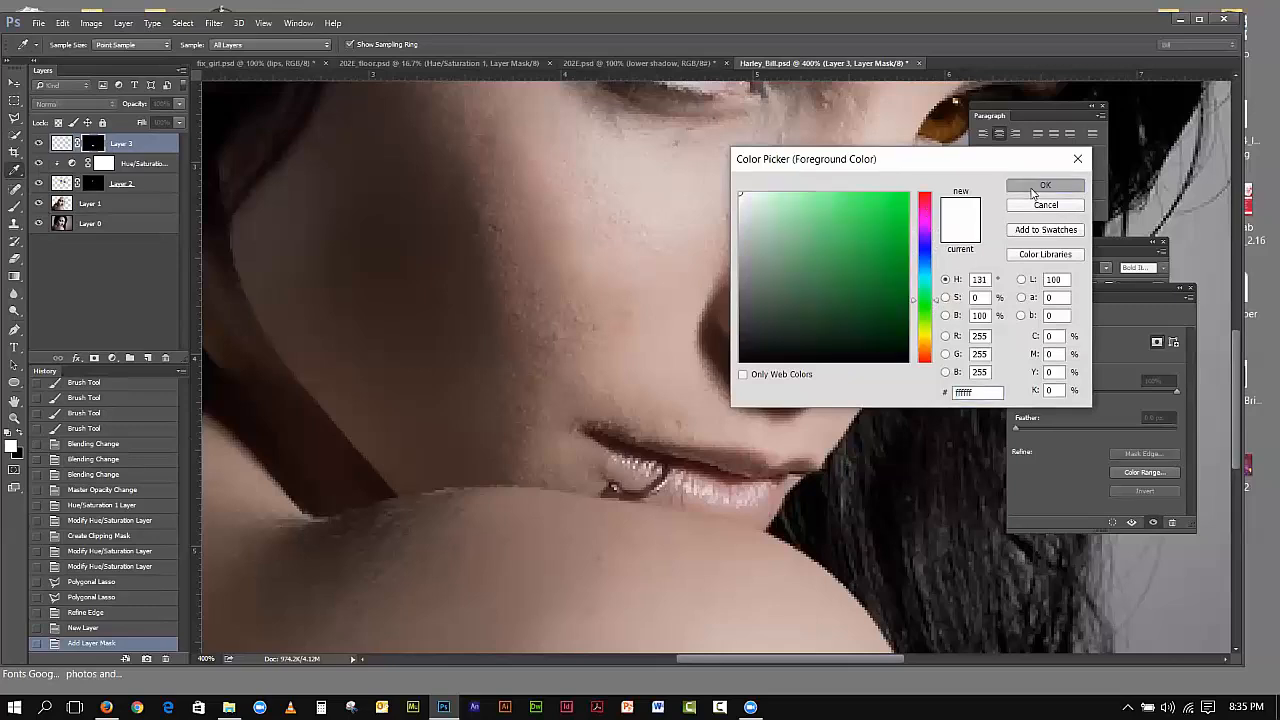
click(1040, 188)
key(l)
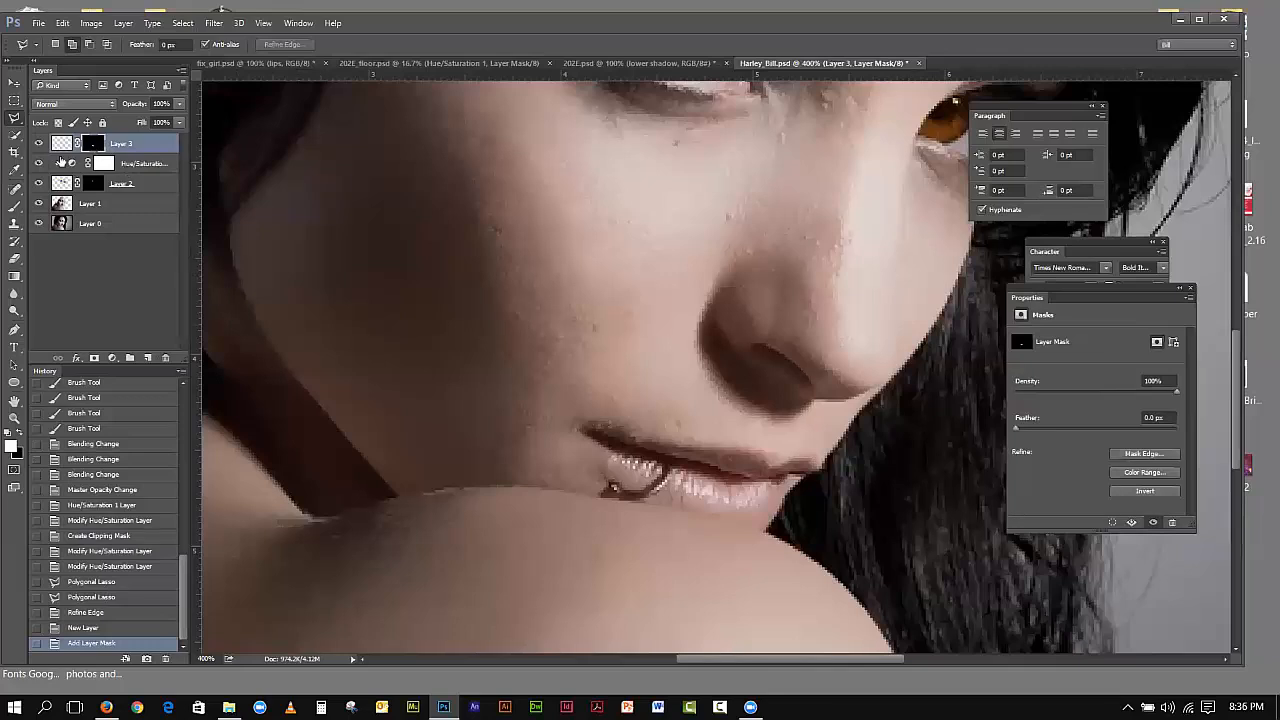
Step: Paint blue over both lips on Layer 3's image rather than its mask, using the Brush
click(58, 146)
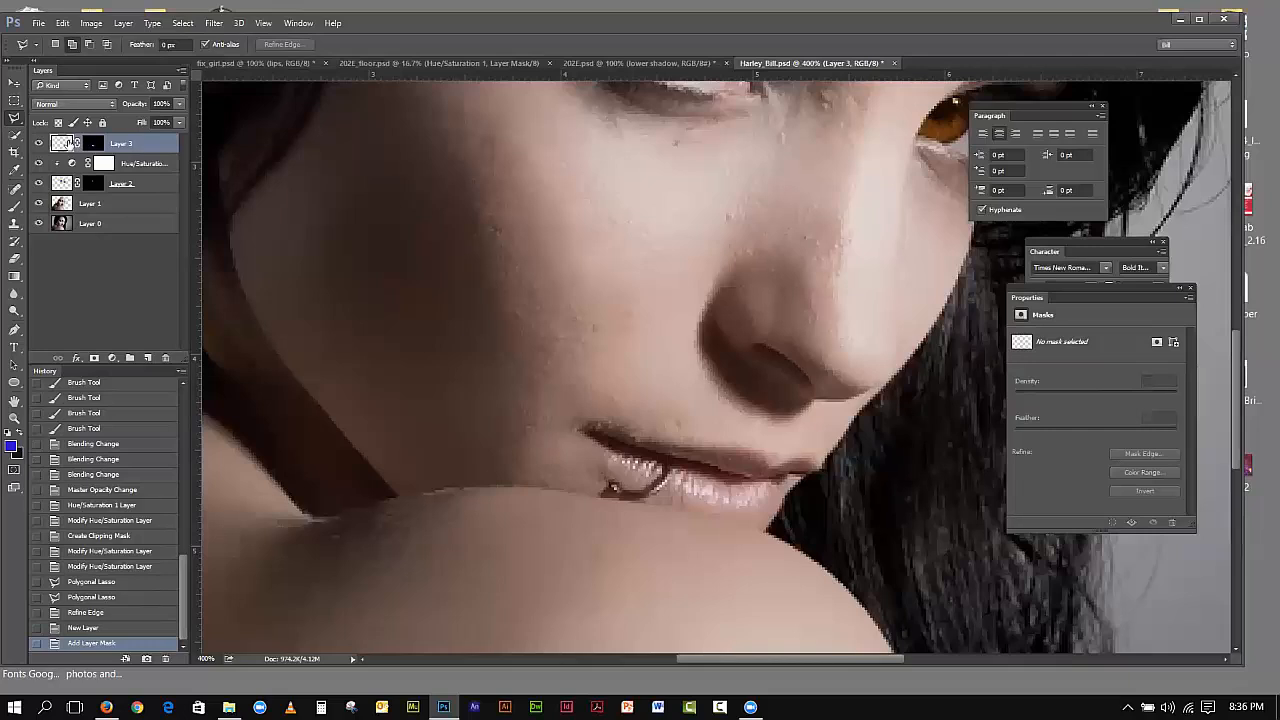
click(14, 206)
drag(540, 455, 838, 478)
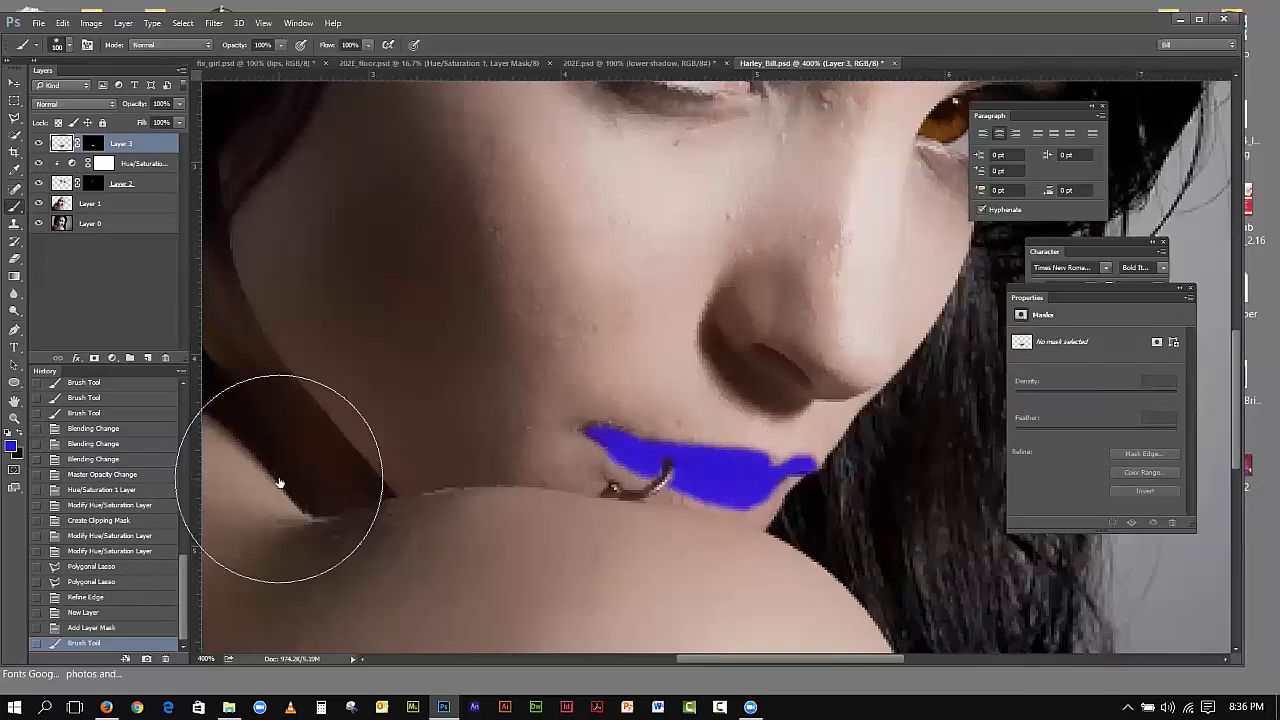
Step: Try the Hue and Luminosity blend modes on Layer 3
click(67, 107)
click(46, 339)
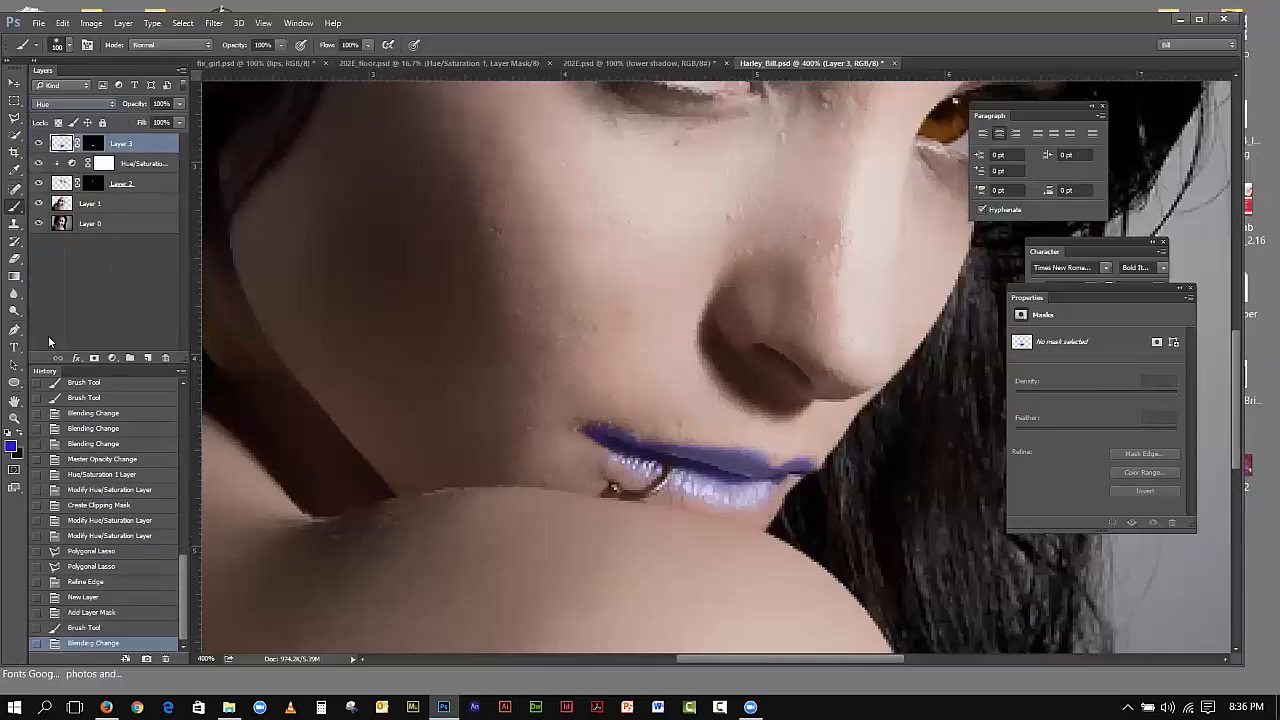
click(70, 104)
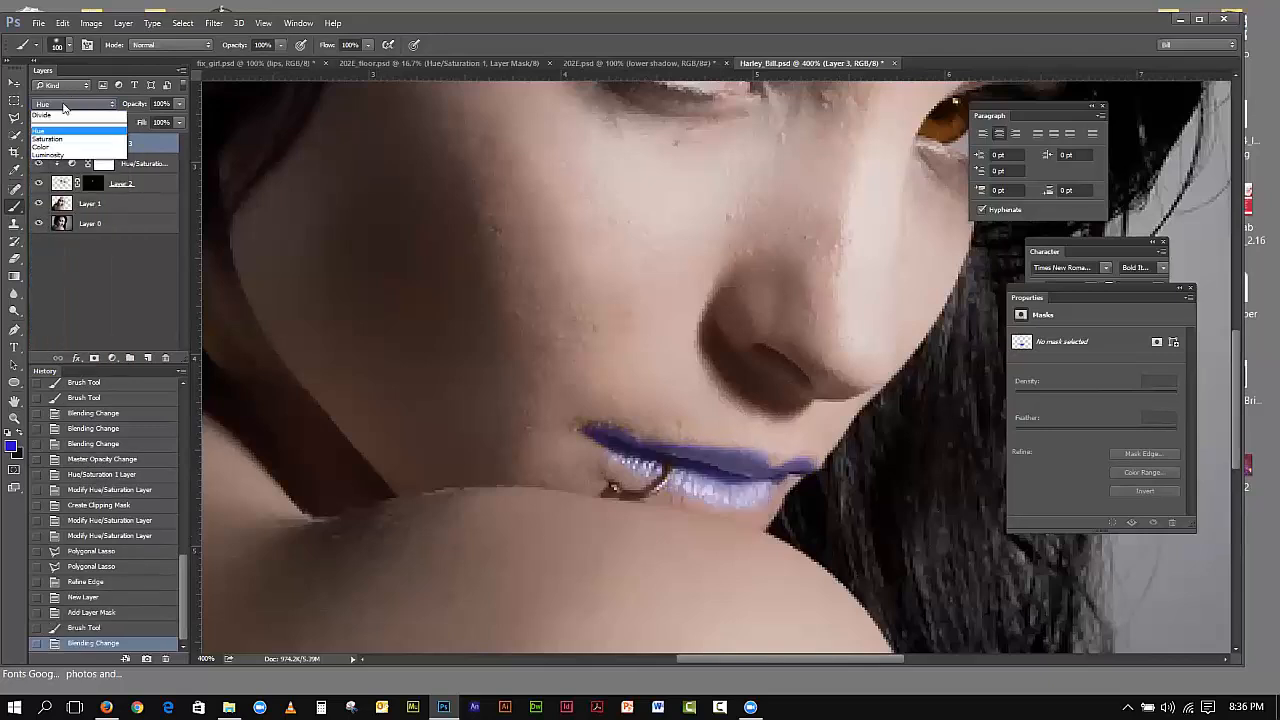
click(42, 363)
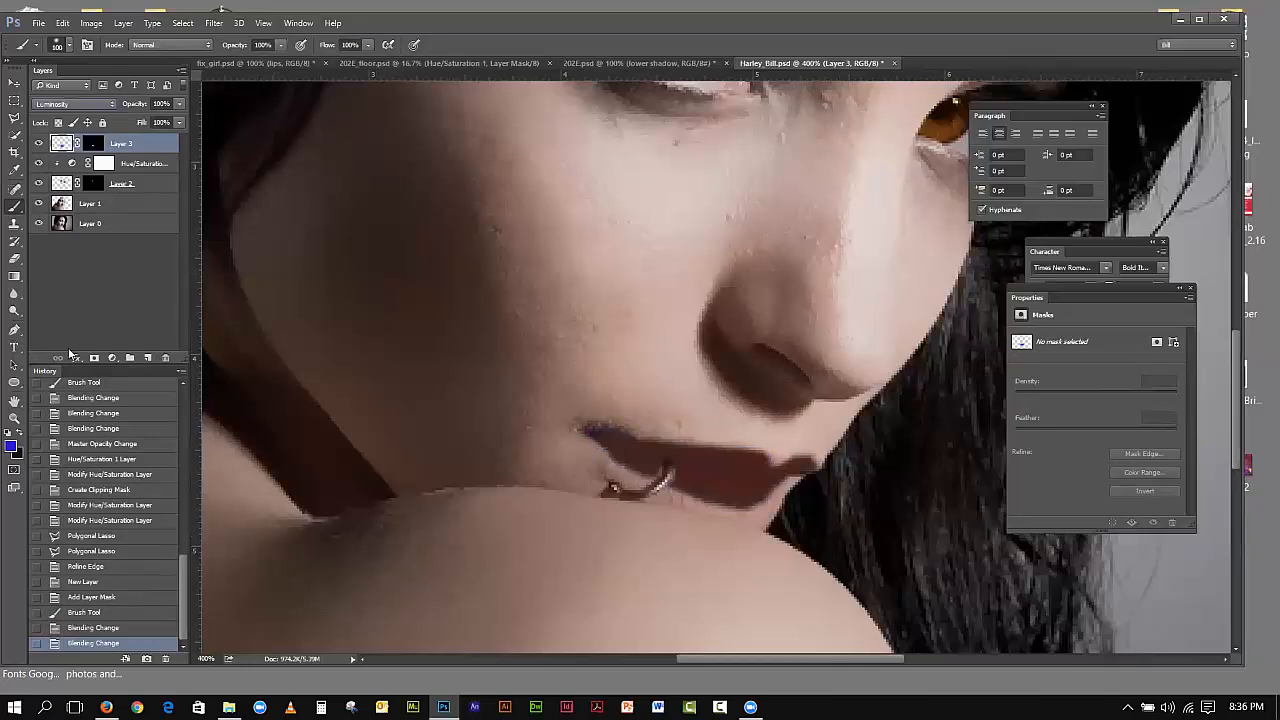
Step: Set Layer 3's blend mode to Color and its opacity to 78%
click(66, 103)
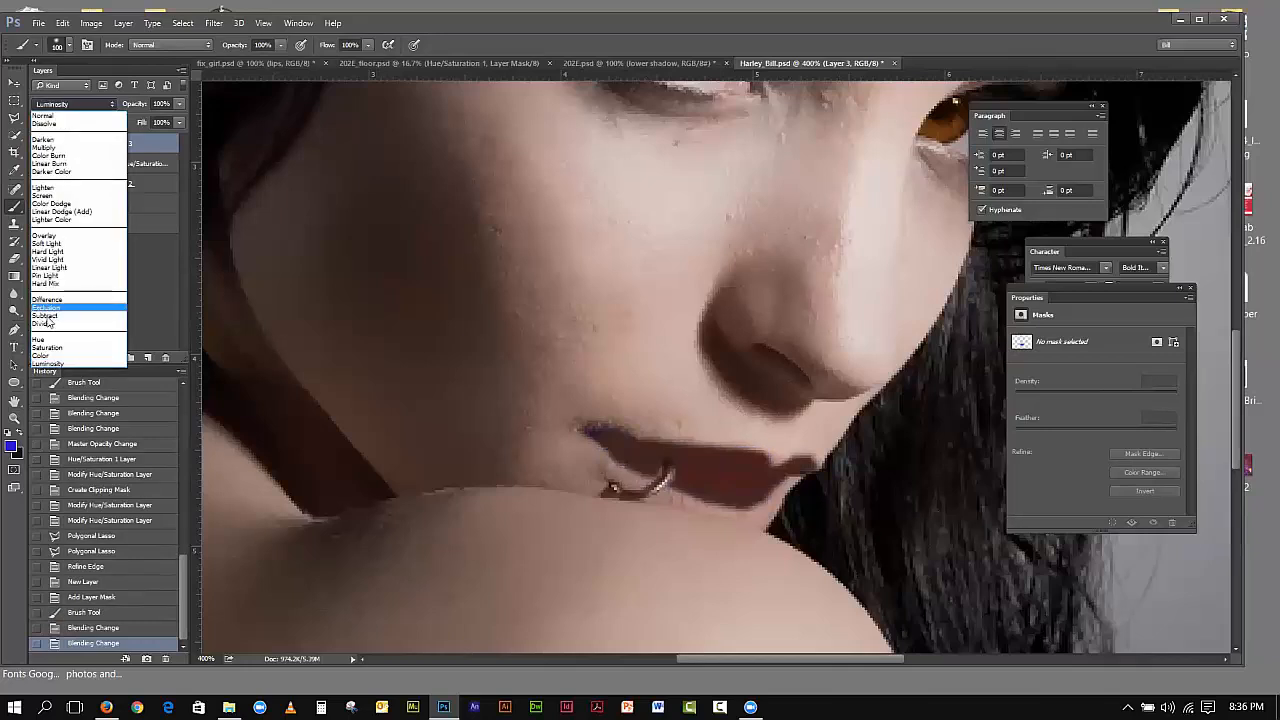
click(42, 356)
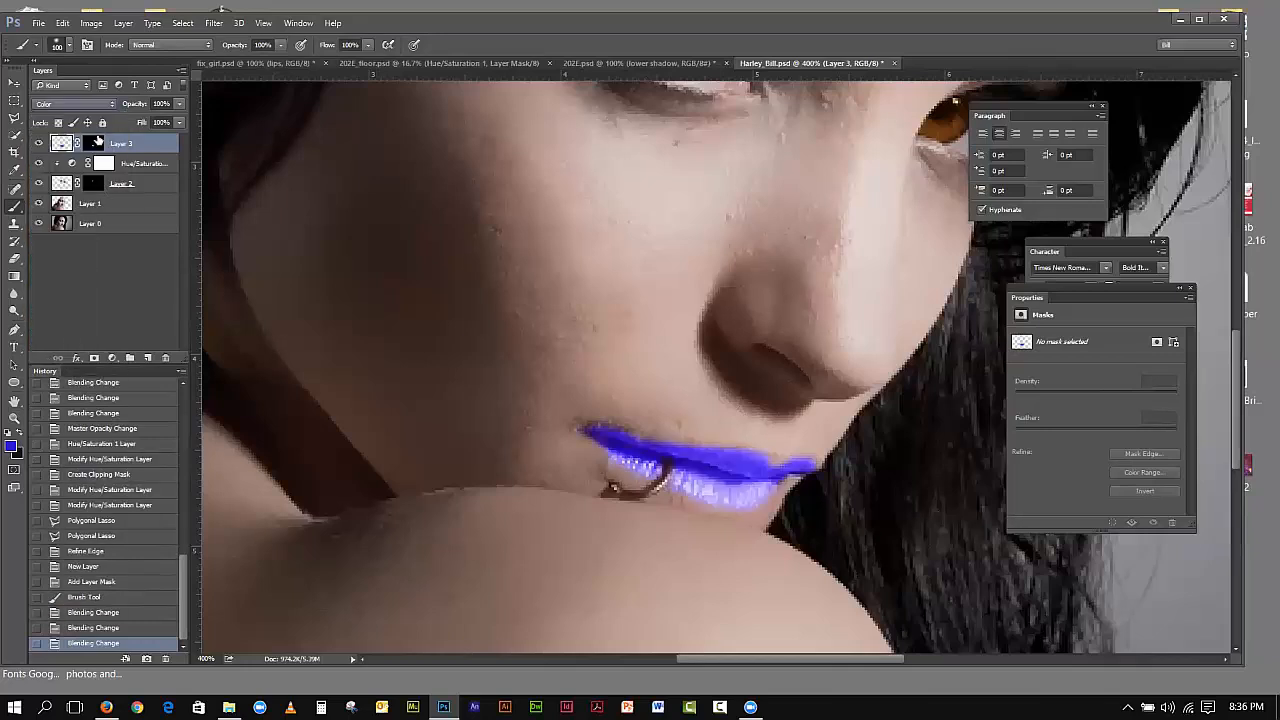
click(180, 104)
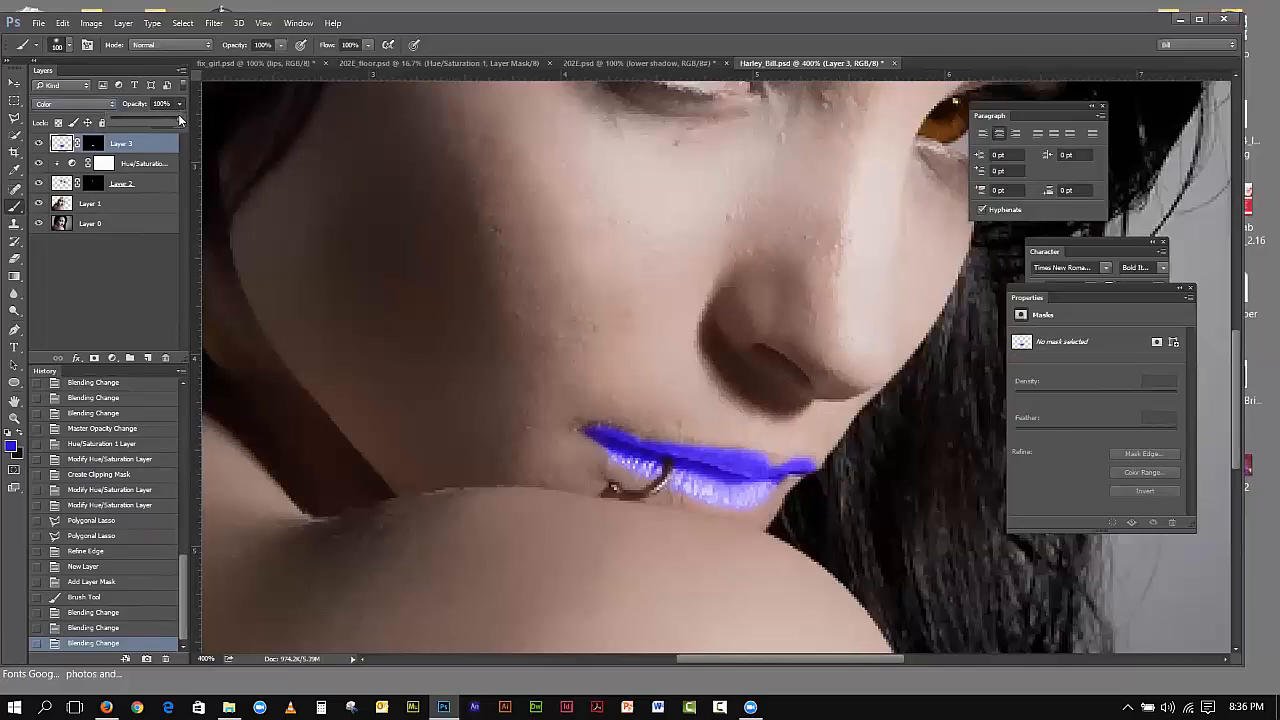
drag(164, 121, 164, 121)
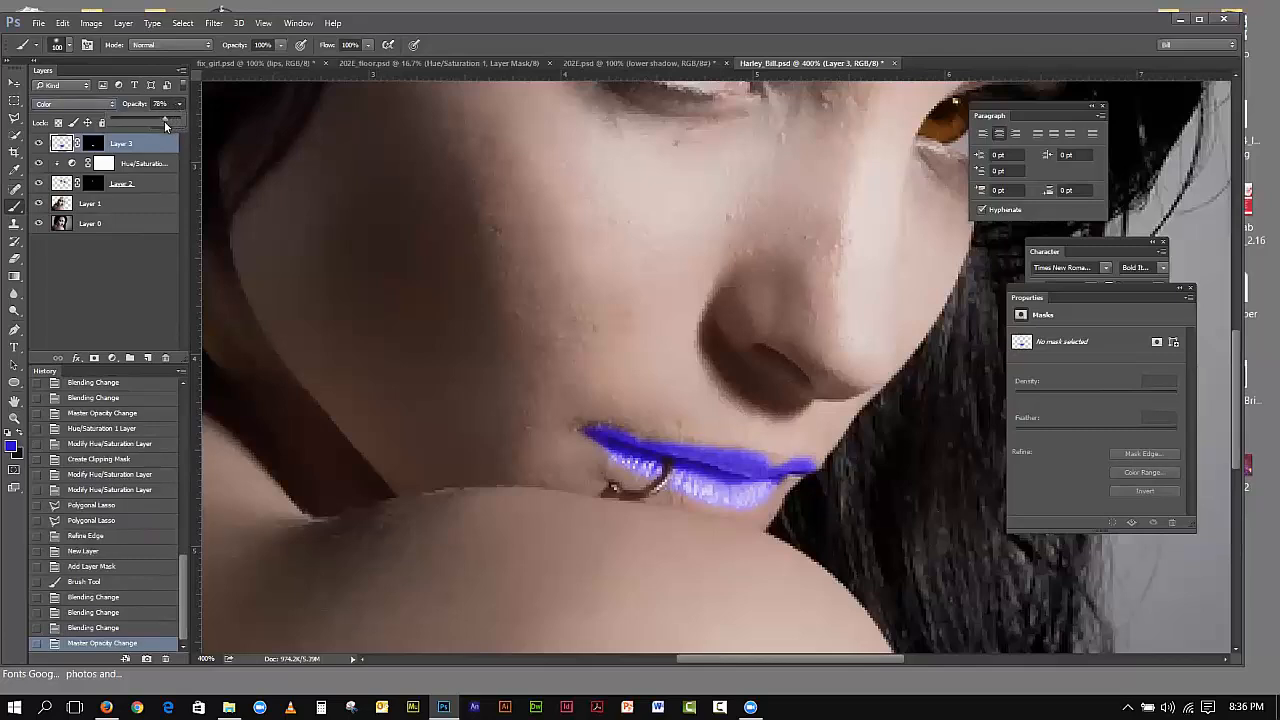
click(129, 153)
Step: Add a Hue/Saturation adjustment layer above Layer 3 and clip it to that layer
click(113, 358)
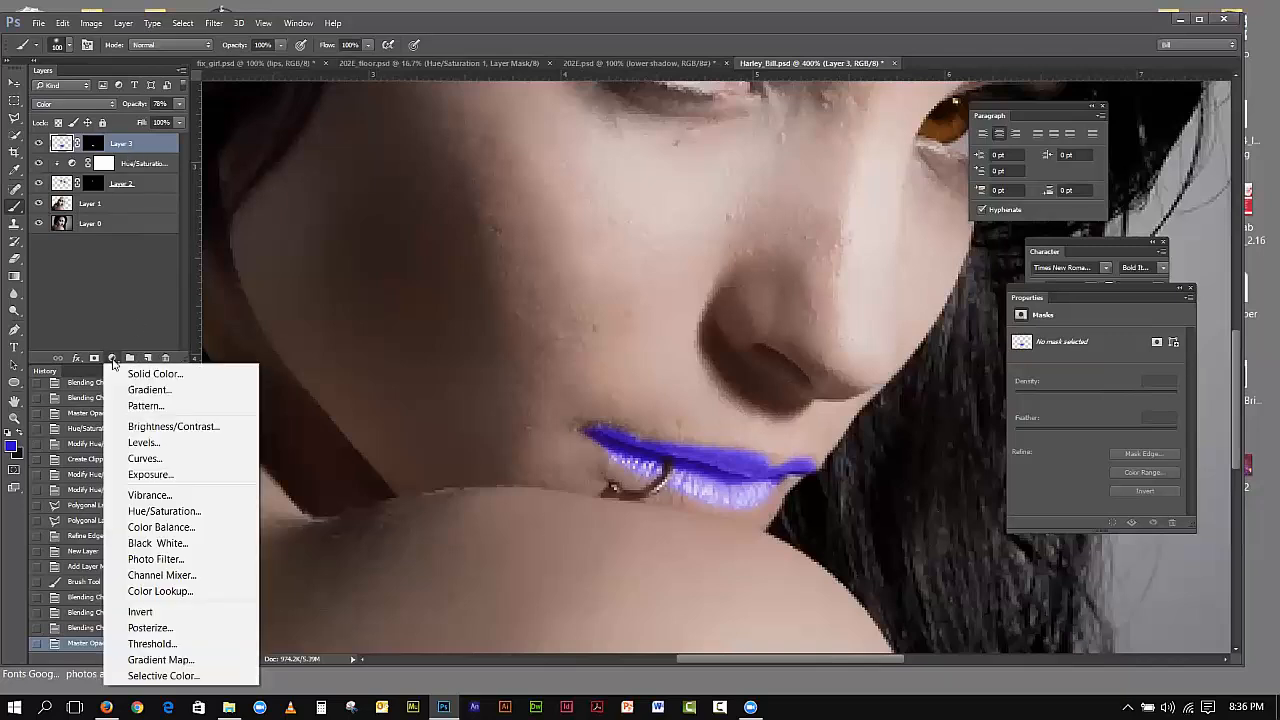
click(164, 511)
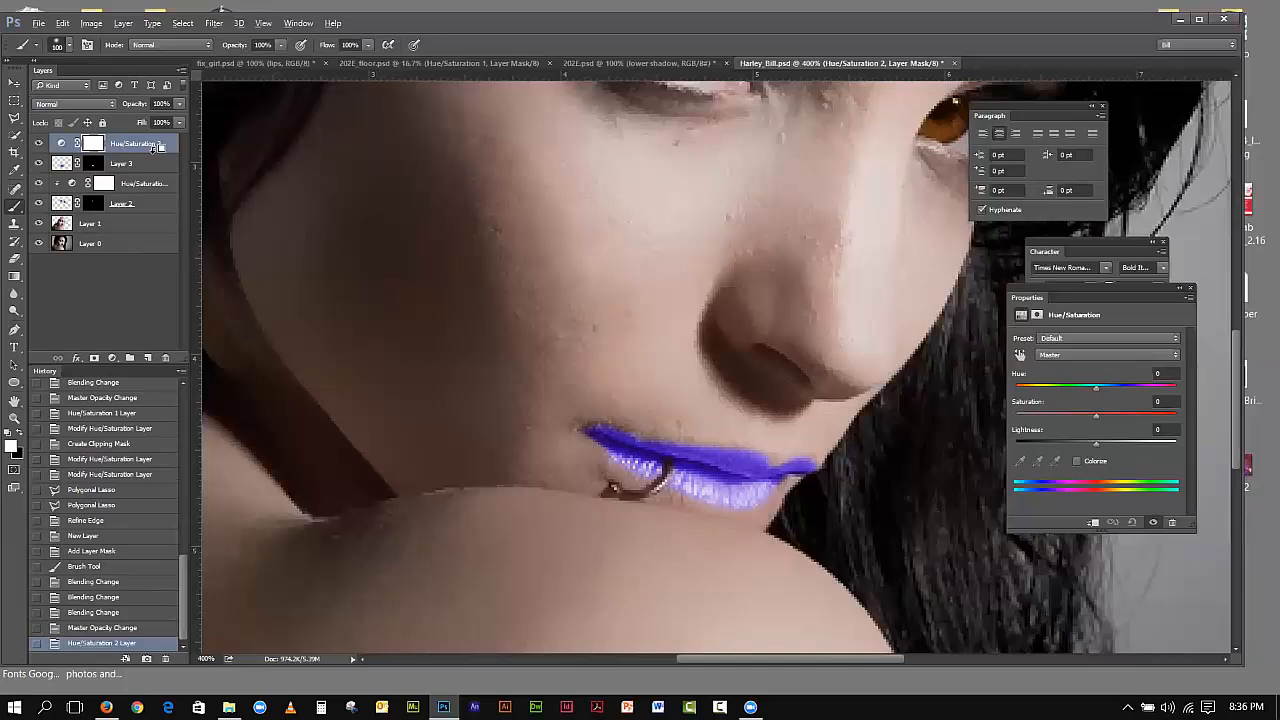
alt+click(157, 148)
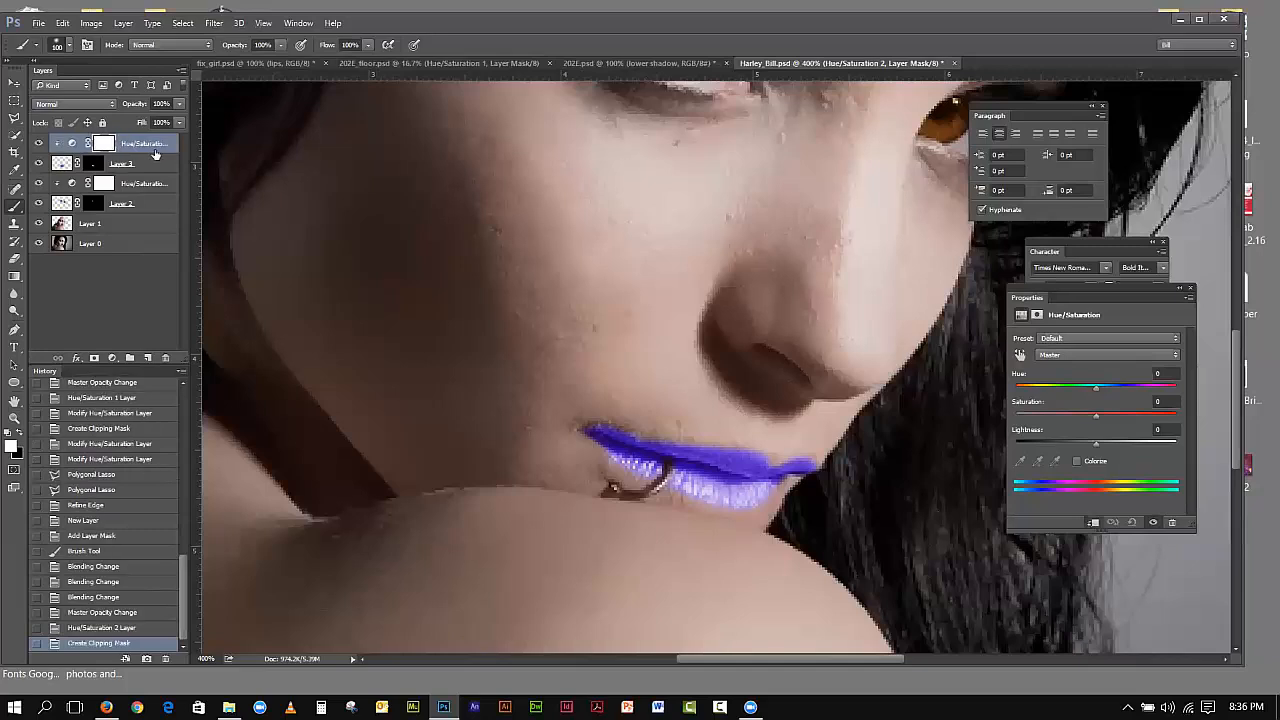
Step: Set the lip Hue/Saturation layer's hue to +93, lightness to +71 and saturation to +26
click(75, 143)
click(75, 143)
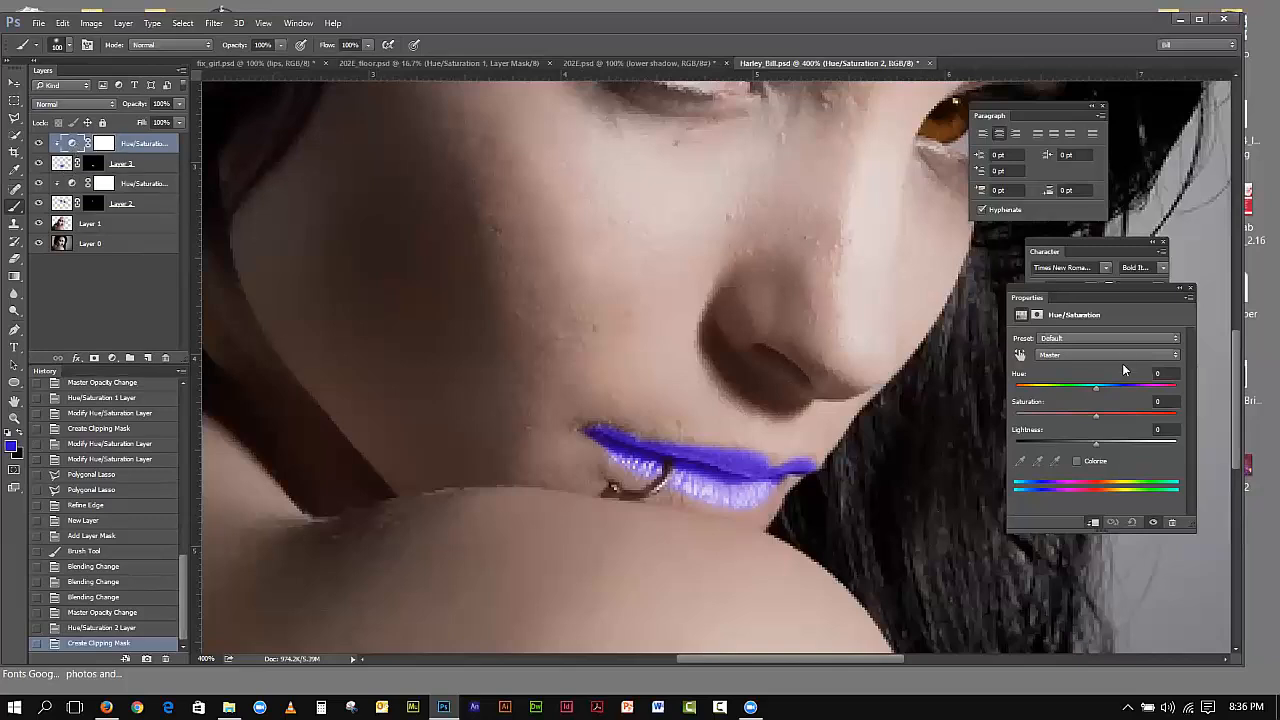
drag(1095, 387, 1150, 401)
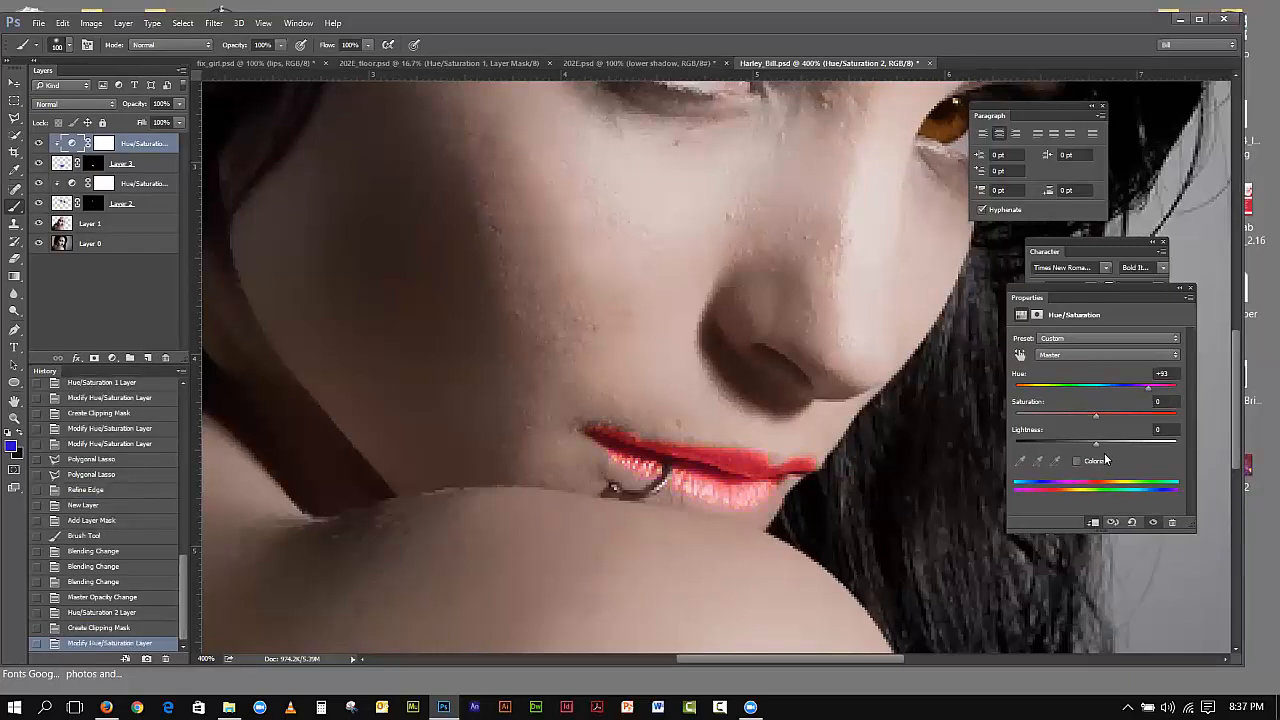
drag(1097, 413, 1152, 447)
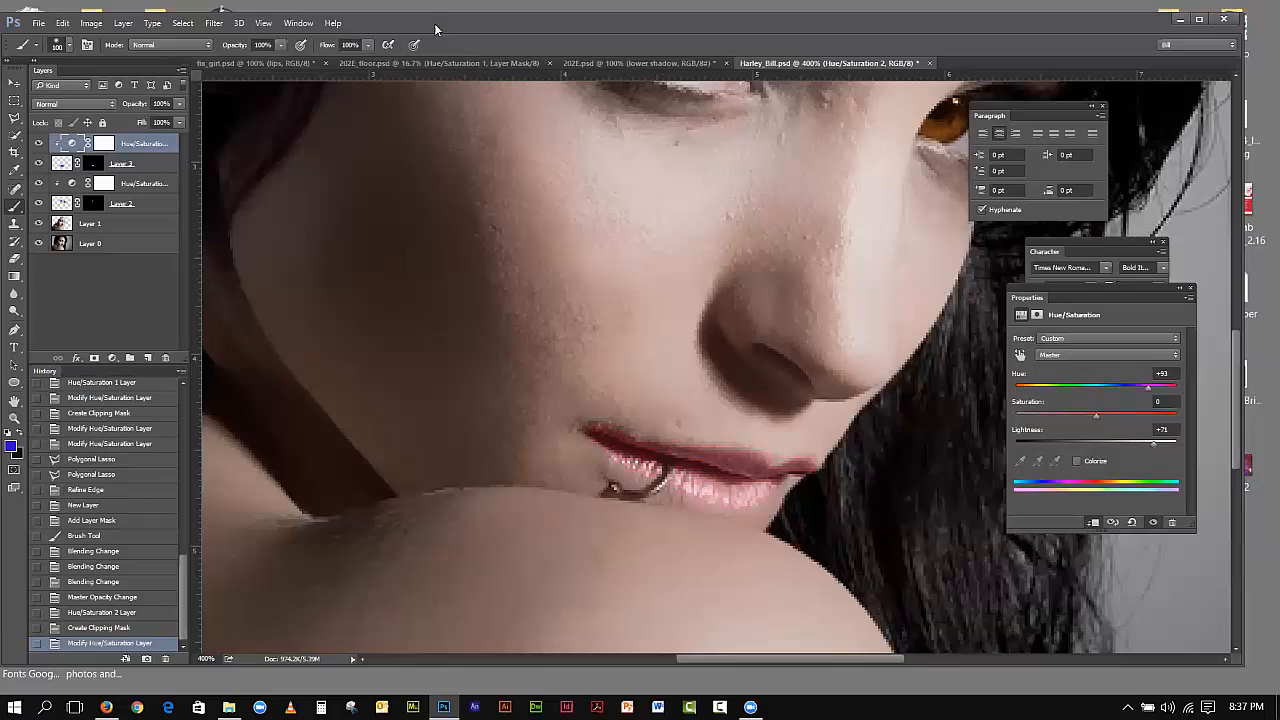
click(263, 23)
click(290, 176)
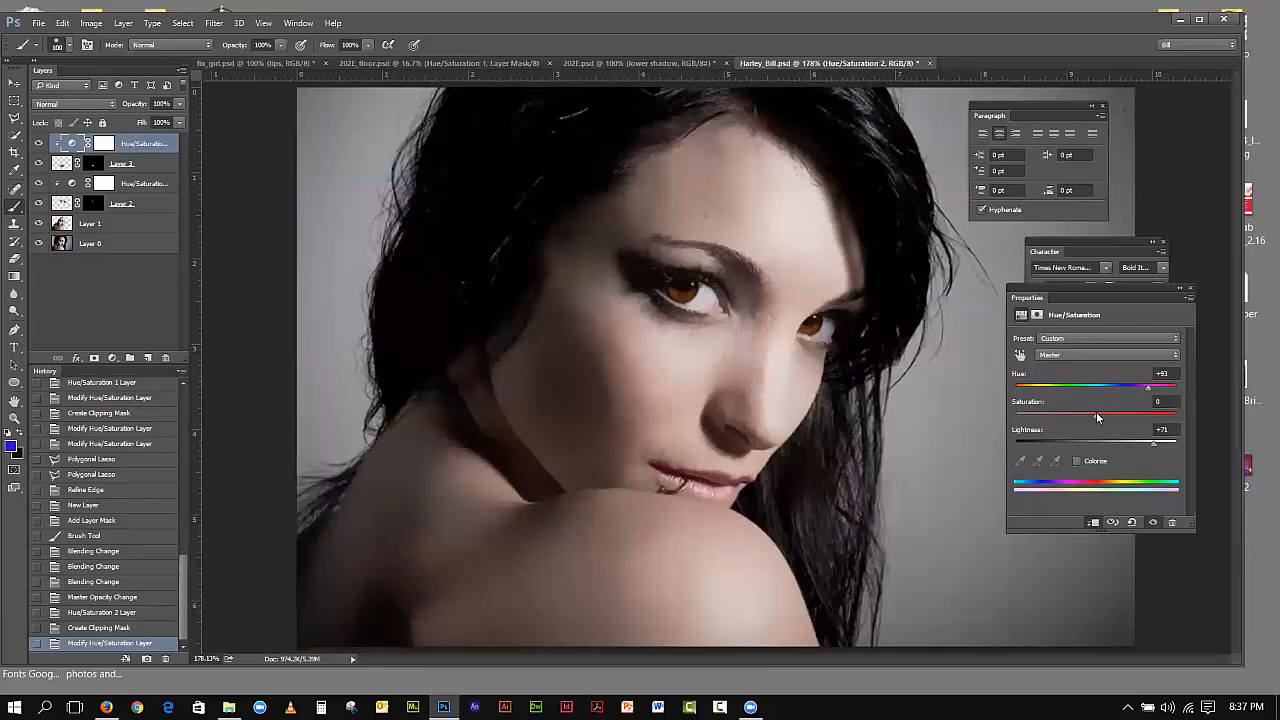
mouse_move(1096, 417)
mouse_down()
mouse_move(1082, 416)
mouse_move(1117, 419)
mouse_up()
Step: Close Harley_Bill.psd without saving the changes
click(1262, 68)
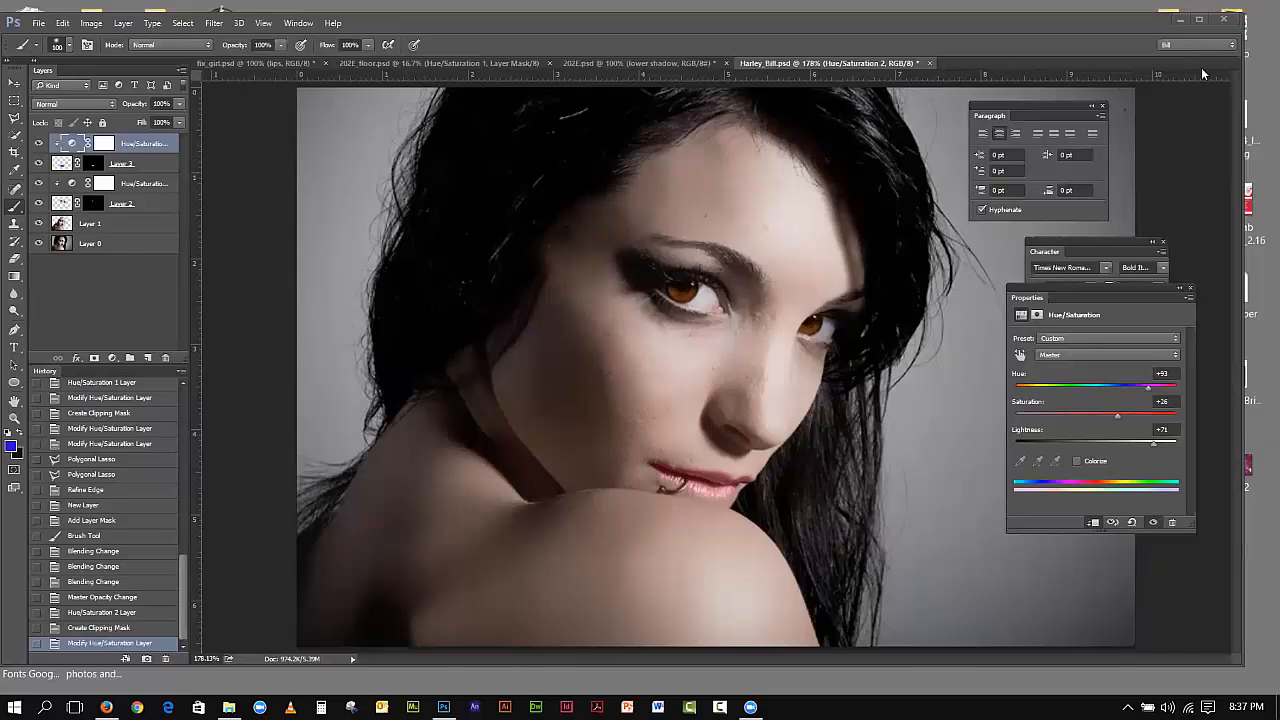
click(929, 63)
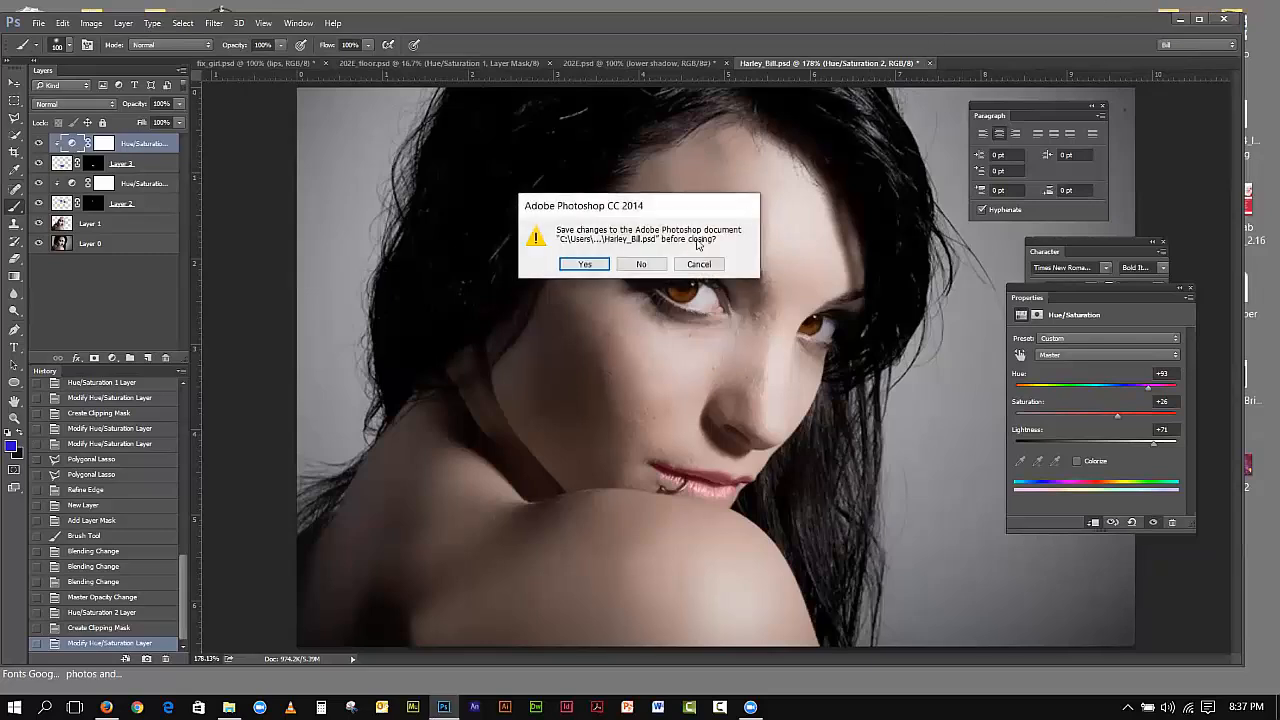
click(644, 265)
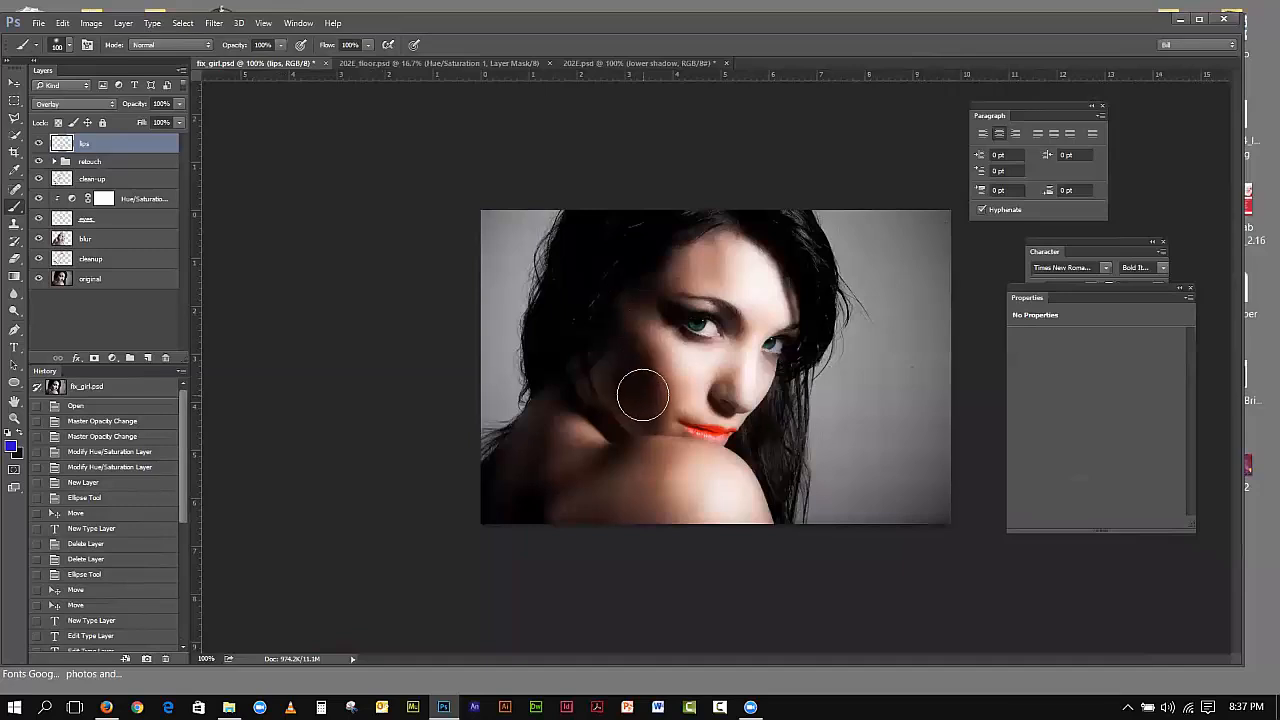
Step: Compare the fix_girl.psd portrait with the retouch group hidden and shown, and select that group
click(38, 161)
click(38, 161)
click(91, 164)
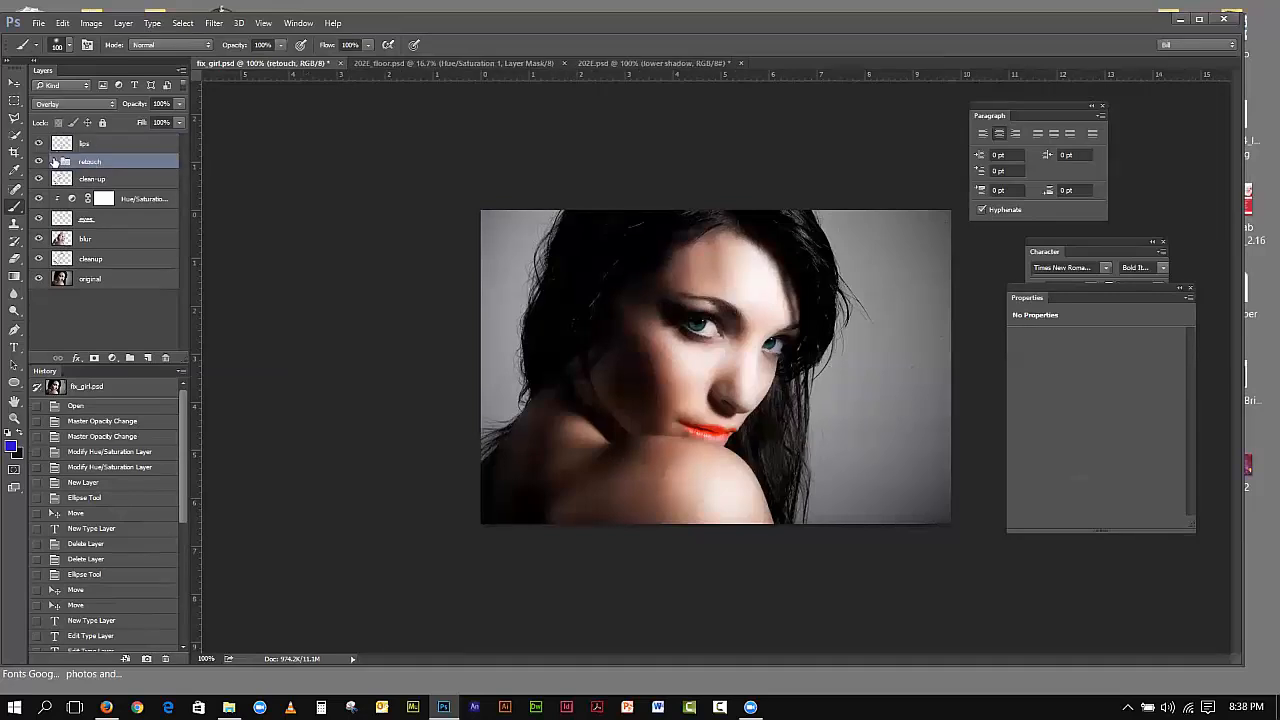
Step: Expand the retouch group and compare its smooth layer in the Normal and Screen blend modes
click(54, 161)
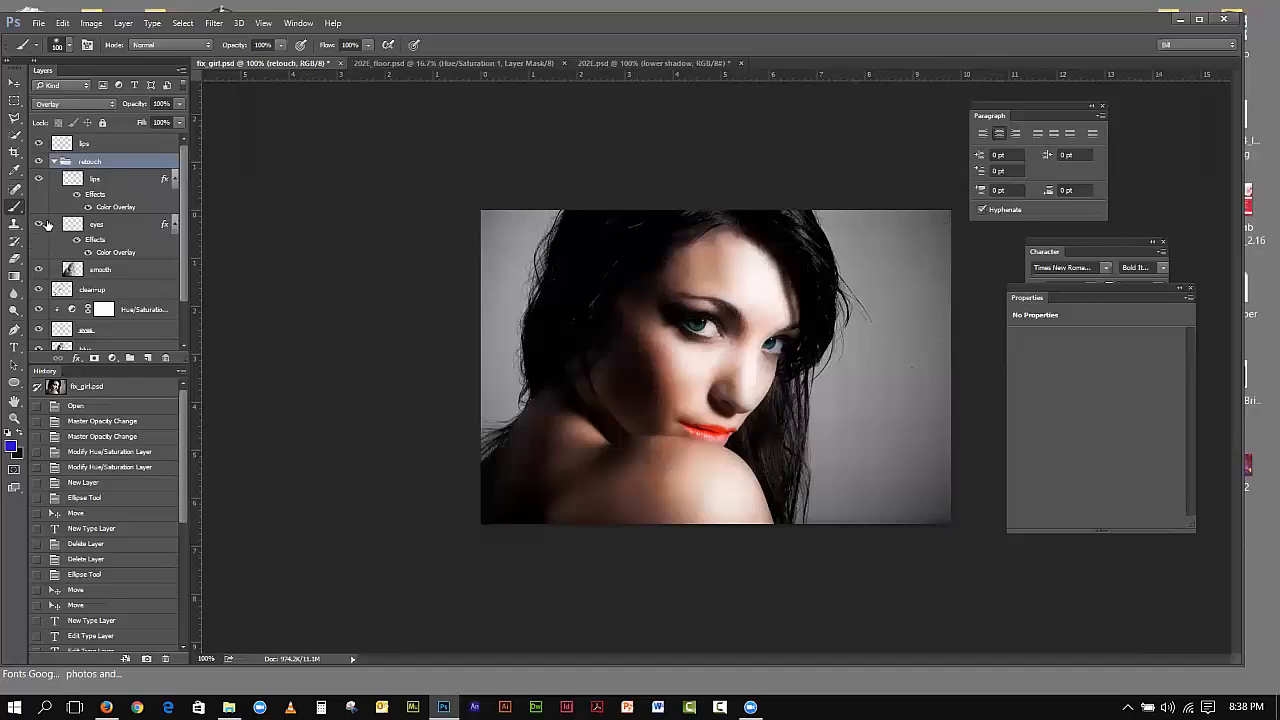
click(110, 270)
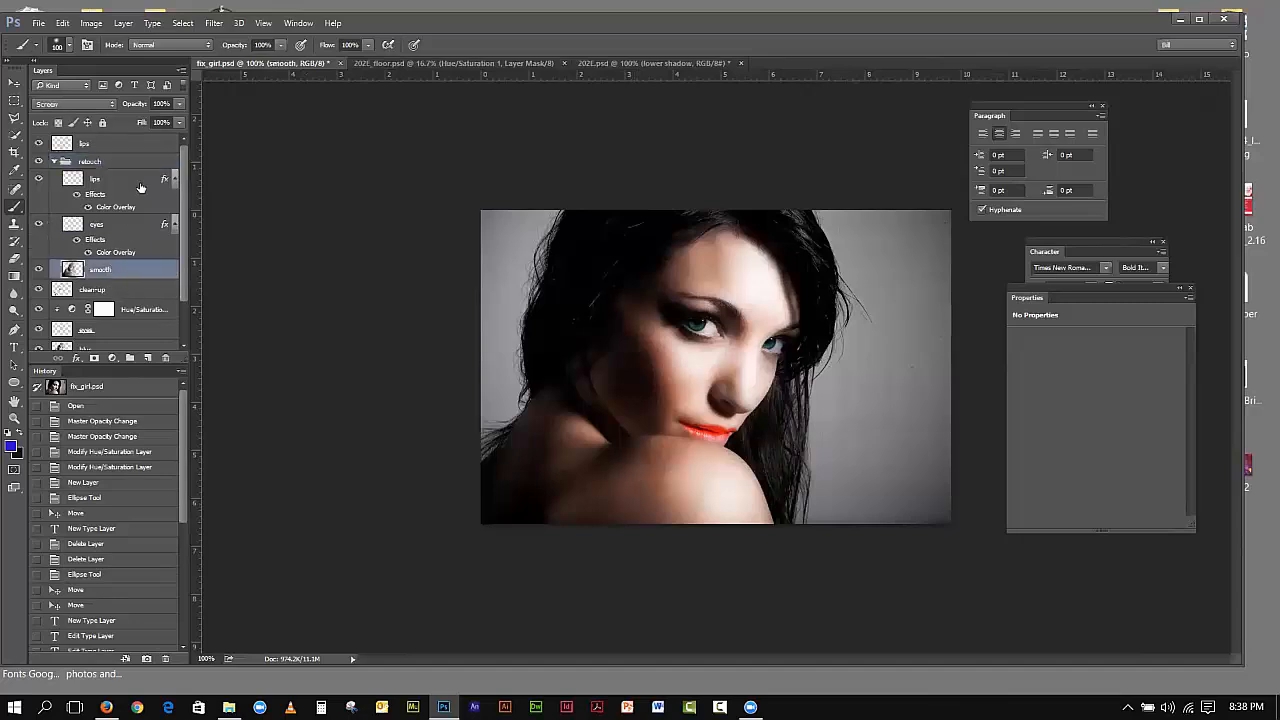
click(72, 104)
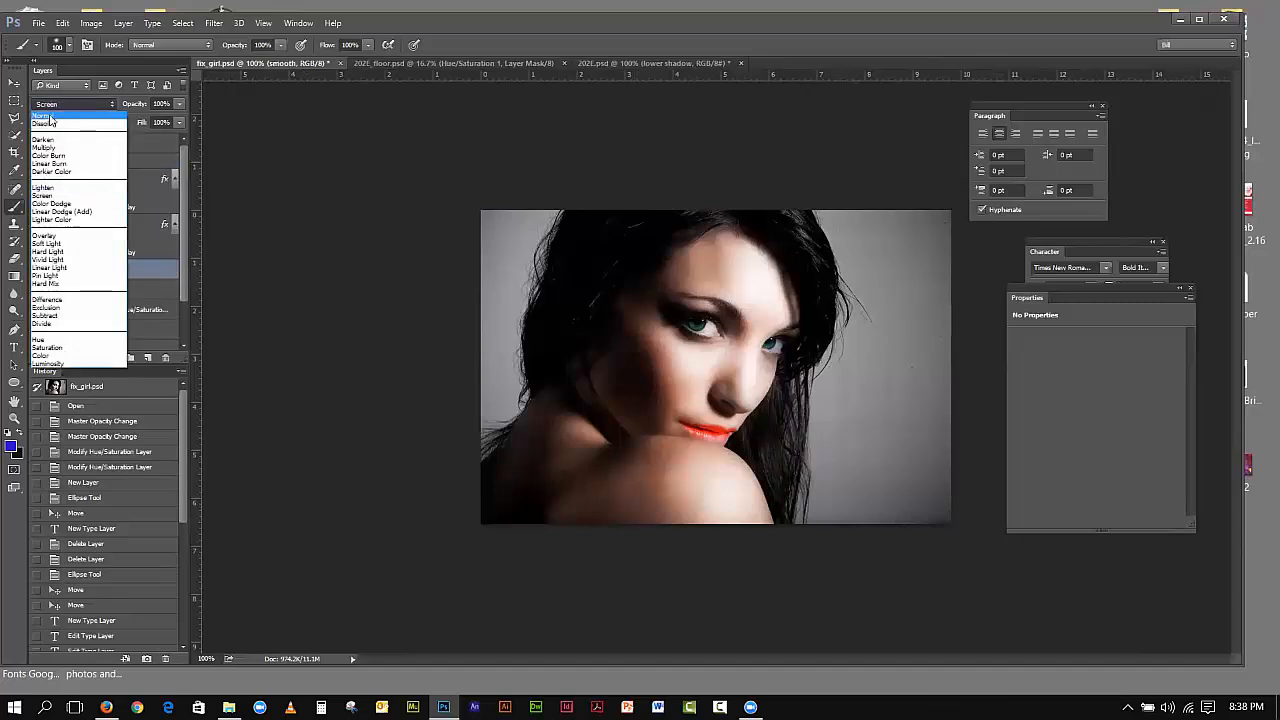
click(50, 117)
click(54, 105)
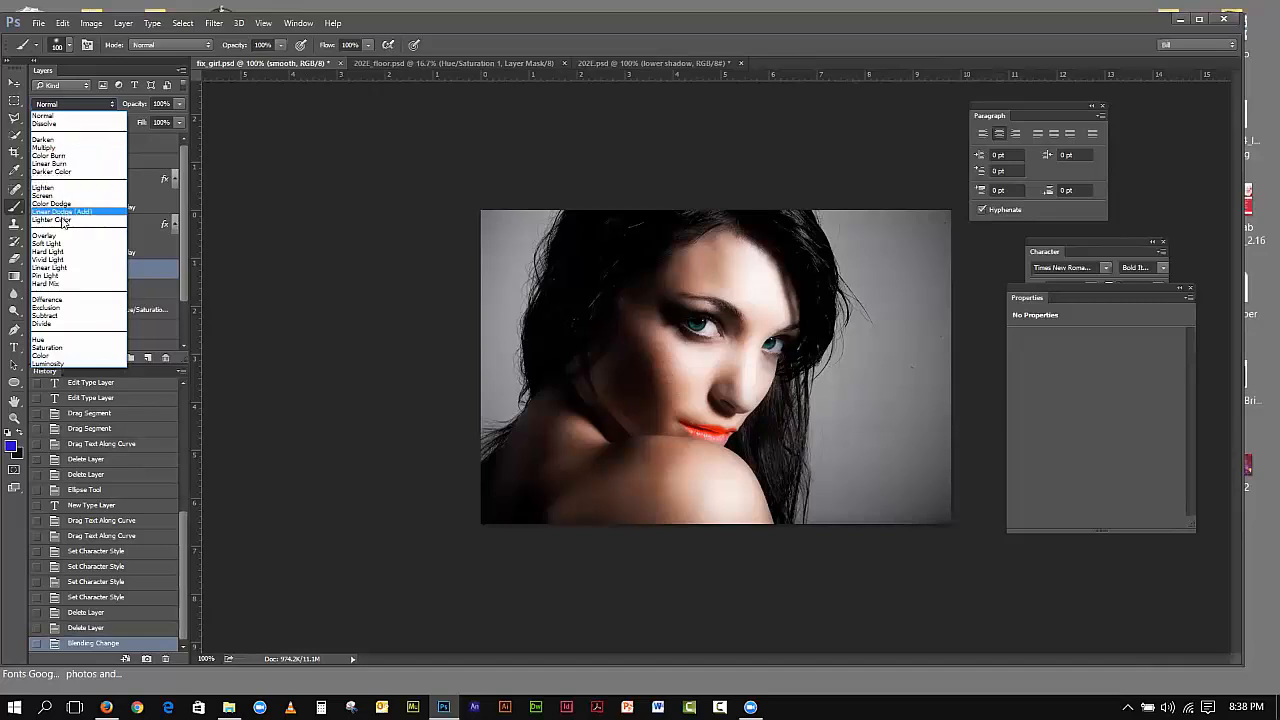
click(48, 195)
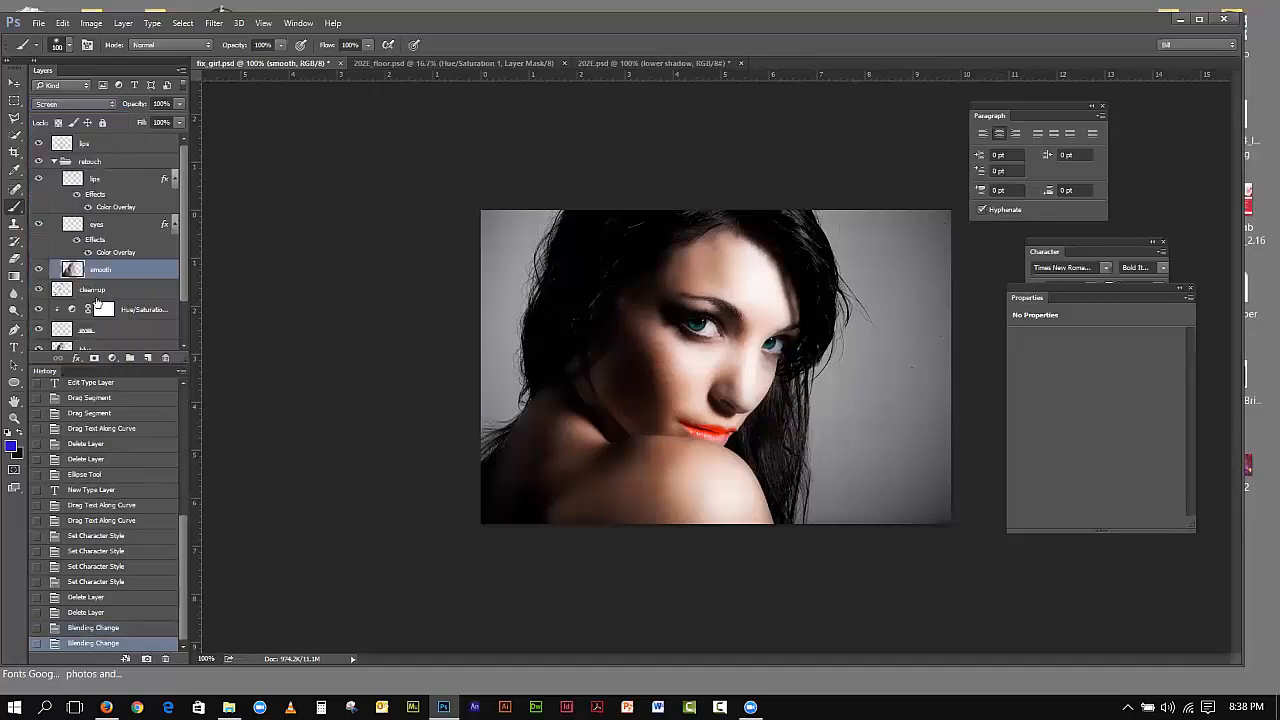
Step: Compare the portrait with the clean-up layer and the retouch group hidden and shown
drag(187, 265, 181, 304)
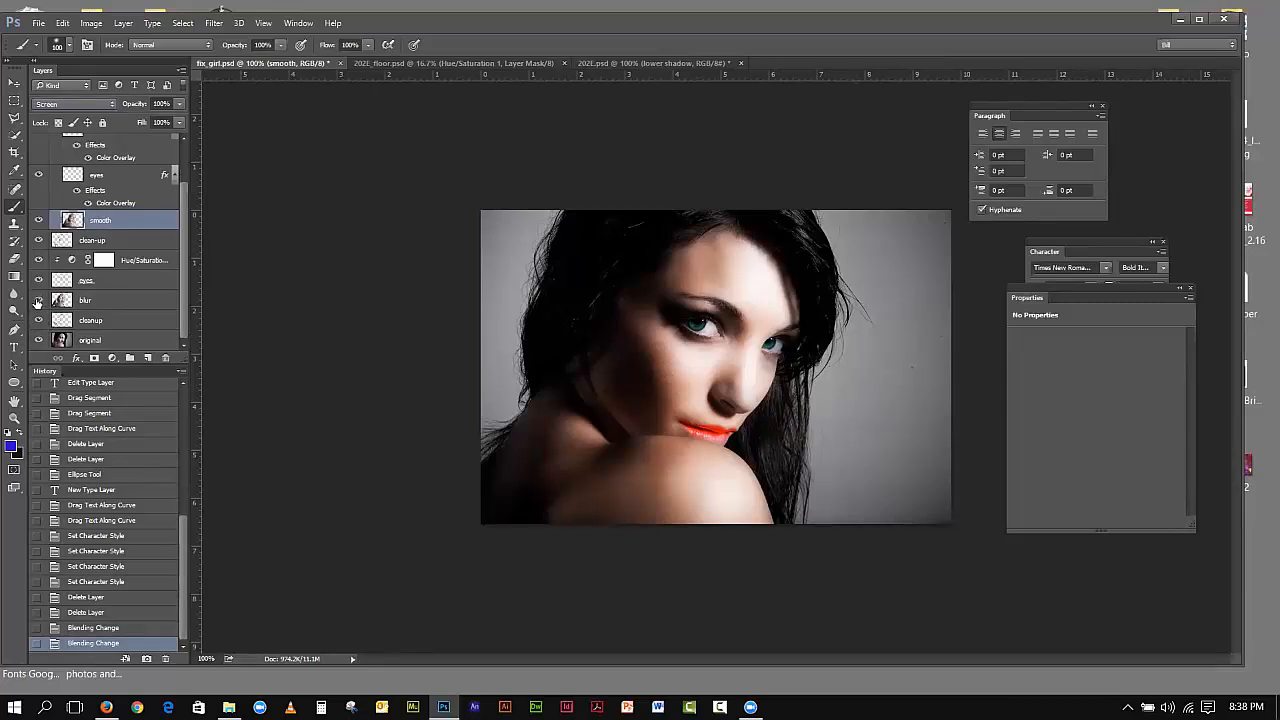
click(38, 240)
drag(182, 192, 190, 142)
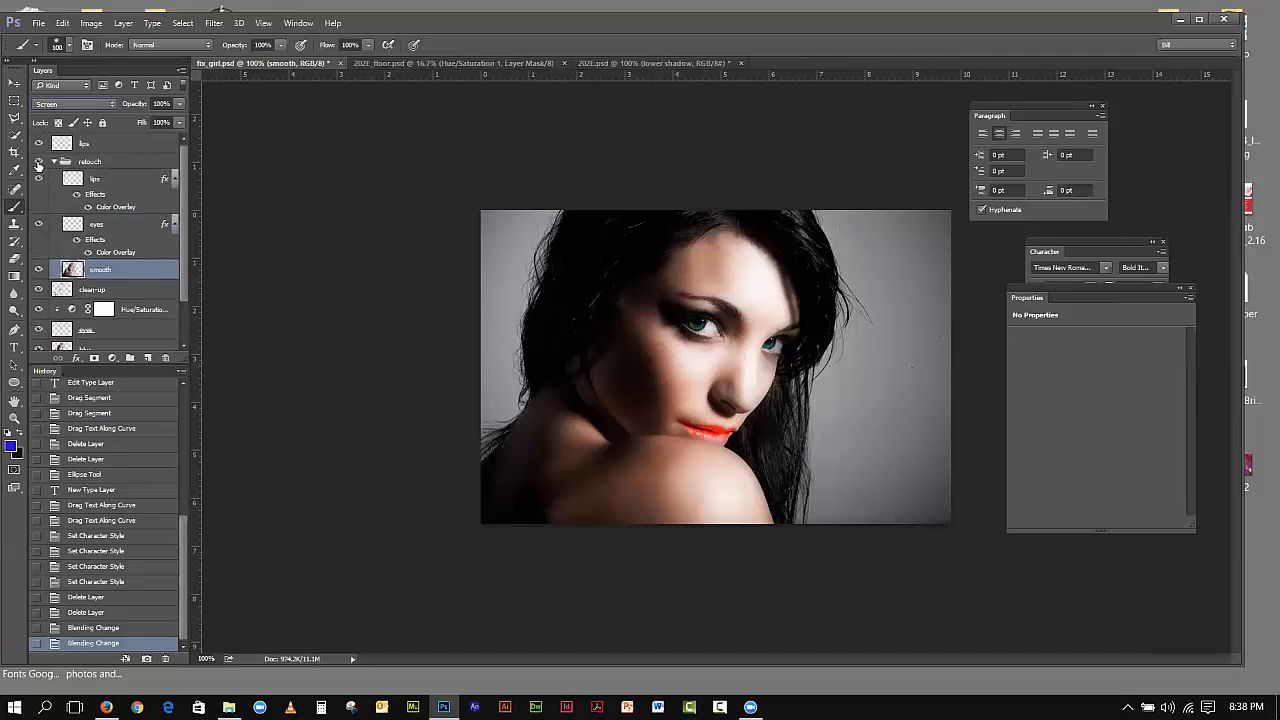
click(39, 162)
Step: Preview the eyes layer in the retouch group without and with its Color Overlay effect, and discard the layer style changes
double_click(96, 243)
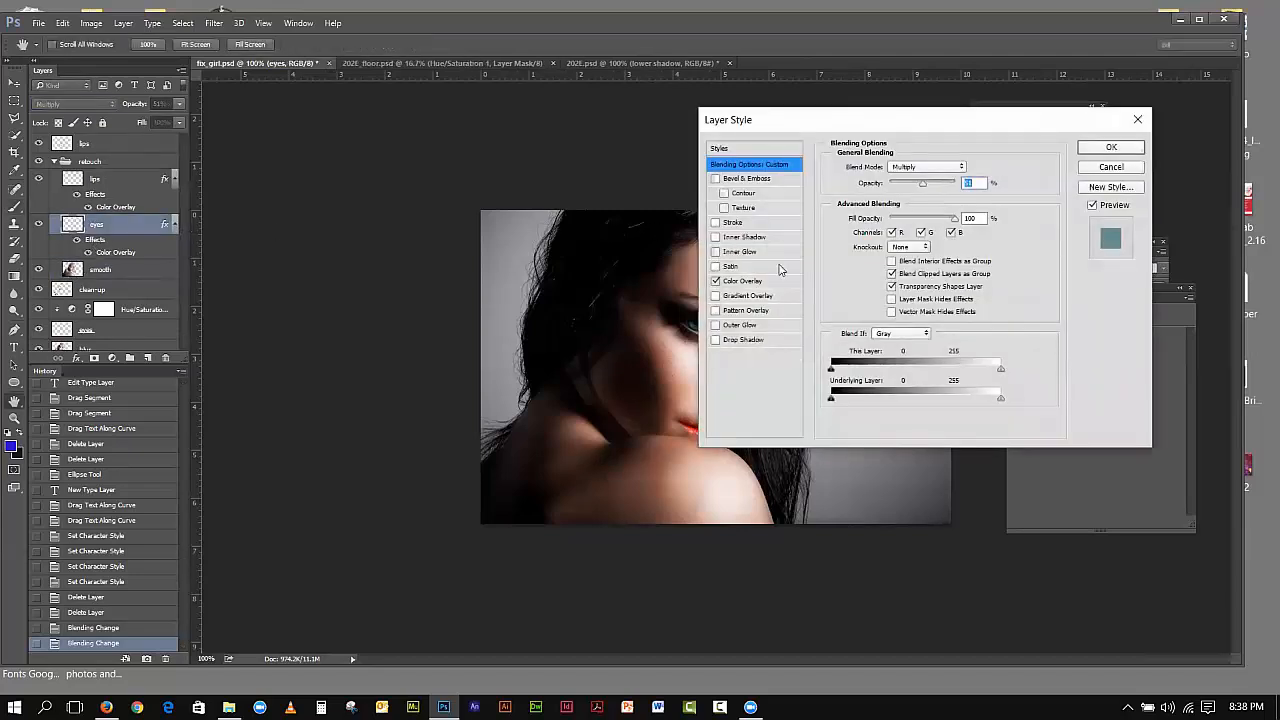
click(716, 281)
click(716, 281)
click(1109, 171)
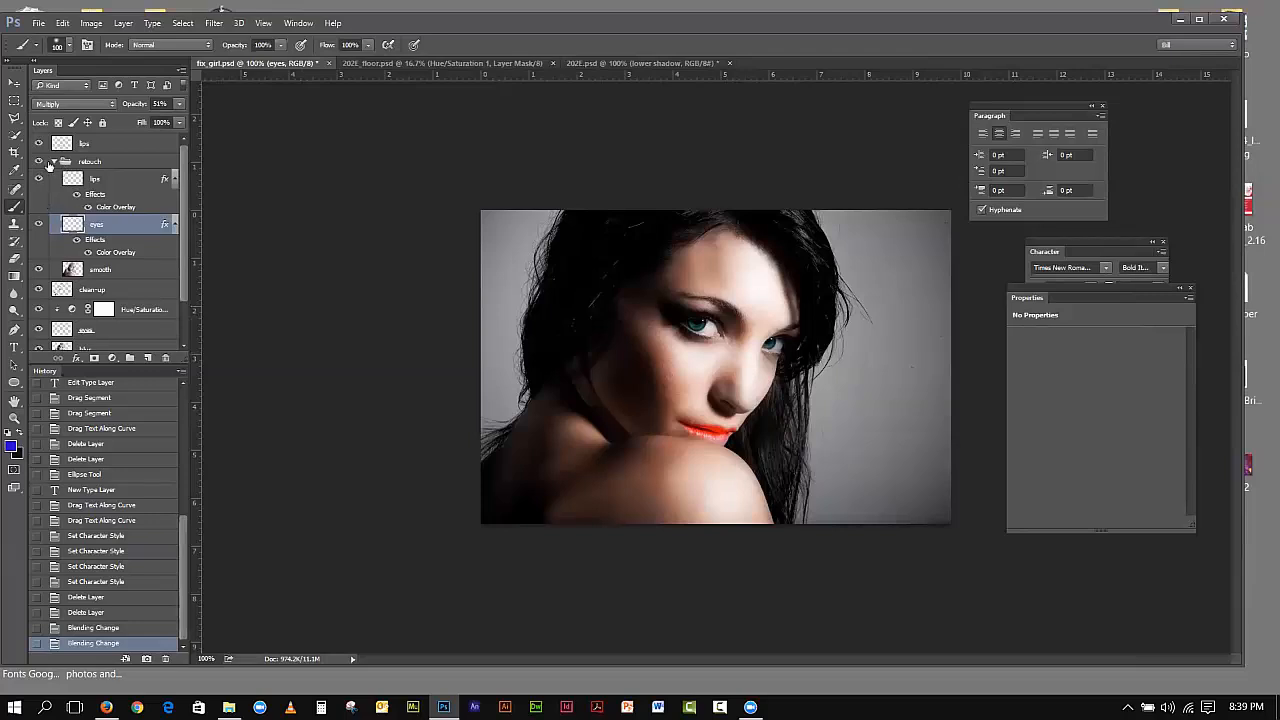
Step: Compare the portrait with the retouch group, the eye Hue/Saturation layer and the original layer hidden and shown
click(39, 161)
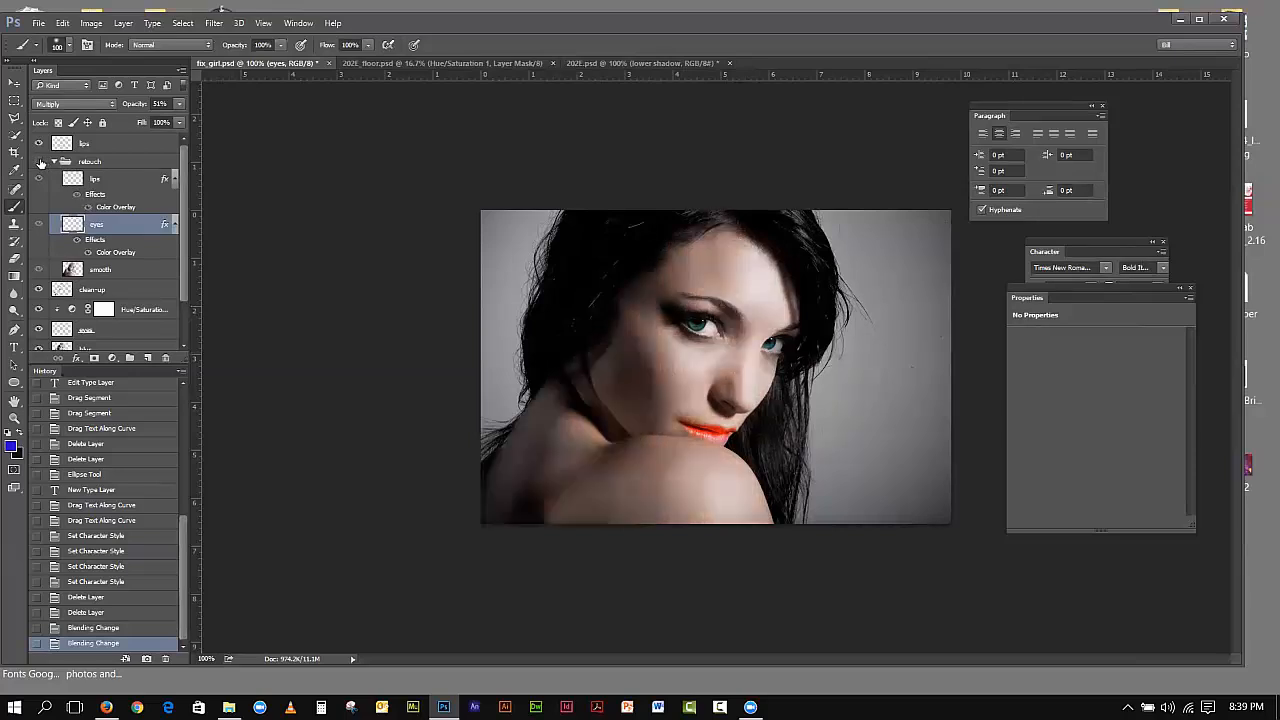
click(39, 161)
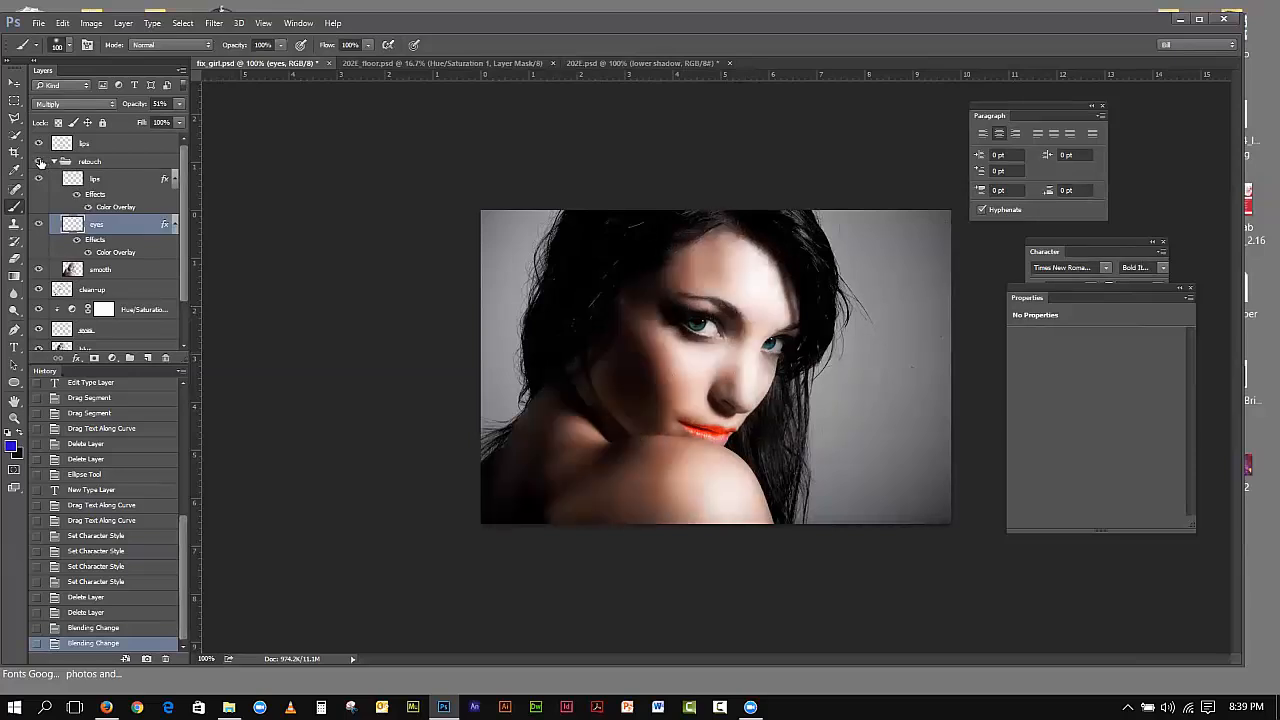
click(38, 309)
drag(184, 262, 184, 316)
click(39, 340)
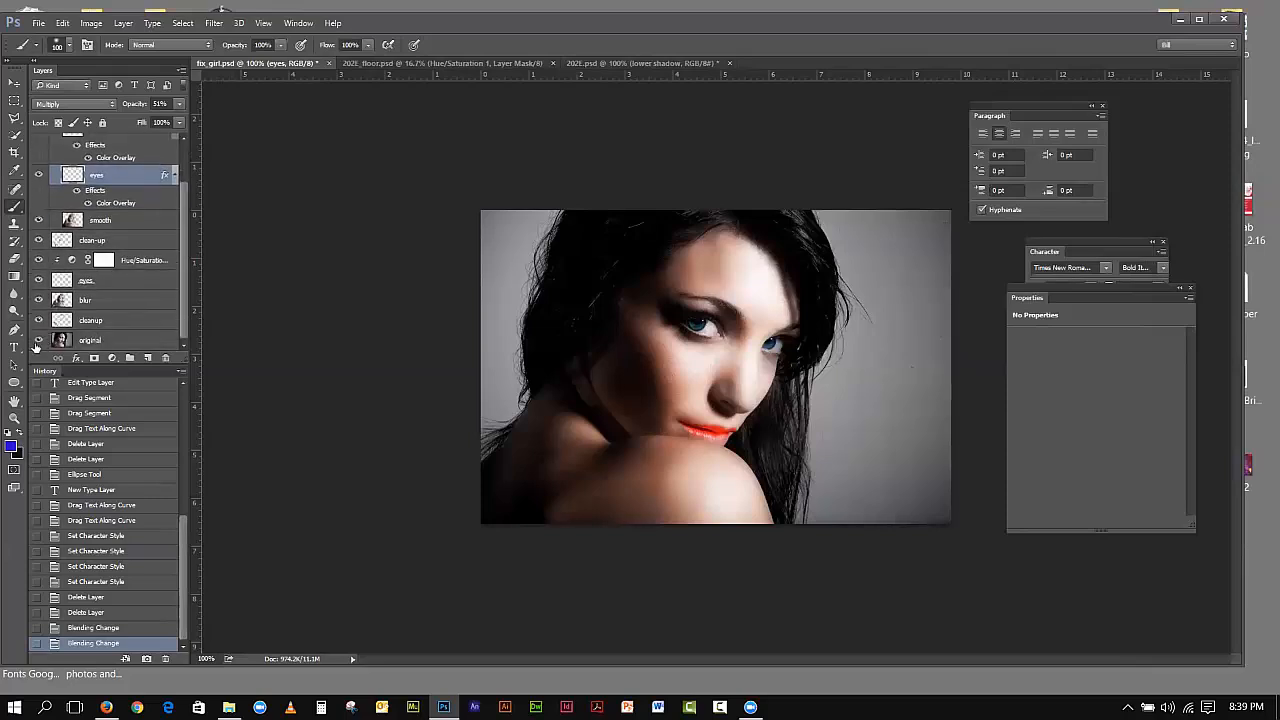
click(40, 341)
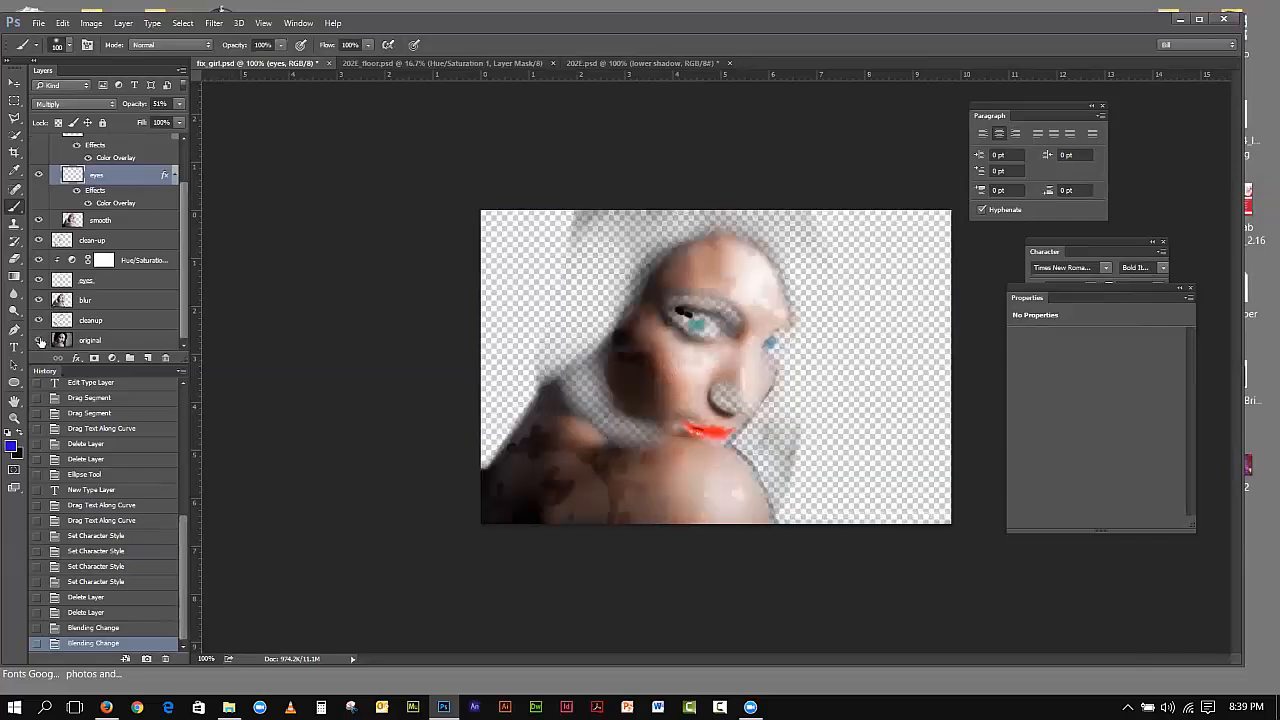
click(40, 341)
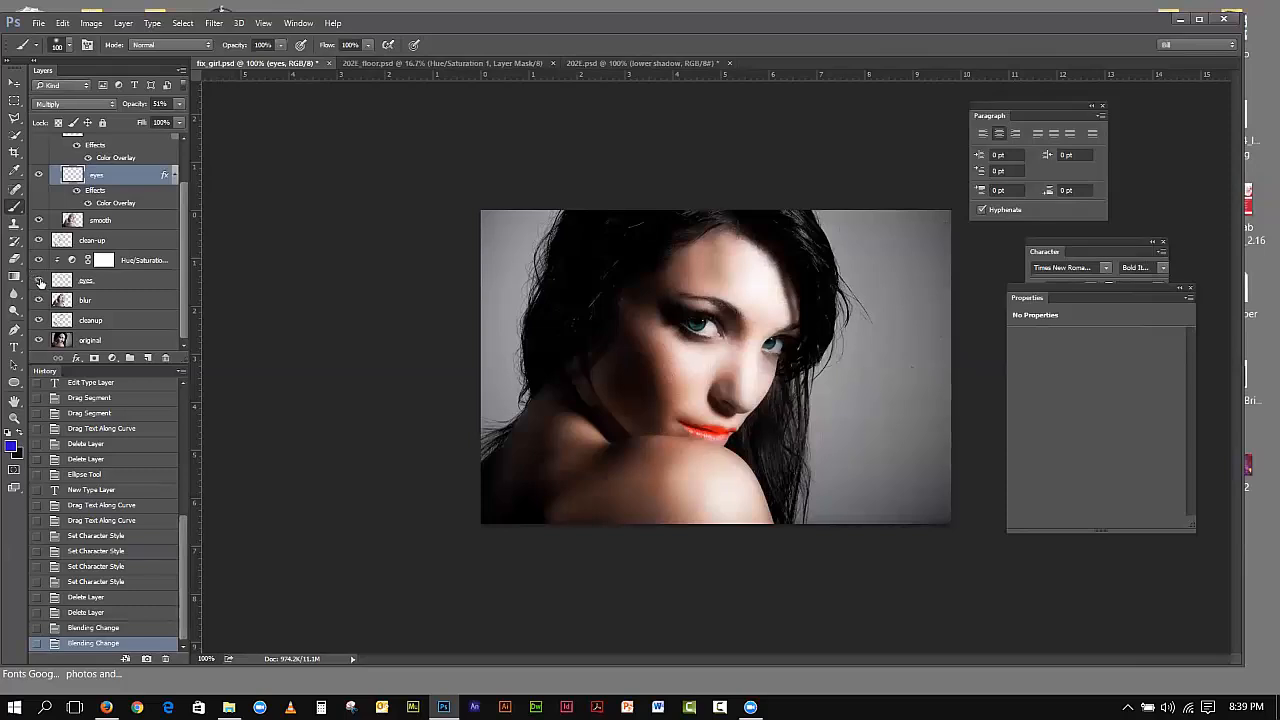
Step: Hide the eye Hue/Saturation layer and compare the portrait with the smooth layer hidden and shown
click(38, 260)
click(37, 219)
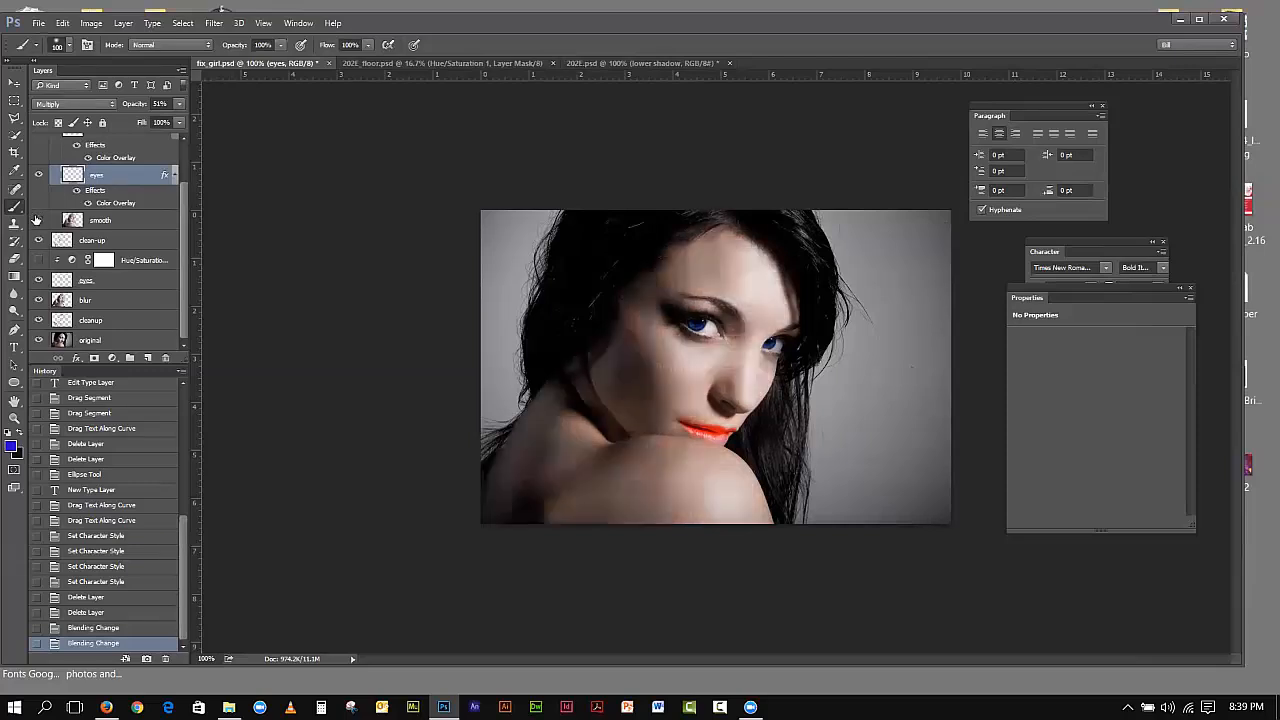
click(37, 219)
click(37, 219)
click(37, 219)
Step: Try the smooth layer in Normal, set its blend mode to Overlay and compare the portrait with it hidden and shown
click(110, 224)
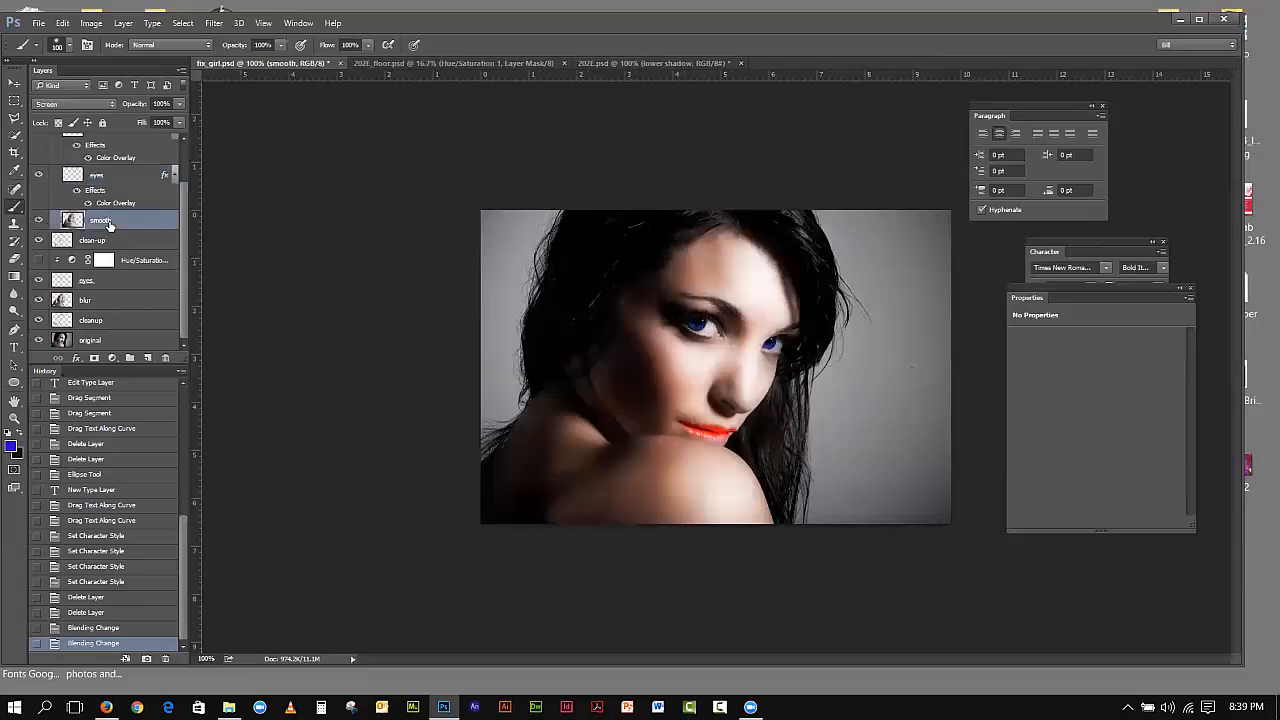
click(92, 105)
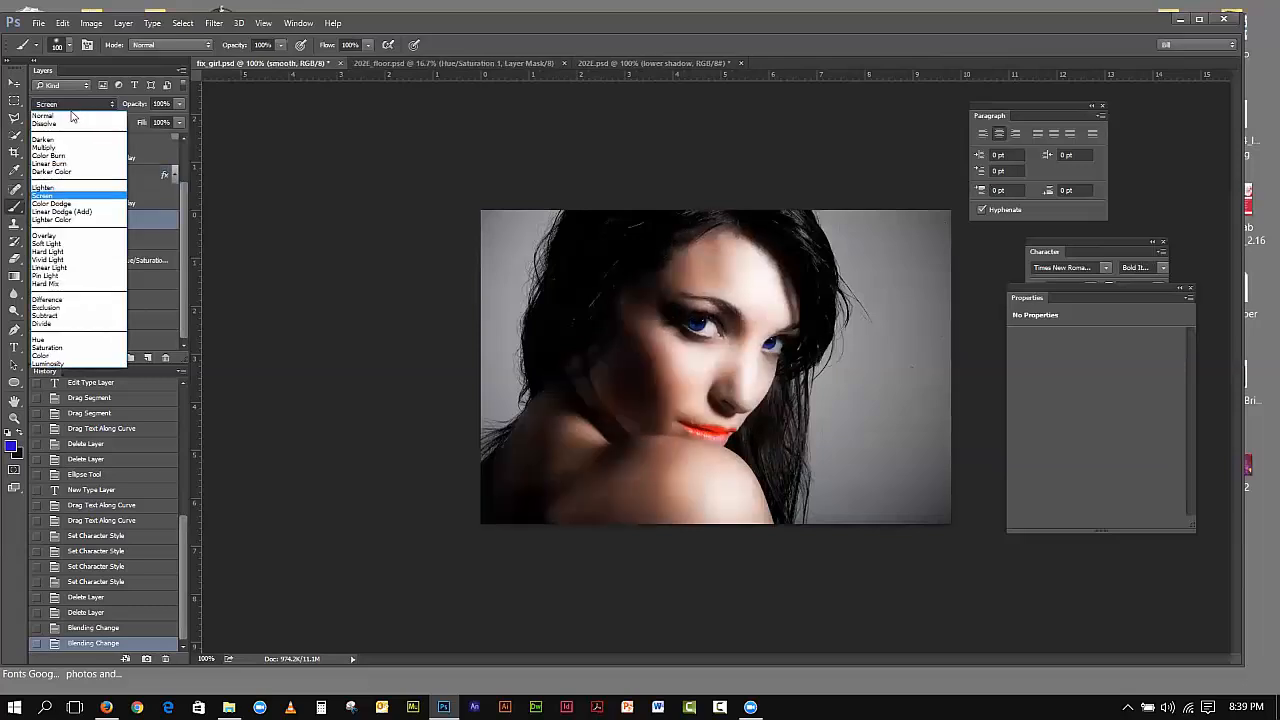
click(71, 117)
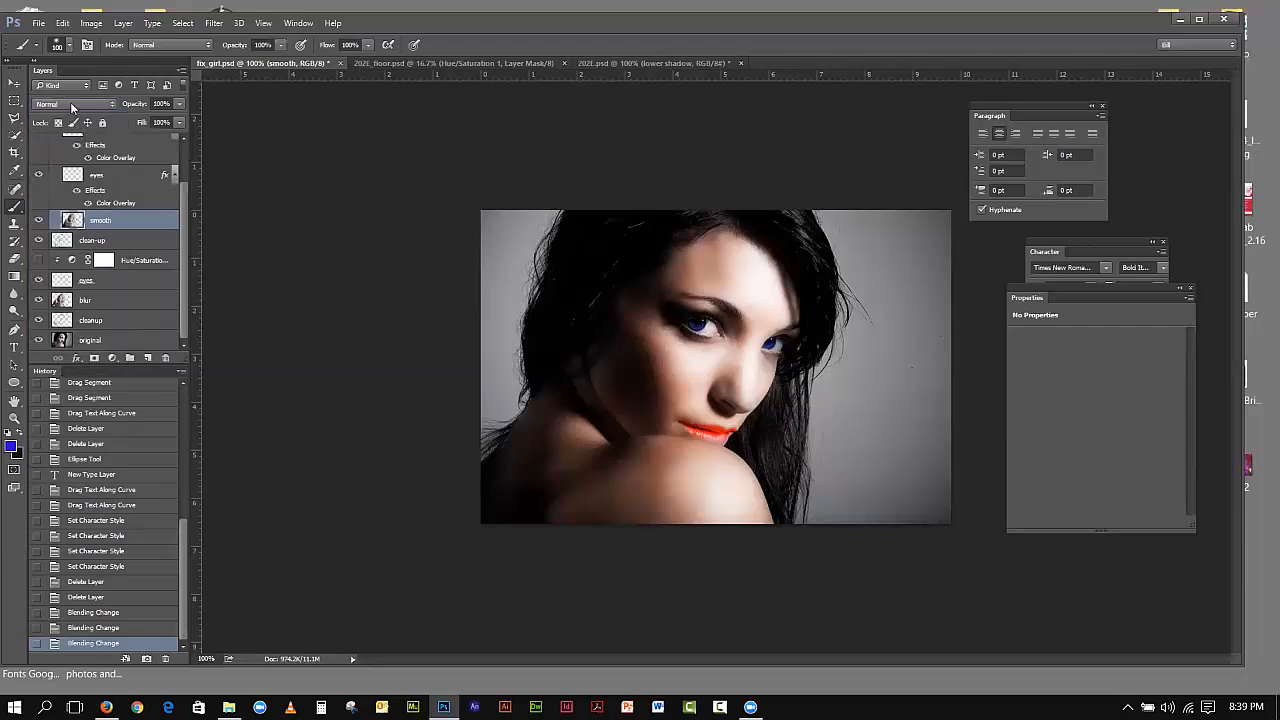
click(71, 104)
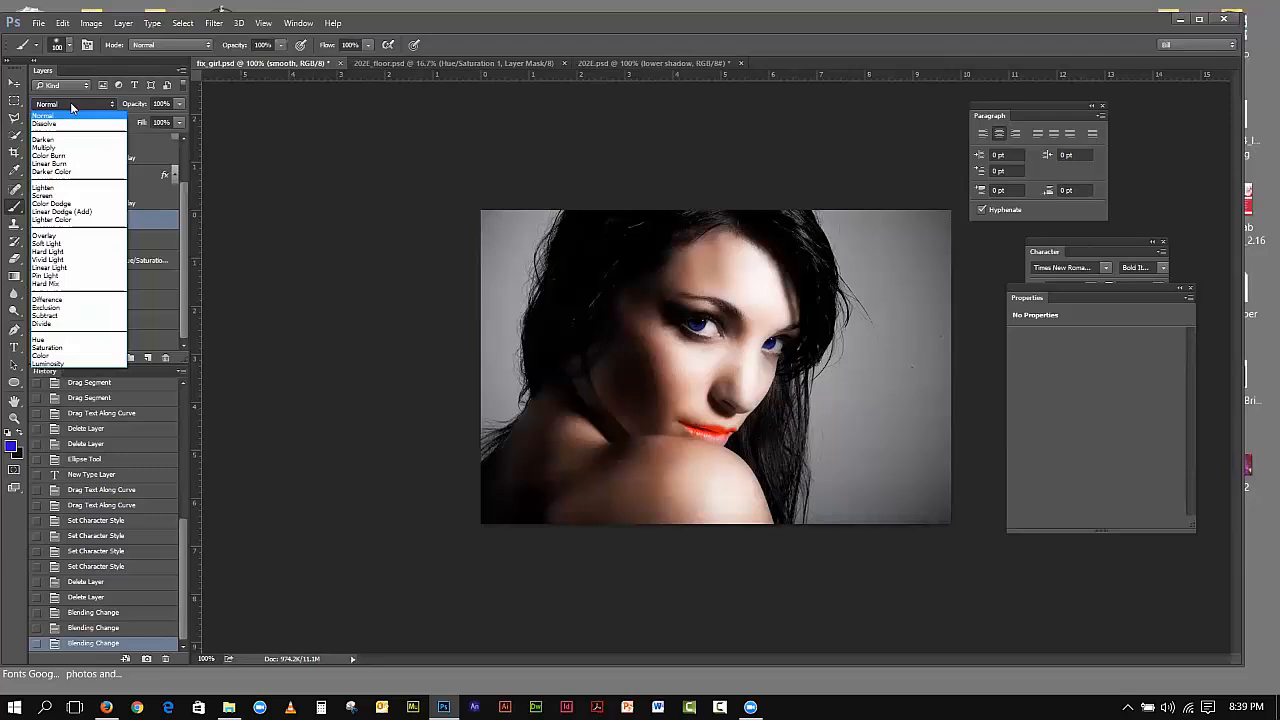
click(54, 237)
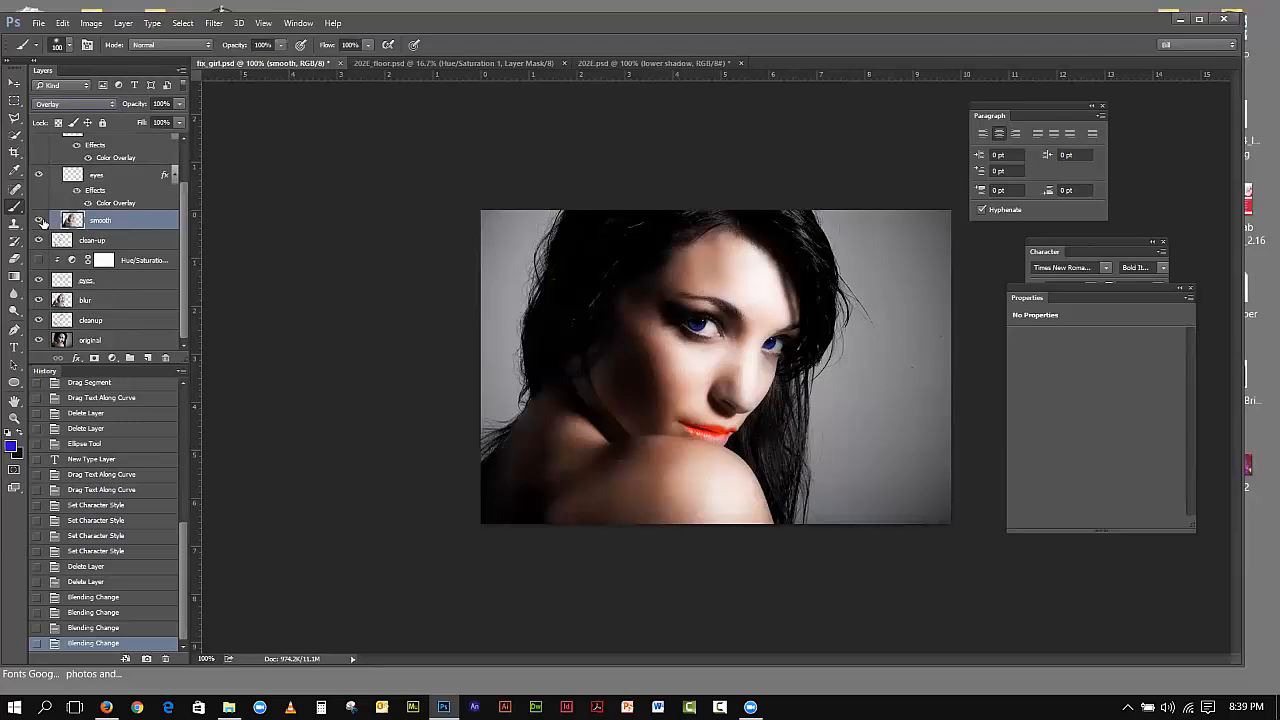
click(40, 221)
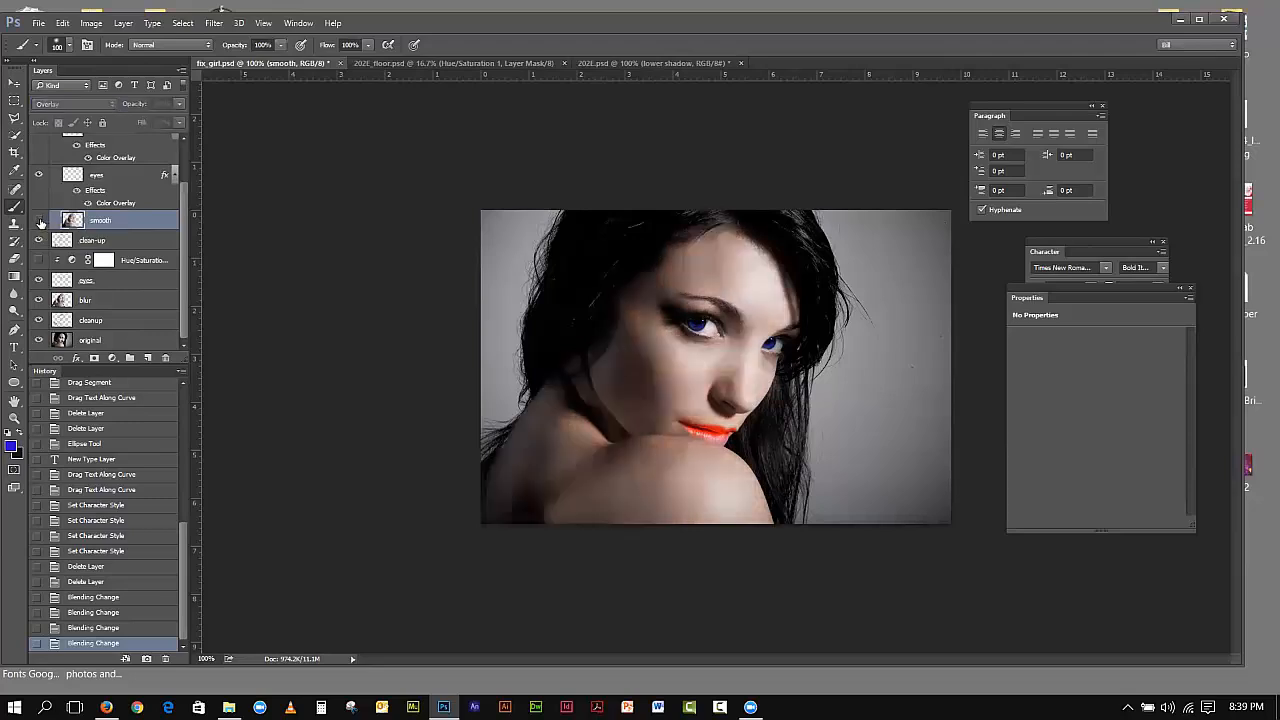
click(40, 221)
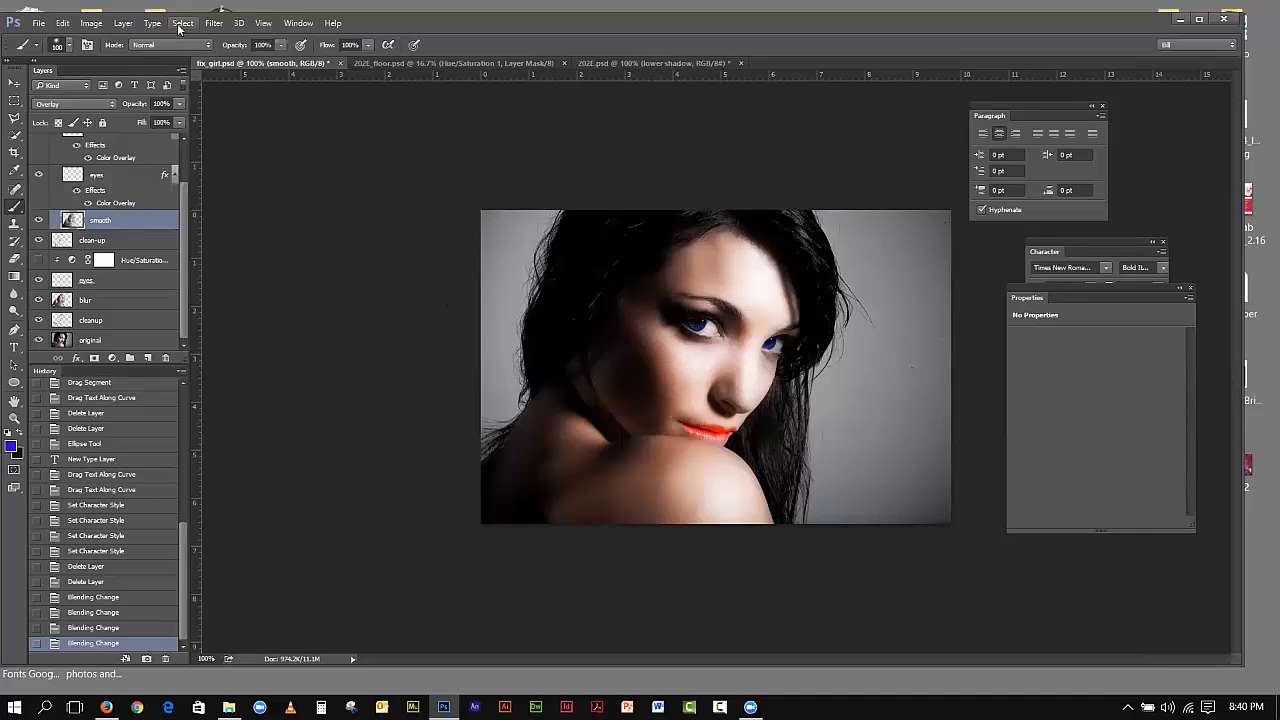
Step: Add a Brightness/Contrast adjustment layer above the smooth layer with brightness 38
click(113, 358)
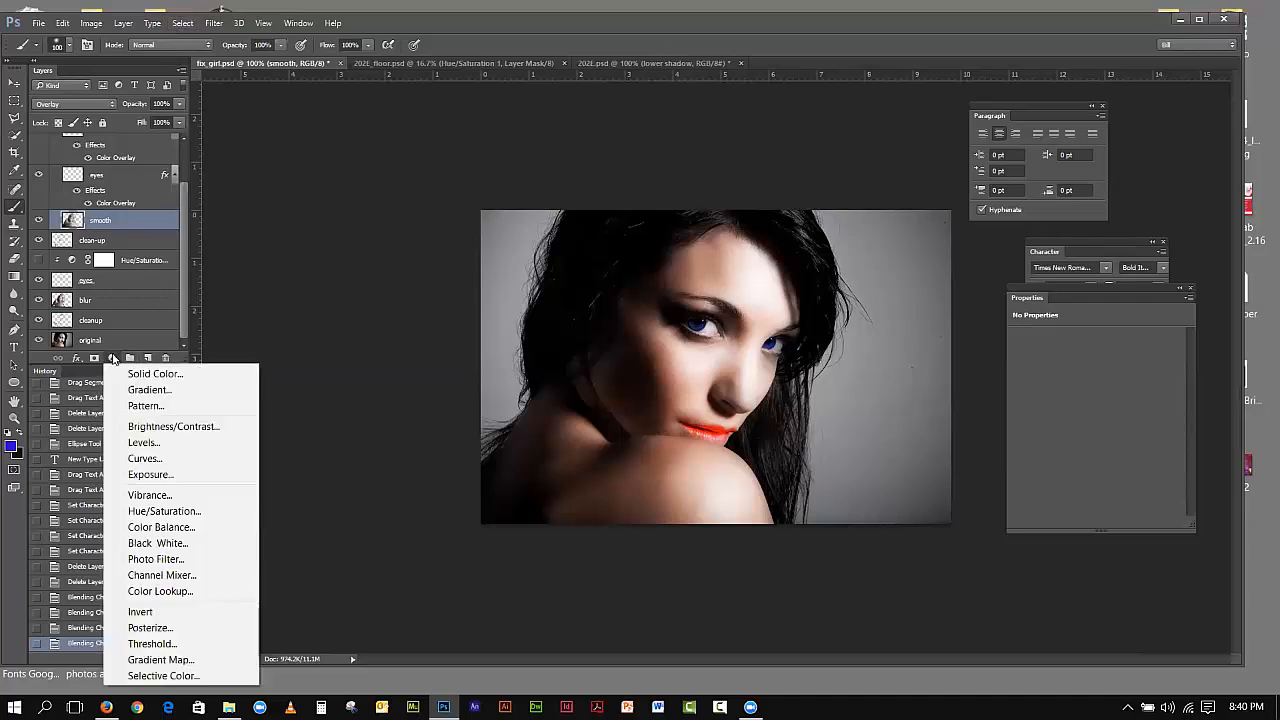
click(160, 427)
drag(1094, 372, 1117, 393)
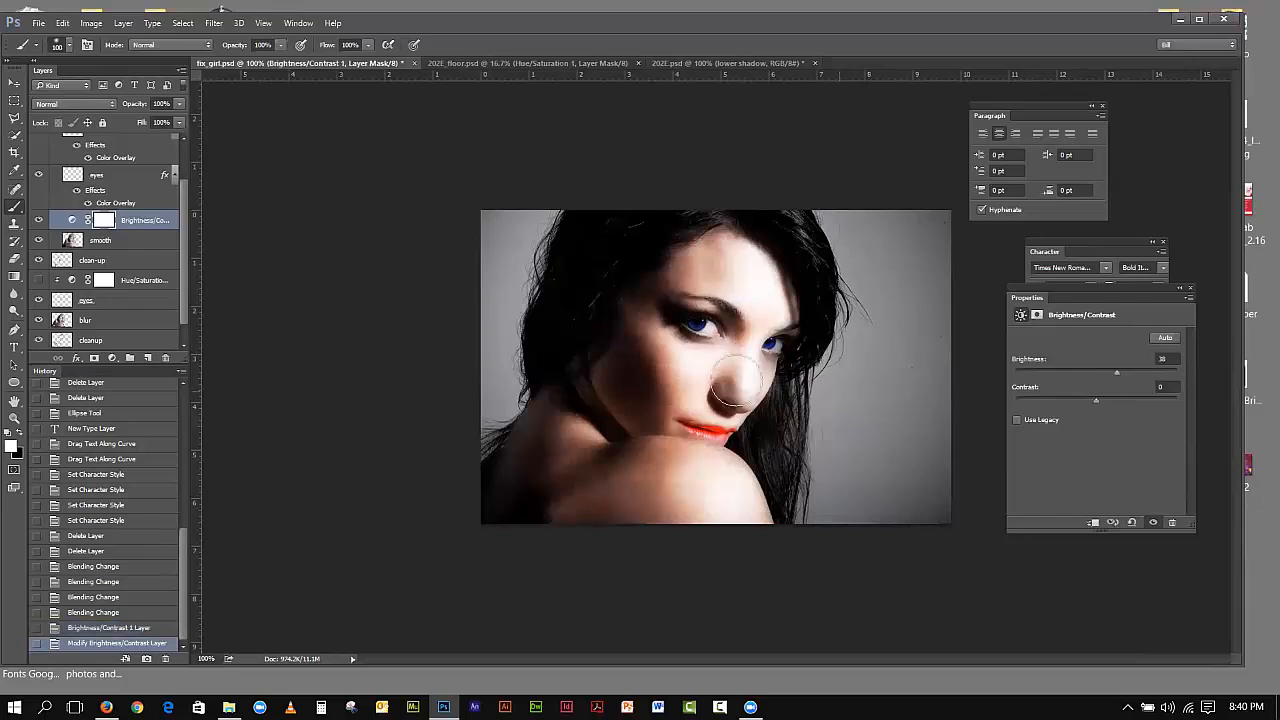
Step: Hide the Brightness/Contrast layer in the retouch group and the smooth layer below it
click(39, 221)
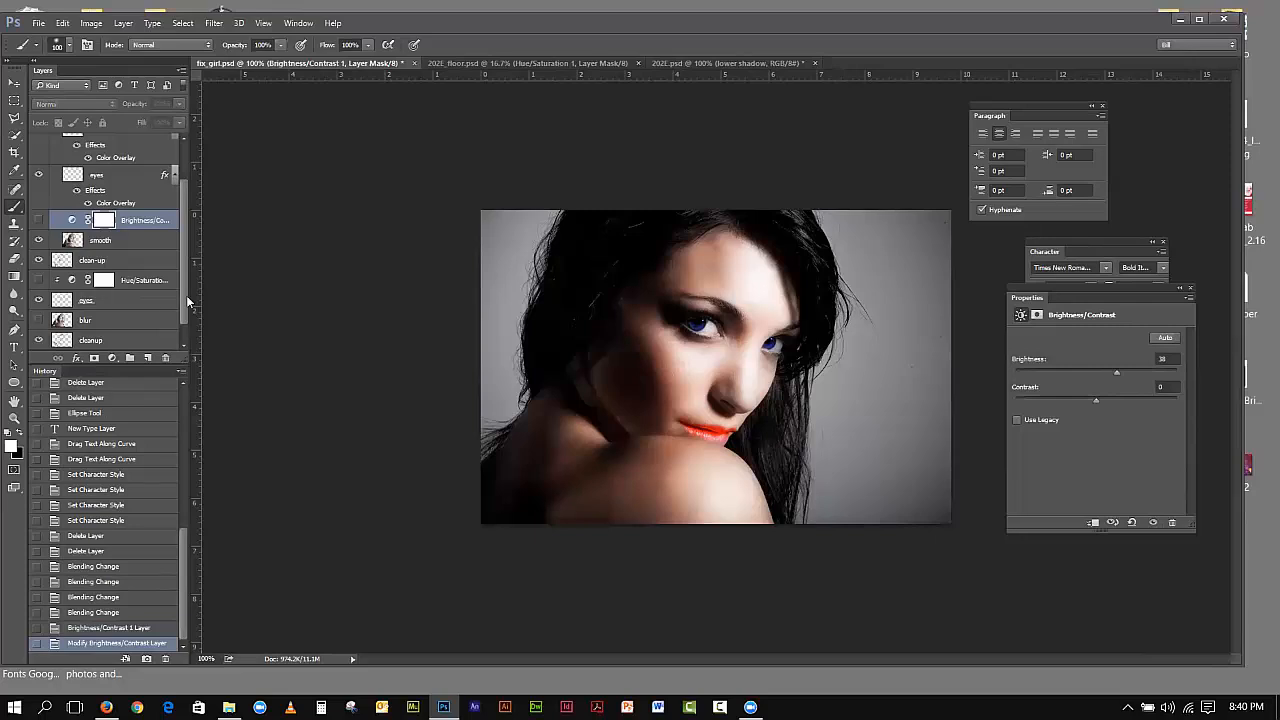
scroll(186, 295, down, 1)
click(38, 220)
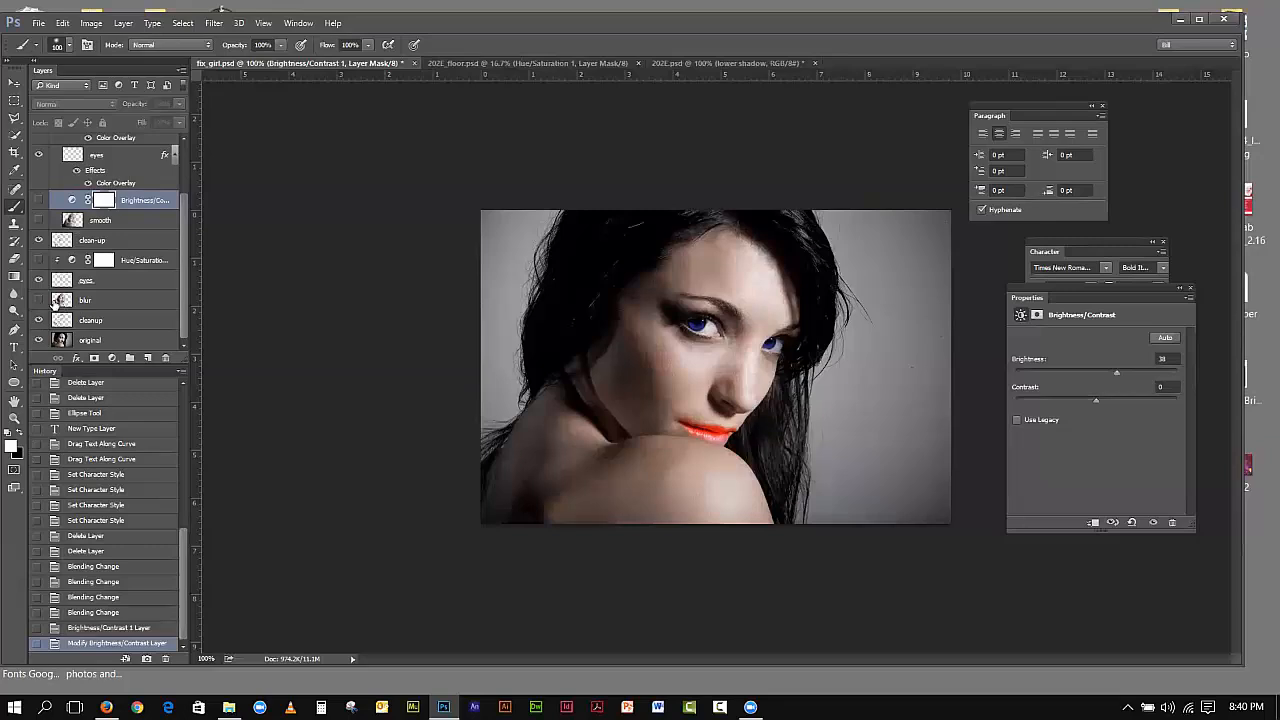
Step: Add a Brightness/Contrast adjustment layer above the blur layer with brightness -25 and clip it to that layer
click(85, 300)
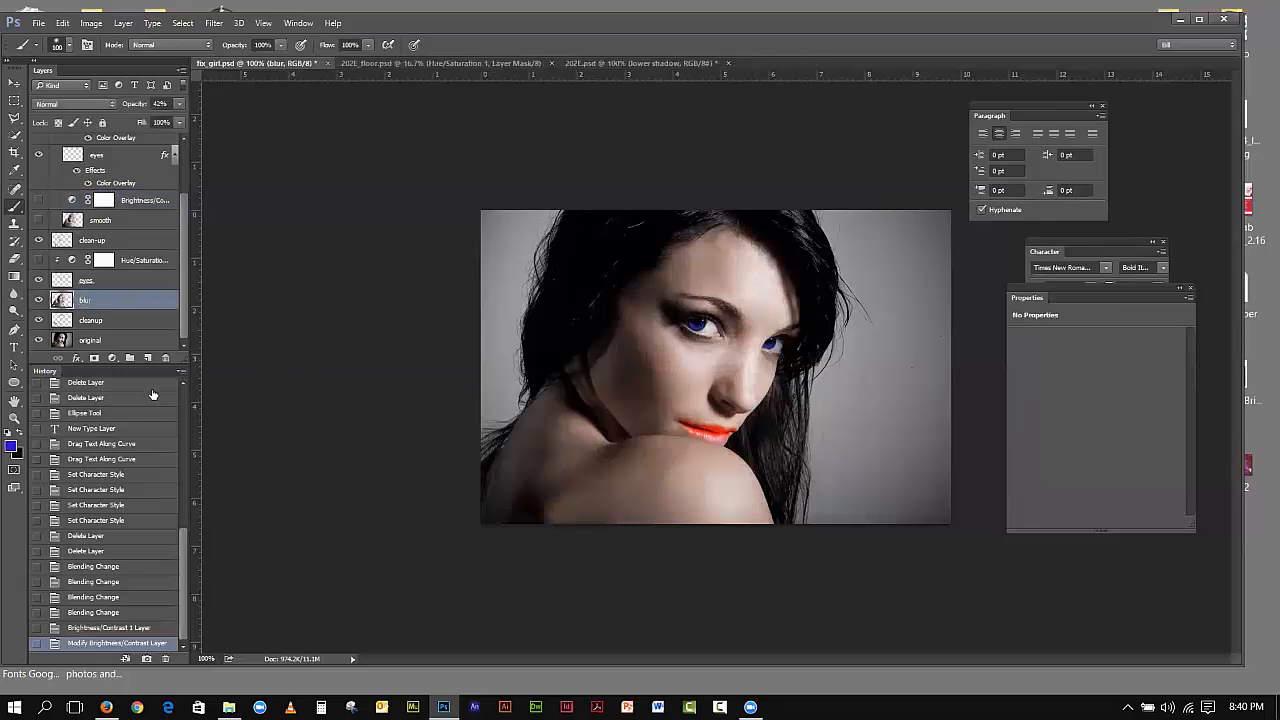
click(113, 359)
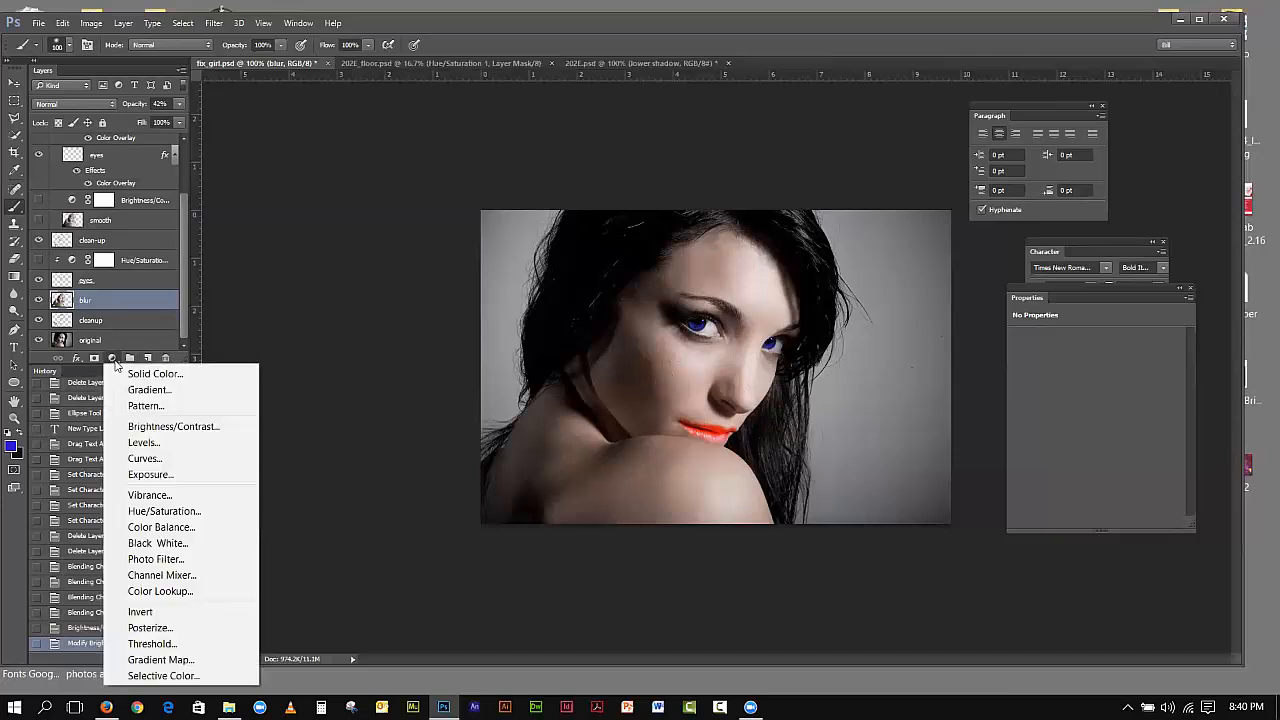
click(148, 427)
drag(1096, 373, 1082, 371)
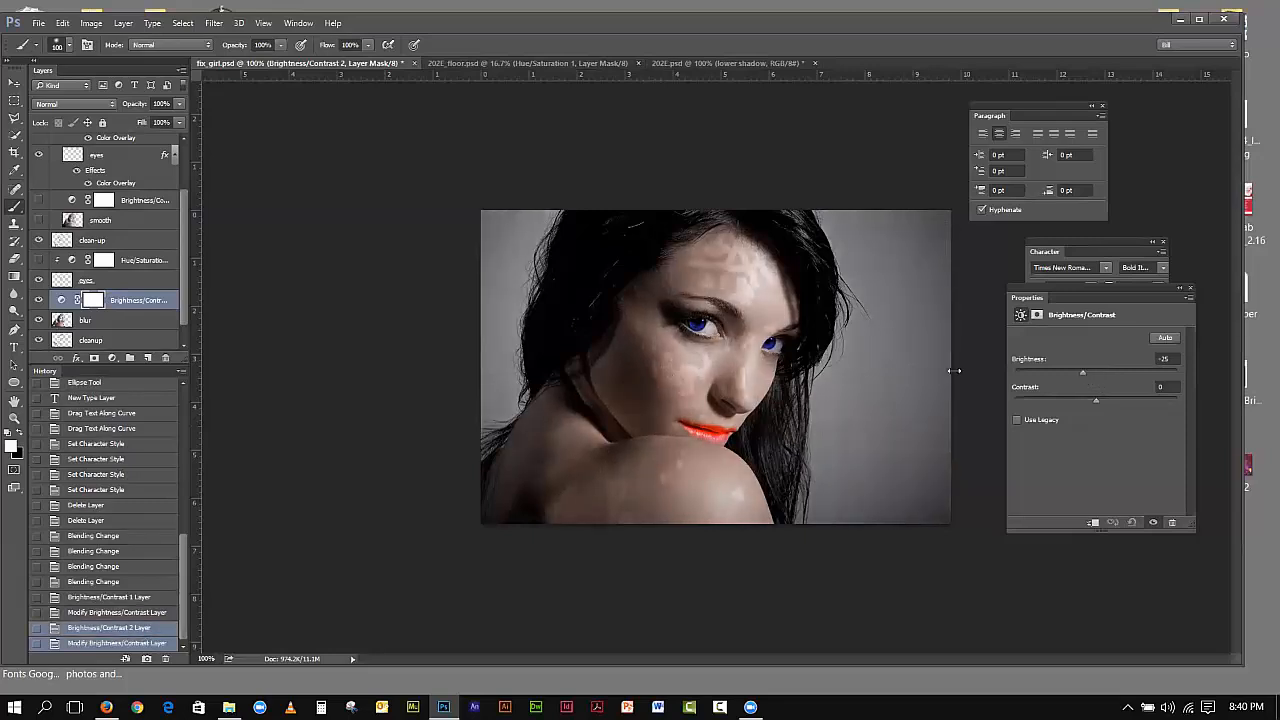
alt+click(140, 302)
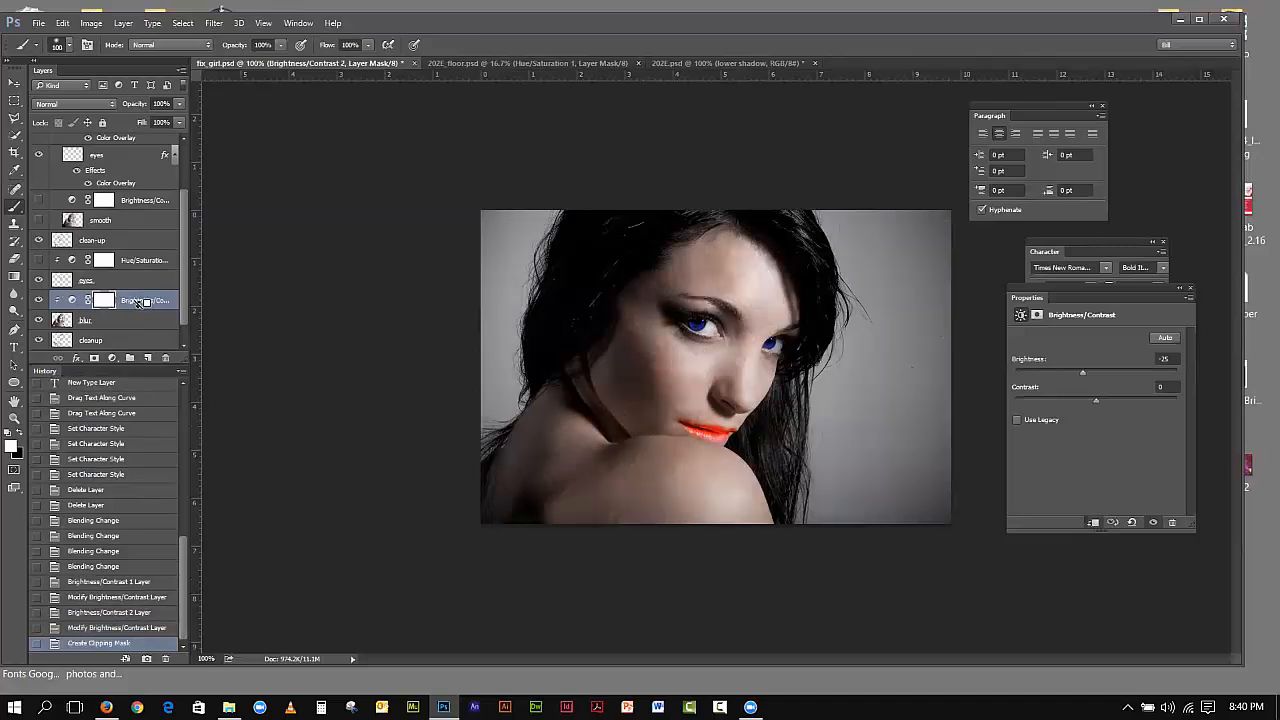
Step: Hide the cleanup layer and duplicate the blur layer
click(38, 341)
scroll(182, 362, down, 1)
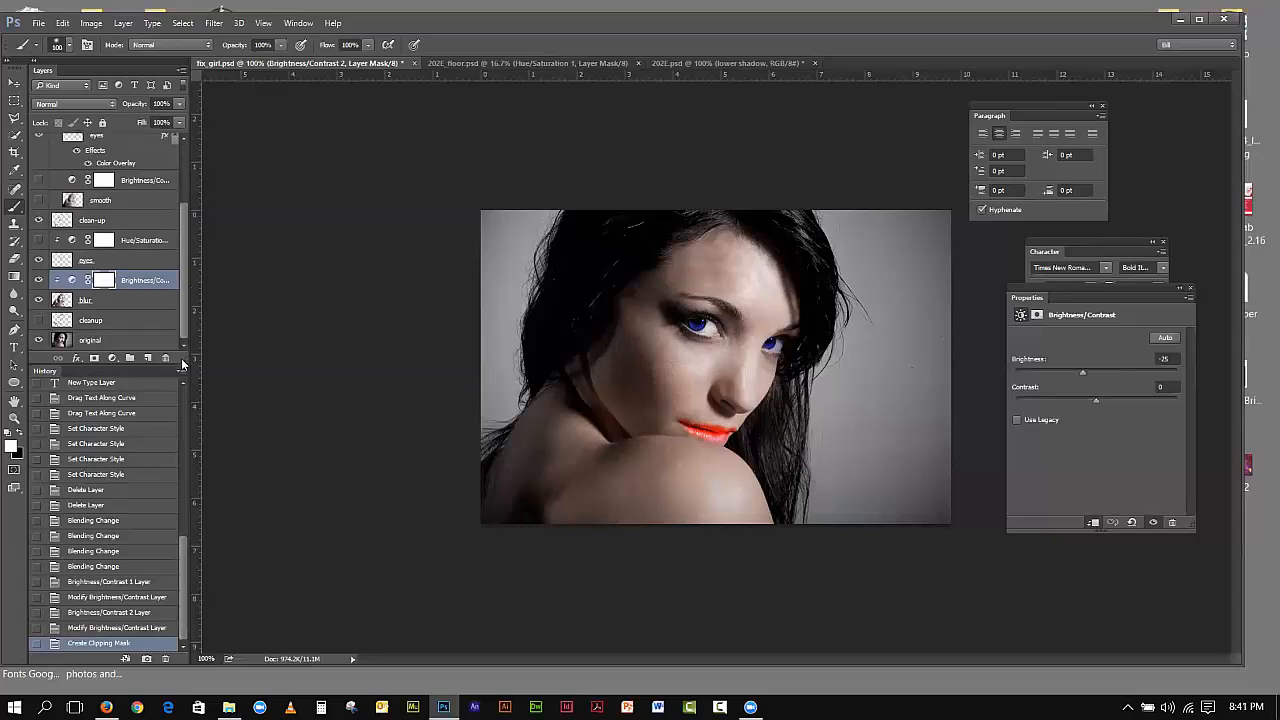
drag(185, 316, 147, 358)
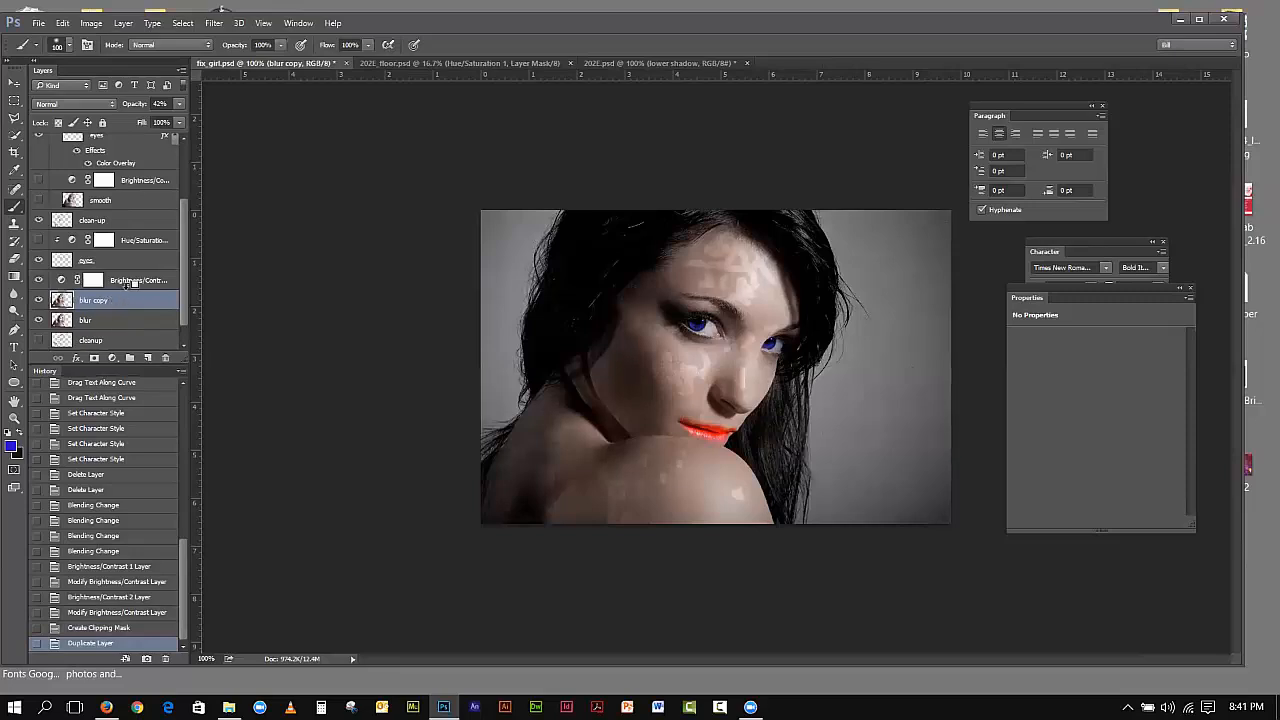
Step: Clip the Brightness/Contrast layer to the blur copy layer, then delete that adjustment layer
alt+click(137, 285)
drag(127, 285, 165, 358)
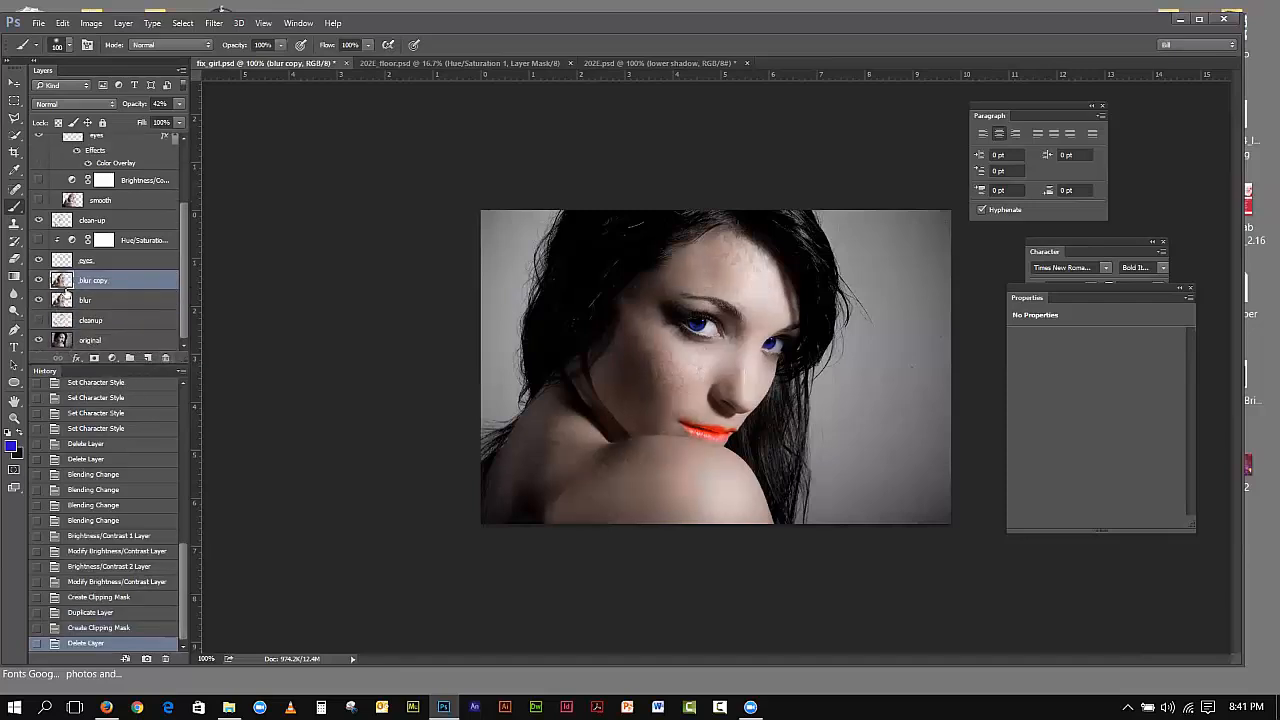
Step: Move the blur copy layer into the retouch group above the Brightness/Contrast layer and keep it shown
click(38, 280)
drag(99, 281, 114, 170)
click(38, 180)
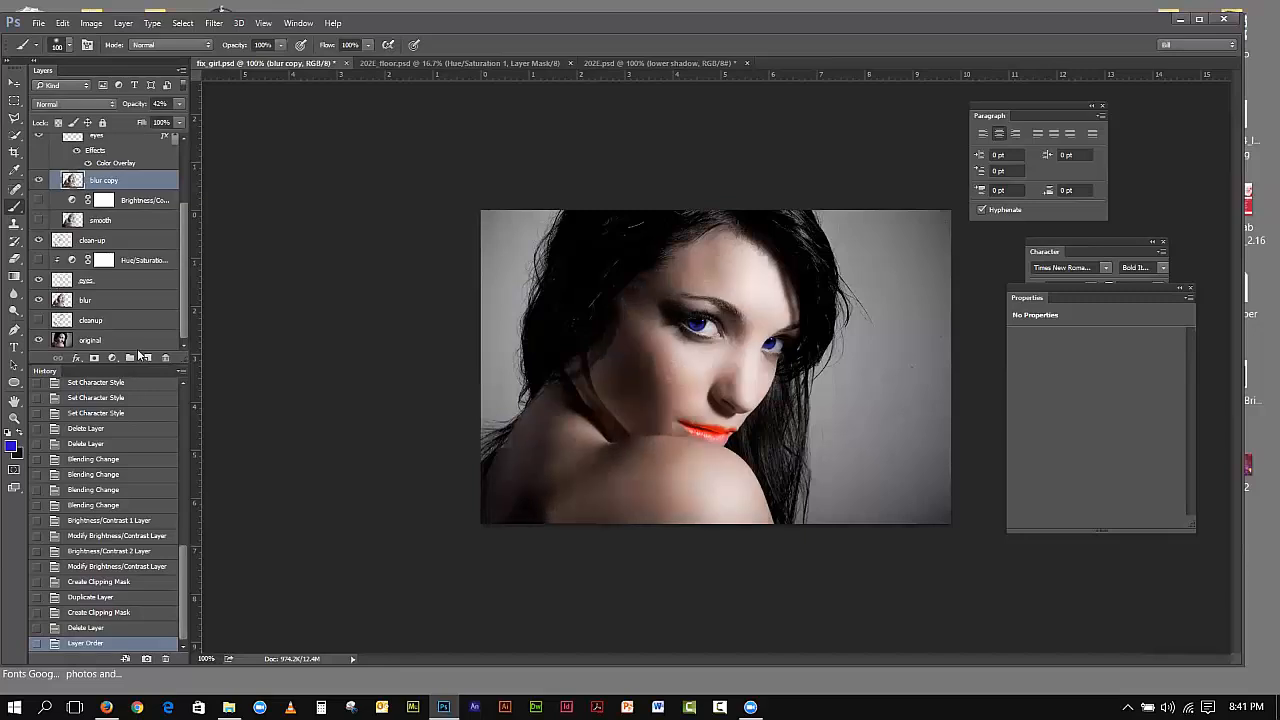
Step: Try a Brightness/Contrast adjustment layer above the blur copy layer with brightness -139 and contrast 60
click(113, 357)
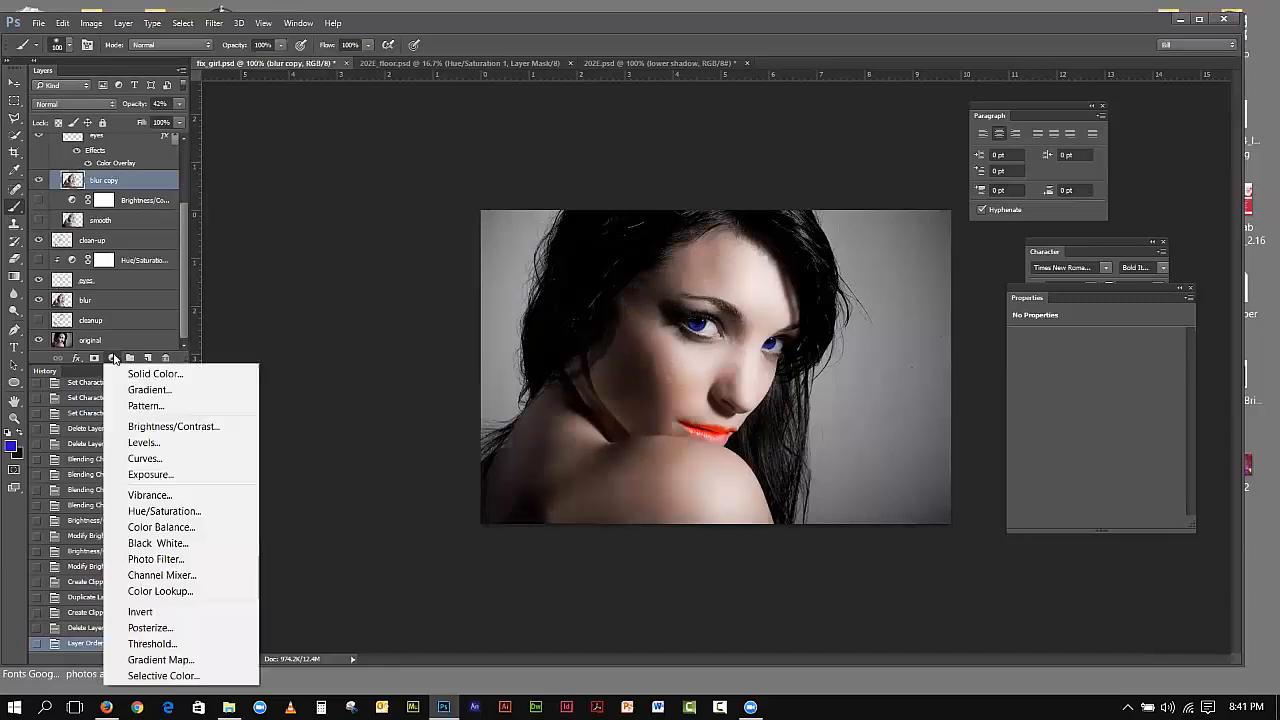
click(172, 427)
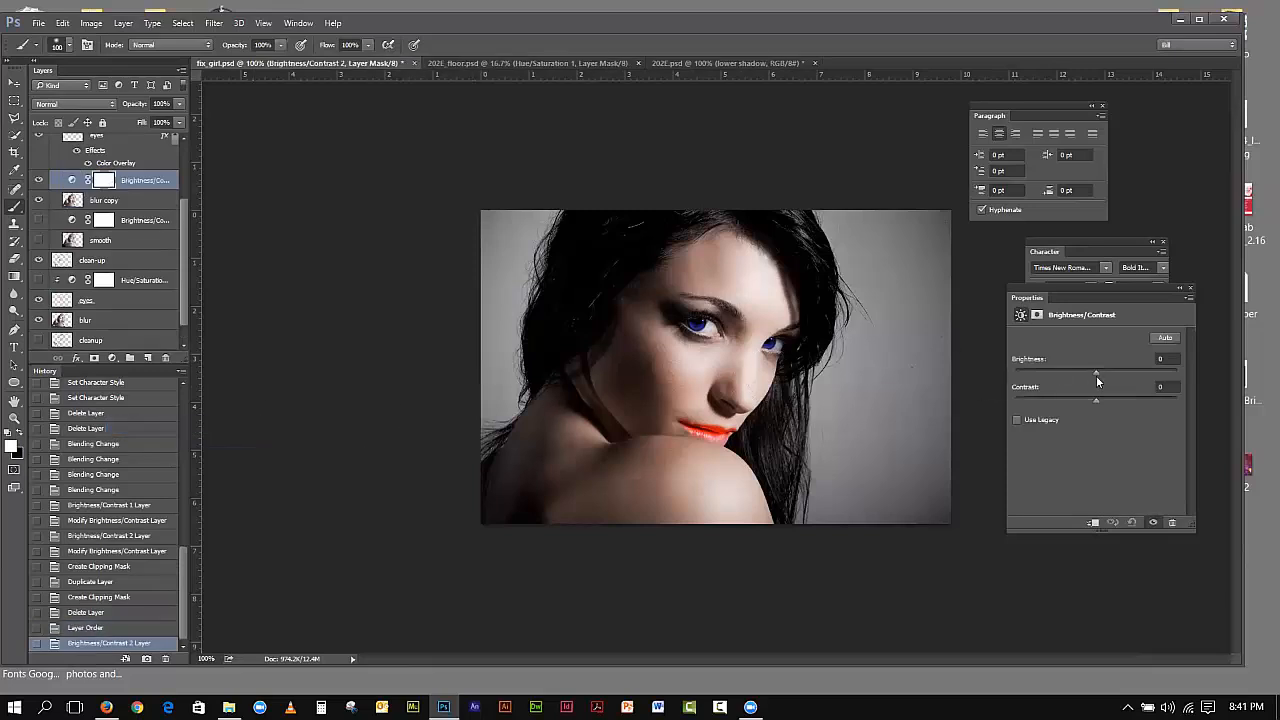
drag(1096, 374, 1020, 368)
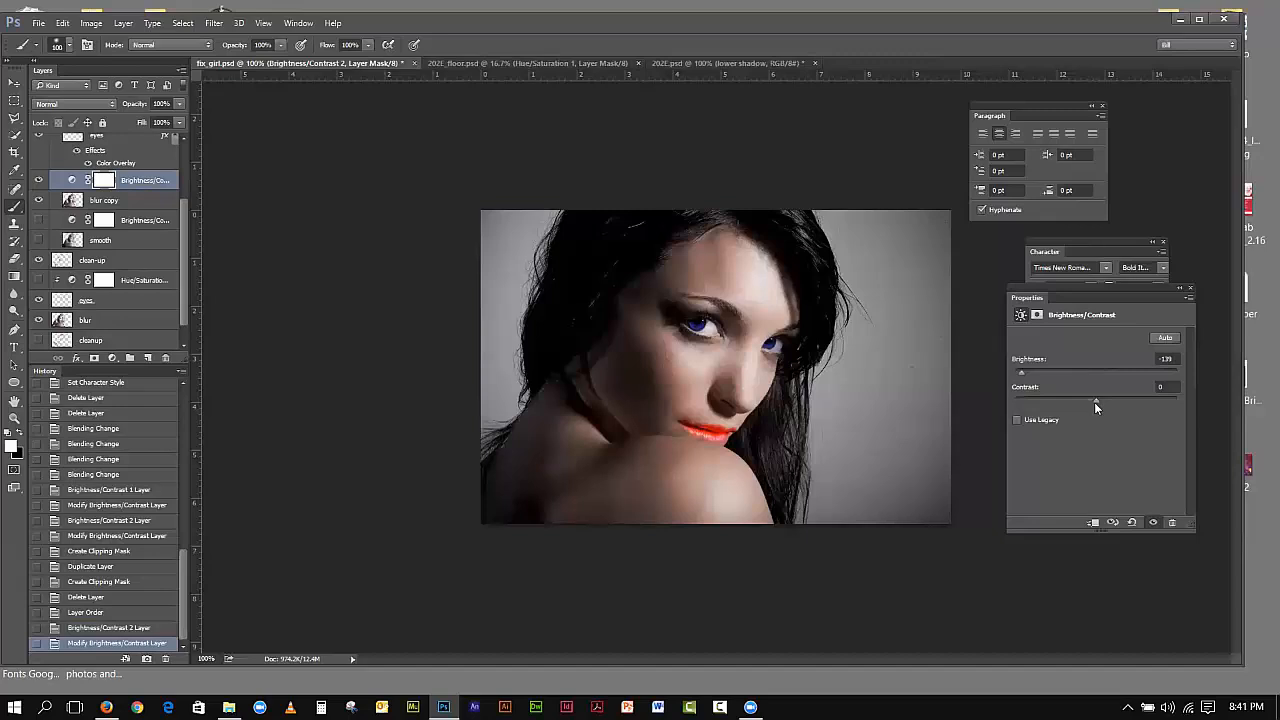
drag(1094, 401, 1116, 402)
Step: Compare the portrait with and without the top Brightness/Contrast layer, then delete that adjustment layer
click(37, 179)
click(37, 179)
click(37, 179)
click(37, 179)
click(37, 179)
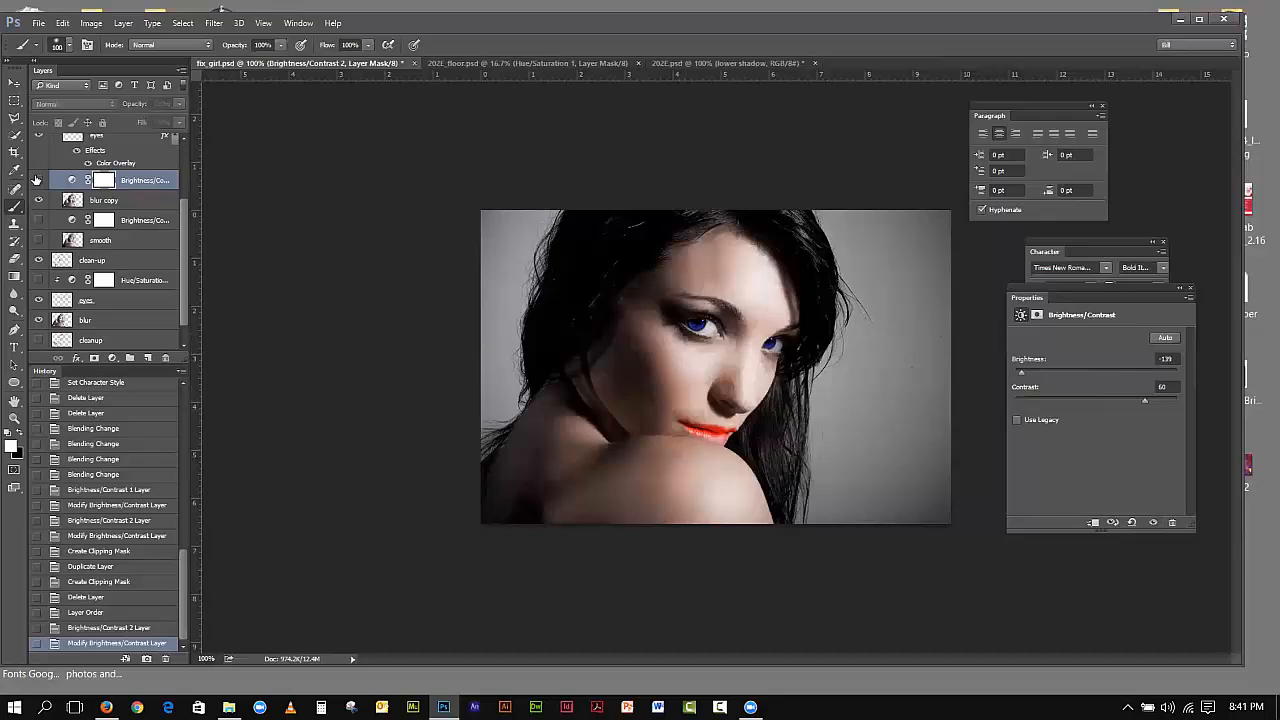
drag(128, 186, 163, 357)
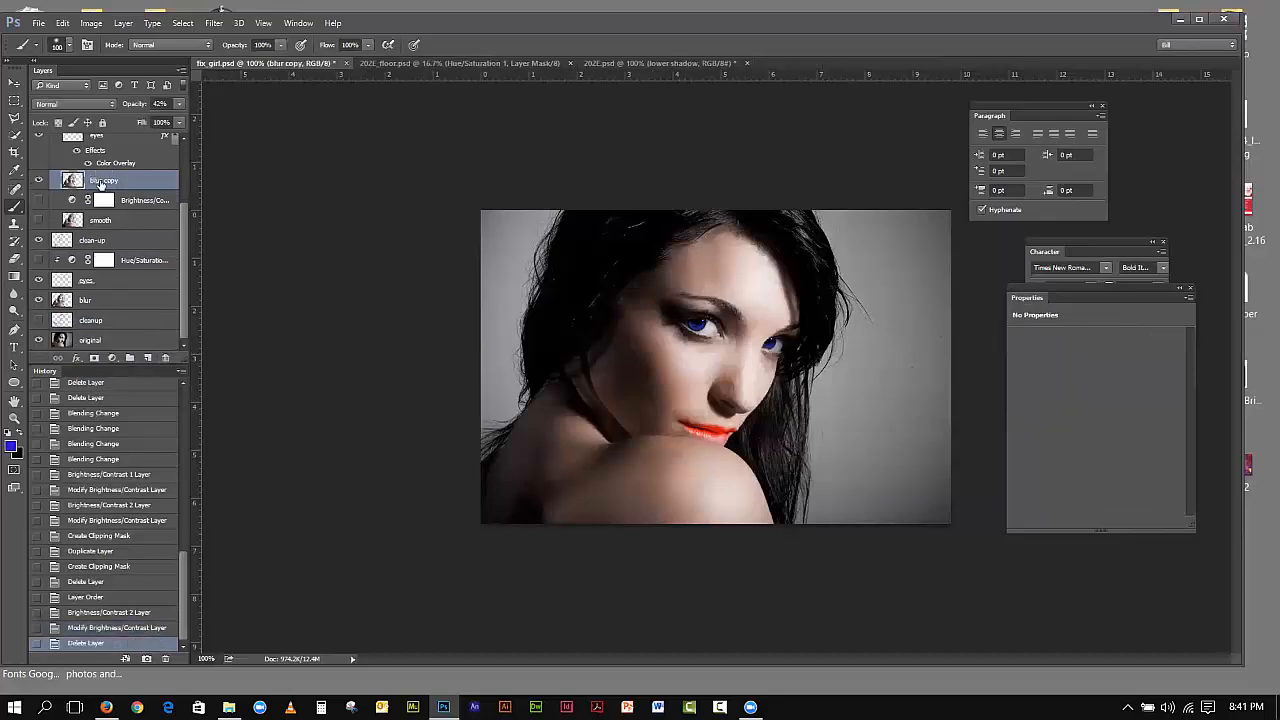
Step: Add a Levels adjustment layer above blur copy with midtones at 0.43 and clip it to that layer
click(112, 357)
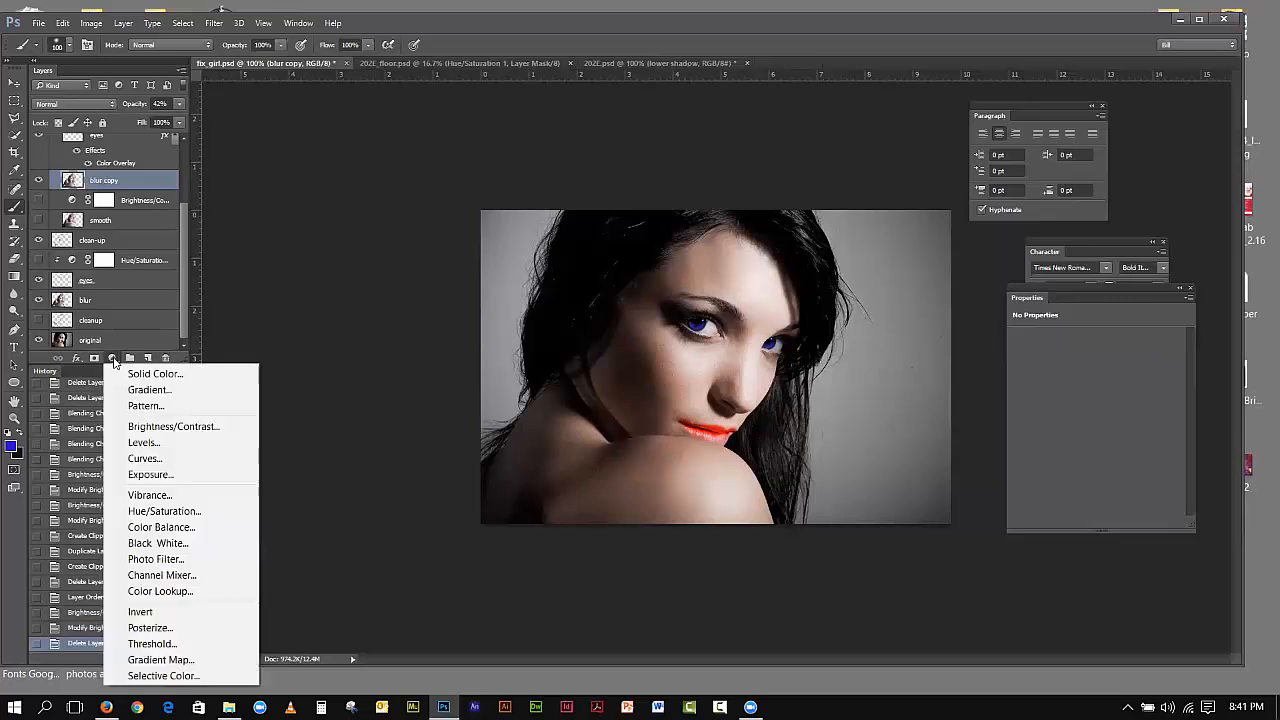
click(162, 444)
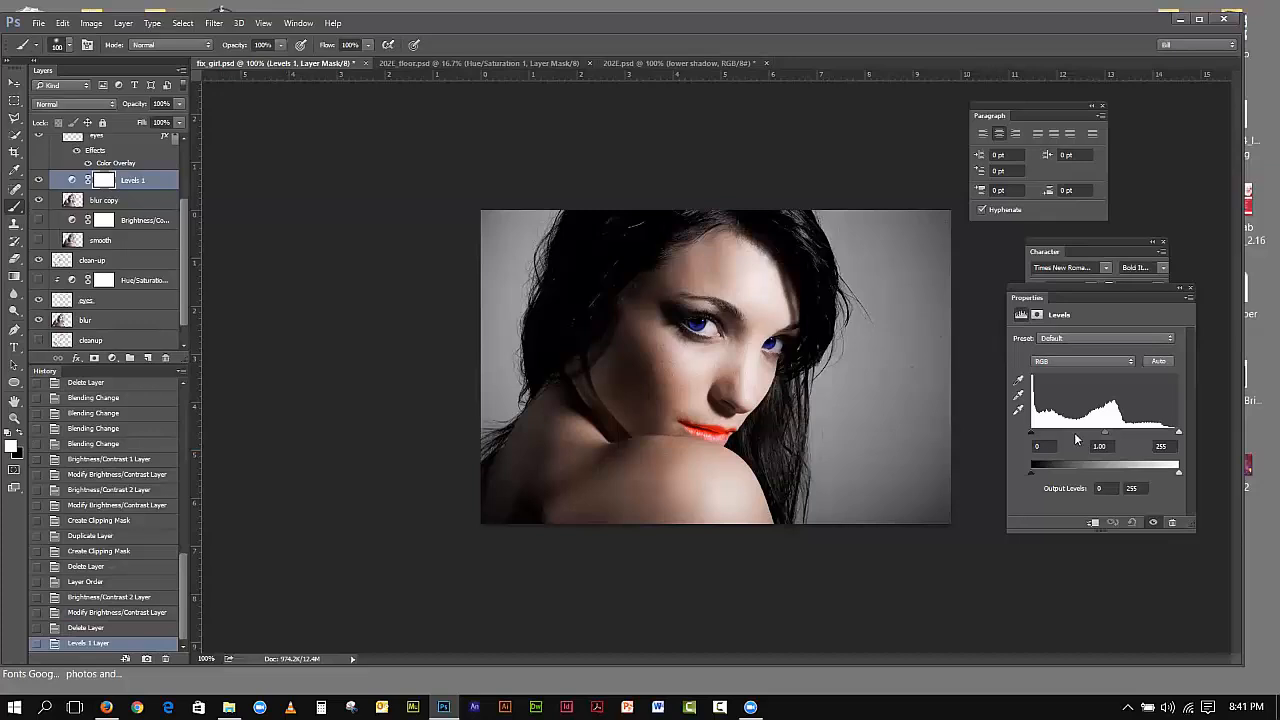
drag(1105, 435, 1146, 430)
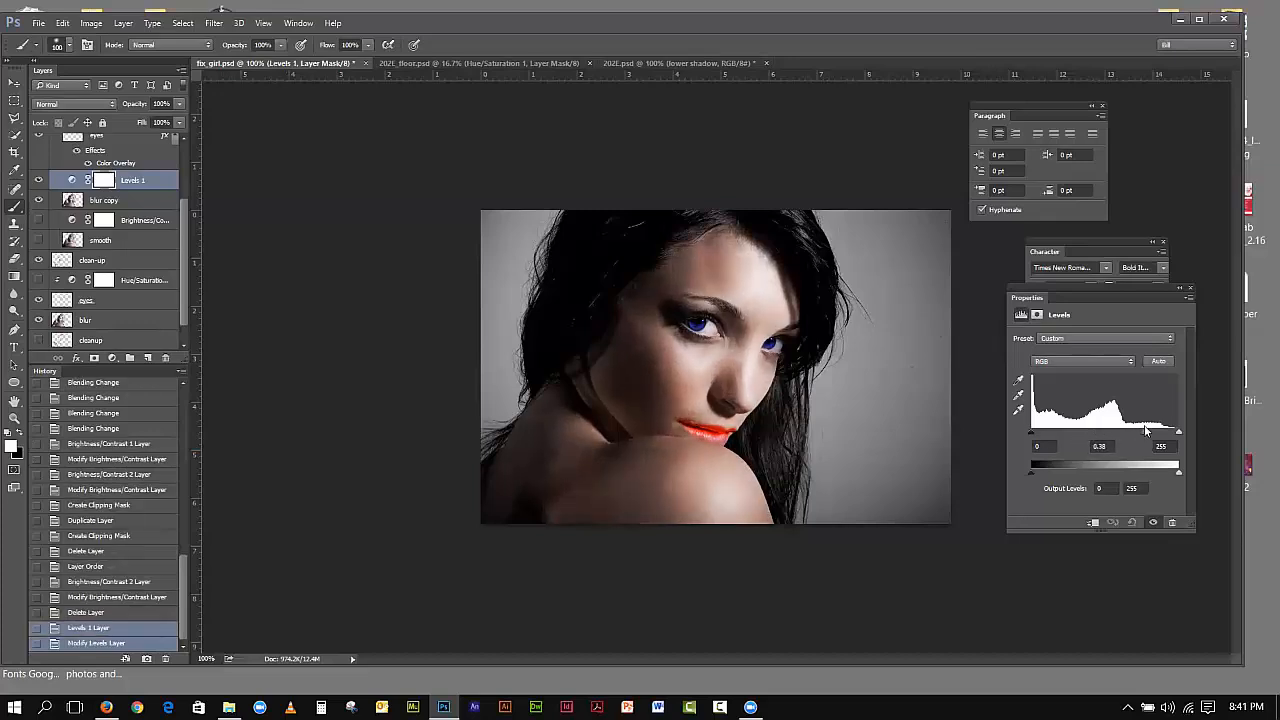
drag(1146, 430, 1140, 431)
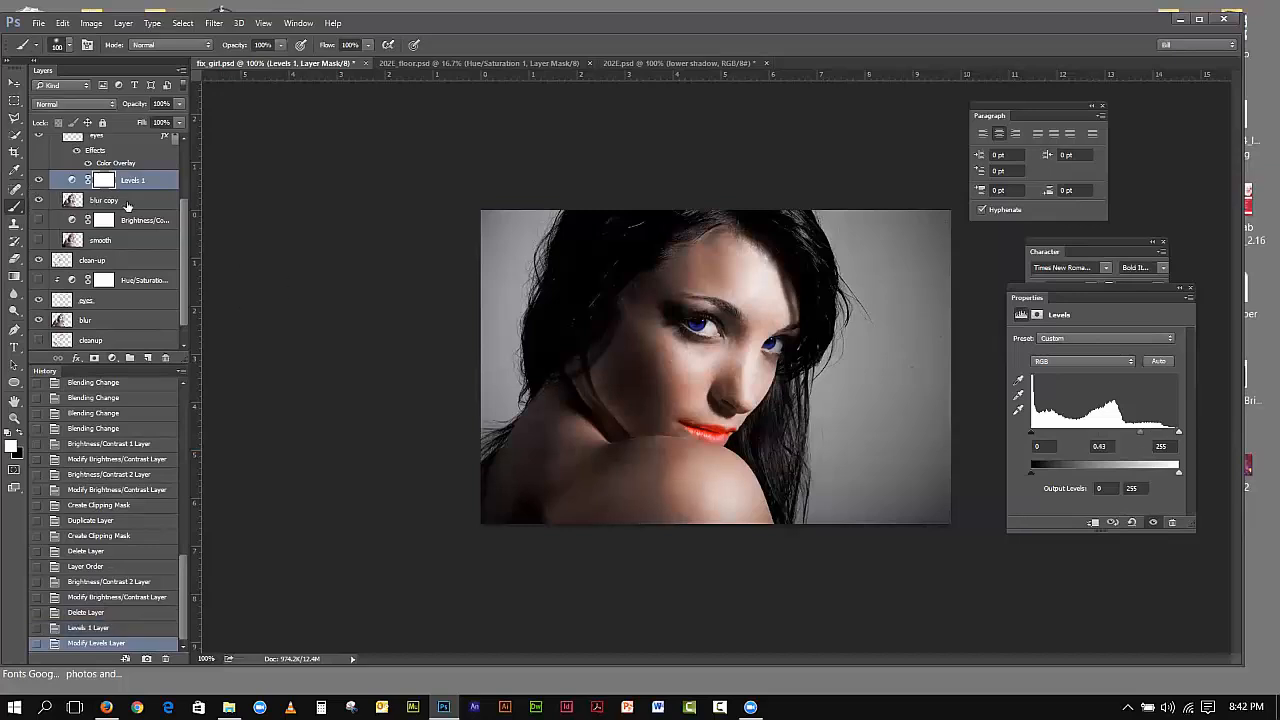
alt+click(136, 189)
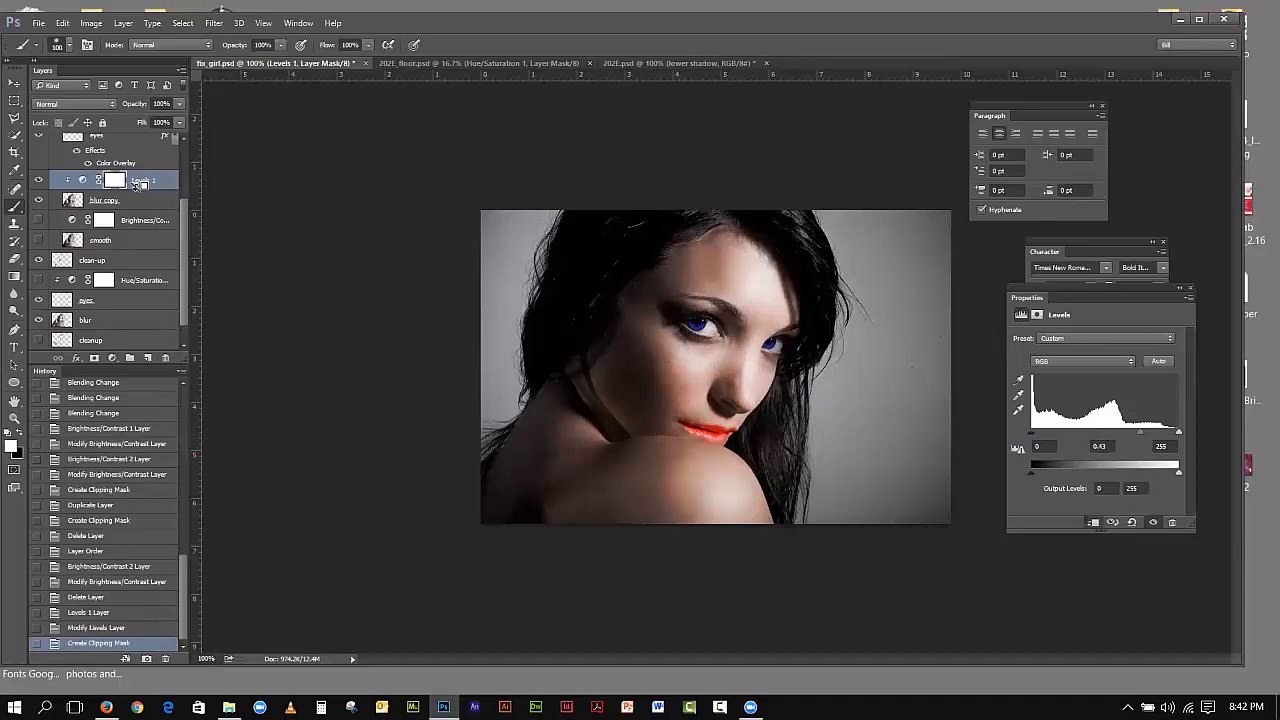
click(39, 181)
click(39, 181)
Step: Set the clipped Levels adjustment's input levels to 32 for shadows, 0.69 for midtones and 233 for highlights
drag(1074, 288, 917, 262)
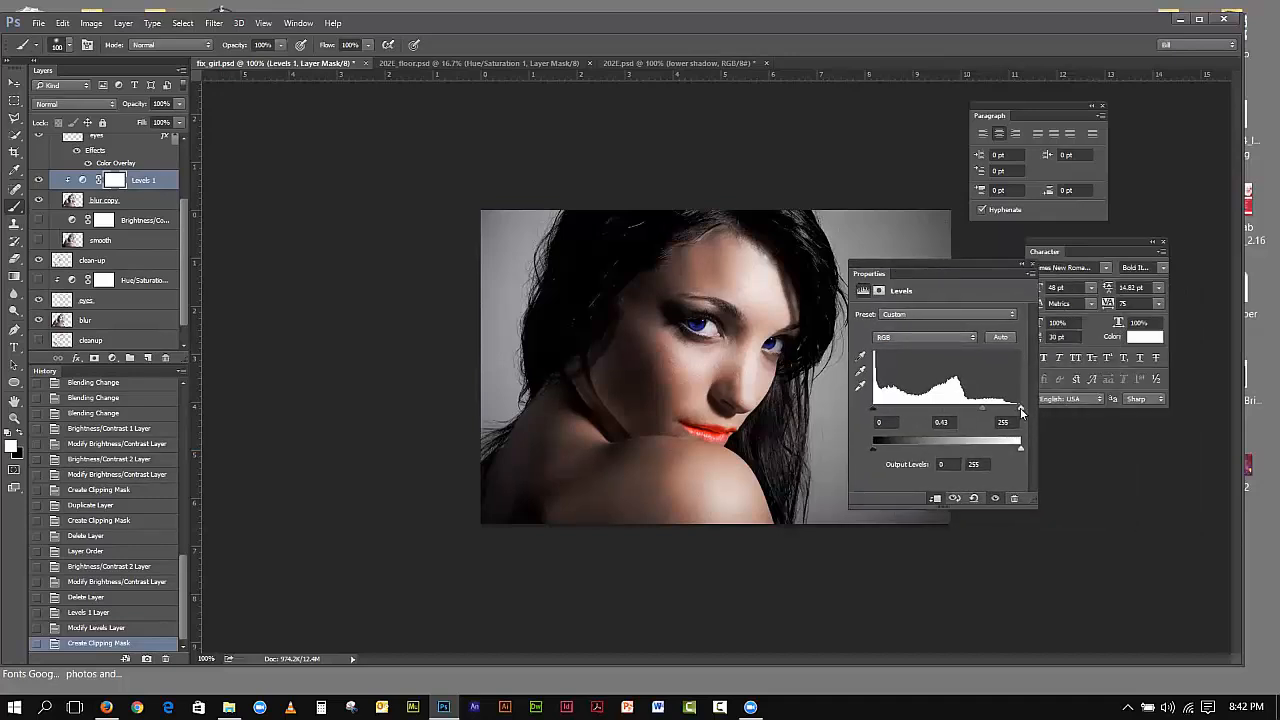
mouse_move(1021, 410)
mouse_down()
mouse_move(1010, 414)
mouse_move(1034, 416)
mouse_move(990, 416)
mouse_move(1009, 411)
mouse_up()
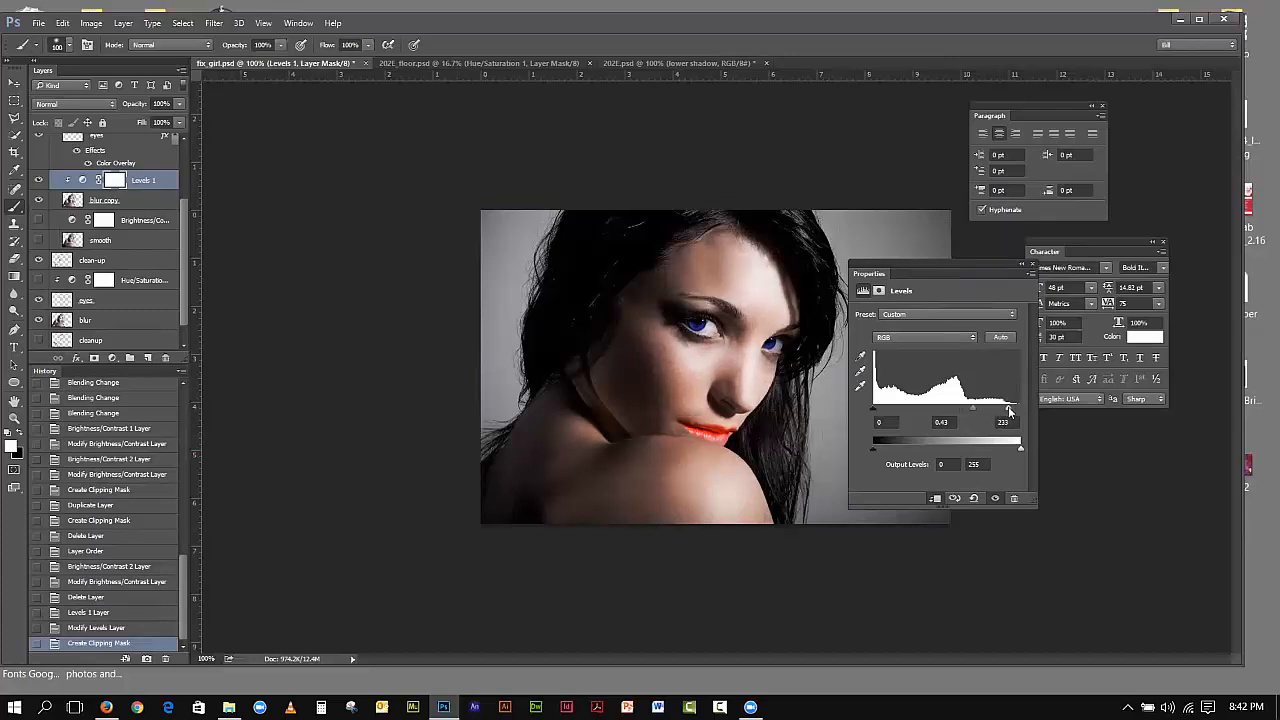
drag(874, 412, 908, 411)
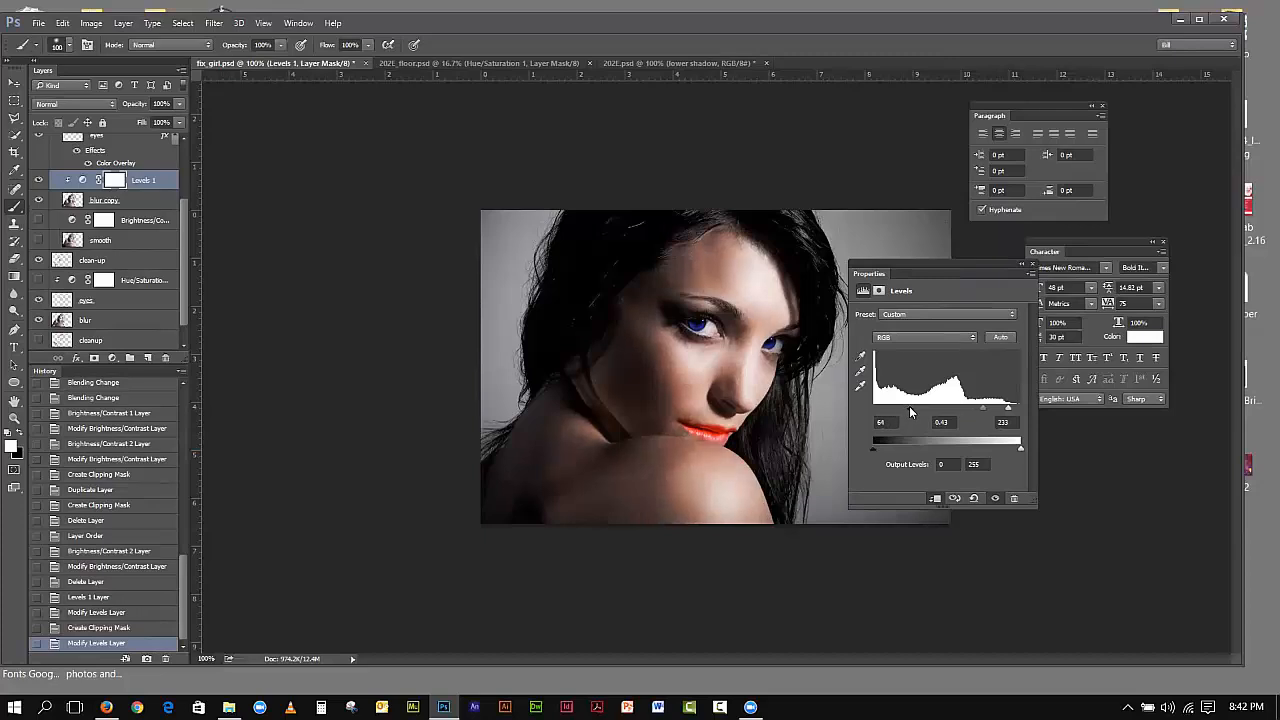
drag(910, 408, 899, 408)
drag(976, 408, 963, 408)
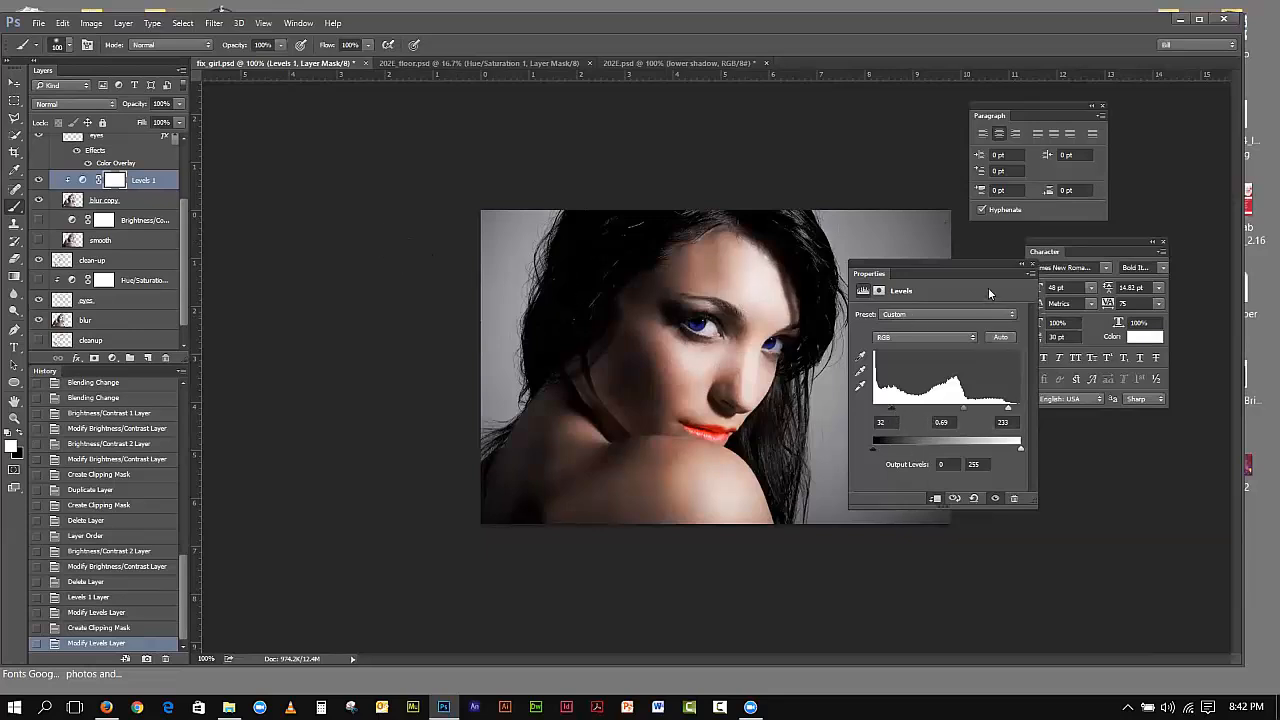
Step: Compare the portrait with and without the clipped Levels adjustment, leaving the layer shown
click(37, 180)
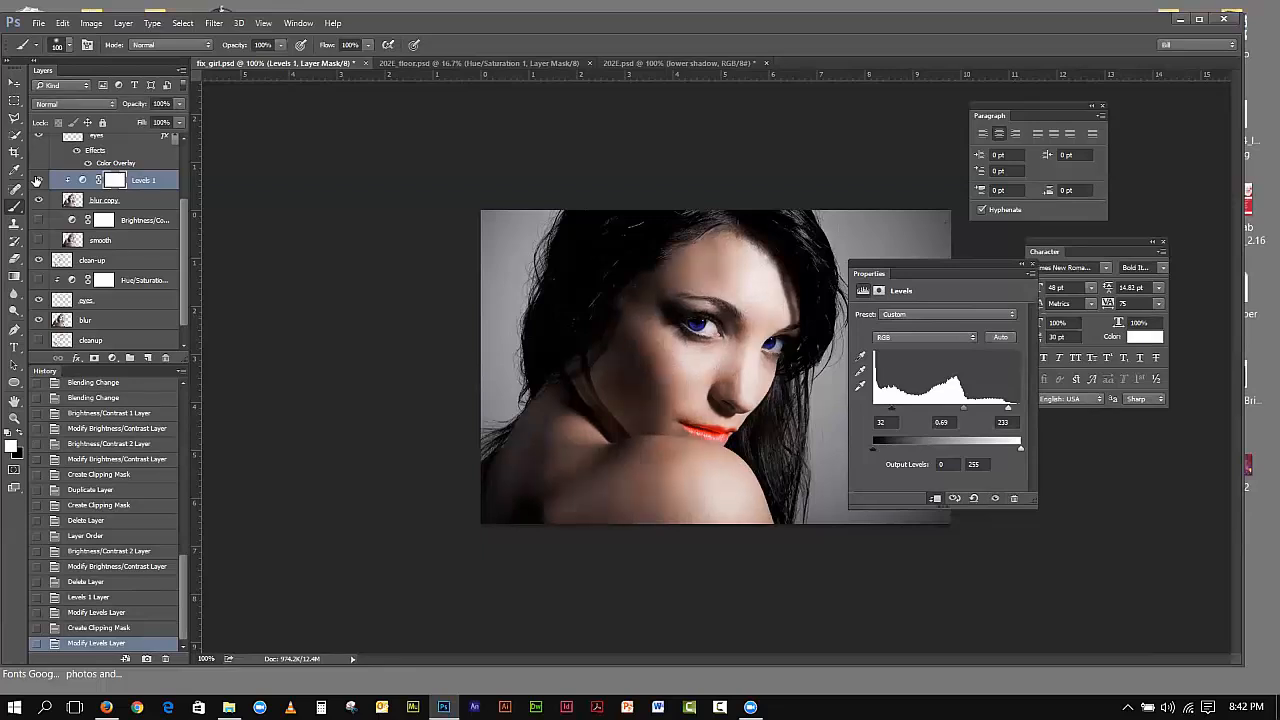
click(37, 180)
click(37, 180)
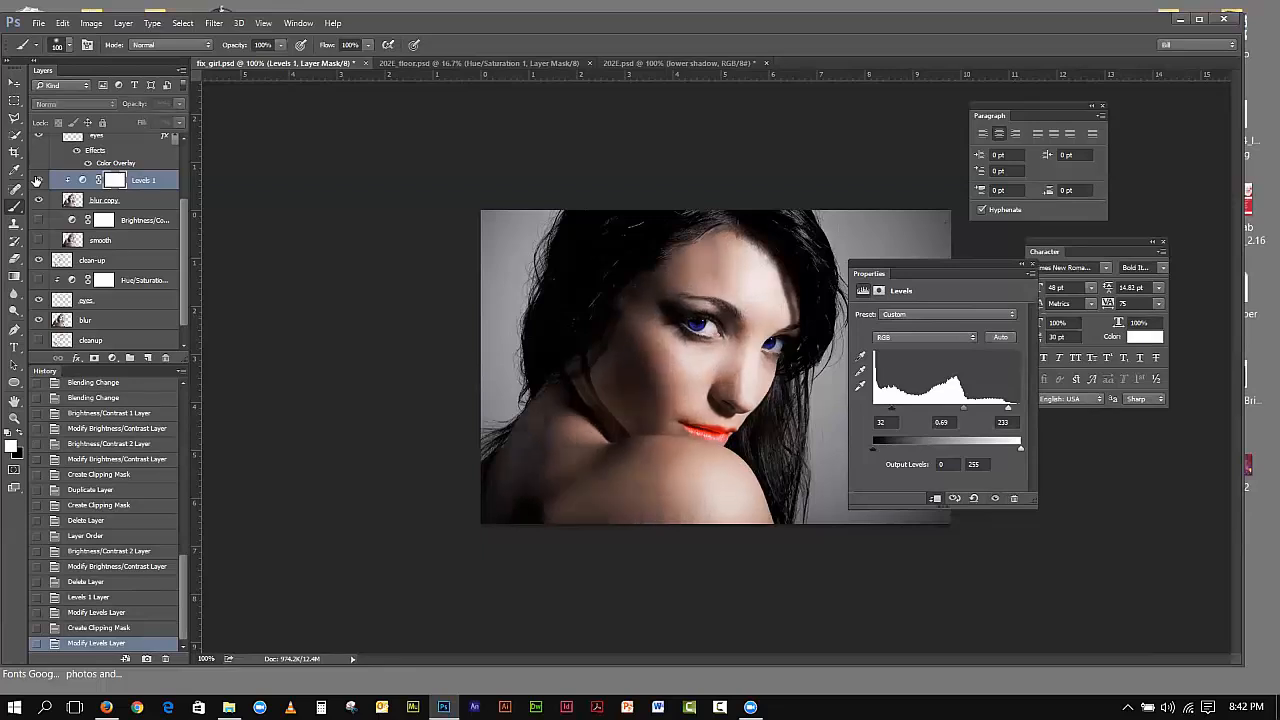
click(37, 180)
drag(924, 269, 1101, 410)
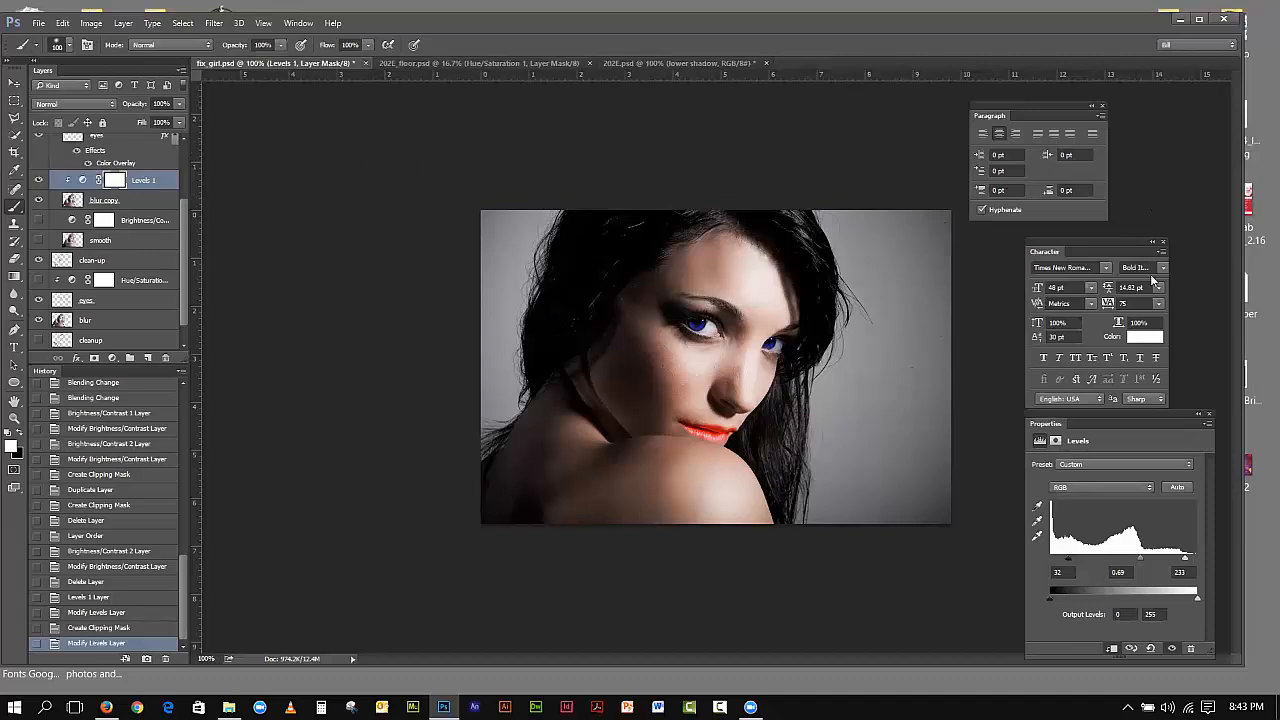
Step: Close fix_girl.psd and bring up the 202E.psd document
click(363, 66)
click(624, 272)
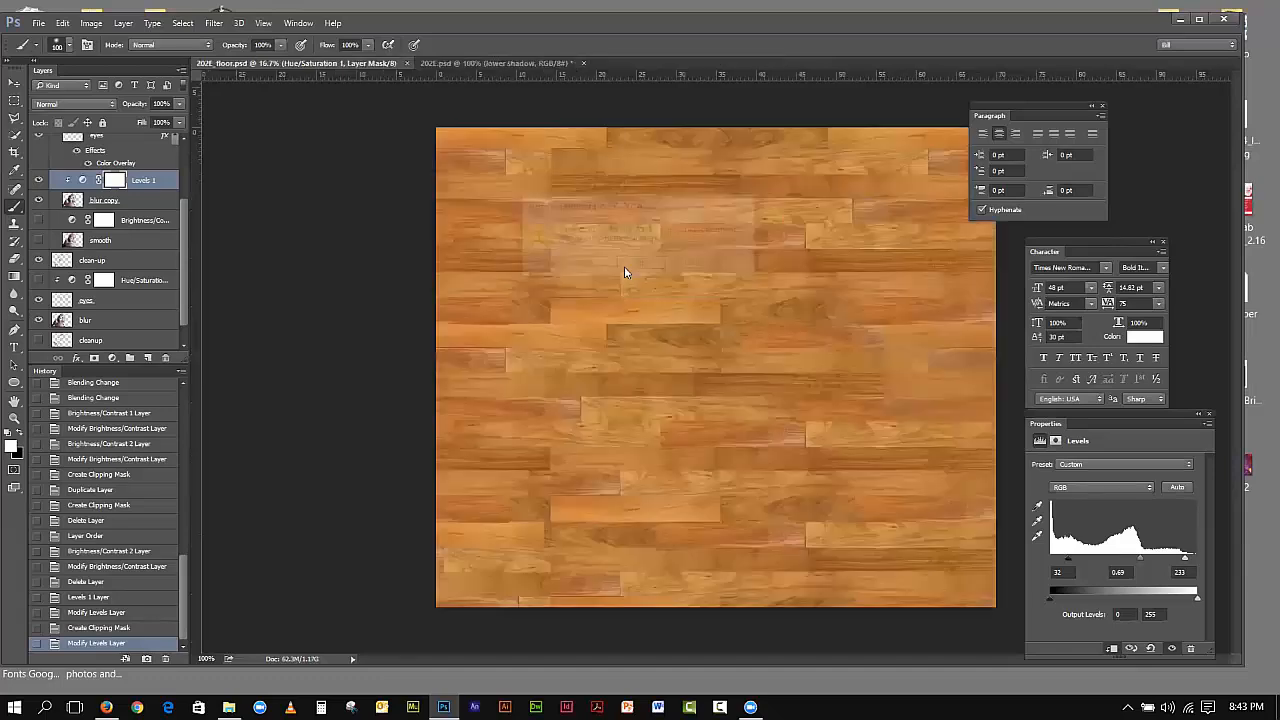
click(480, 62)
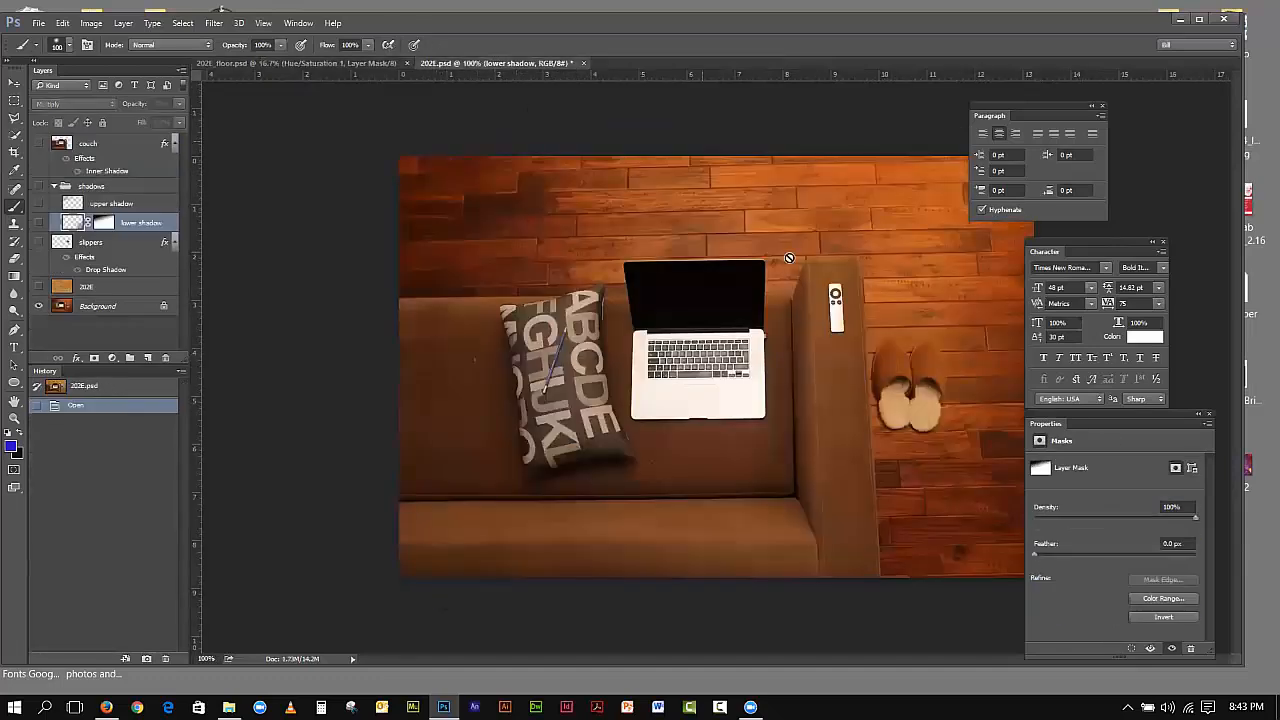
click(284, 65)
click(470, 63)
Step: Close the floating Character, Paragraph and Properties panels to clear the workspace
drag(766, 30, 681, 24)
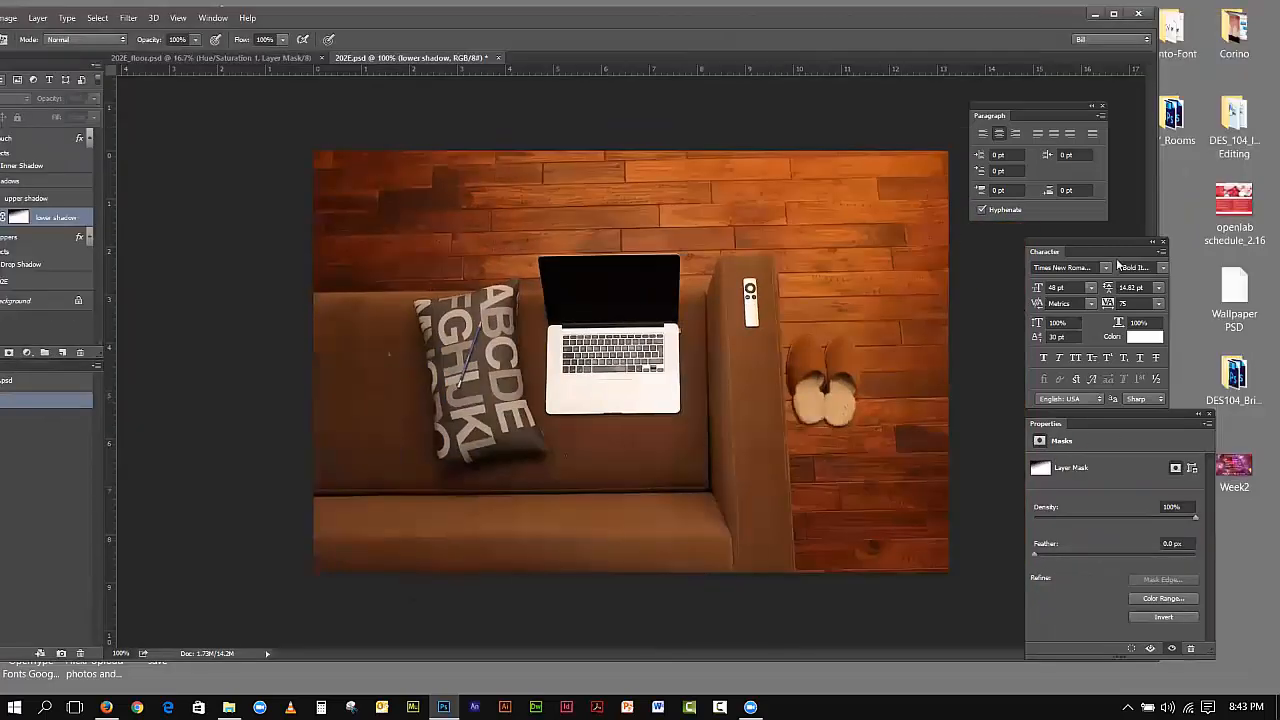
click(1163, 243)
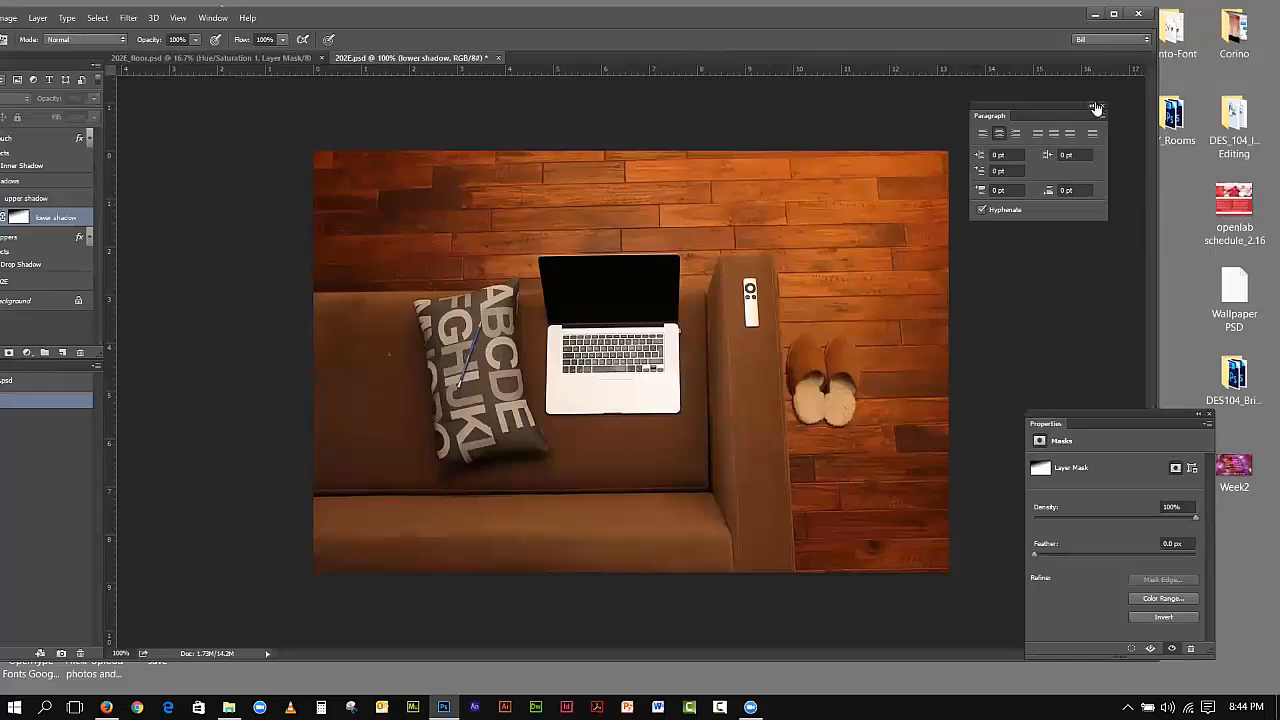
click(1102, 107)
drag(1156, 415, 1026, 157)
click(1081, 161)
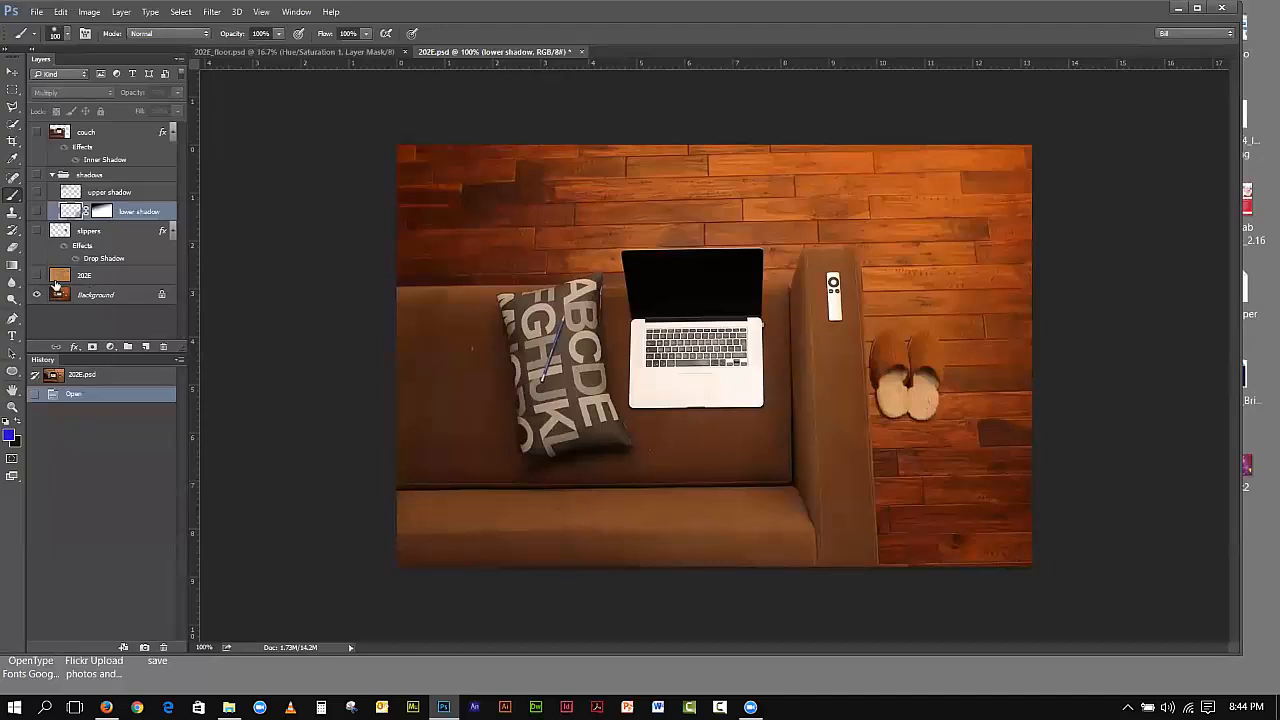
Step: Preview the 202E floor layer briefly, then show the couch layer with its layer effects enabled
click(37, 276)
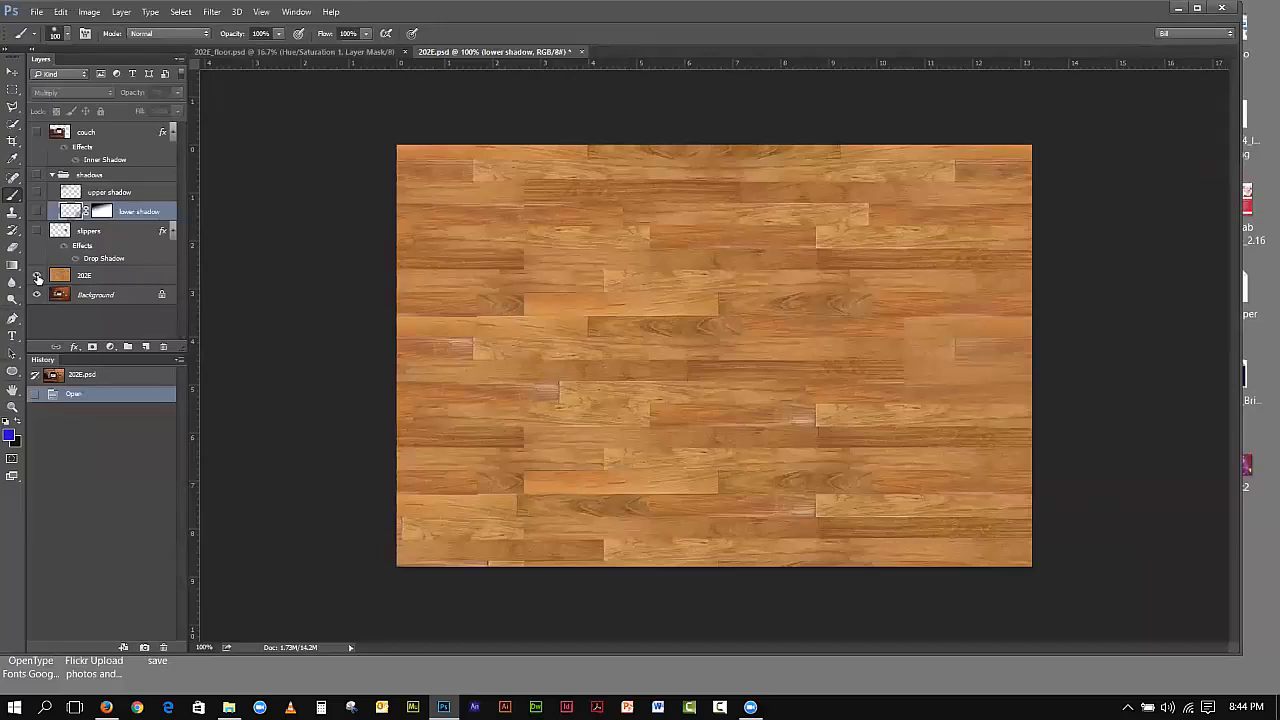
click(37, 276)
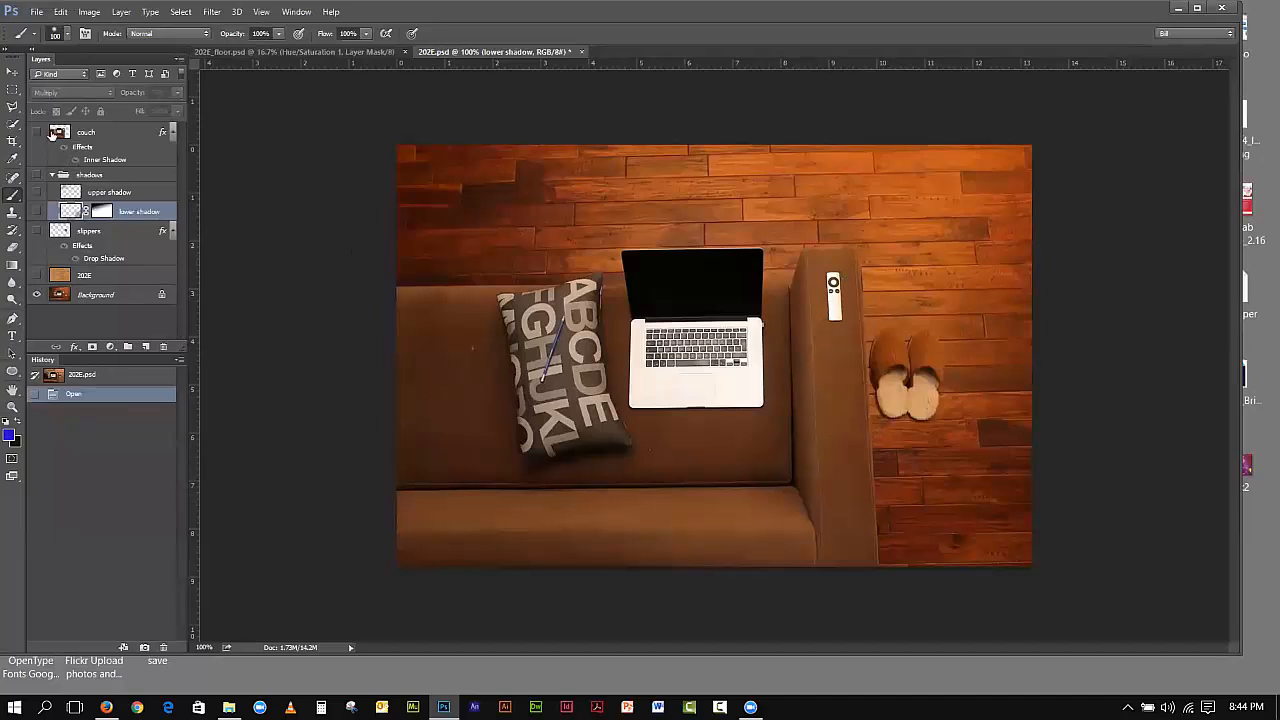
click(37, 132)
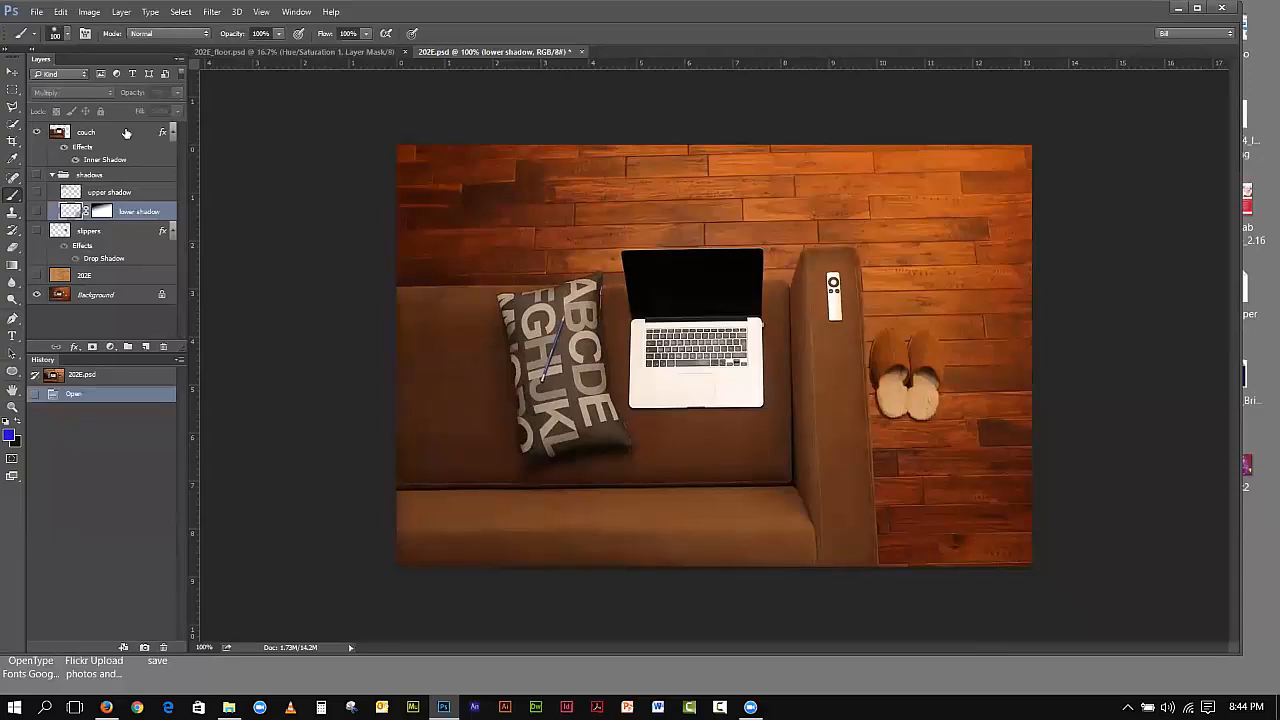
click(64, 147)
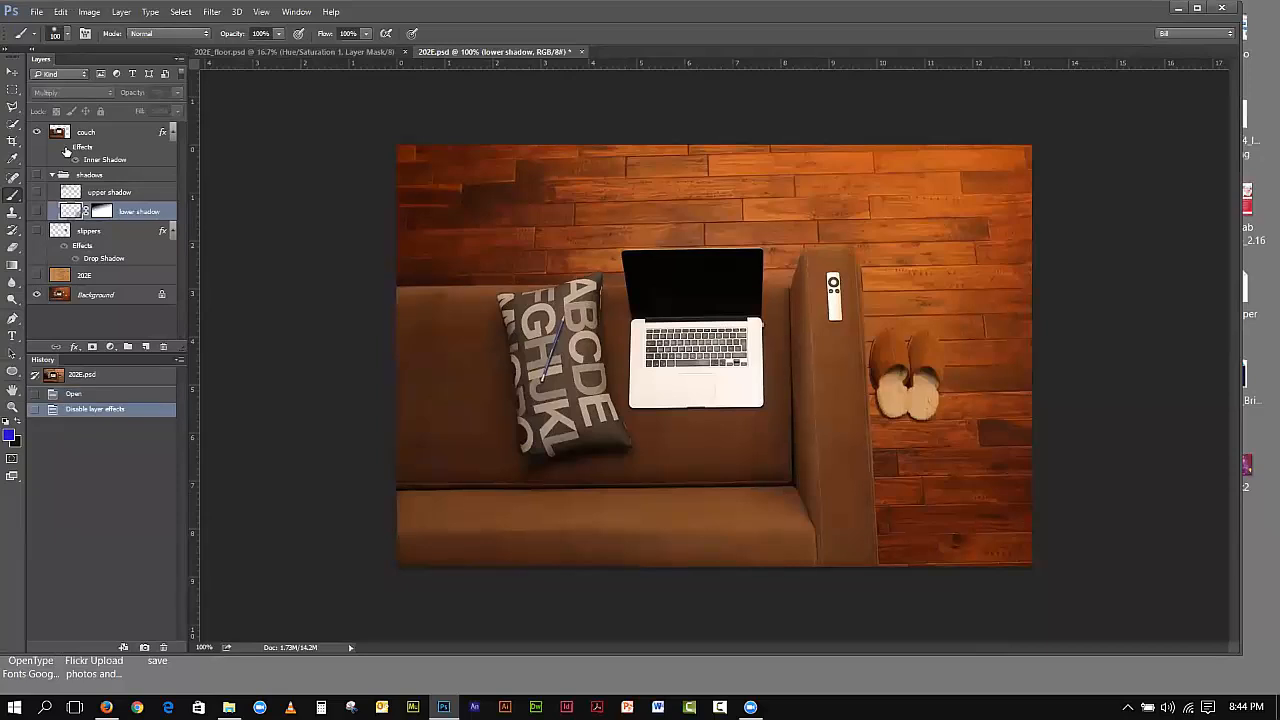
click(65, 149)
click(65, 149)
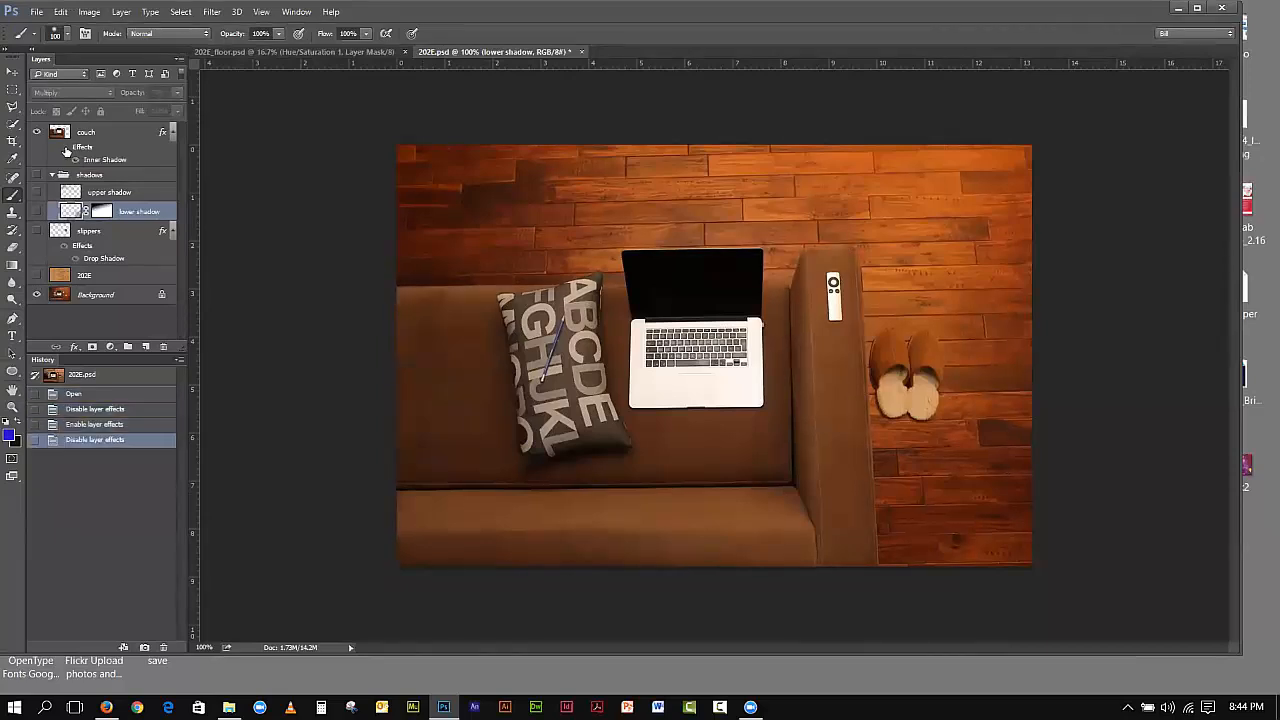
click(65, 149)
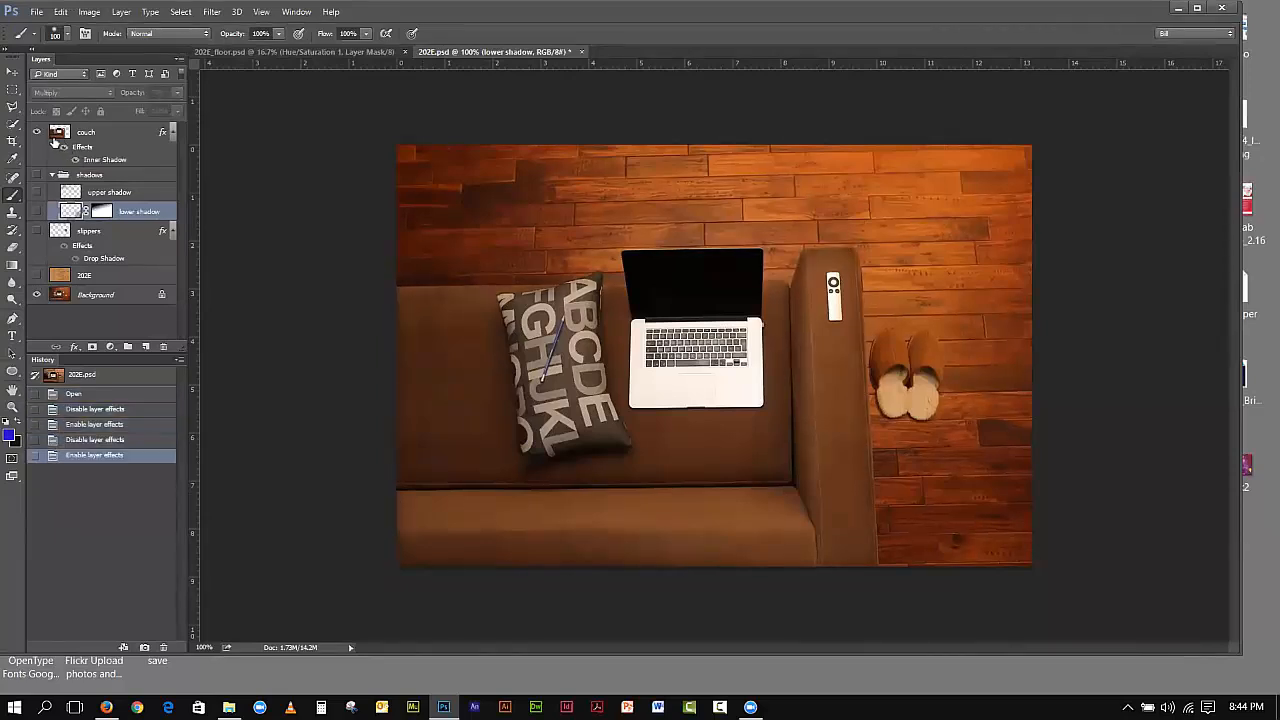
click(37, 133)
click(37, 133)
Step: Show the 202E floor layer beneath the couch layer
click(37, 276)
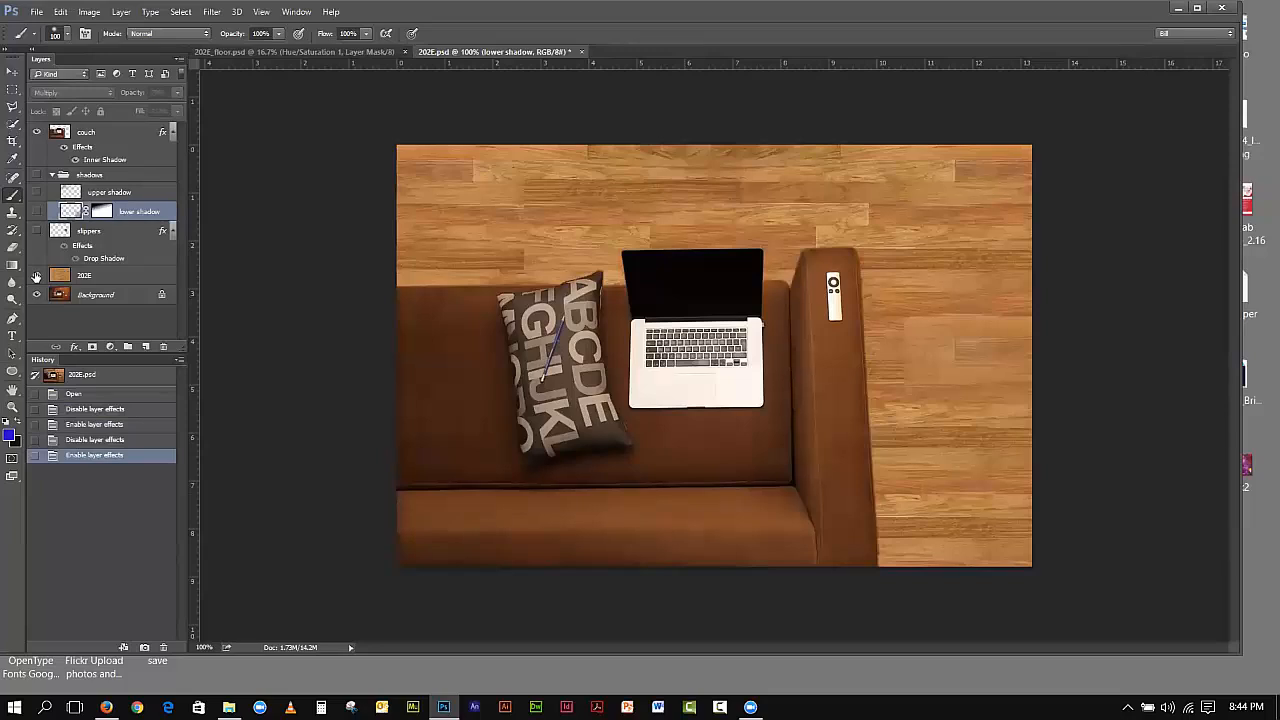
click(37, 277)
click(37, 277)
Step: Close 202E_floor.psd and select the 202E_raw image in the 202E folder in File Explorer
click(316, 52)
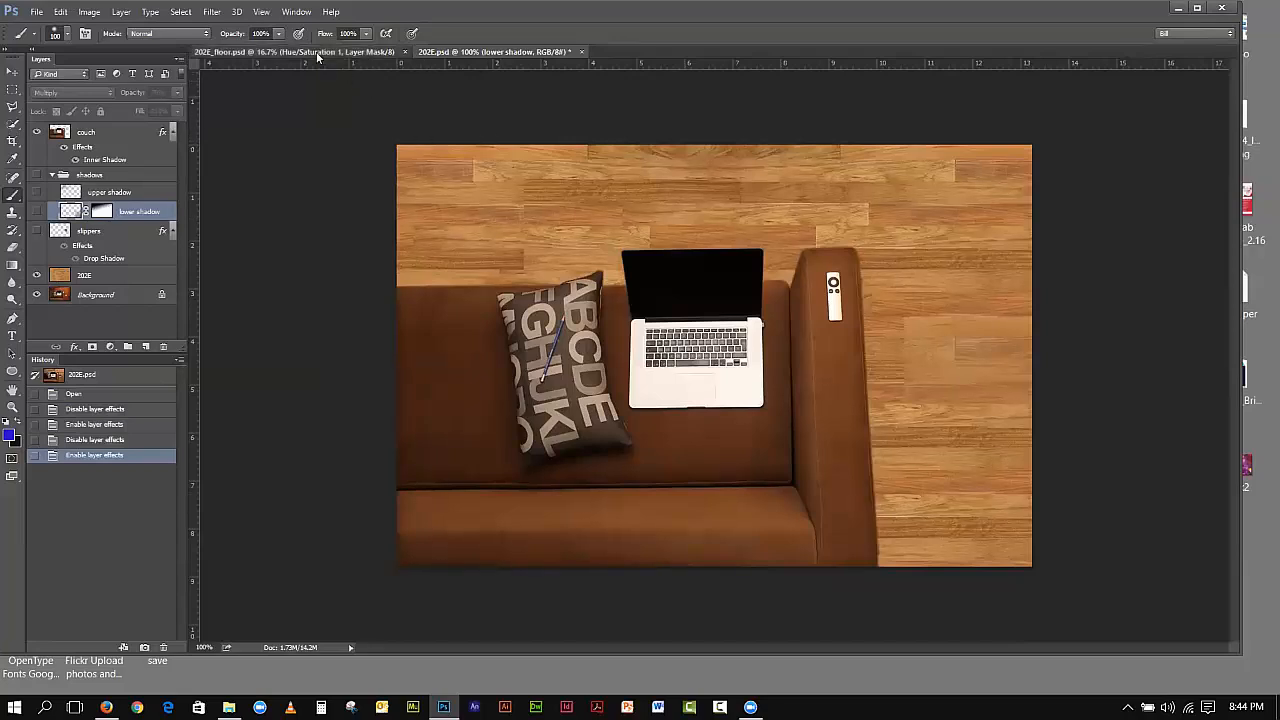
click(404, 52)
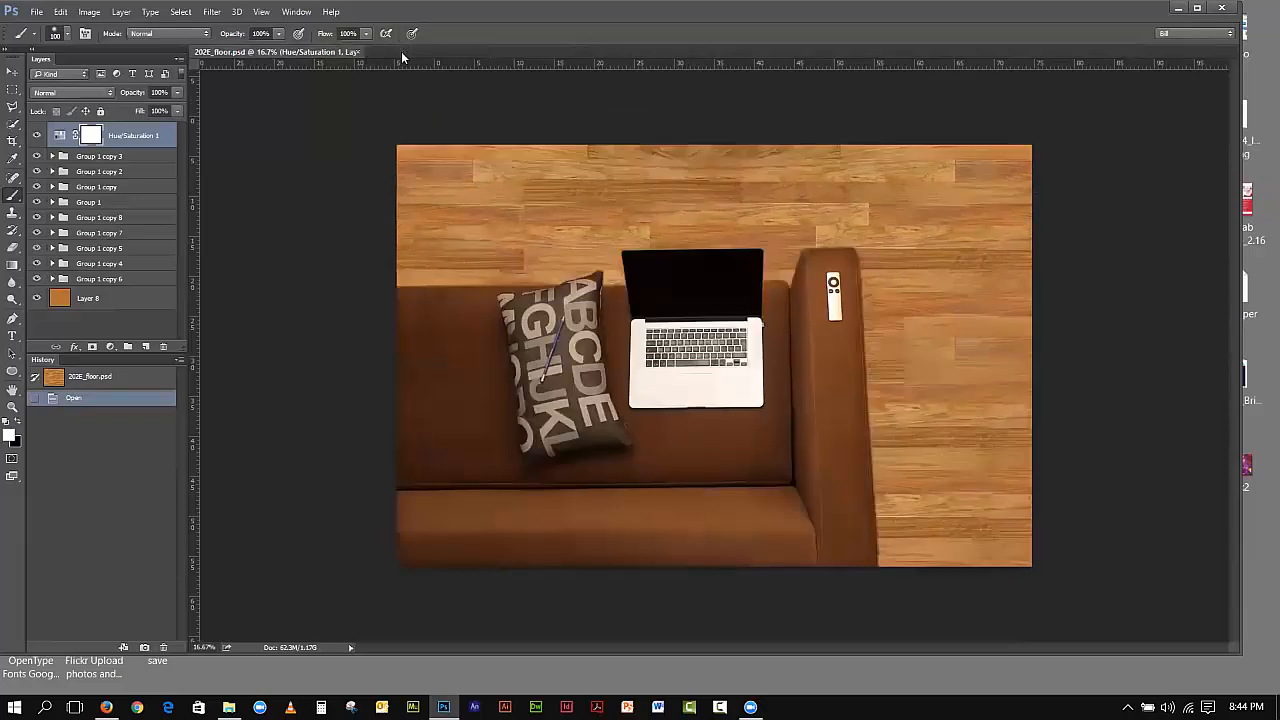
click(1177, 8)
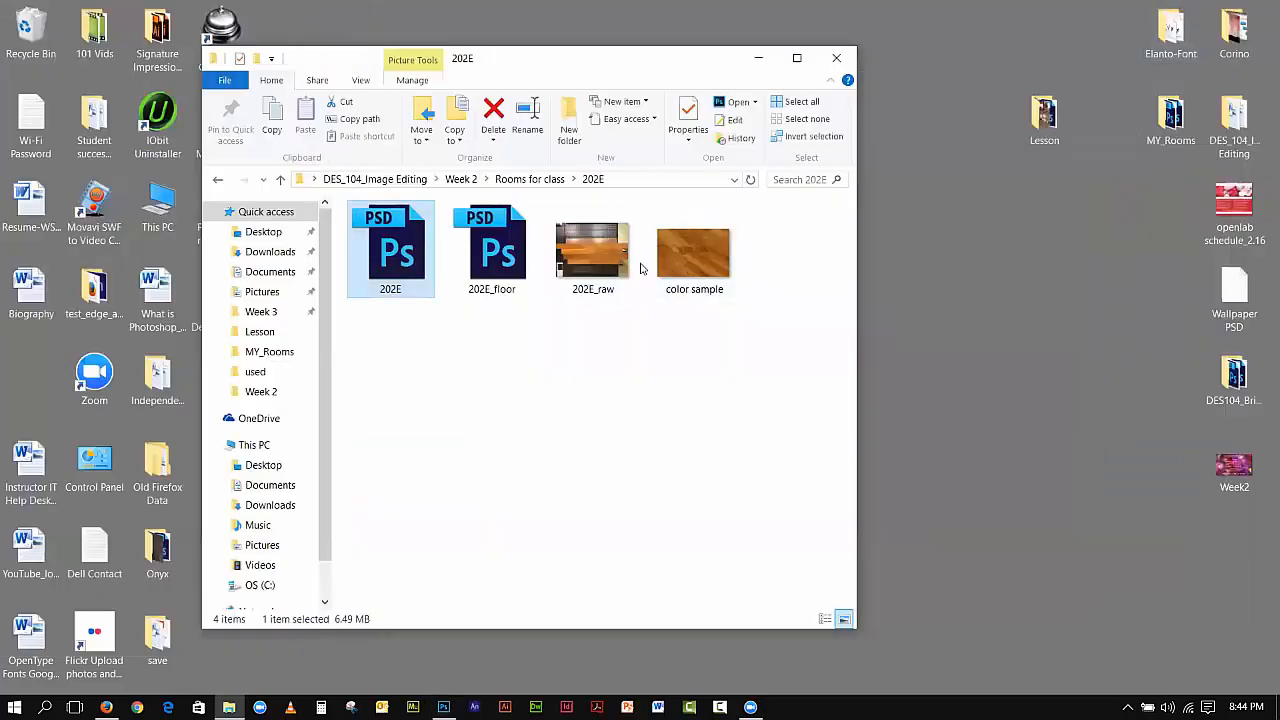
click(598, 247)
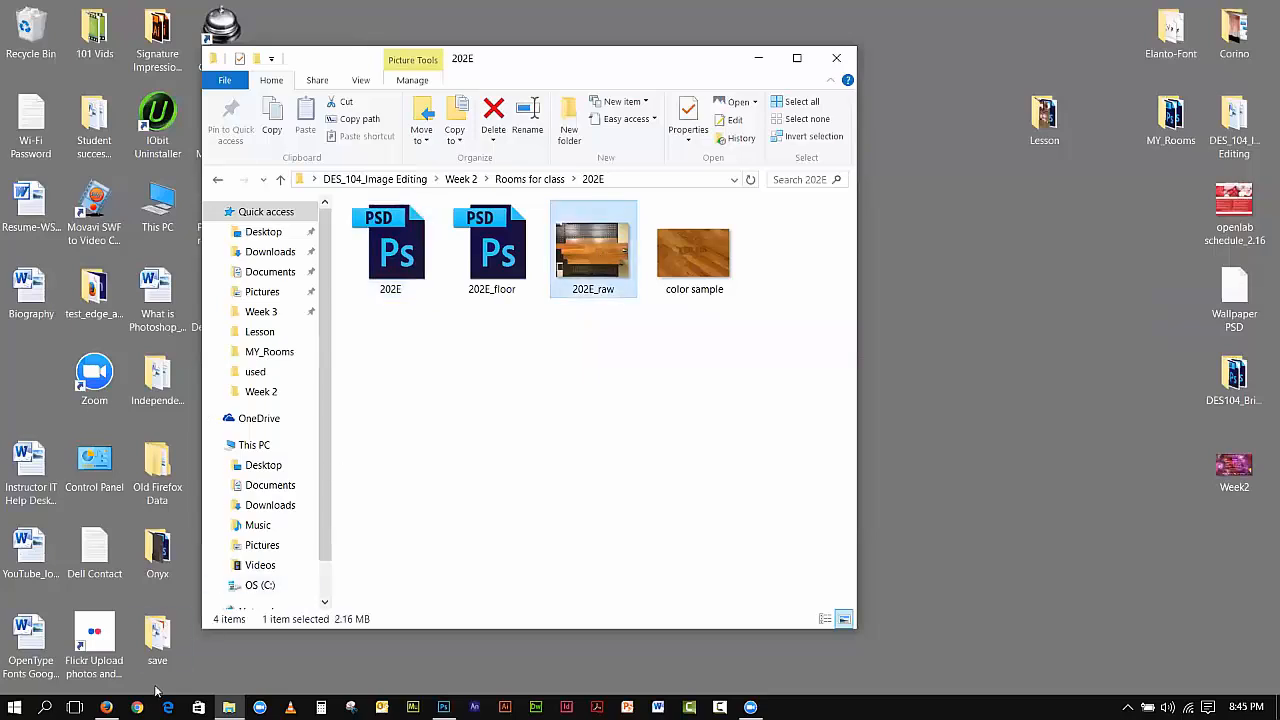
Step: Restore the Photoshop window to a smaller size and place the 202E folder window in front of it
click(443, 707)
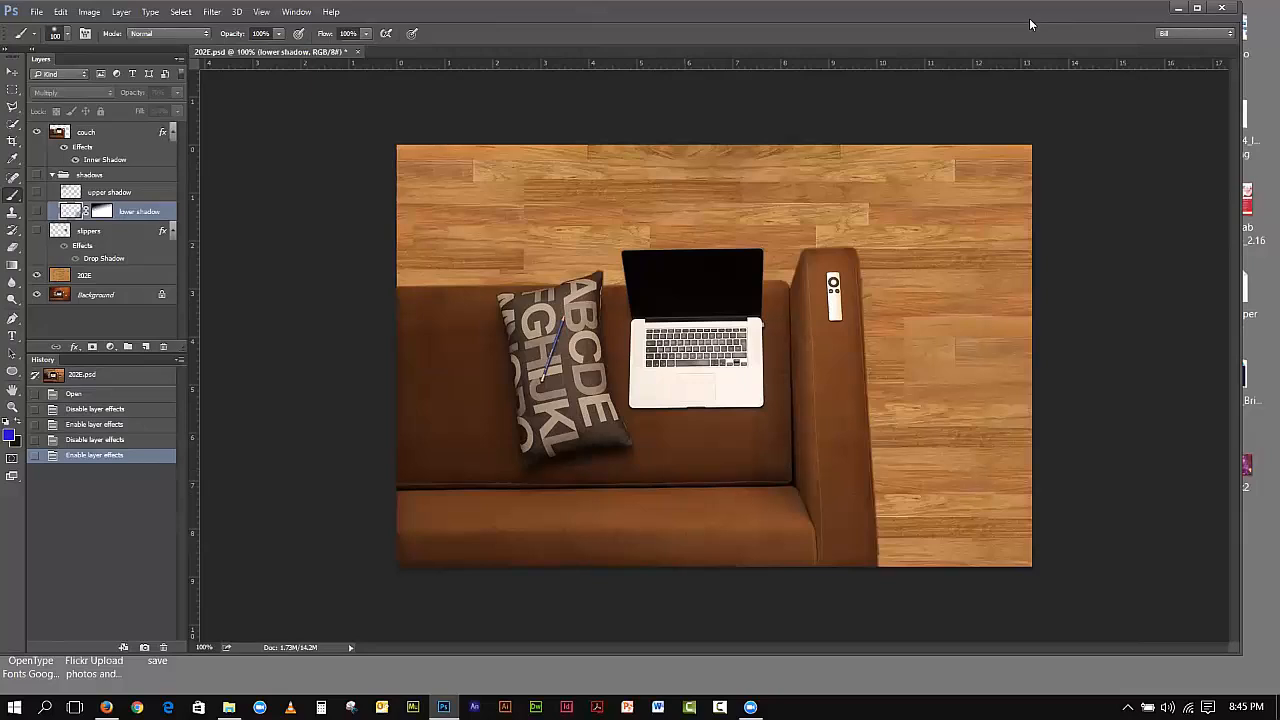
double_click(1029, 18)
click(630, 90)
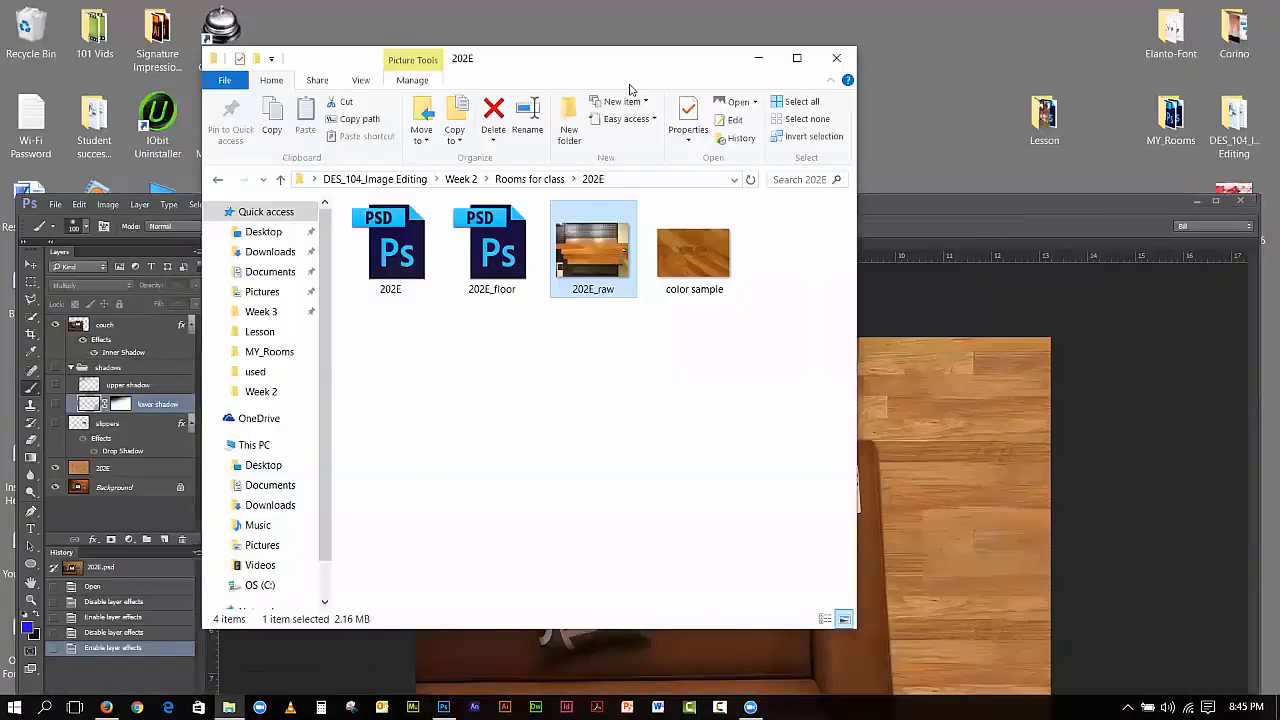
Step: Open 202E_raw.jpg in Photoshop and add a horizontal guide along the upper edge of the first full-width row of orange planks
drag(590, 252, 845, 87)
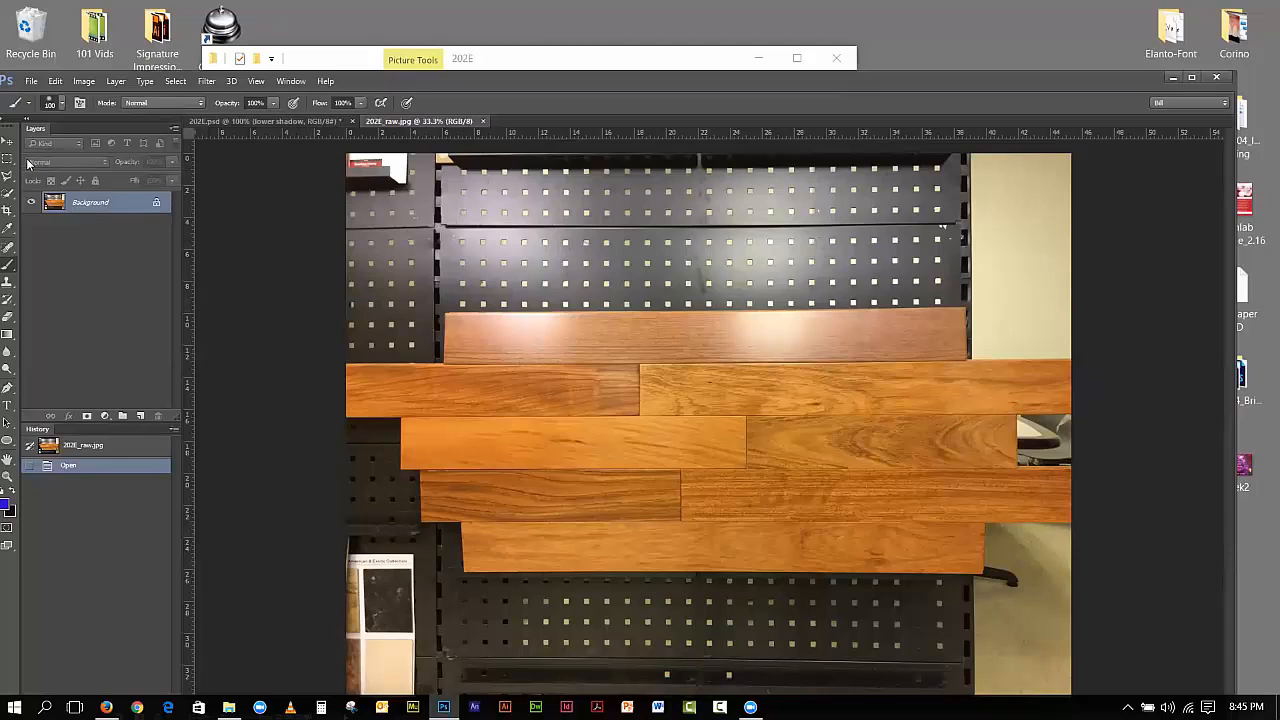
drag(302, 134, 302, 363)
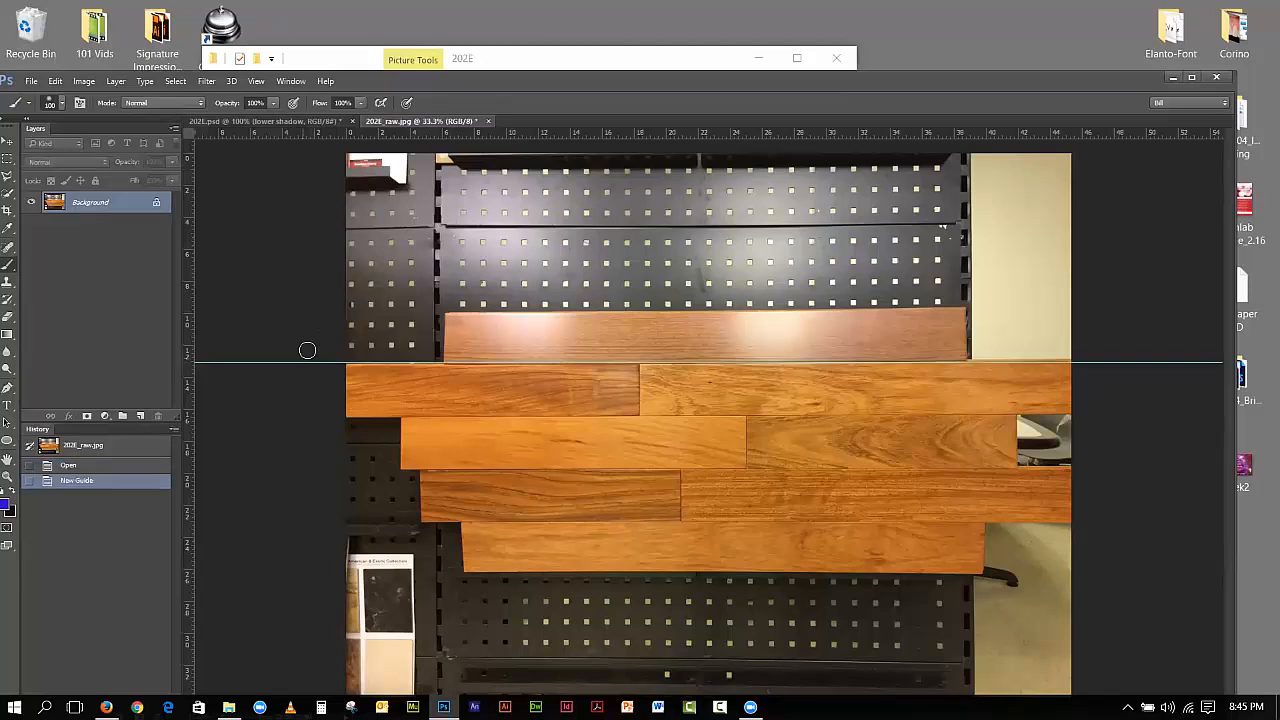
Step: Convert the Background into a regular layer and rotate it 0.32° so the plank row lines up with the guide
double_click(145, 208)
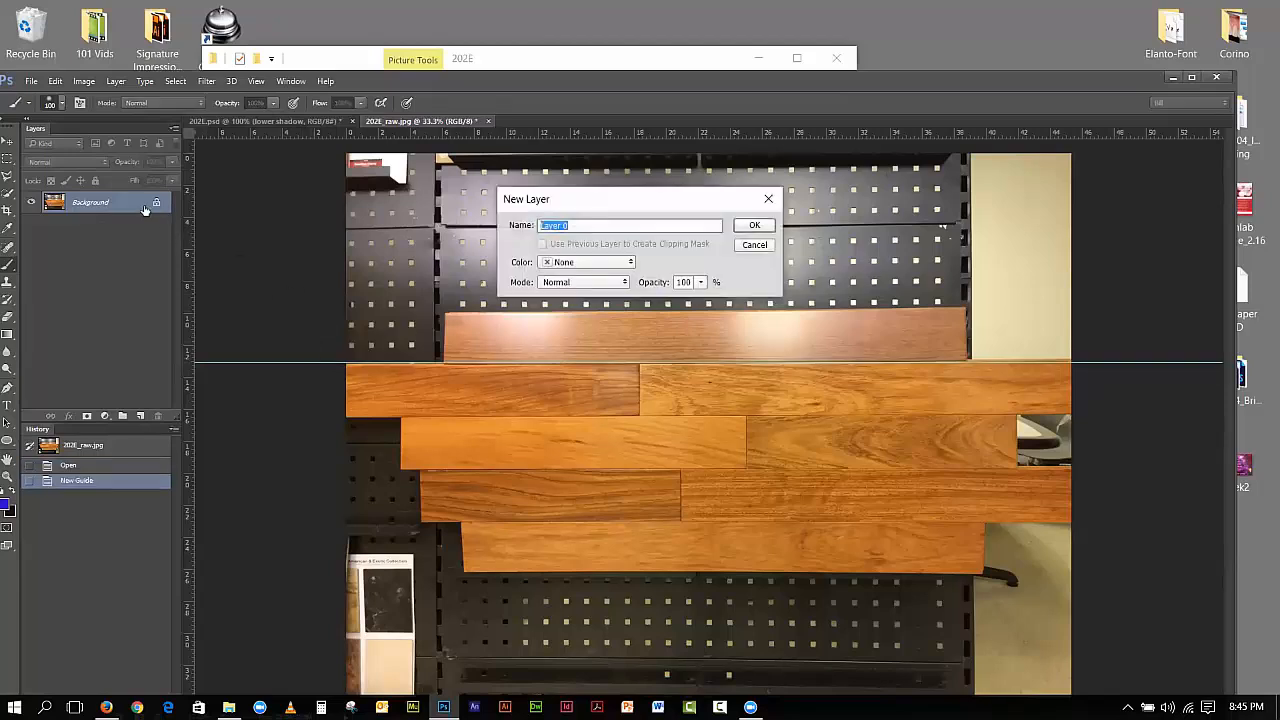
click(750, 224)
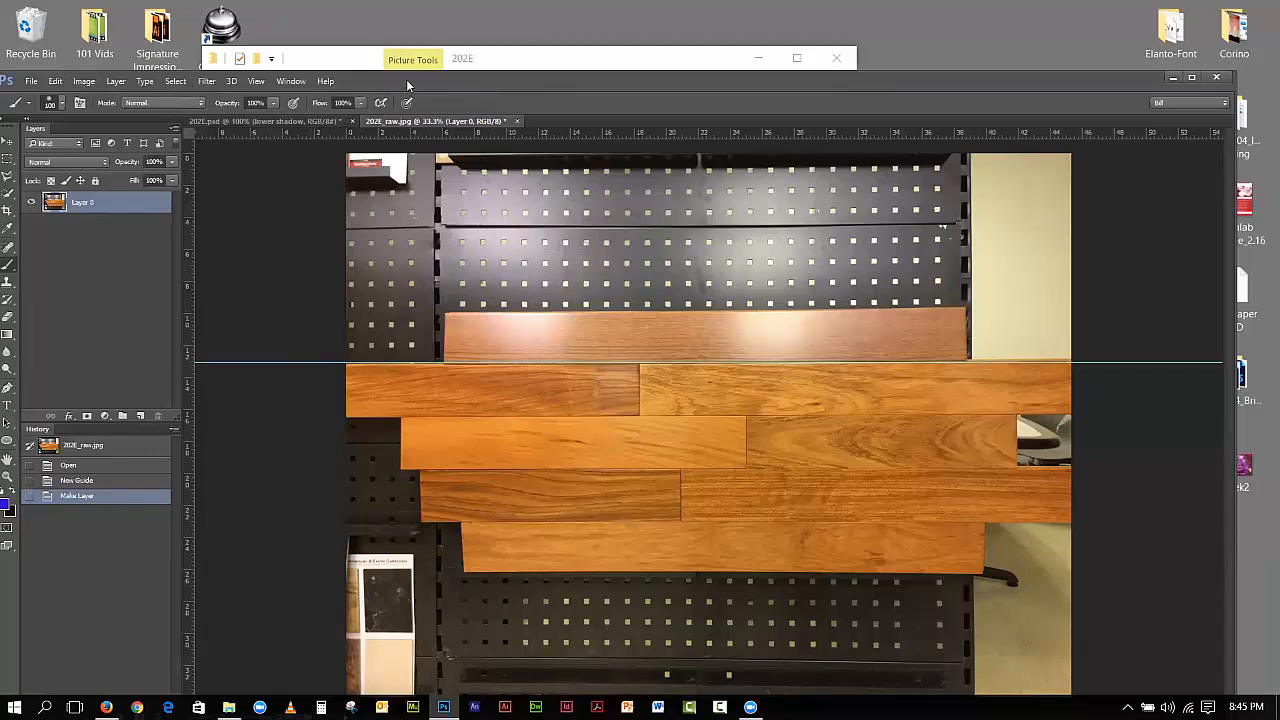
drag(406, 79, 450, 43)
click(101, 47)
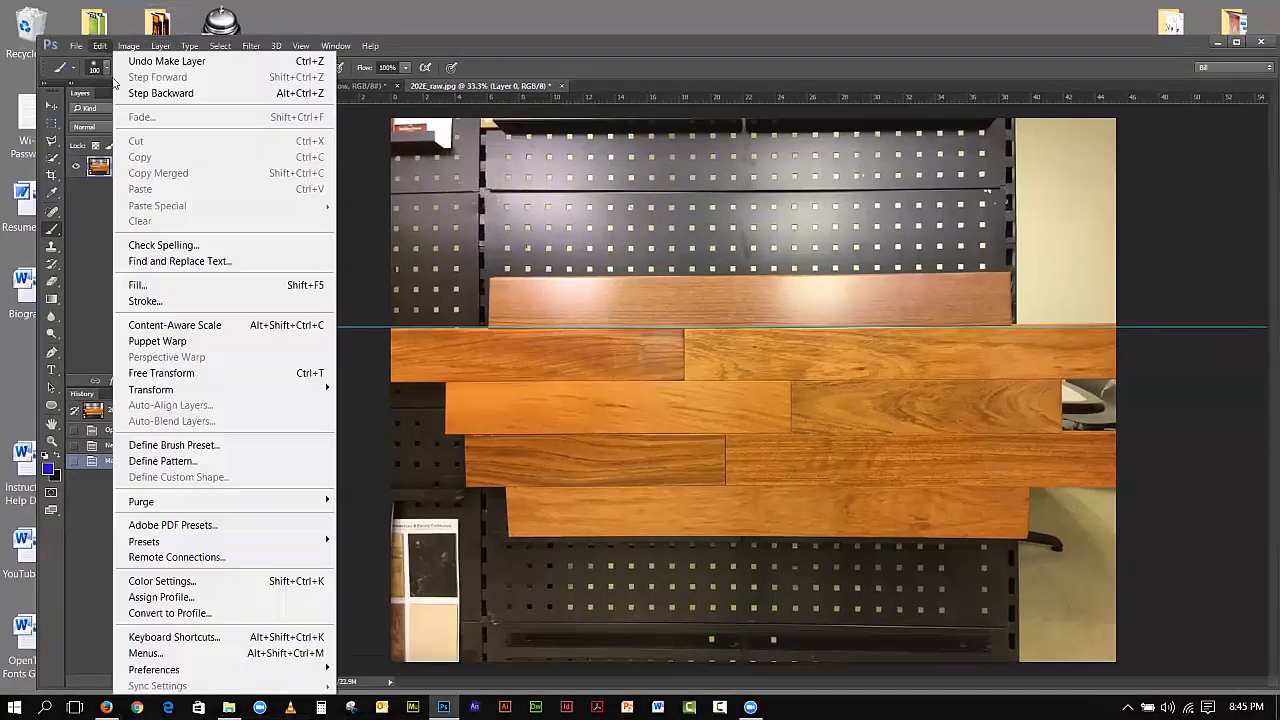
click(158, 375)
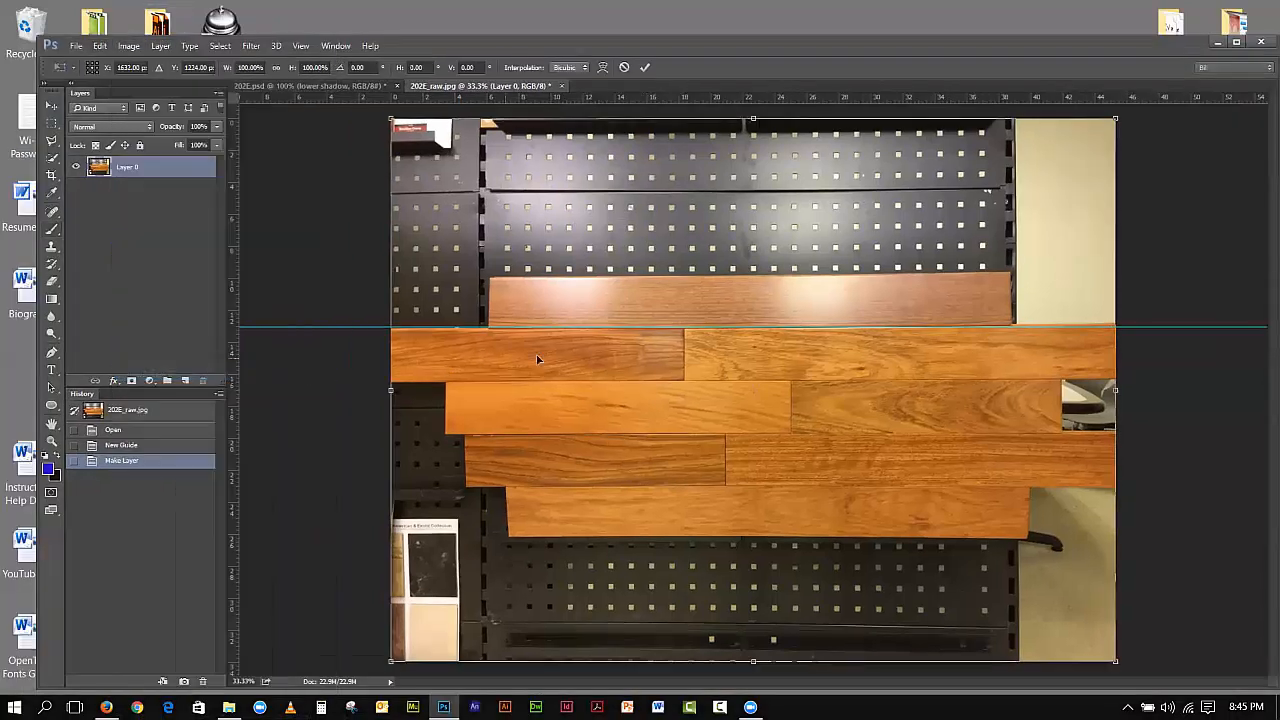
drag(357, 132, 361, 131)
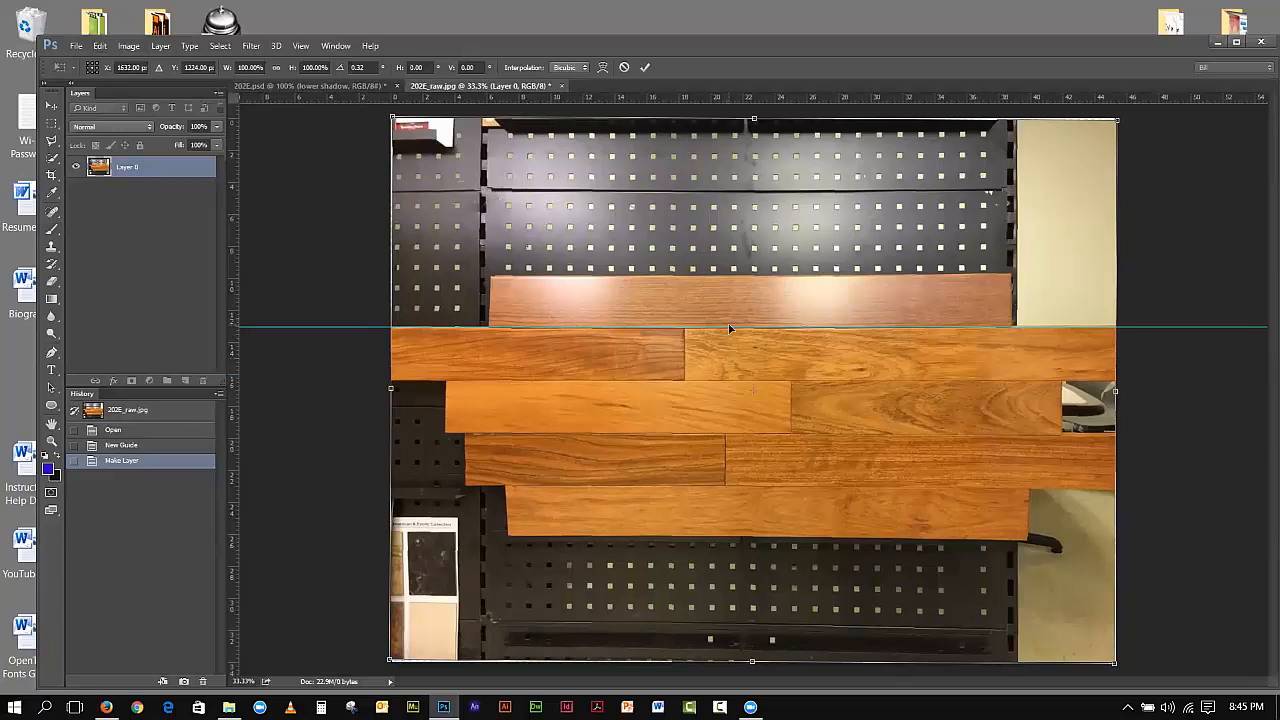
click(53, 123)
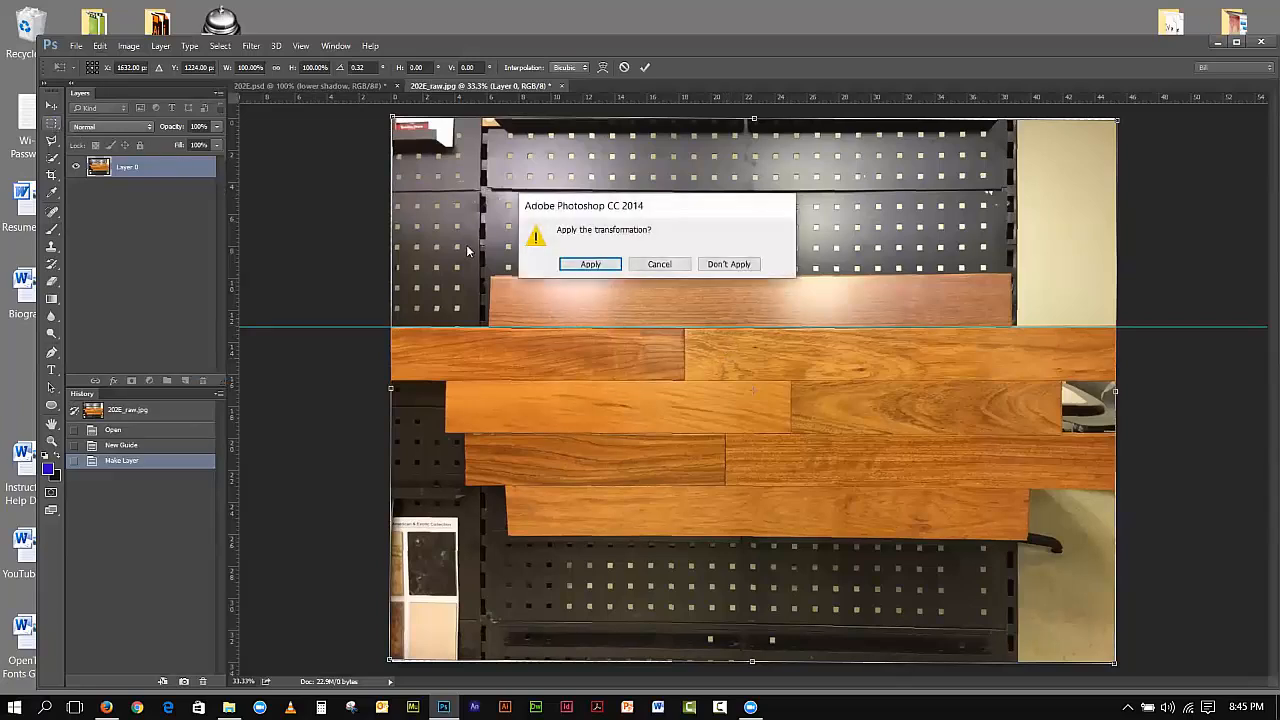
click(590, 264)
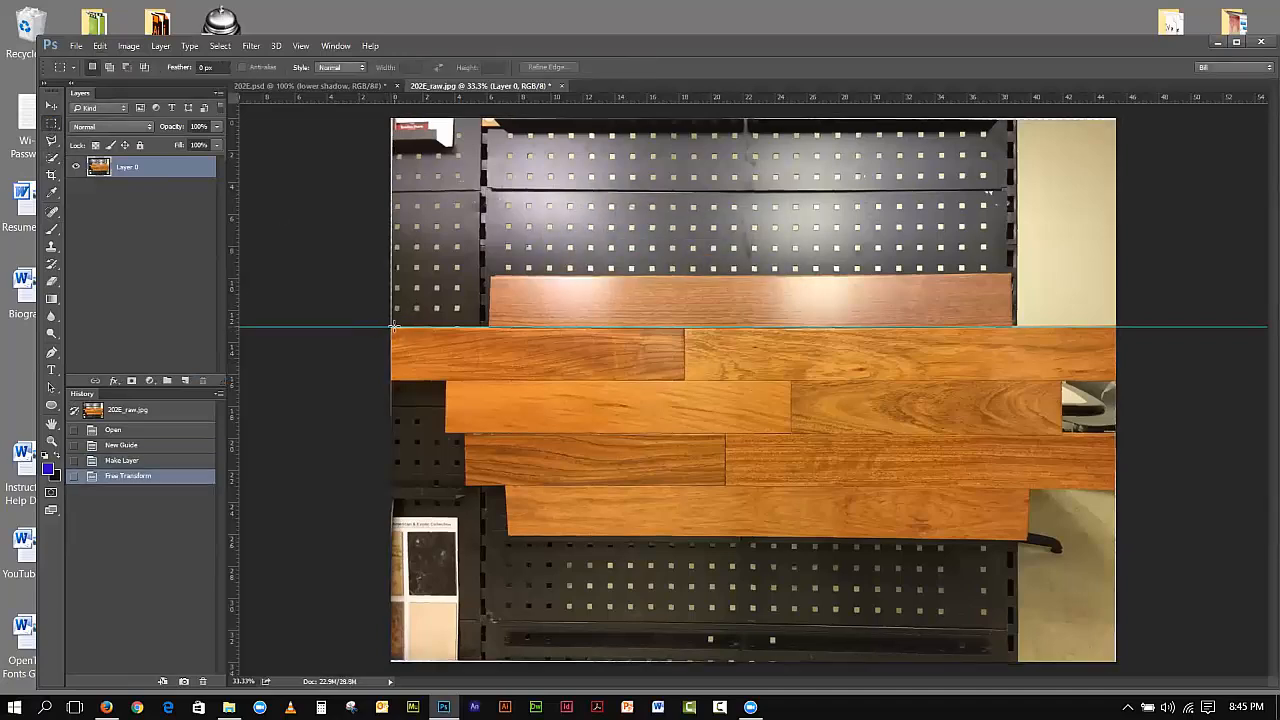
Step: Marquee-select the first plank directly below the guide and scale the selection outline to 107.25% height
drag(392, 326, 681, 379)
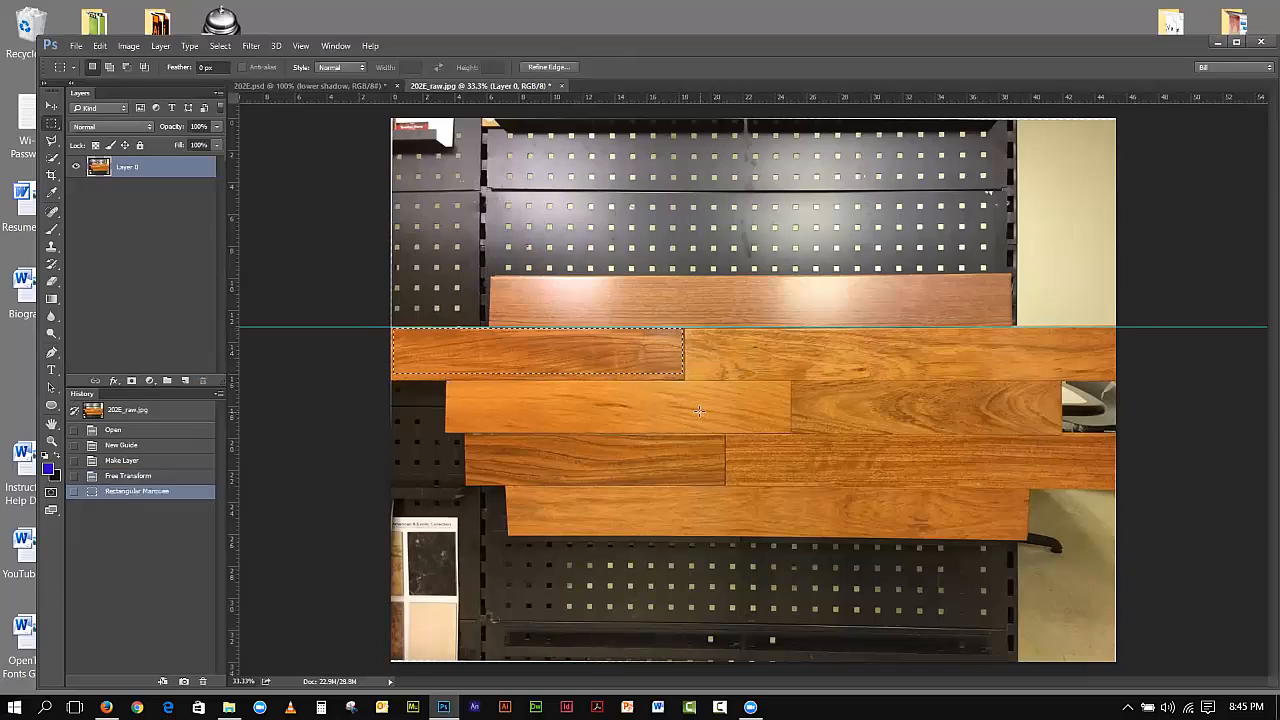
click(220, 46)
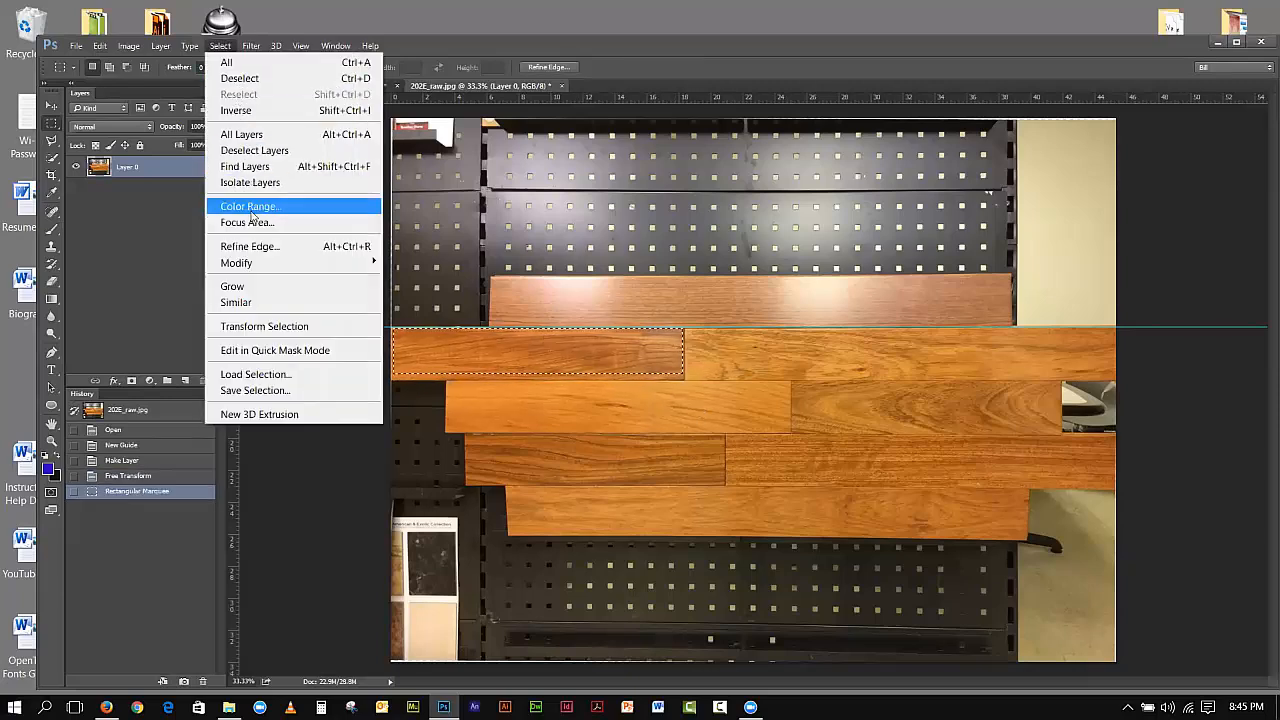
click(262, 326)
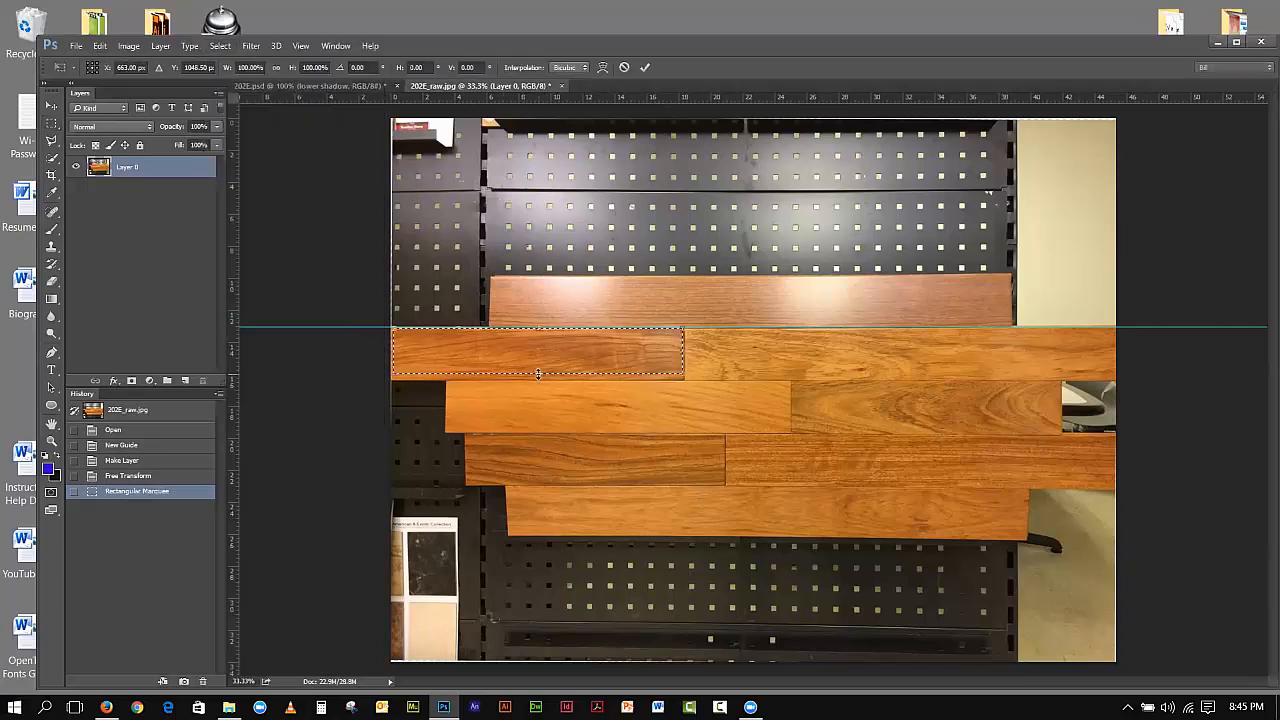
drag(540, 375, 541, 375)
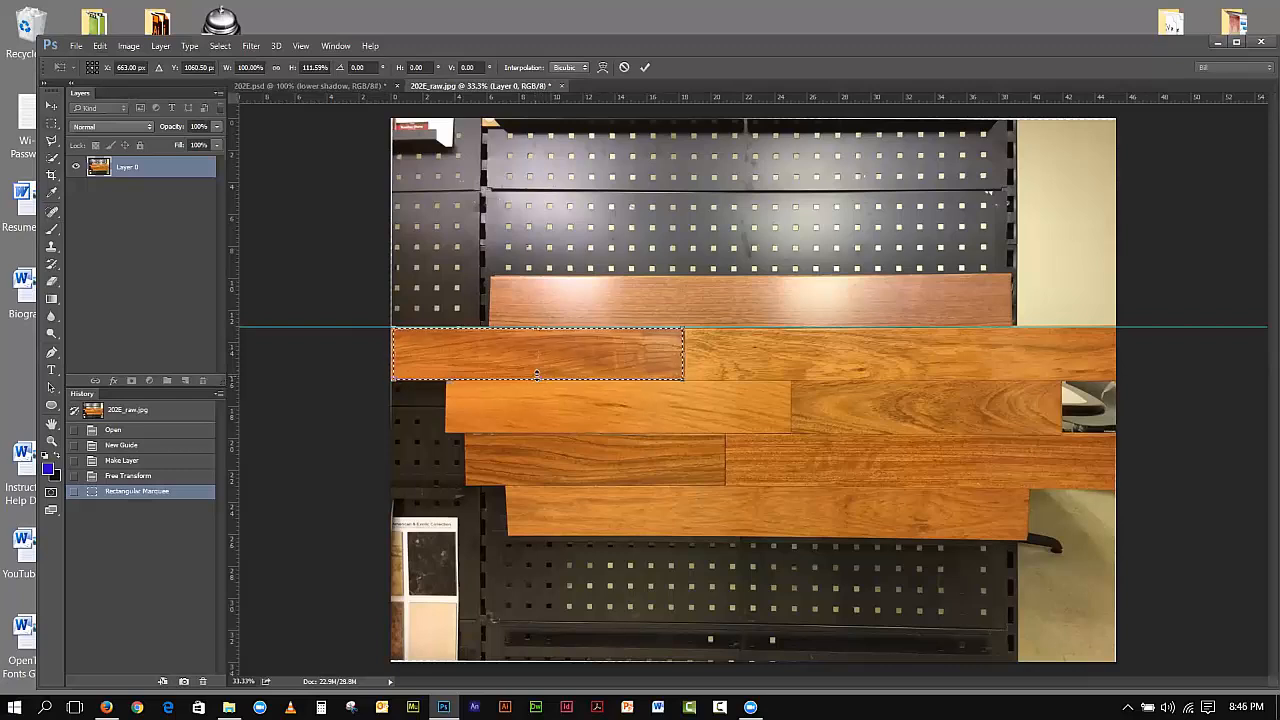
drag(538, 373, 540, 373)
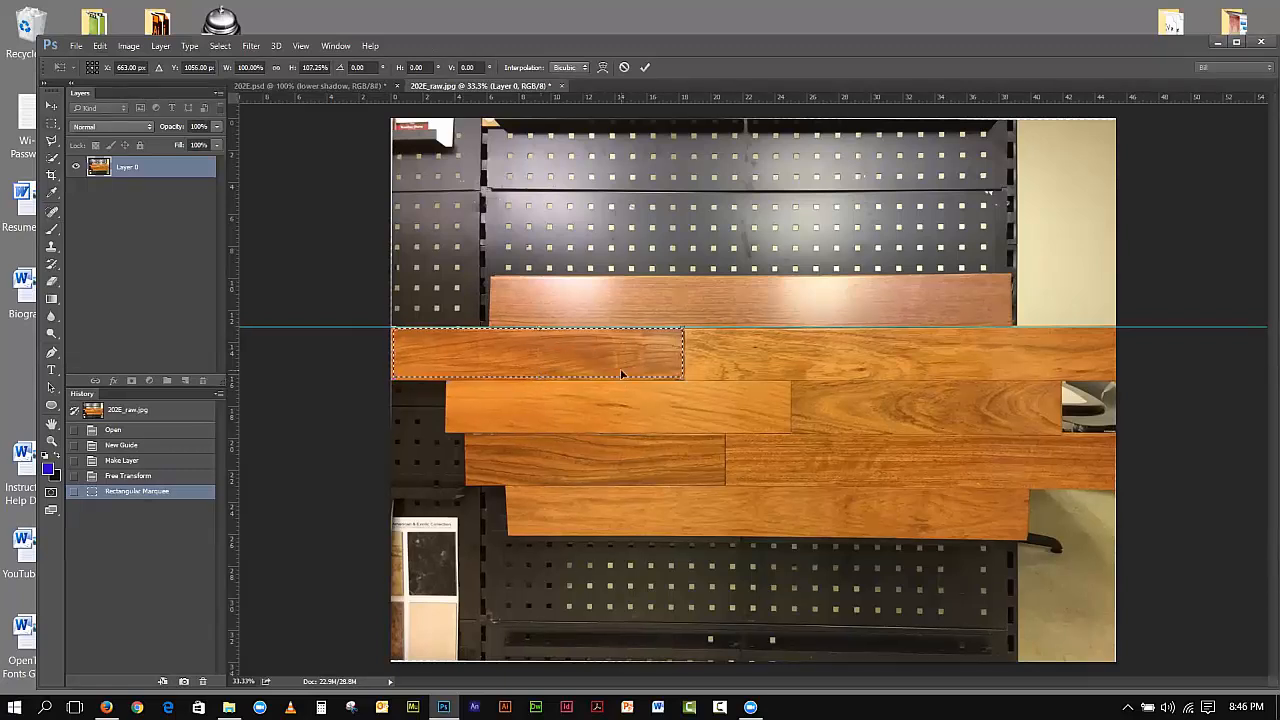
click(220, 46)
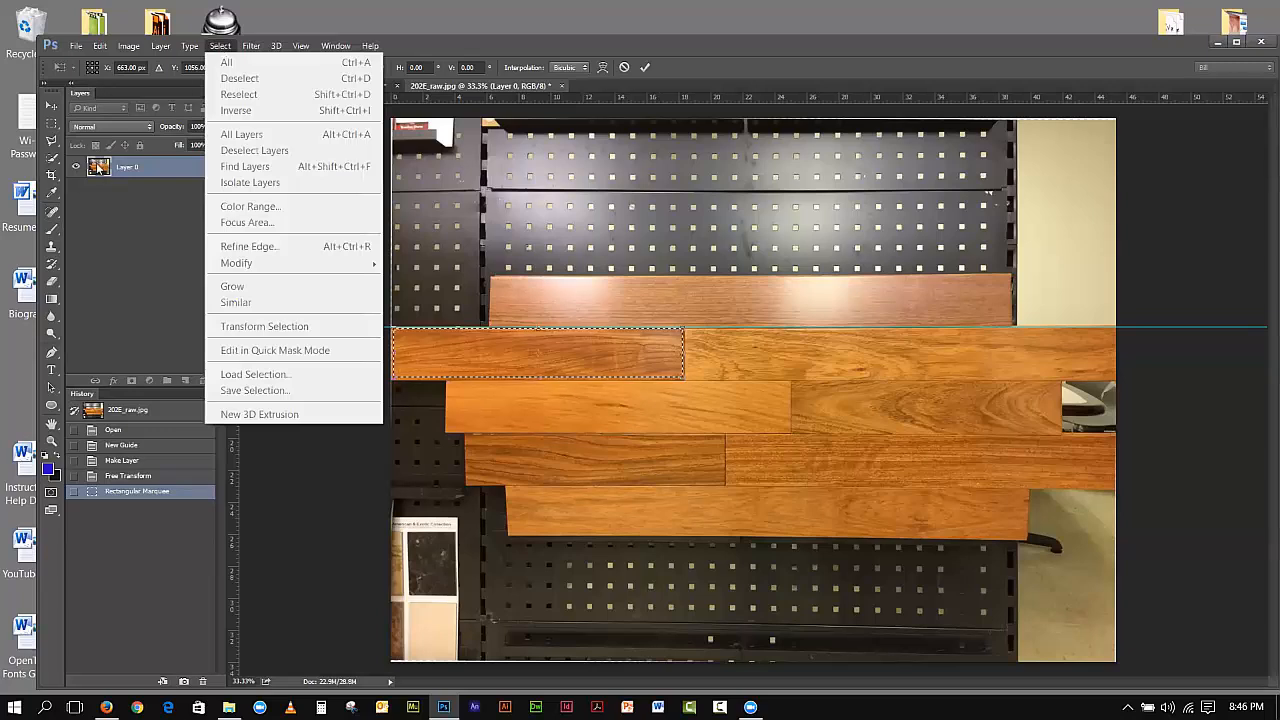
click(51, 105)
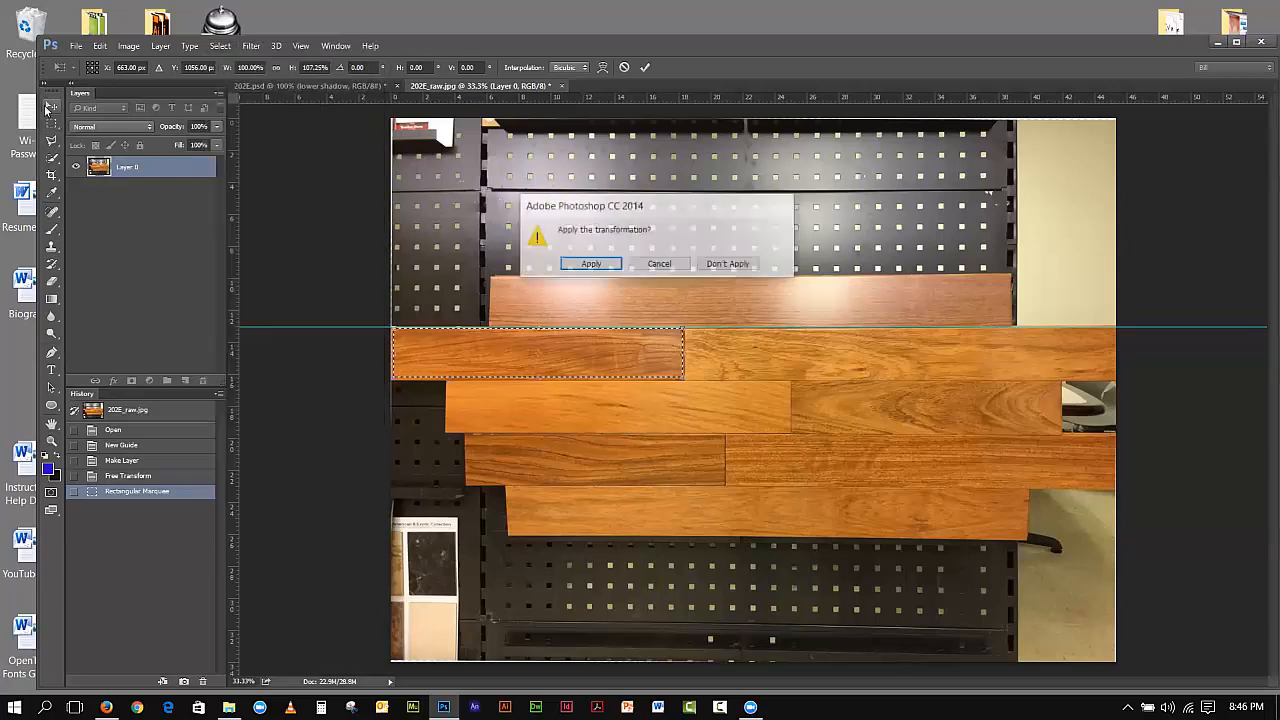
click(590, 264)
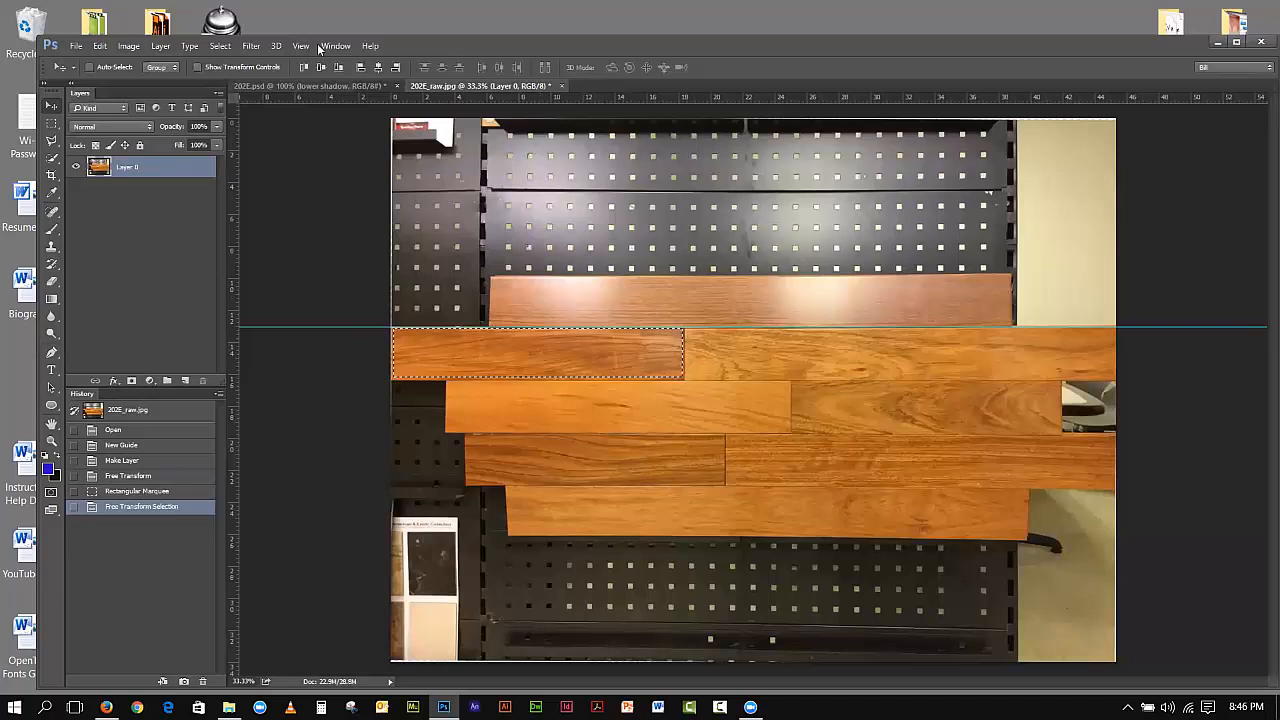
Step: Save the plank selection as a new channel named board
click(219, 47)
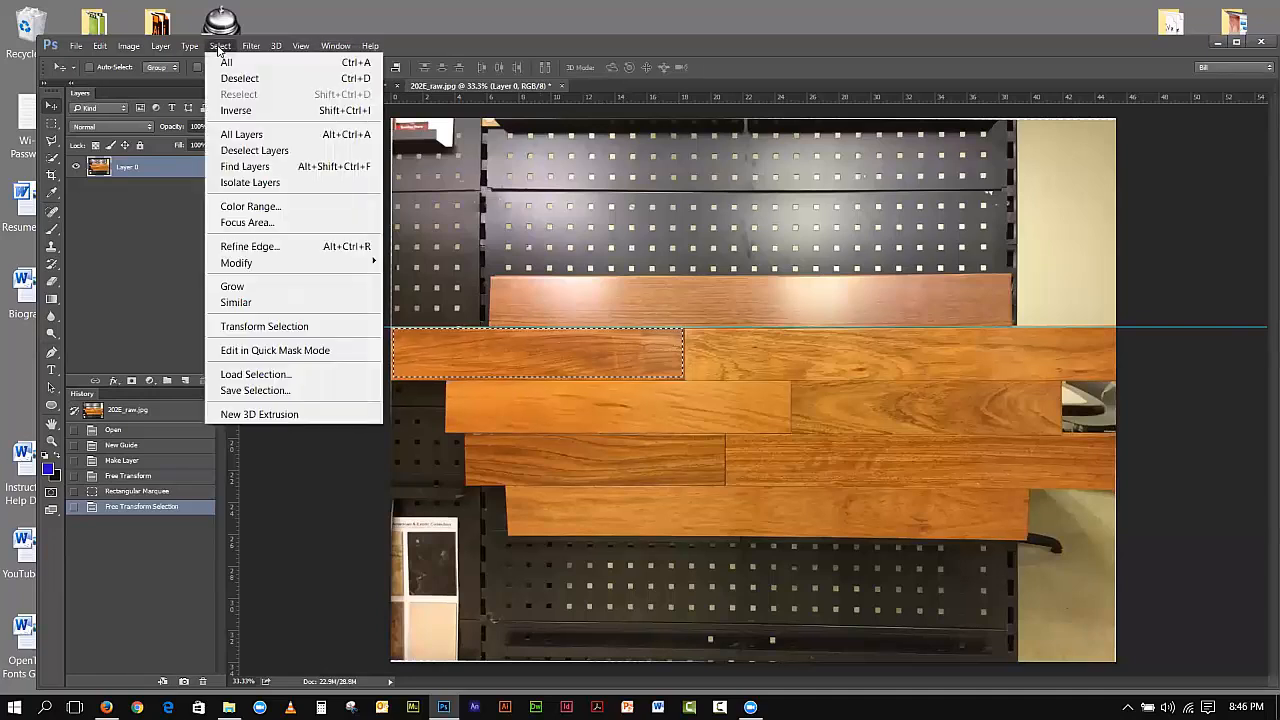
click(293, 390)
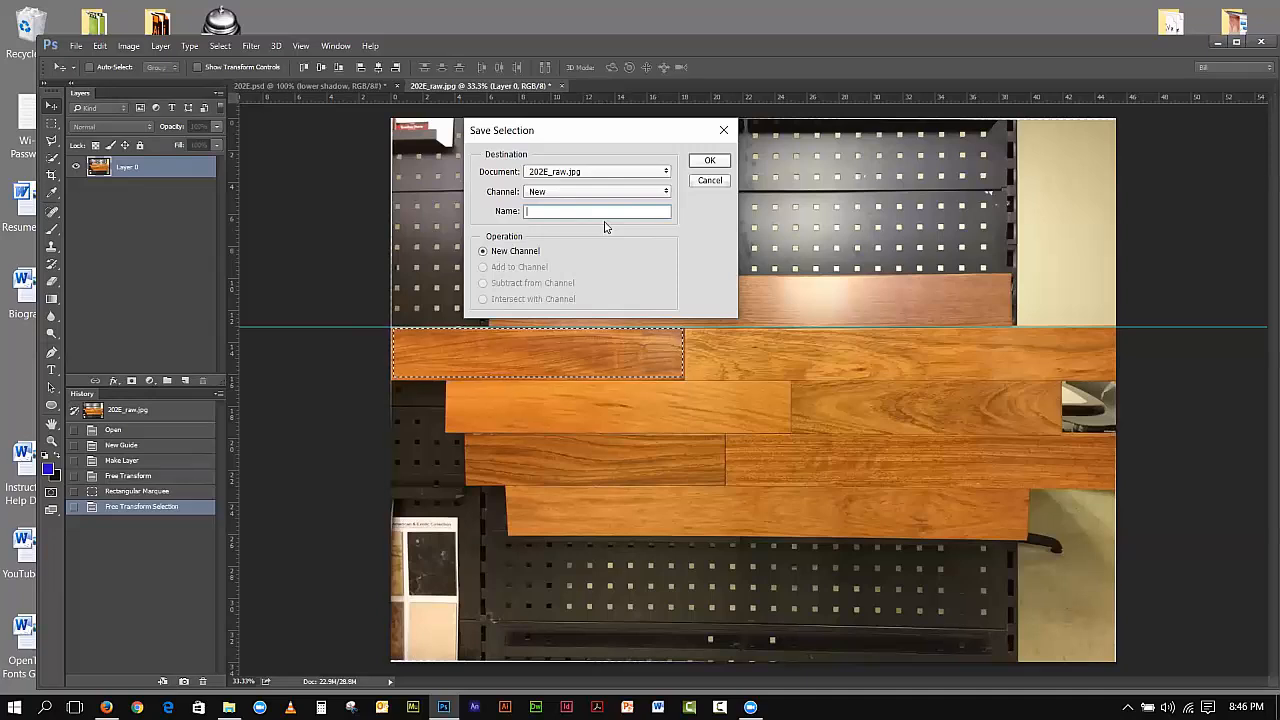
text(oard)
click(710, 161)
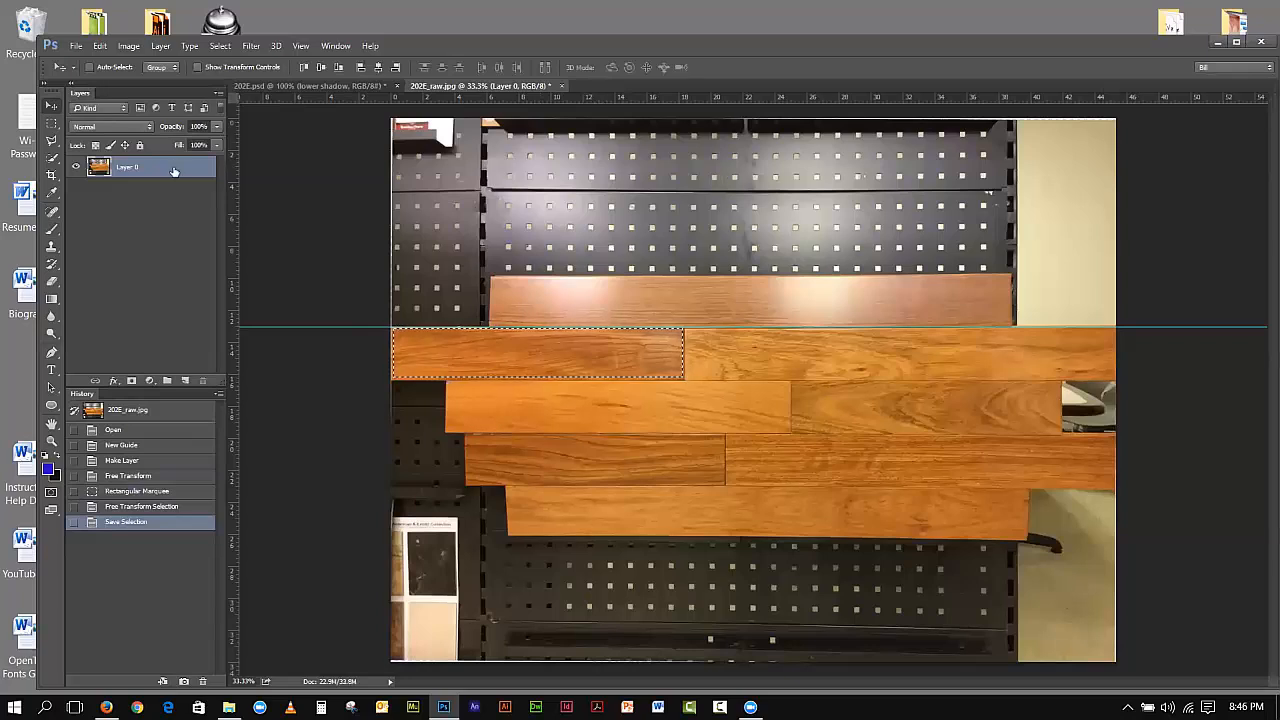
Step: Copy the selected plank to its own layer and check it by toggling the visibility of the photo layer, Layer 0
click(160, 46)
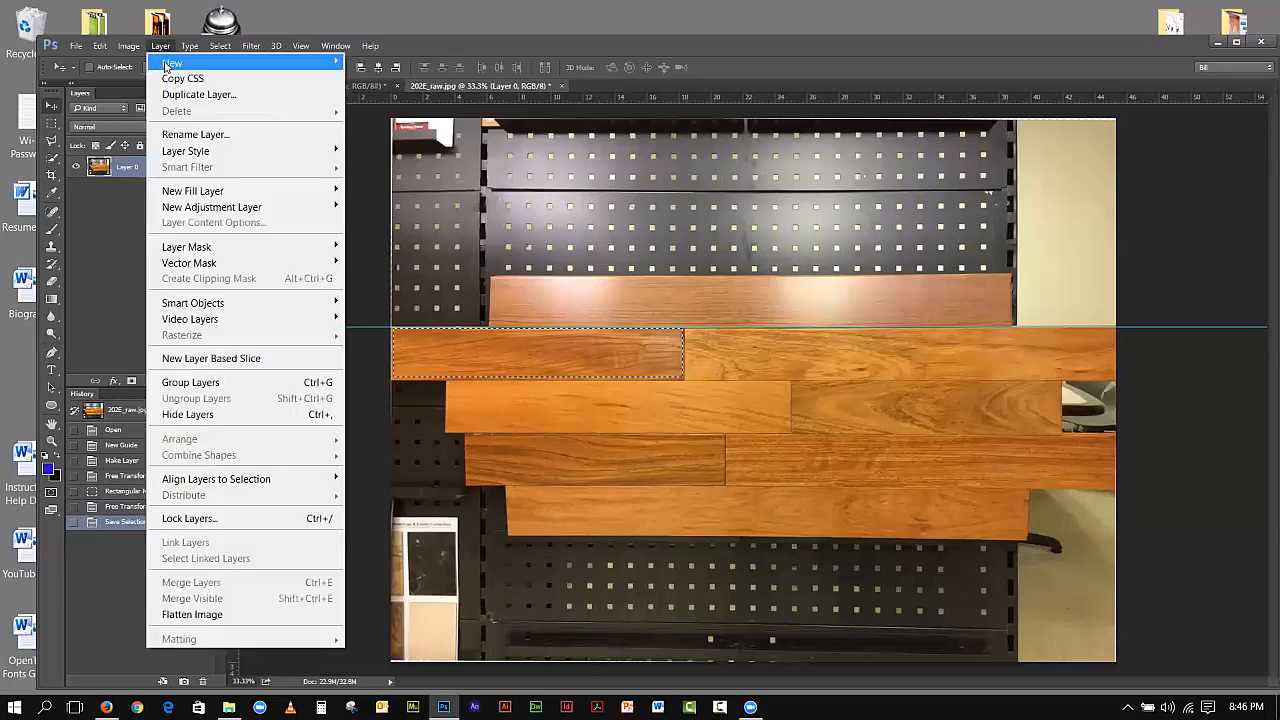
mouse_move(166, 66)
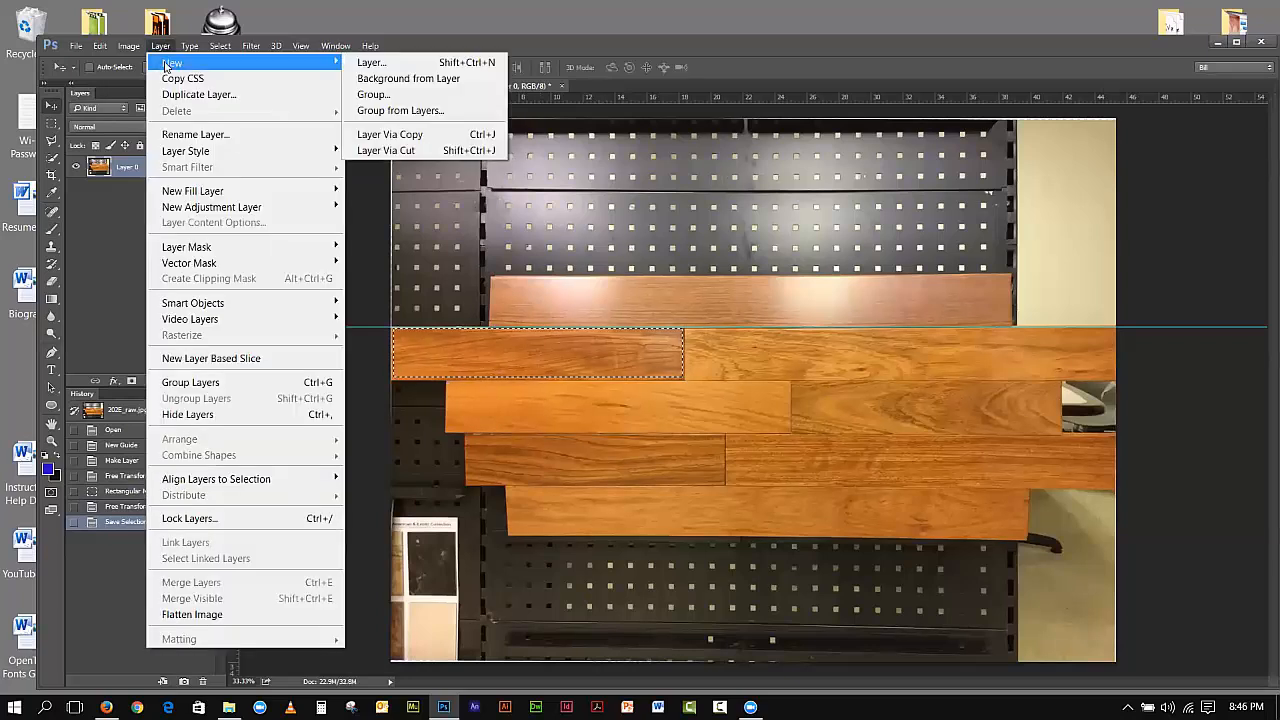
click(385, 136)
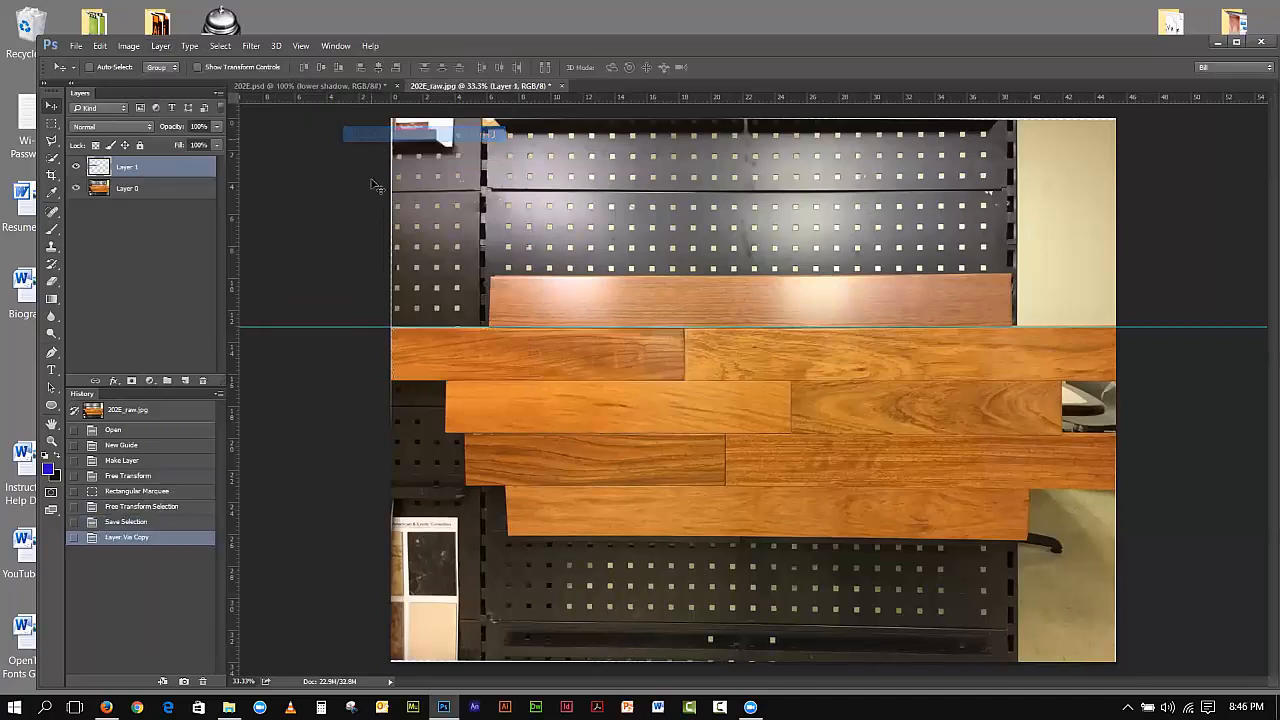
click(74, 188)
click(74, 188)
click(74, 188)
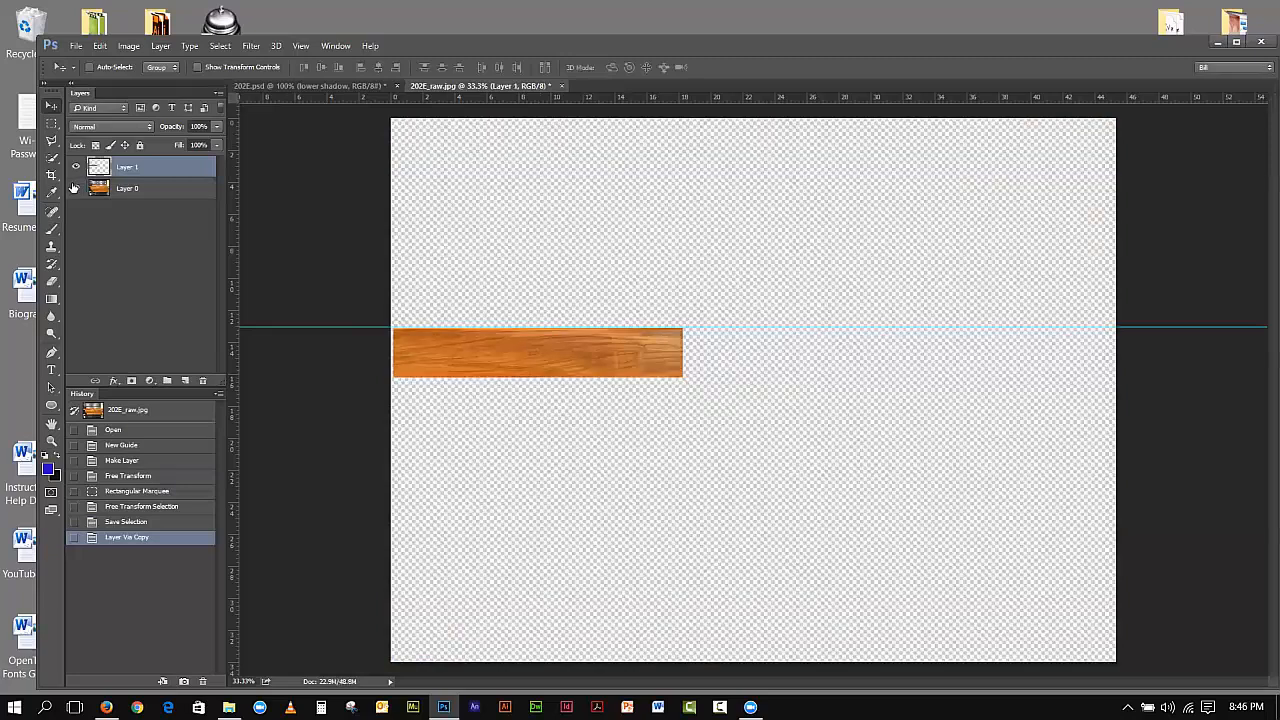
click(74, 188)
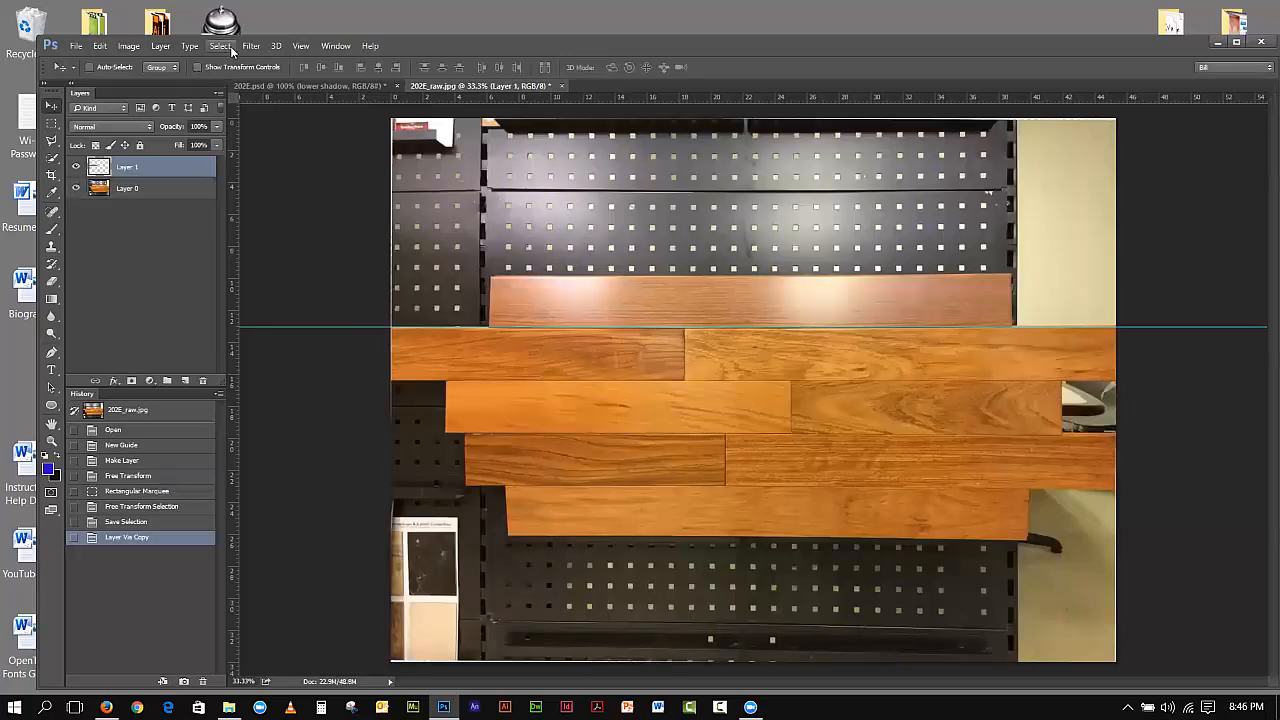
Step: Load the saved board channel as a new selection
click(222, 46)
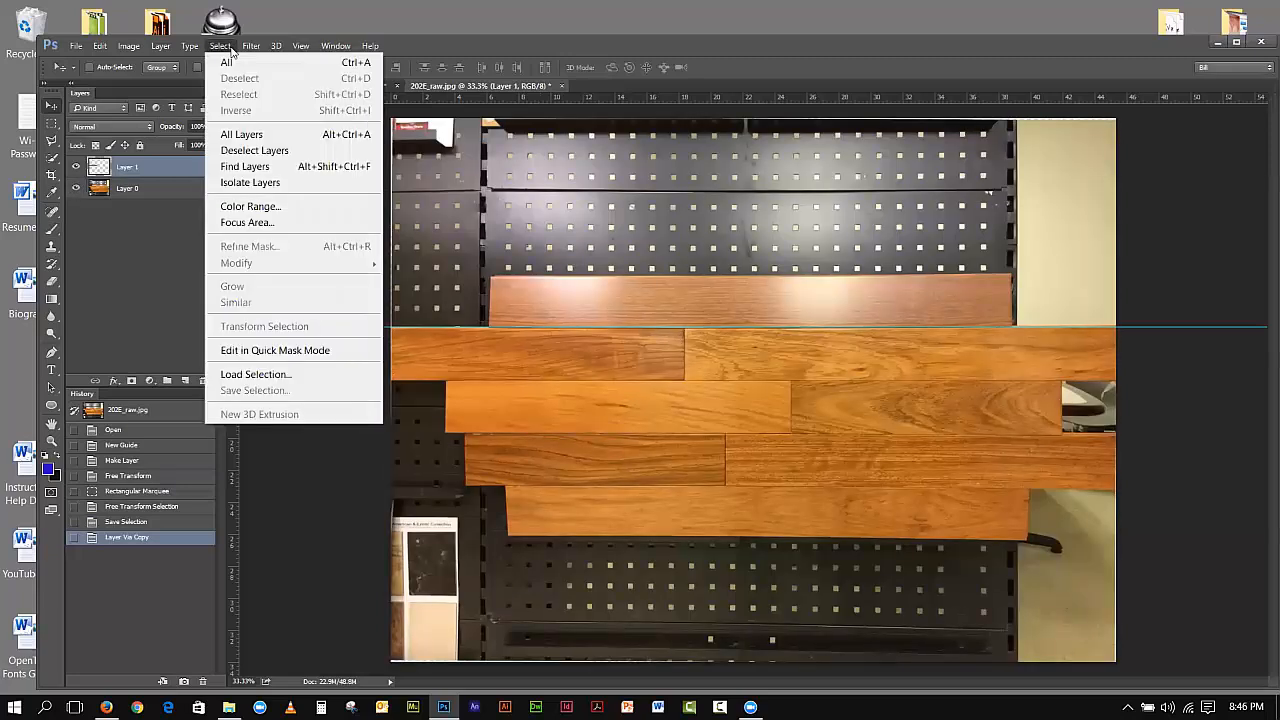
click(254, 374)
click(810, 228)
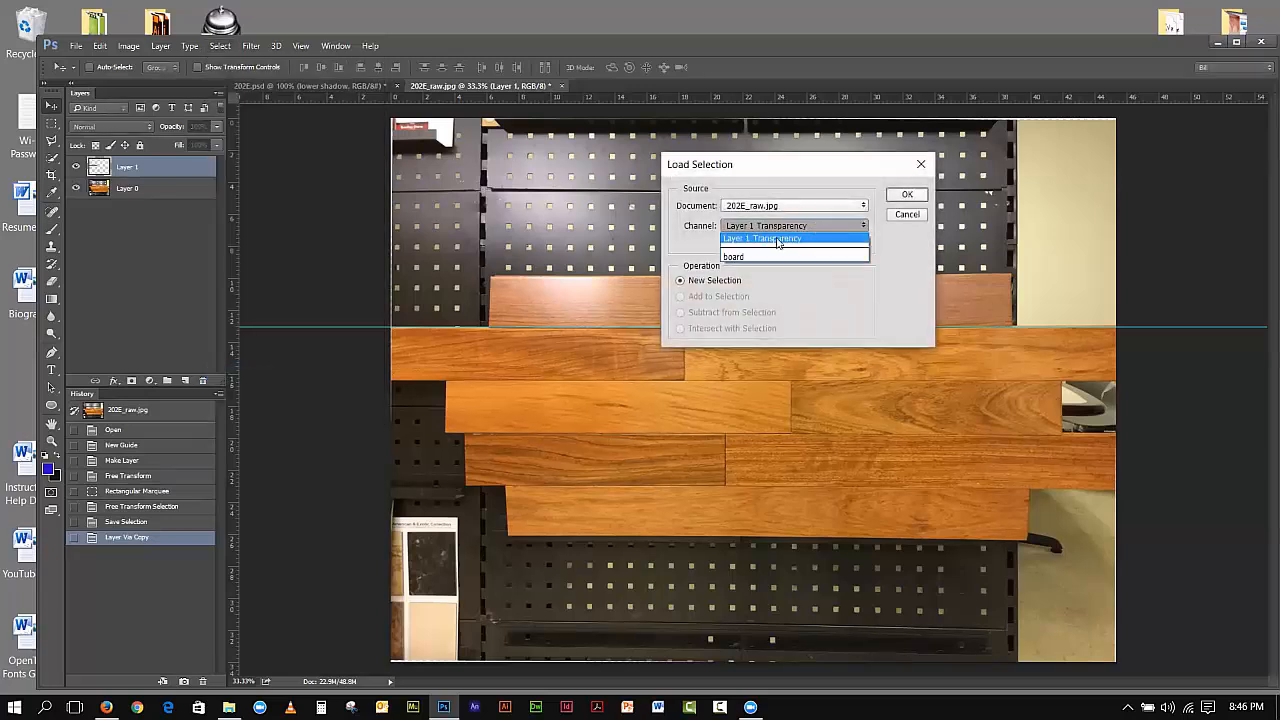
click(760, 258)
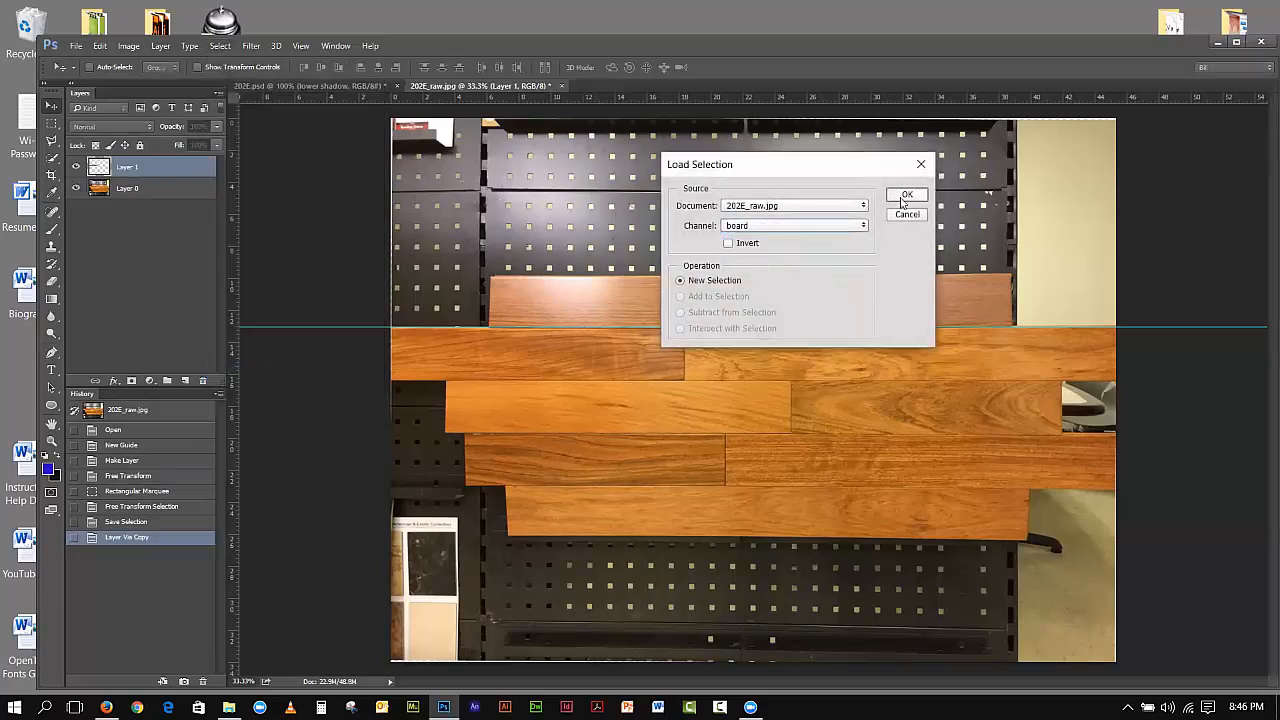
click(905, 196)
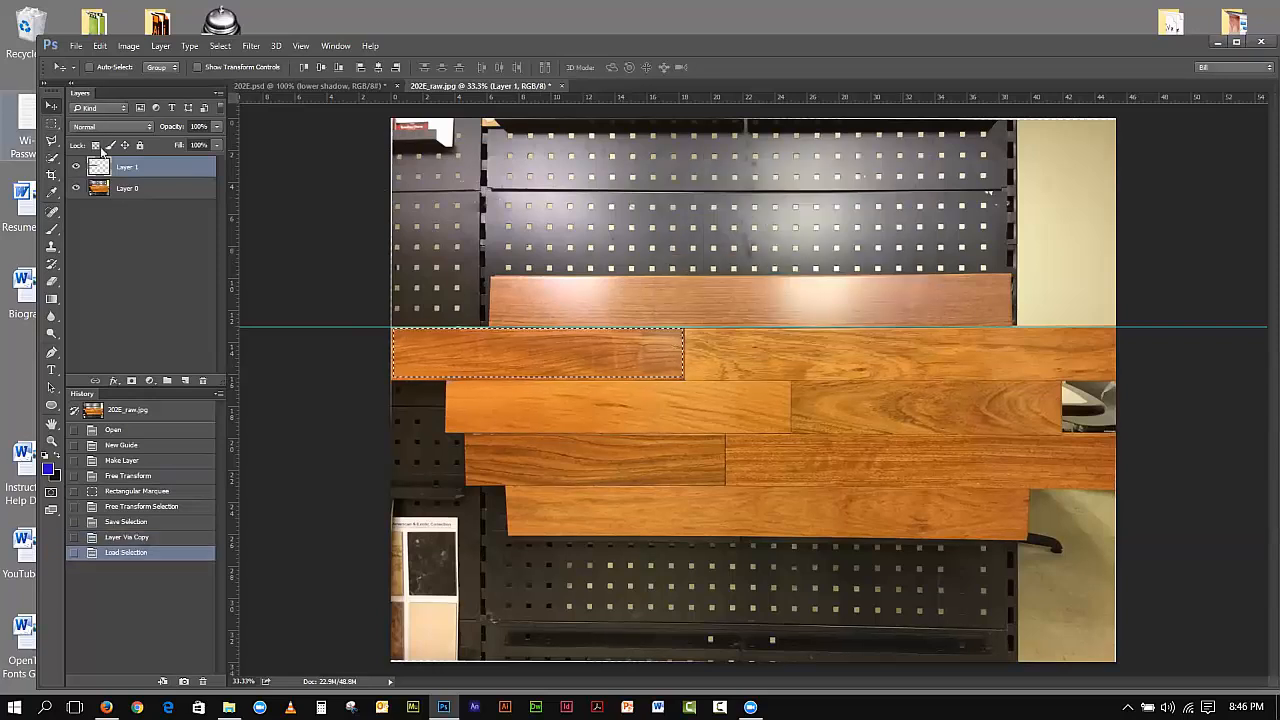
Step: Shift only the board selection outline horizontally onto the second plank in the row, starting at the seam between the two planks
click(55, 127)
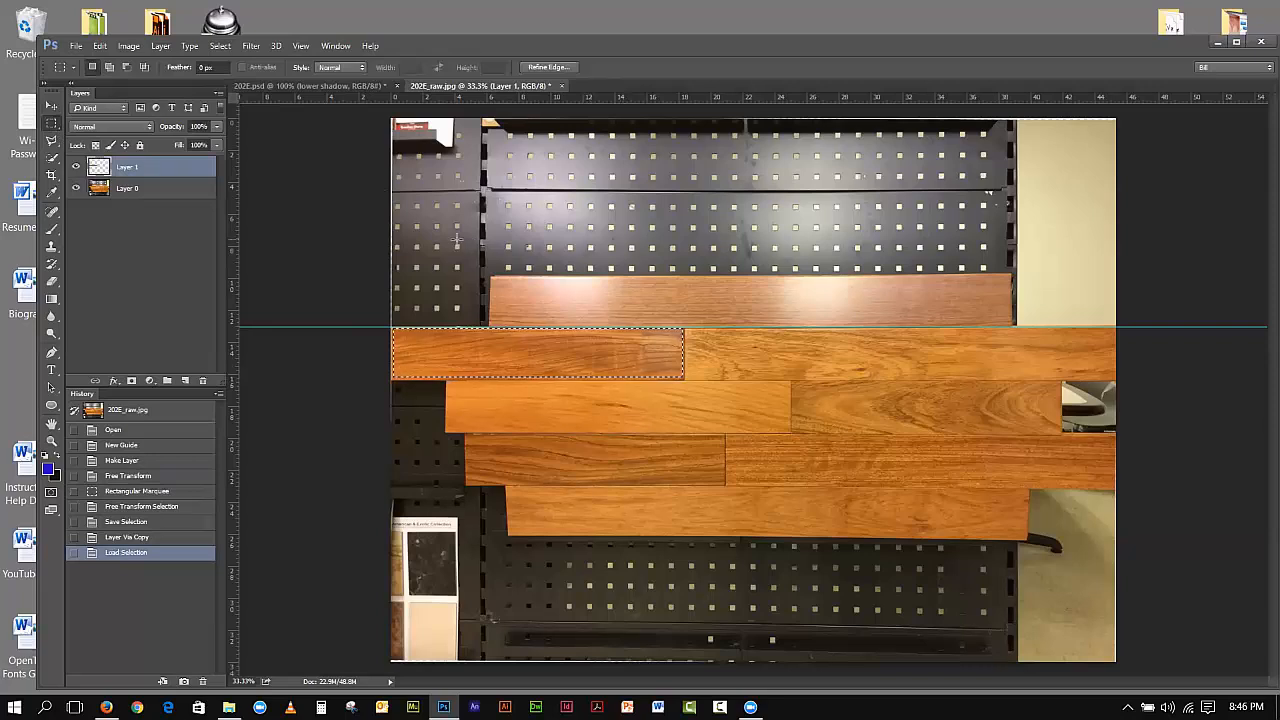
key(Right)
key(shift+Right)
key(shift+Right)
key(shift+Right)
key(shift+Right)
key(shift+Right)
key(shift+Right)
key(shift+Right)
key(shift+Right)
key(shift+Right)
key(shift+Right)
key(shift+Right)
key(shift+Right)
key(shift+Right)
key(shift+Right)
key(shift+Right)
key(shift+Right)
key(shift+Right)
key(shift+Right)
key(shift+Right)
key(shift+Right)
key(shift+Right)
key(shift+Right)
key(shift+Right)
key(shift+Right)
key(shift+Right)
key(shift+Right)
key(shift+Right)
key(shift+Right)
key(shift+Right)
key(shift+Right)
key(shift+Right)
key(shift+Right)
key(shift+Right)
key(shift+Right)
key(shift+Right)
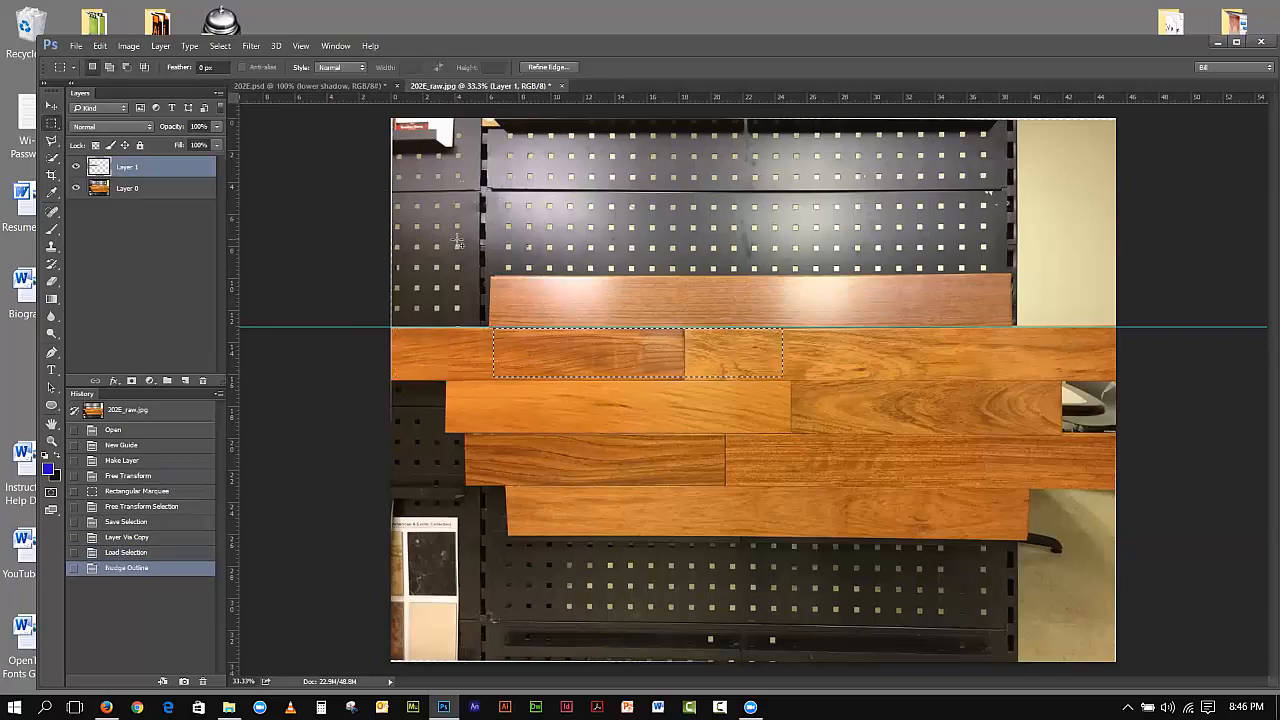
key(shift+Right)
key(shift+Right)
key(shift+Right)
key(shift+Right)
key(shift+Right)
key(shift+Right)
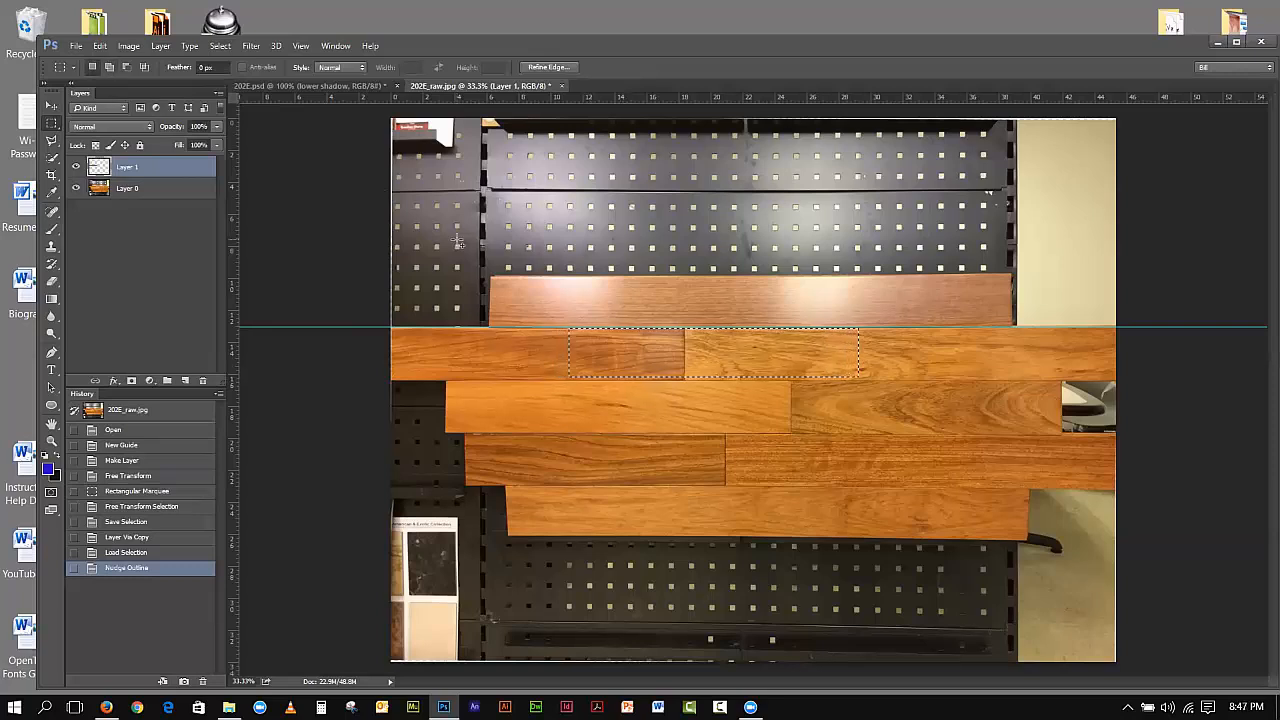
key(shift+Right)
key(shift+Right)
key(shift+Right)
key(shift+Right)
key(shift+Right)
key(shift+Right)
key(shift+Right)
key(shift+Right)
key(shift+Right)
key(shift+Right)
key(shift+Right)
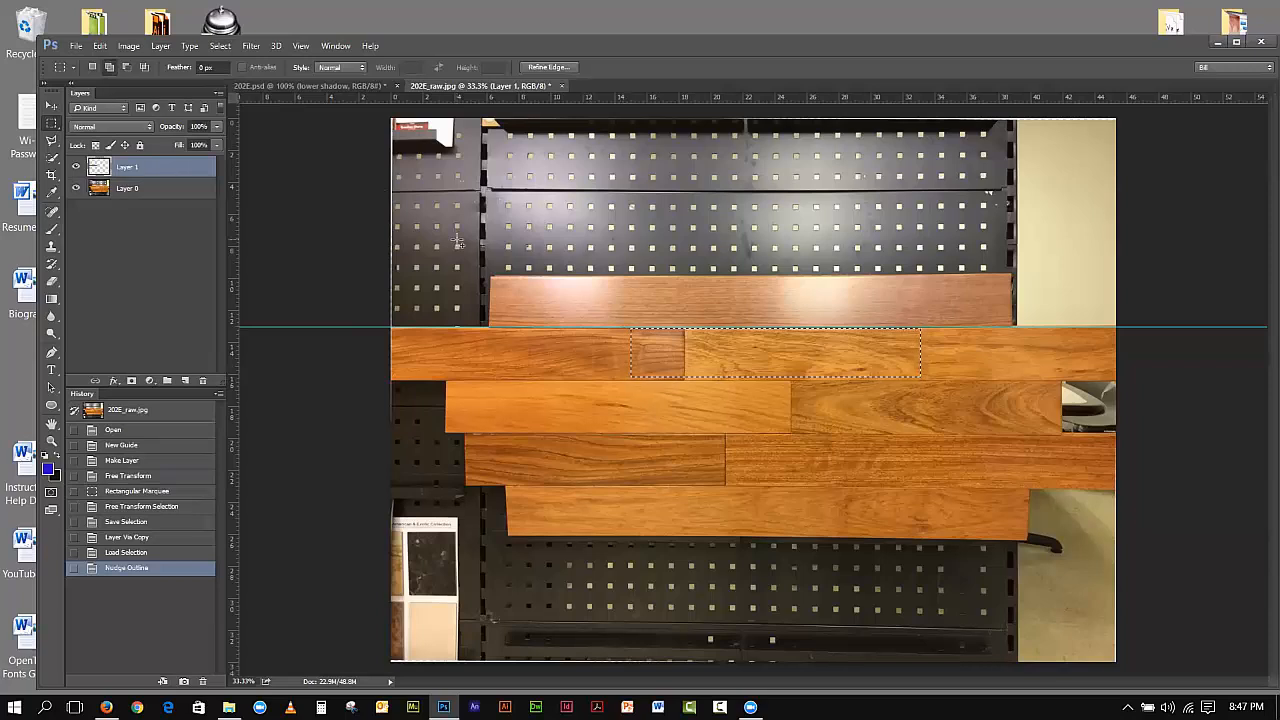
key(shift+Right)
key(shift+Right)
key(shift+Right)
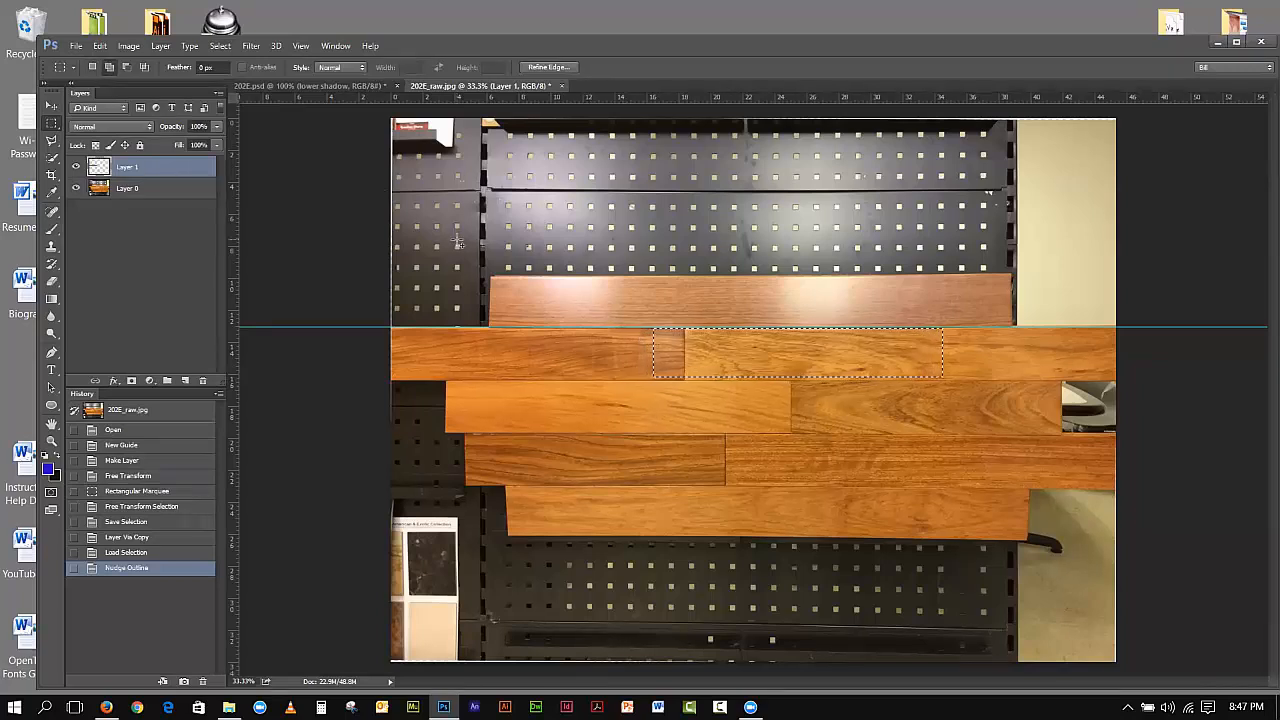
key(shift+Right)
key(shift+Right)
key(shift+Right)
key(shift+Right)
key(shift+Right)
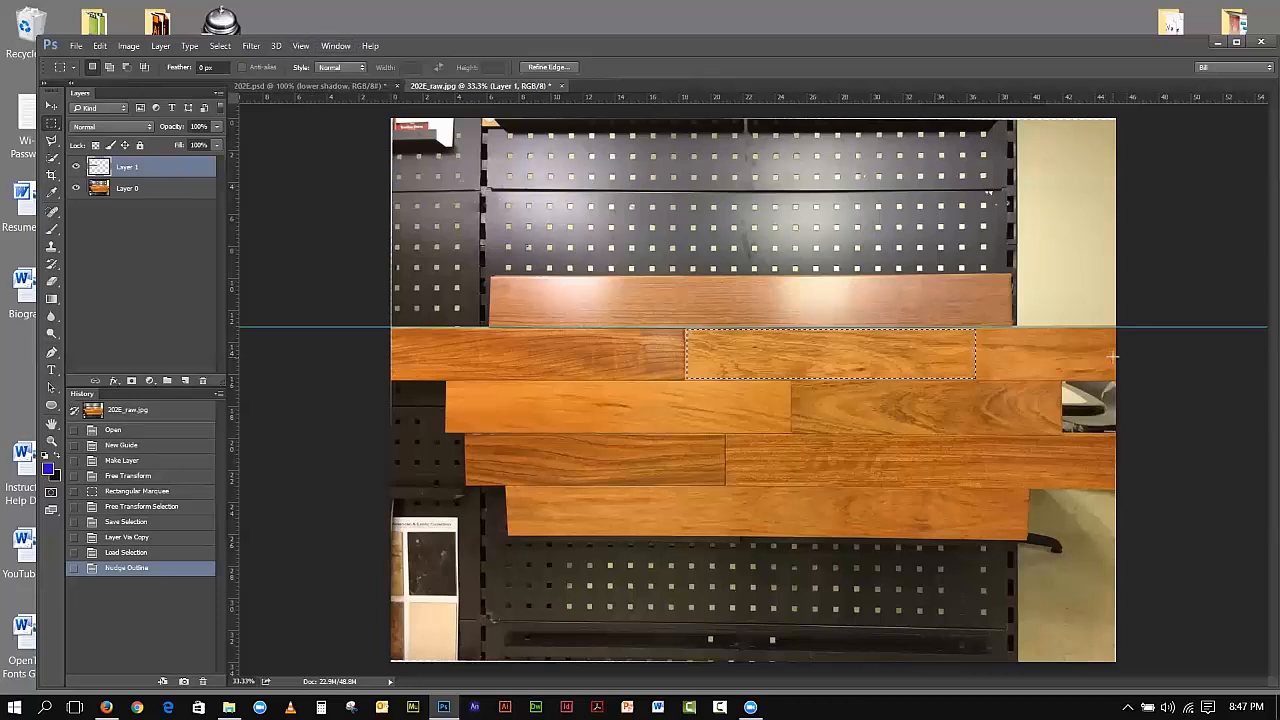
Step: Transform the selection outline so it stretches horizontally along the first row's second plank to the photo's right edge, and apply it
click(220, 46)
click(263, 326)
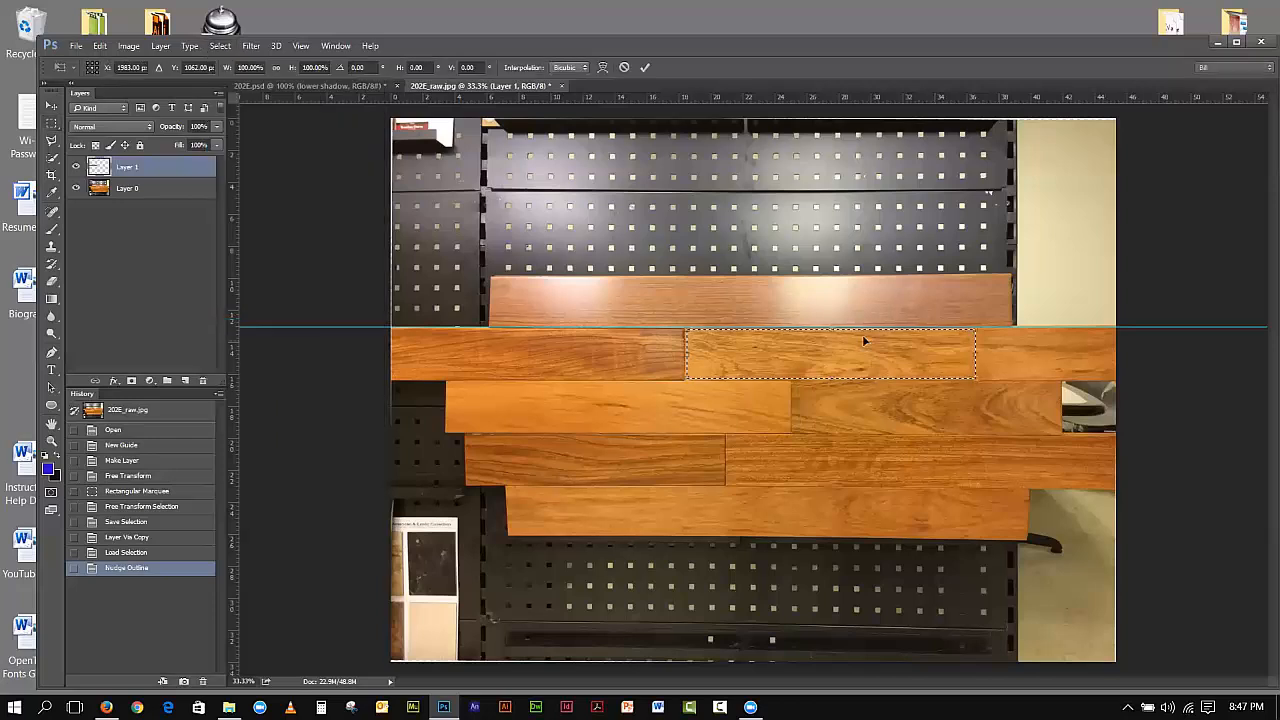
drag(984, 354, 1113, 353)
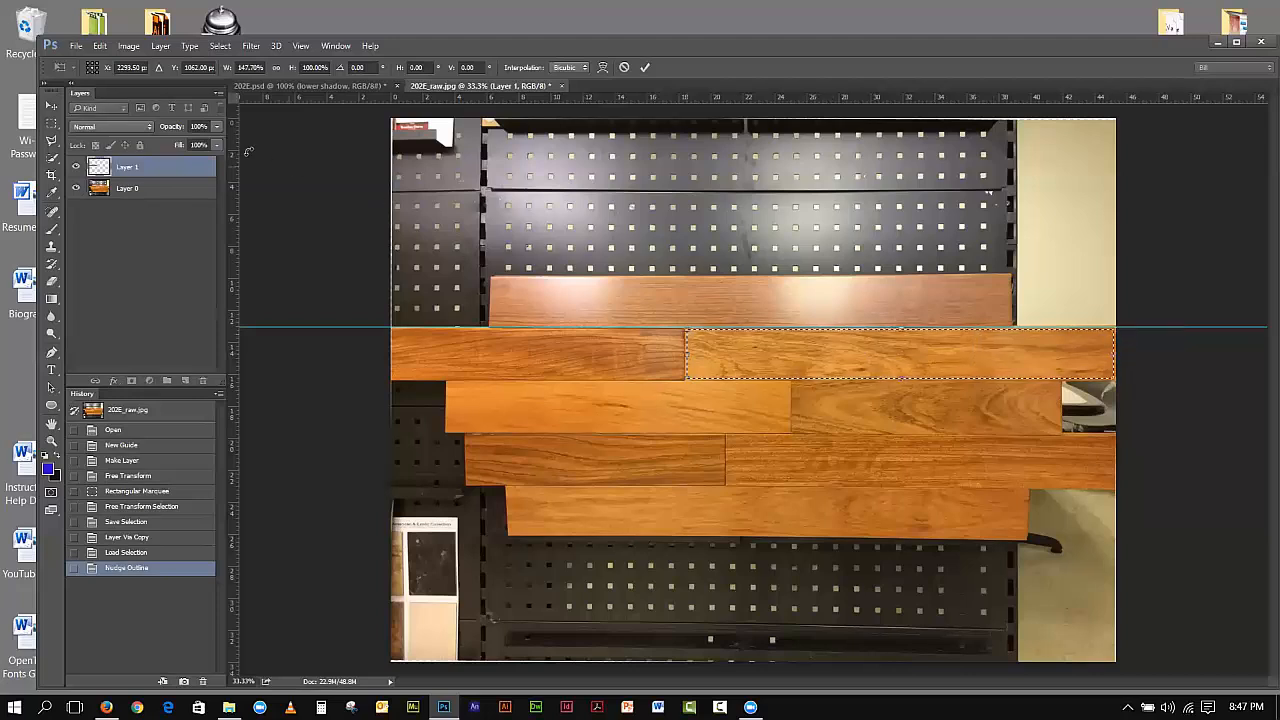
click(52, 107)
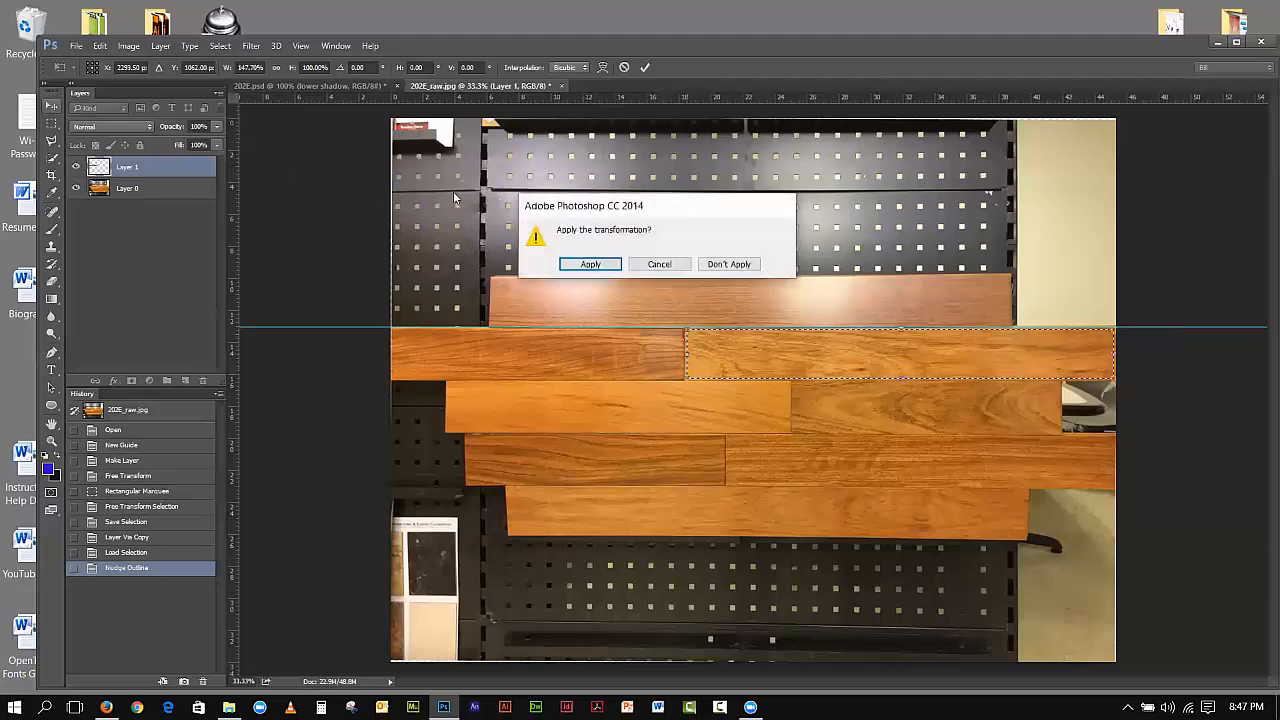
click(591, 263)
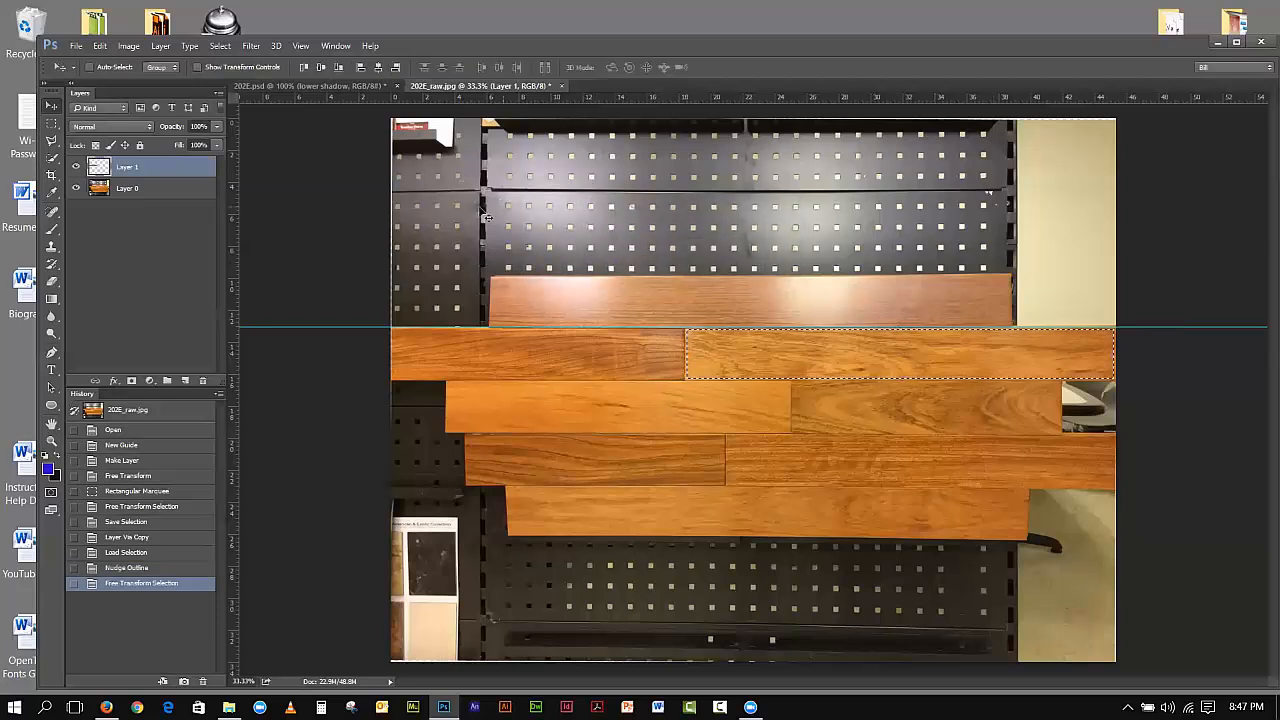
Step: Copy the selected second plank from Layer 0 to its own layer and hide Layer 0
click(160, 190)
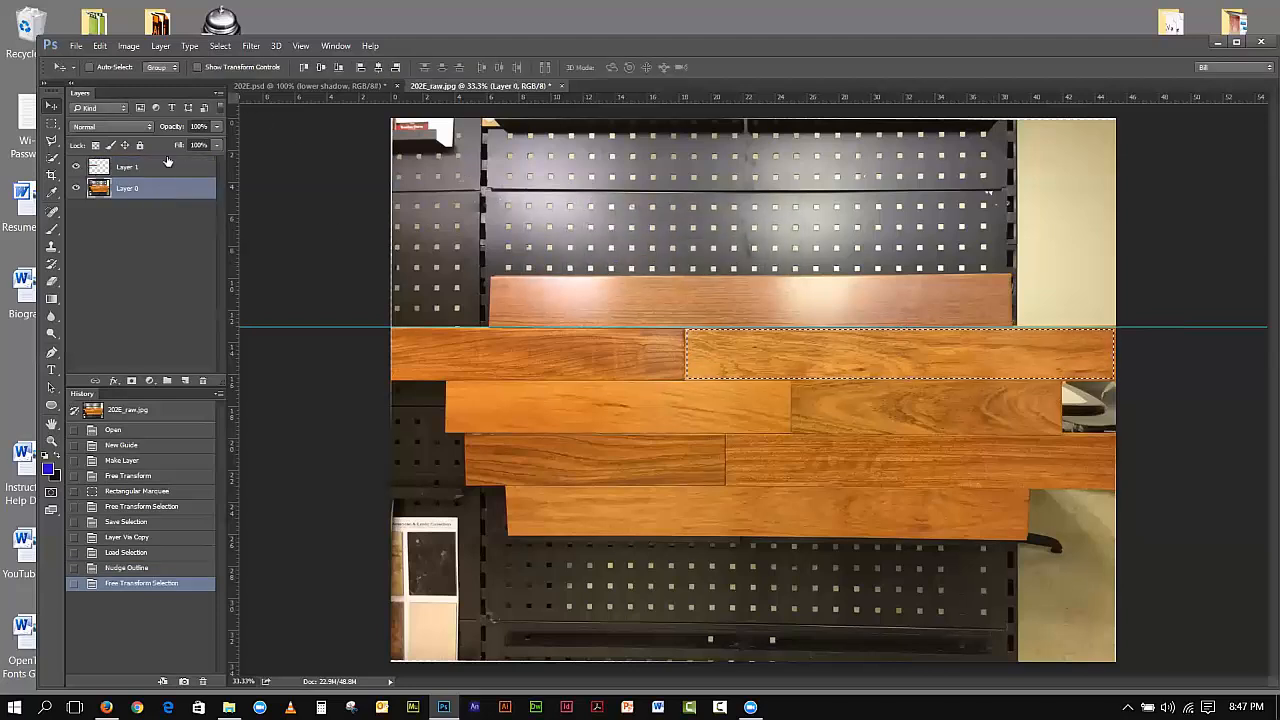
click(161, 46)
mouse_move(180, 62)
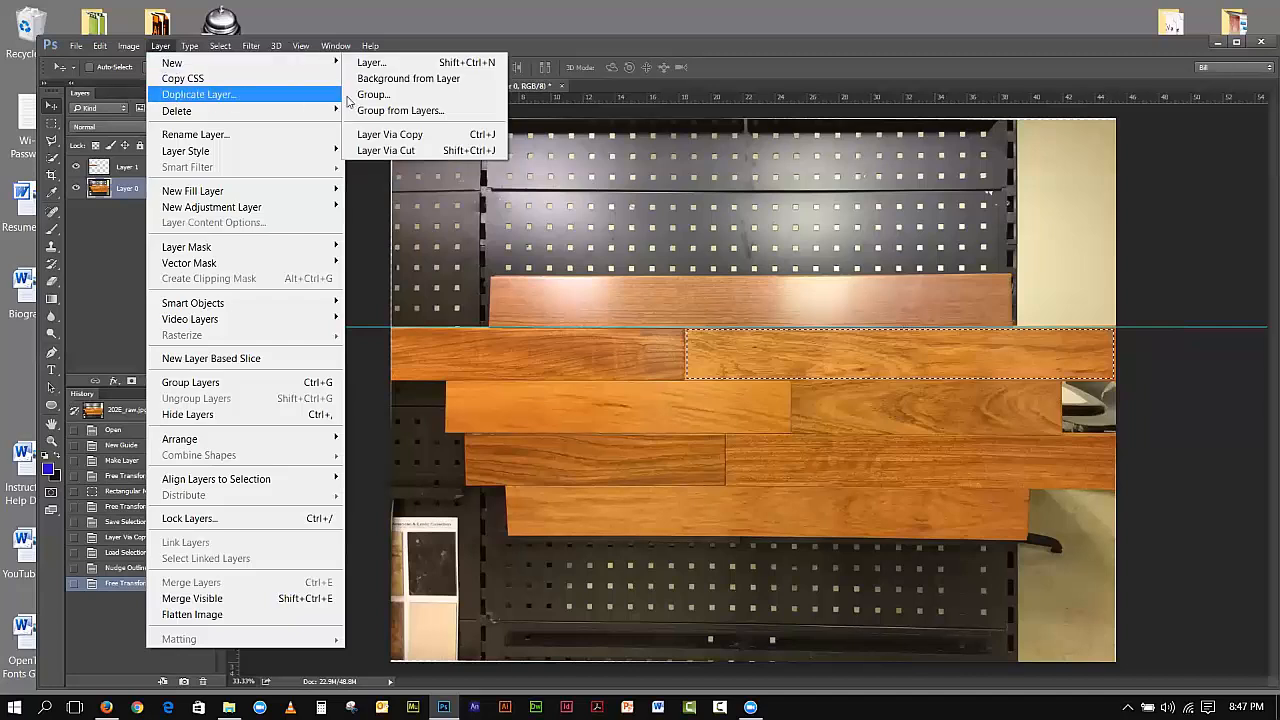
click(358, 136)
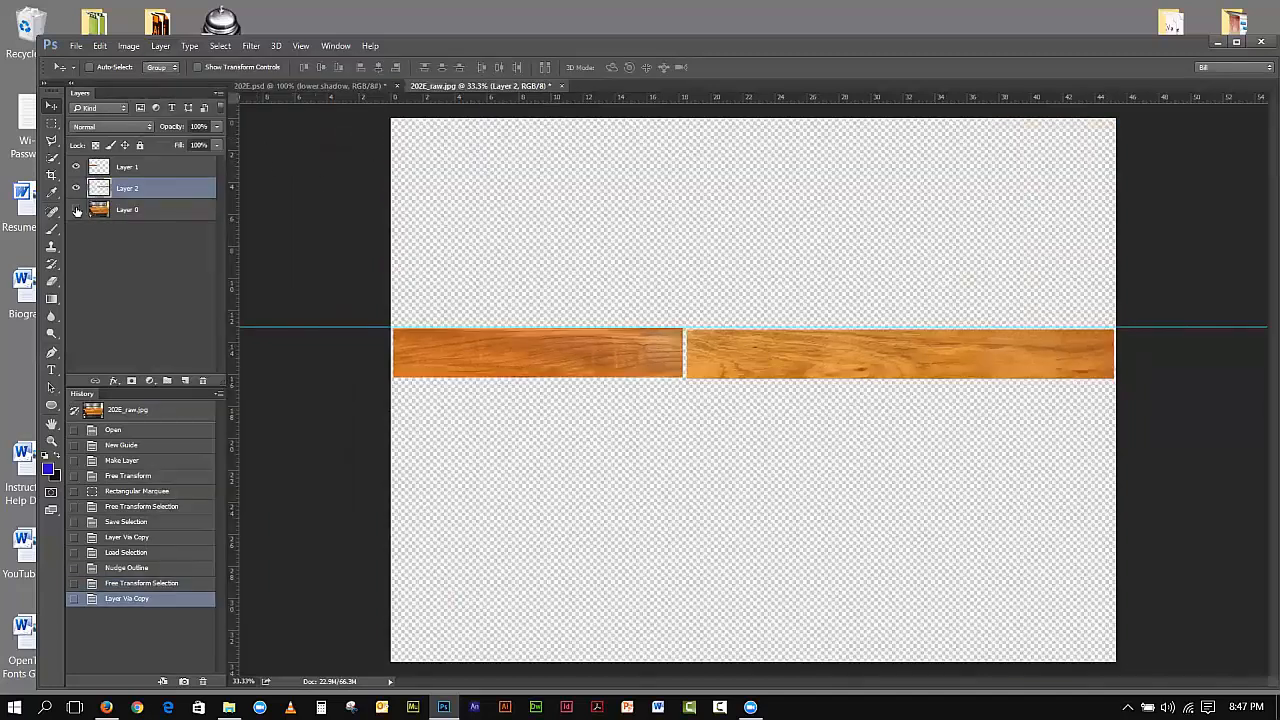
click(75, 209)
Step: Select Layer 1 and Layer 2 together and align the bottom edges of their planks
click(168, 170)
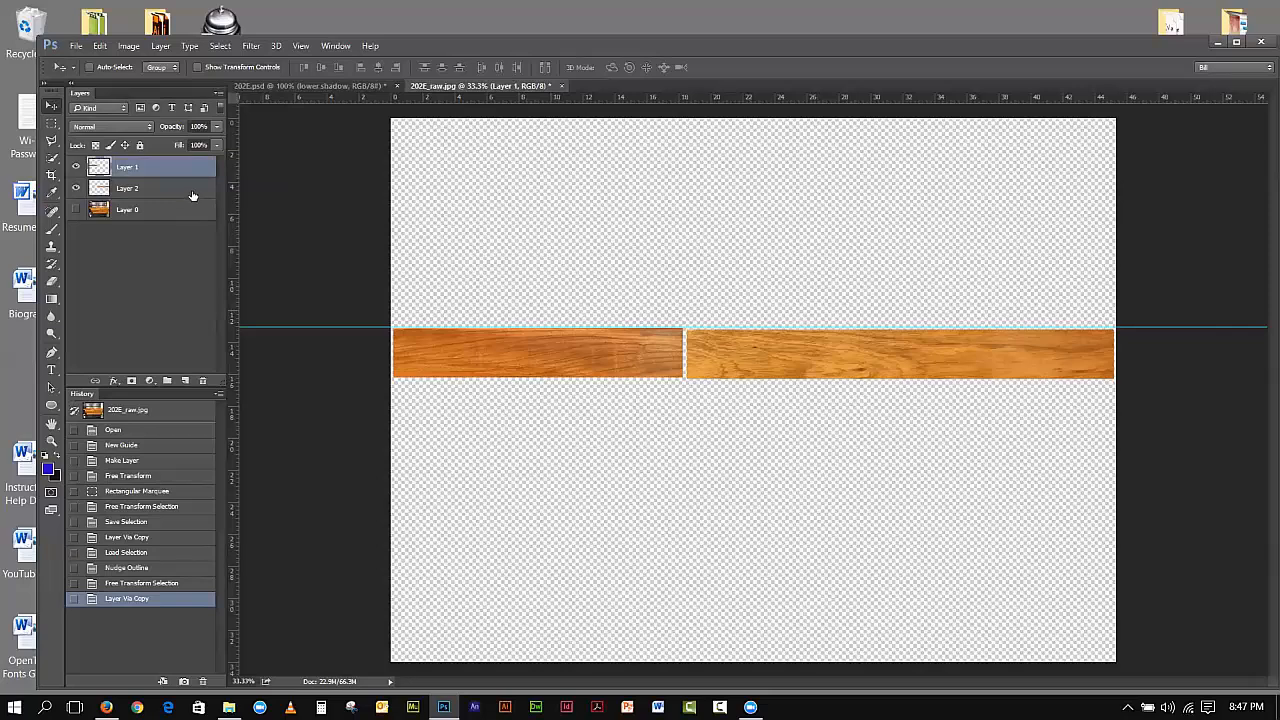
shift+click(193, 191)
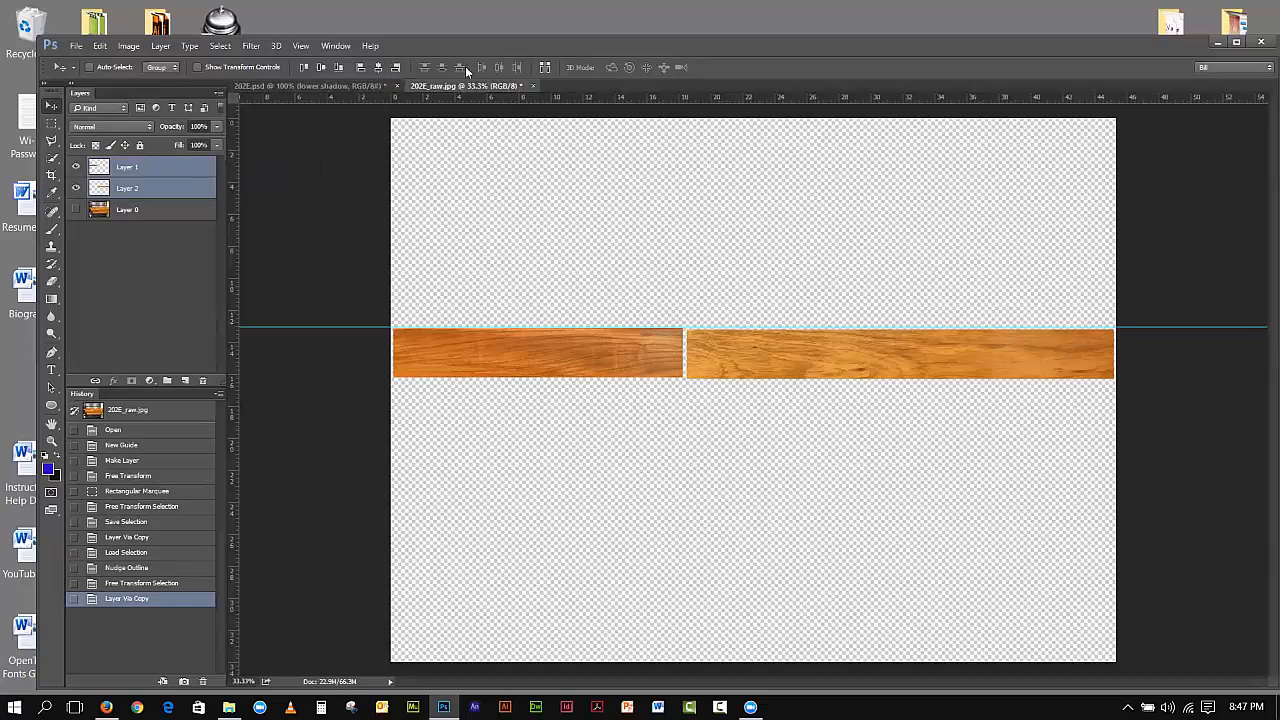
click(339, 67)
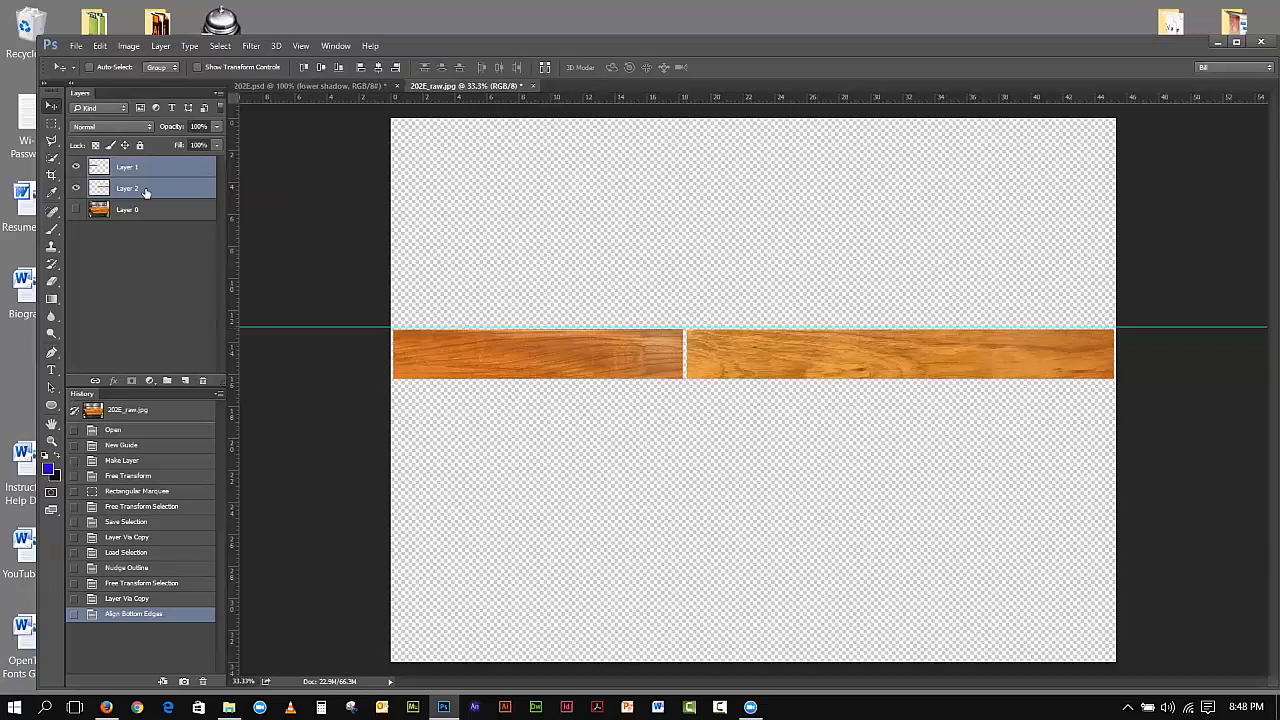
Step: Show Layer 0 again and move the horizontal guide down to the seam between the first and second full plank rows
click(75, 209)
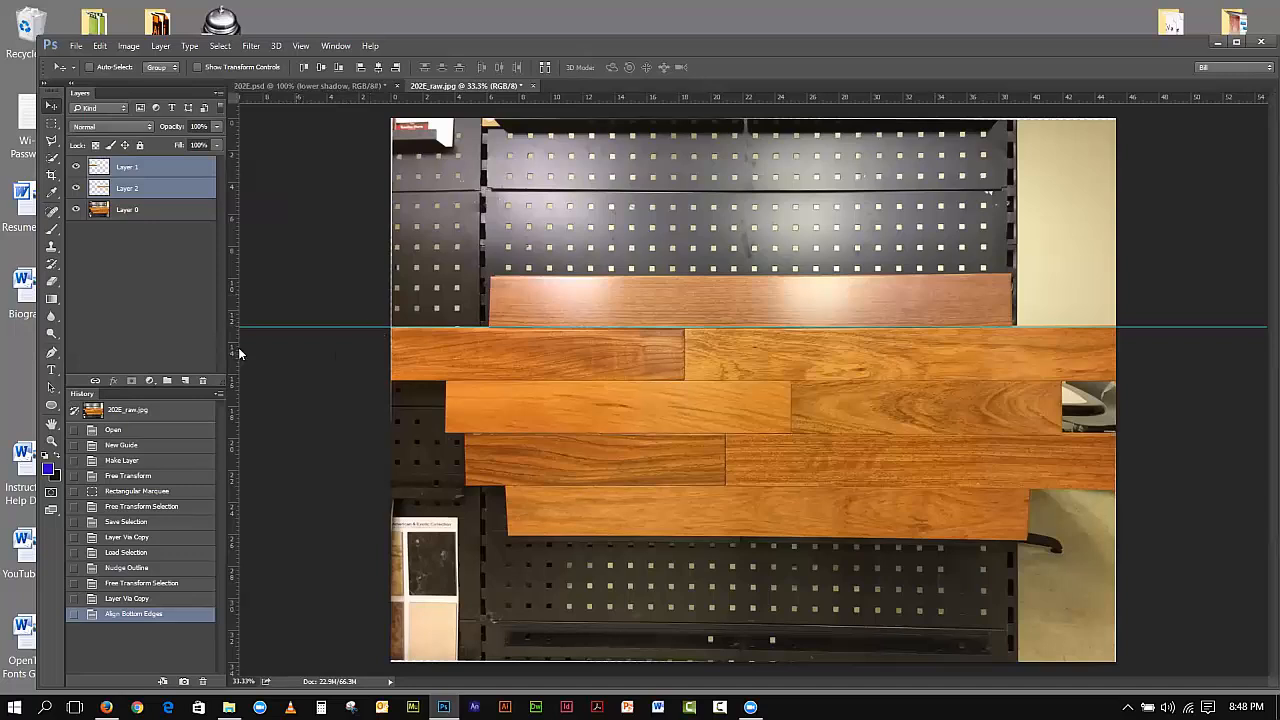
click(149, 381)
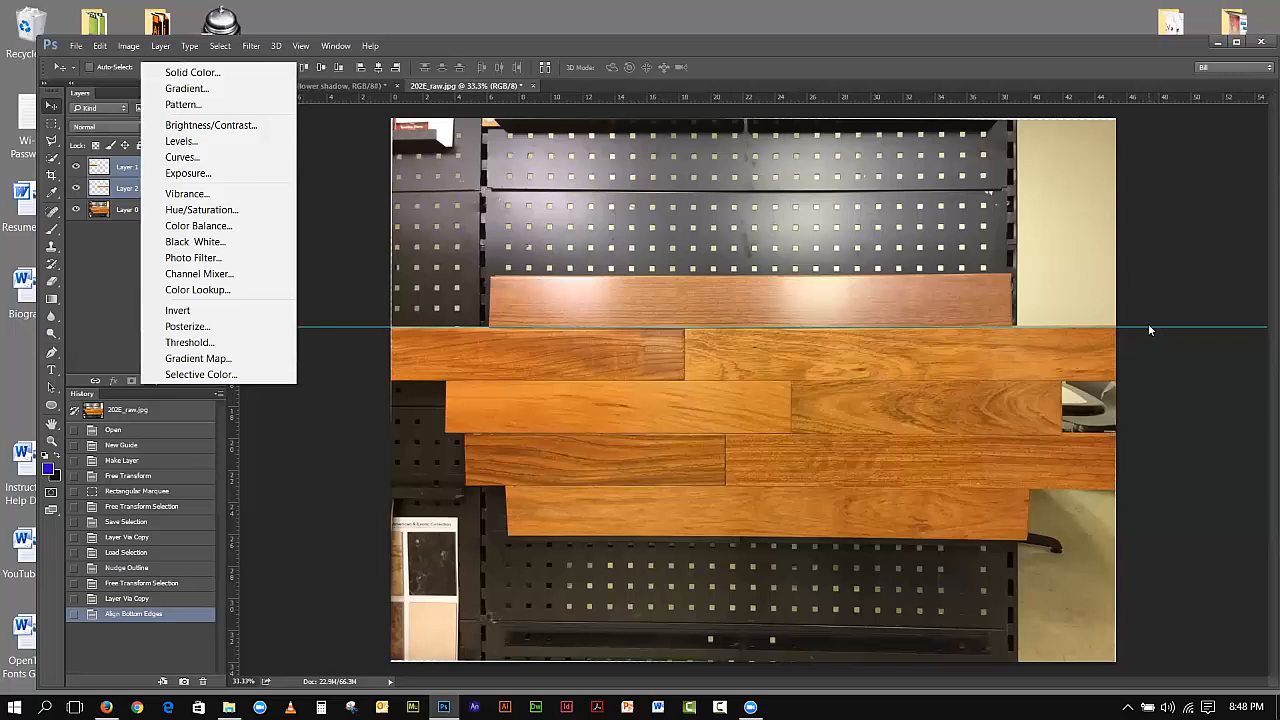
click(50, 106)
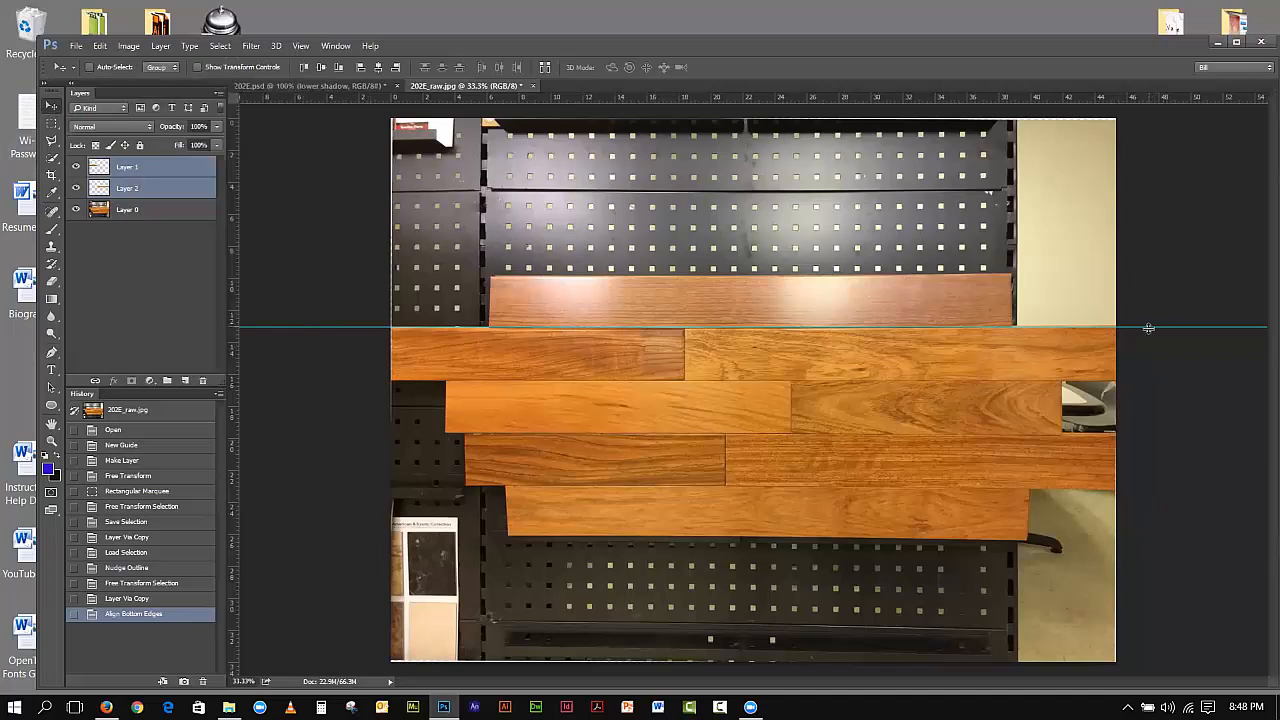
drag(1148, 328, 1148, 381)
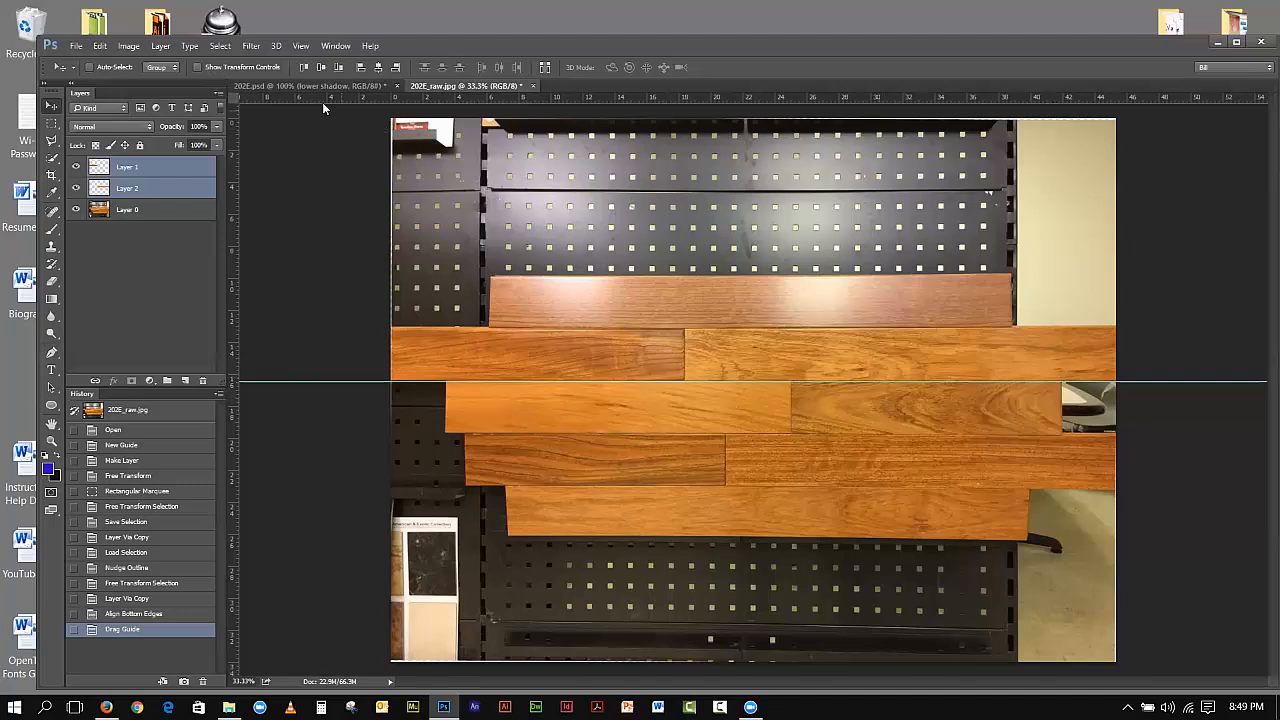
Step: Load the board channel of 202E_raw.jpg as a new selection
click(220, 45)
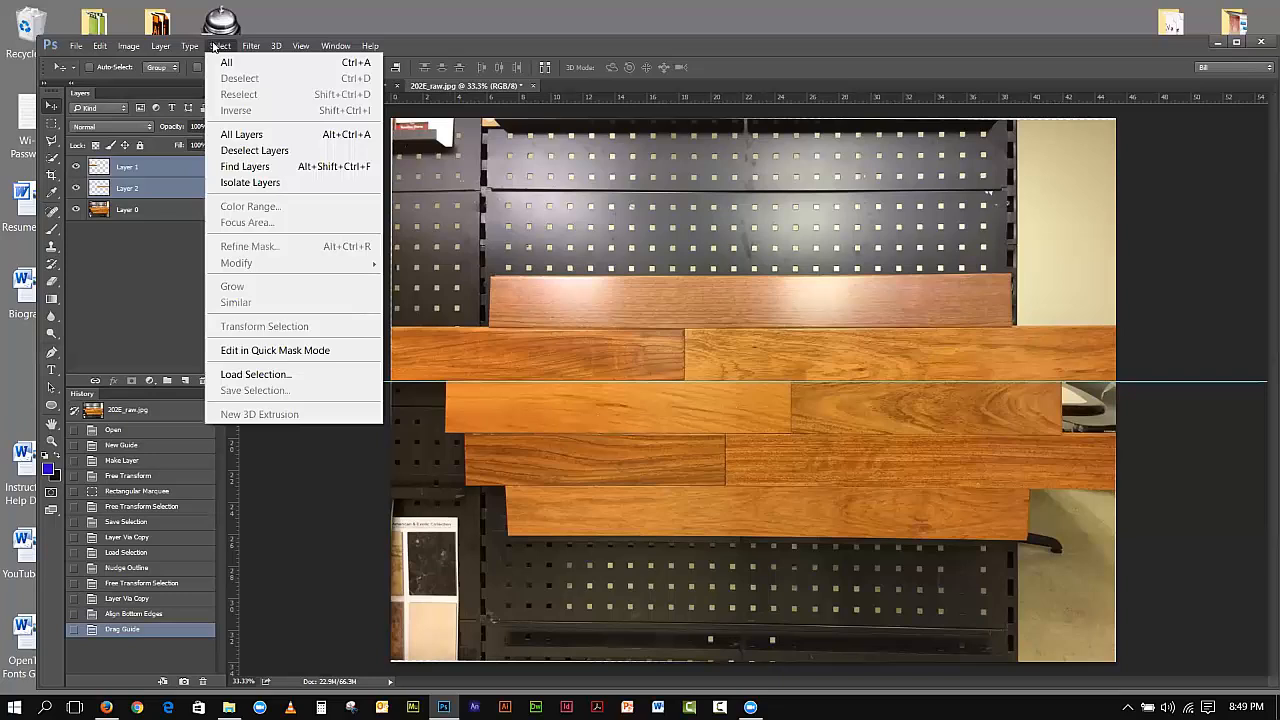
click(268, 375)
click(816, 228)
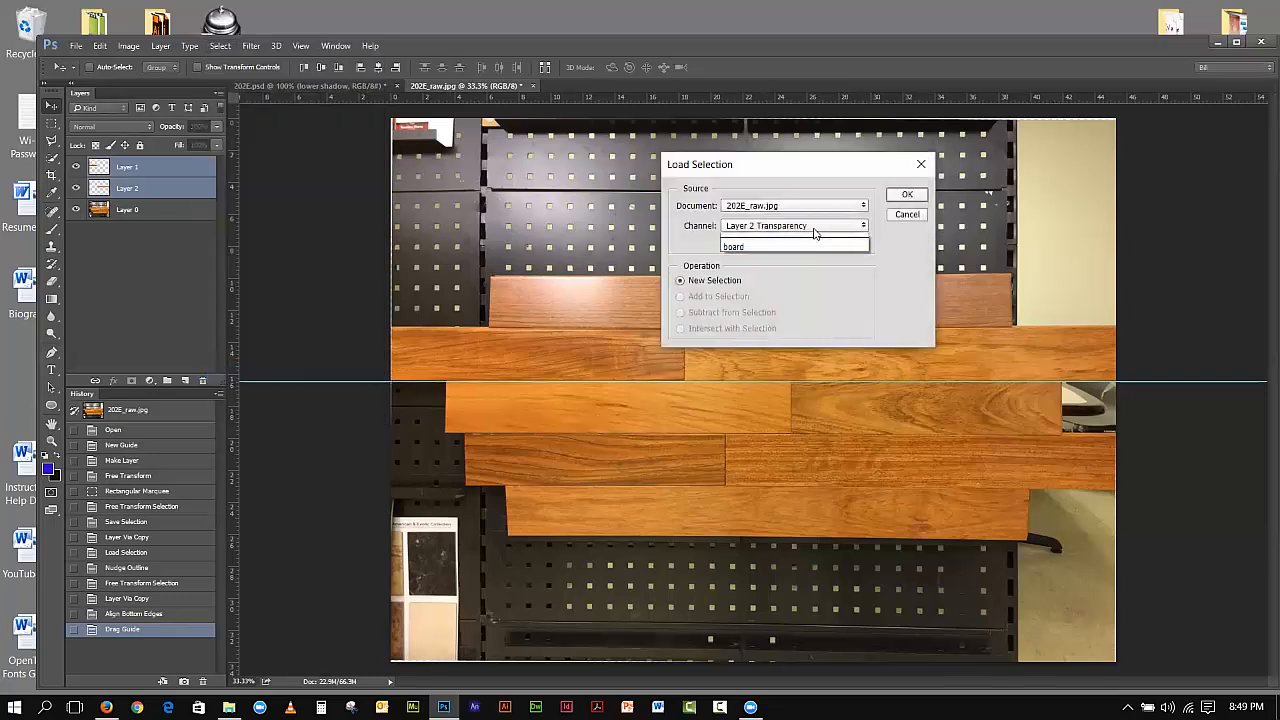
click(766, 259)
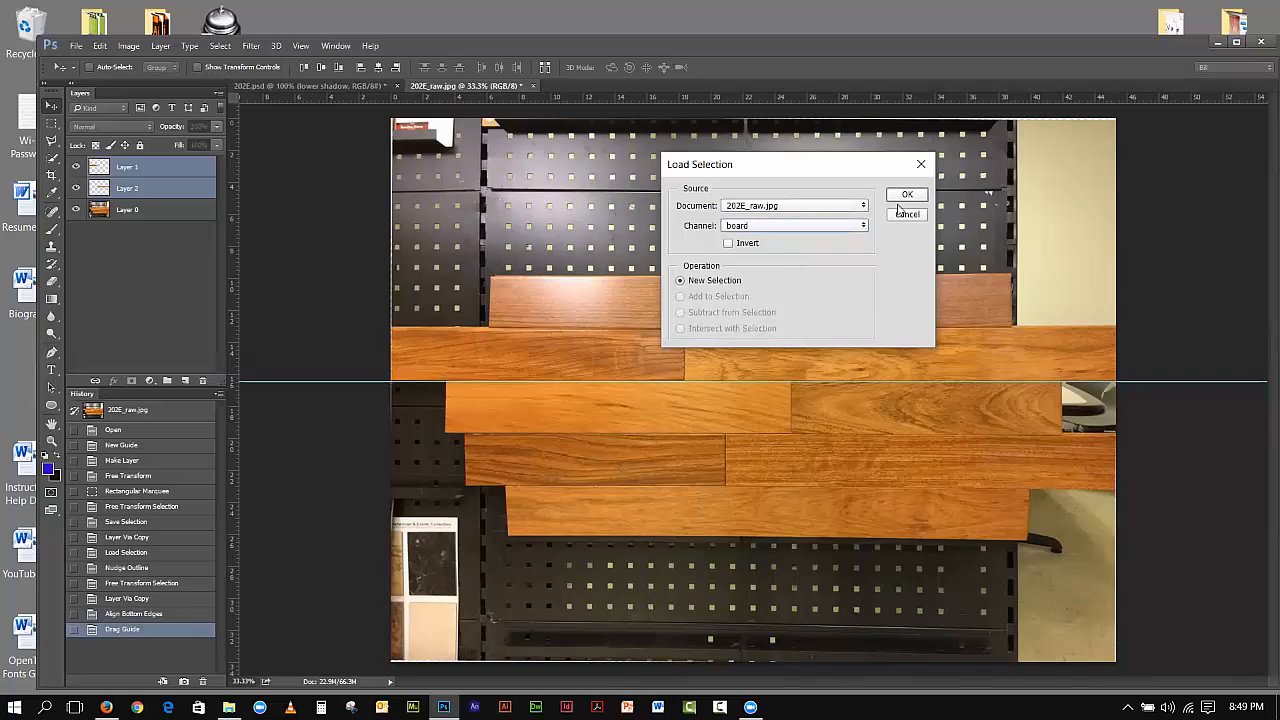
click(903, 195)
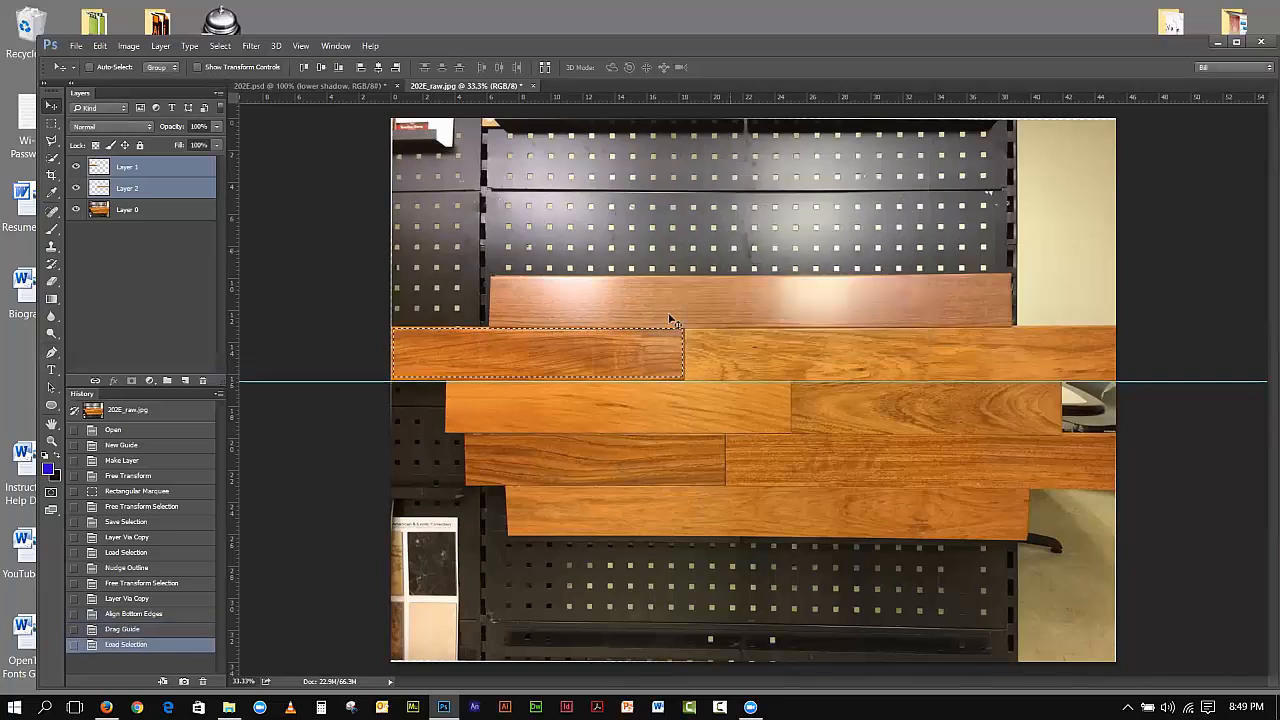
Step: Move only the board selection outline to just below the guide and over to the left end of the second row's first plank
click(55, 123)
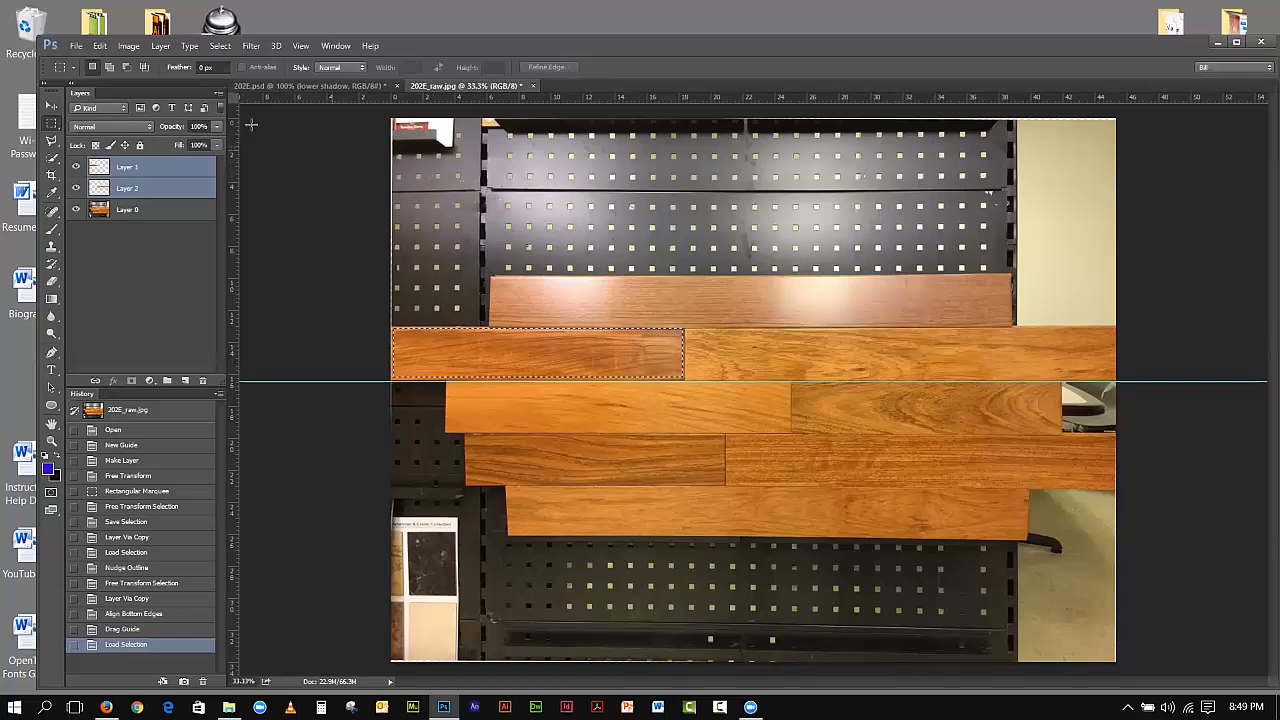
key(Down)
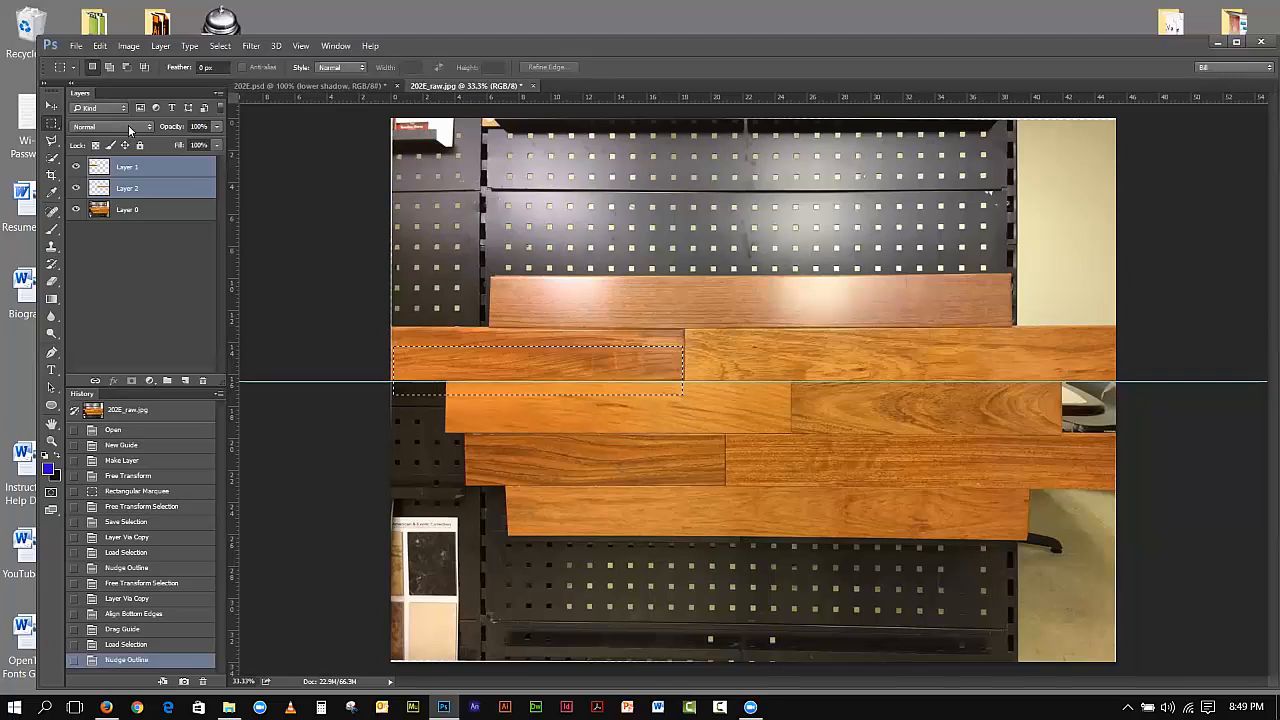
key(shift+Down)
key(shift+Down)
key(shift+Down)
key(shift+Down)
key(shift+Down)
key(shift+Down)
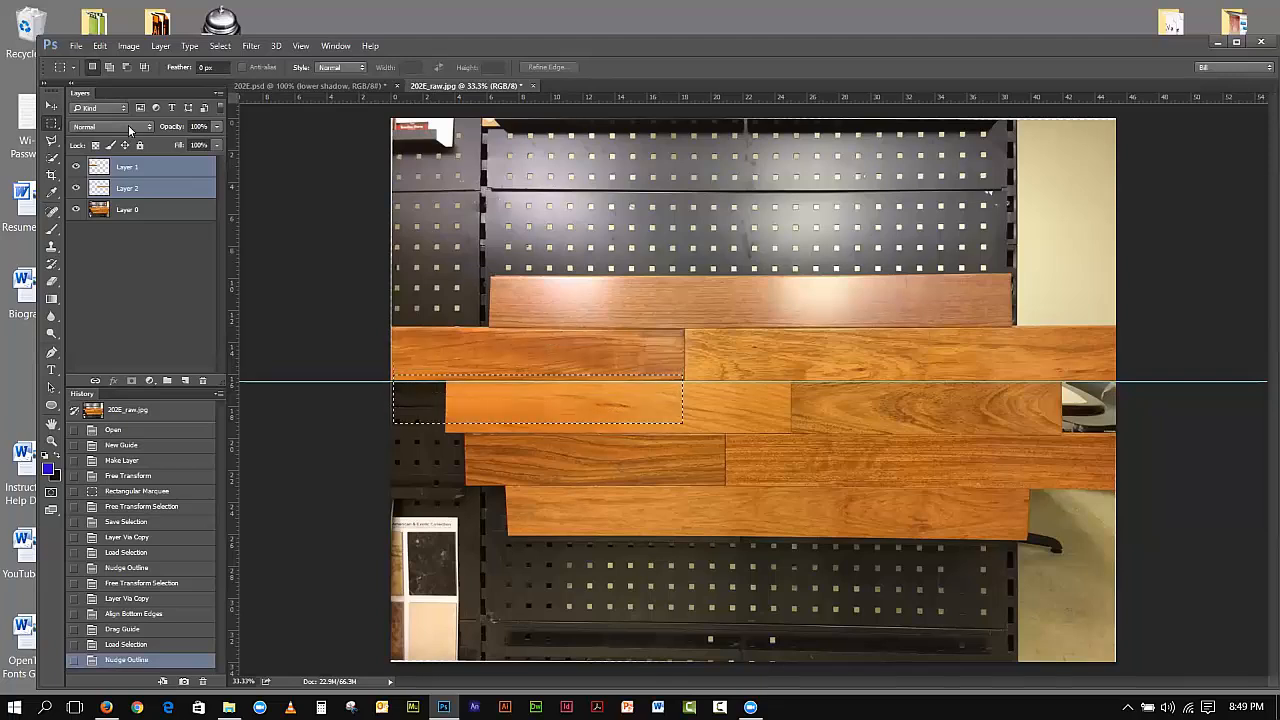
key(shift+Down)
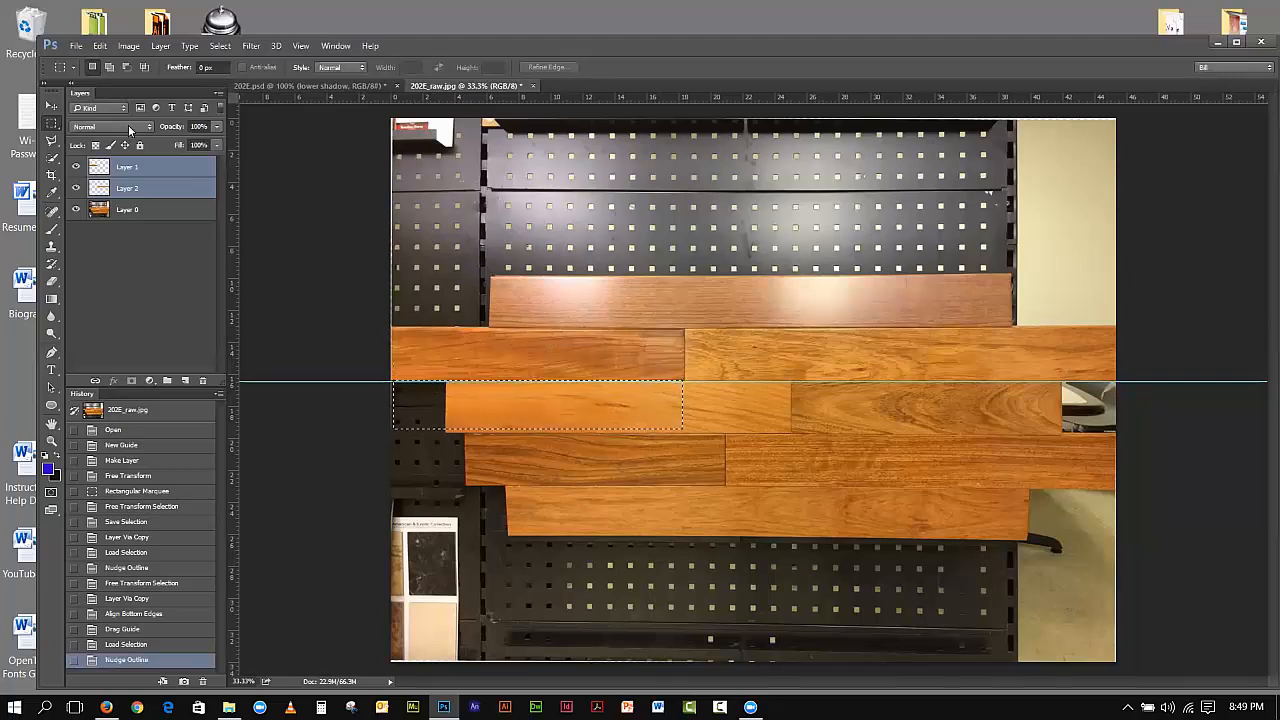
key(shift+Down)
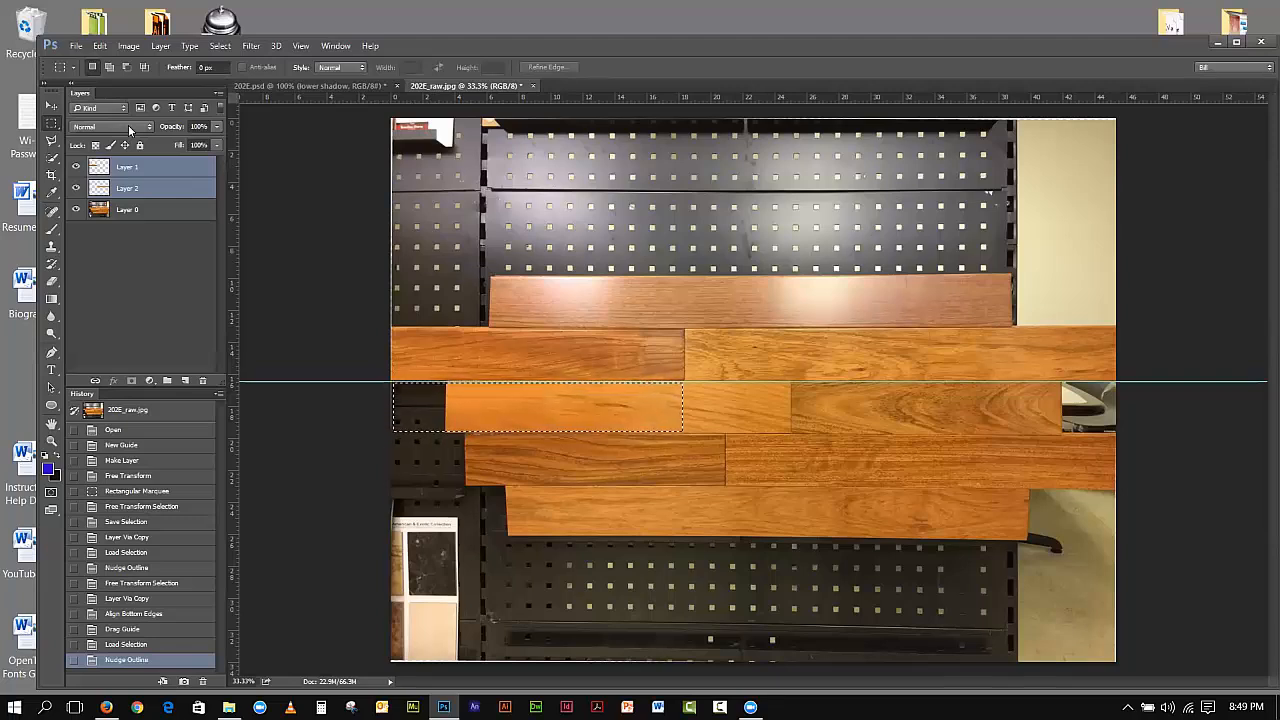
key(shift+Right)
key(shift+Right)
key(shift+Right)
key(shift+Right)
key(shift+Right)
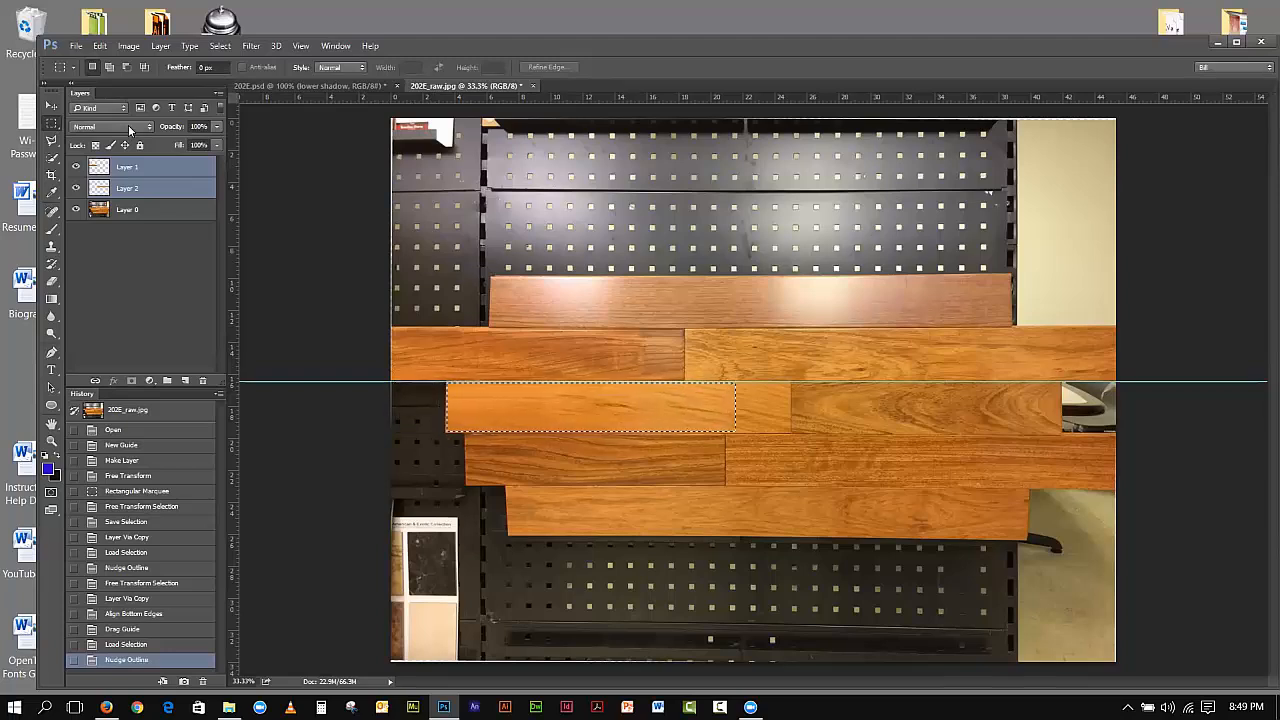
Step: Transform the selection outline so it extends to the right end of the second row's first plank, and apply it
click(215, 46)
click(290, 326)
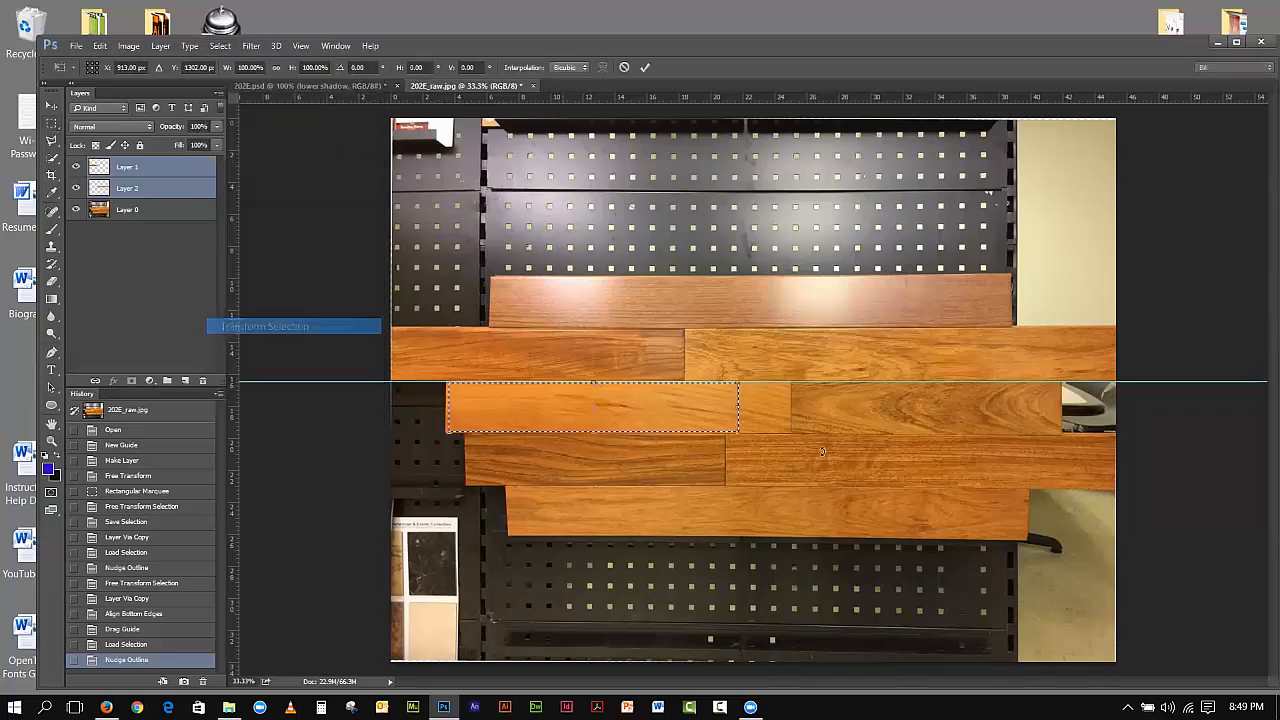
drag(740, 408, 790, 412)
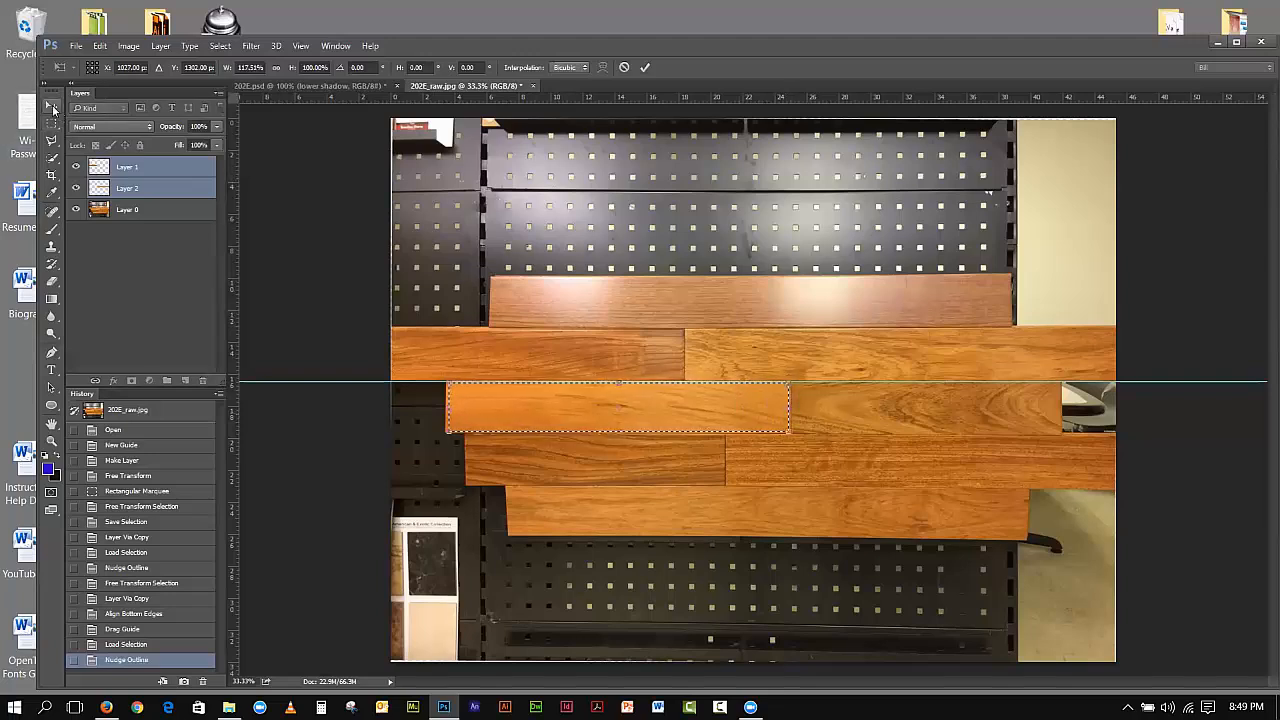
click(52, 106)
click(585, 265)
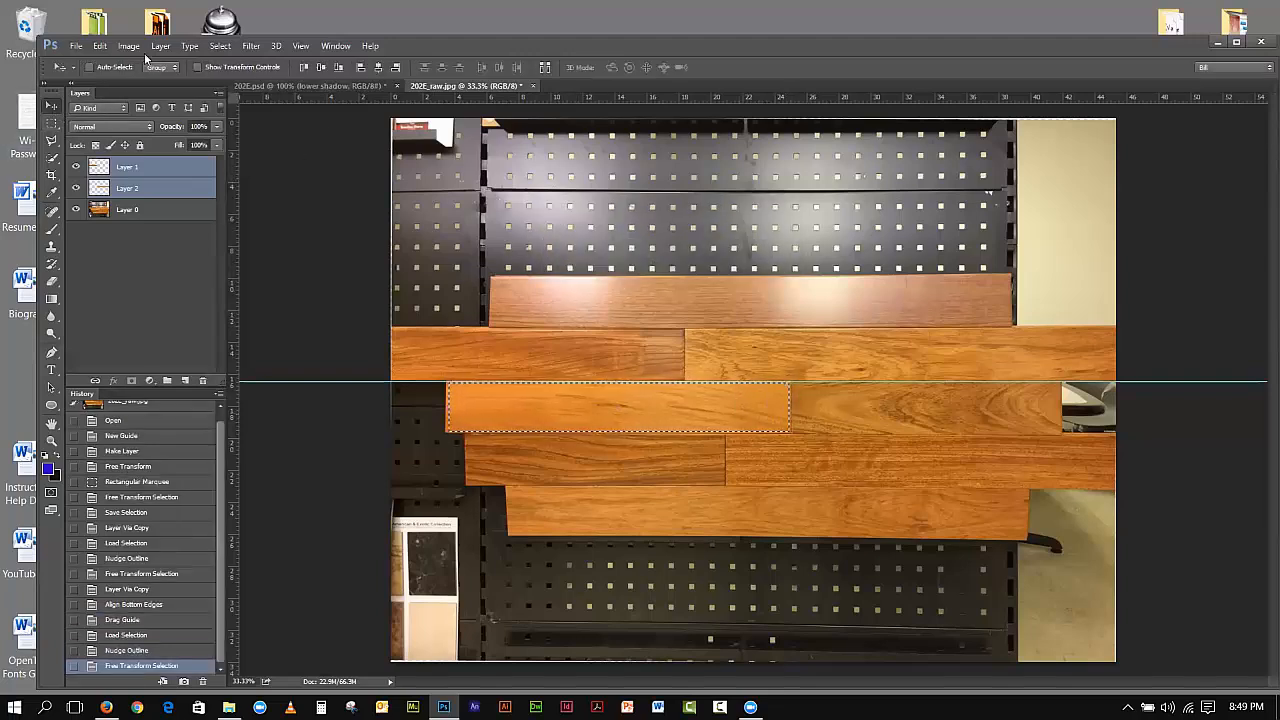
Step: Copy the selected second-row plank from Layer 0 to a new layer and hide the photo layer
click(158, 46)
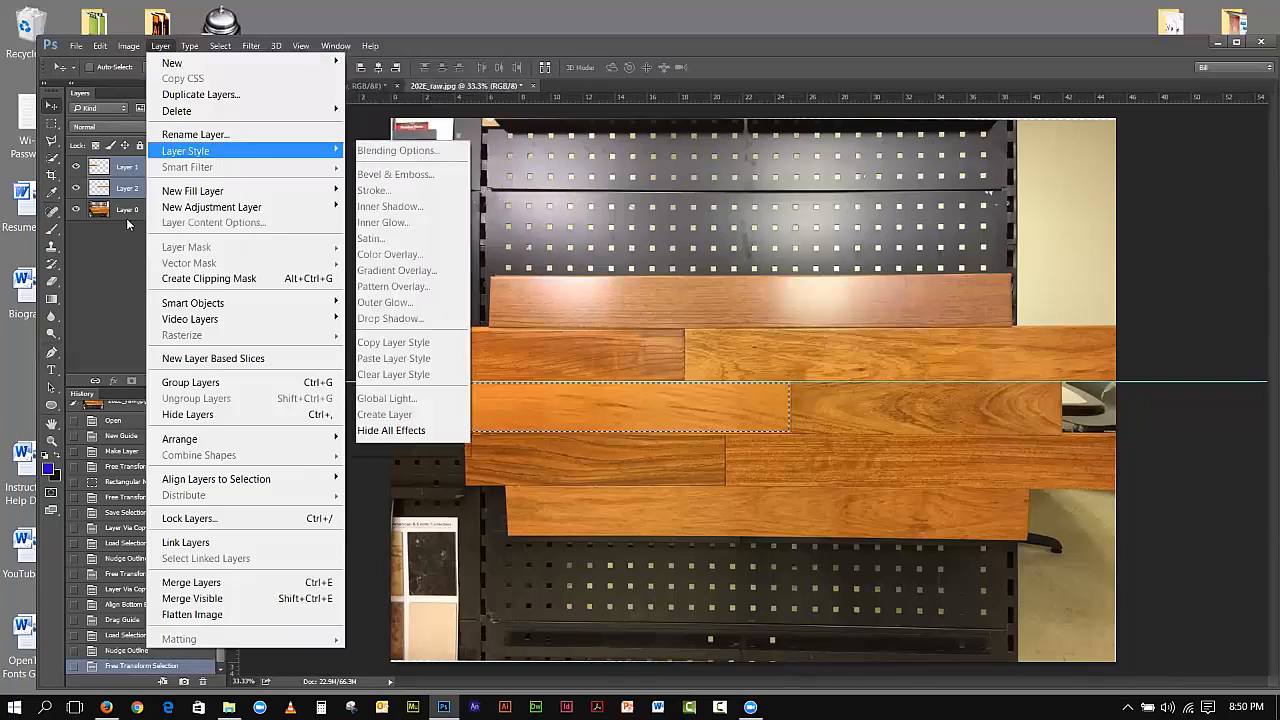
click(126, 214)
click(126, 214)
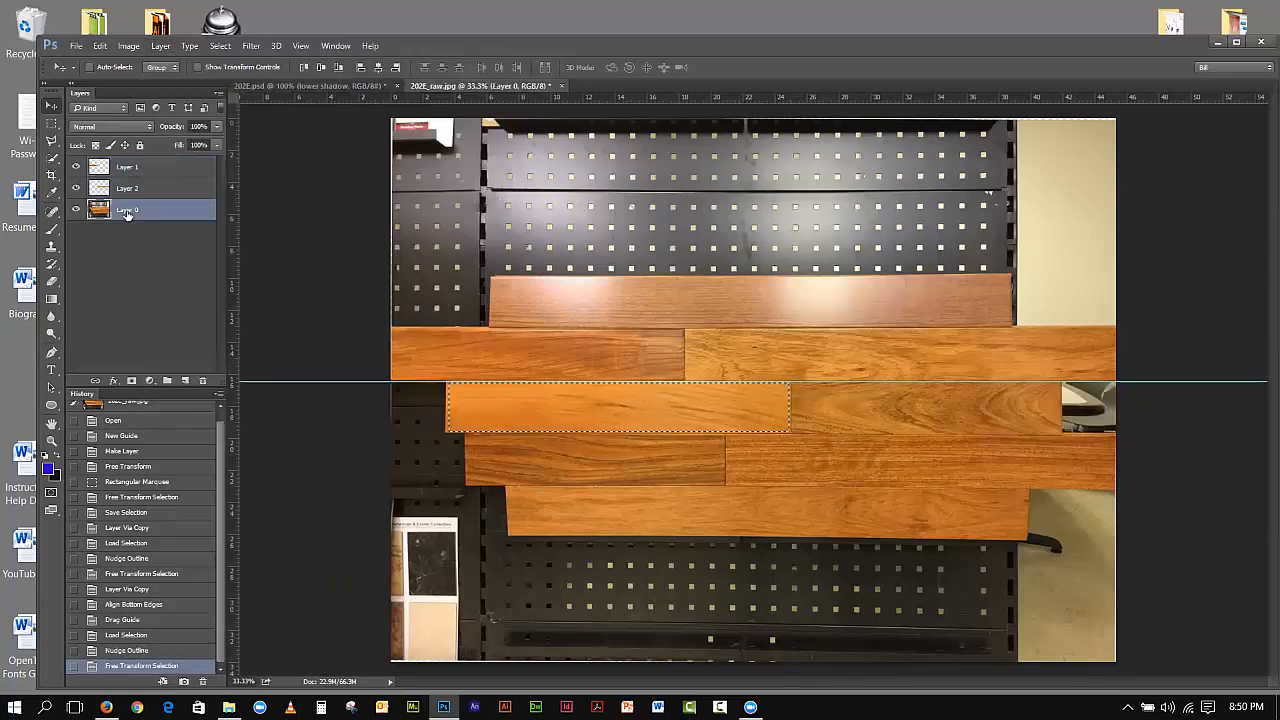
click(160, 46)
mouse_move(166, 66)
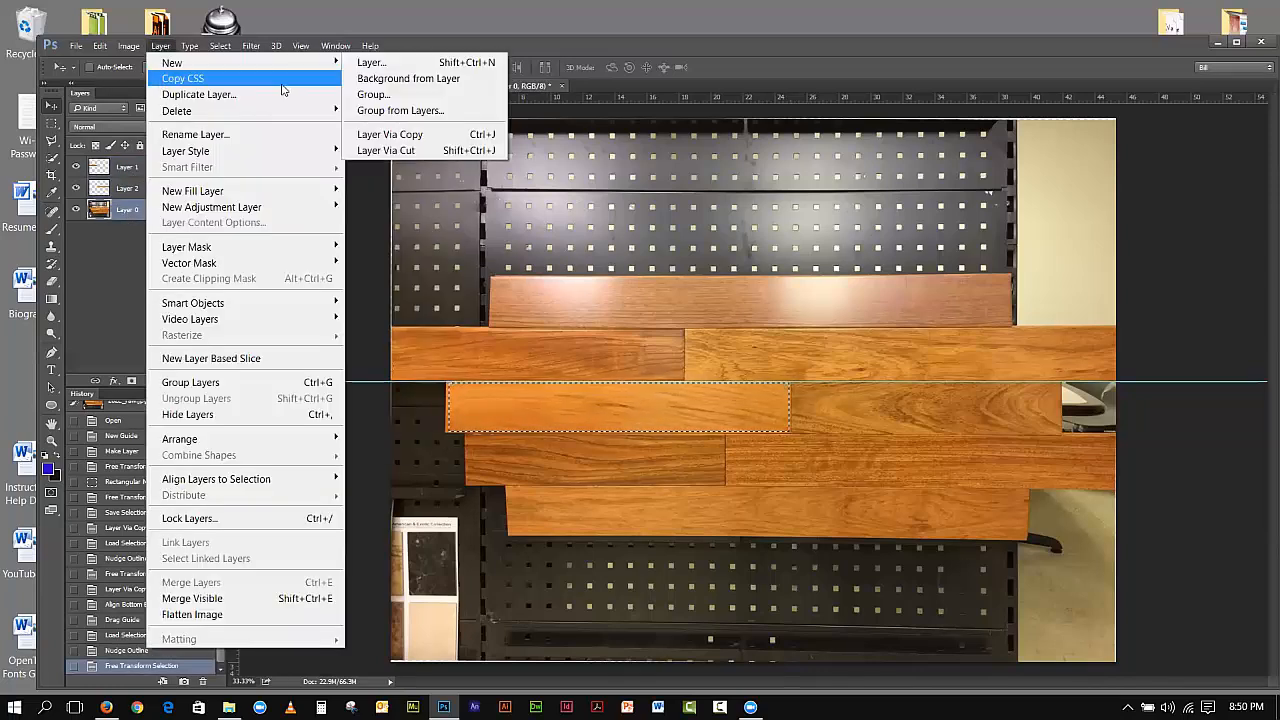
click(388, 131)
click(76, 231)
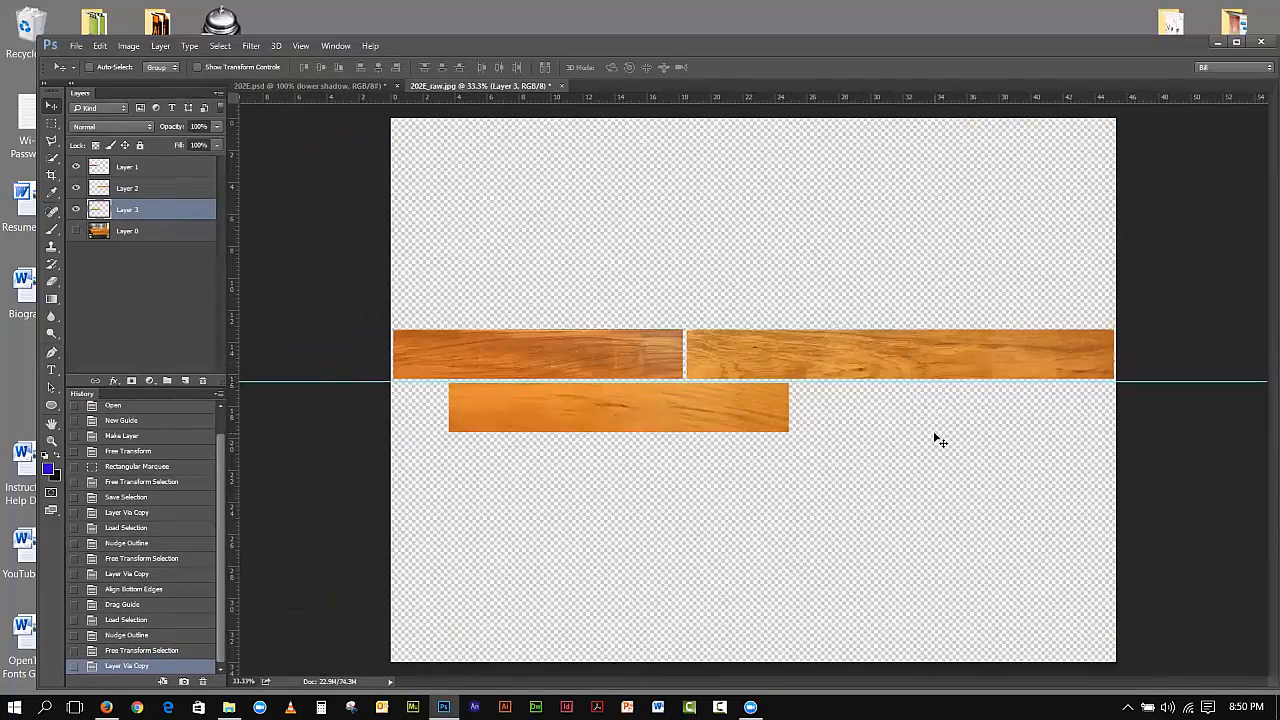
Step: Resize the image to 80 by 60 inches at 72 pixels/inch, with proportions constrained and resampling enabled
click(130, 46)
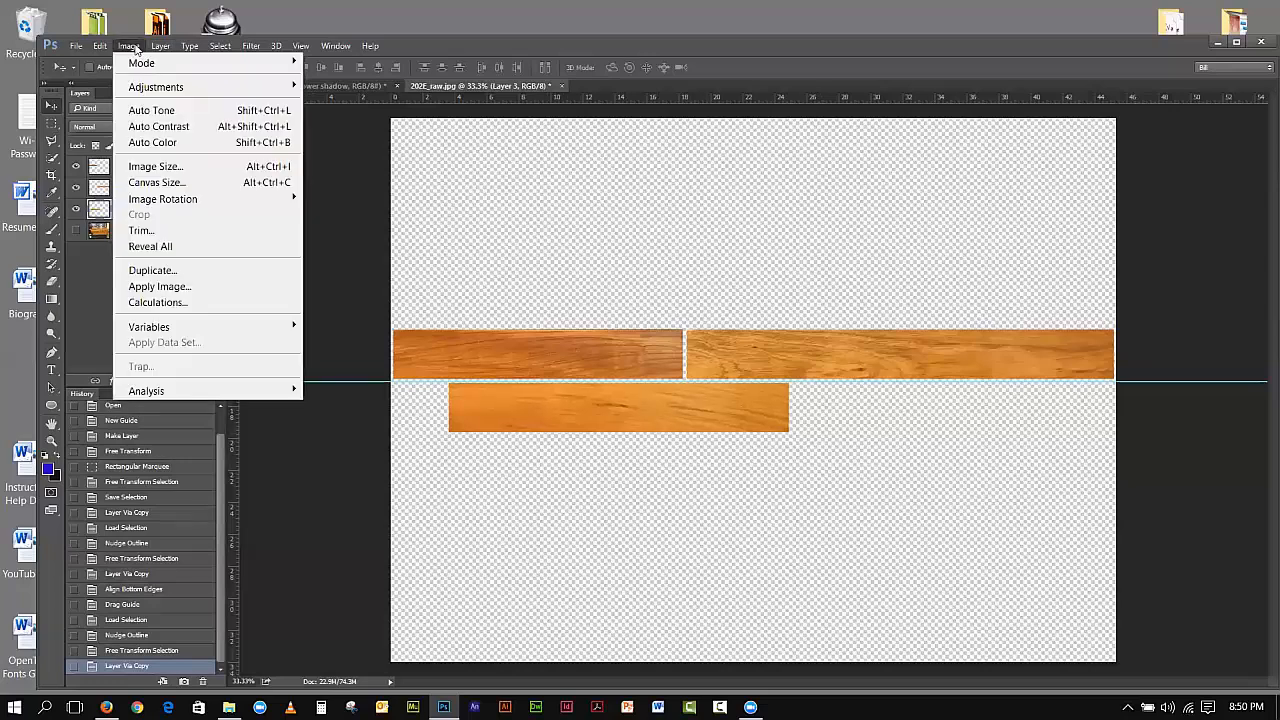
click(155, 166)
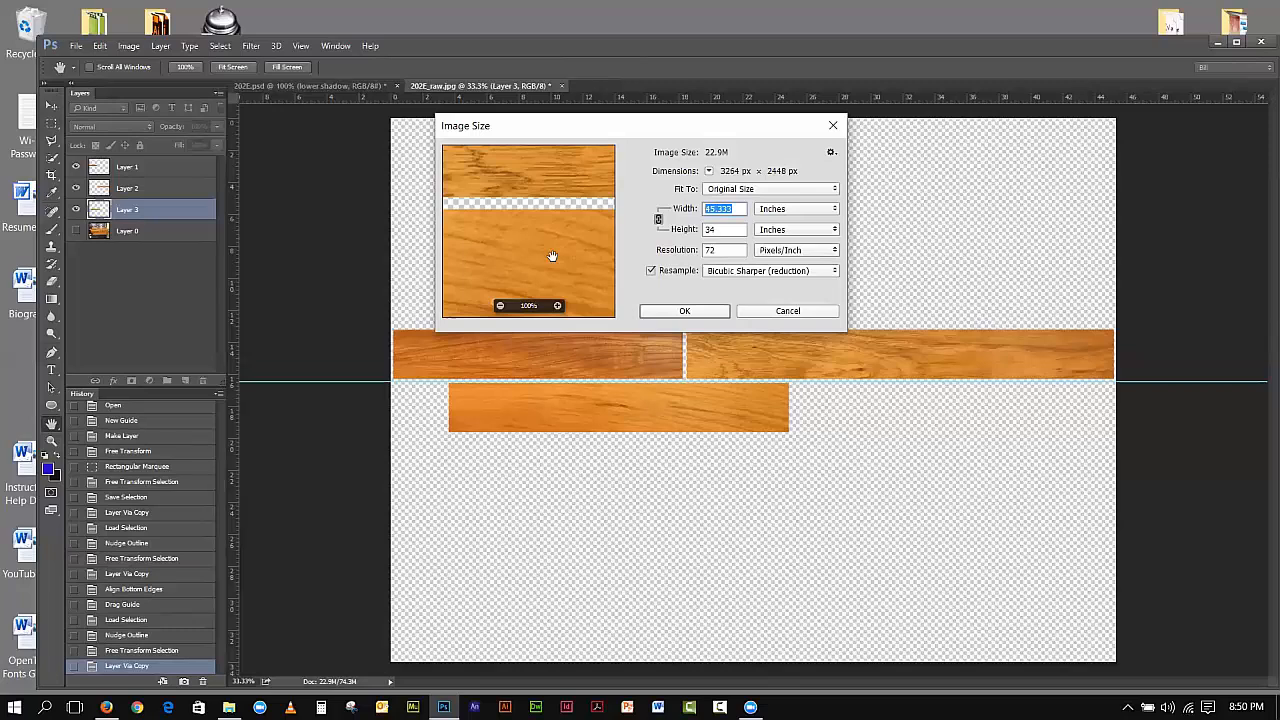
text(60)
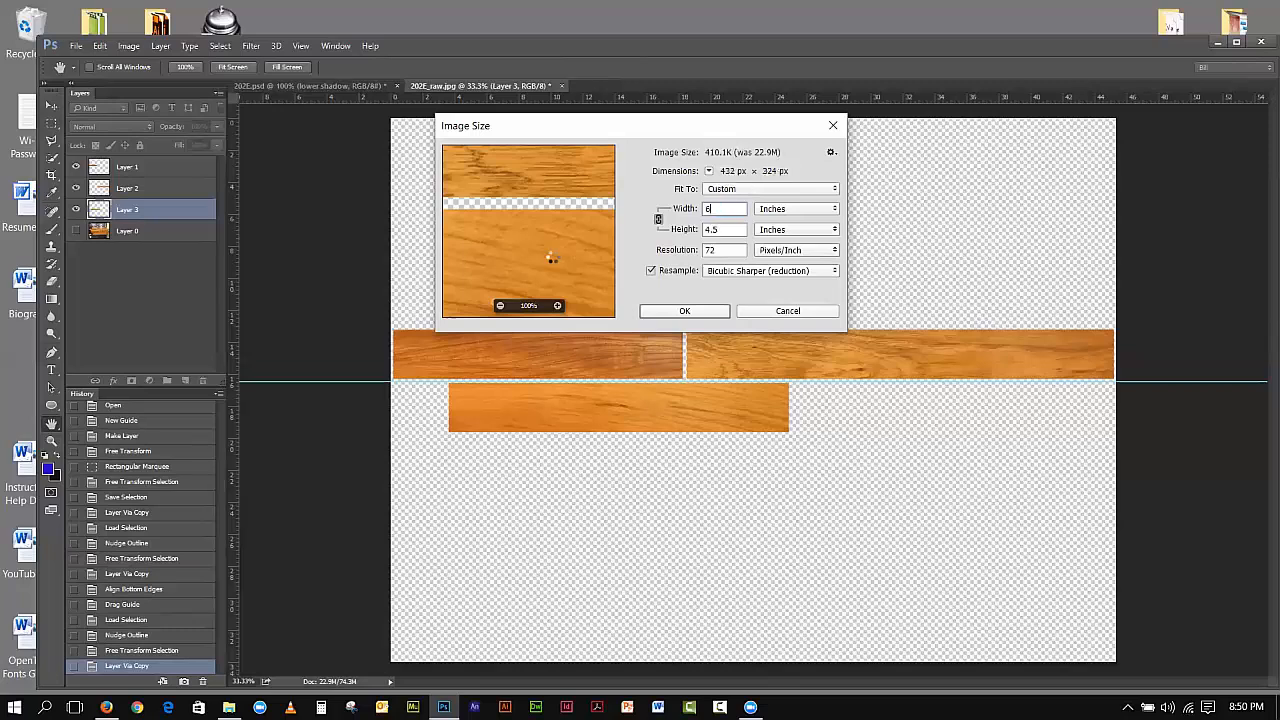
key(BackSpace)
key(BackSpace)
text(8)
key(Tab)
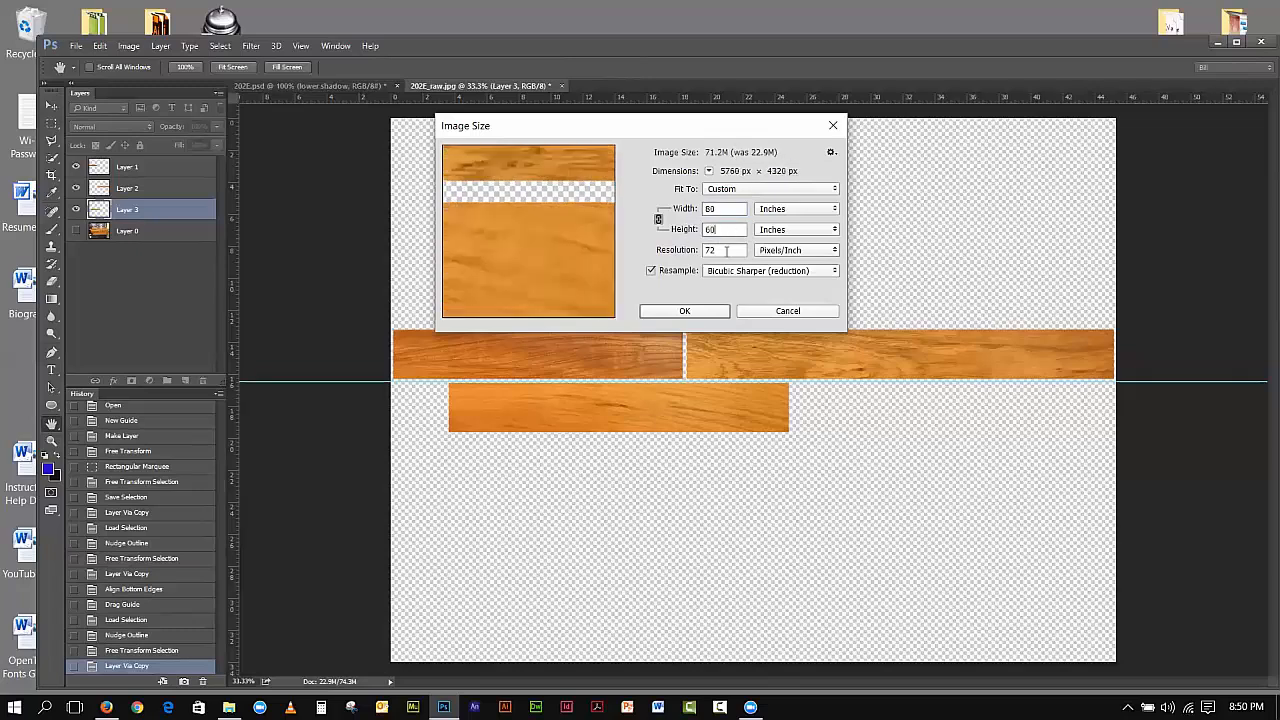
click(722, 311)
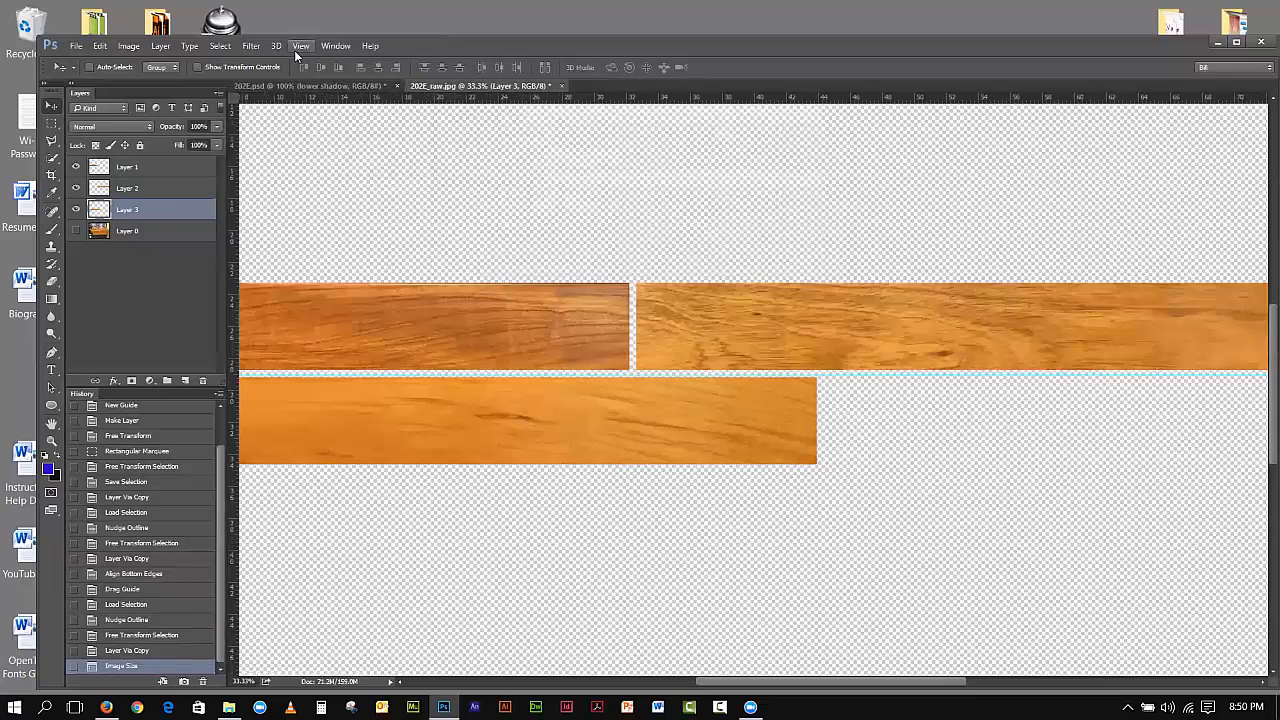
Step: Move the Layer 3 plank into the canvas's upper-left corner, flush with the left and top edges
click(298, 47)
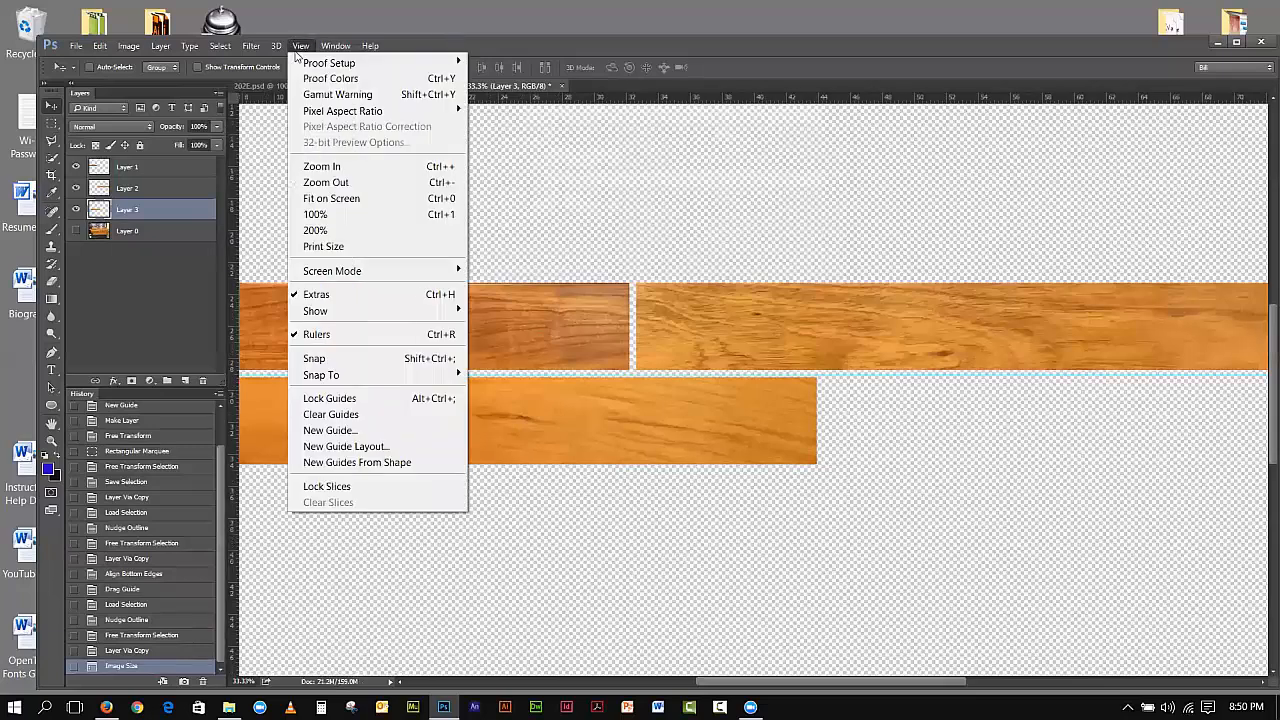
click(337, 198)
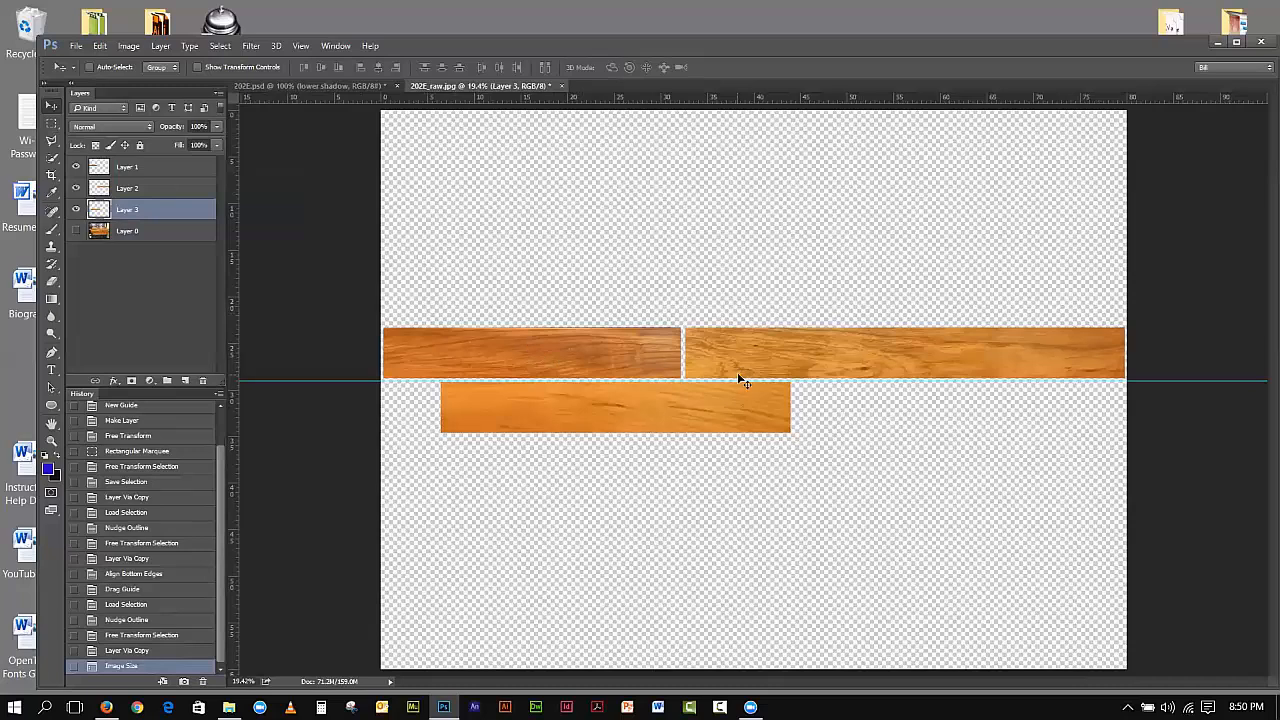
drag(763, 365, 714, 178)
drag(614, 218, 602, 128)
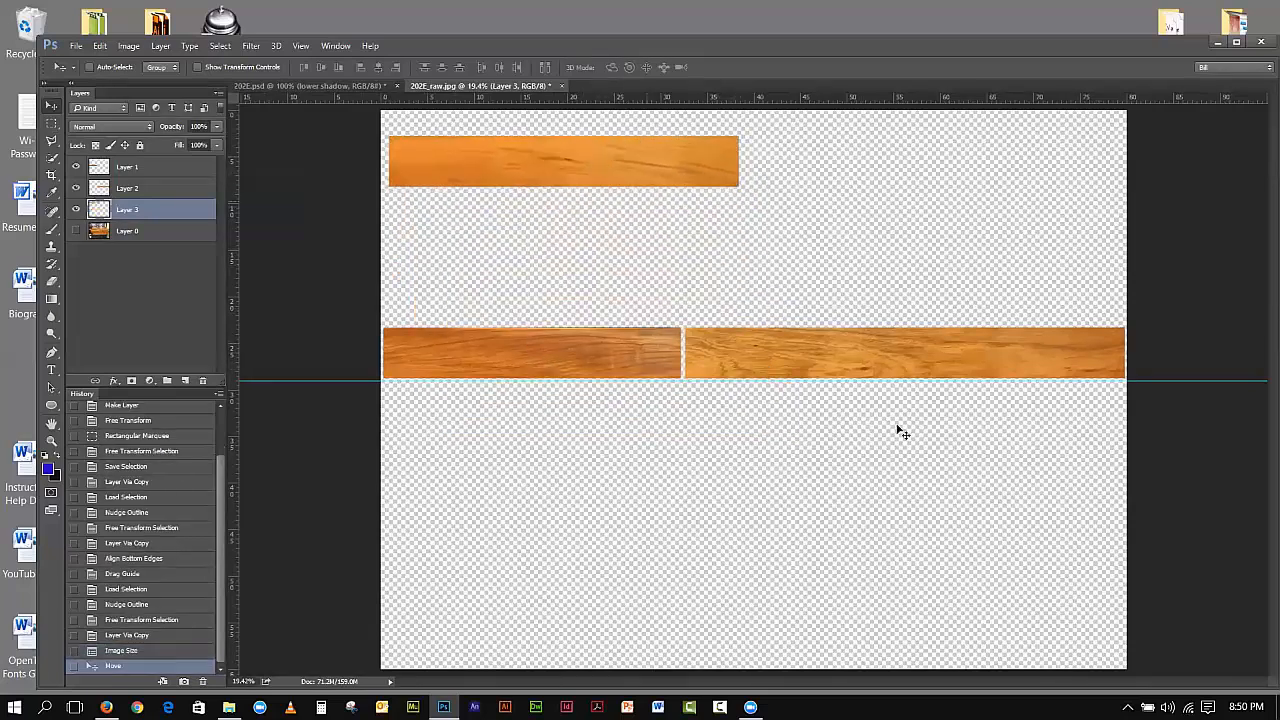
key(Left)
key(Left)
key(Left)
key(Left)
key(Left)
key(Left)
key(Left)
key(Left)
key(Up)
key(Up)
key(Up)
key(Up)
key(Up)
key(Up)
key(Up)
key(Up)
key(Up)
key(Up)
key(Up)
key(Up)
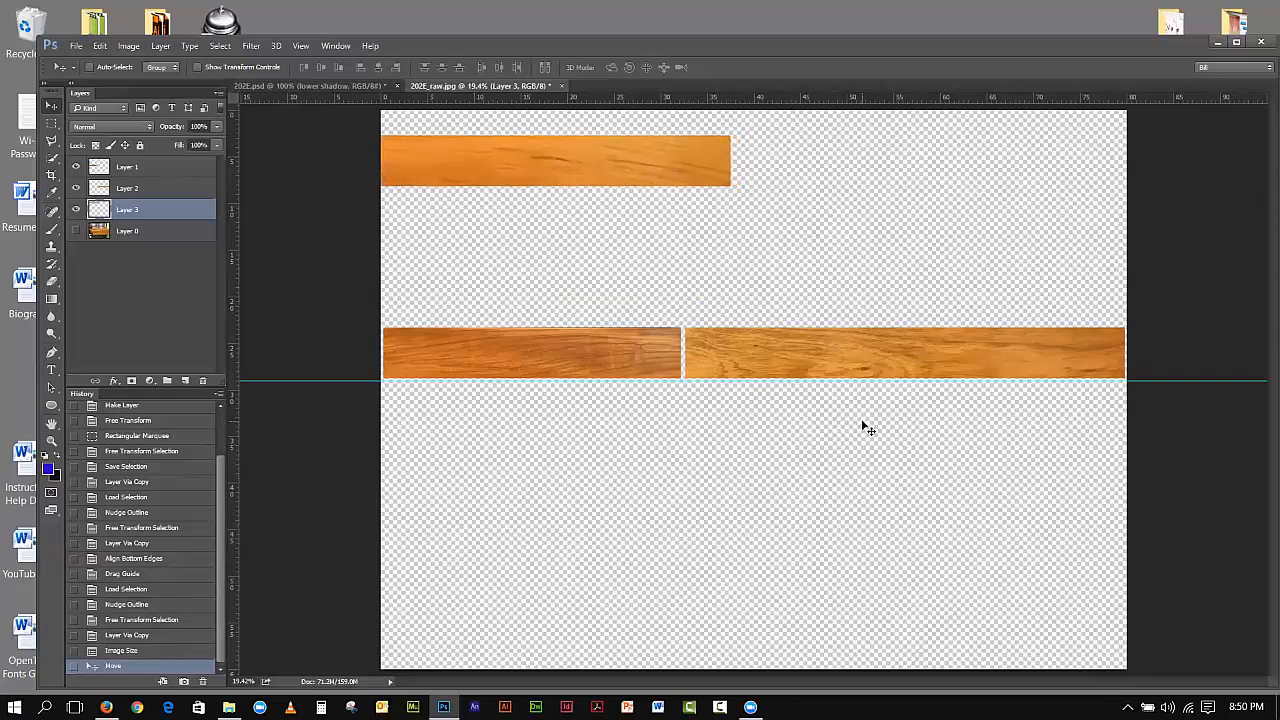
key(shift+Up)
key(shift+Up)
key(shift+Up)
key(shift+Up)
key(shift+Up)
key(shift+Up)
key(shift+Up)
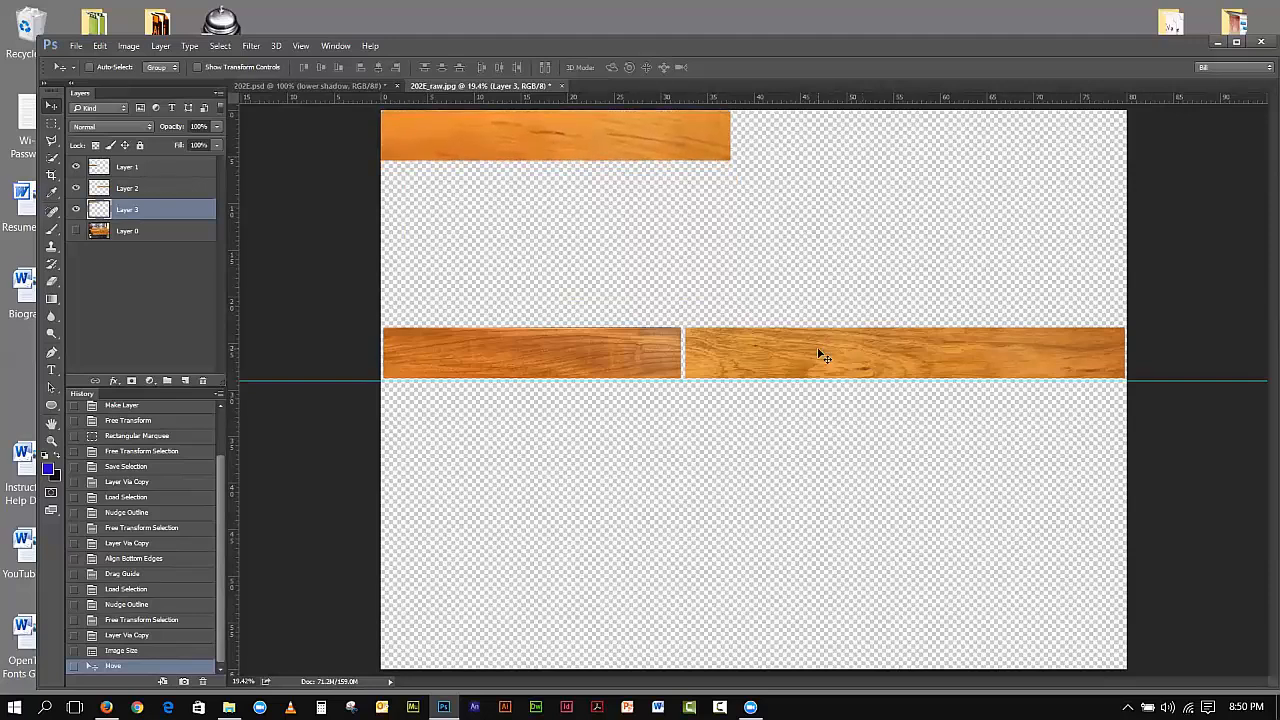
Step: Move the Layer 2 plank up beside the Layer 3 plank, closing the gap and aligning it with the canvas's top edge
ctrl+click(746, 340)
drag(746, 340, 806, 129)
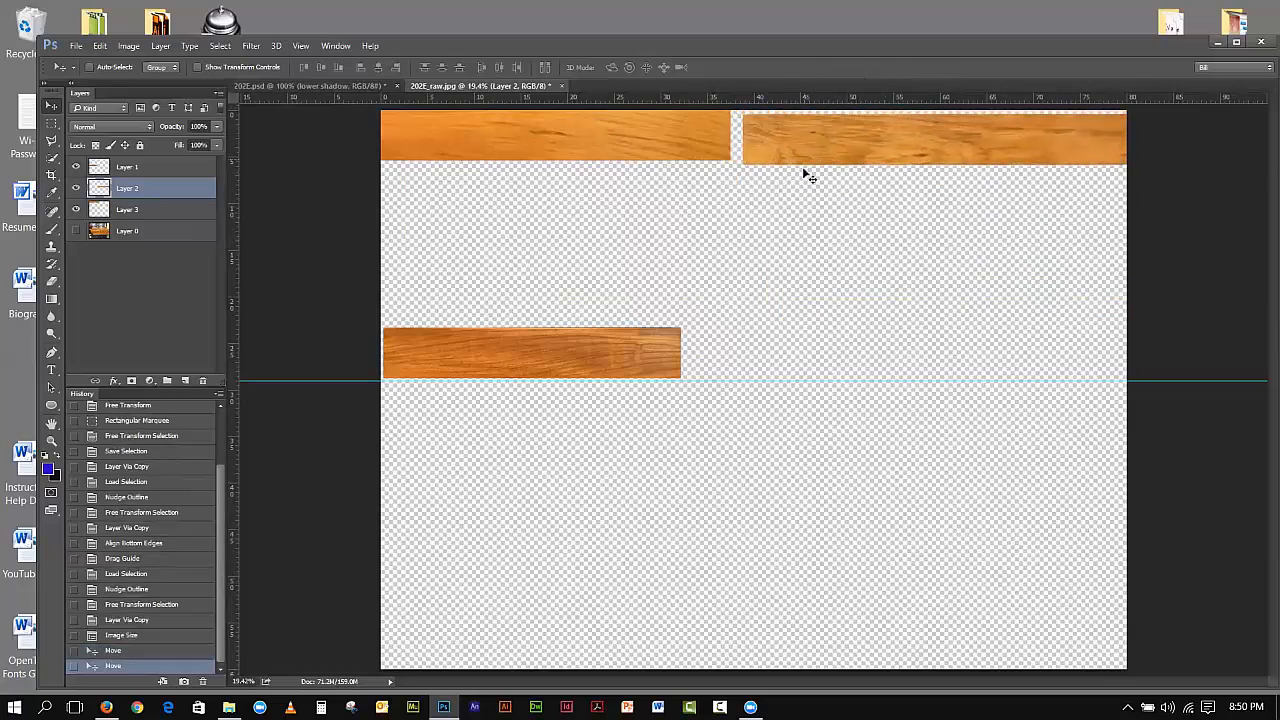
key(shift+Left)
key(shift+Left)
key(shift+Left)
key(shift+Left)
key(shift+Left)
key(shift+Left)
key(shift+Left)
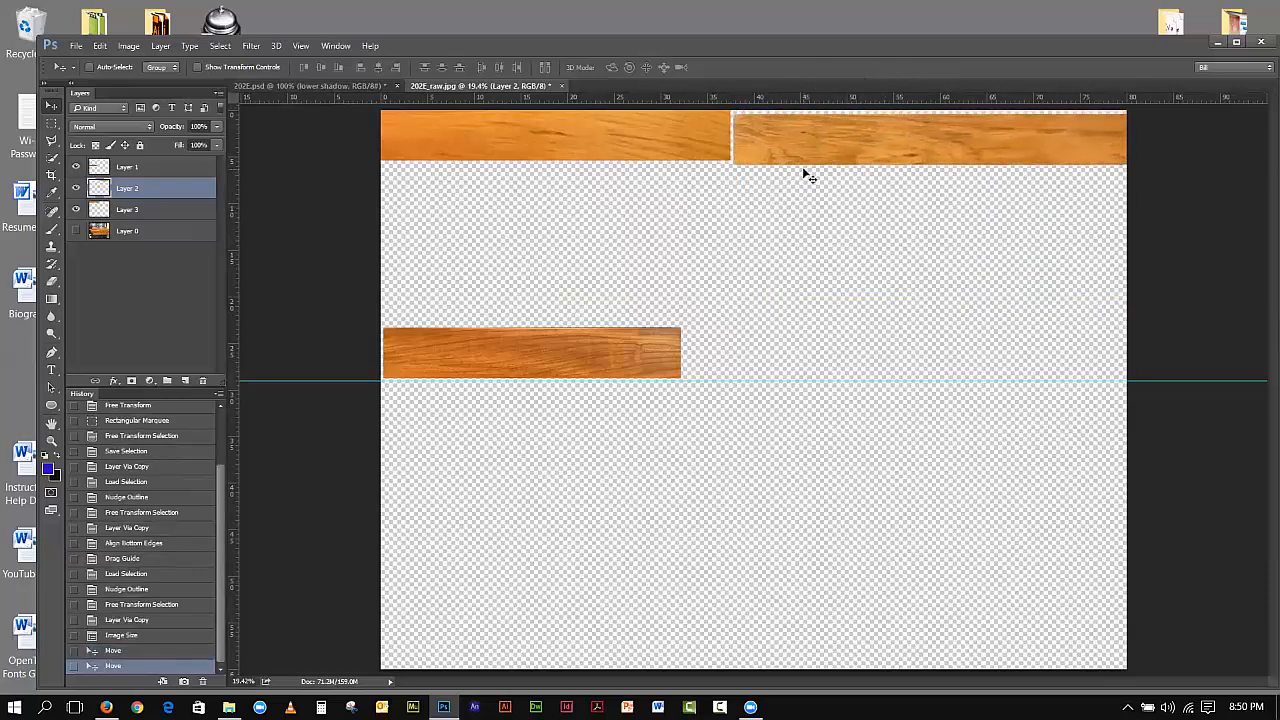
key(shift+Up)
key(shift+Up)
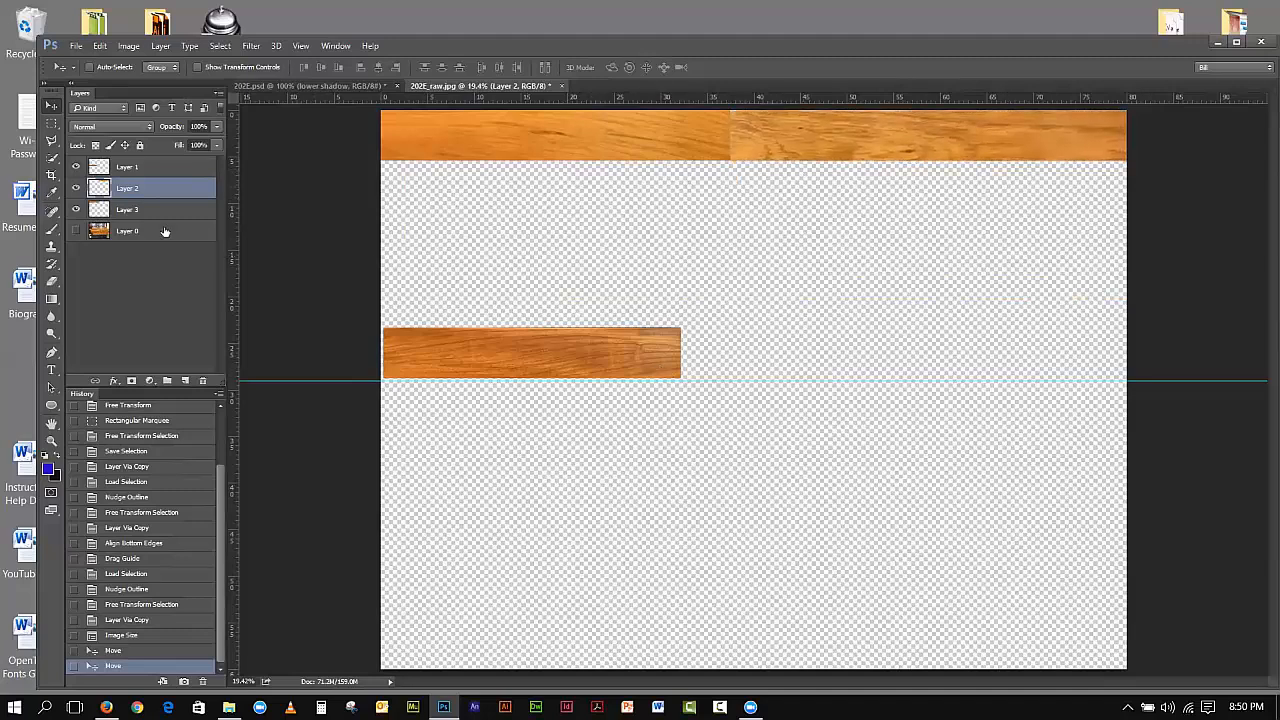
Step: Place the Layer 1 plank below the first row's joint and fill the row to its right with a duplicate of Layer 3
ctrl+click(437, 341)
drag(440, 345, 661, 178)
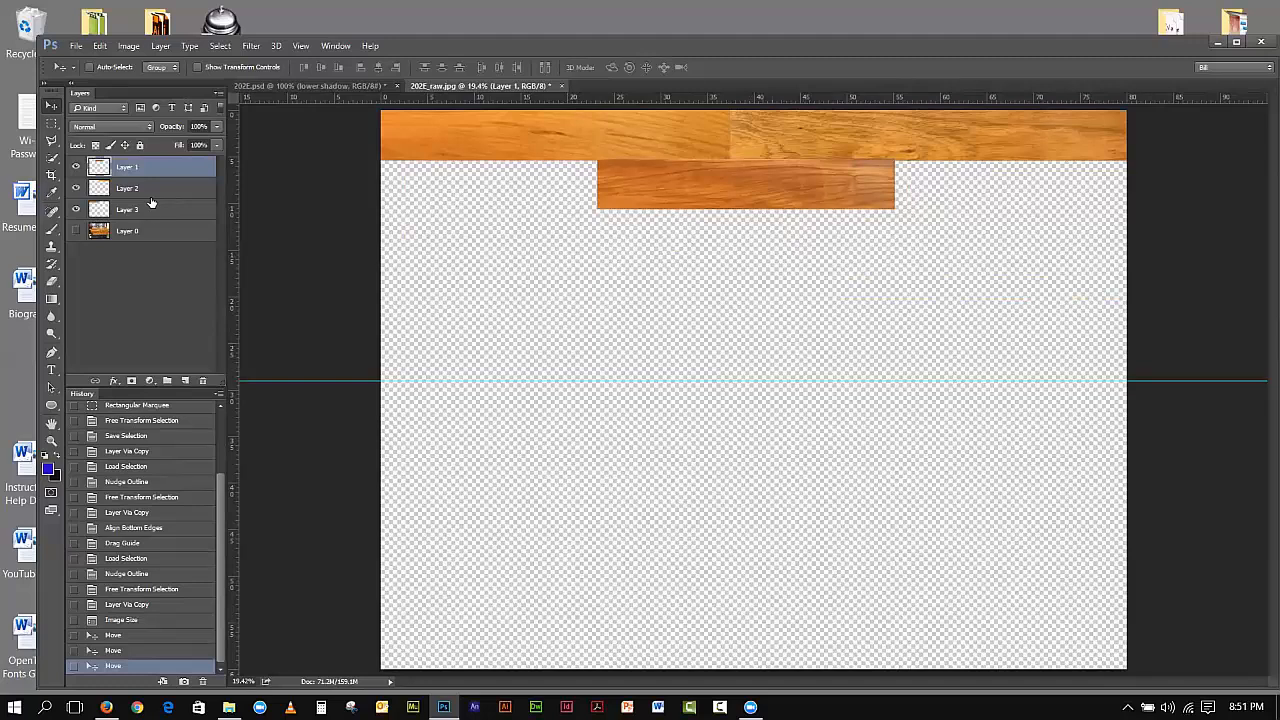
drag(144, 209, 186, 380)
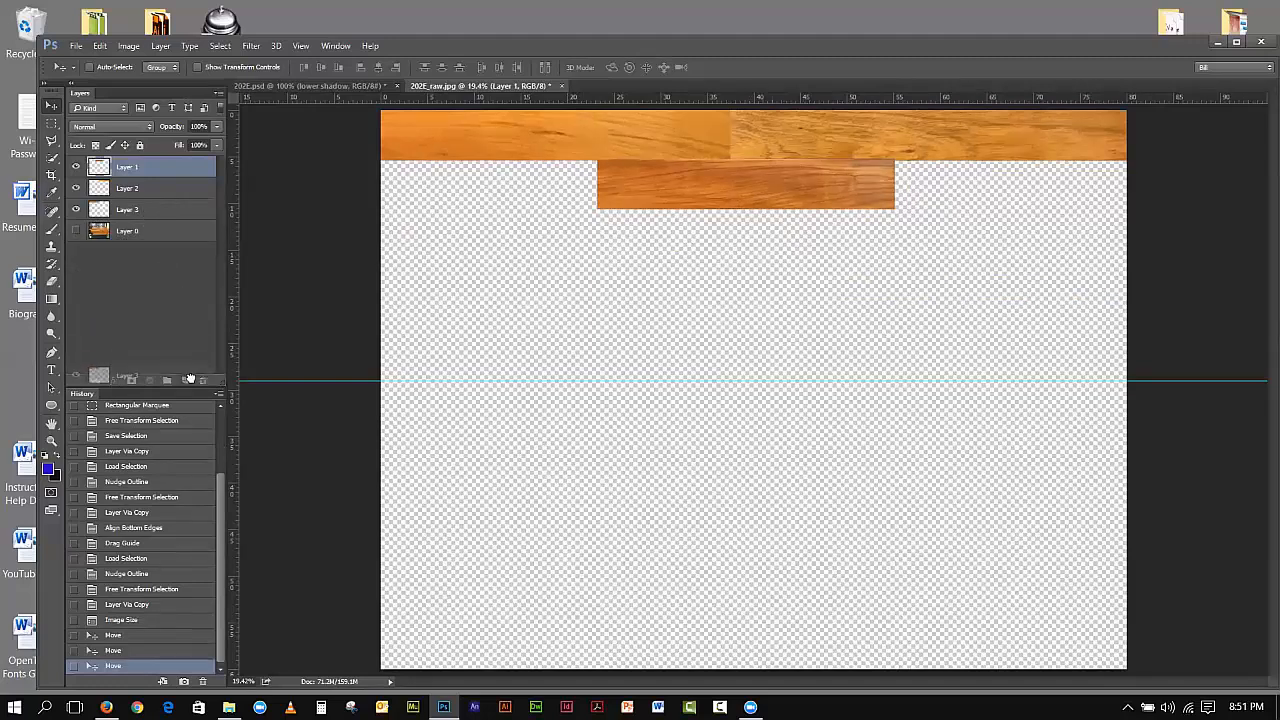
drag(431, 157, 940, 197)
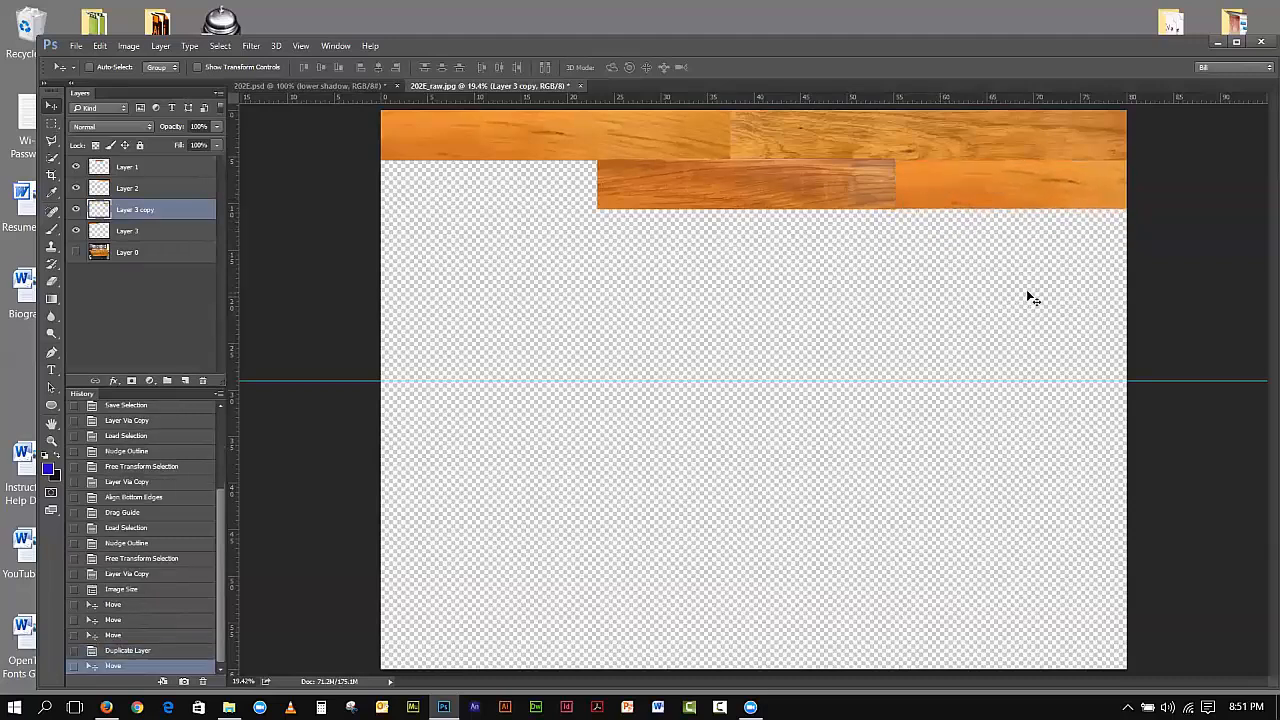
click(160, 46)
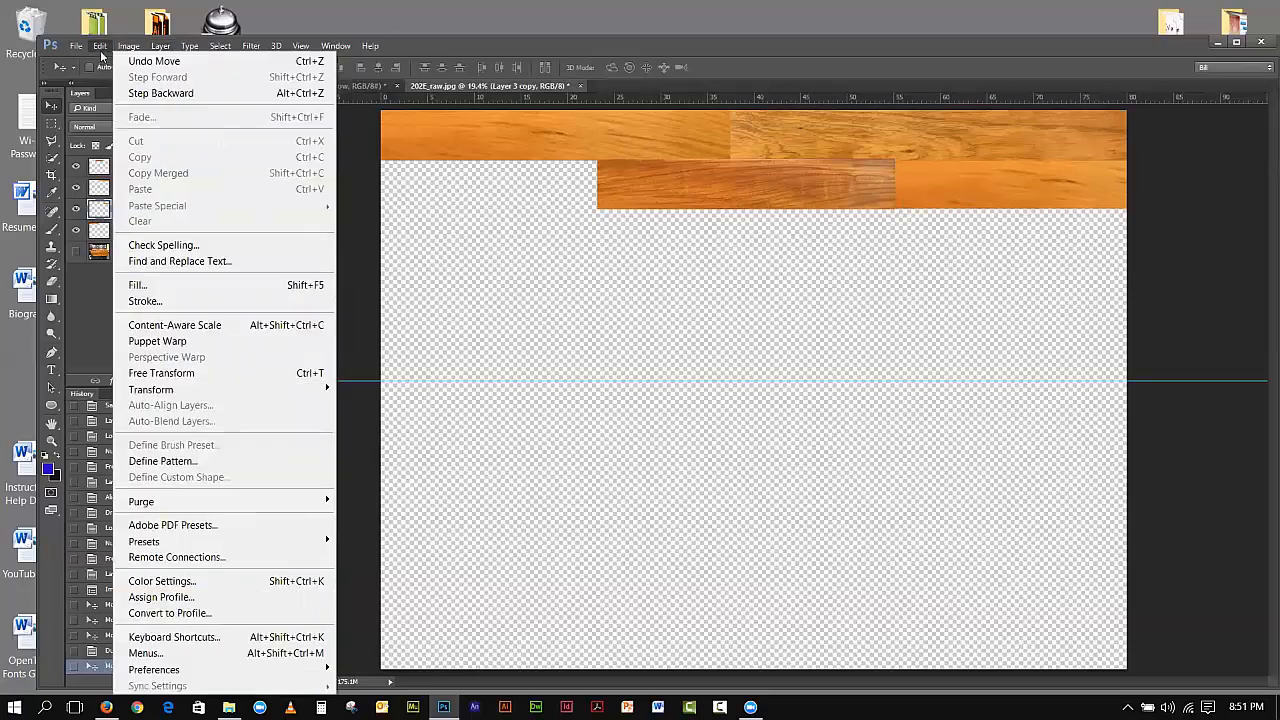
mouse_move(128, 49)
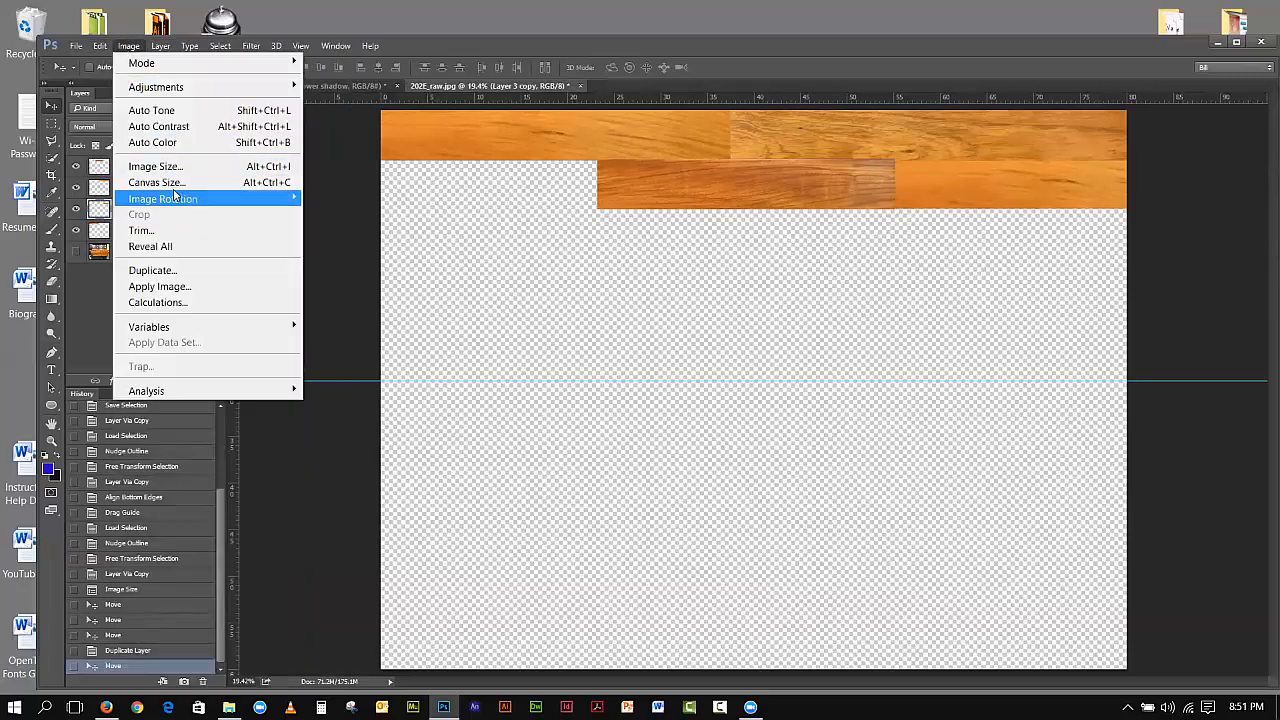
mouse_move(176, 199)
click(358, 269)
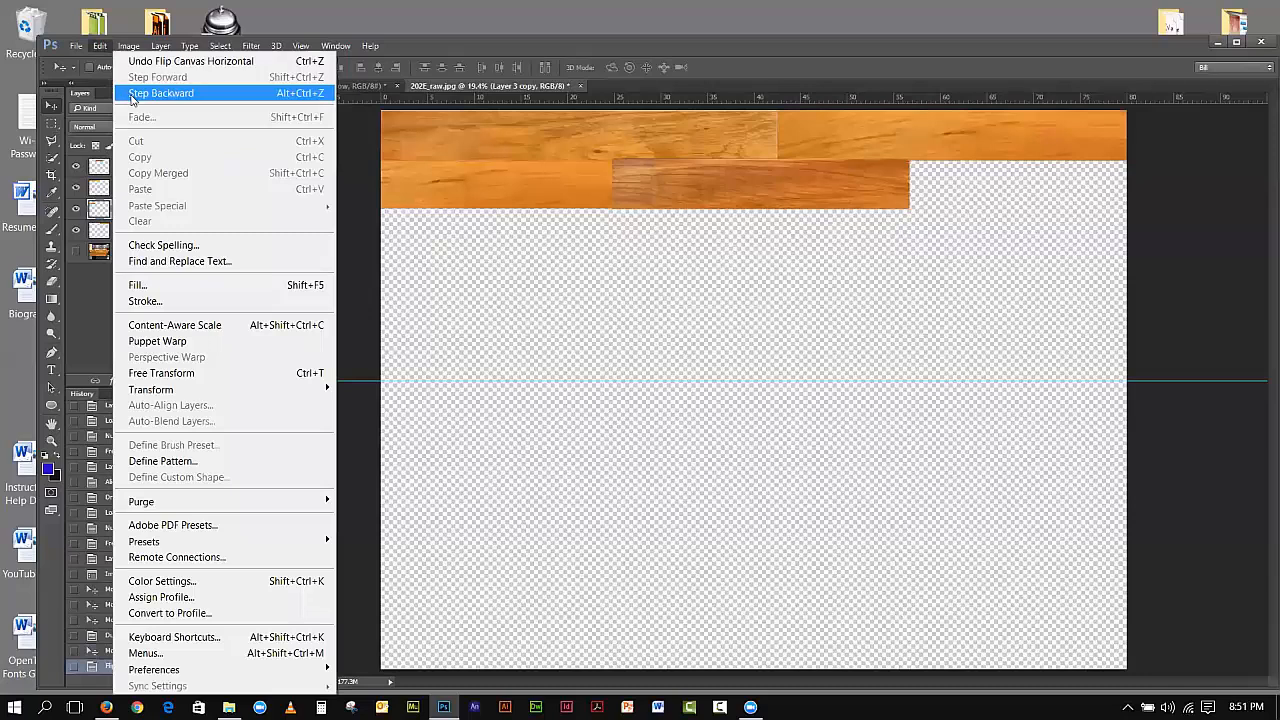
click(160, 93)
Step: Flip the Layer 3 copy horizontally and fill the second row's left end with a duplicate of the Layer 2 plank
click(101, 47)
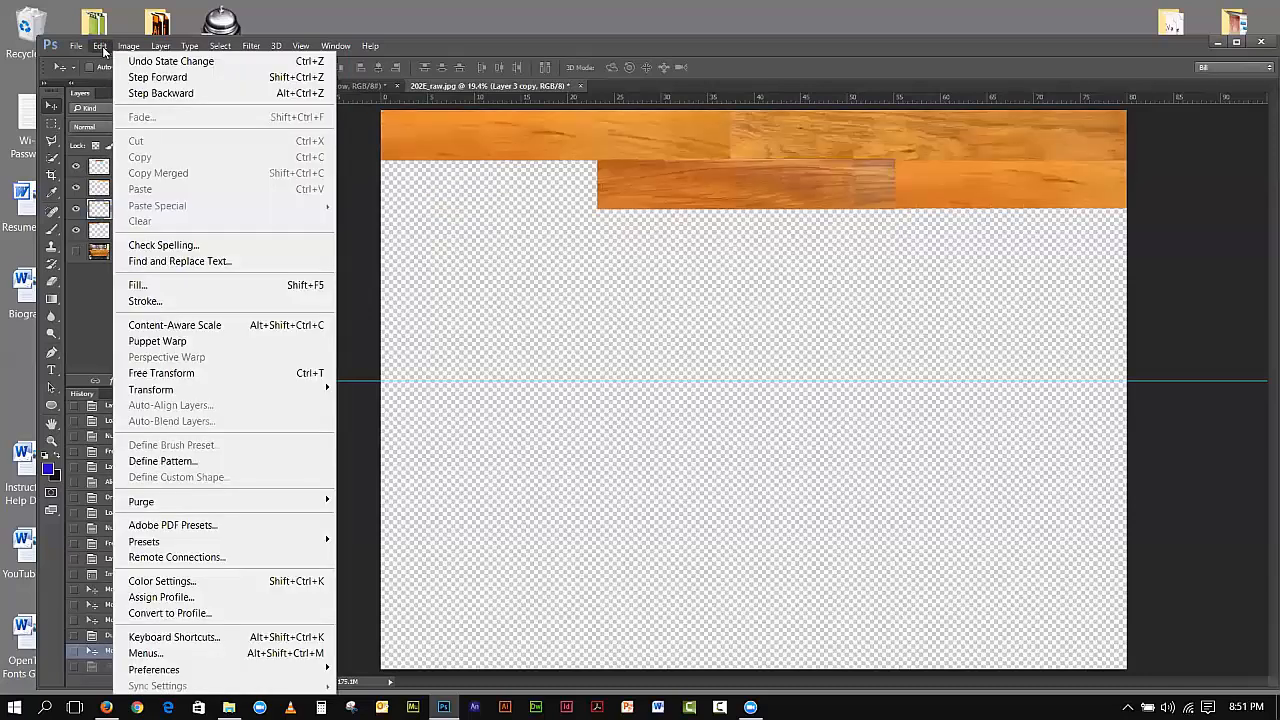
mouse_move(150, 390)
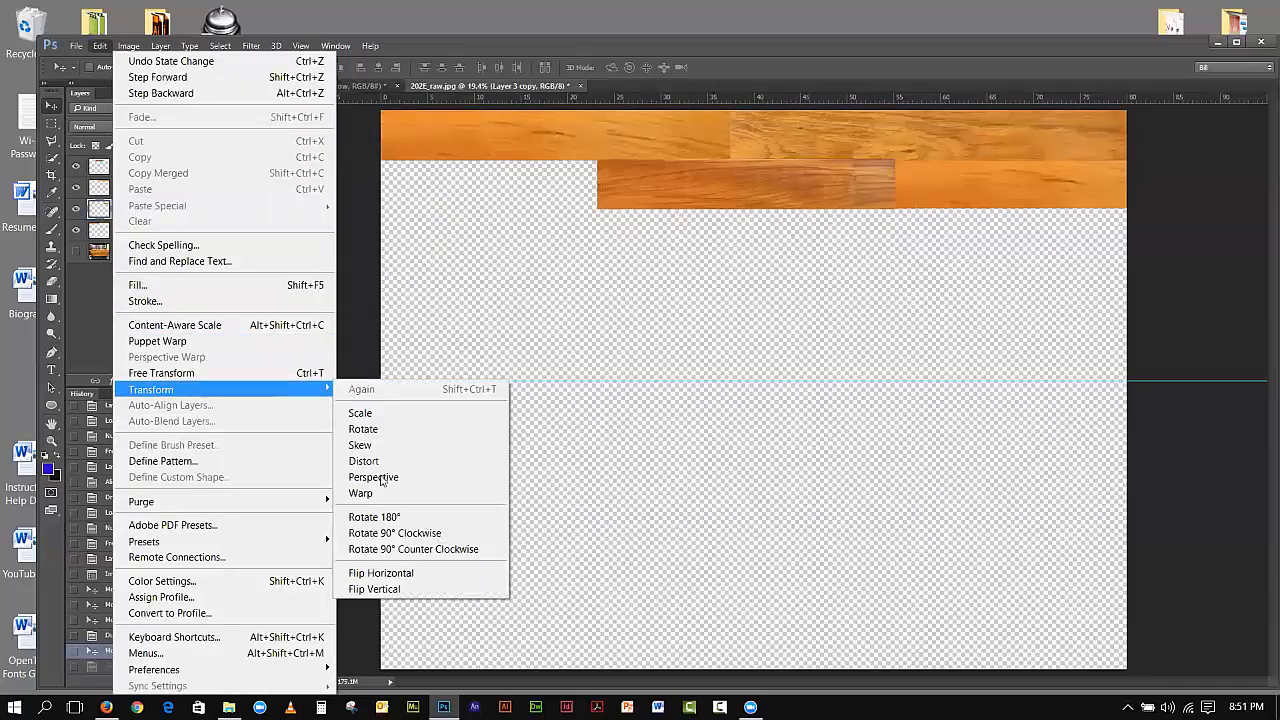
click(402, 575)
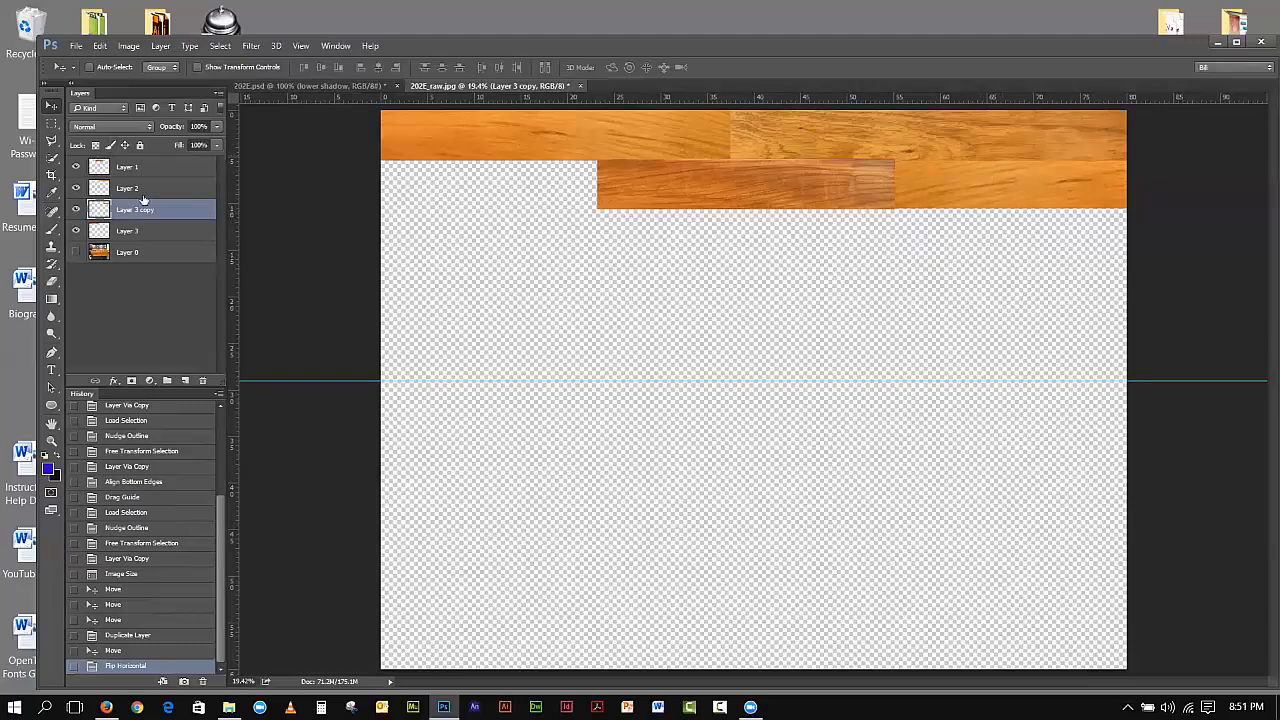
drag(140, 190, 181, 383)
drag(854, 149, 284, 197)
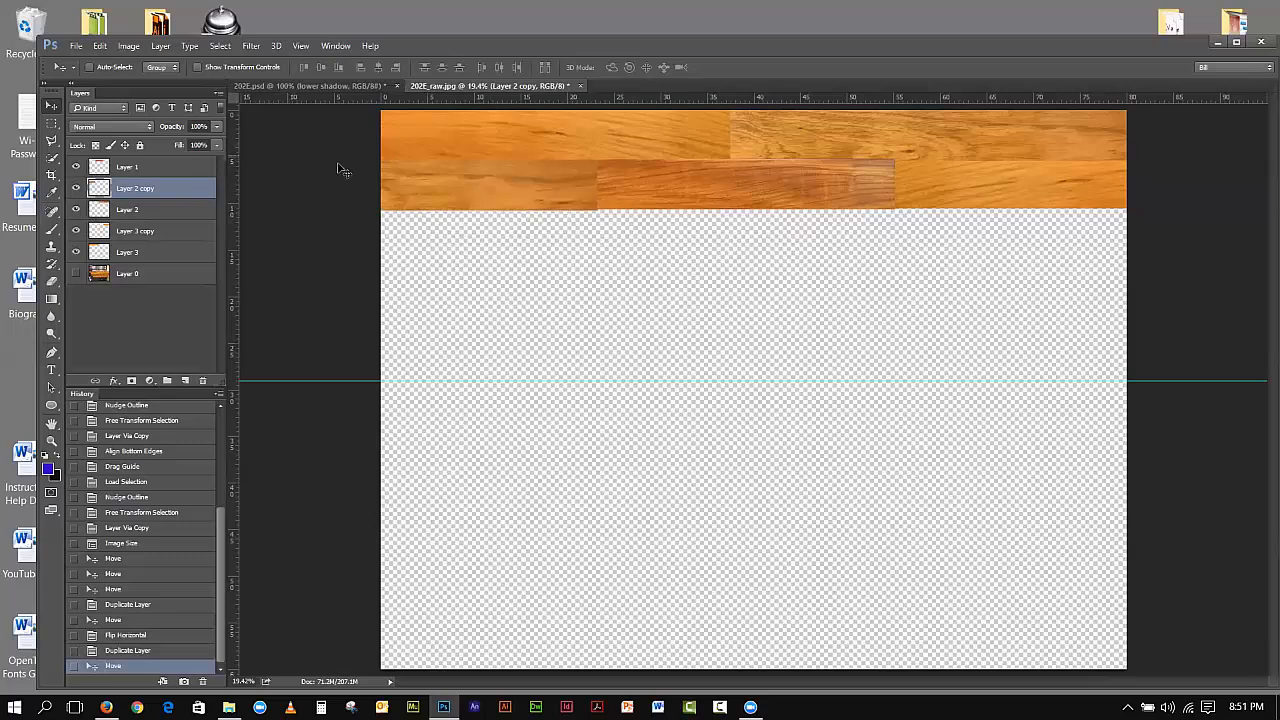
Step: Close 202E_raw.jpg without saving its changes, returning to 202E.psd
click(580, 86)
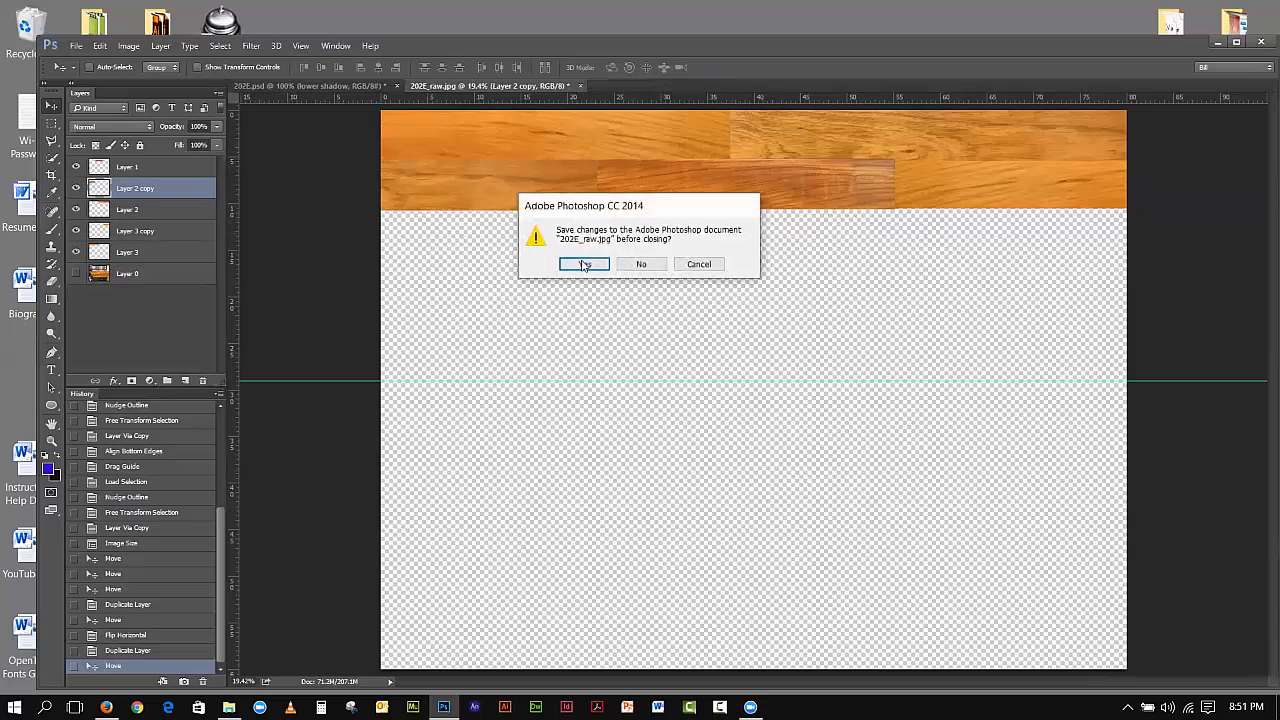
click(640, 264)
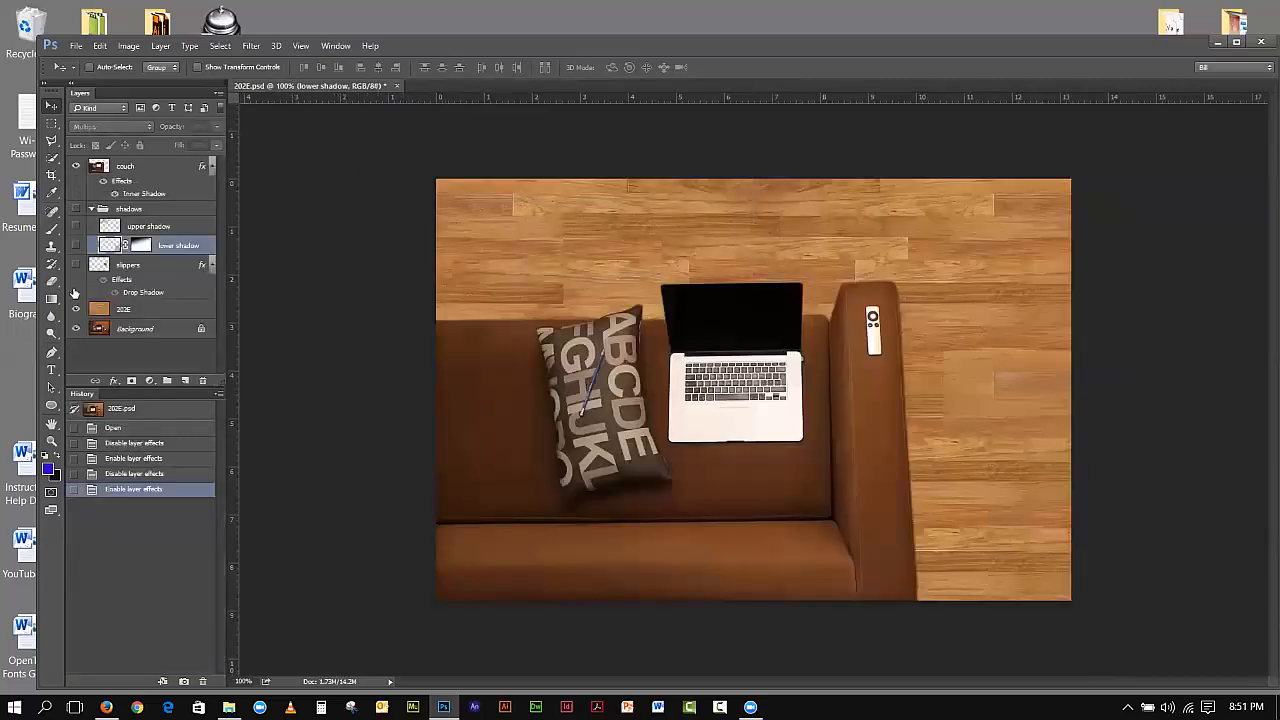
Step: Switch the visibility of the slippers, shadows and couch layers to examine the composite and the bare 202E floor
drag(76, 264, 76, 227)
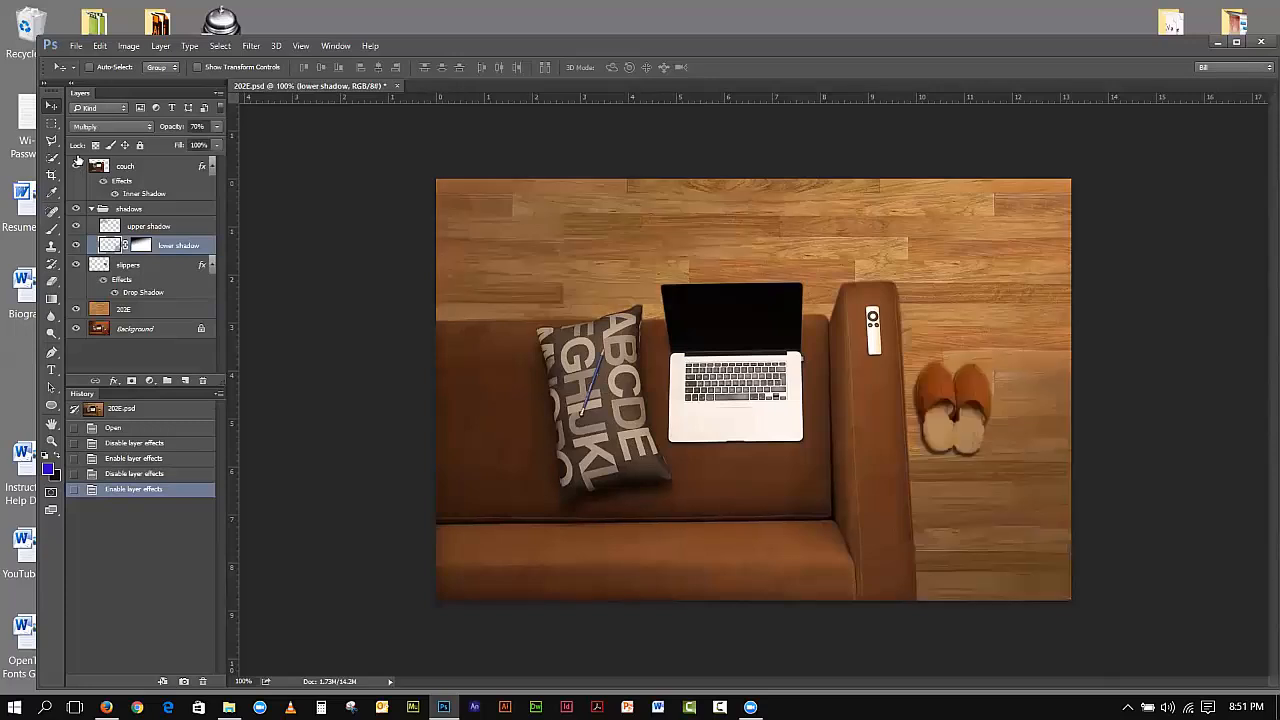
click(76, 166)
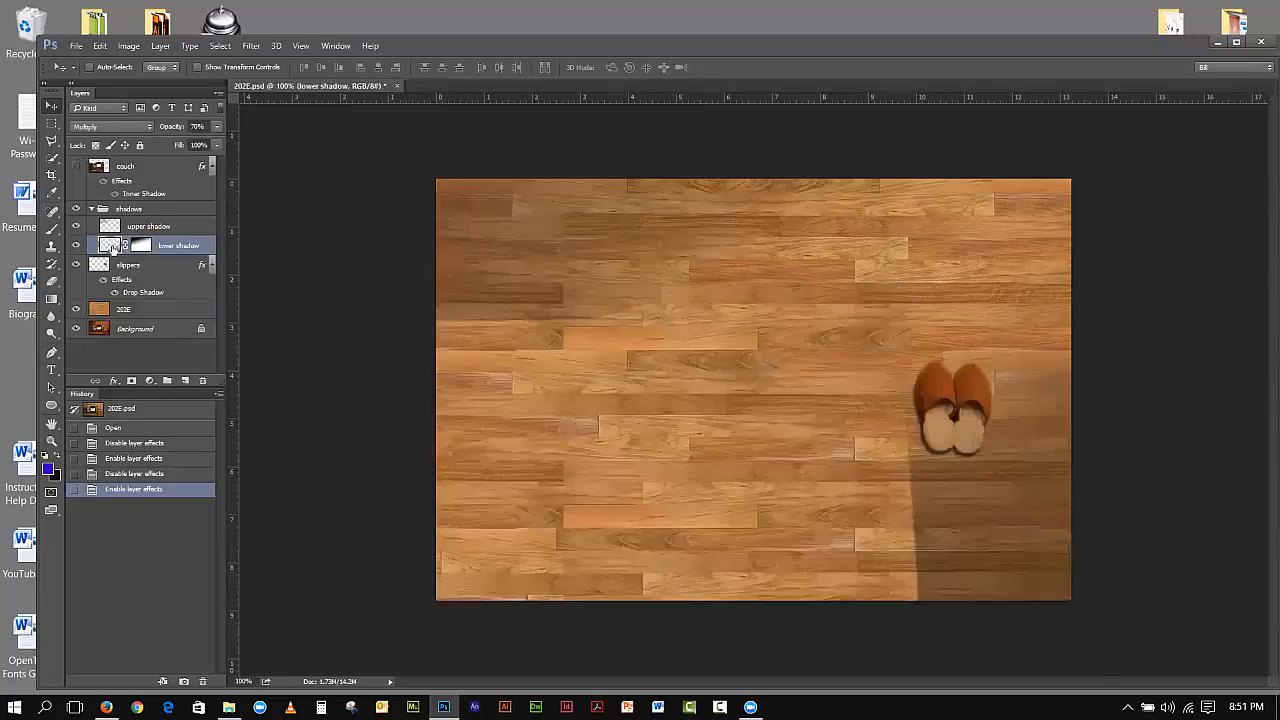
click(76, 209)
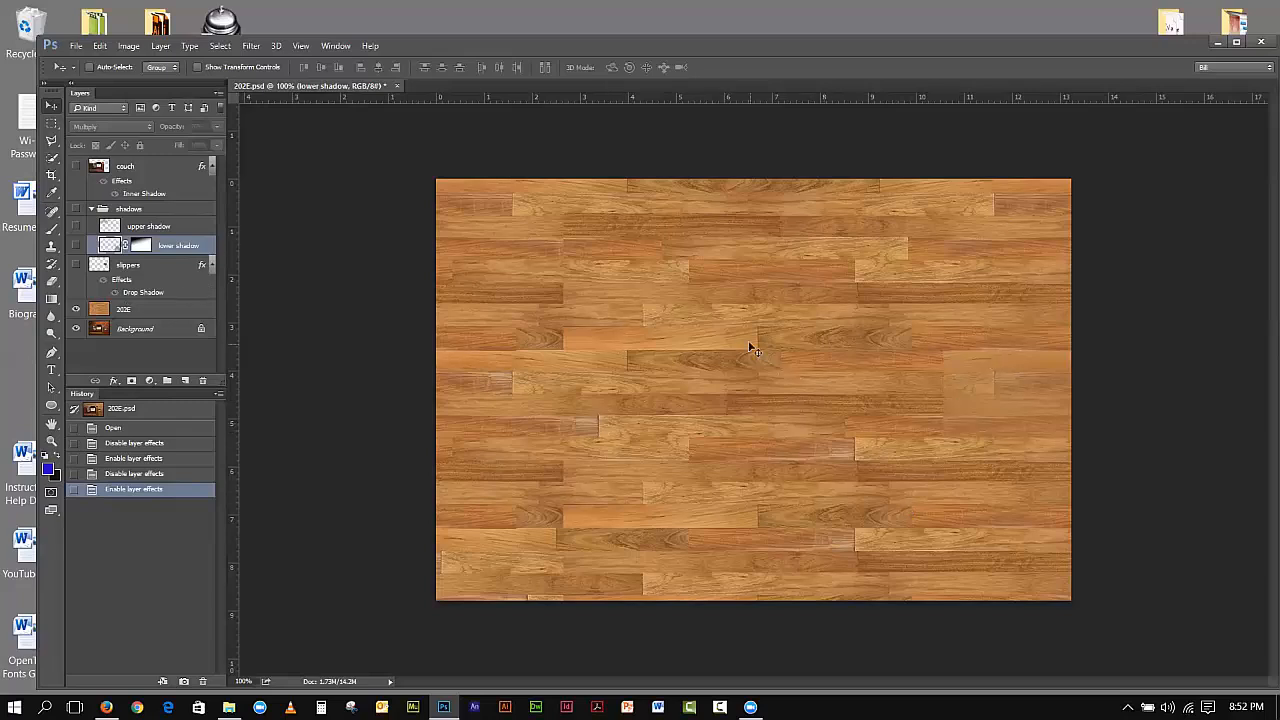
click(76, 166)
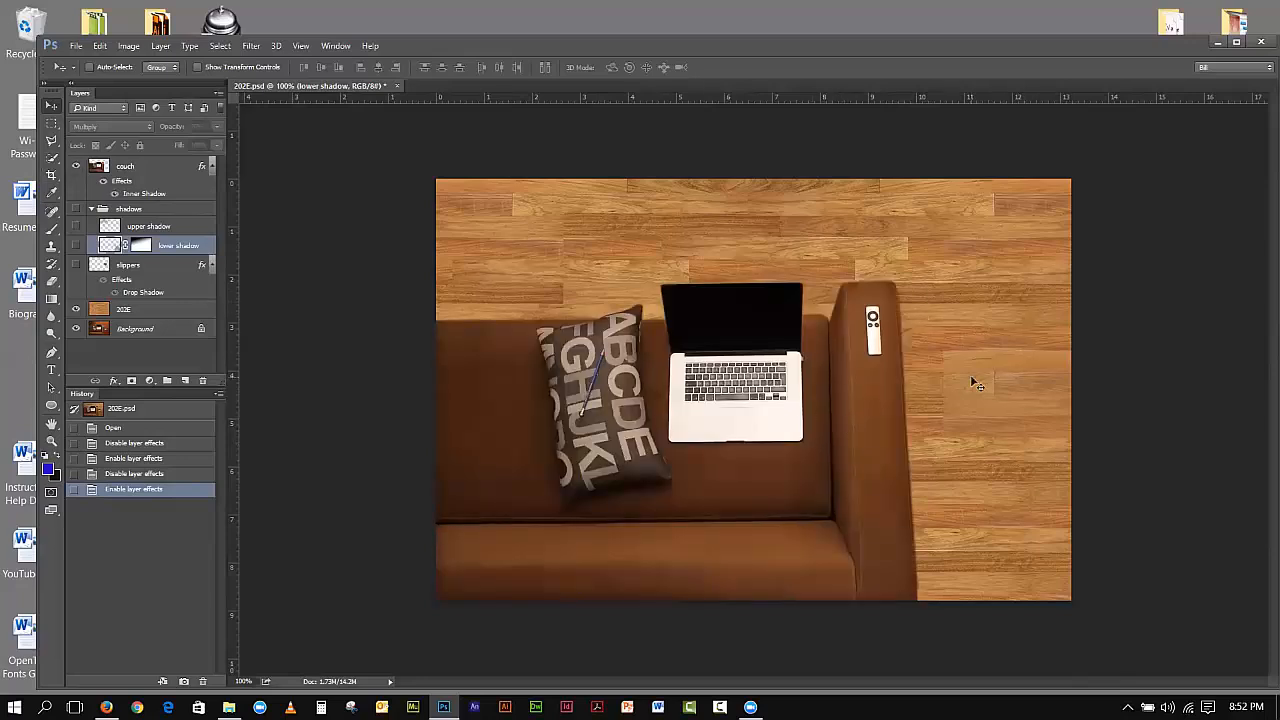
Step: Hide the 202E and couch layers and toggle the slippers layer over the Background to compare it with the original slippers
click(77, 264)
click(76, 310)
click(76, 166)
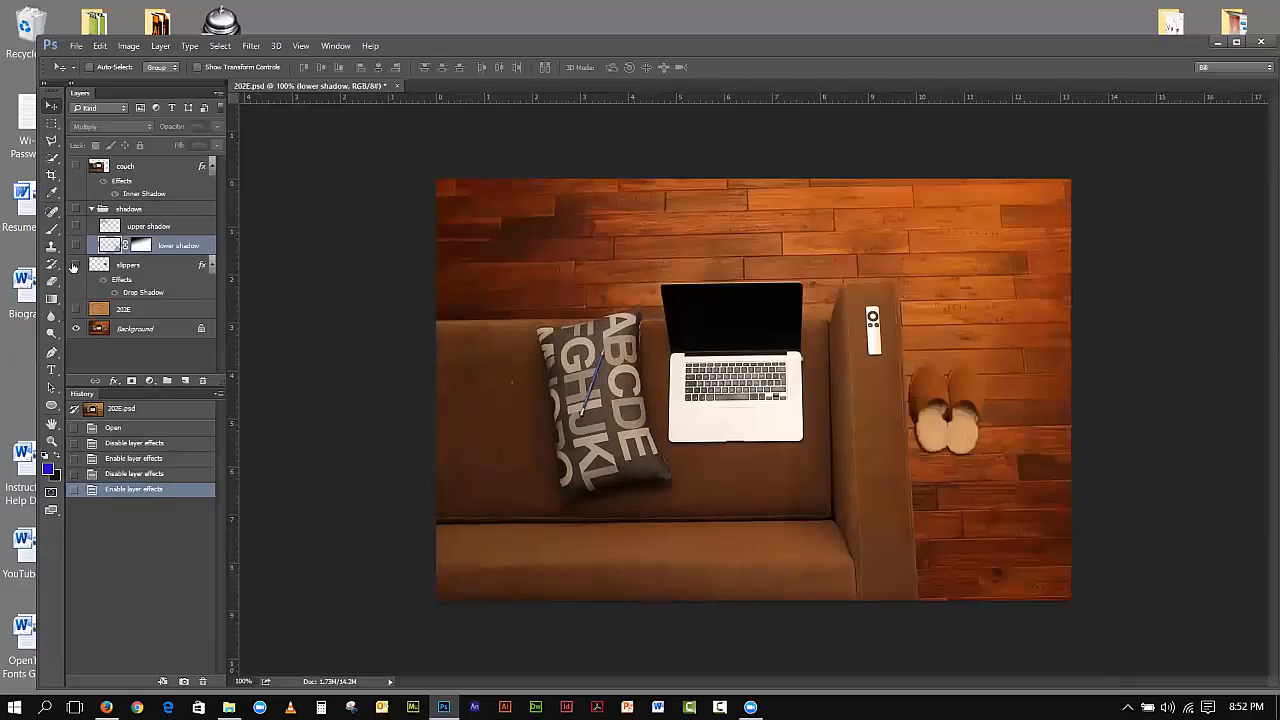
click(75, 265)
click(73, 265)
click(73, 265)
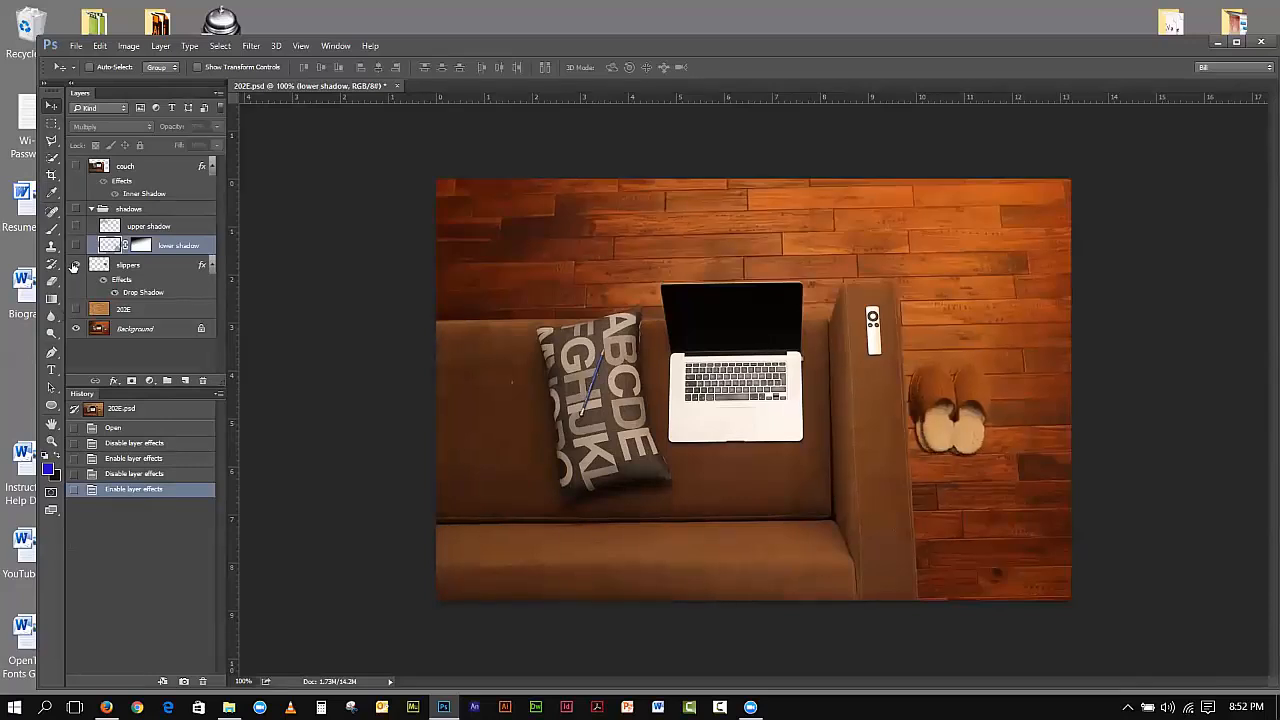
click(73, 265)
click(73, 265)
click(73, 265)
click(73, 265)
click(73, 266)
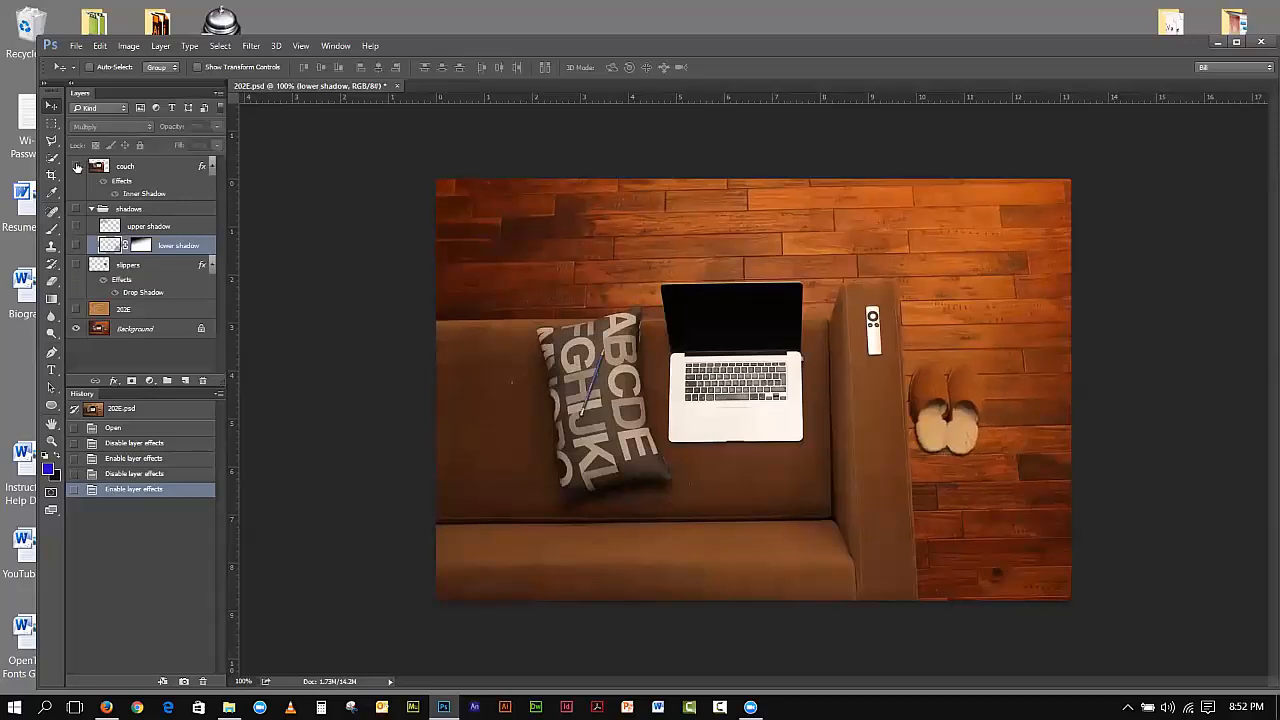
Step: Show the couch, 202E floor and slippers layers again, leaving the shadows hidden
click(75, 165)
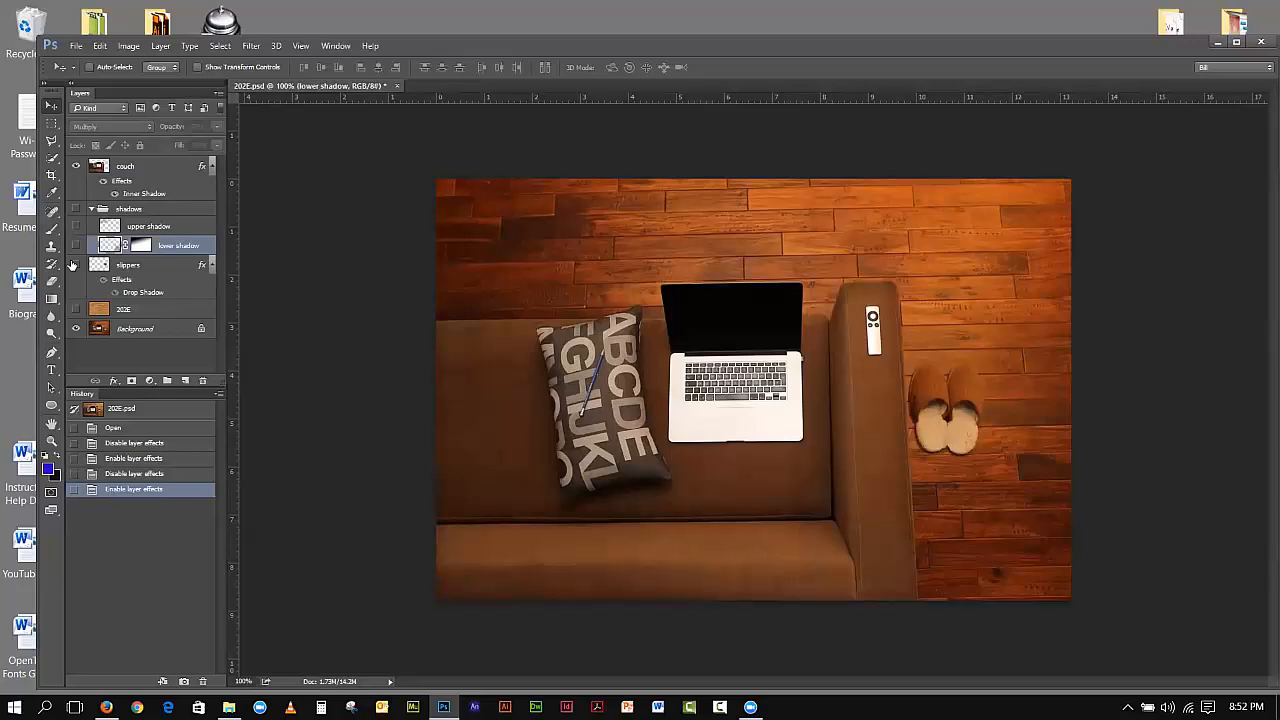
click(76, 309)
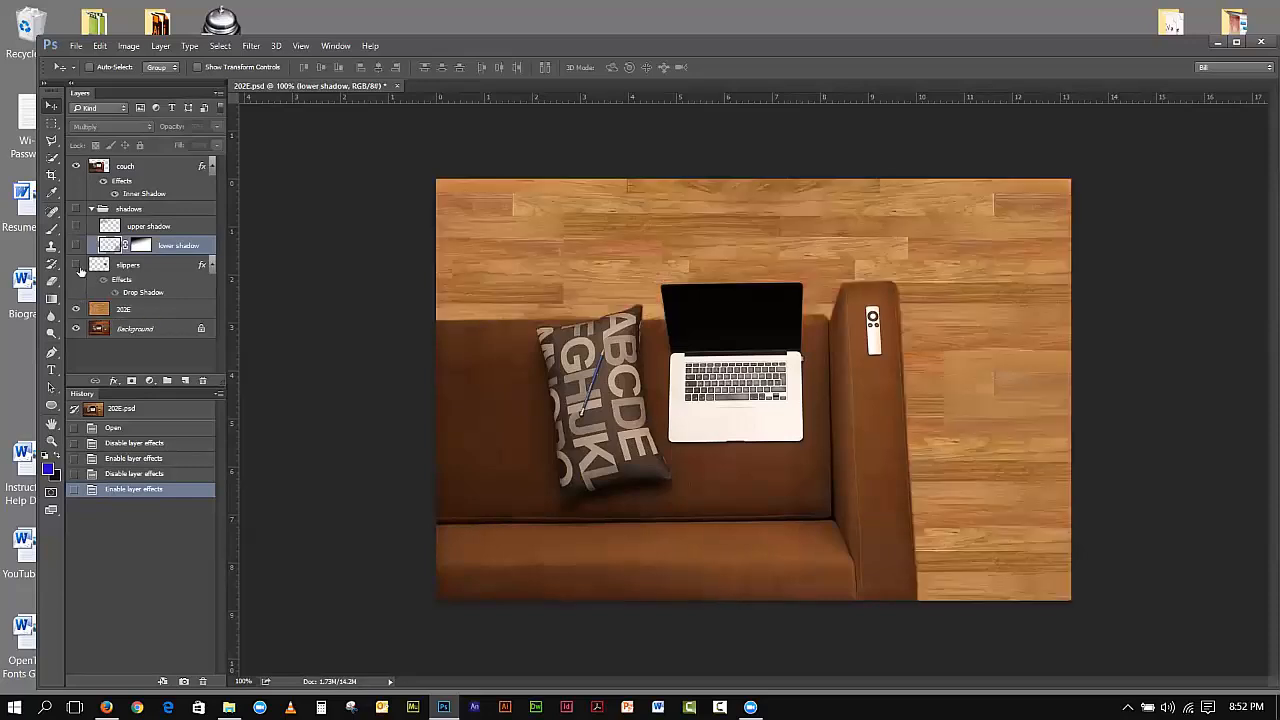
click(77, 266)
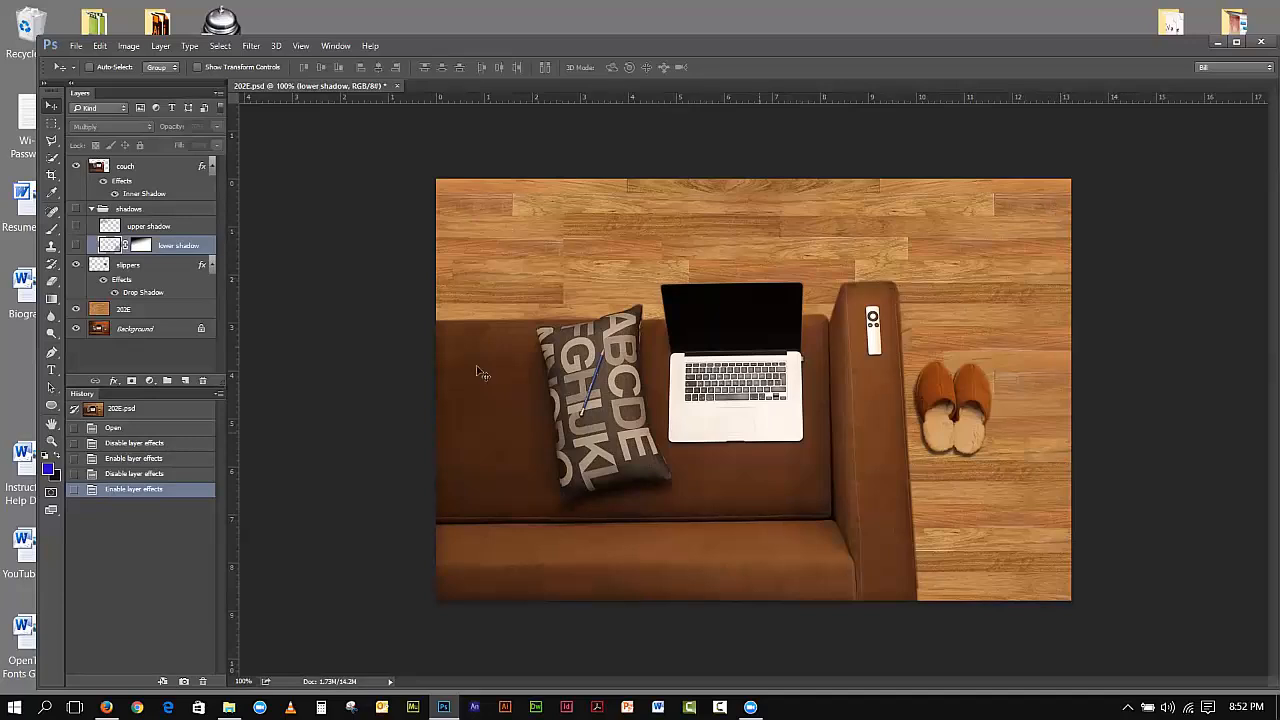
Step: Show the upper shadow and lower shadow layers in the shadows group over the floor
click(77, 227)
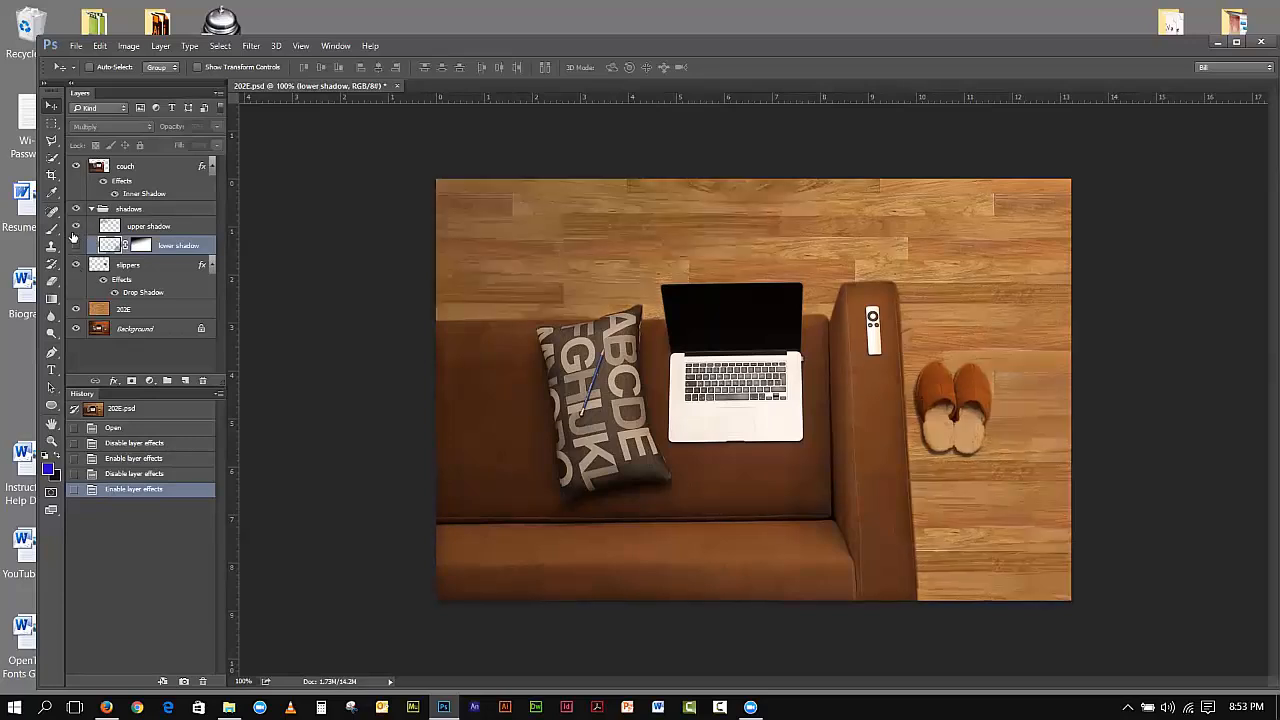
click(74, 246)
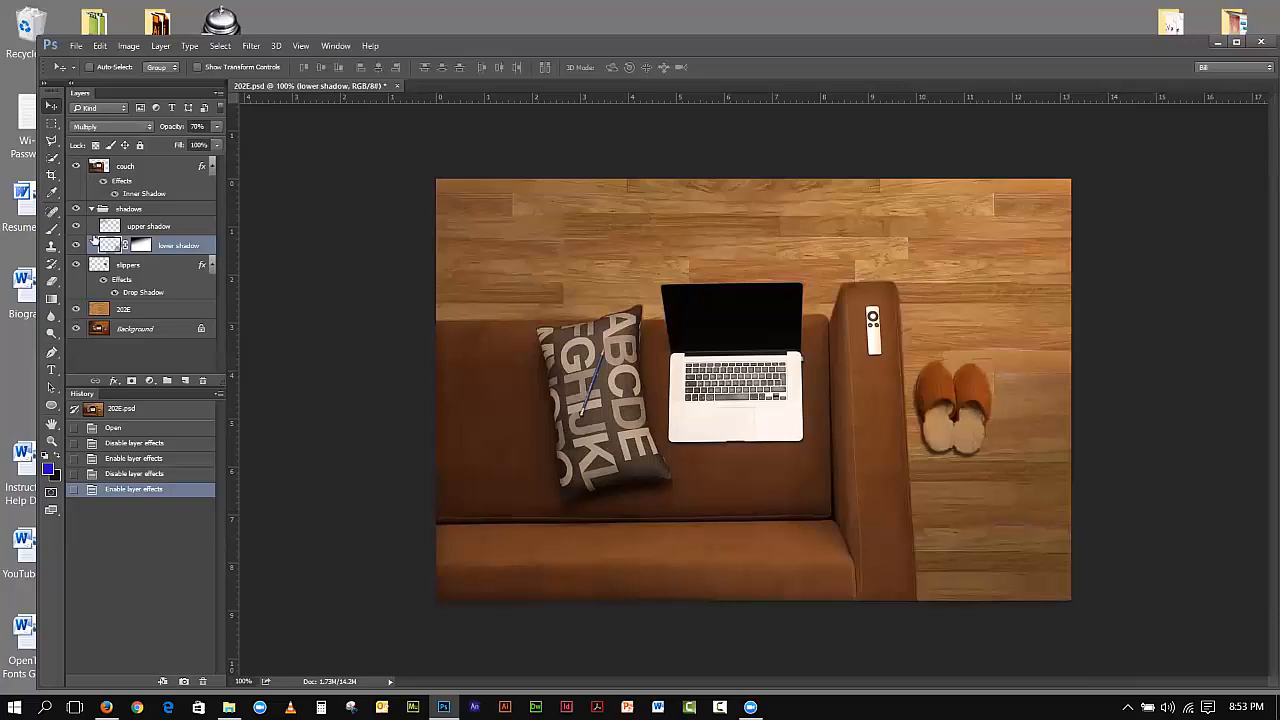
Step: Create a new group above the couch layer, move all layers from couch down to 202E into it, and collapse it
click(164, 168)
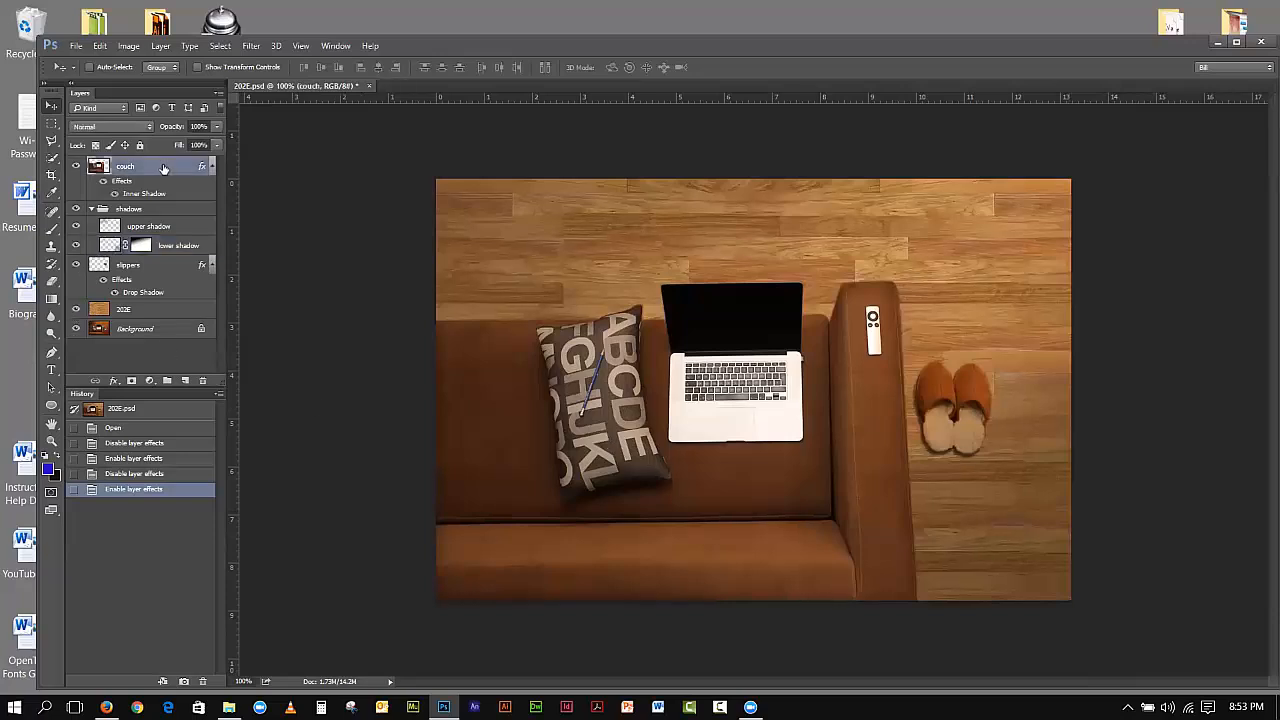
click(167, 380)
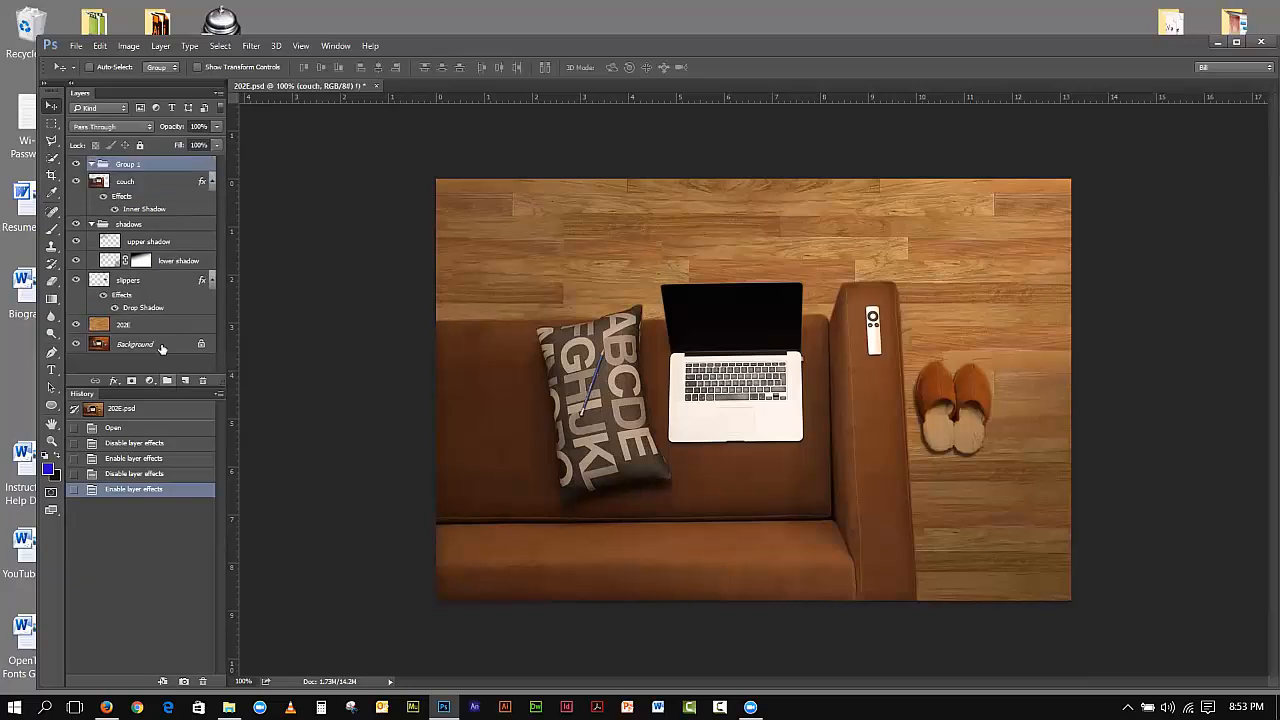
click(136, 182)
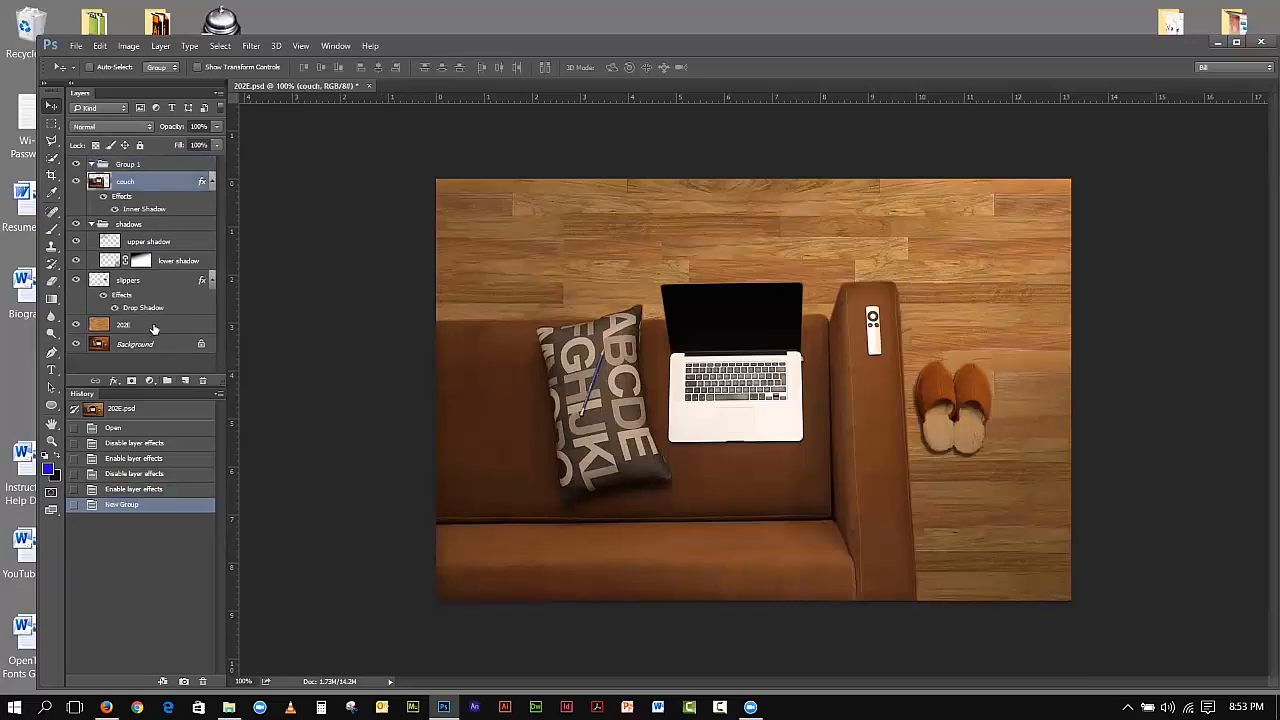
shift+click(153, 329)
drag(139, 184, 140, 166)
click(91, 164)
Step: Toggle Group 1's visibility to compare the finished composite with the original Background, leave it shown, and move the program window up and left
click(76, 164)
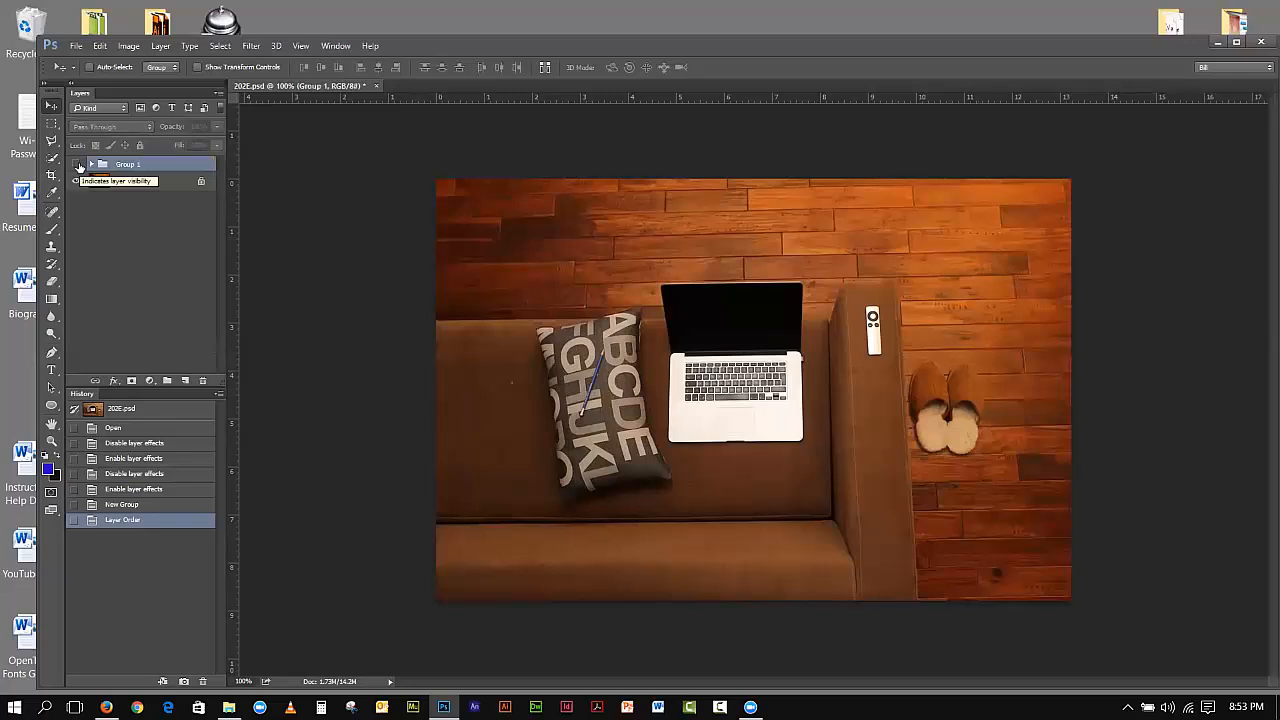
click(76, 164)
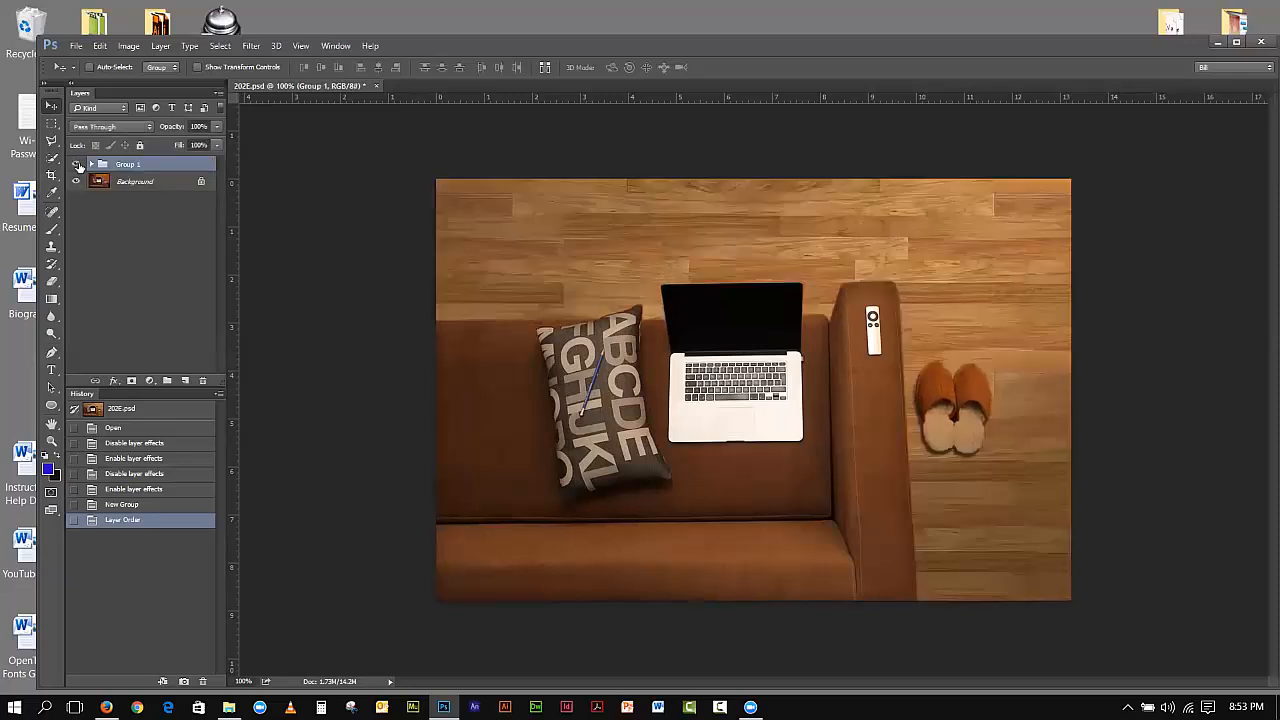
click(76, 164)
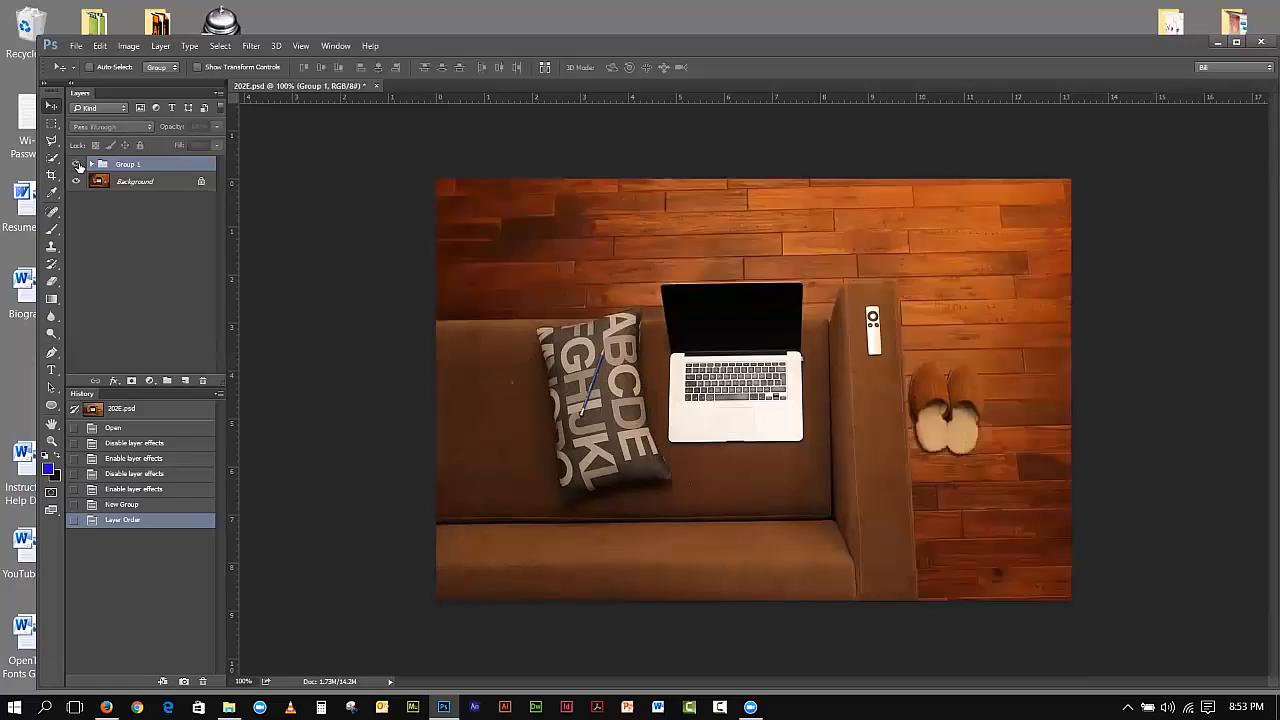
click(76, 164)
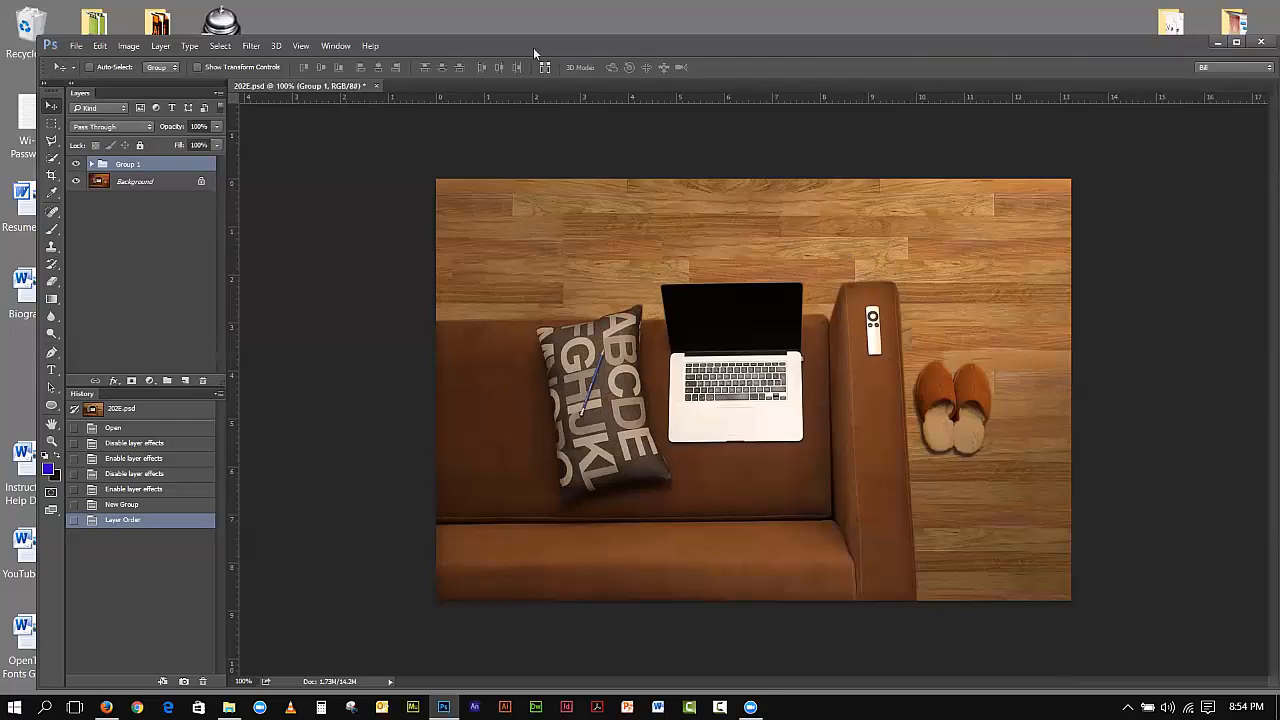
drag(533, 47, 493, 19)
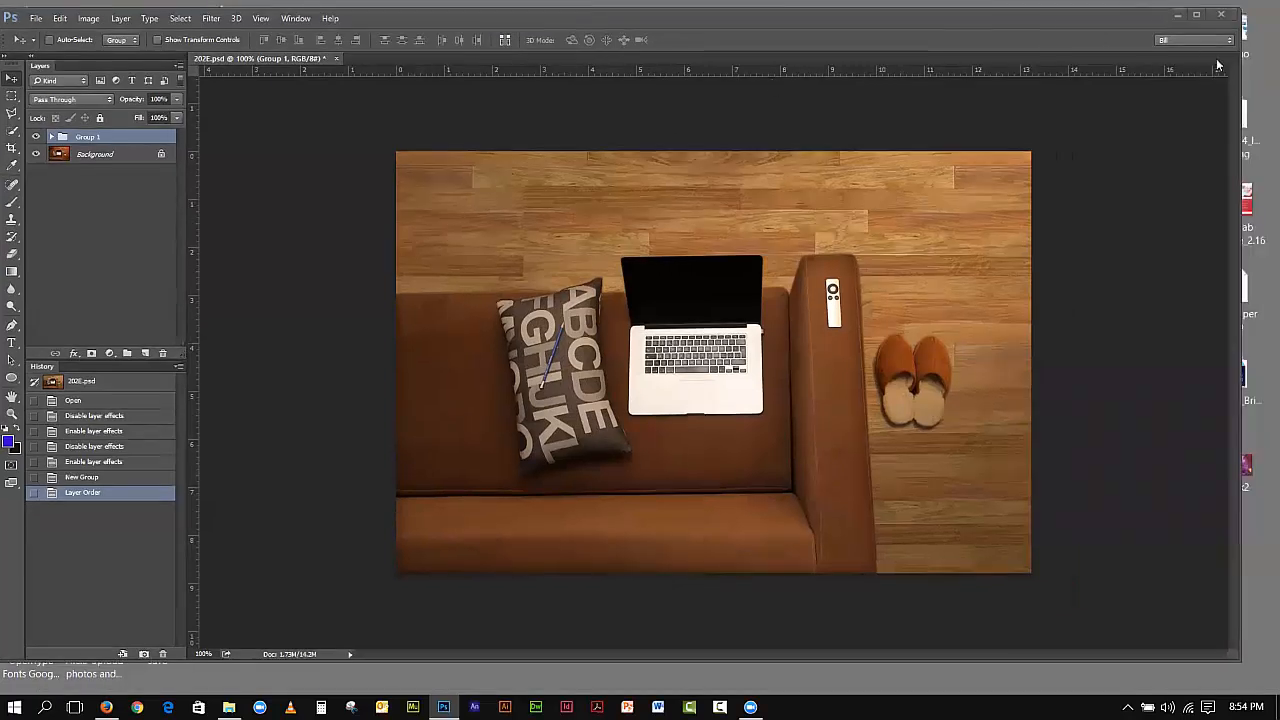